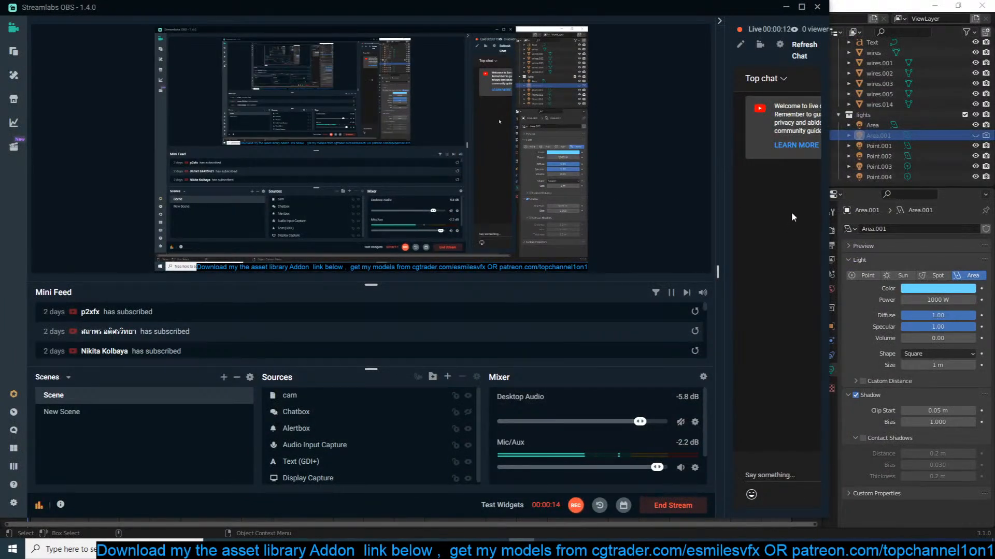
Switch to Blender and set the vertical sign text's emission colour to a light red (H 0.990, S 0.765).
click(786, 10)
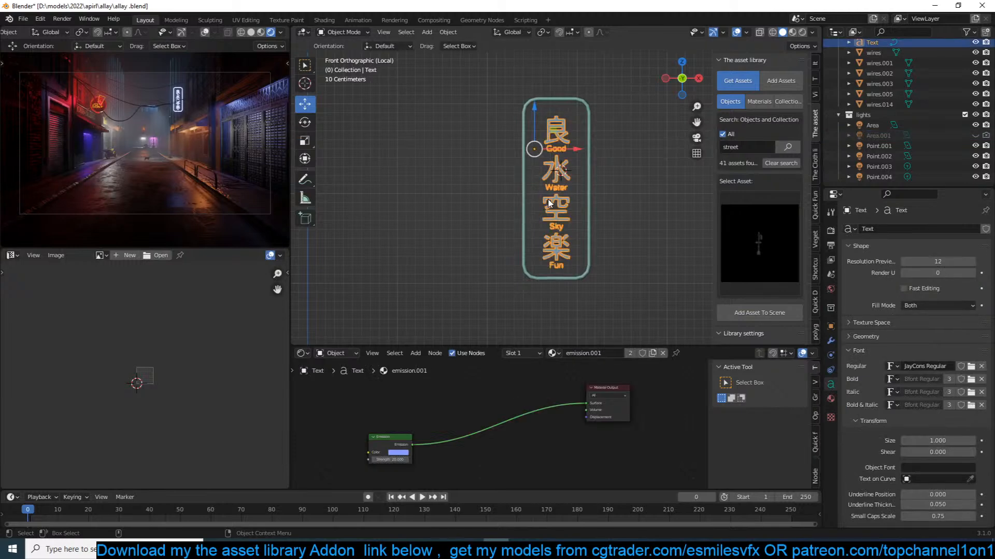
scroll(384, 422, up, 4)
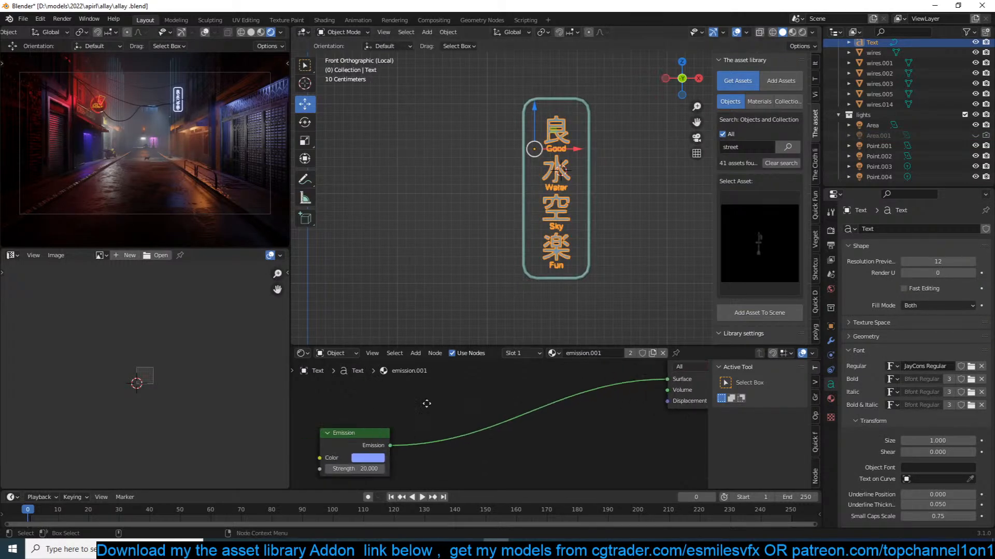
click(452, 434)
mouse_move(487, 323)
mouse_down()
mouse_move(472, 356)
mouse_move(478, 348)
mouse_up()
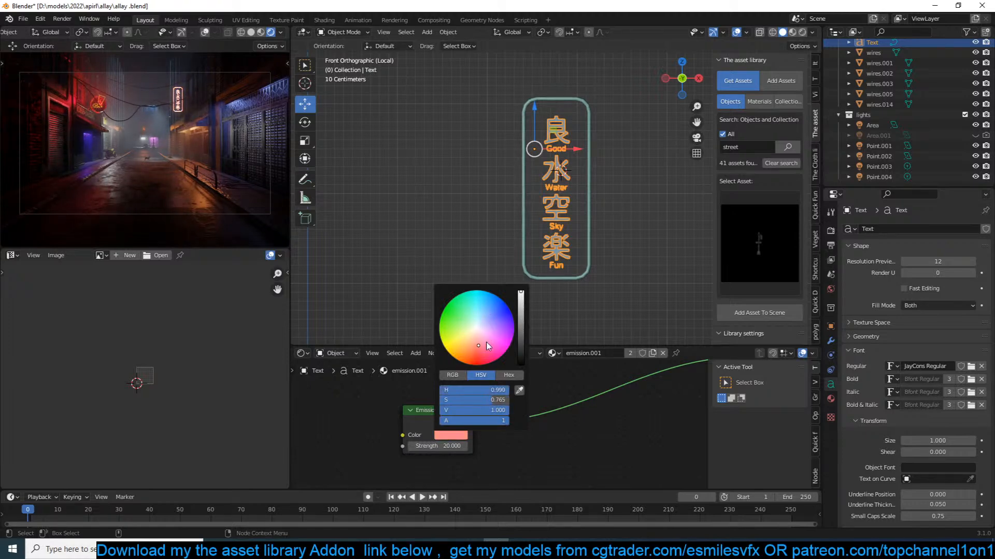
click(620, 213)
scroll(620, 213, down, 5)
scroll(621, 217, up, 4)
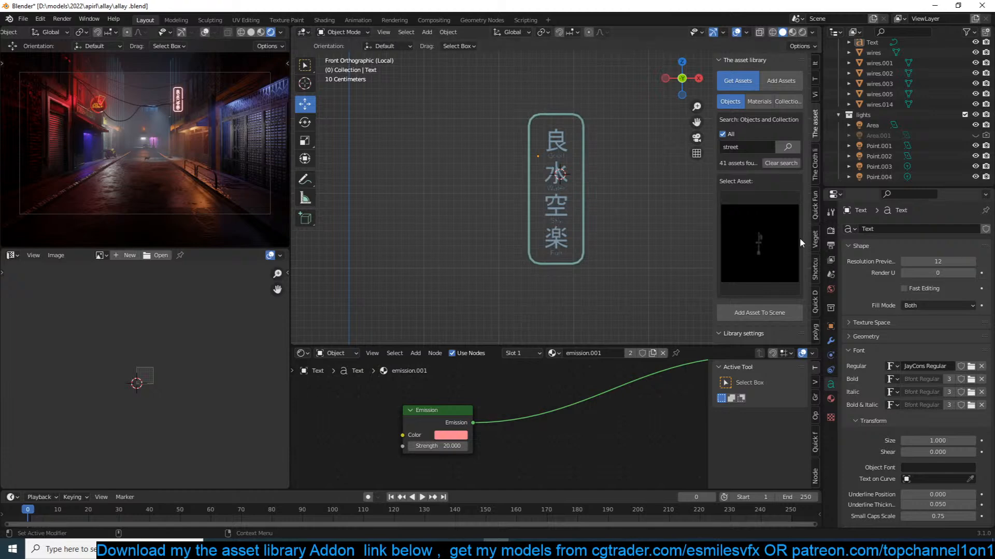
Leave the sign's local view and set the colour of the point light by the traffic signal to light orange.
click(564, 221)
key(KP_Divide)
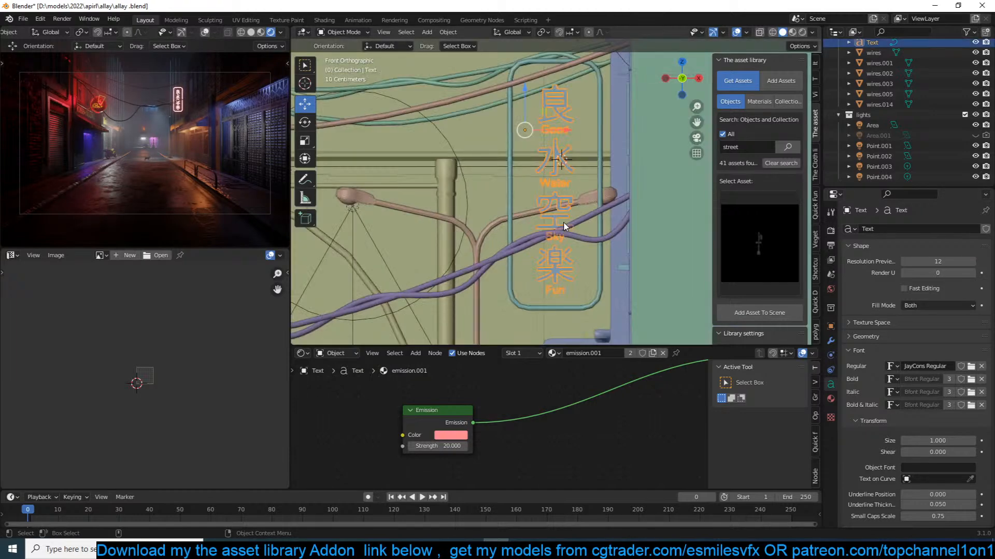
scroll(435, 167, up, 8)
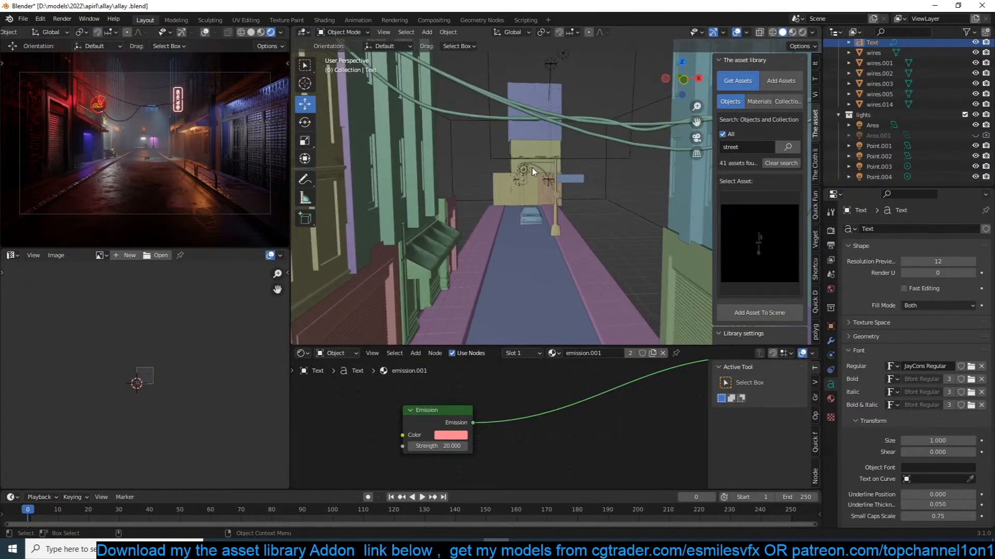
click(531, 169)
key(KP_Divide)
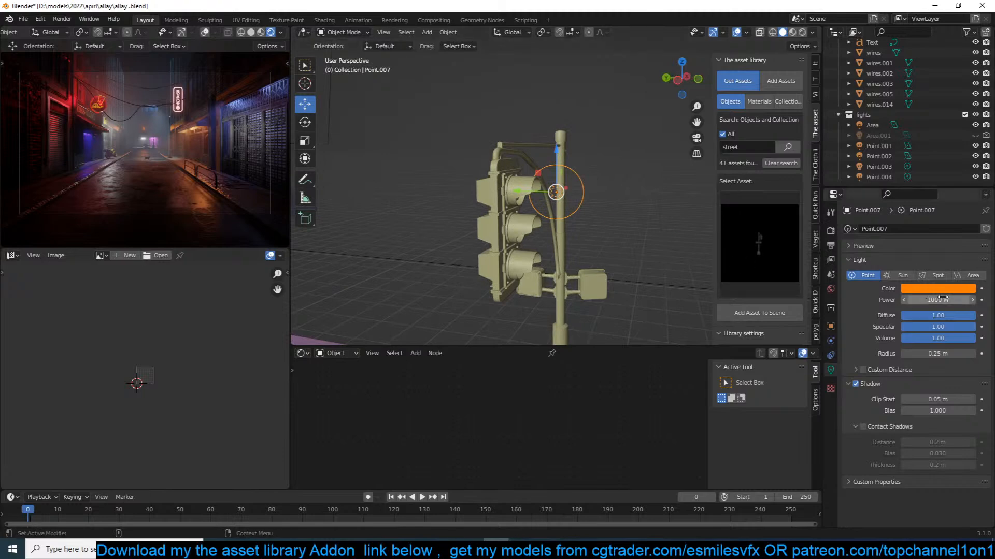
click(926, 290)
click(916, 192)
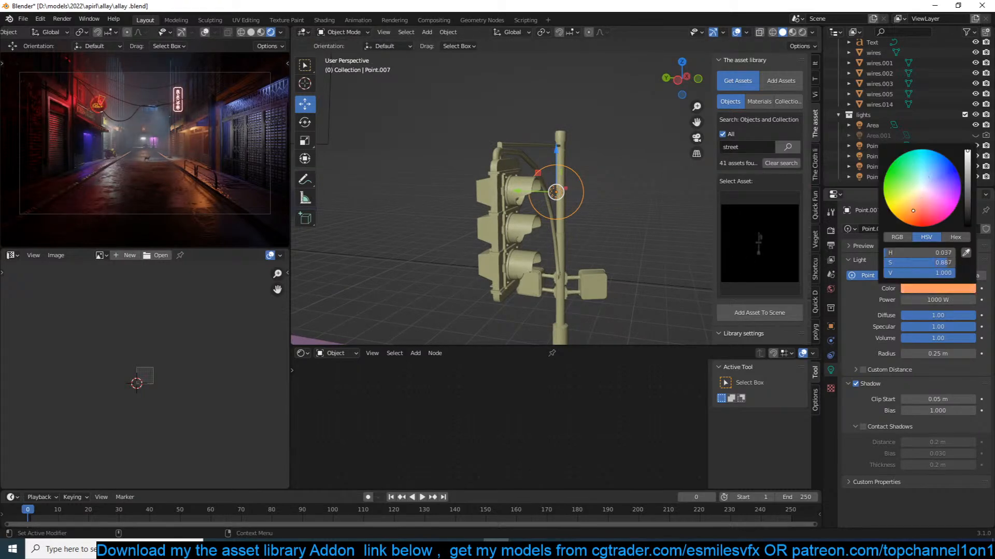
key(Escape)
Move the traffic signal's point light slightly along the Y axis and save the file.
key(g)
key(y)
click(519, 194)
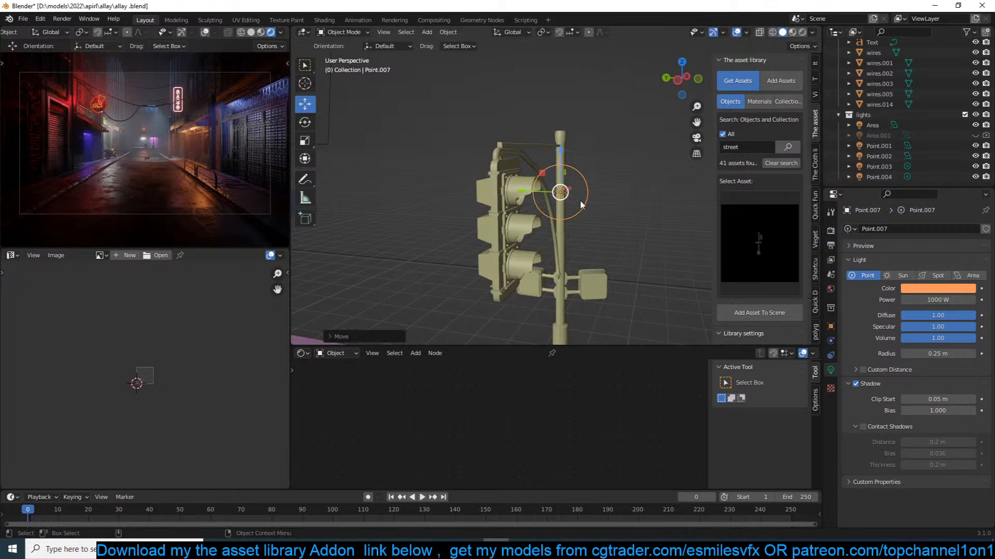
key(ctrl+s)
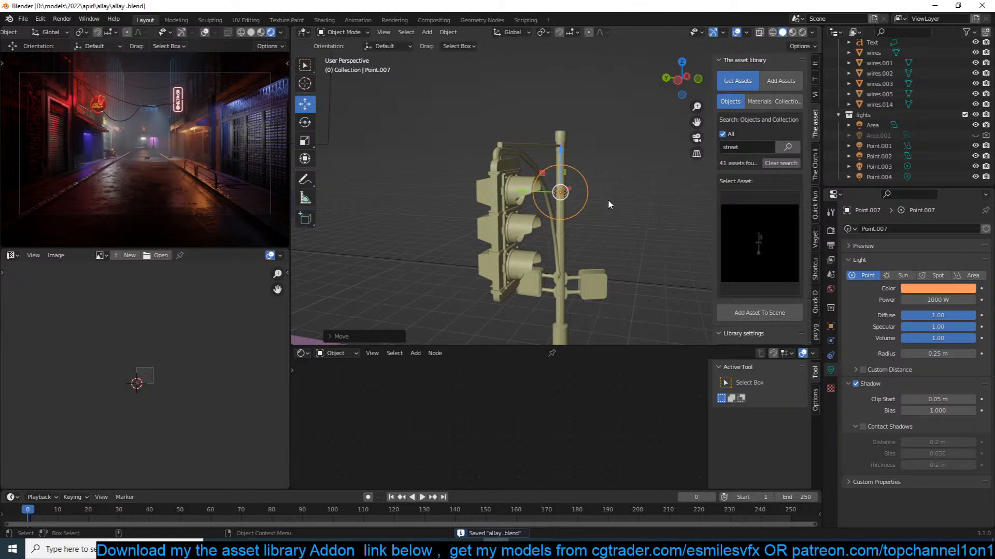
scroll(607, 200, up, 3)
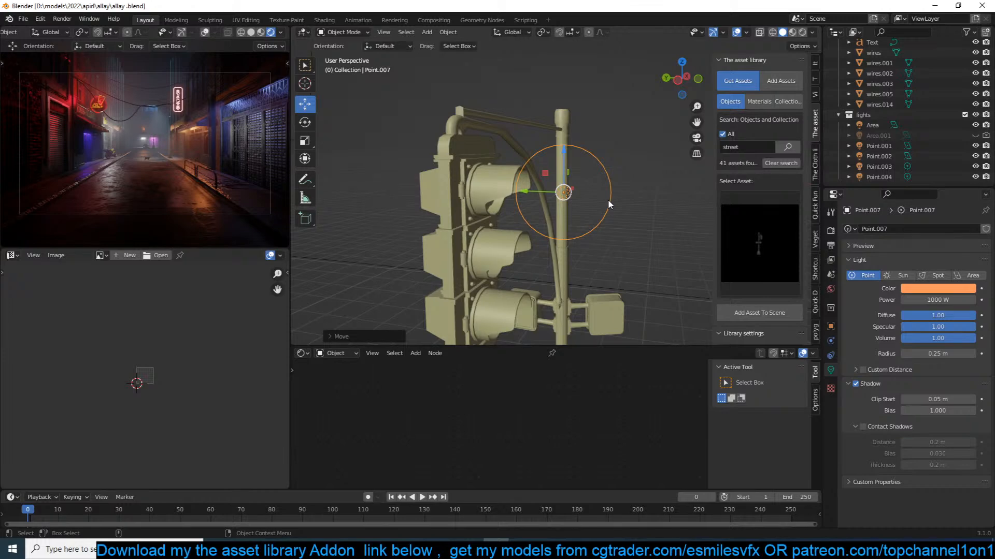
click(521, 549)
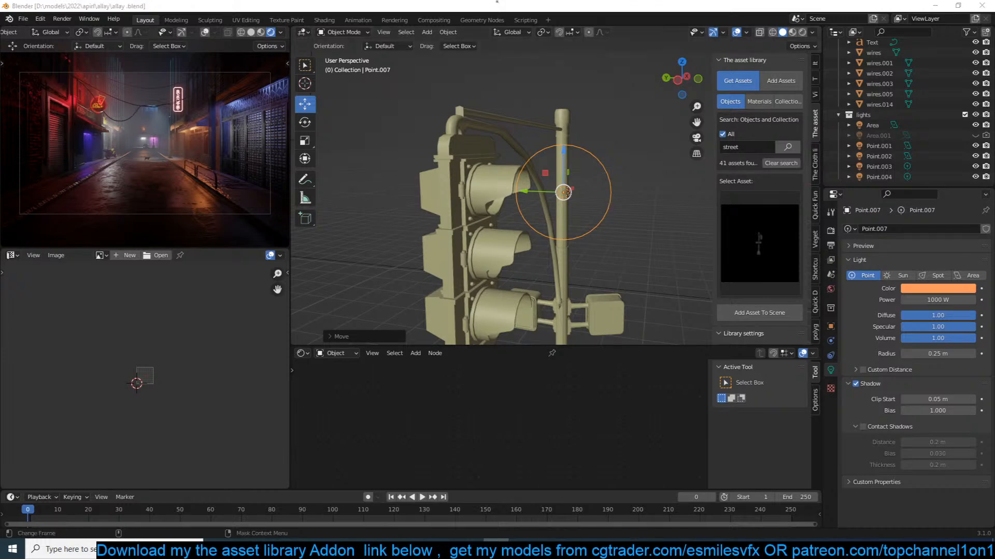
click(587, 123)
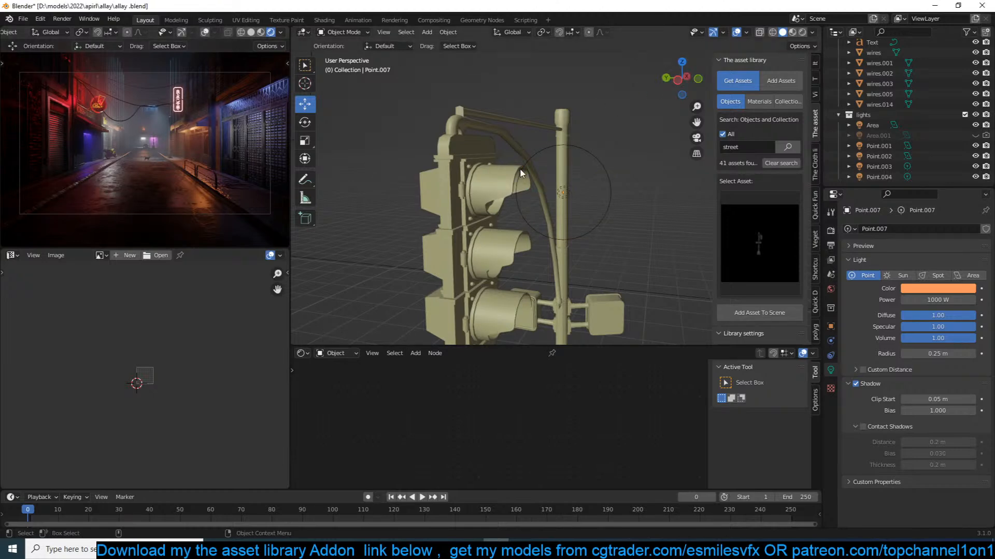
From the camera view, duplicate the vertical sign text and place the copy high beside the left-hand buildings, adjusting its height along Z.
key(KP_0)
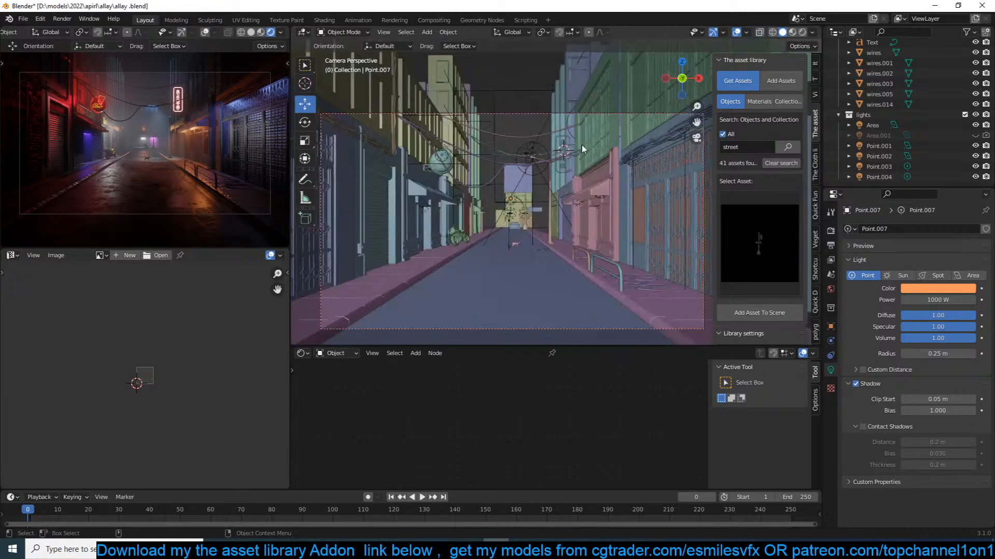
scroll(582, 145, up, 3)
click(574, 147)
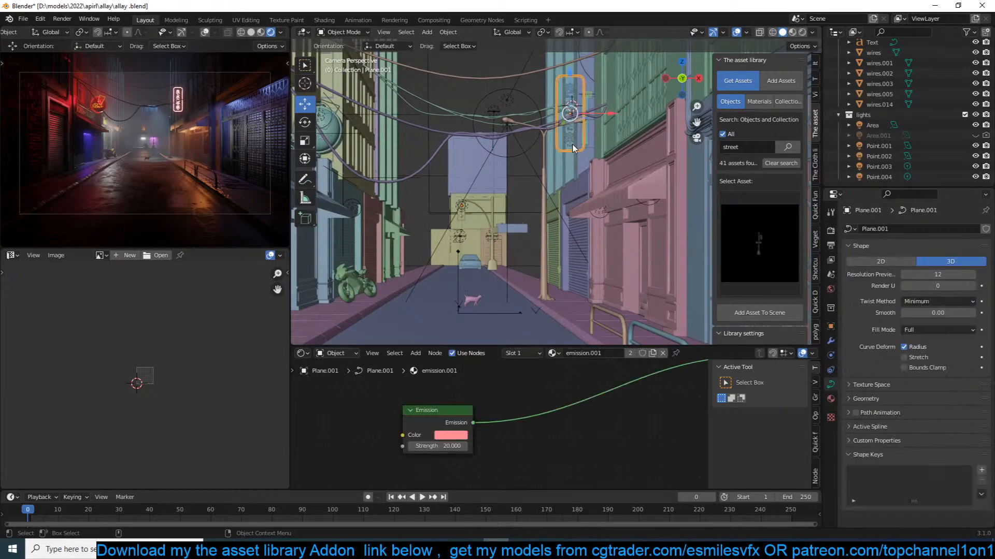
click(573, 146)
key(shift+d)
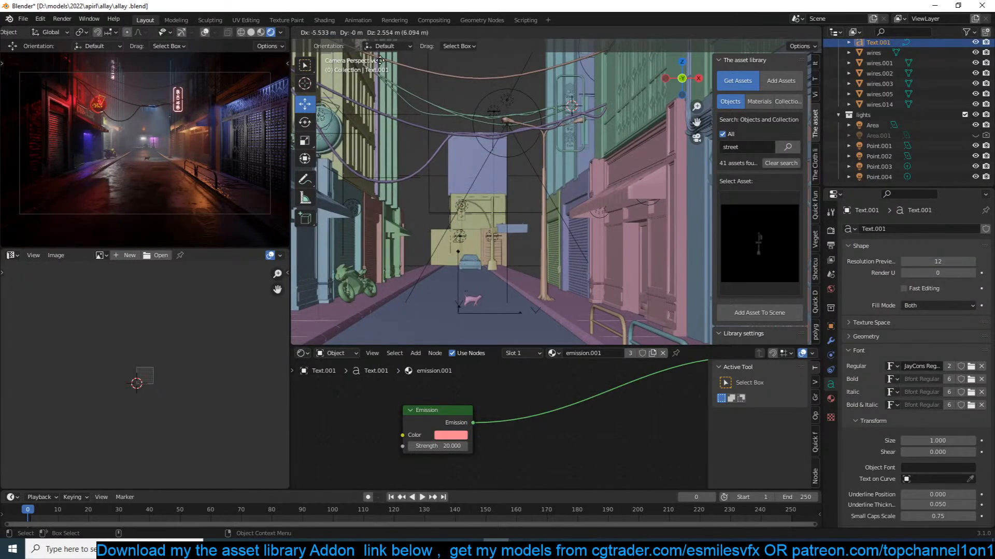
key(z)
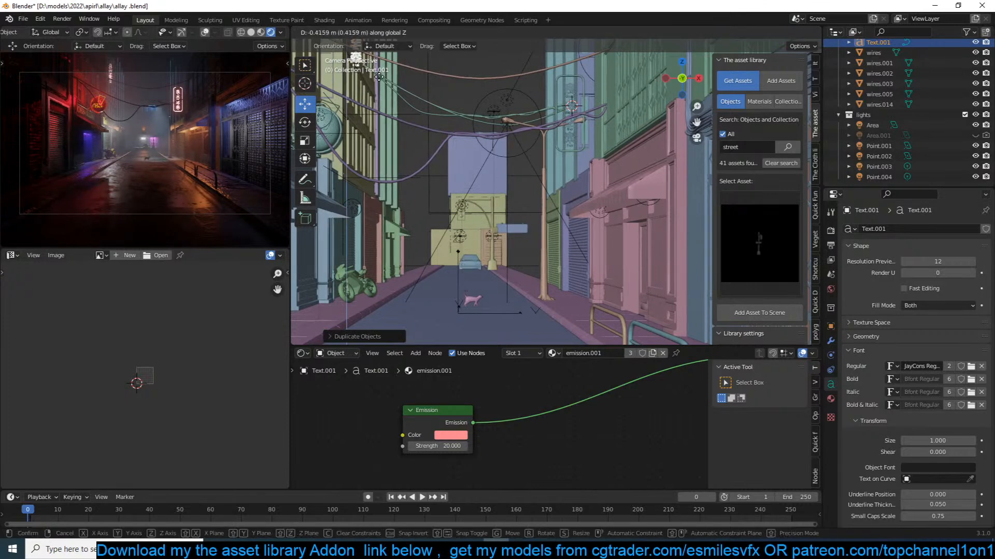
click(379, 78)
click(439, 435)
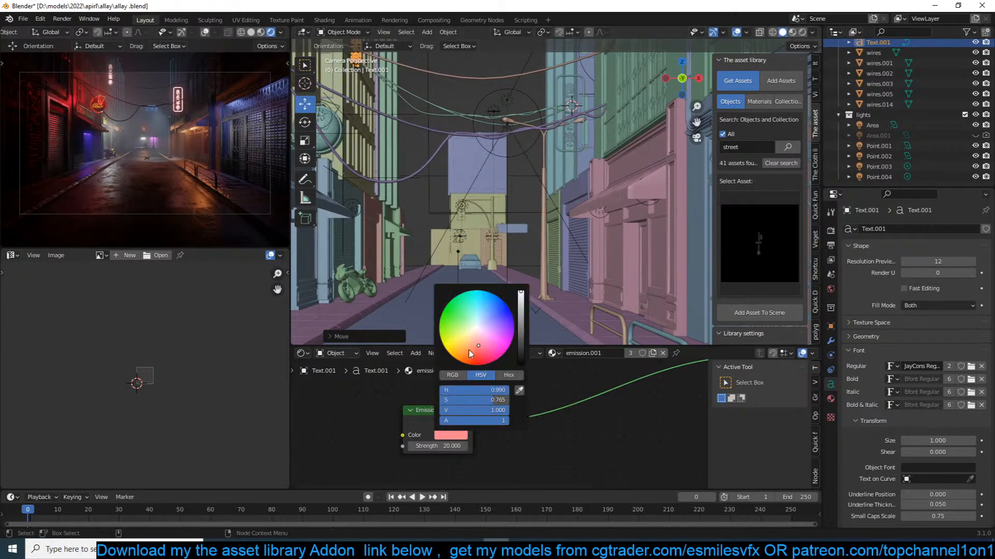
click(499, 298)
key(ctrl+z)
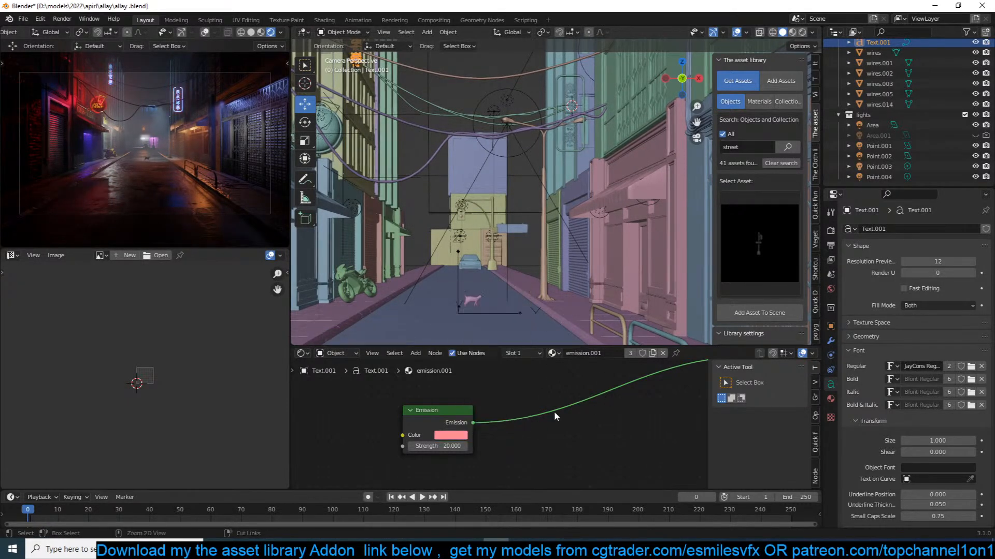
Give the duplicated text its own emission material with a saturated blue colour and strength 100, and save the file.
click(632, 352)
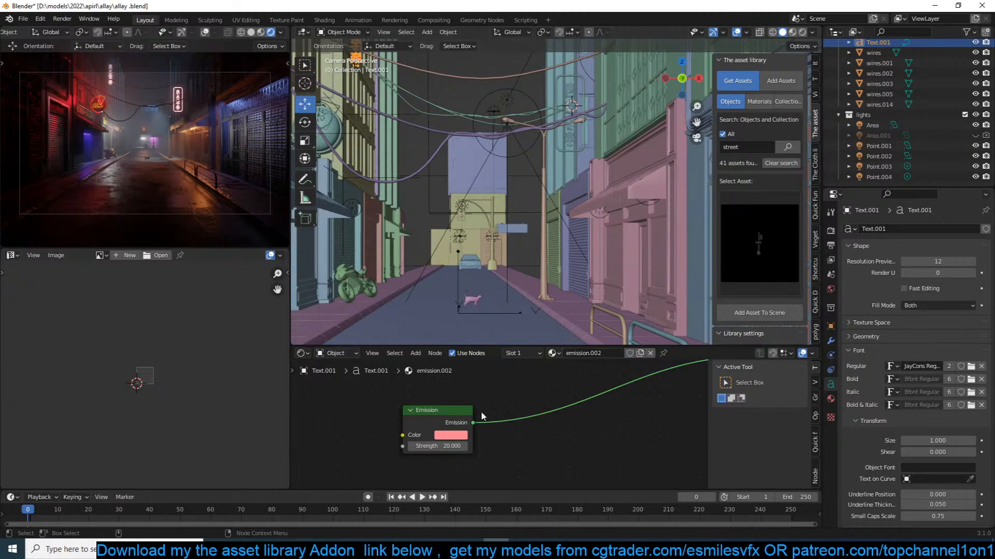
click(451, 436)
click(500, 305)
double_click(437, 446)
text(100)
key(Return)
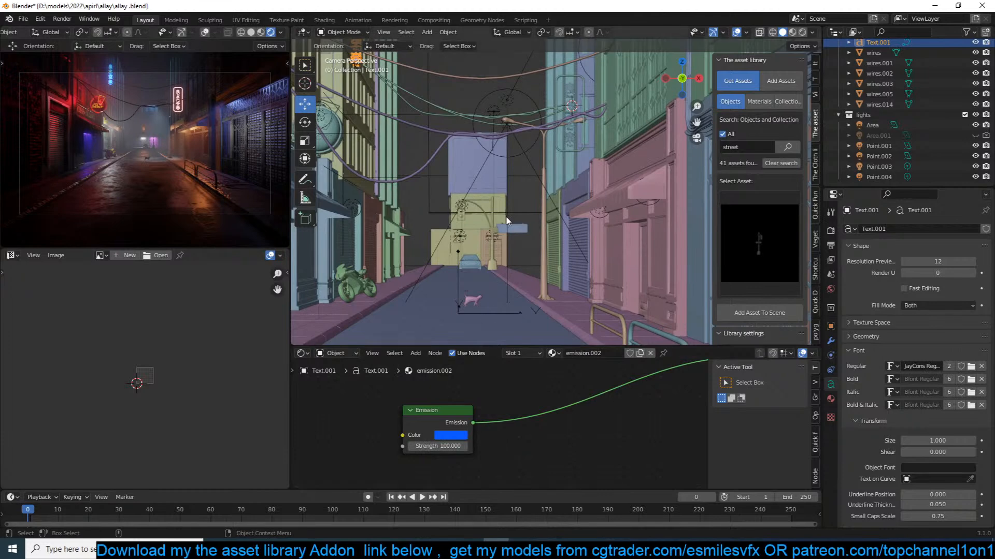
scroll(506, 213, up, 1)
scroll(542, 204, up, 1)
key(ctrl+s)
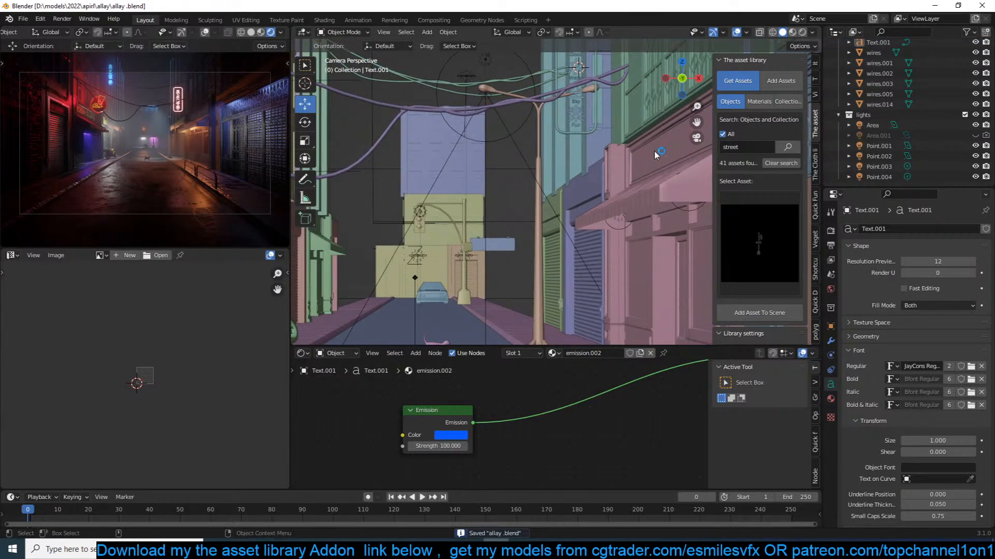
Choose the wide rooftop billboard, city street billboard 2, from the asset library's "street" results.
click(747, 147)
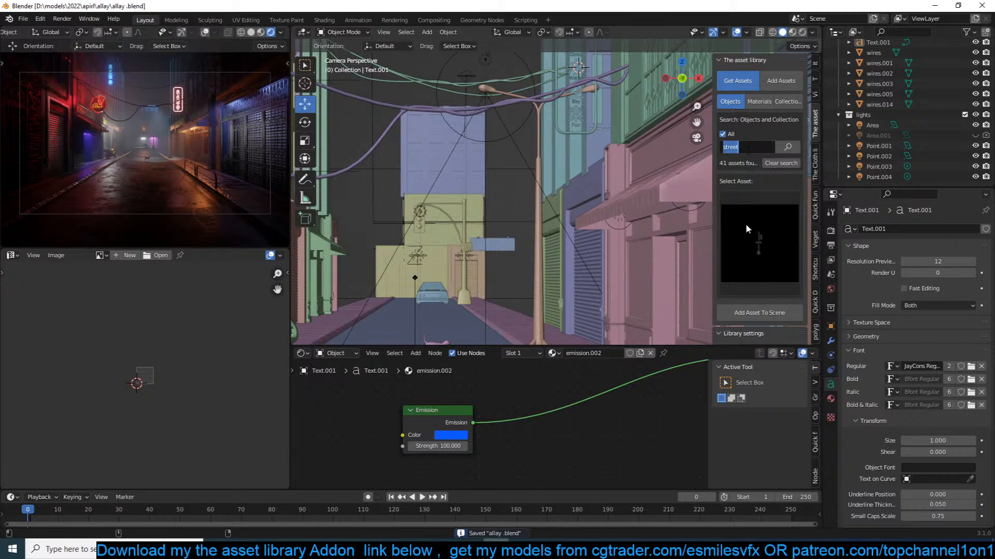
click(746, 229)
click(745, 229)
click(770, 246)
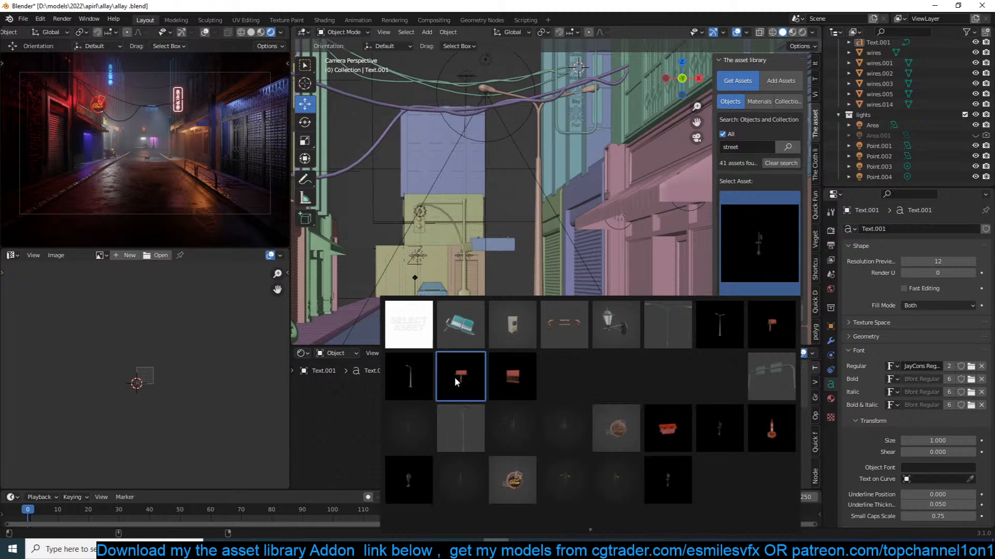
click(508, 368)
Set the 3D cursor on the roof of the tall building at the street's end and add the chosen billboard there.
shift+middle_drag(463, 107, 504, 234)
scroll(467, 182, down, 4)
shift+middle_drag(466, 182, 486, 187)
scroll(530, 226, up, 6)
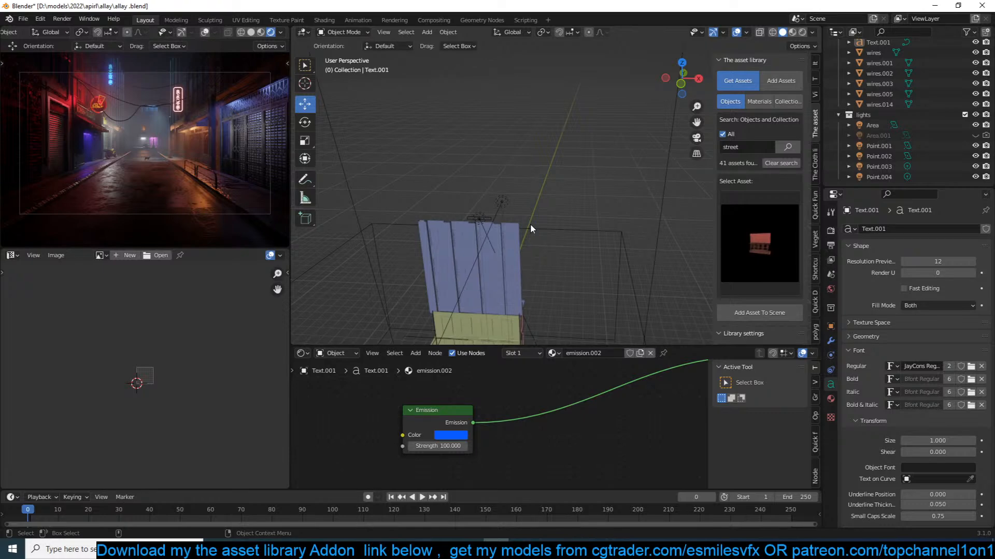
shift+right_click(462, 221)
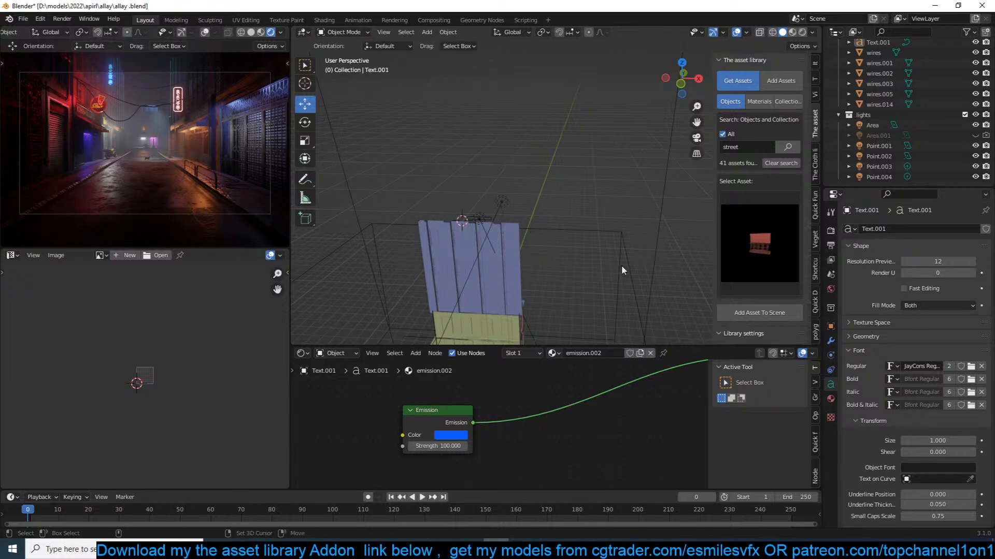
click(781, 314)
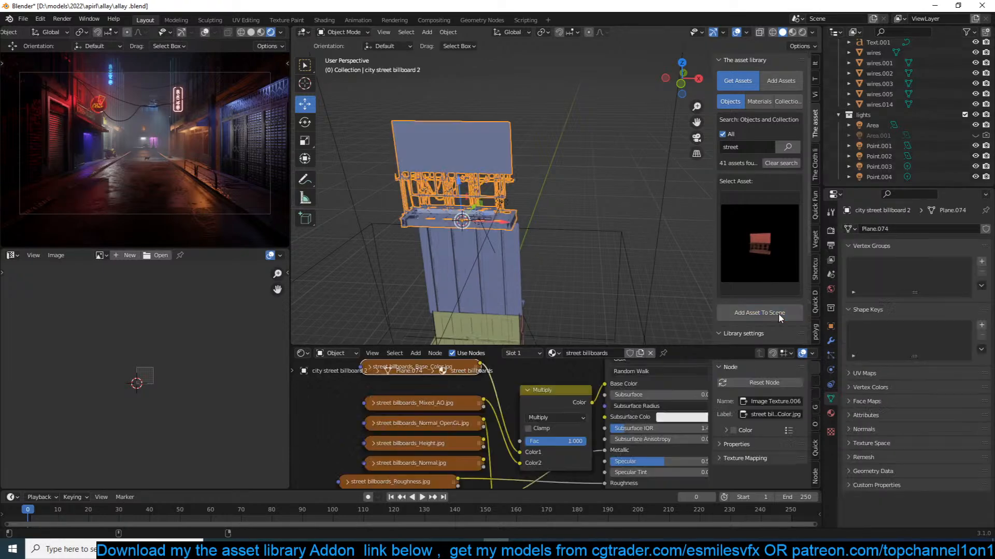
Scale the billboard down to about the roof's width and move it along the Y axis to sit over the building.
key(s)
click(596, 223)
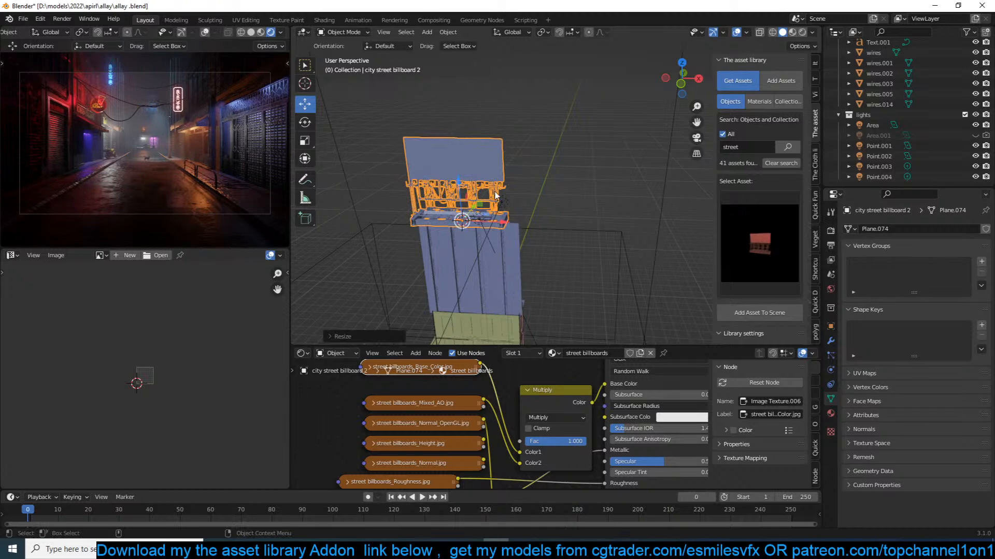
middle_drag(451, 161, 585, 216)
key(g)
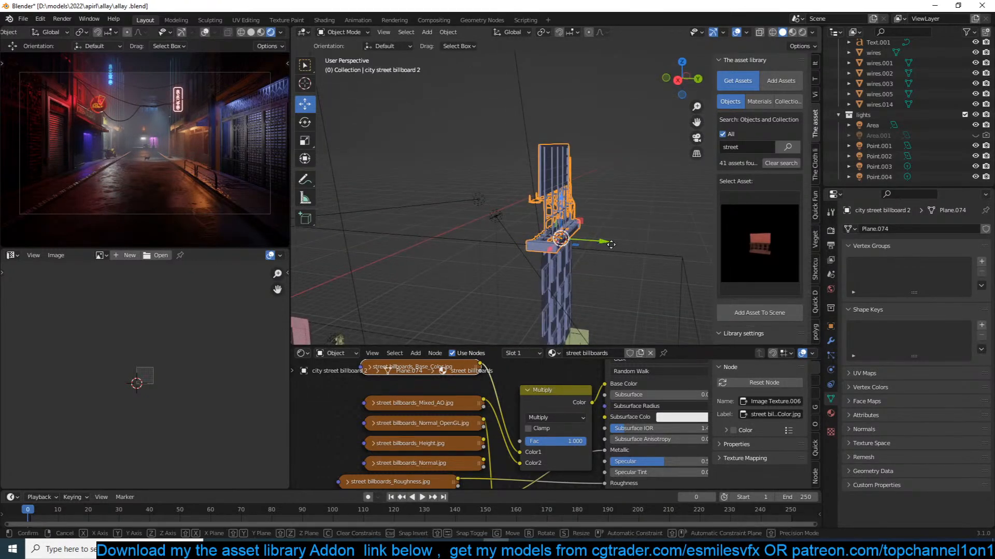
key(y)
drag(625, 245, 620, 244)
middle_drag(620, 244, 693, 221)
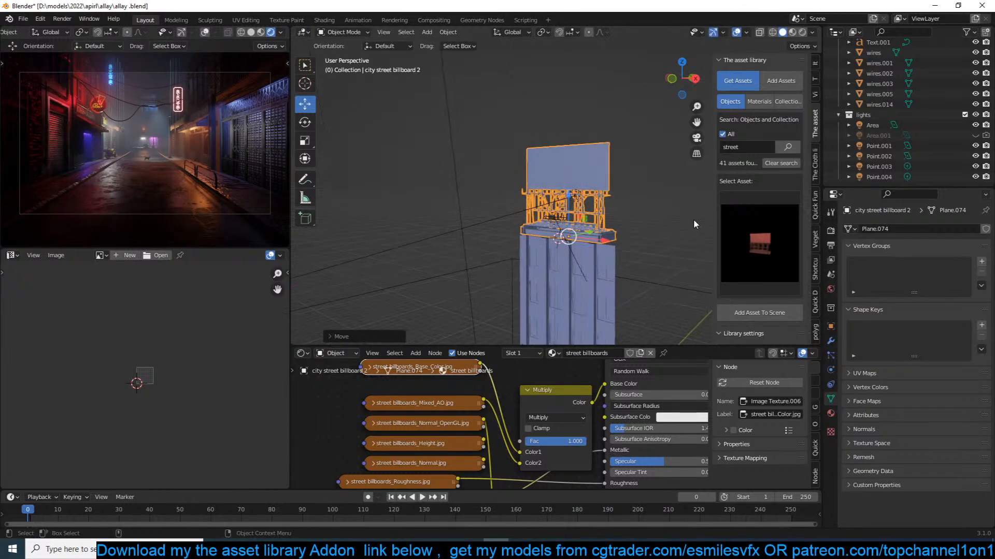
In the right side view, duplicate the blue area light onto the billboard's front walkway and rotate it to aim up at the board.
scroll(577, 202, up, 2)
middle_drag(576, 200, 554, 202)
key(alt+a)
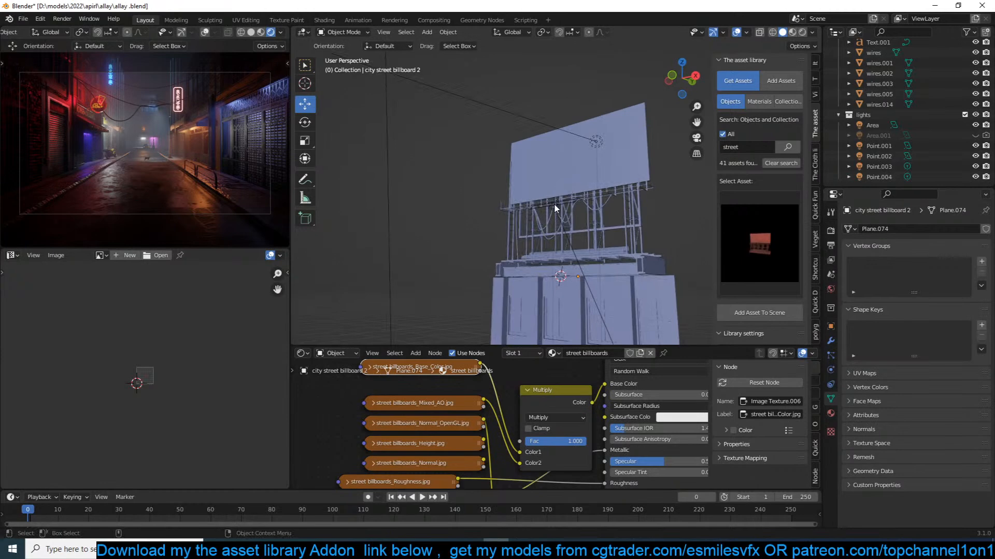
click(554, 203)
key(KP_3)
key(shift+d)
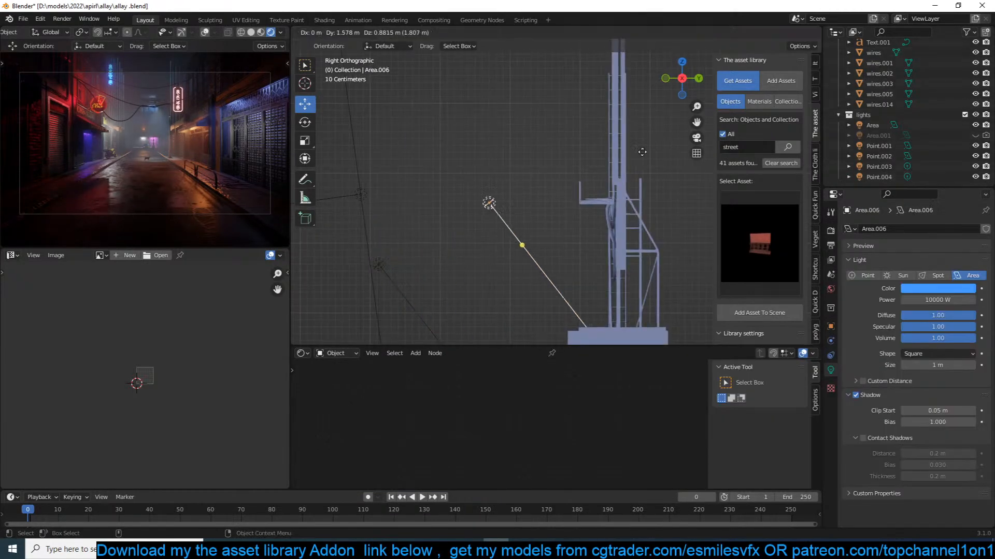
click(695, 170)
key(r)
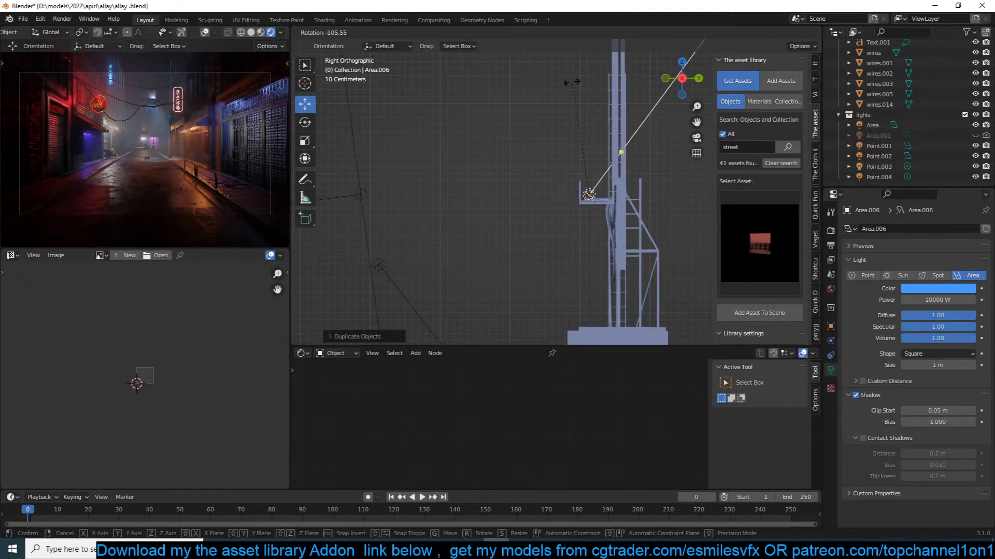
click(544, 106)
Set the billboard area light's colour to pale lilac and save the file.
click(953, 289)
mouse_move(914, 178)
mouse_down()
mouse_move(912, 198)
mouse_move(926, 202)
mouse_move(930, 188)
mouse_up()
click(484, 209)
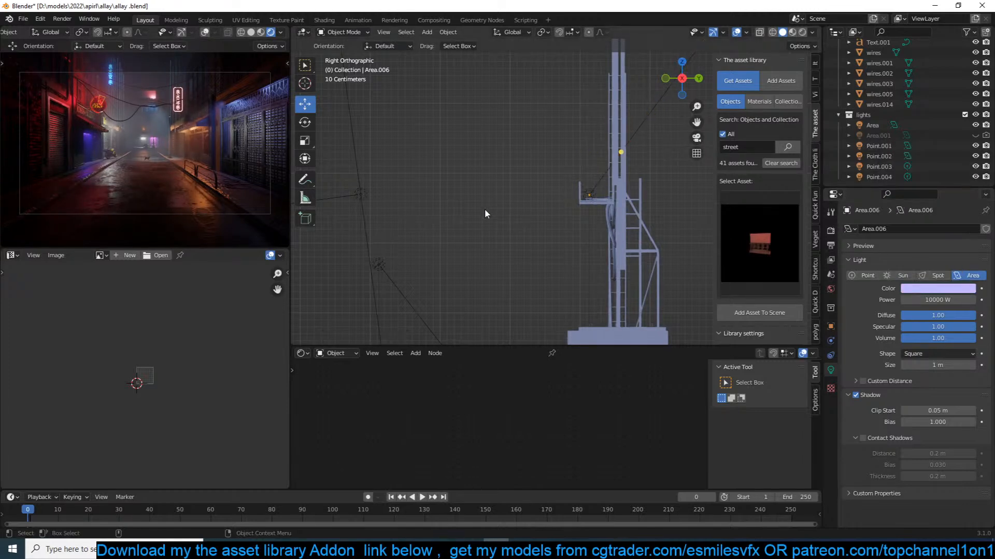
key(ctrl+s)
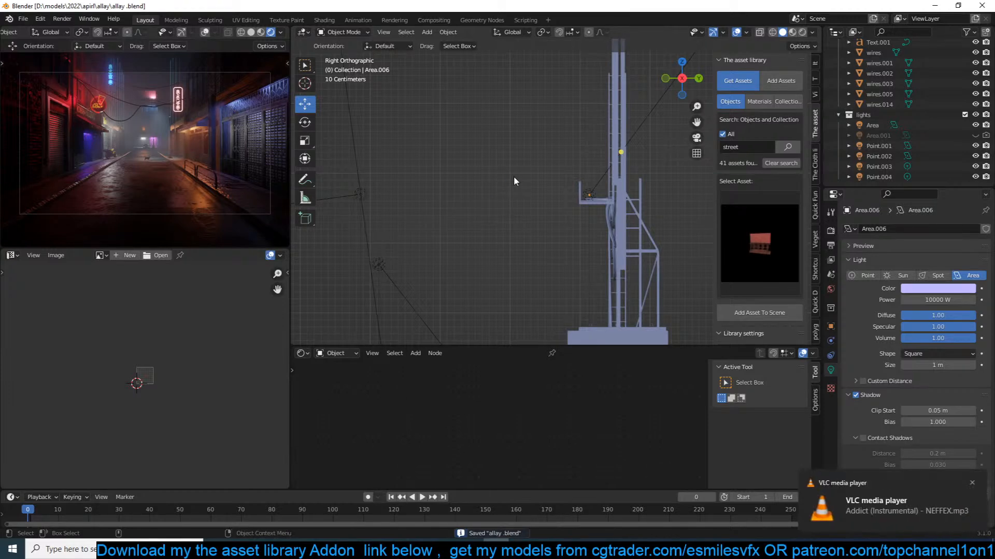
Change the area light above the street's far end to a deeper blue and set its volume factor to 10.
key(KP_0)
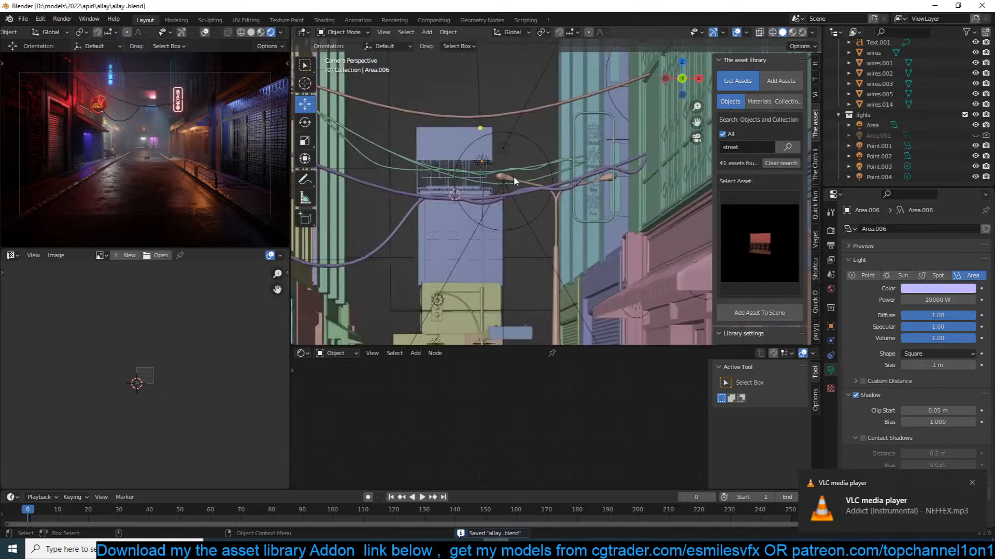
click(546, 145)
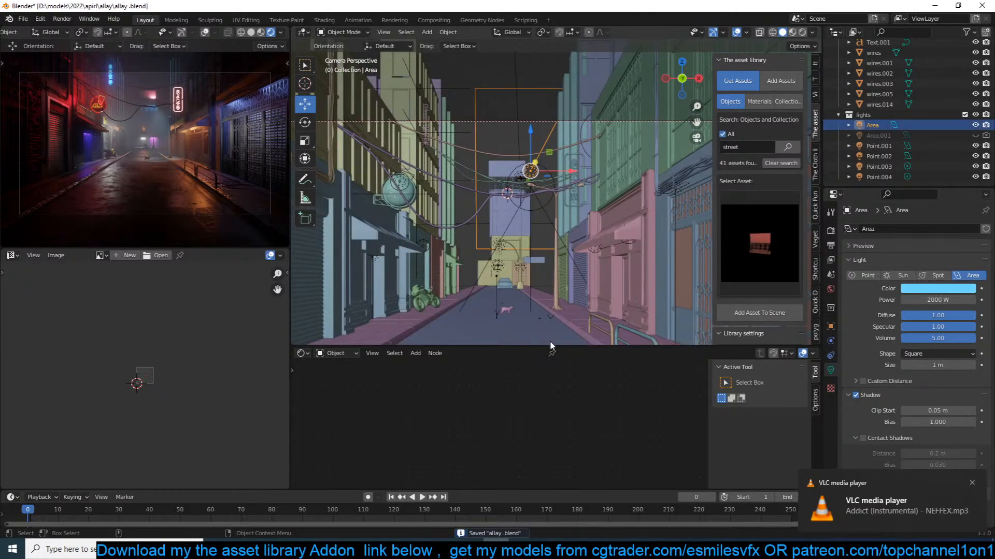
click(943, 292)
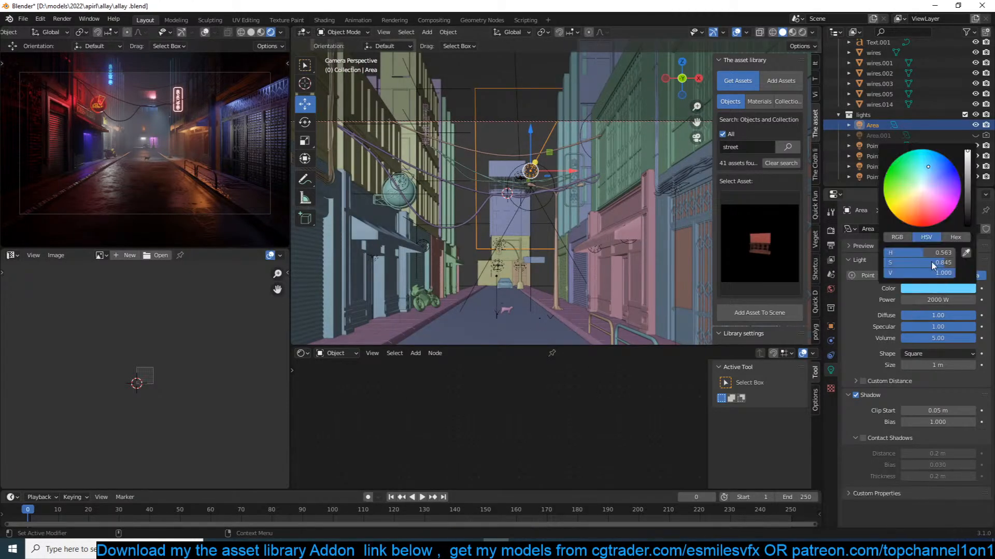
click(938, 162)
click(941, 338)
text(10)
key(Return)
Scale the volumetric fog cube by about 2.1 along Z and raise it about 5.3 m to enclose the tall building and billboard.
middle_drag(547, 142, 481, 178)
scroll(532, 163, down, 8)
click(508, 167)
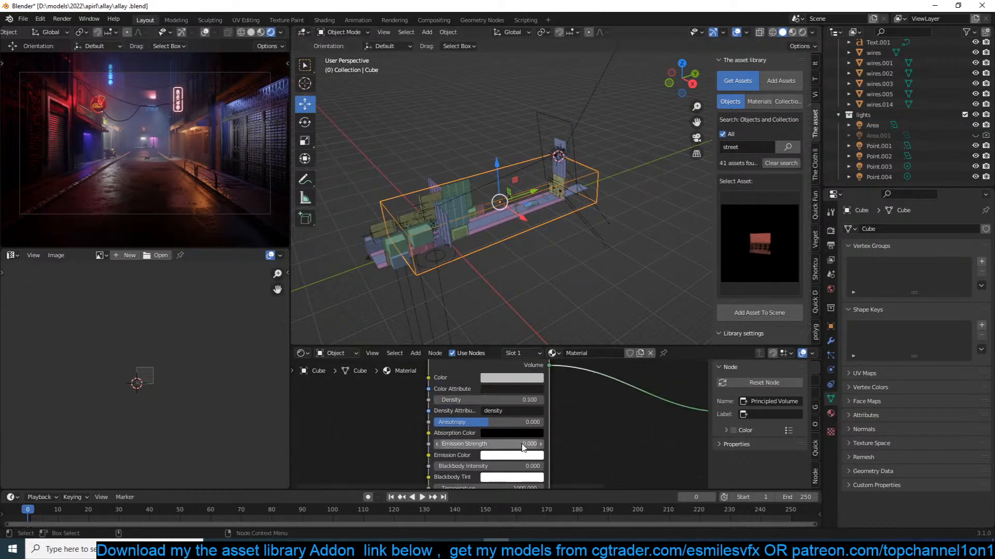
middle_drag(522, 447, 549, 405)
scroll(549, 405, up, 1)
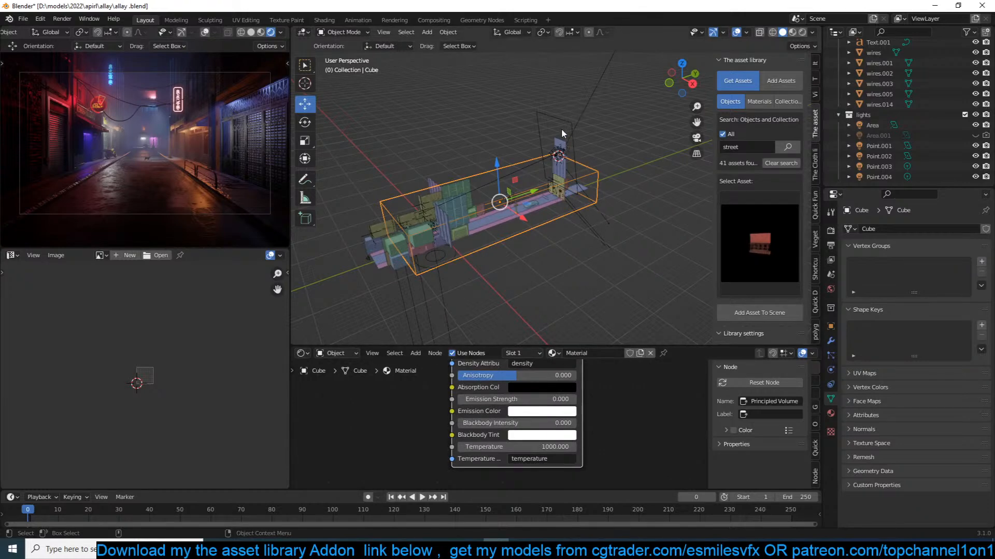
key(s)
key(z)
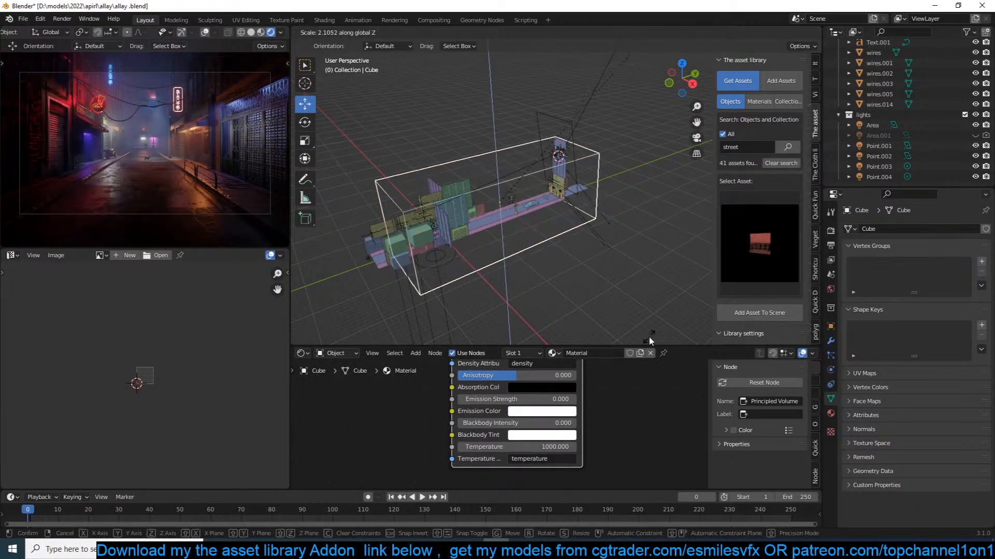
click(649, 336)
key(g)
key(z)
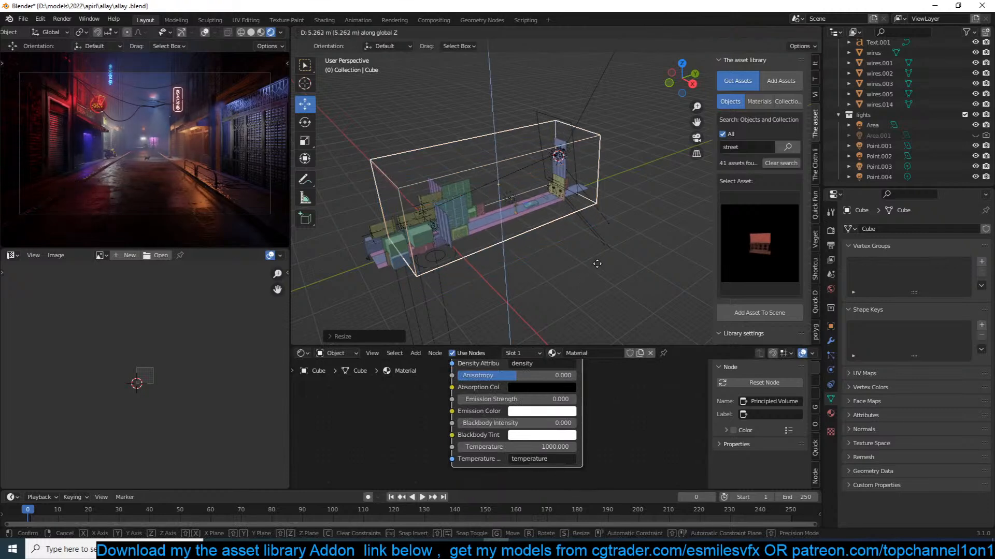
click(597, 264)
In the camera view, move the blue area light slightly lower and closer to the middle of the tall building.
key(KP_0)
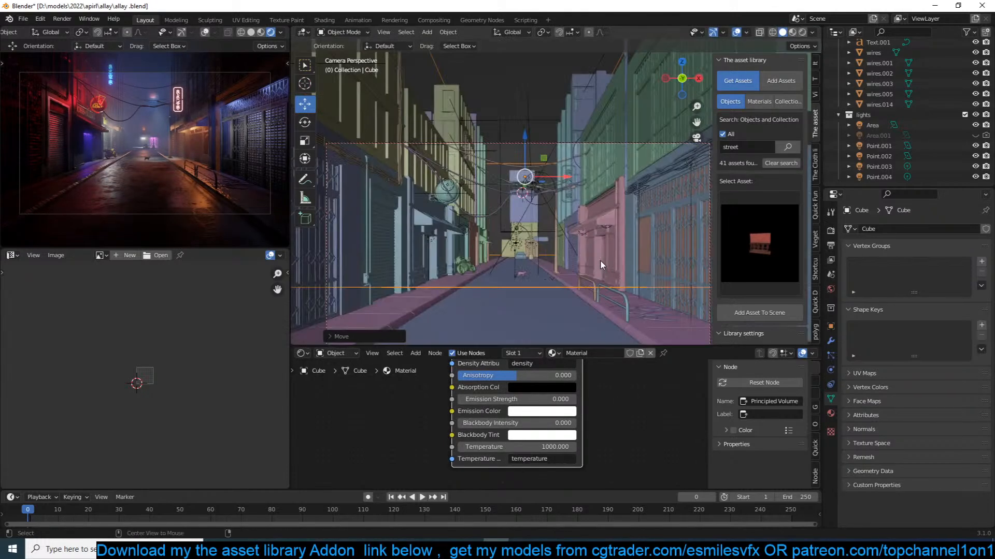
key(alt+a)
click(510, 120)
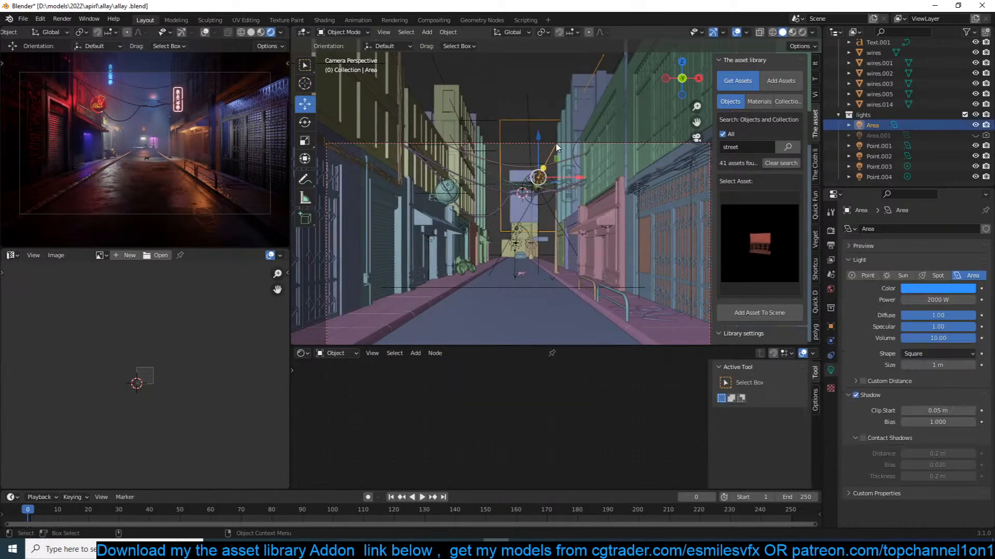
key(g)
click(534, 160)
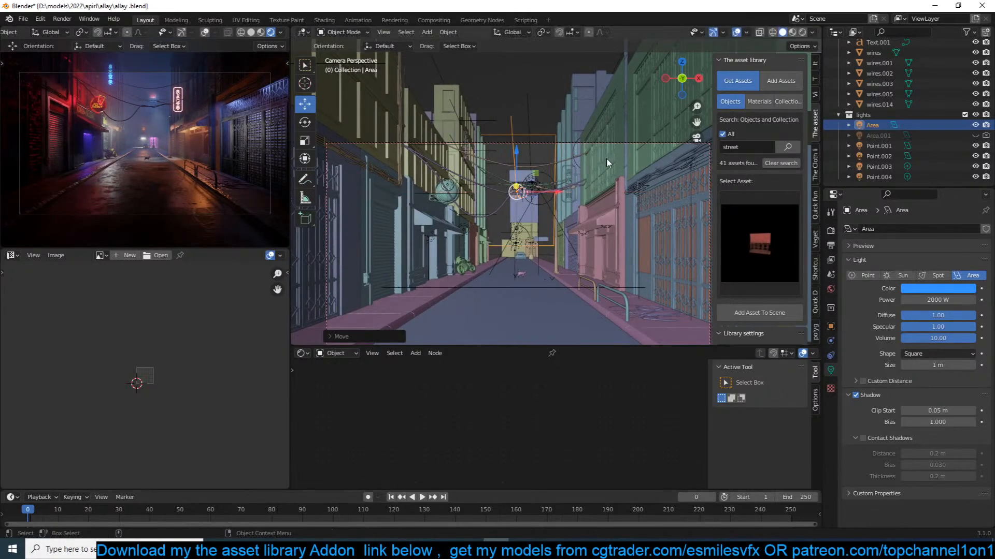
Reveal the hidden lights and delete the pale blue 1000 W area light near the camera end of the street.
key(h)
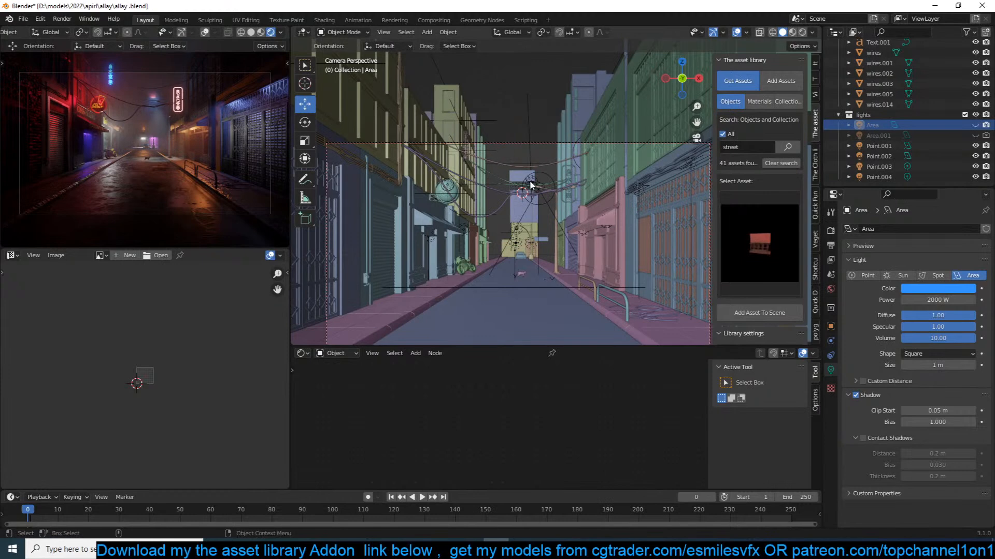
key(alt+h)
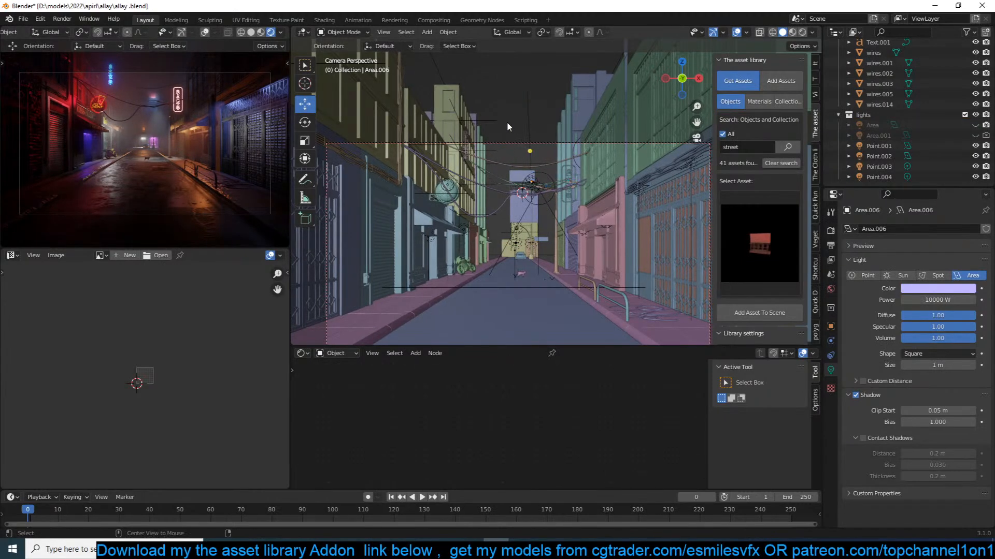
middle_drag(567, 91, 493, 128)
click(467, 198)
click(466, 199)
key(x)
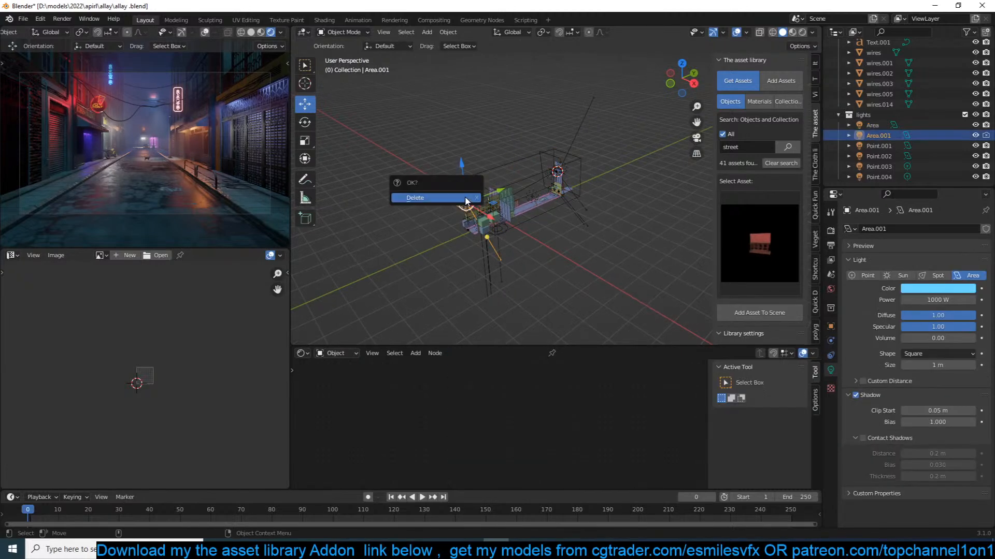
click(466, 200)
Set the power of the blue area light behind the traffic light to 10000 W.
middle_drag(504, 194, 565, 151)
scroll(576, 167, up, 14)
click(625, 179)
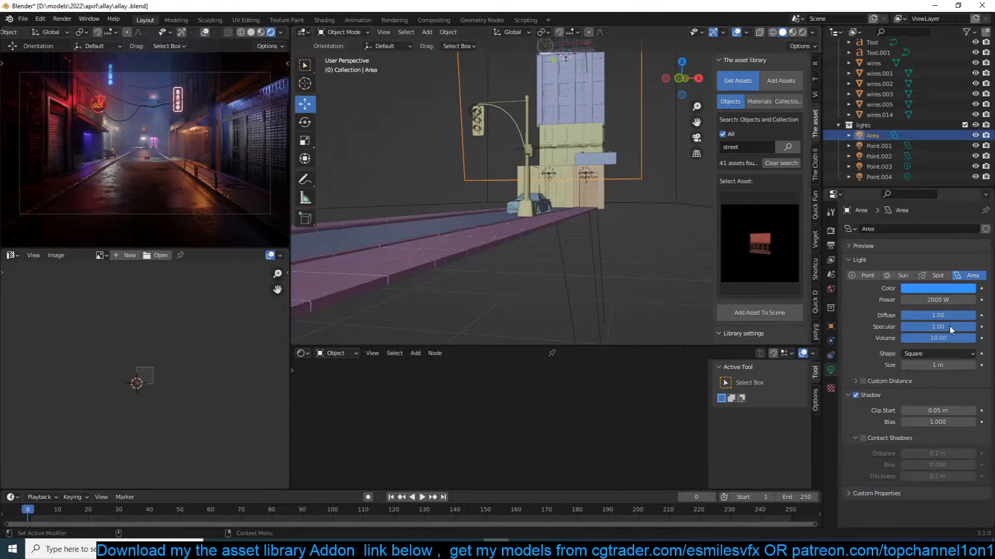
click(935, 289)
double_click(930, 300)
text(10)
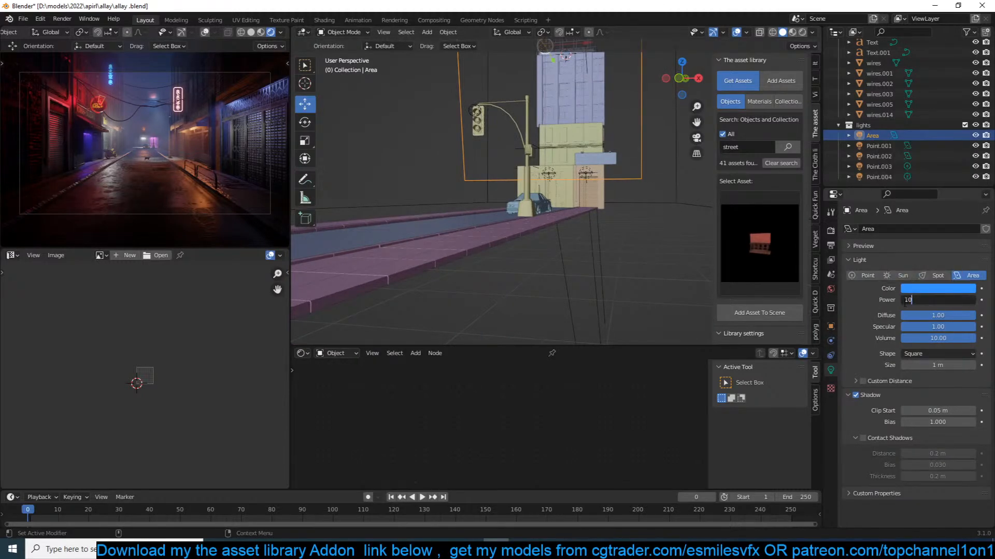
key(Return)
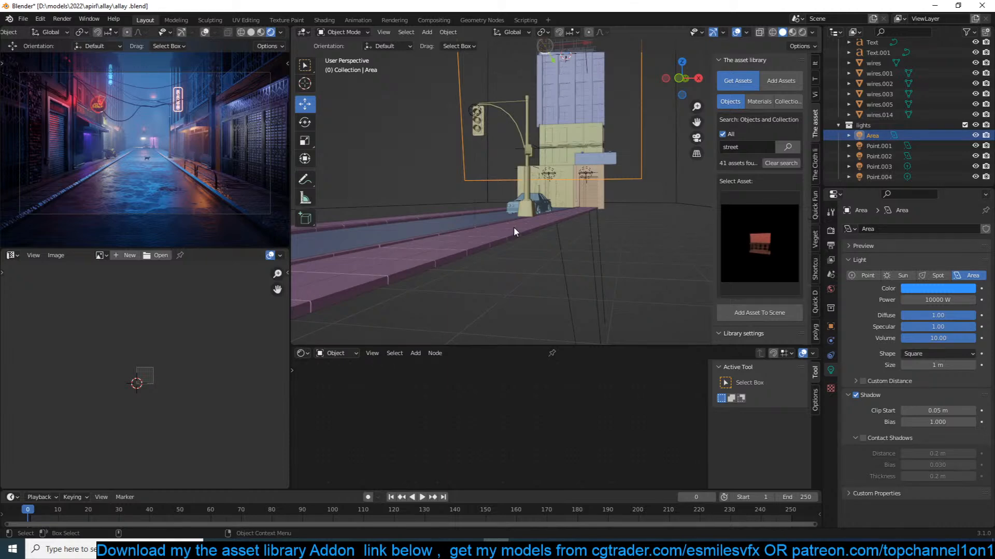
Move the blue area light to the street side of the tall building and scale it down.
middle_drag(514, 231, 493, 205)
key(g)
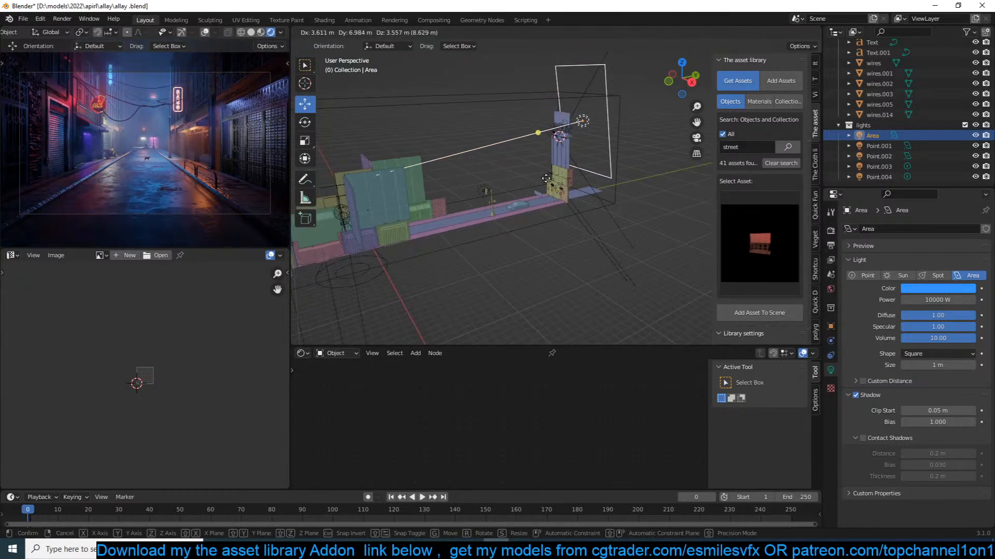
click(507, 197)
key(s)
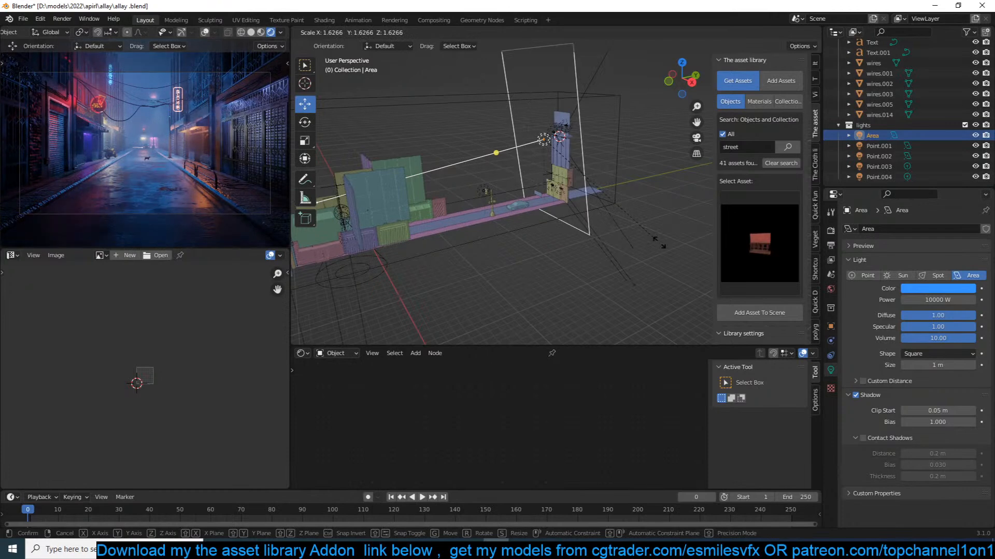
click(518, 180)
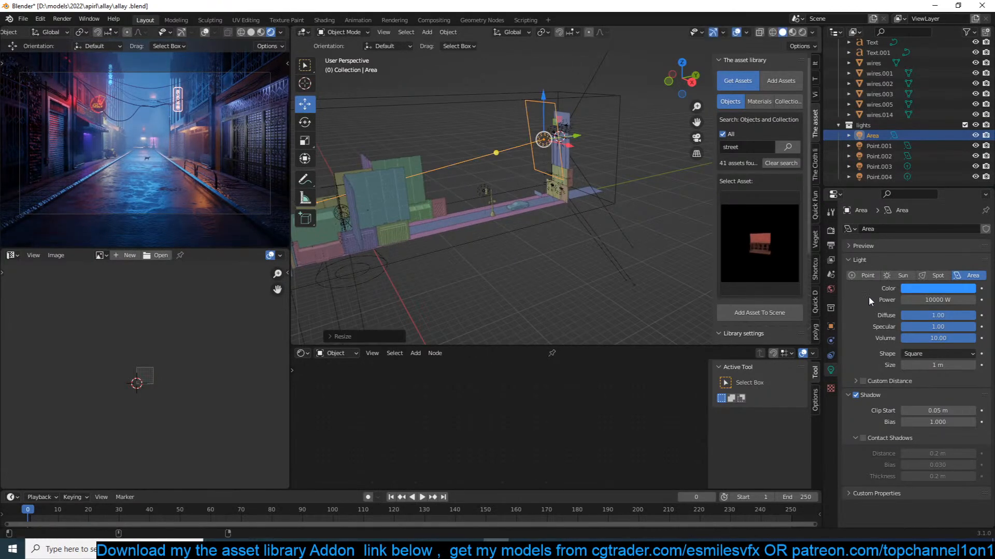
Try a volume factor of 20 on the blue area light and set it back to 10.
double_click(927, 338)
text(20)
key(Return)
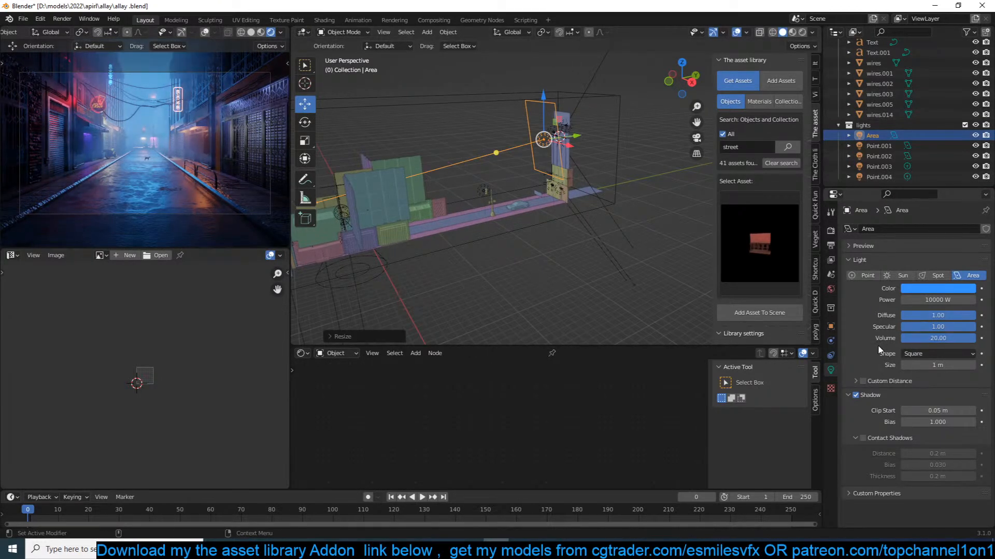
double_click(938, 338)
text(10)
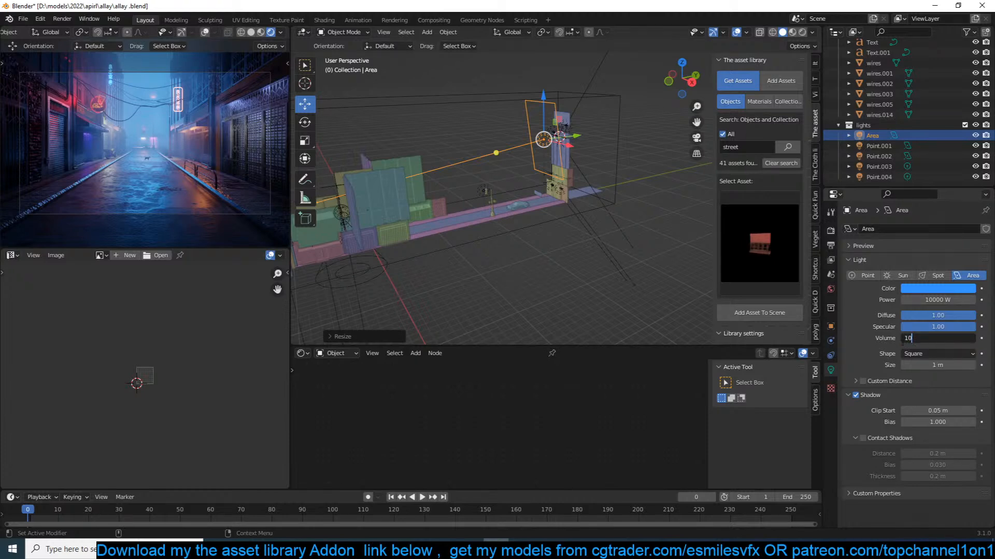
key(Return)
Deselect the blue area light and save the file.
click(527, 269)
key(ctrl+s)
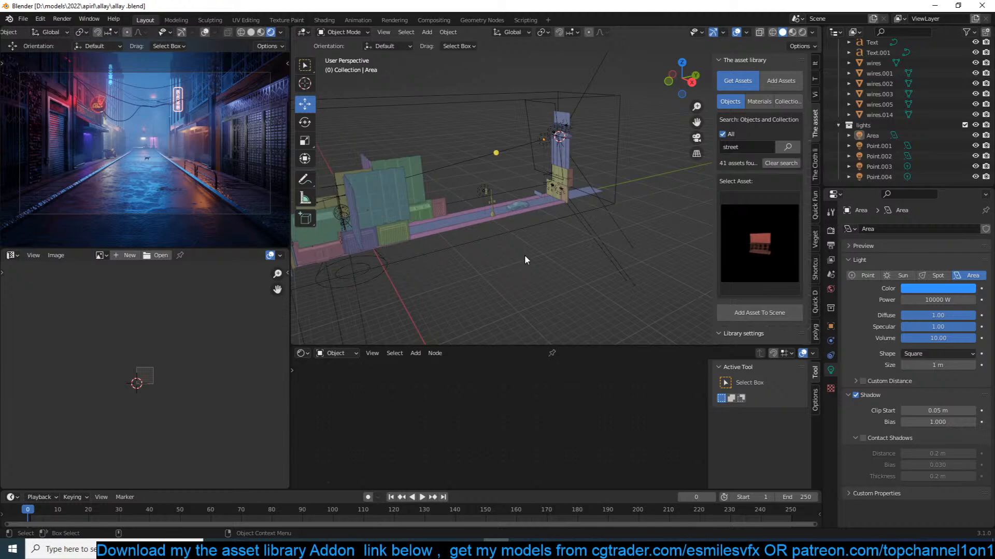
key(ctrl+s)
In the camera view, duplicate the blue vertical neon text on the left-hand building, leaving the copy in place.
shift+middle_drag(581, 257, 511, 241)
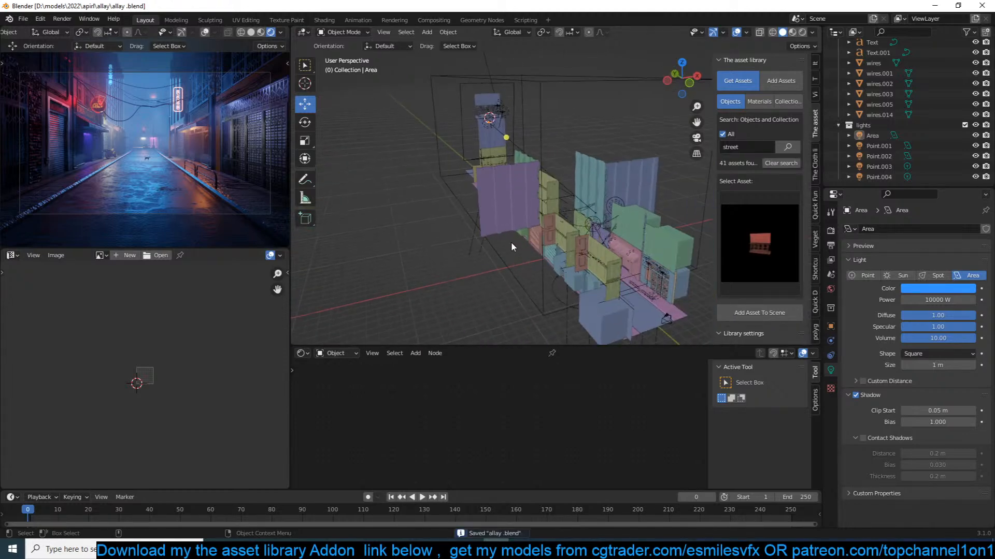
key(KP_0)
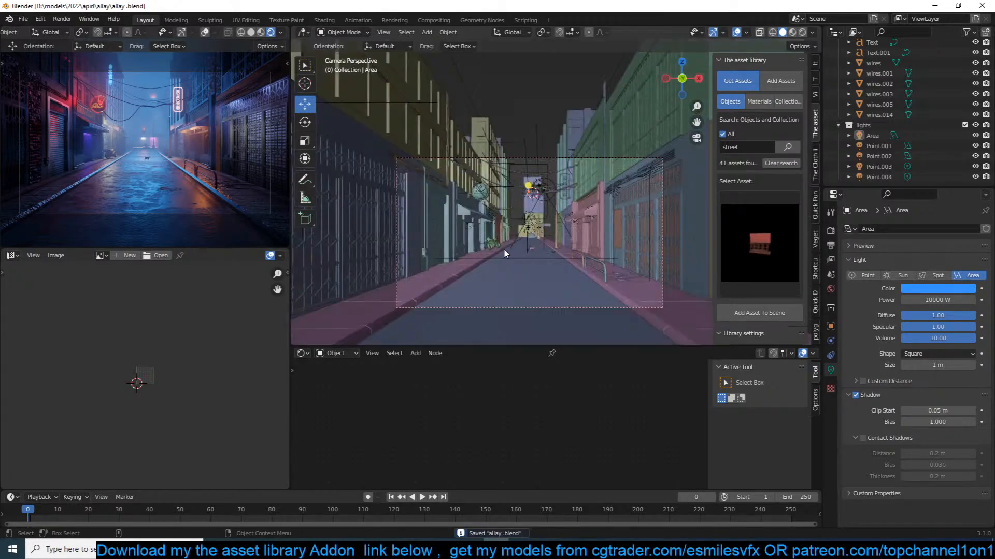
scroll(510, 241, up, 5)
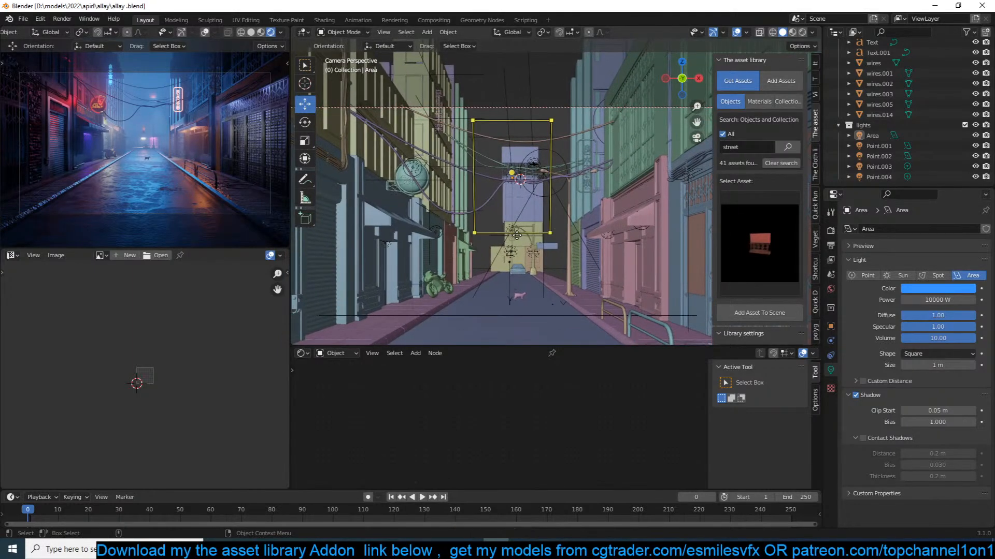
scroll(516, 236, up, 1)
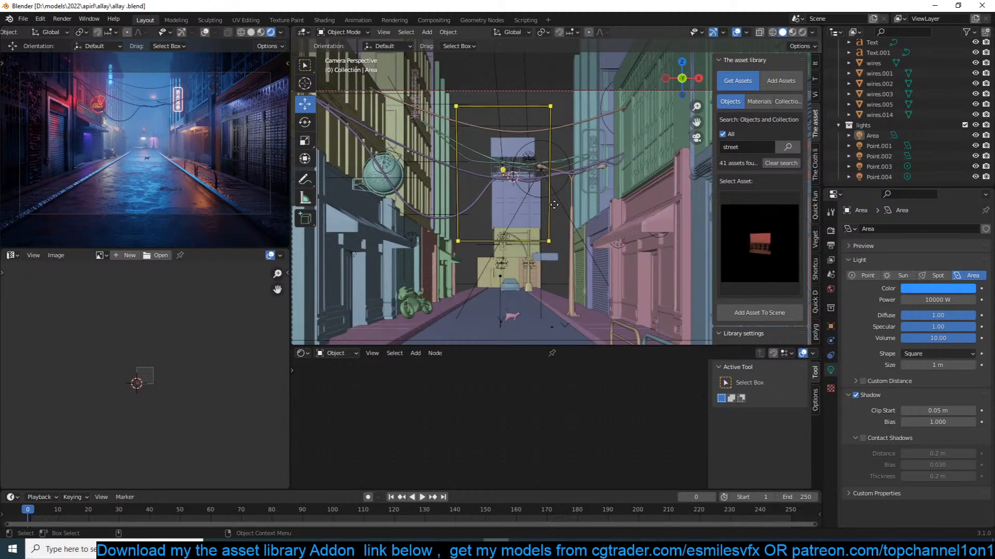
middle_drag(549, 206, 459, 220)
middle_drag(554, 195, 452, 207)
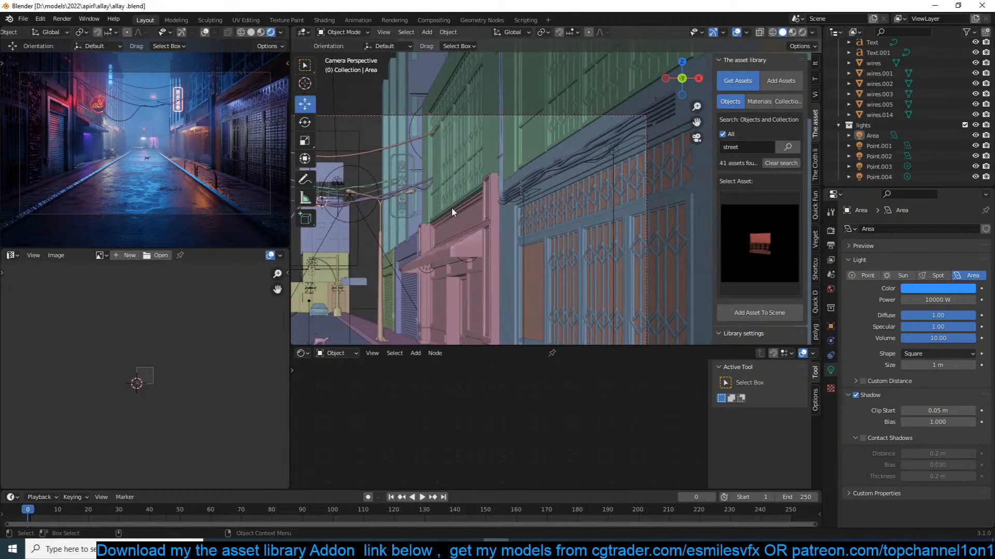
click(564, 171)
middle_drag(563, 171, 408, 192)
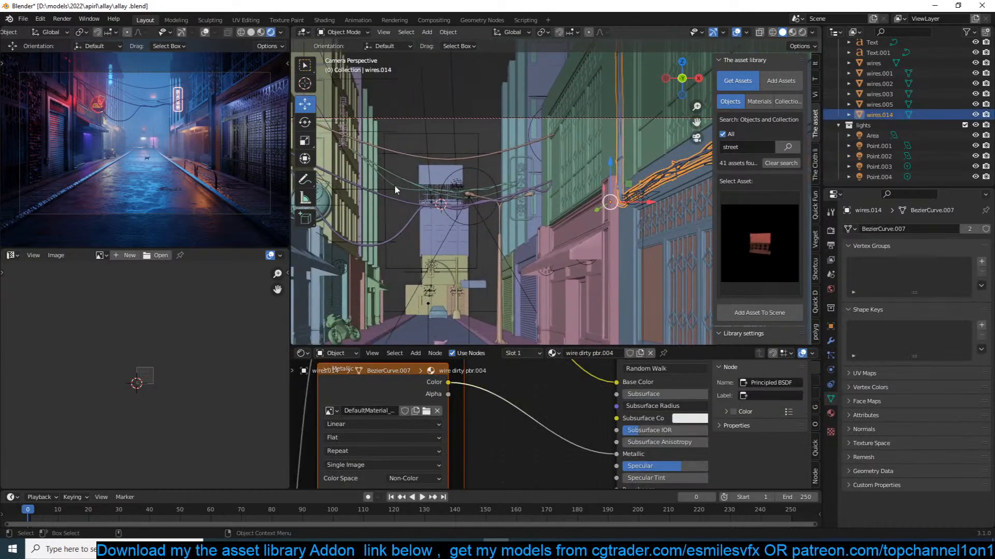
click(344, 133)
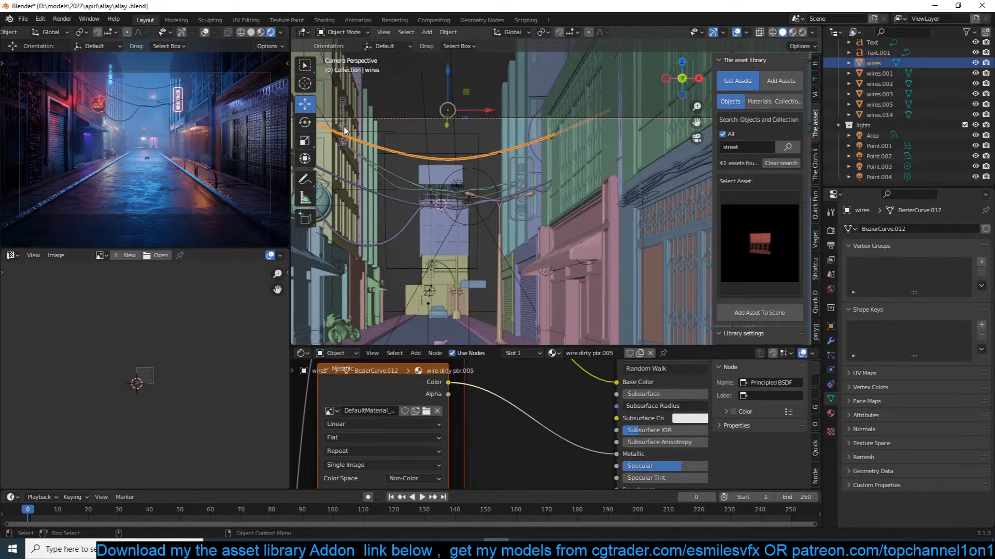
key(shift+d)
right_click(345, 131)
Set the 3D cursor by the wires above the right-hand barred shopfront and snap the copied sign text to it.
shift+right_click(637, 190)
key(shift+s)
click(634, 102)
Clear the copied sign text's rotation, rotate it 90° about X and turn it to face the street.
key(alt+r)
key(r)
key(x)
key(9)
key(0)
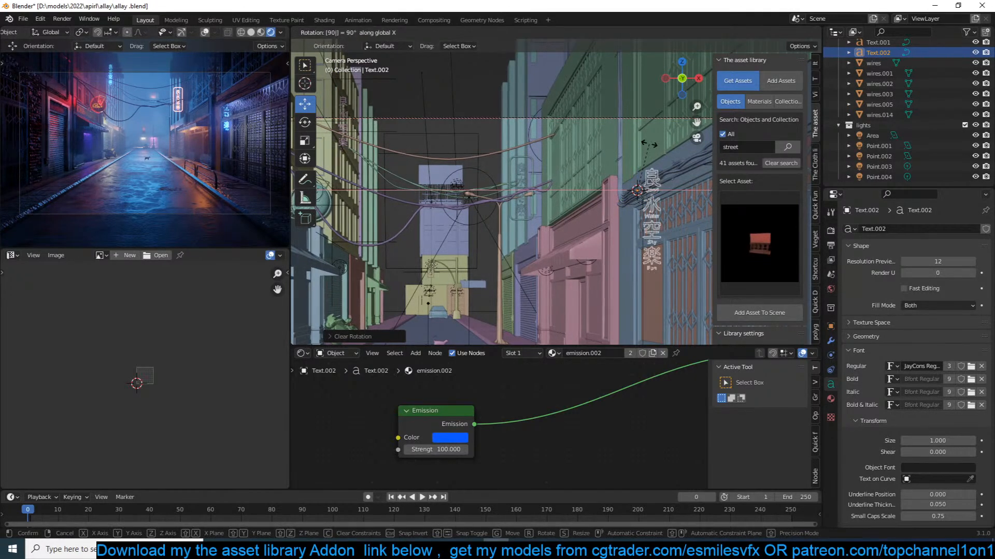
key(y)
click(648, 145)
Scale the copied sign text and move it up onto the wall above the barred shopfront.
key(s)
click(670, 183)
key(g)
click(667, 144)
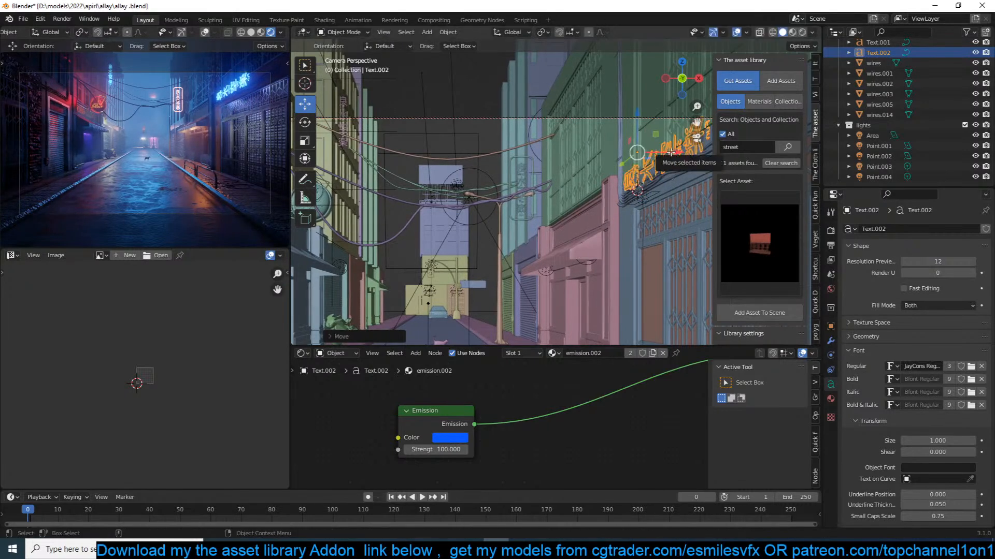
Replace the sign's text with the characters a, s and d, each on its own line.
key(Tab)
text(a)
key(Return)
text(s)
key(Return)
text(d)
key(Return)
key(Tab)
key(Tab)
key(Tab)
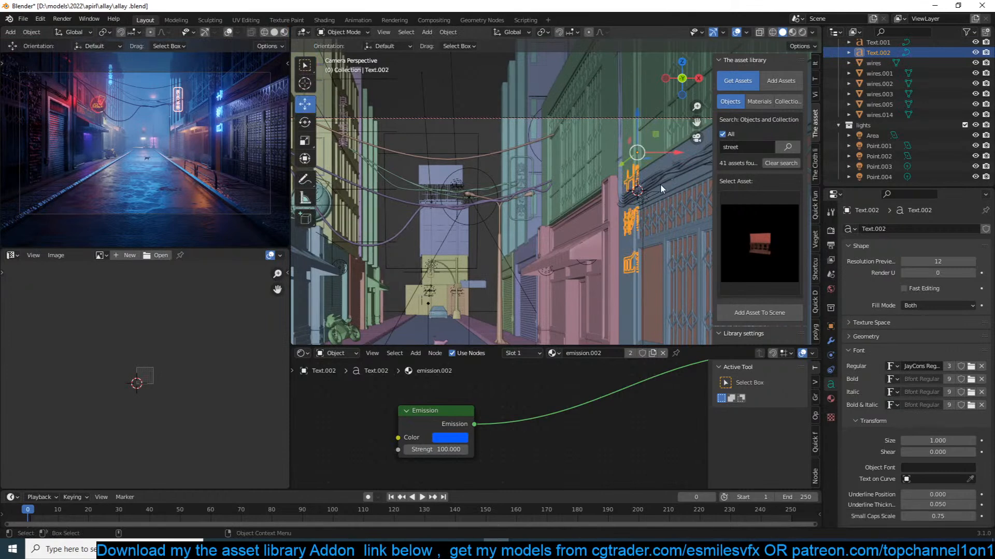
Rotate the new sign text -90° about the global X axis so its characters run along the wall.
text(r)
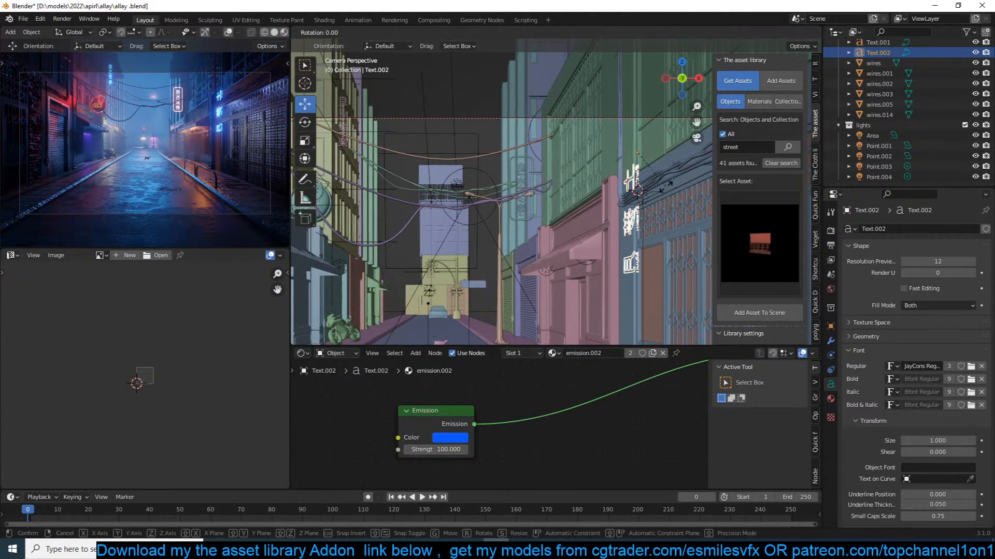
text(x-90)
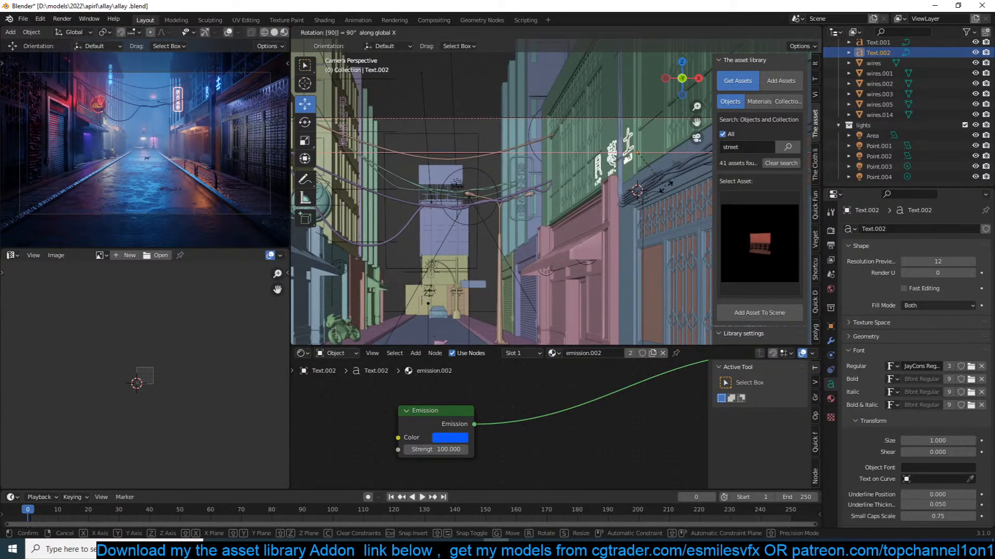
key(Return)
Mirror the new sign text along Z, move it against the wall above the barred shopfront and scale it to about half size.
key(ctrl+m)
key(z)
key(Return)
key(g)
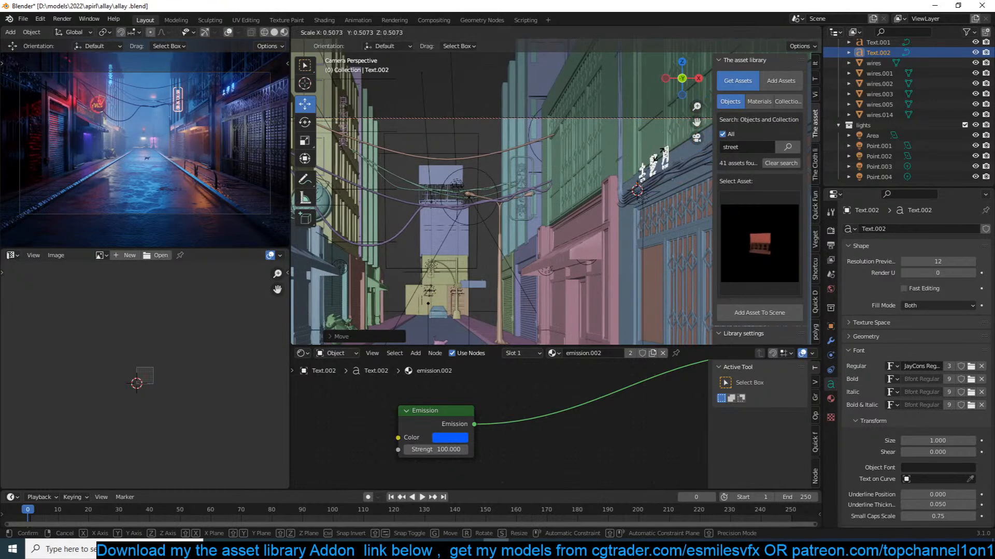
click(659, 156)
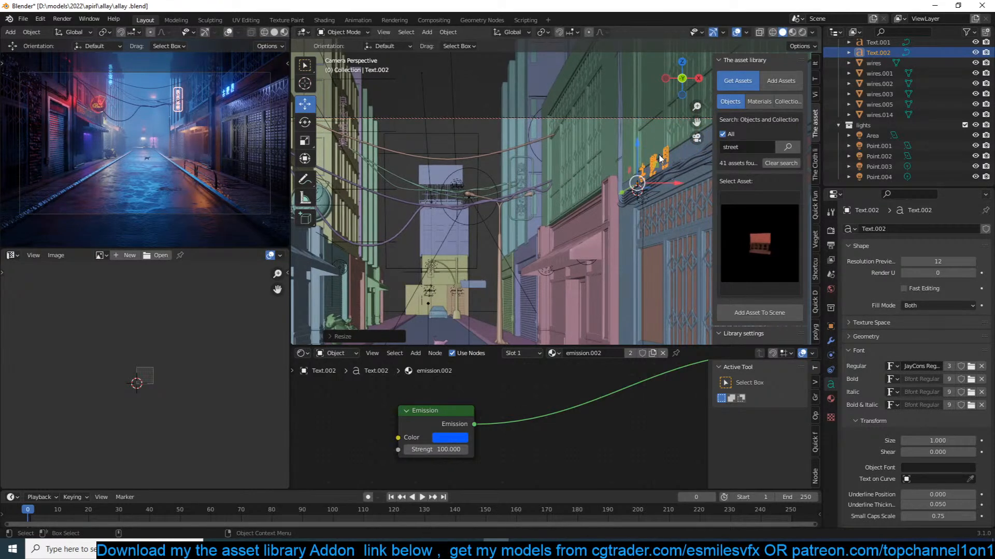
Deselect all objects and save the alley scene file.
key(ctrl+s)
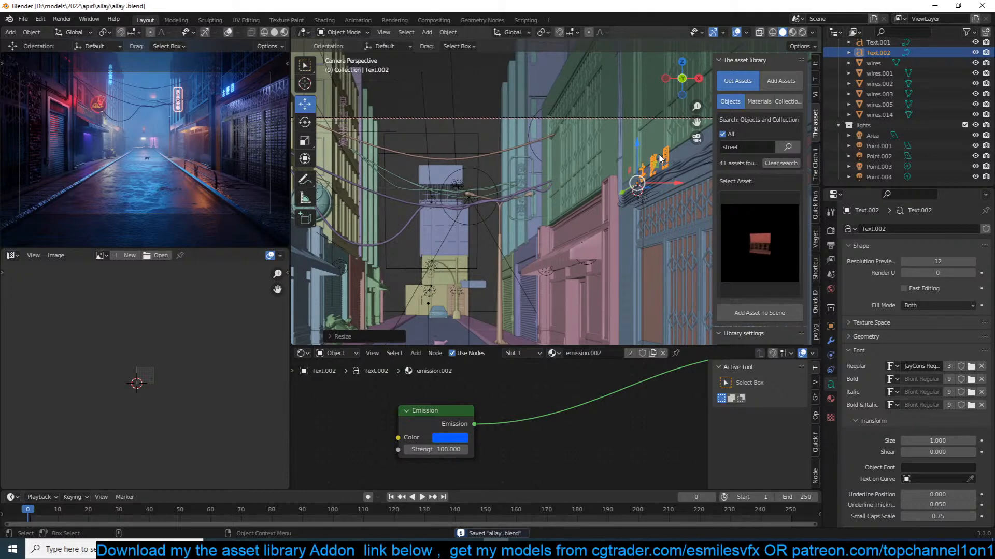
click(611, 181)
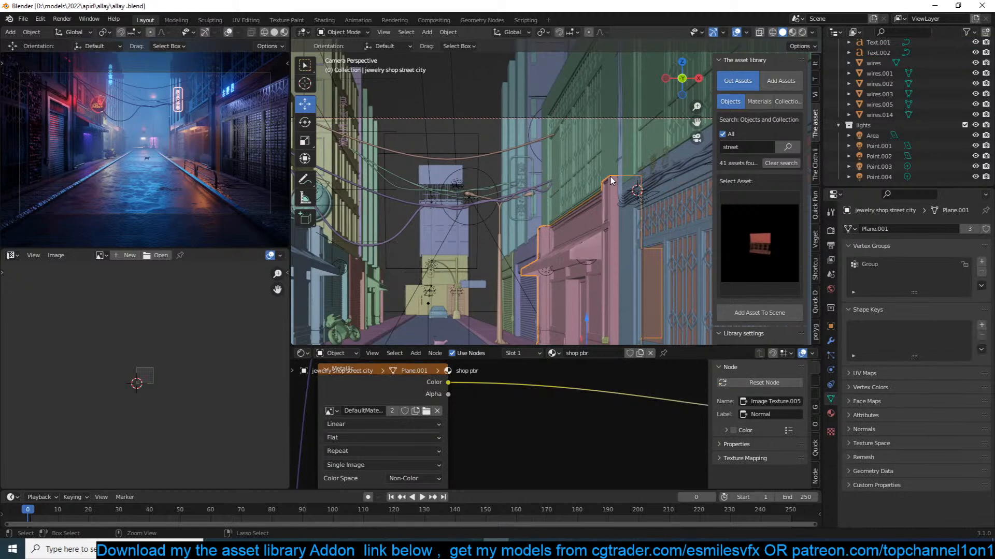
key(alt+a)
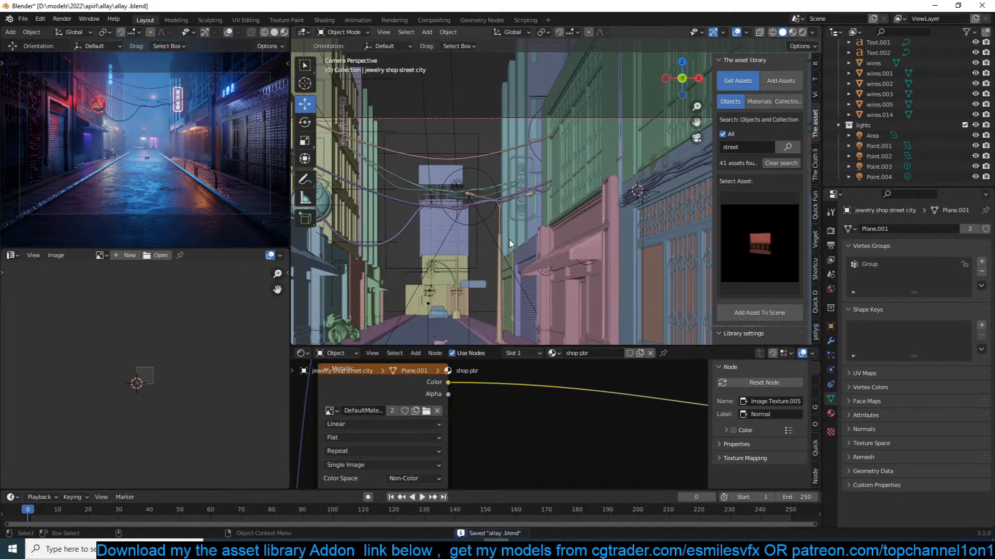
shift+middle_drag(495, 246, 529, 226)
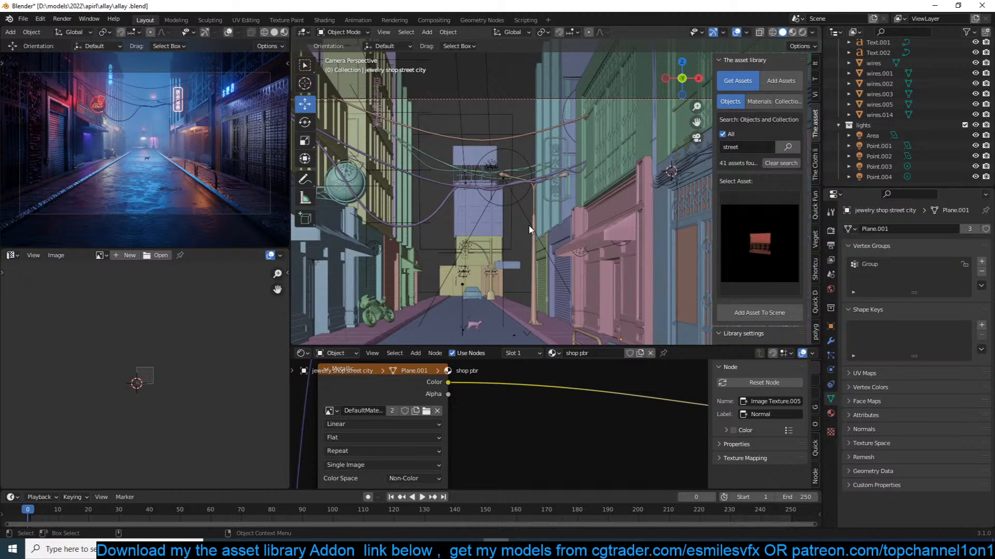
key(ctrl+s)
Make a linked duplicate of the overhead wires.002 cable farther up the street and rotate it to slant the opposite way.
scroll(531, 226, down, 2)
click(472, 183)
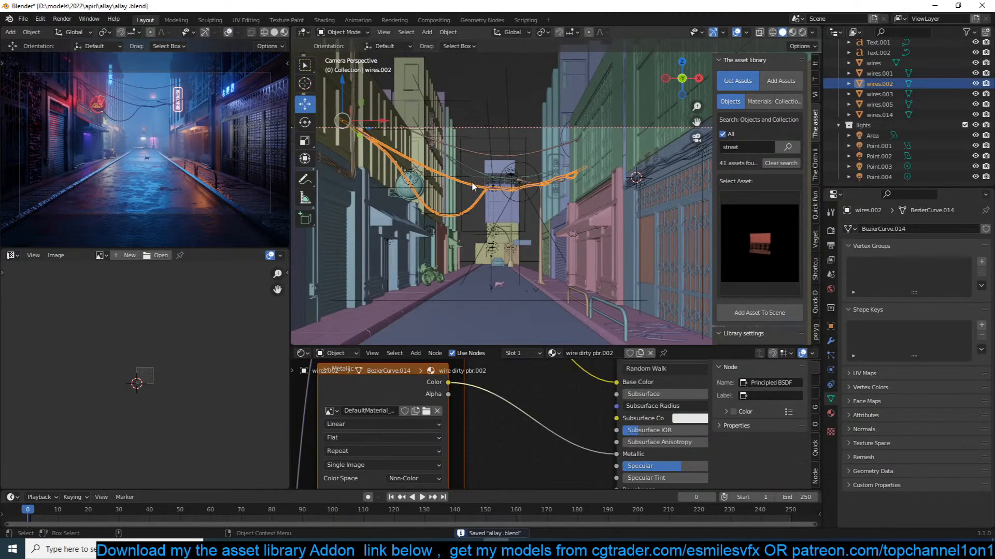
key(KP_7)
scroll(472, 183, down, 5)
scroll(516, 236, up, 6)
shift+middle_drag(533, 296, 601, 117)
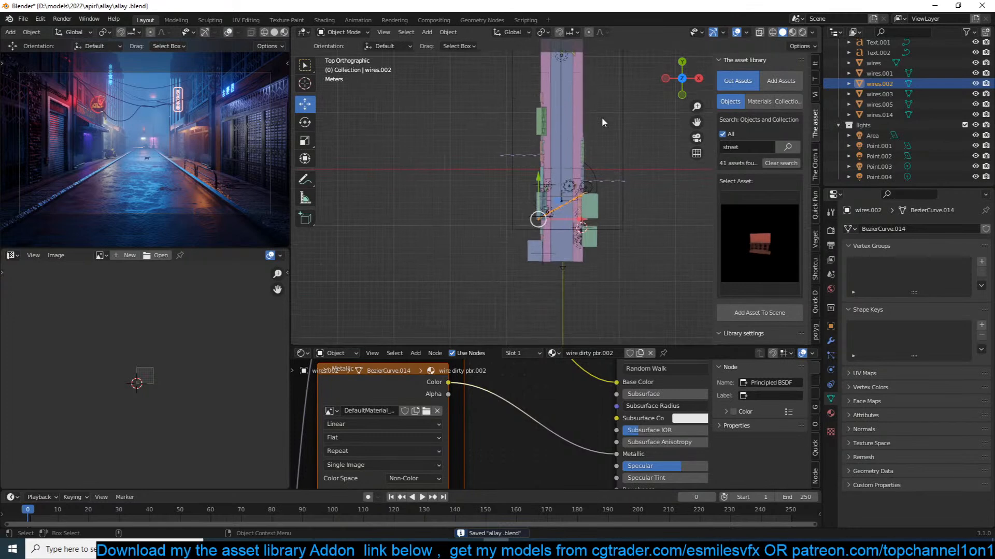
scroll(602, 155, up, 1)
key(alt+d)
click(603, 101)
key(r)
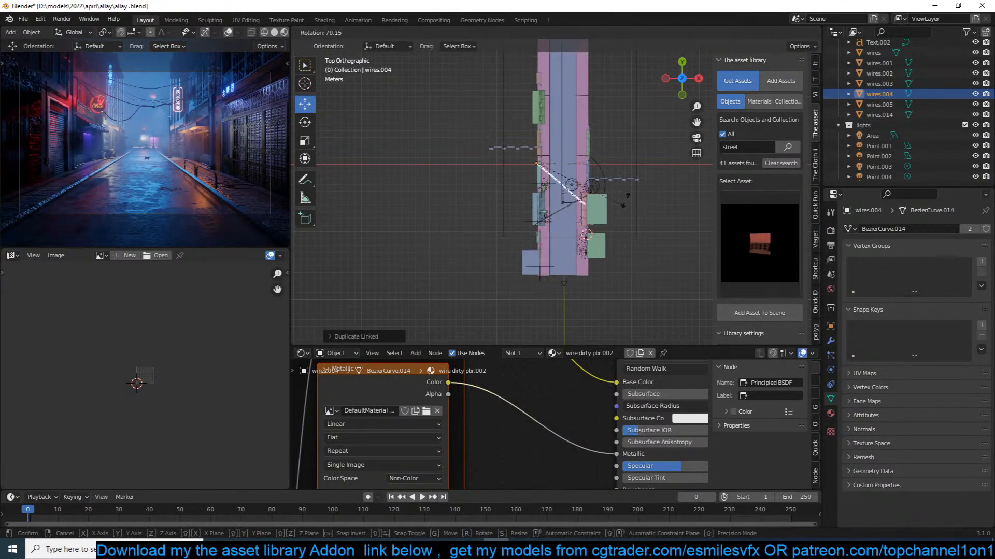
click(619, 196)
Mirror the duplicated wire along X, then move and rotate it so it spans both sides of the street.
key(ctrl+m)
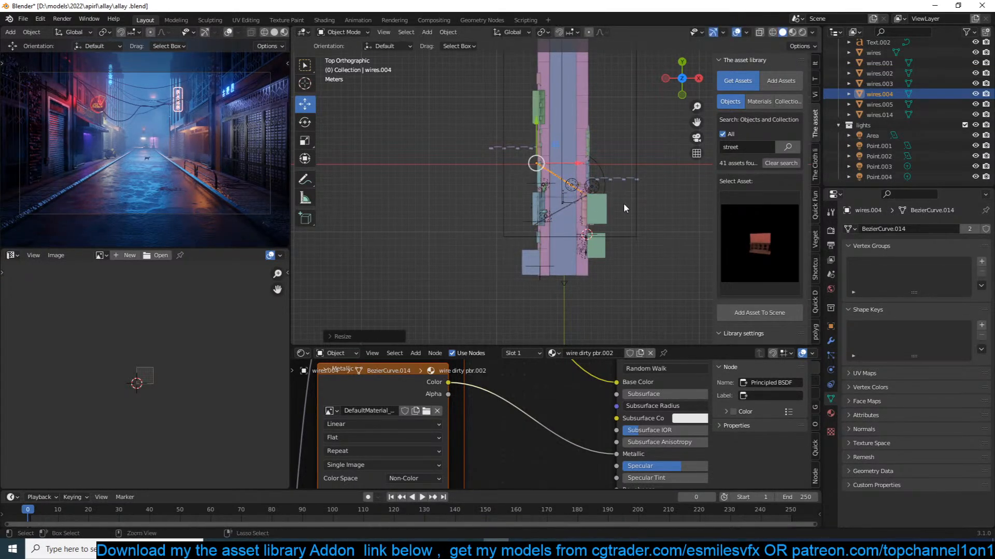
key(x)
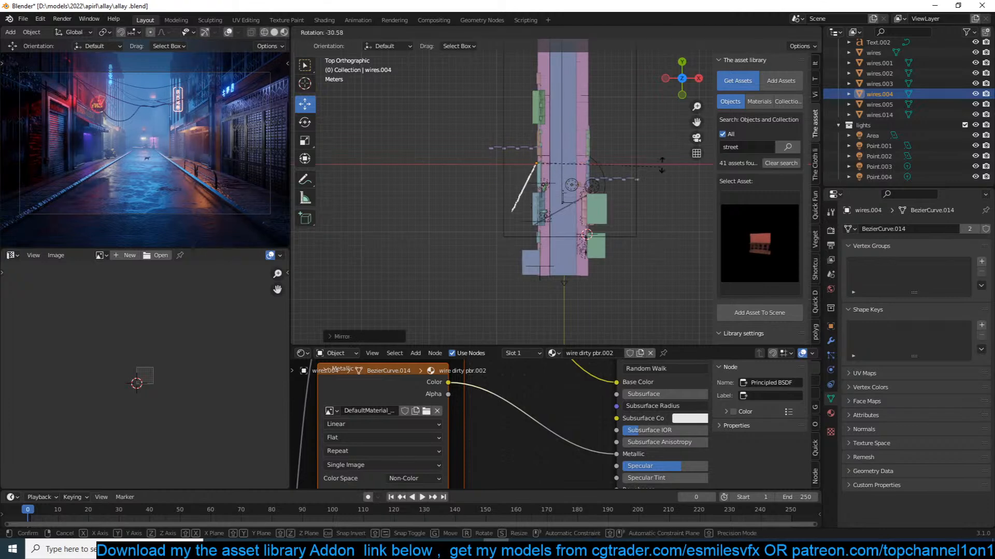
key(g)
click(629, 179)
key(r)
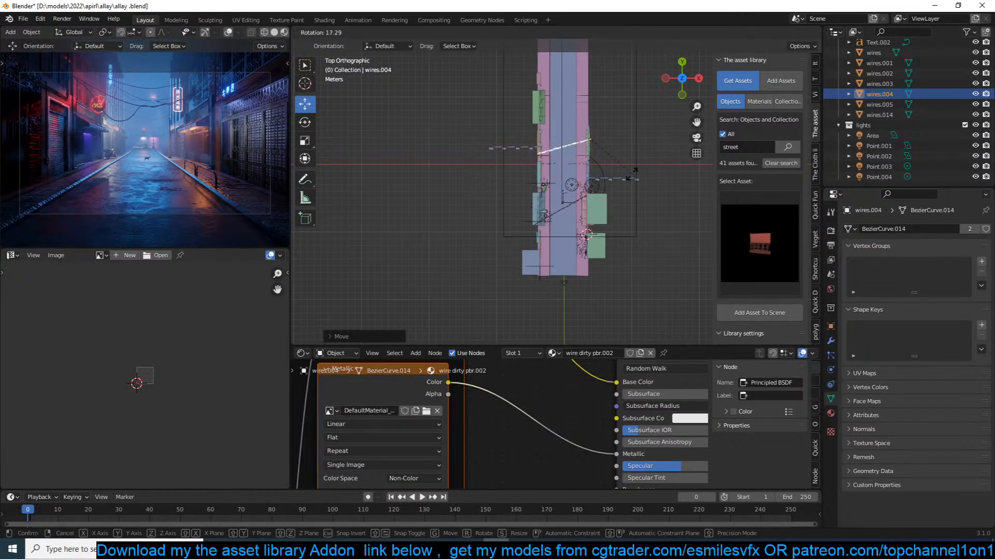
click(629, 180)
Flatten the duplicated wire by scaling it along global Z to about 0.42.
key(s)
key(z)
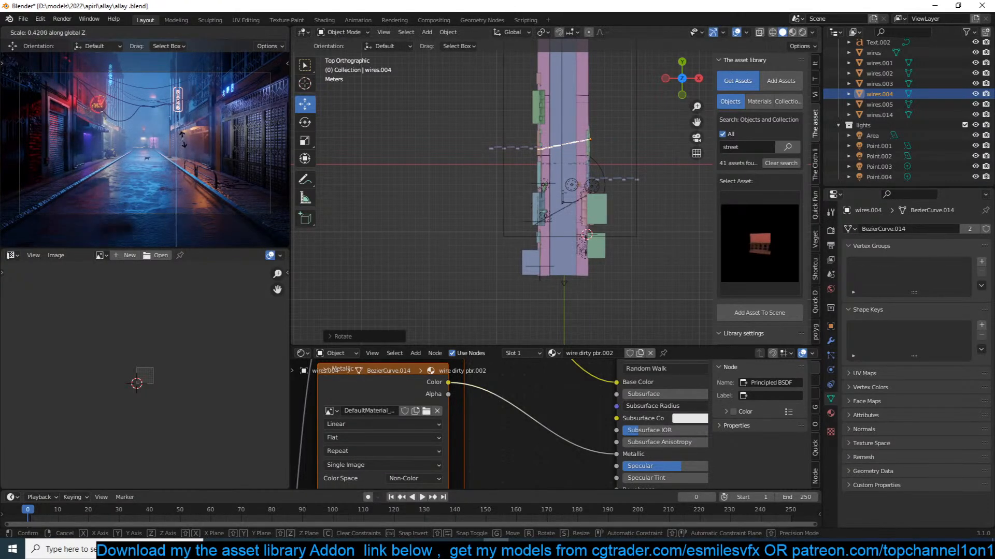
click(183, 136)
Duplicate the flattened wire slightly farther up the street and rotate the copy to cross the original at an angle.
shift+middle_drag(570, 180, 571, 212)
key(shift+d)
click(571, 213)
key(r)
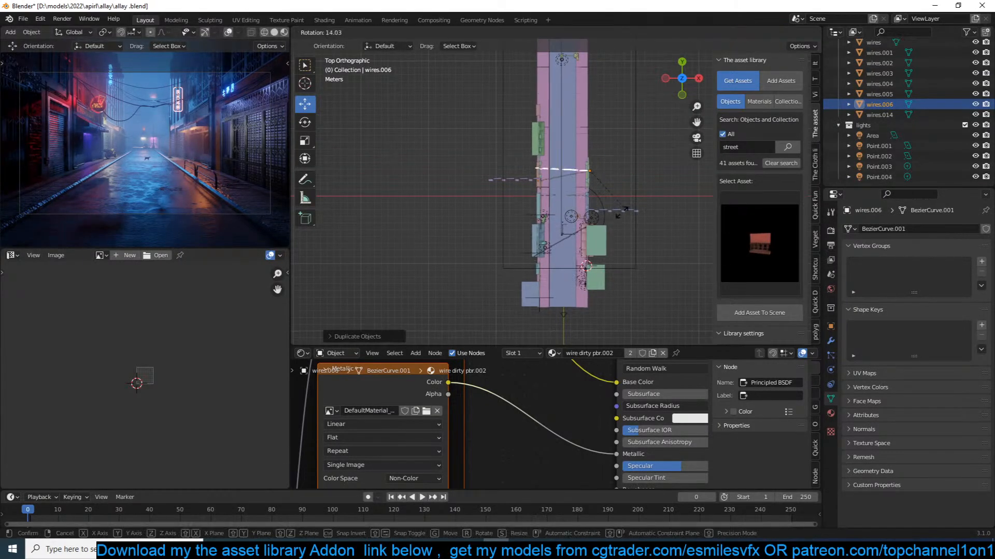
click(613, 178)
Tilt the second wire copy with a trackball rotation and scale it up to about 1.45.
key(r)
key(r)
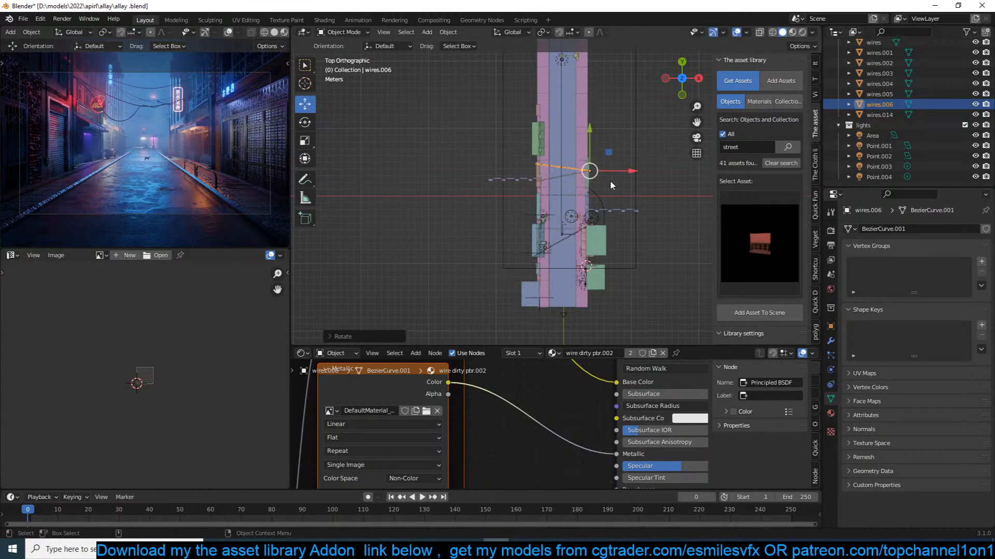
click(626, 175)
key(s)
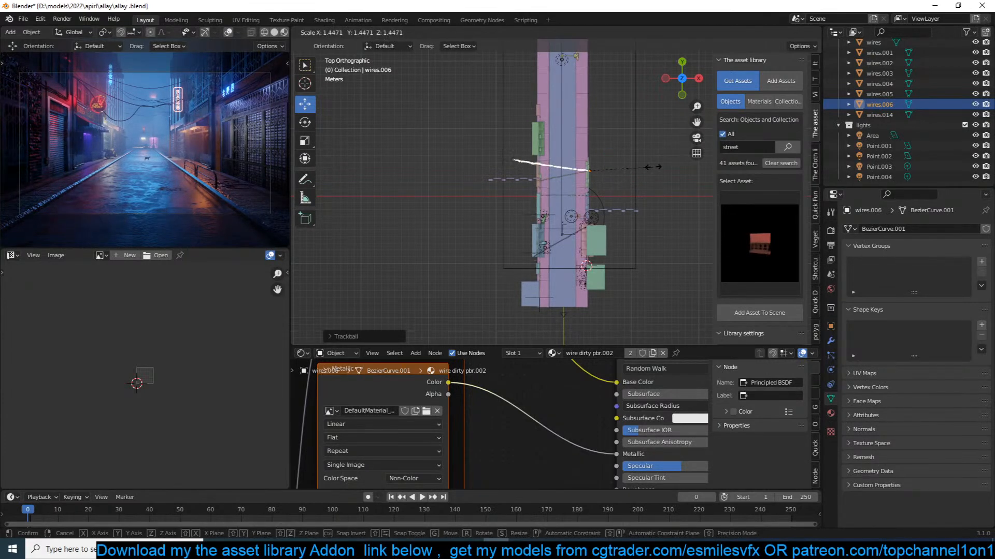
click(654, 167)
Lower the image brightness gamma to 0.684 and save the file.
click(738, 145)
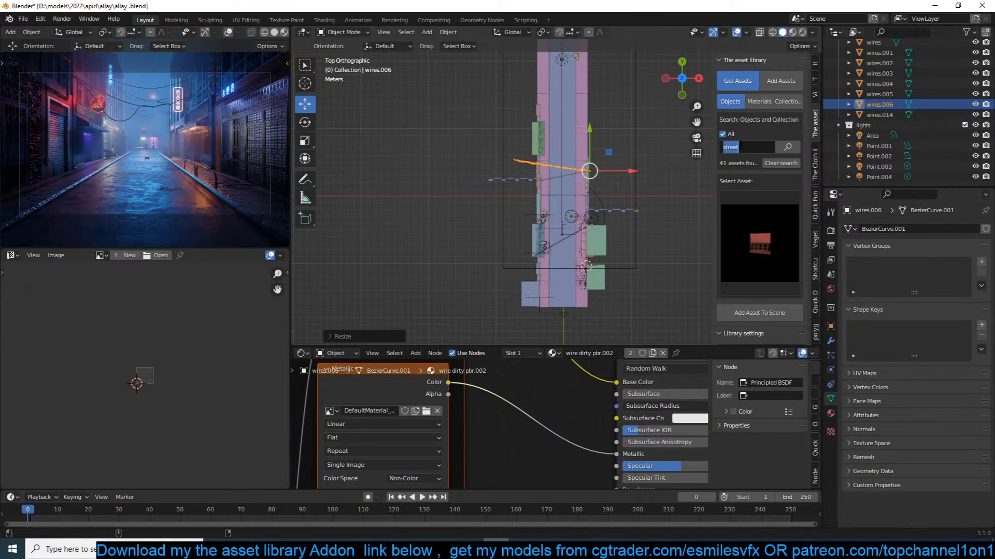
click(547, 248)
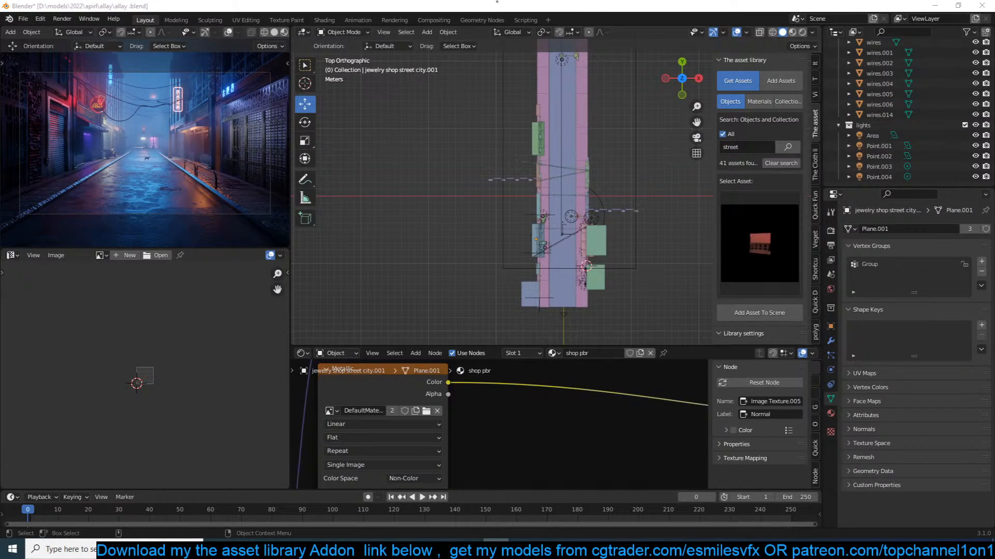
click(815, 206)
drag(751, 121, 709, 121)
click(617, 238)
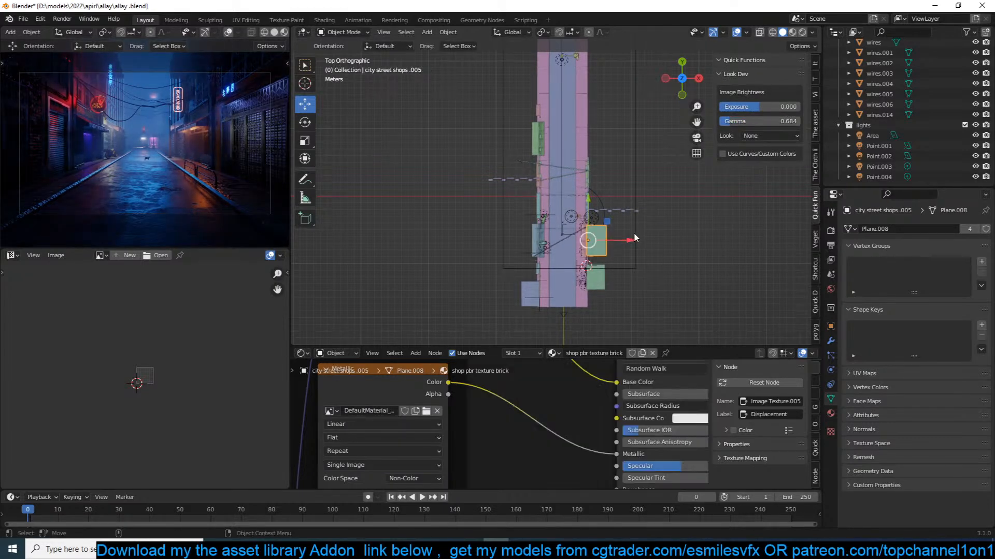
key(ctrl+s)
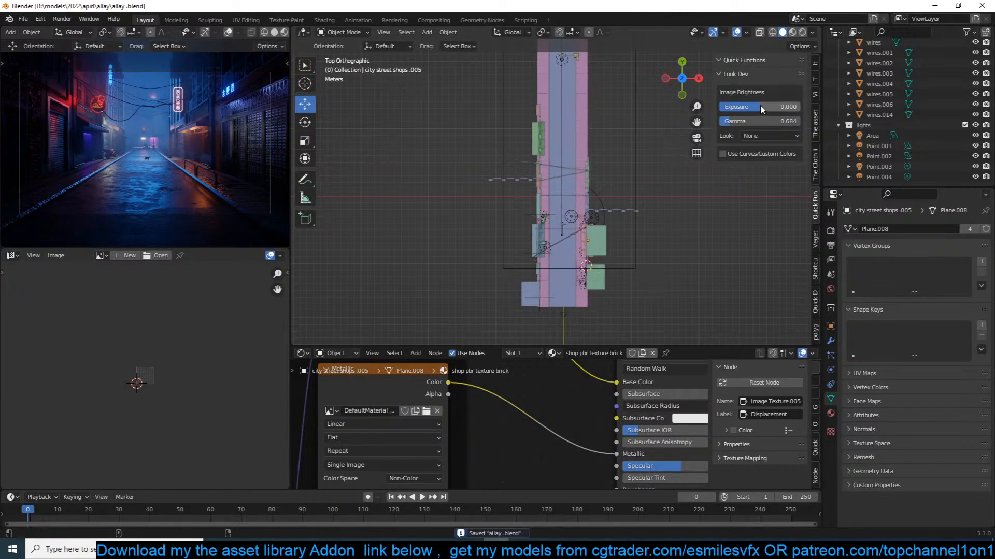
Try to add the orange traffic street cone asset from the asset library on the sidewalk near the camera.
click(815, 270)
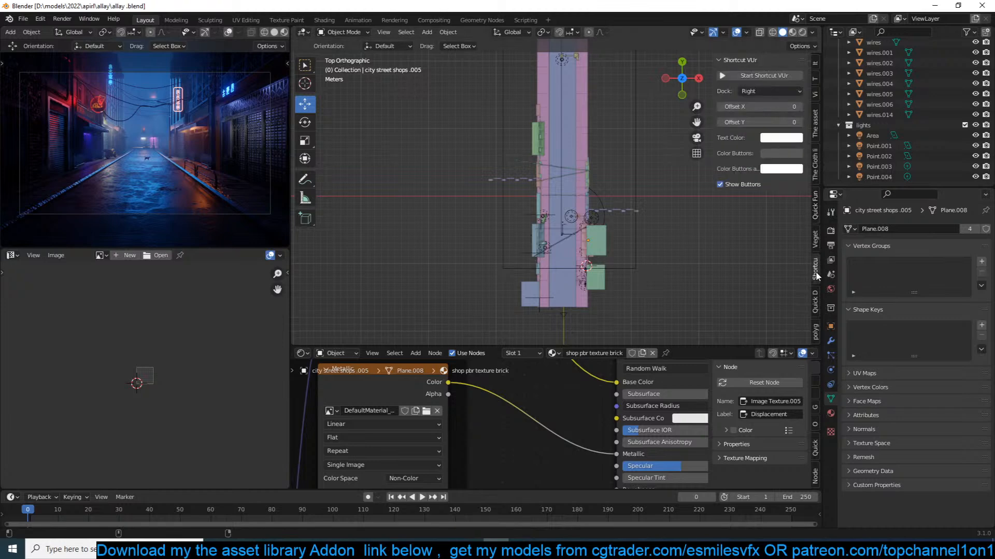
click(817, 126)
click(760, 241)
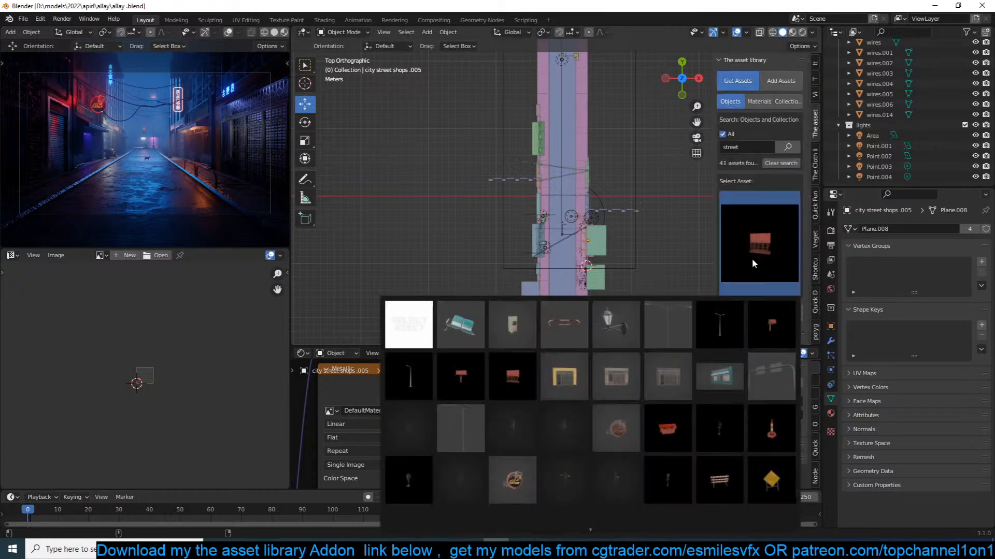
scroll(617, 498, down, 1)
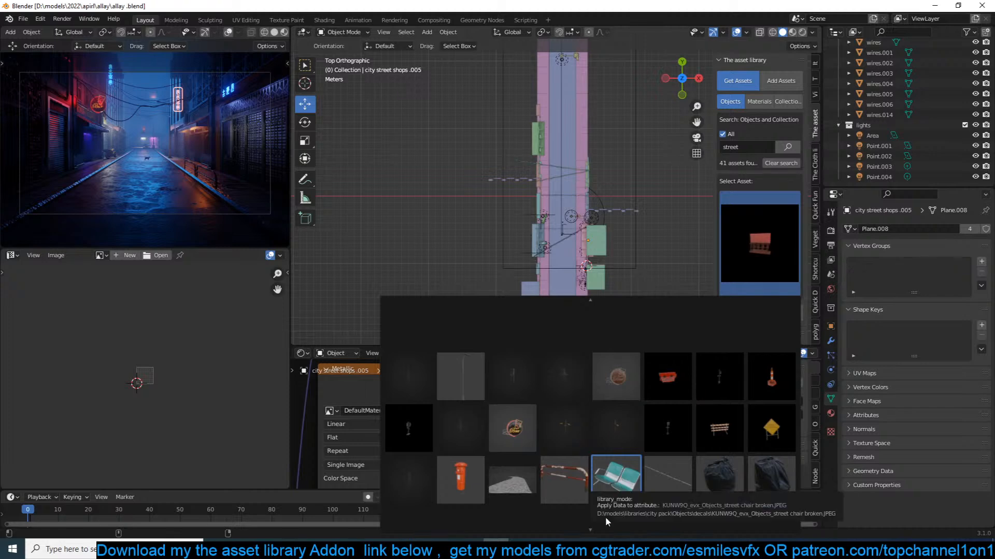
click(772, 376)
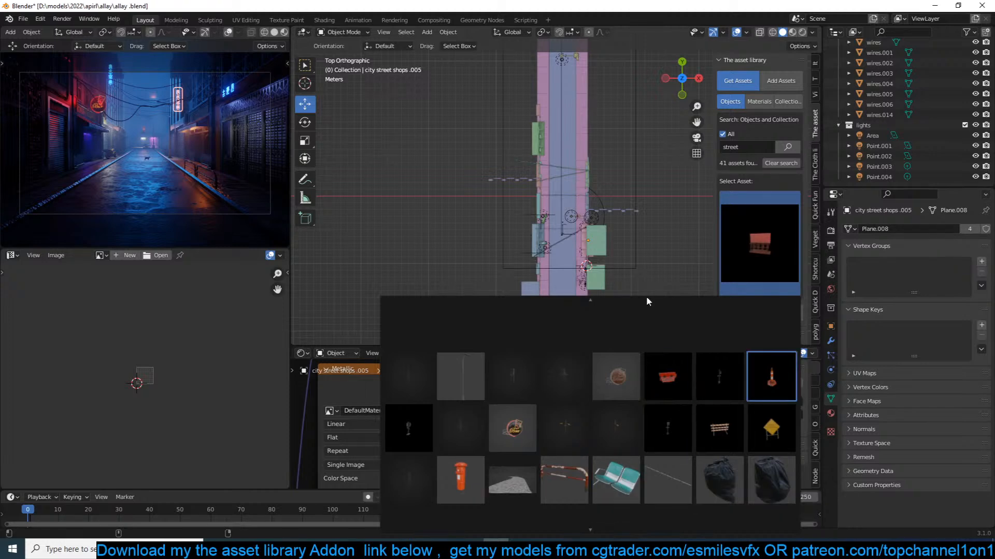
scroll(536, 141, up, 4)
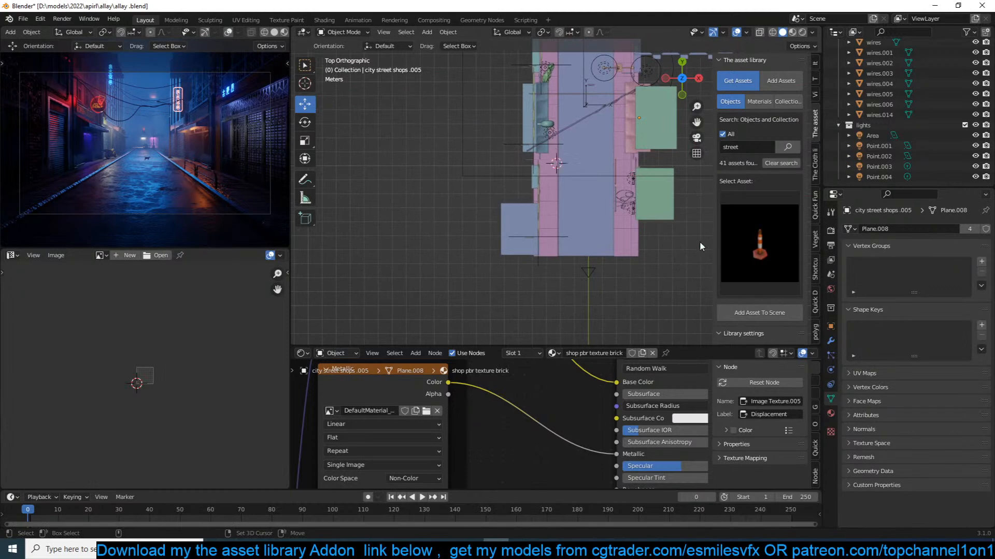
click(750, 313)
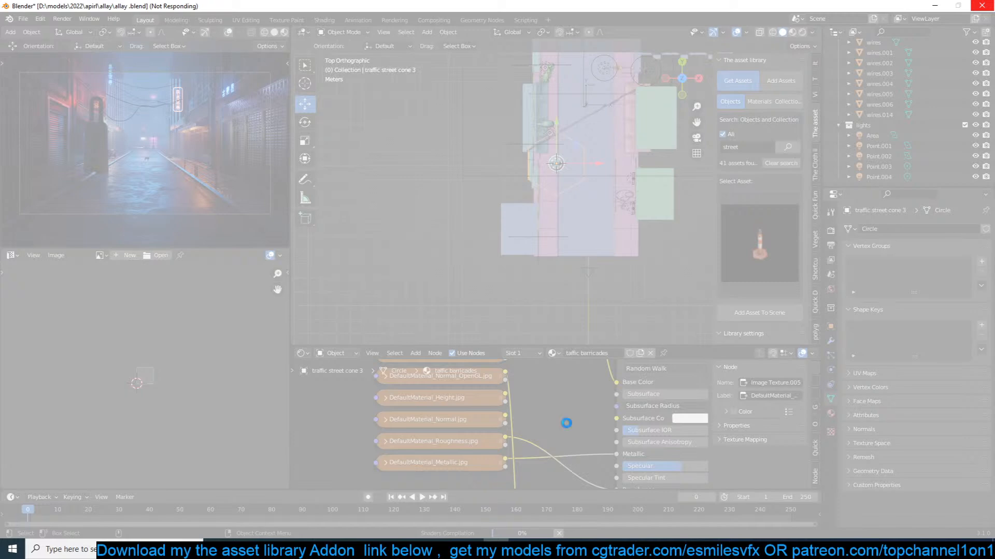
Restart the frozen Blender session and reopen the recent file allay .blend.
right_click(632, 549)
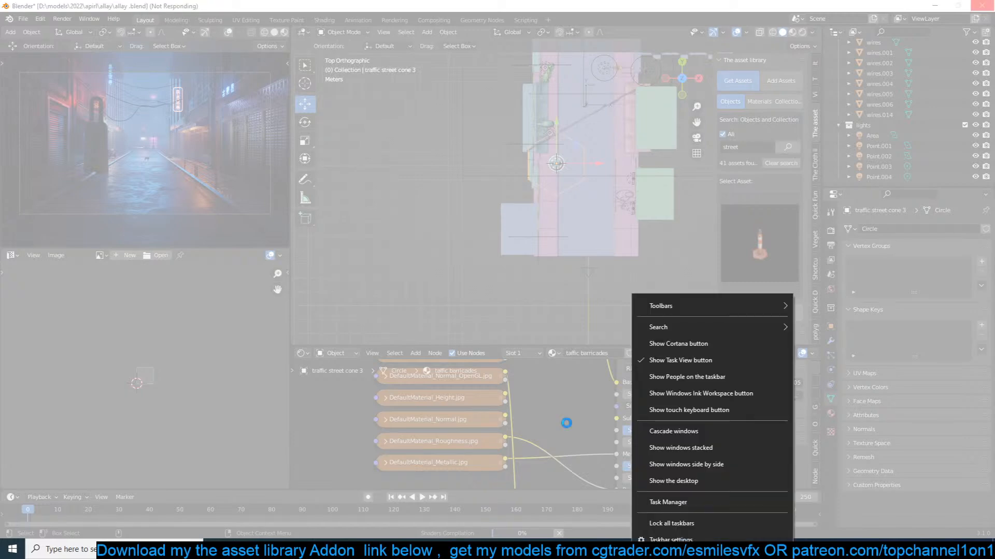
click(606, 315)
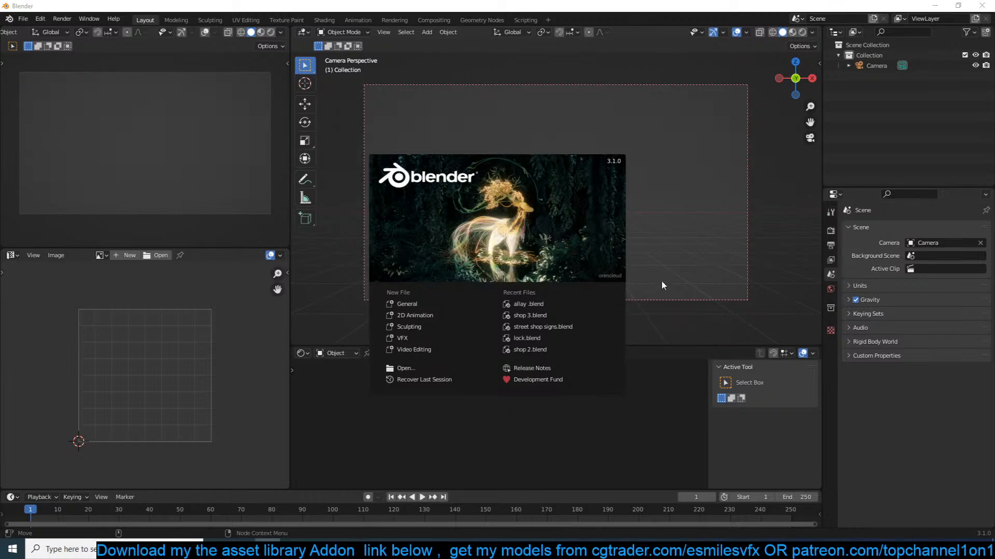
click(567, 303)
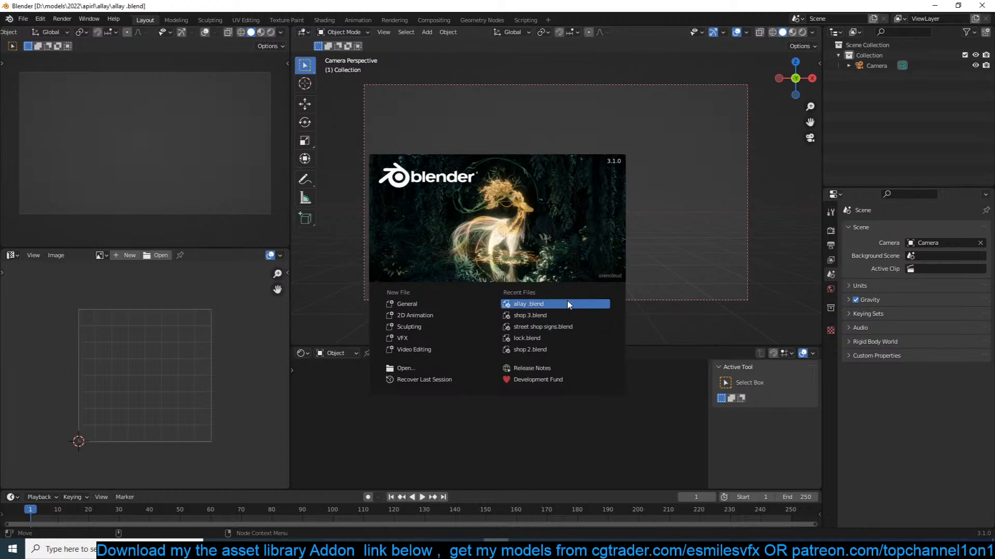
Save the scene as a new version named allay 1.blend and switch the small camera preview to rendered shading.
key(ctrl+shift+s)
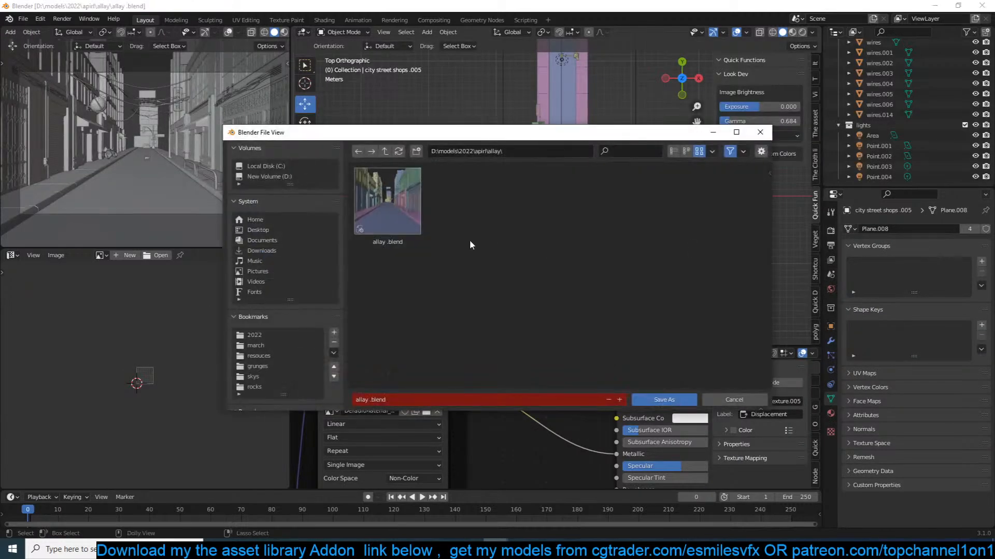
click(619, 400)
click(664, 400)
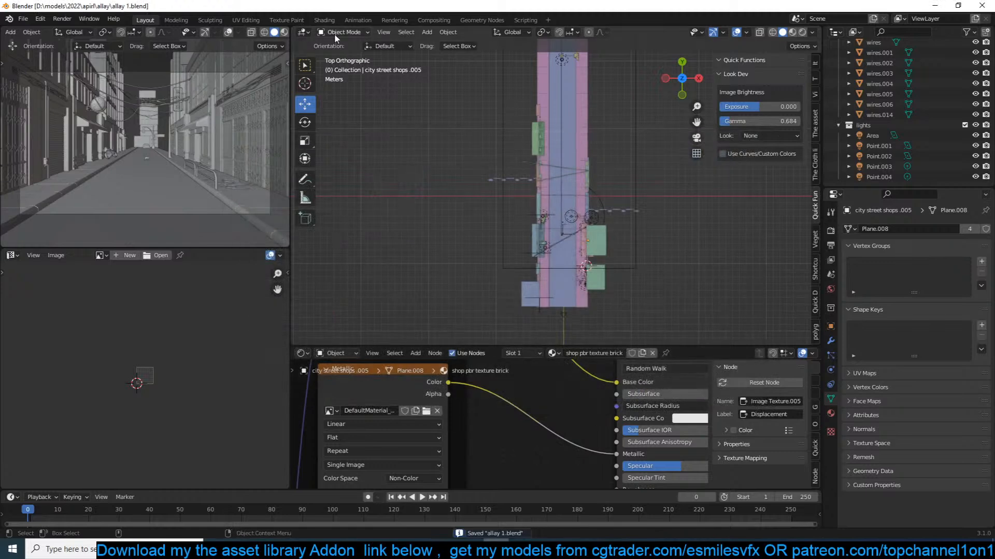
scroll(285, 35, down, 2)
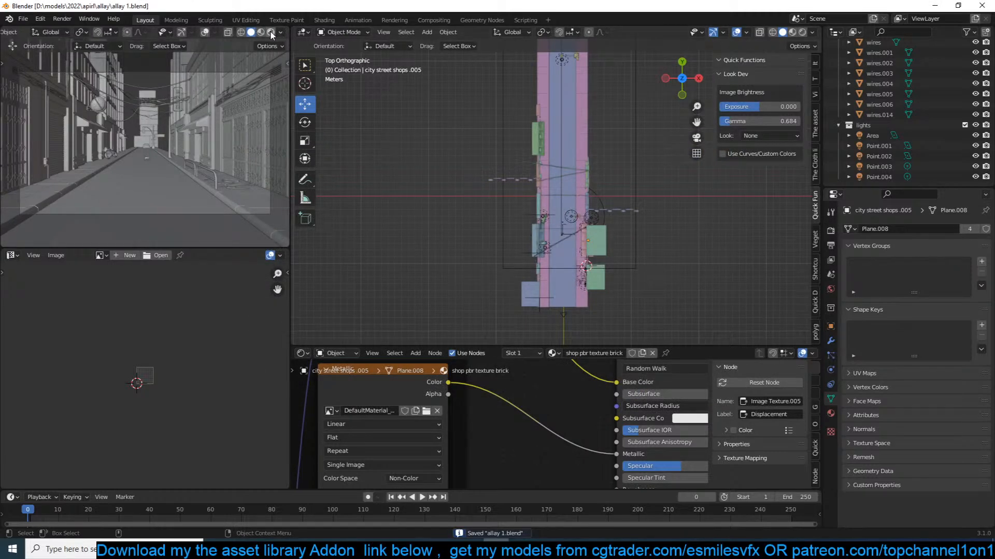
click(270, 34)
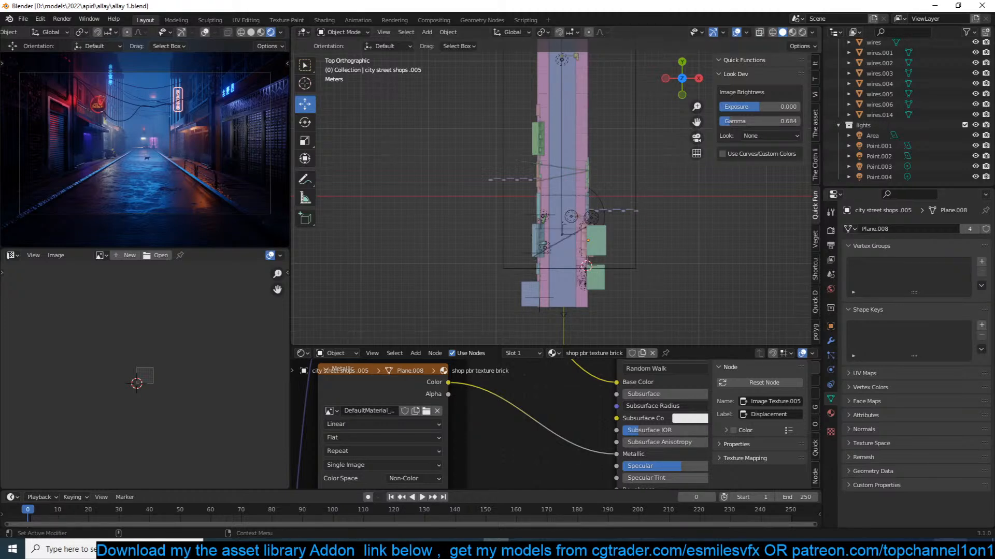
click(924, 550)
scroll(927, 508, down, 4)
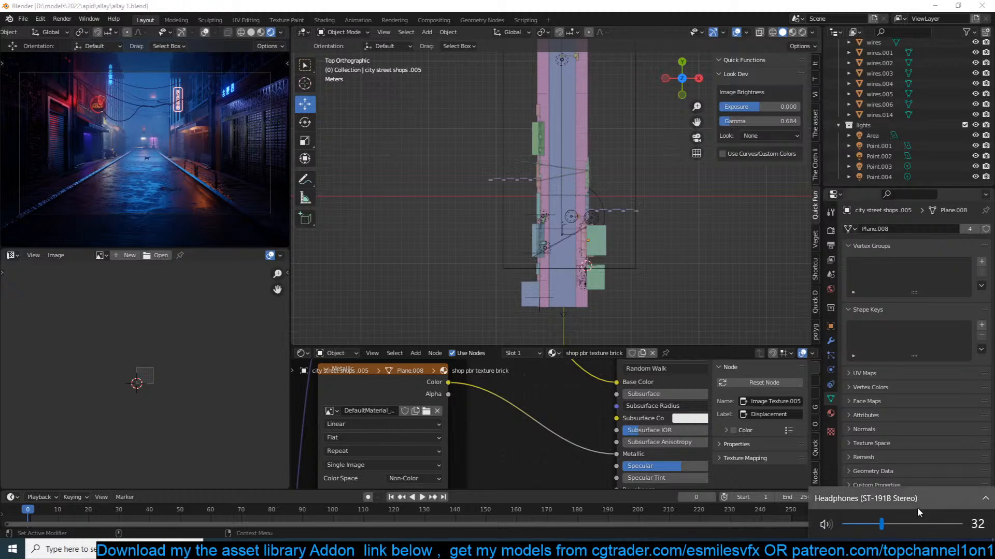
click(547, 549)
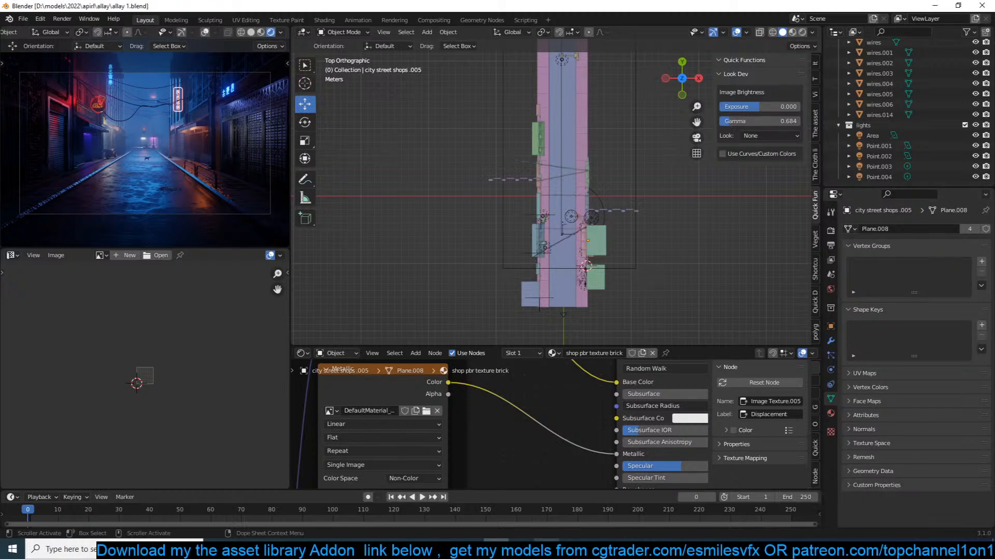
Check Blender's memory use in Task Manager, and return to the asset library in the scene.
click(572, 549)
click(573, 549)
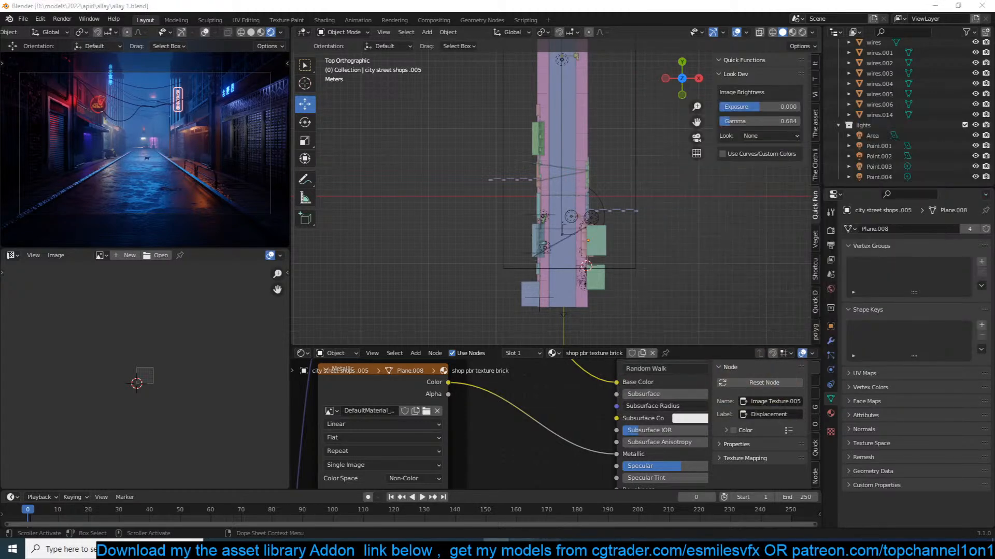
click(522, 549)
click(522, 549)
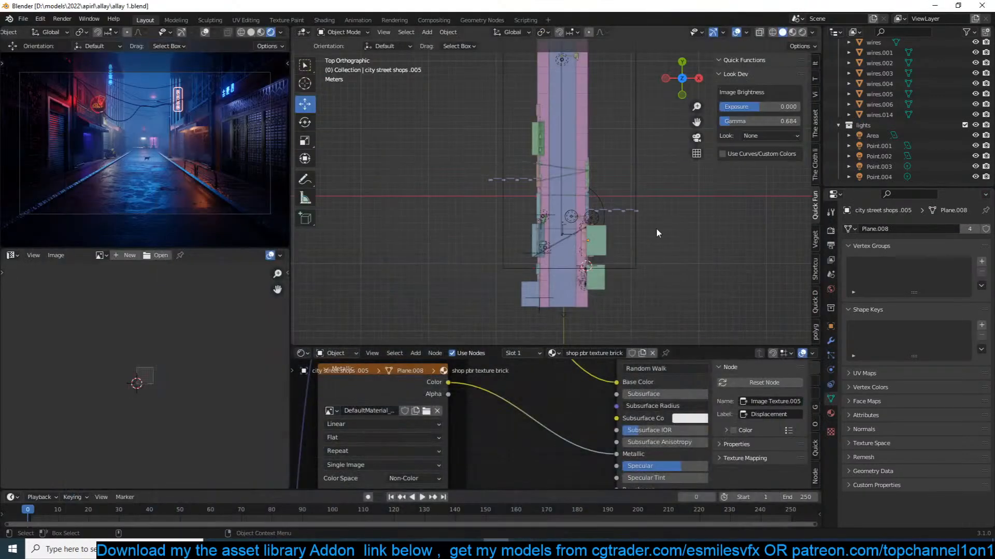
click(572, 549)
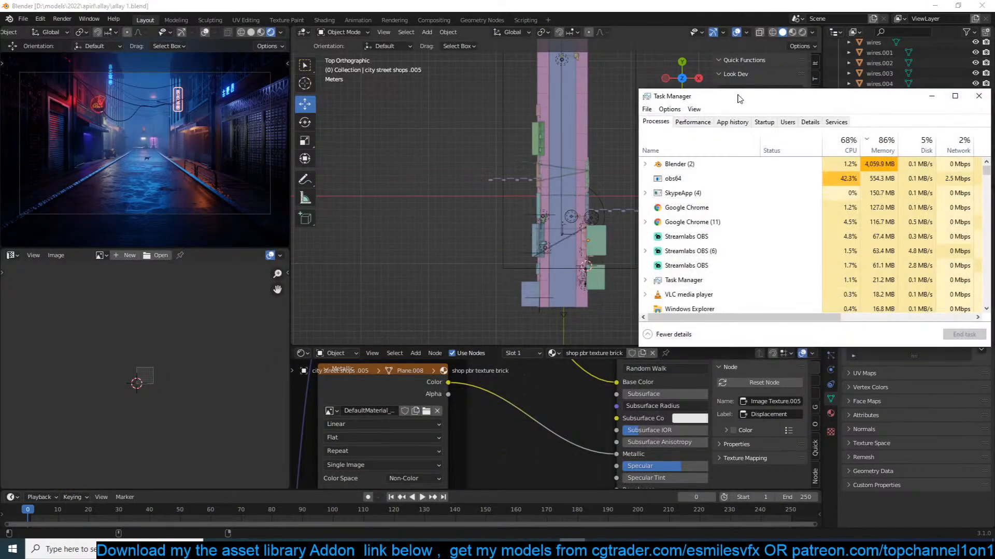
click(572, 549)
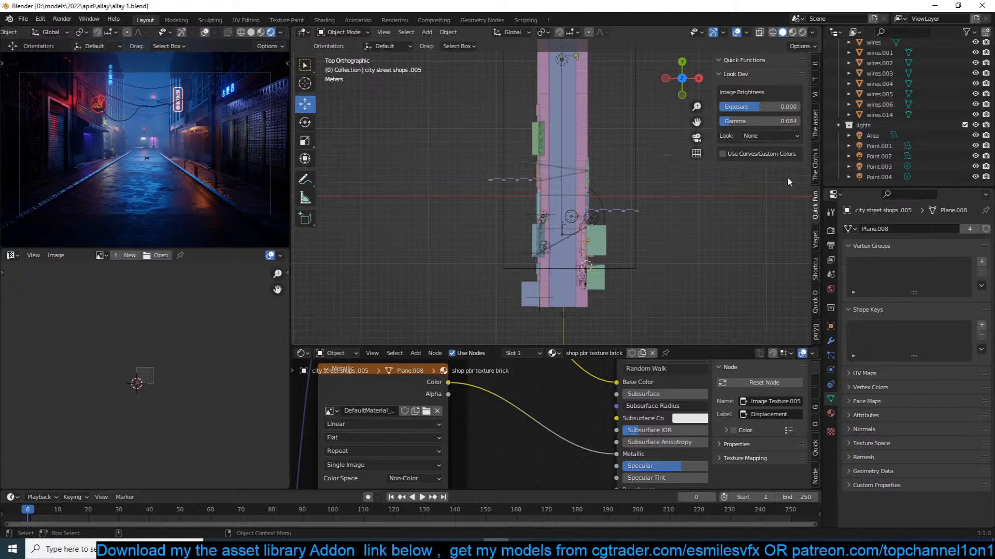
click(815, 131)
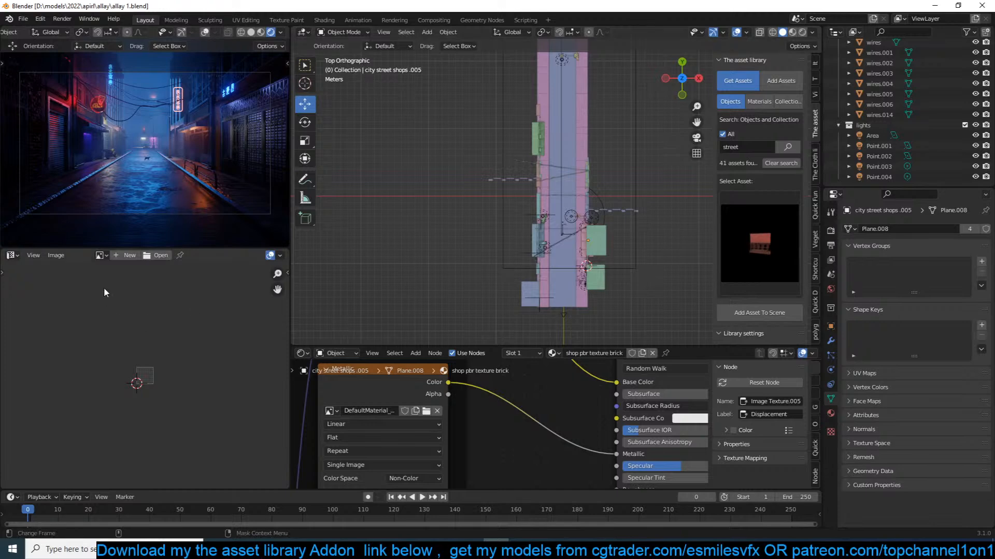
click(51, 256)
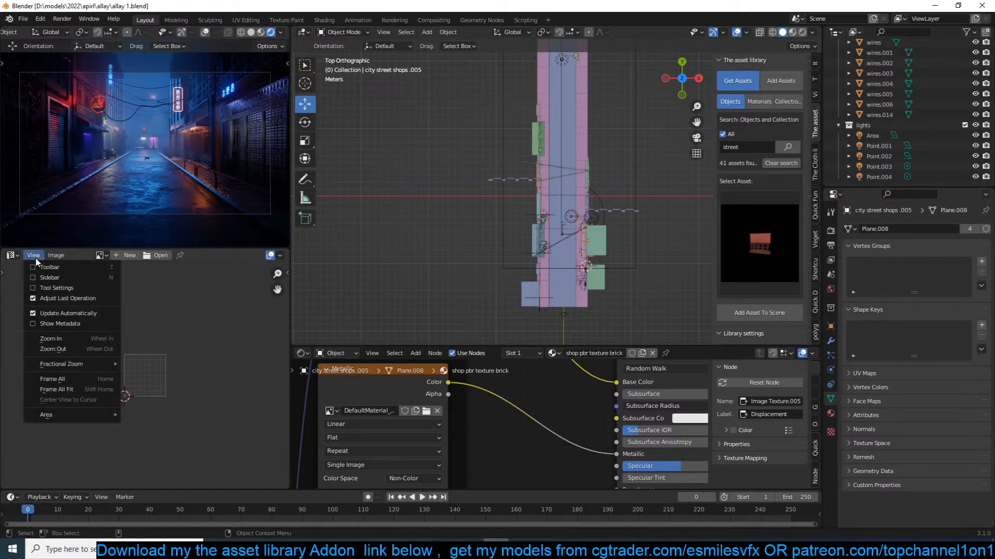
mouse_move(12, 255)
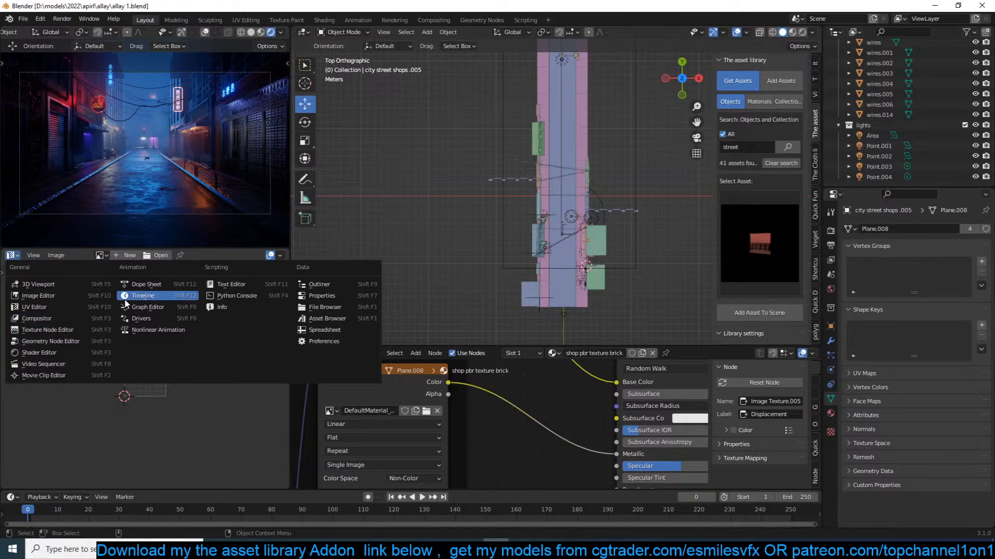
click(63, 297)
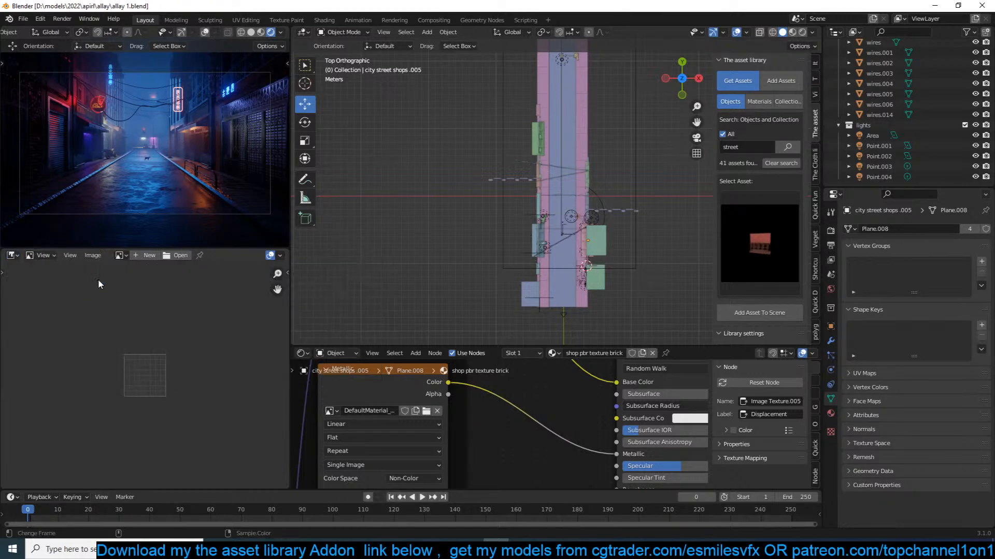
click(73, 255)
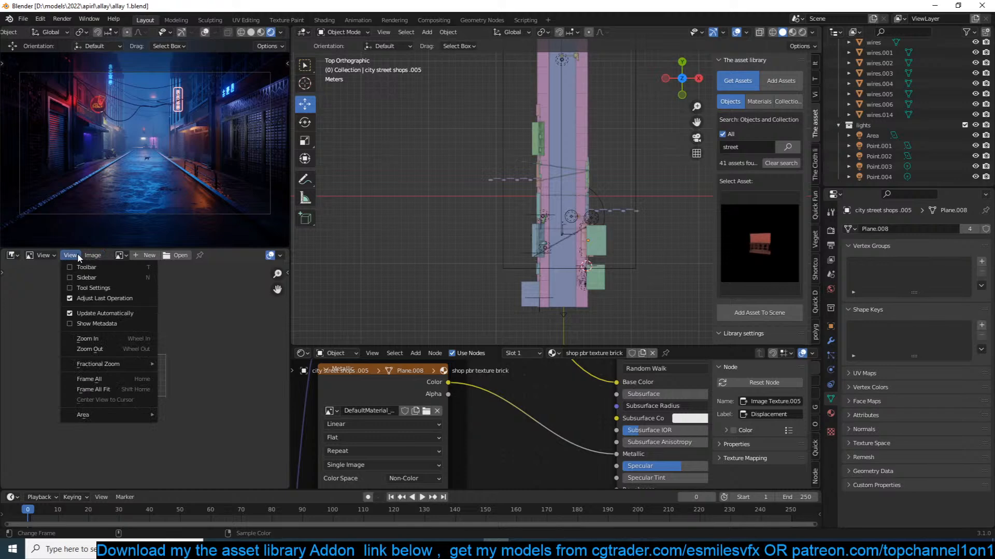
mouse_move(97, 257)
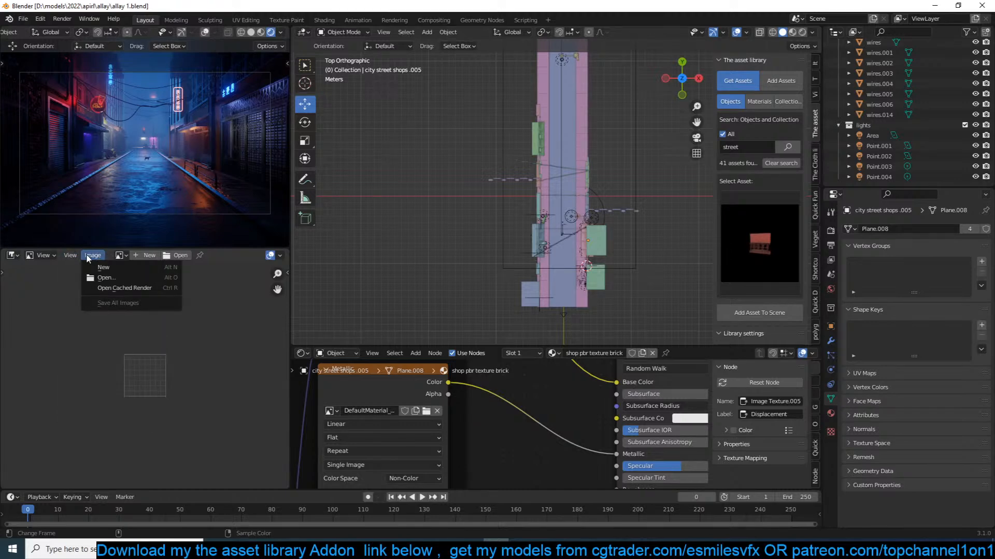
click(12, 256)
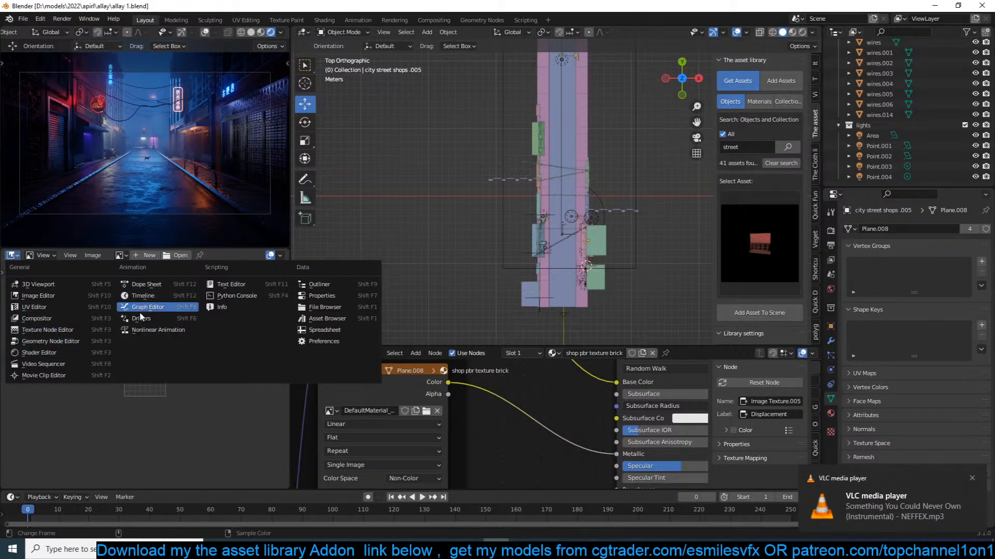
click(61, 306)
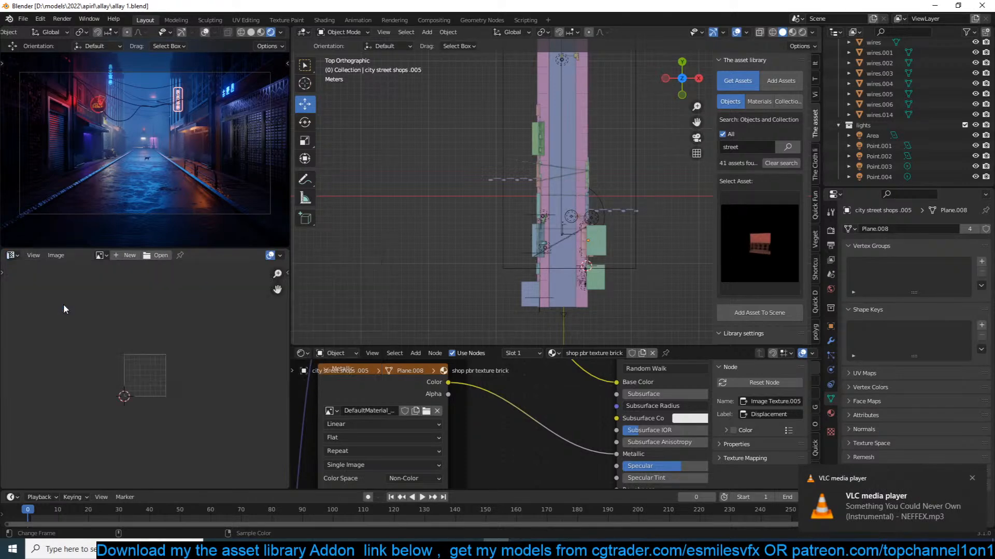
click(52, 255)
mouse_move(33, 256)
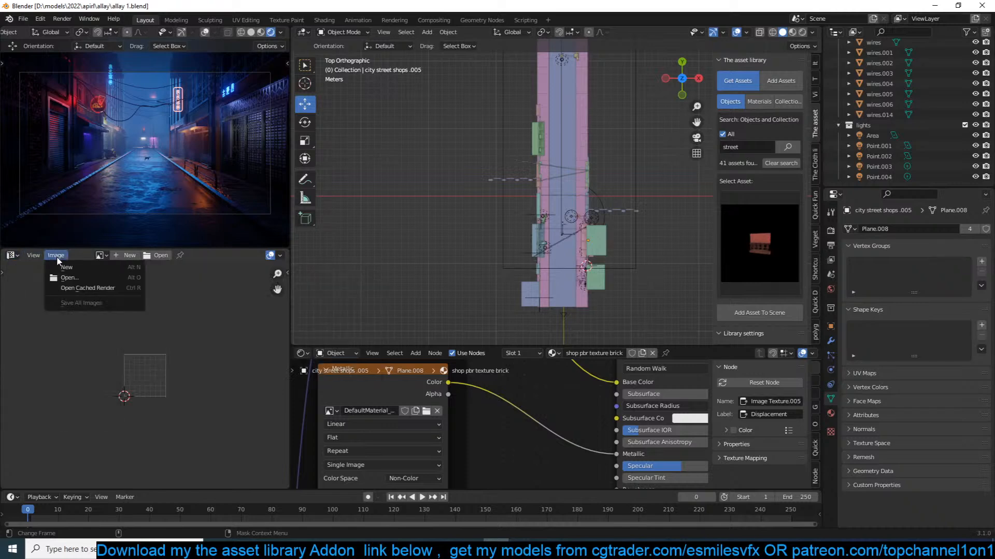
Display the grey grunge texture in the UV editor and look through its image editing options.
click(100, 256)
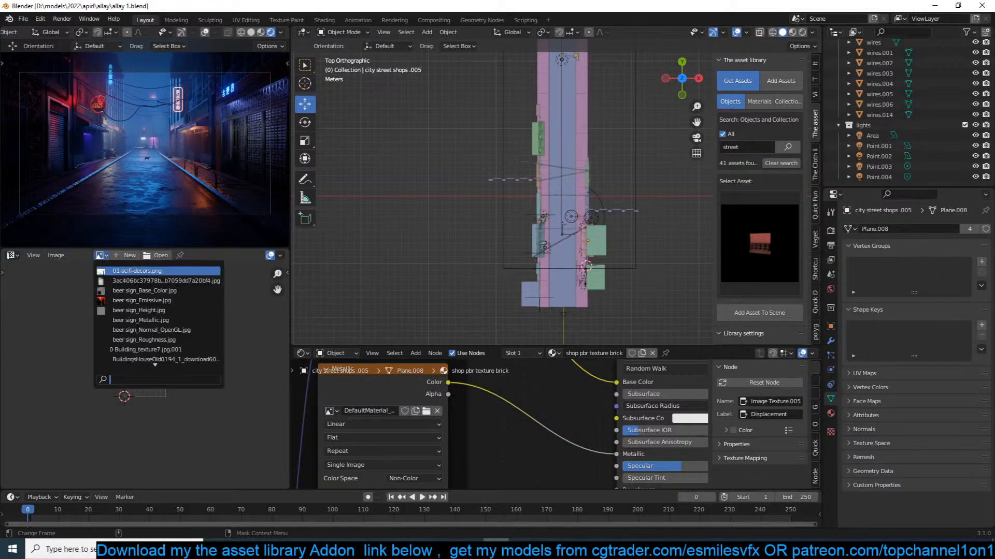
click(104, 281)
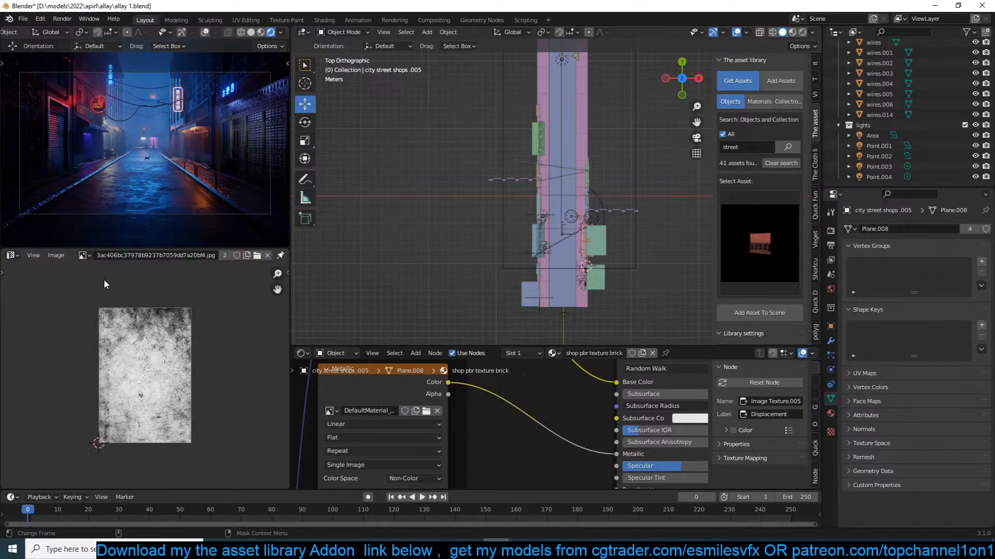
click(57, 255)
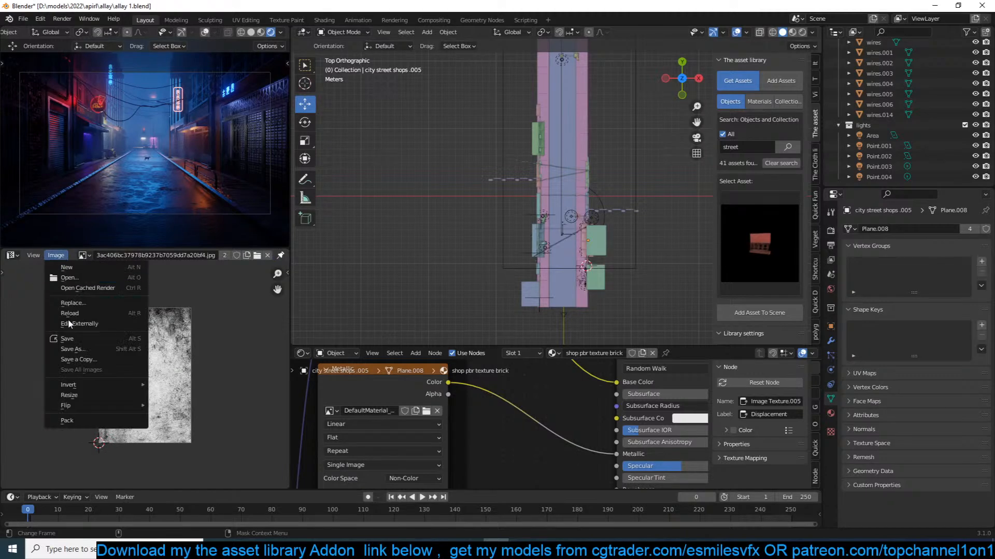
click(79, 392)
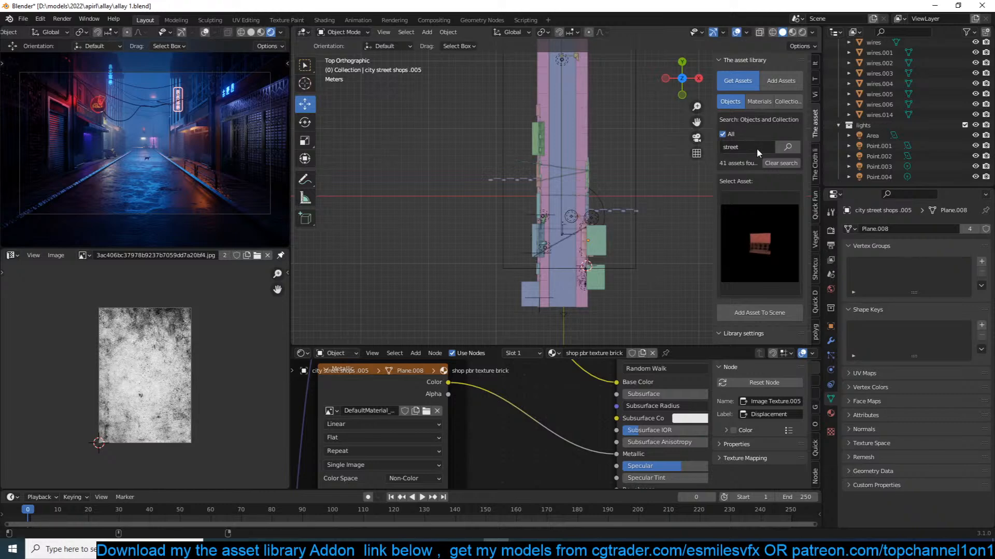
Search the asset library for "pole", select the street electric transformer pole asset, and save the file.
text(pole)
key(Return)
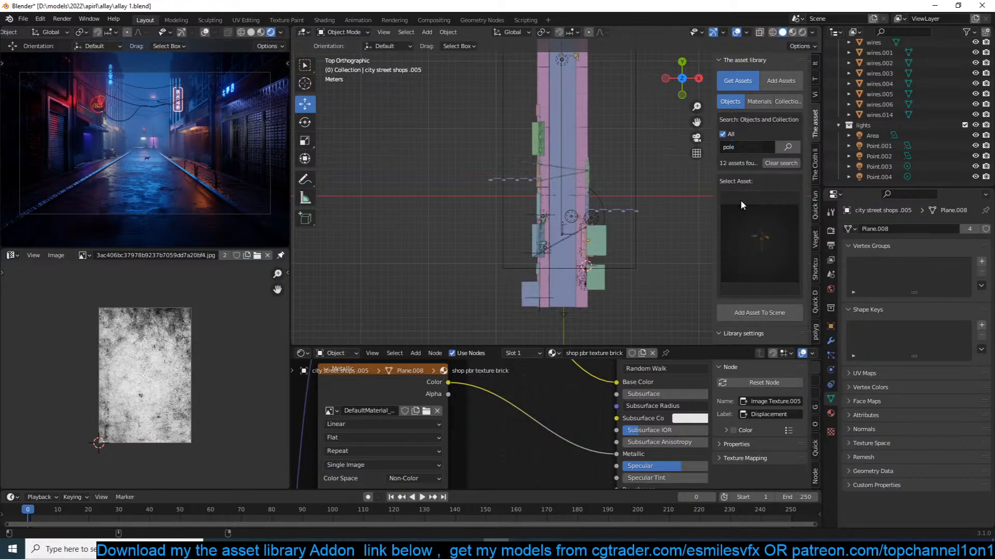
click(746, 215)
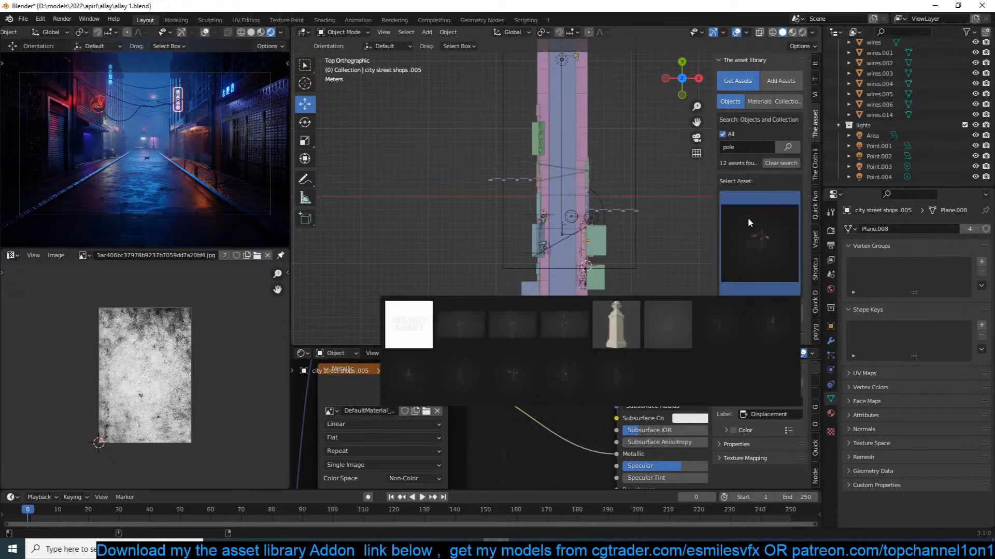
click(752, 317)
middle_drag(567, 251, 500, 212)
key(ctrl+s)
scroll(521, 238, up, 3)
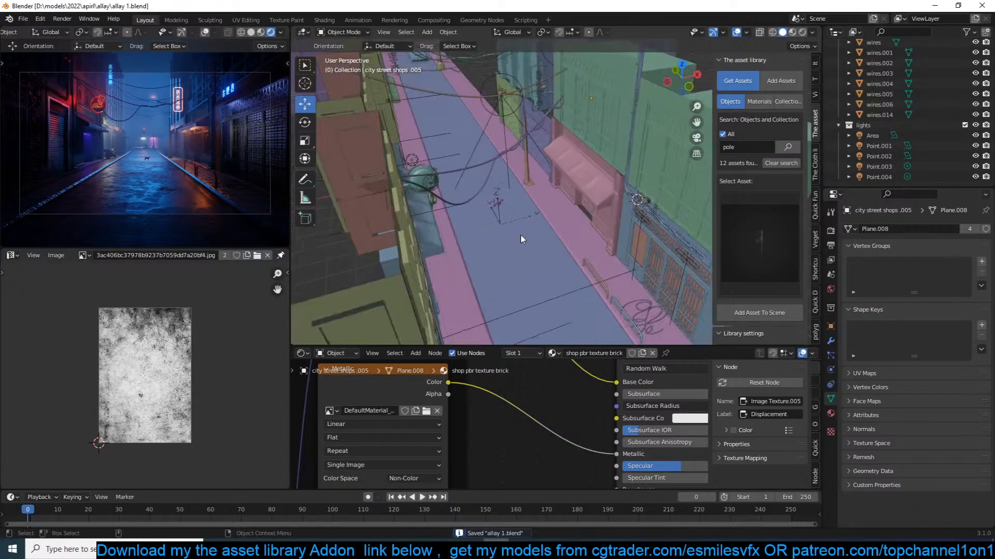
shift+right_click(585, 248)
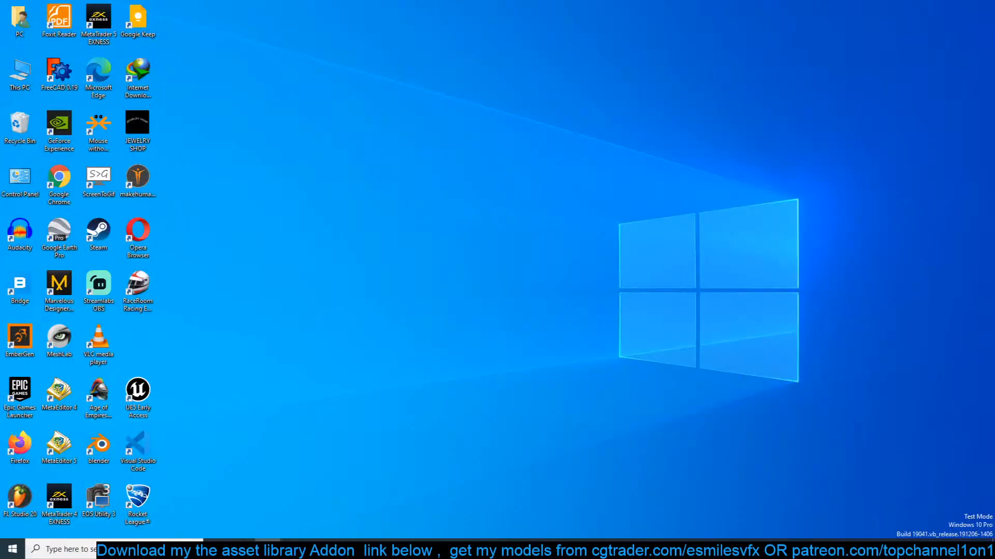
Reopen the recent file allay 1.blend in a restarted Blender session and switch the small camera preview to rendered shading.
click(496, 549)
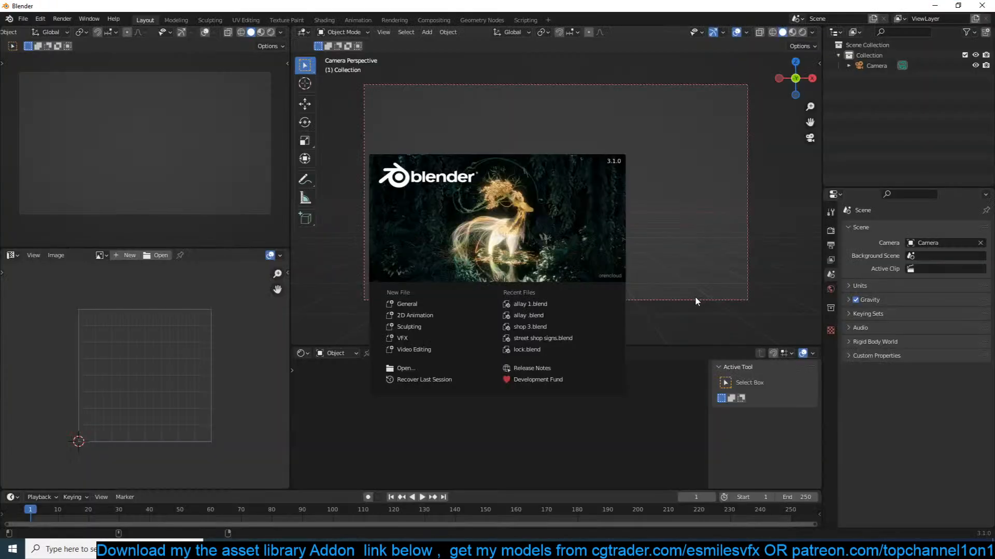
click(540, 304)
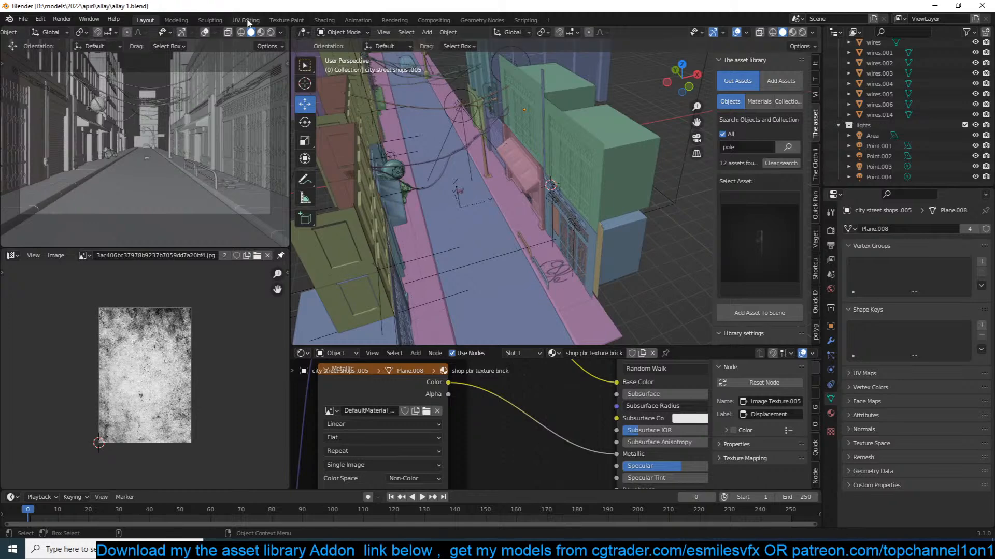
click(261, 32)
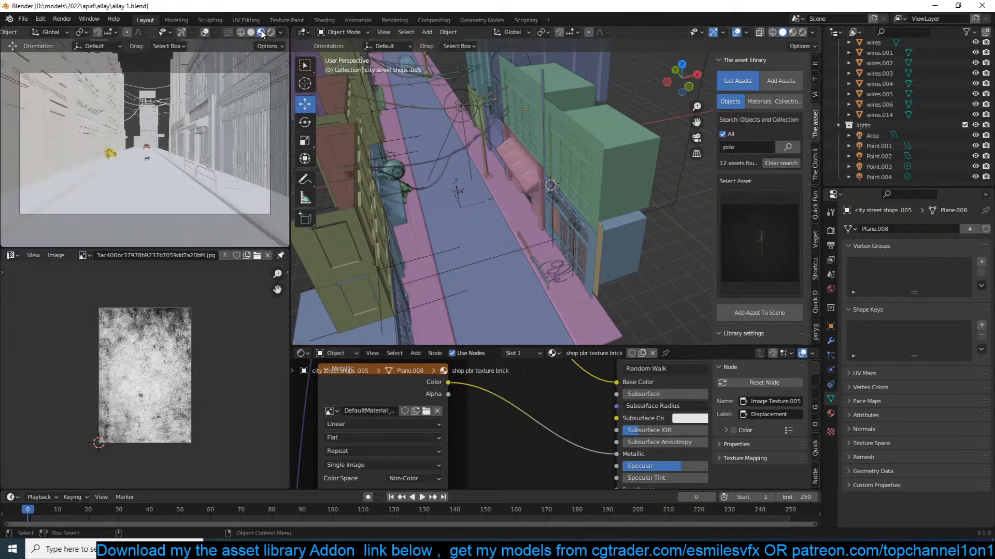
click(828, 231)
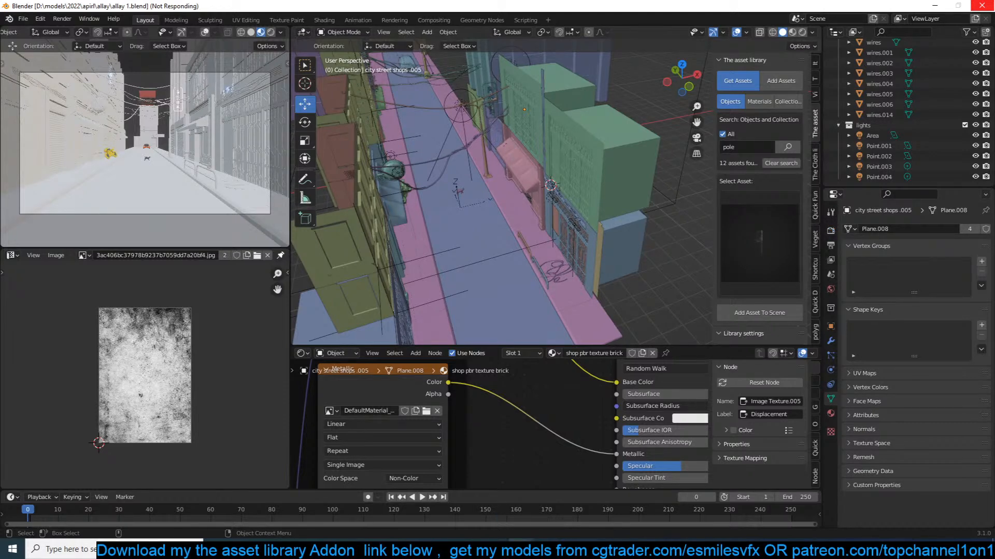
key(alt+Tab)
key(alt+Tab)
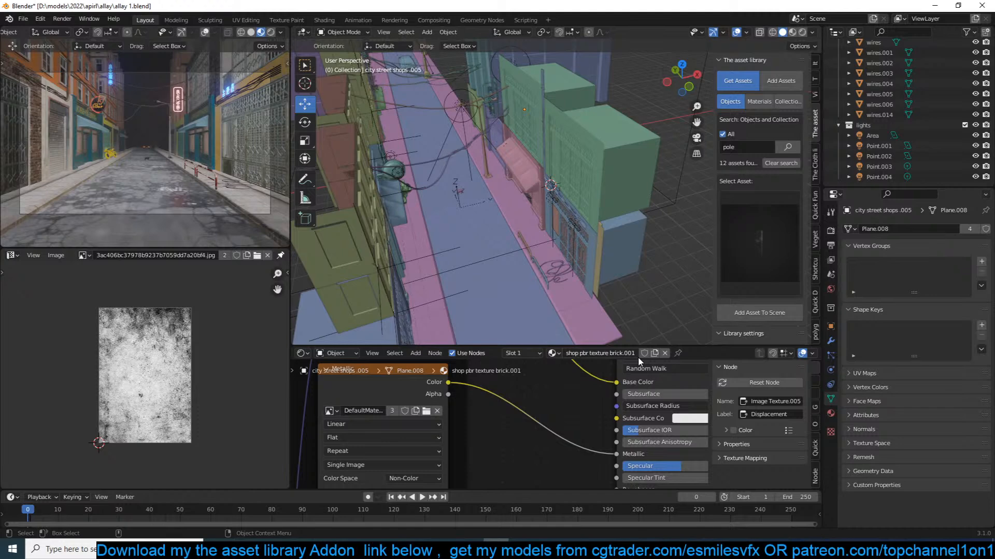
click(270, 32)
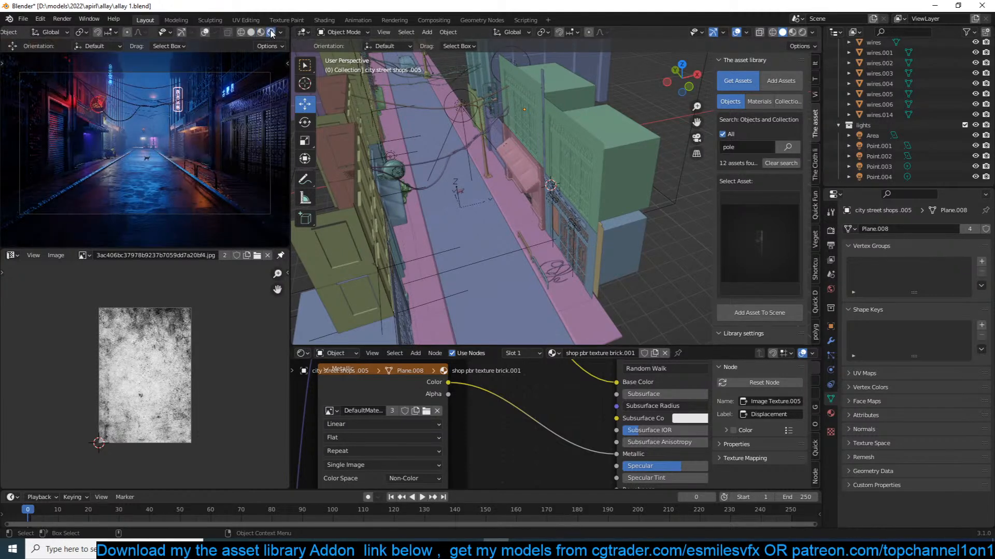
Toggle Screen Space Reflections in the Eevee render settings to compare the preview, leave it disabled, and save the file.
click(830, 232)
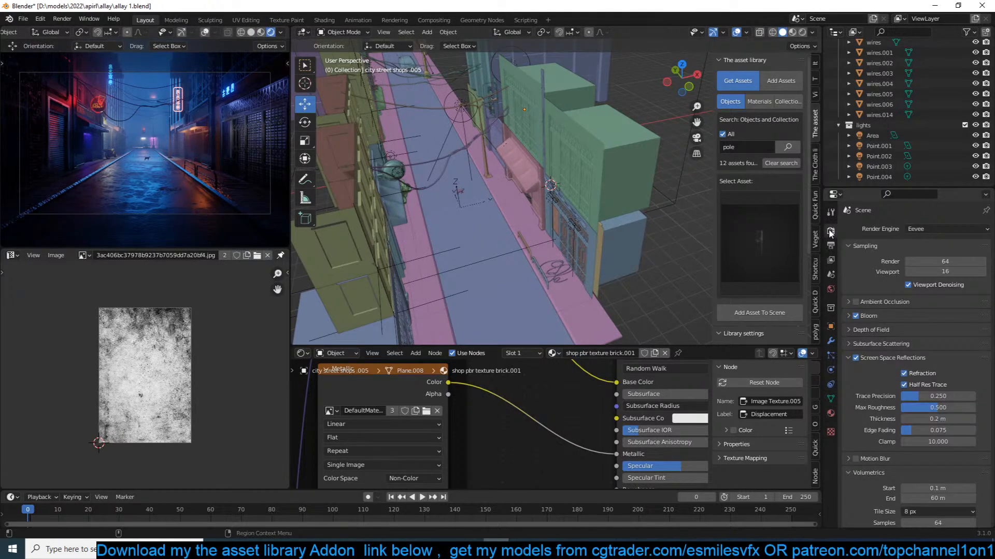
click(855, 358)
click(856, 358)
click(855, 358)
click(855, 358)
click(855, 358)
click(855, 358)
click(855, 358)
click(855, 358)
click(855, 358)
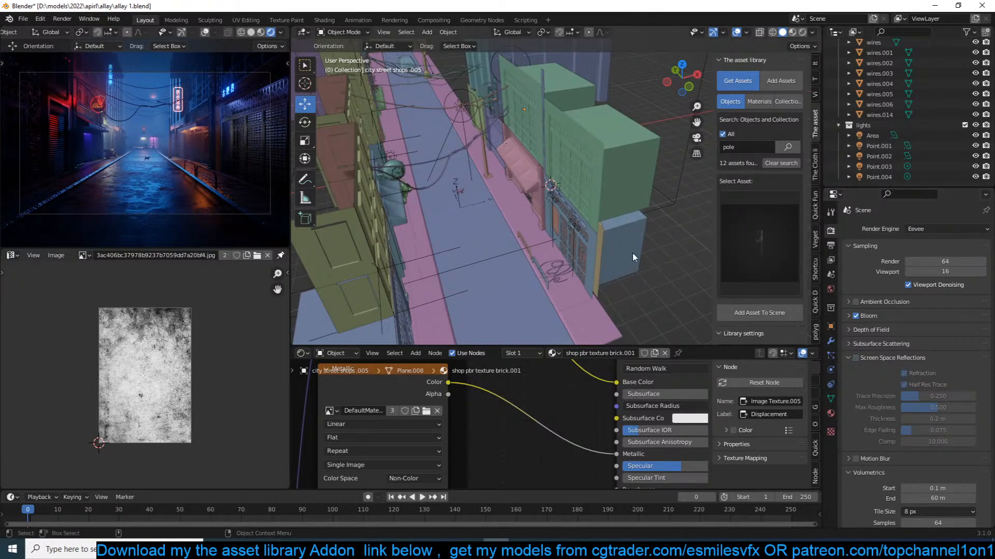
key(ctrl+s)
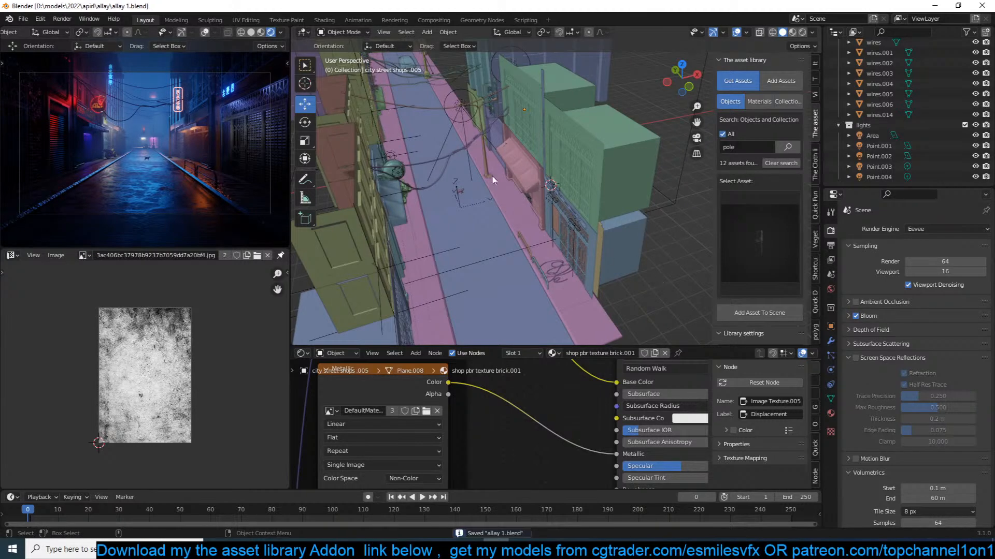
Switch the camera preview to solid shading and add the street electric transformer pole on the sidewalk beside the barred shop front.
click(250, 32)
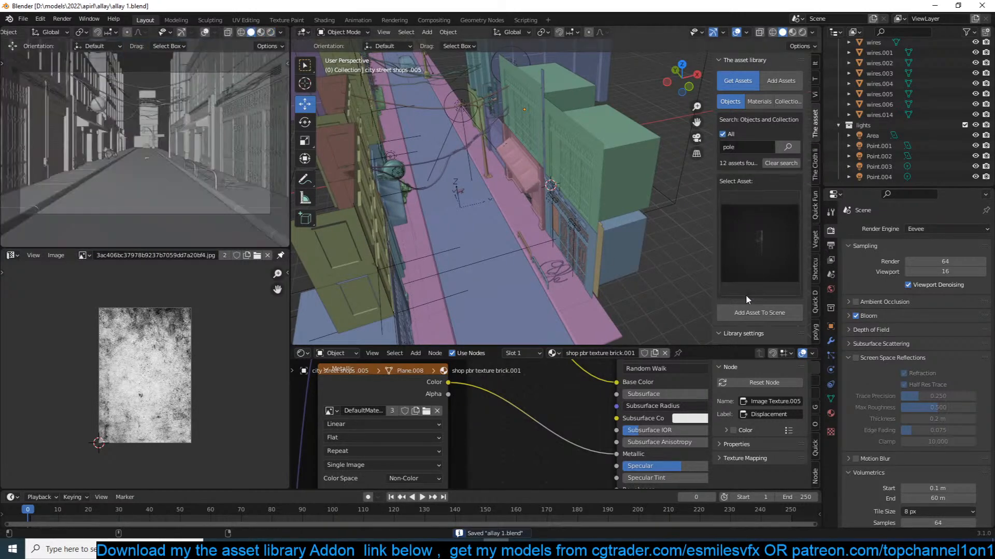
shift+right_click(532, 235)
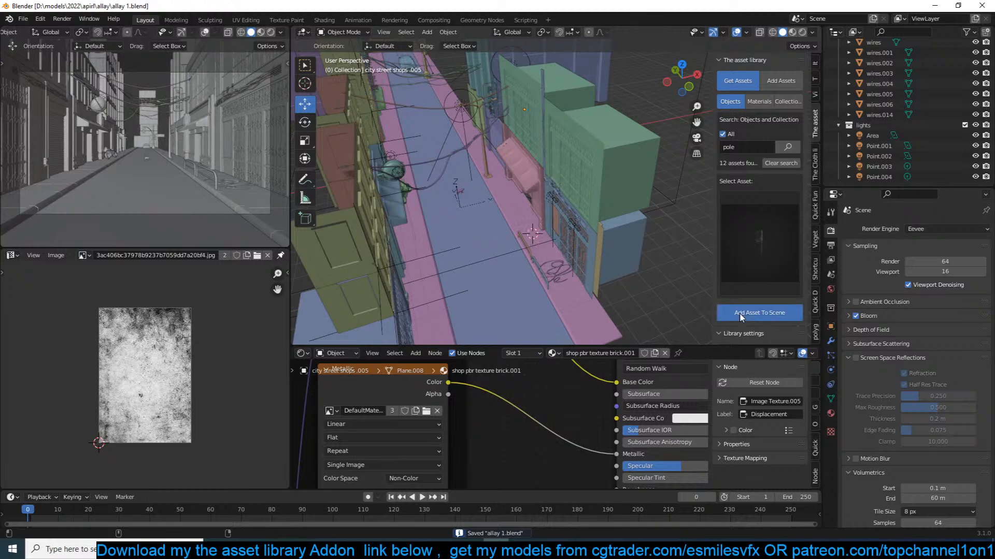
click(759, 313)
Resize the transformer pole to suit the alley and rotate it about the Z axis so its equipment faces the street.
key(g)
key(r)
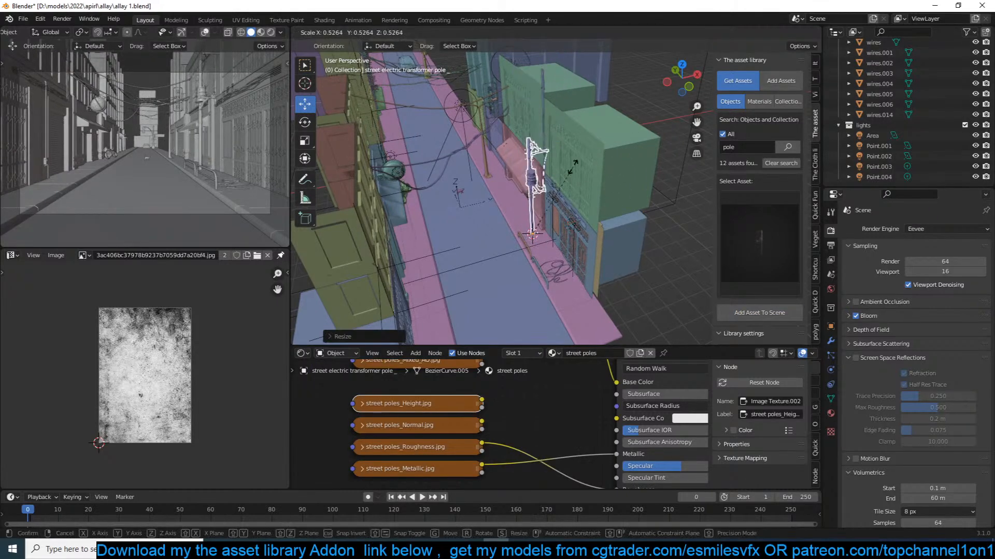
key(z)
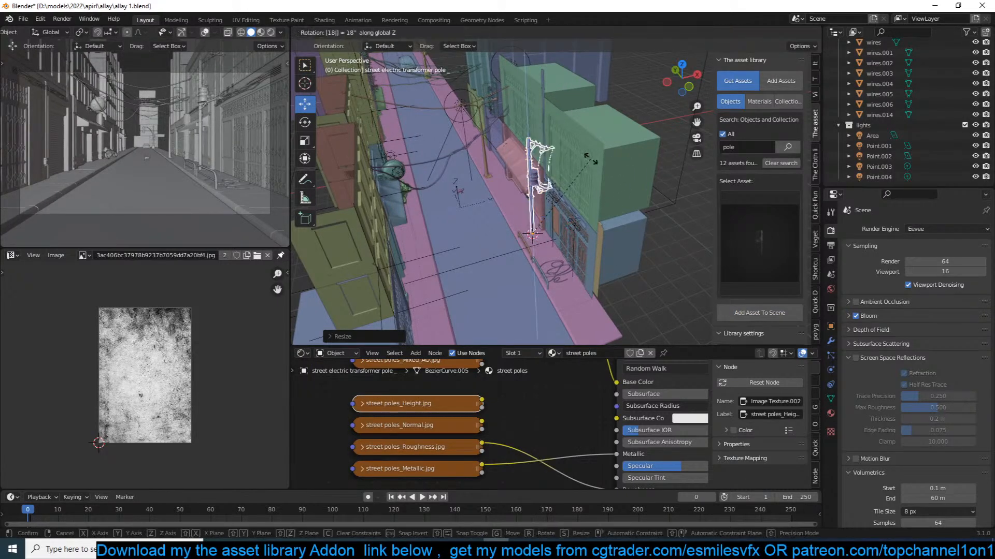
click(598, 154)
key(s)
click(602, 149)
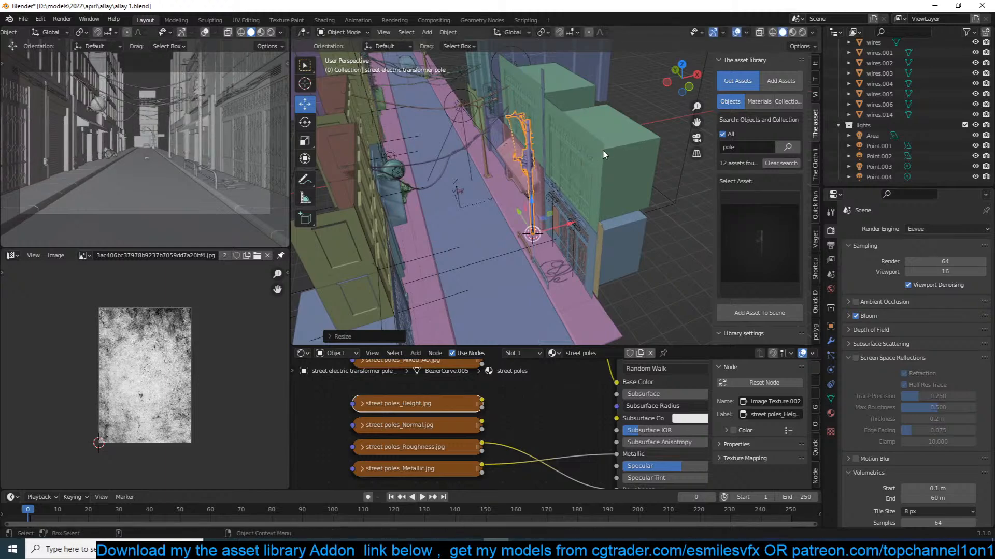
Rotate the transformer pole by -90° in the top view.
key(KP_7)
scroll(563, 187, up, 2)
text(r90-)
key(Return)
Make a linked duplicate of the transformer pole, turn it to face the street on the opposite sidewalk farther along the alley, and save the file.
scroll(561, 183, down, 4)
shift+middle_drag(545, 197, 628, 252)
key(alt+d)
click(577, 48)
key(r)
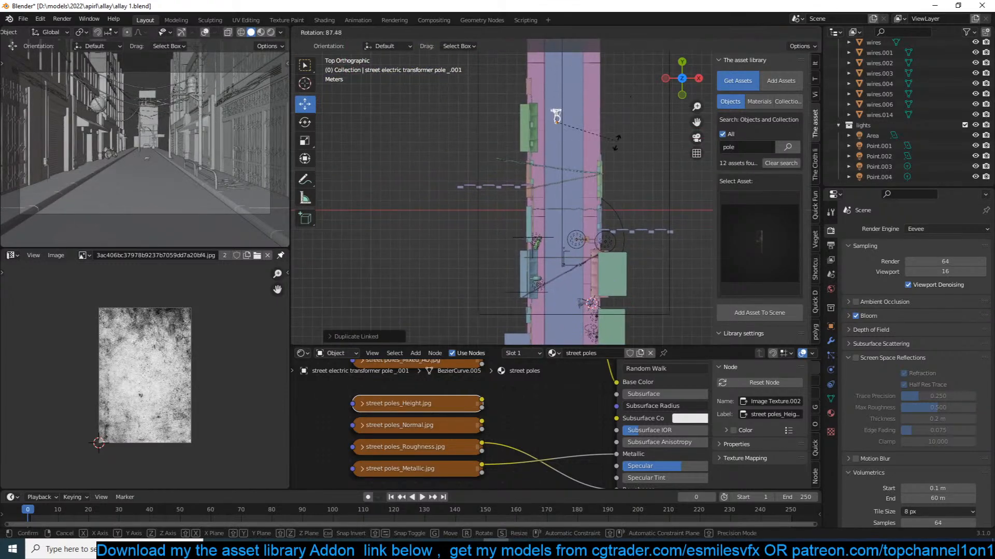
click(552, 165)
key(g)
click(557, 146)
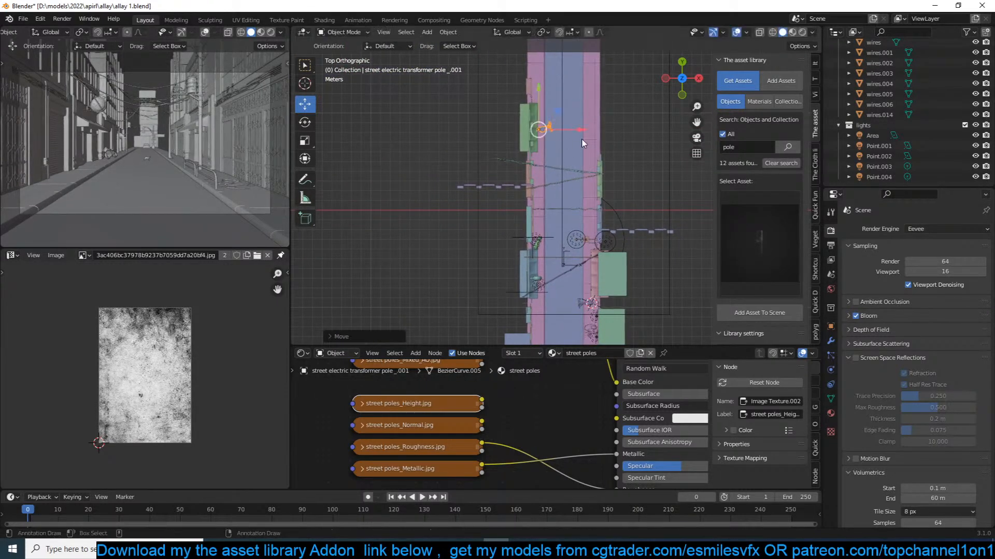
key(ctrl+s)
Search the asset library for "electric" and browse the matching objects.
click(744, 228)
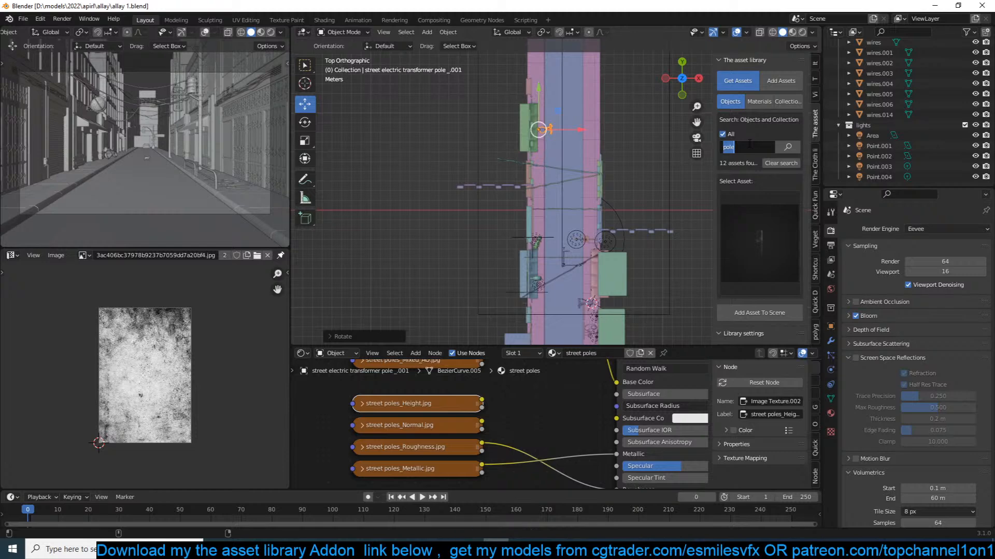
text(electric)
key(Return)
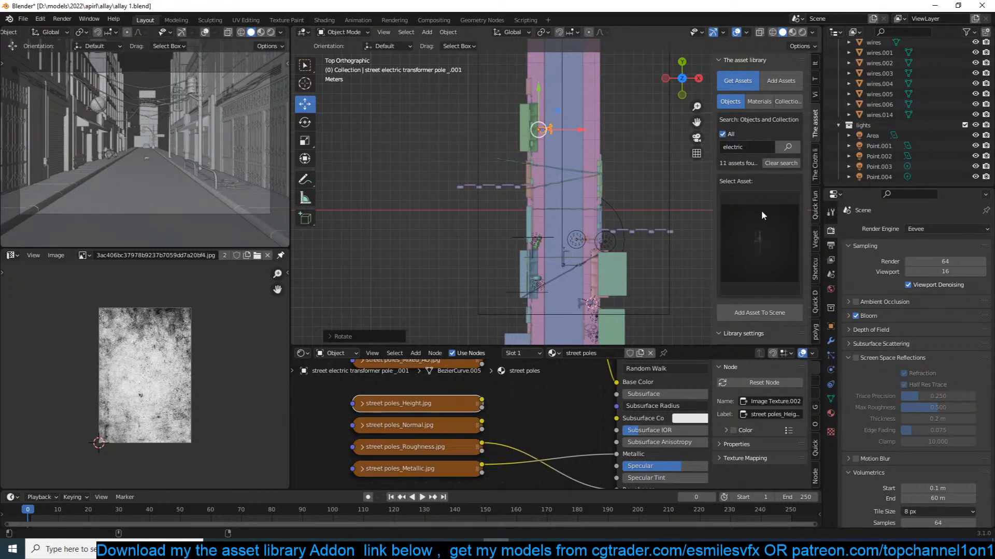
click(771, 257)
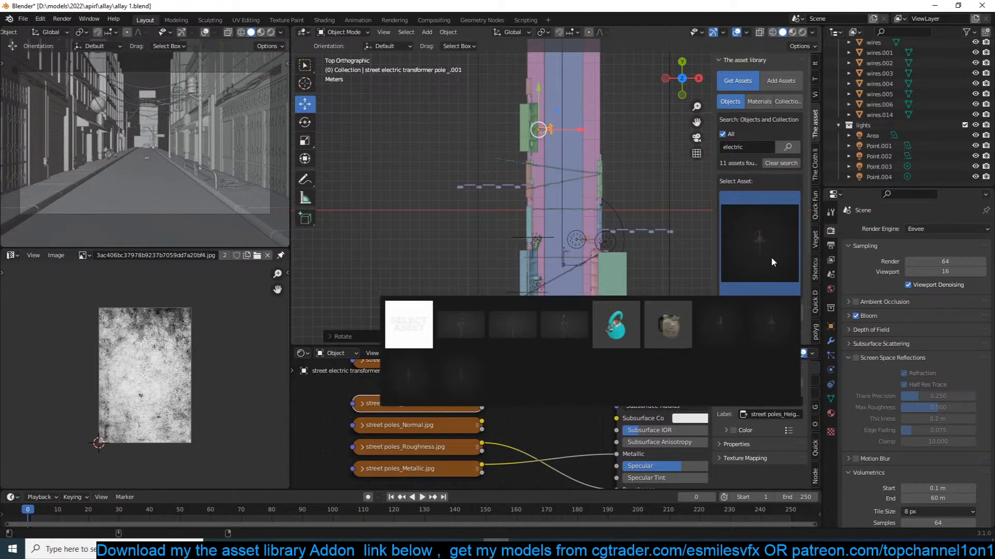
click(751, 328)
scroll(605, 204, up, 4)
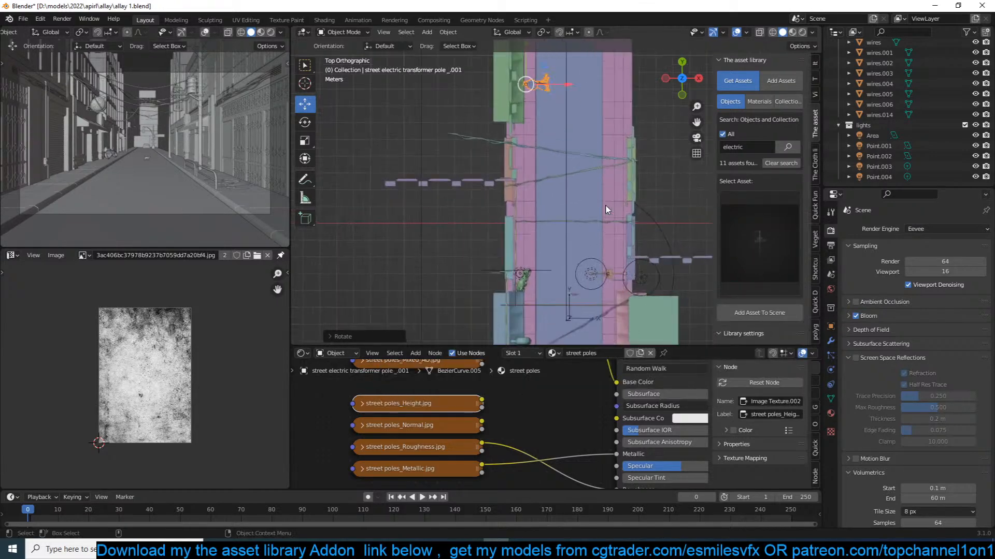
click(750, 227)
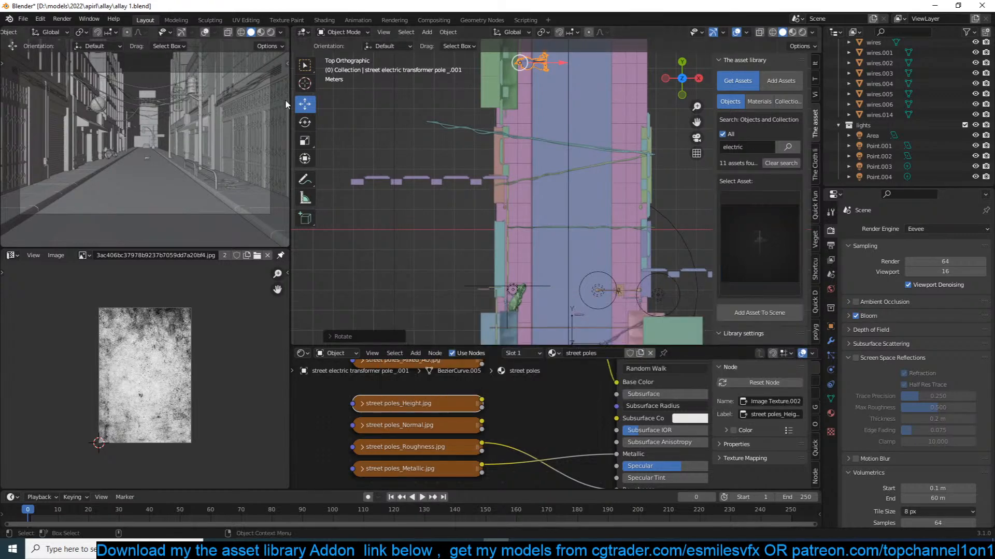
Try to show the small camera preview in material preview and rendered shading, reopening allay 1.blend from the recent files.
click(261, 33)
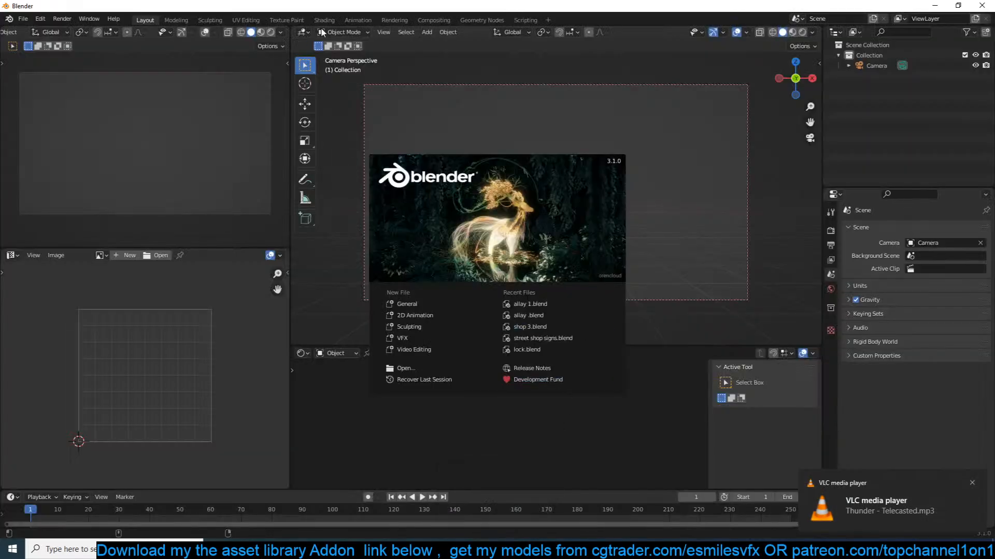
click(537, 303)
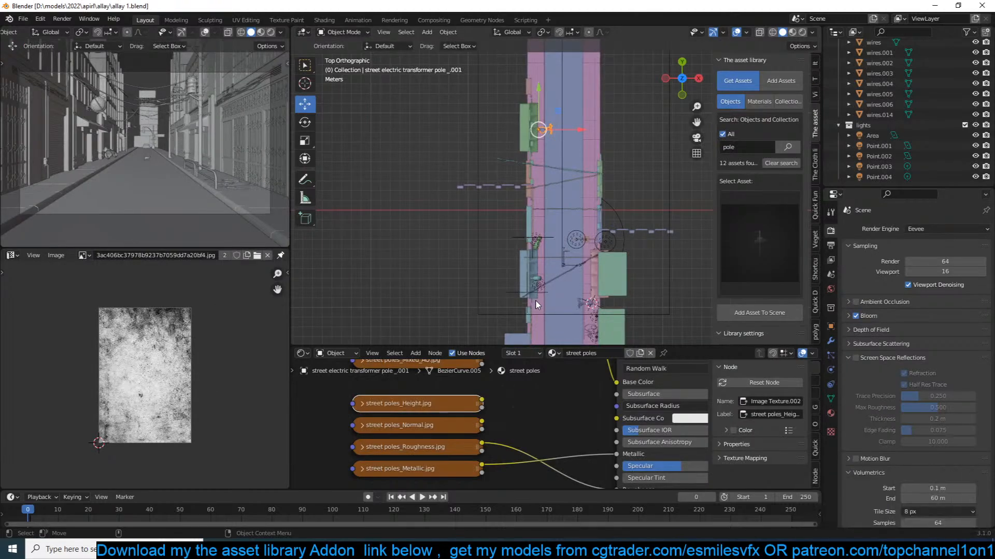
click(261, 32)
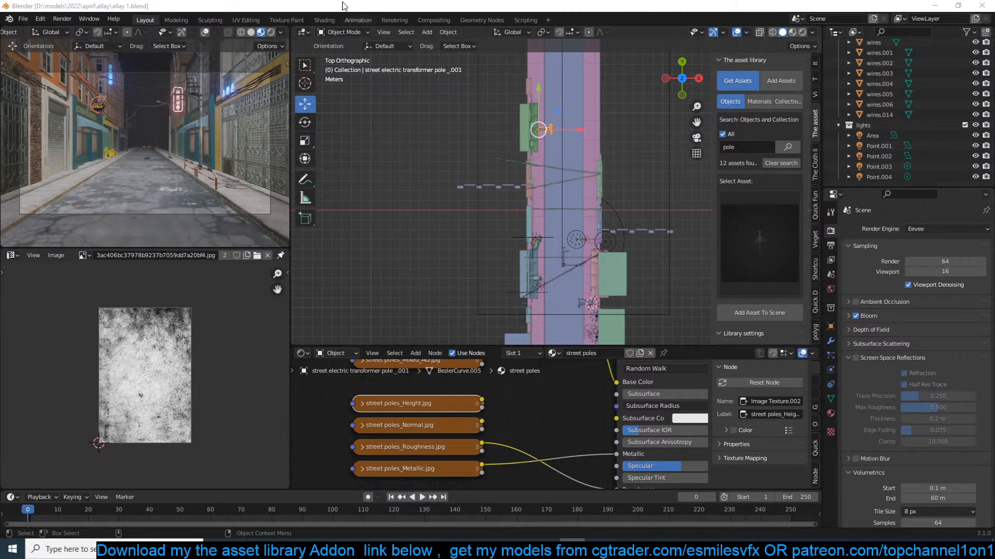
click(271, 32)
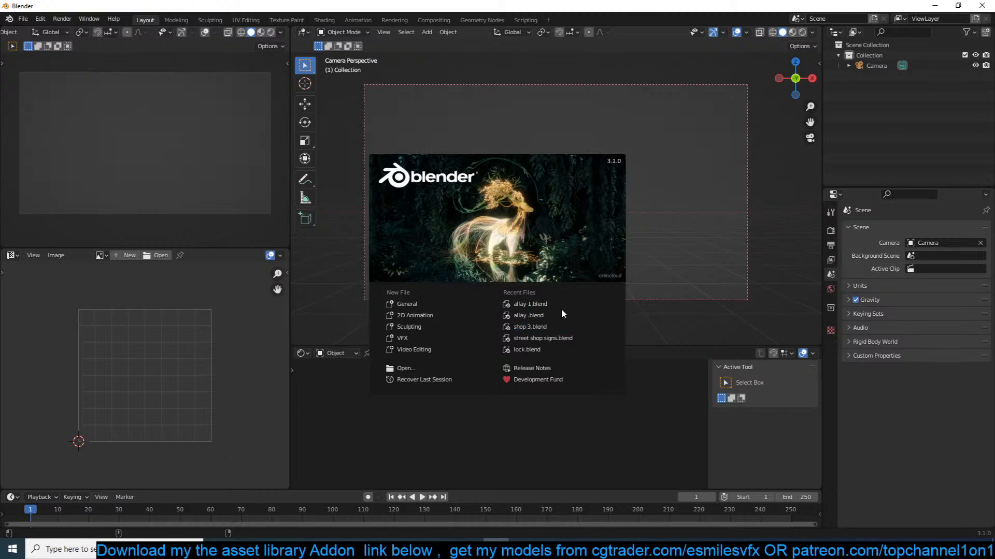
click(626, 89)
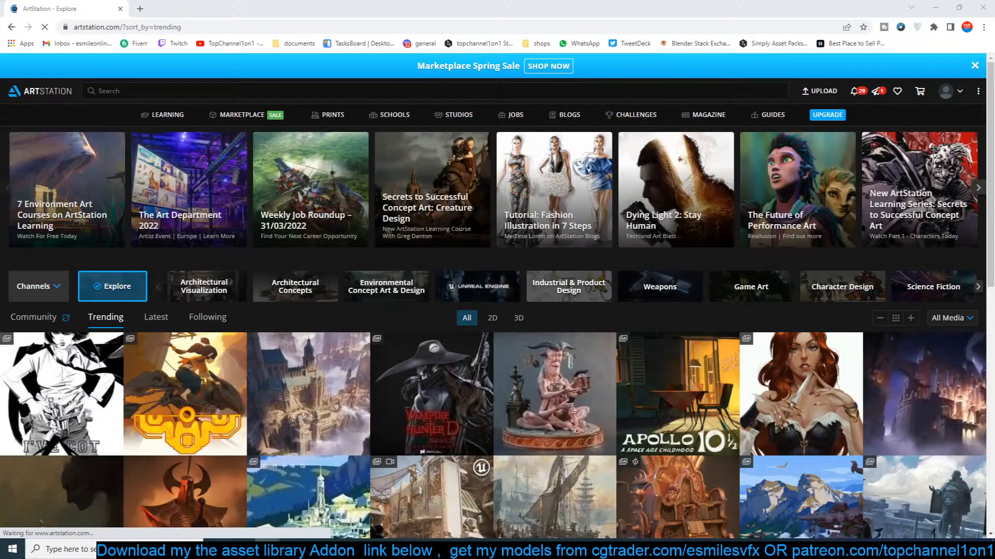
Browse the trending artworks on ArtStation in the web browser for alley and environment references.
click(413, 343)
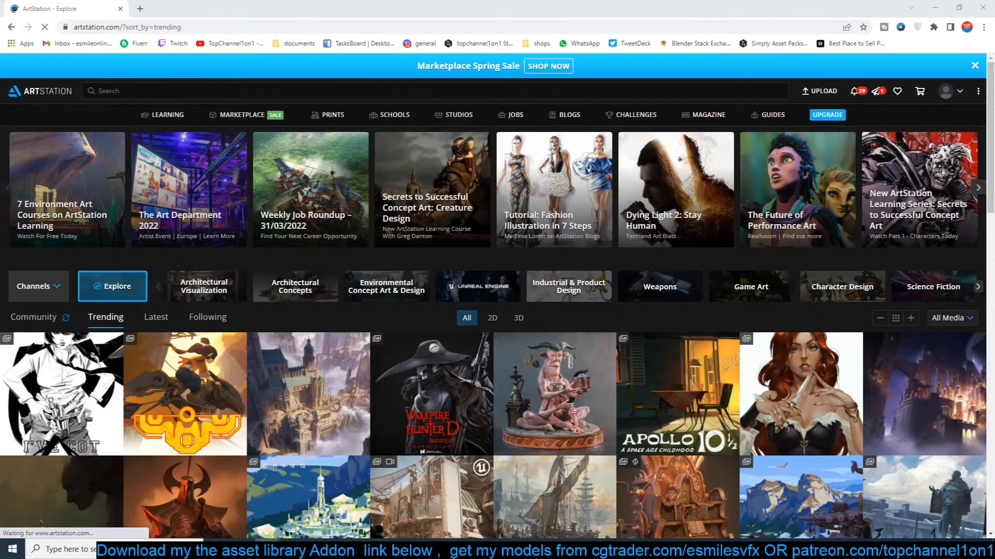
scroll(412, 385, down, 10)
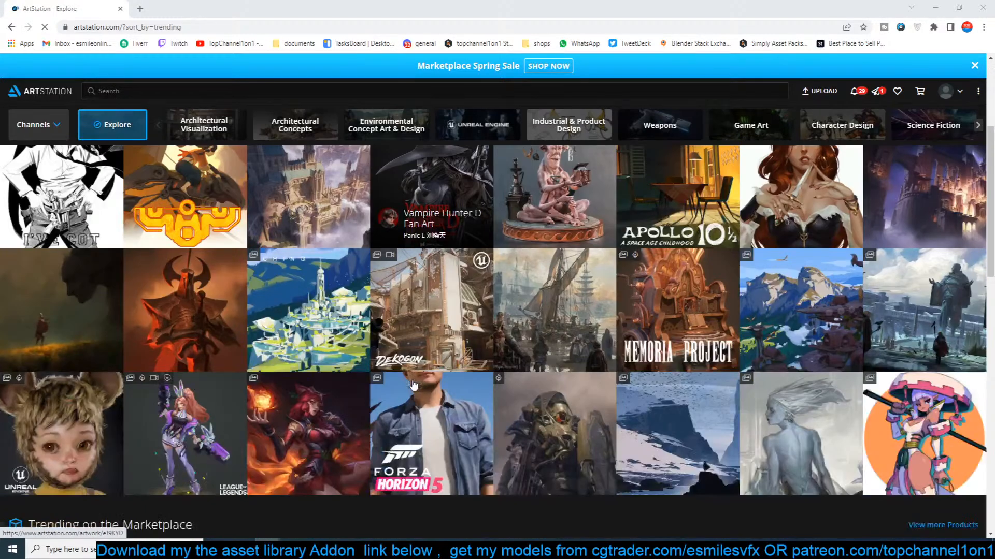
scroll(413, 385, down, 10)
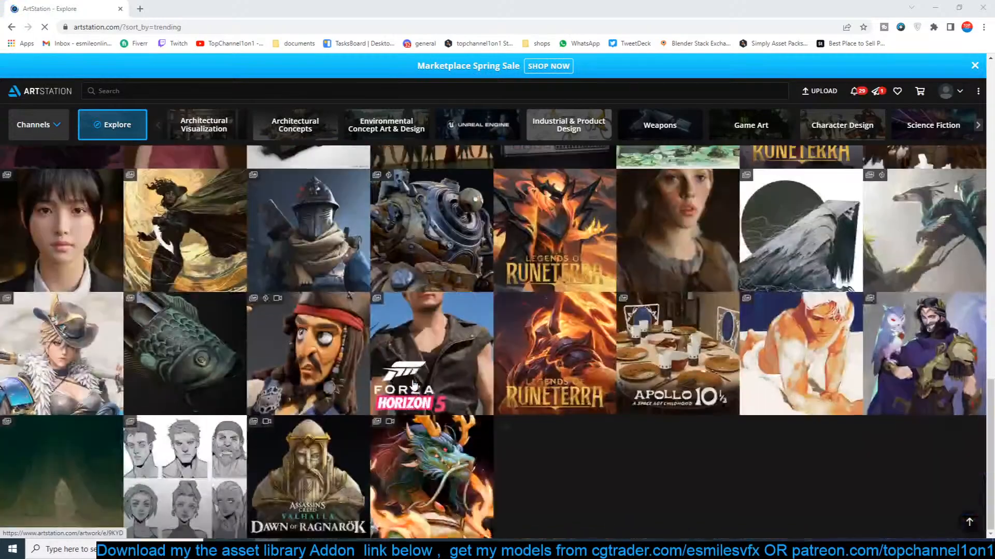
scroll(413, 385, down, 5)
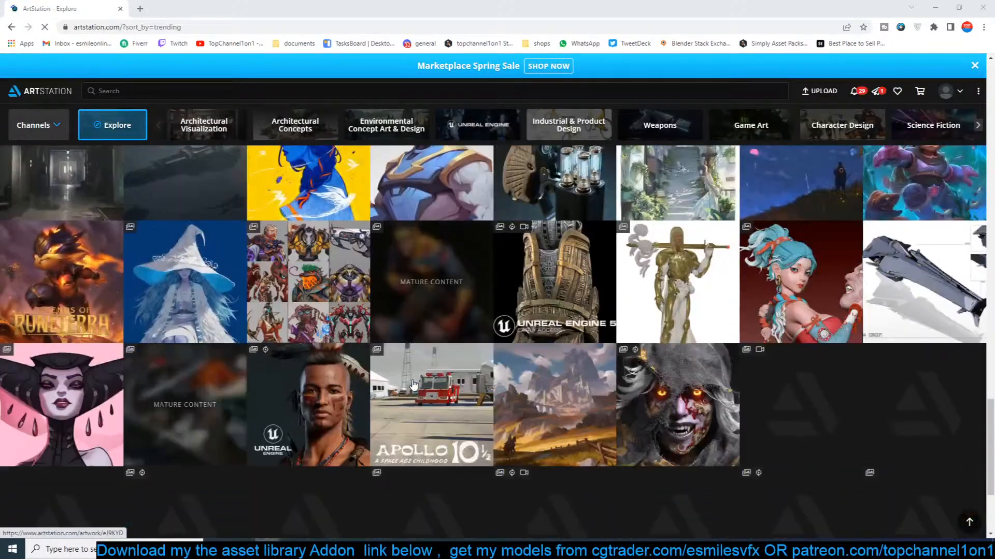
scroll(413, 385, up, 1)
scroll(413, 385, down, 10)
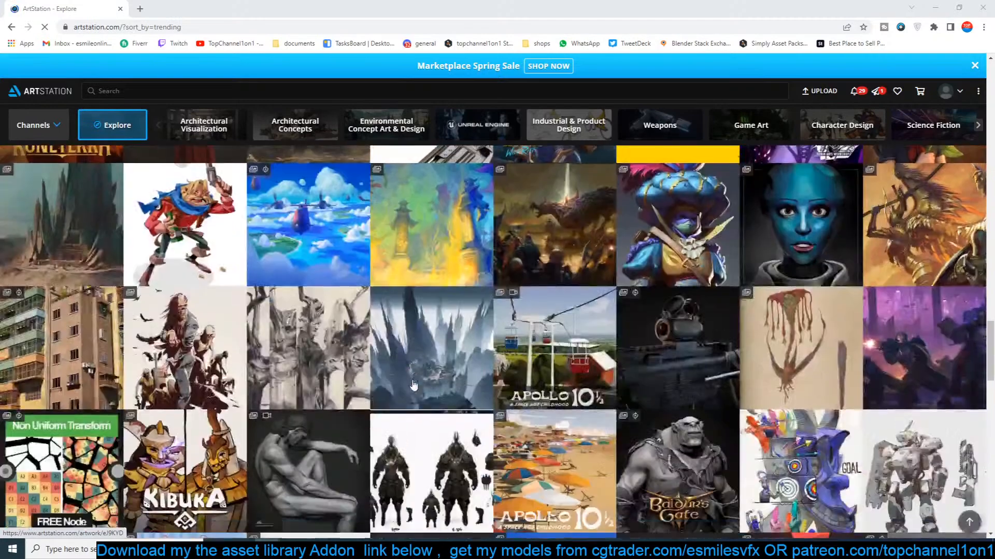
scroll(412, 384, up, 2)
scroll(413, 385, up, 1)
scroll(413, 385, down, 7)
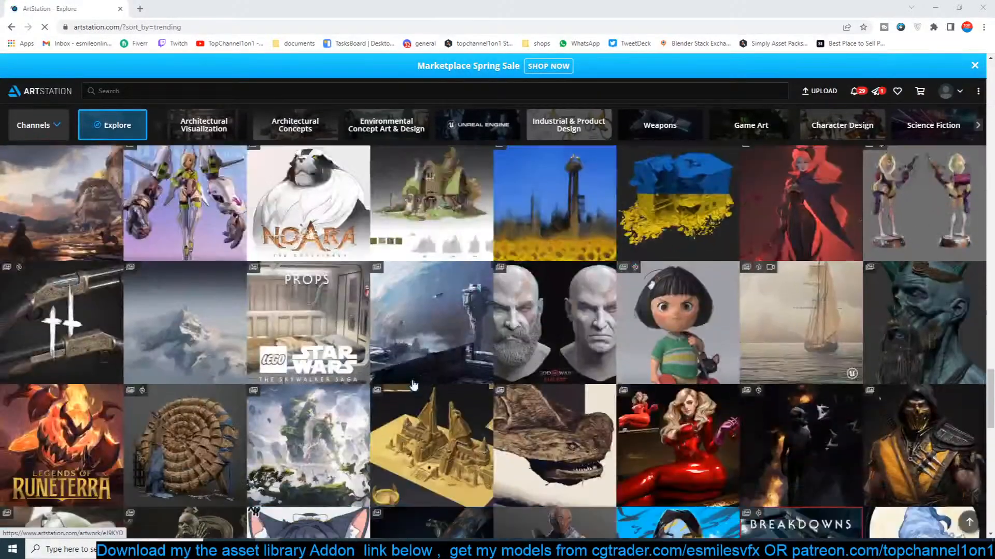
scroll(413, 385, down, 6)
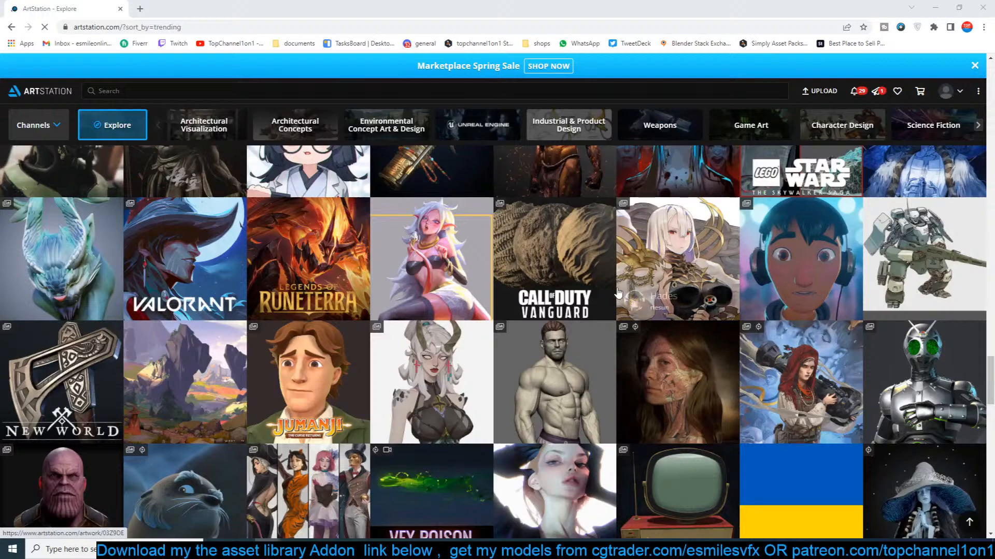
scroll(536, 414, down, 5)
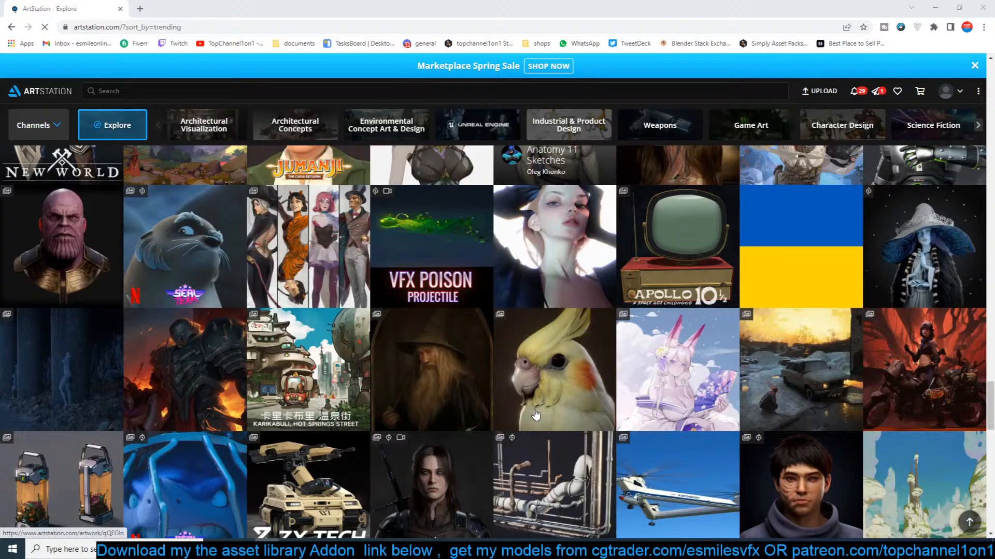
scroll(536, 414, down, 5)
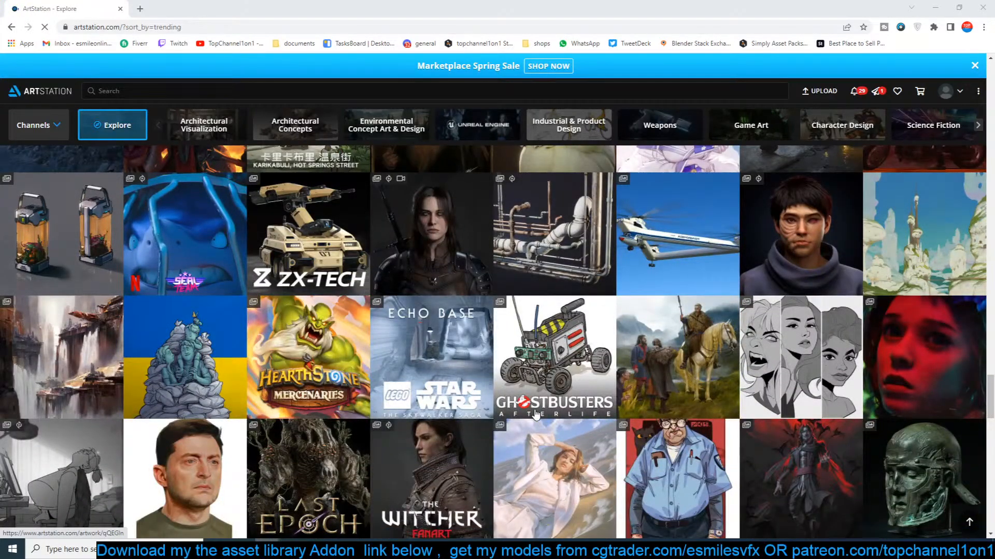
scroll(536, 415, down, 5)
scroll(536, 414, up, 5)
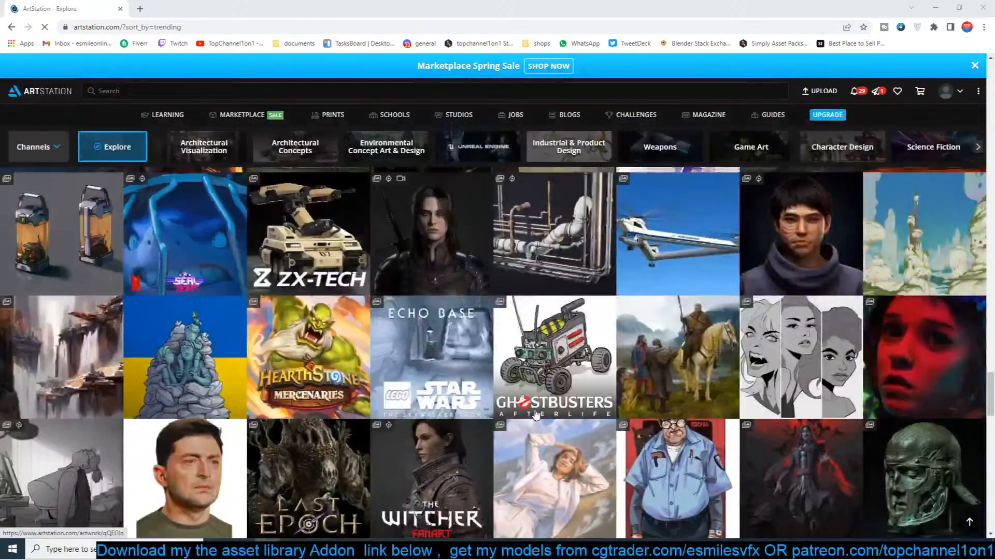
scroll(535, 414, down, 5)
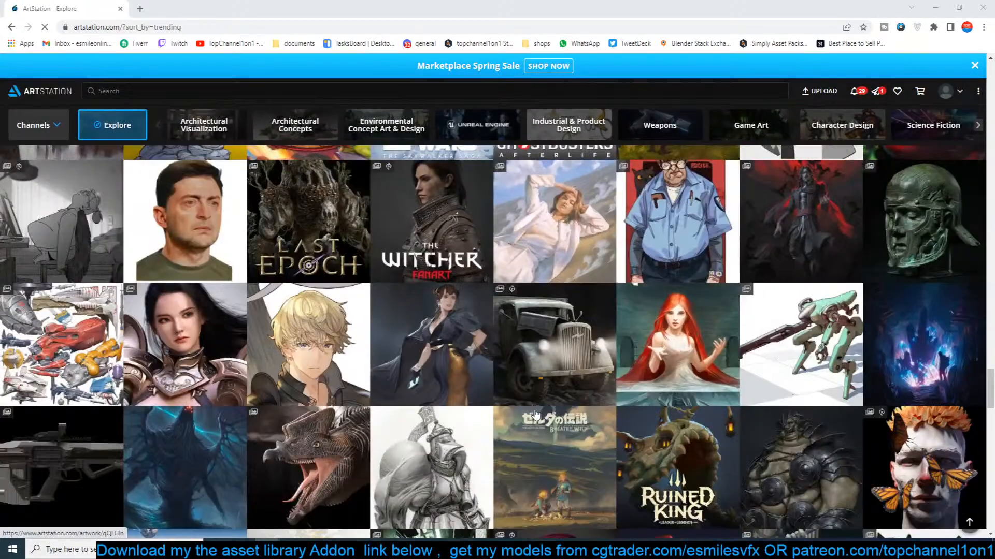
scroll(536, 415, down, 3)
scroll(536, 414, down, 3)
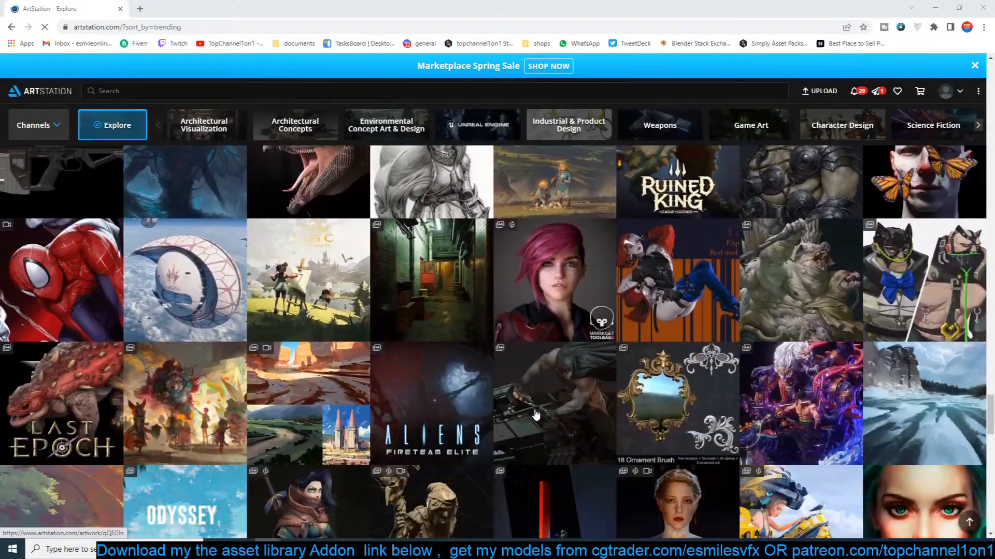
Open the Kowloon Walled City | Alley artwork in a new tab and continue browsing the trending artworks.
right_click(415, 261)
click(466, 268)
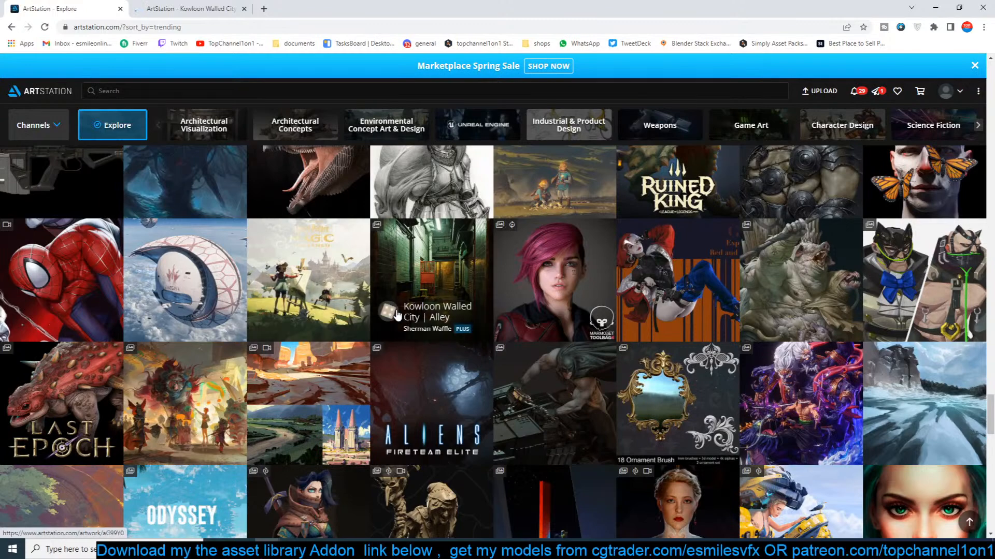
scroll(398, 315, down, 1)
scroll(397, 315, down, 8)
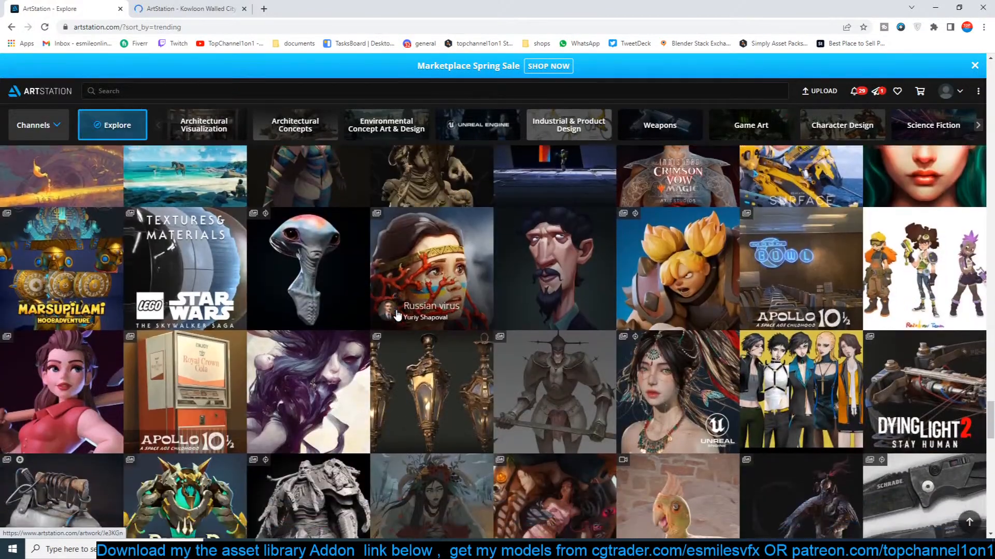
scroll(397, 316, down, 6)
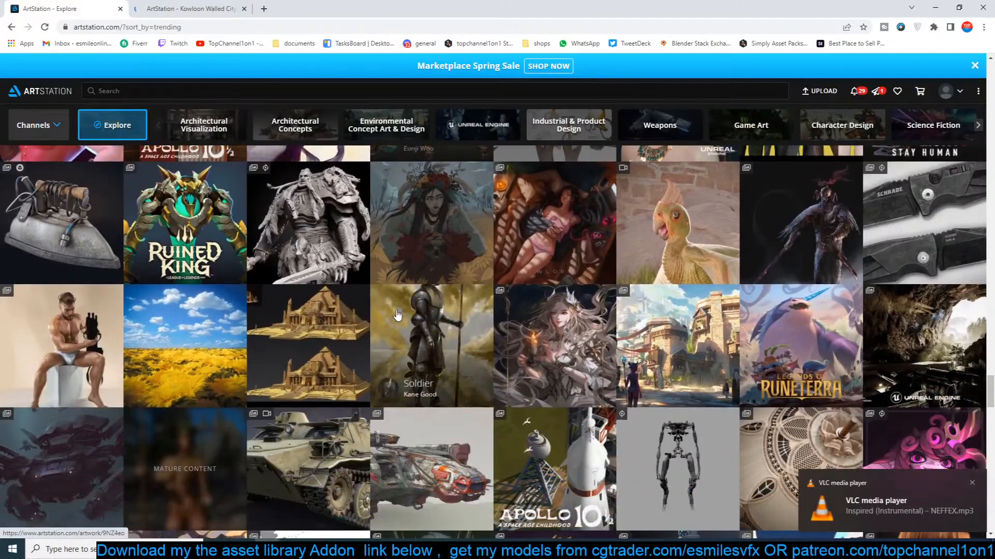
Examine the lighting and props in the Kowloon Walled City | Alley images, and shrink the browser window to sit beside Blender.
click(172, 9)
scroll(346, 343, down, 2)
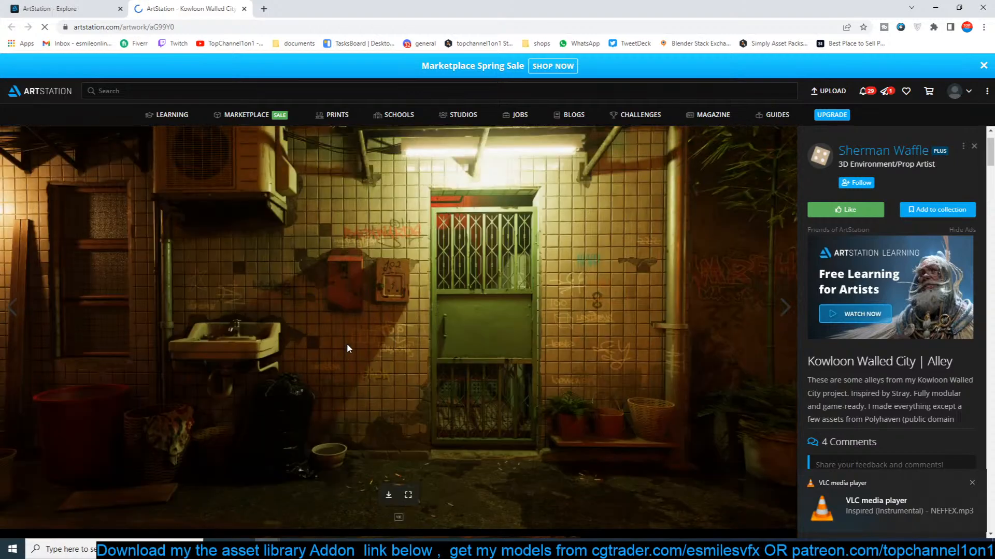
scroll(346, 344, up, 2)
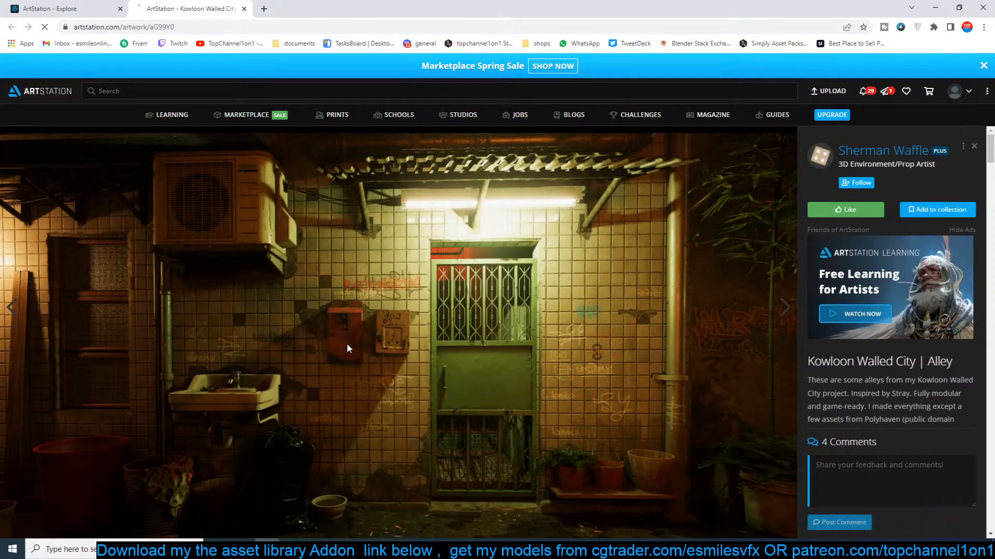
scroll(346, 344, down, 6)
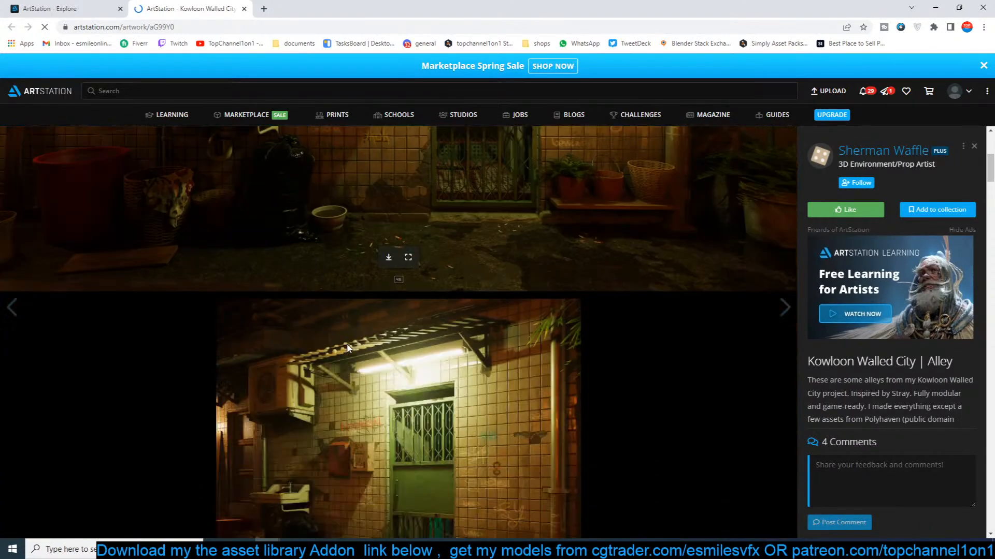
scroll(346, 344, down, 3)
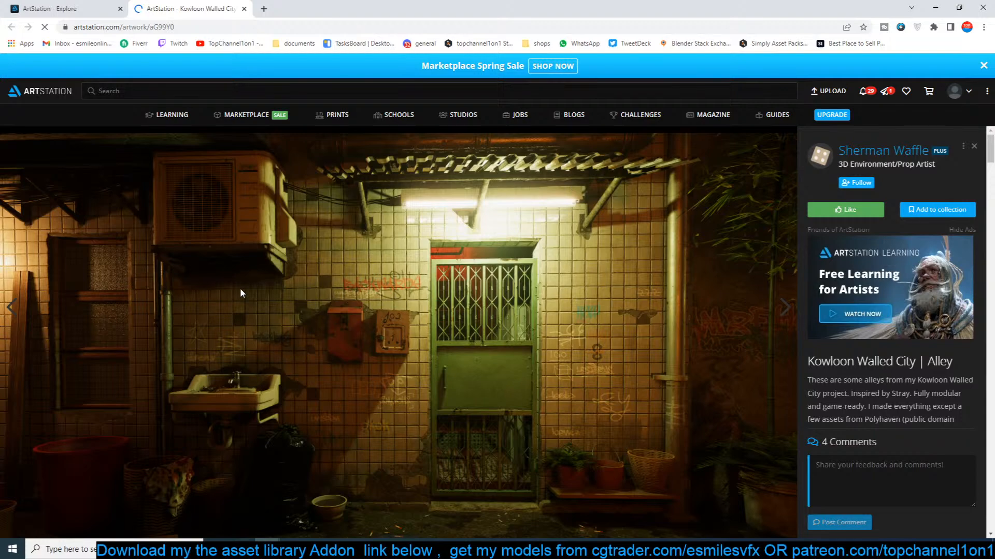
scroll(271, 334, down, 10)
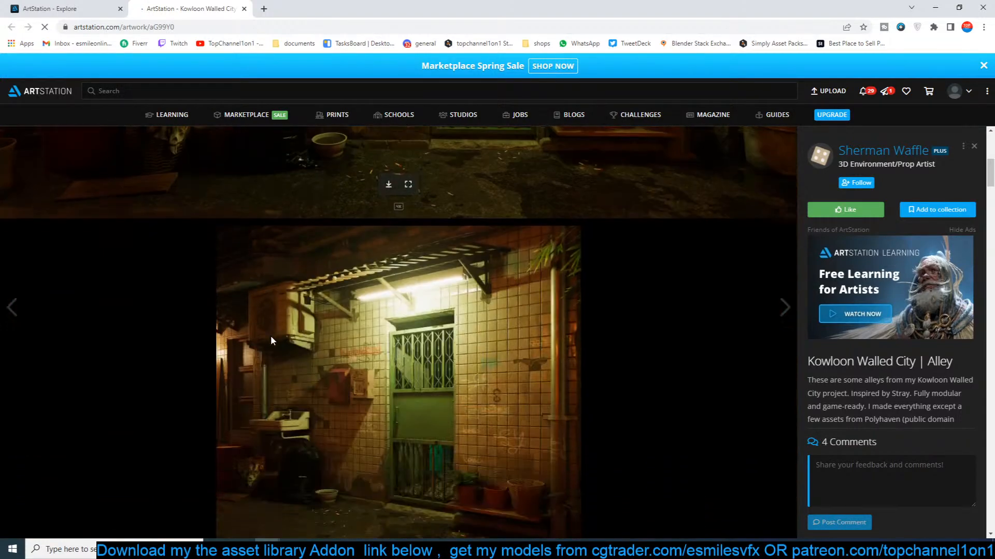
scroll(270, 334, down, 12)
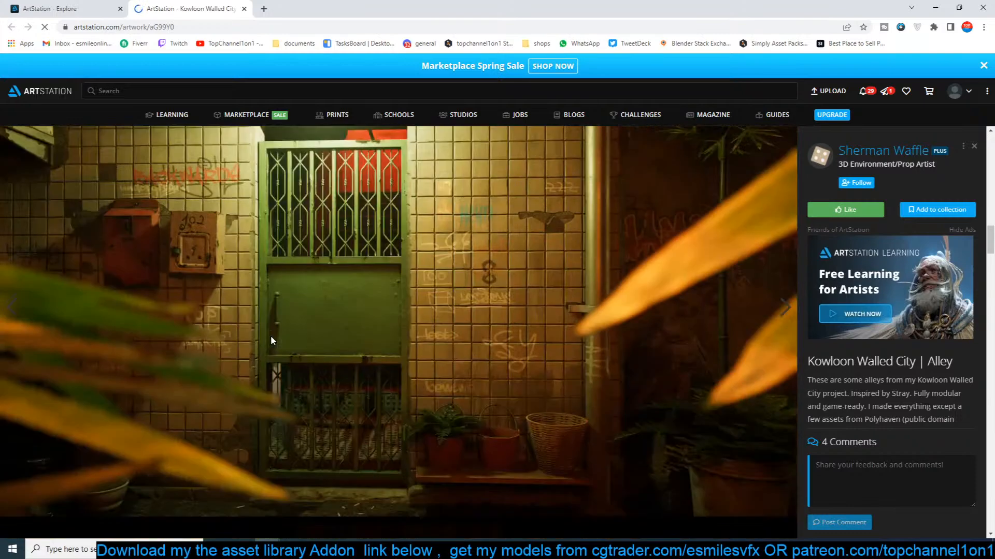
scroll(270, 340, up, 3)
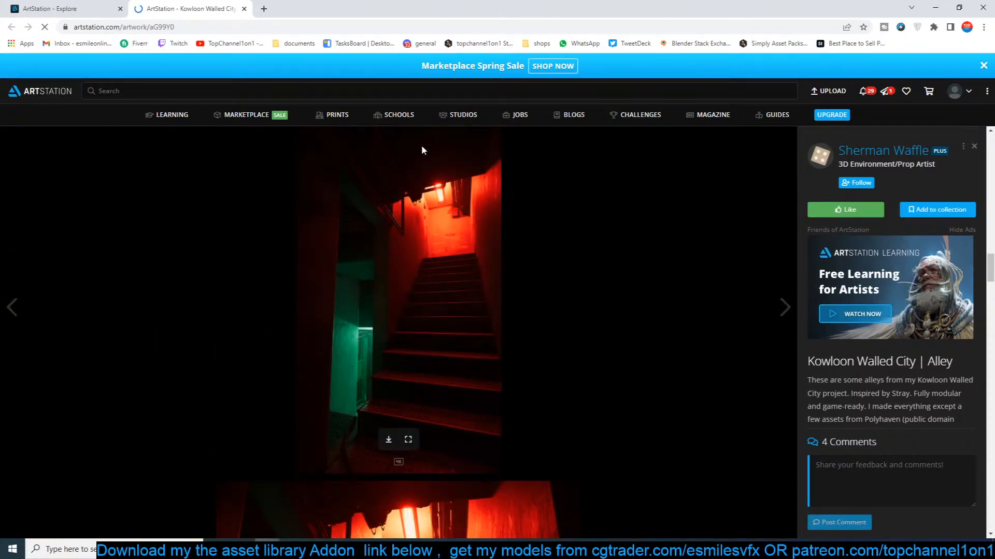
drag(501, 3, 309, 1)
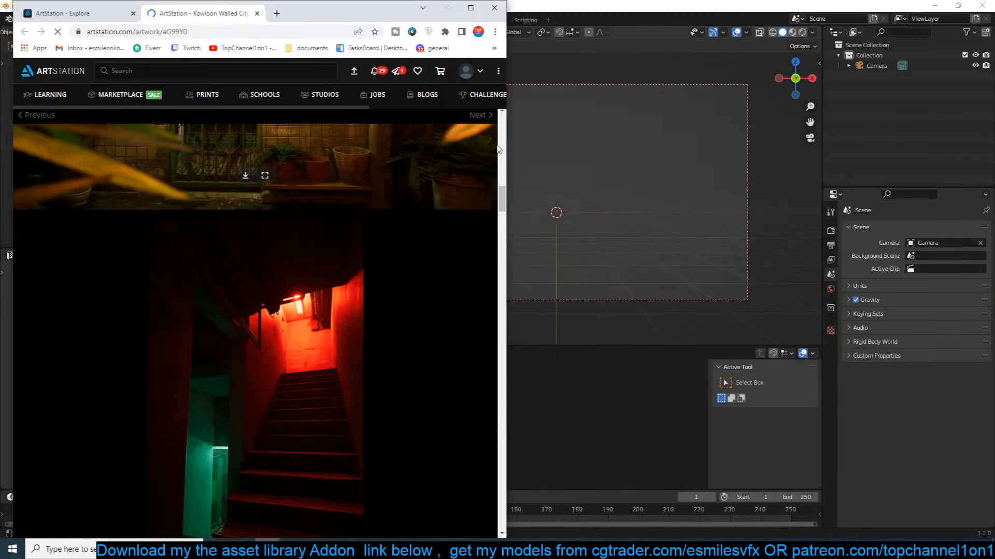
Arrange the narrowed ArtStation browser window and the Blender window side by side so both are usable.
drag(505, 146, 344, 144)
drag(486, 4, 518, 1)
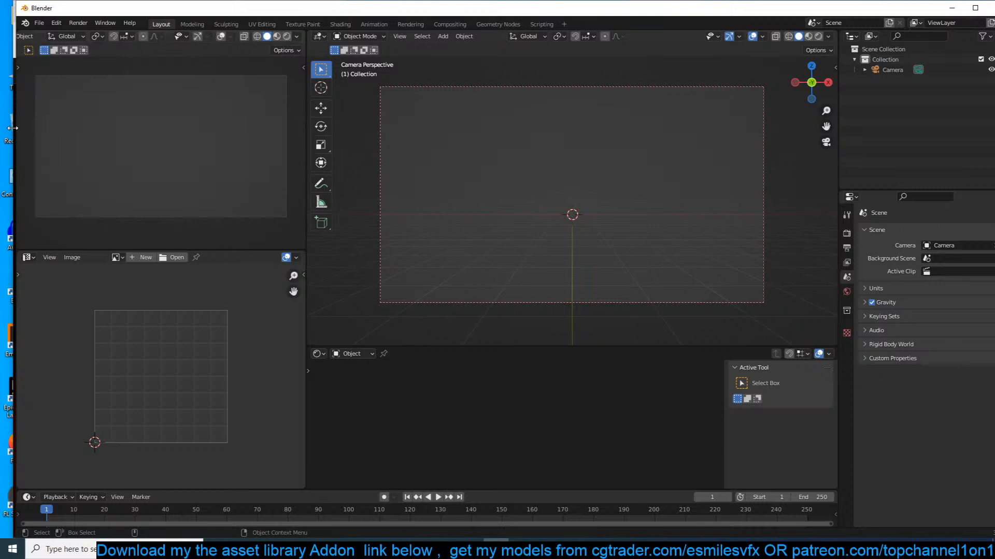
drag(14, 128, 352, 109)
click(232, 10)
drag(233, 9, 228, 10)
Look through the Kowloon Walled City stairway images down to the green-tiled alley with the red gate.
scroll(210, 222, down, 7)
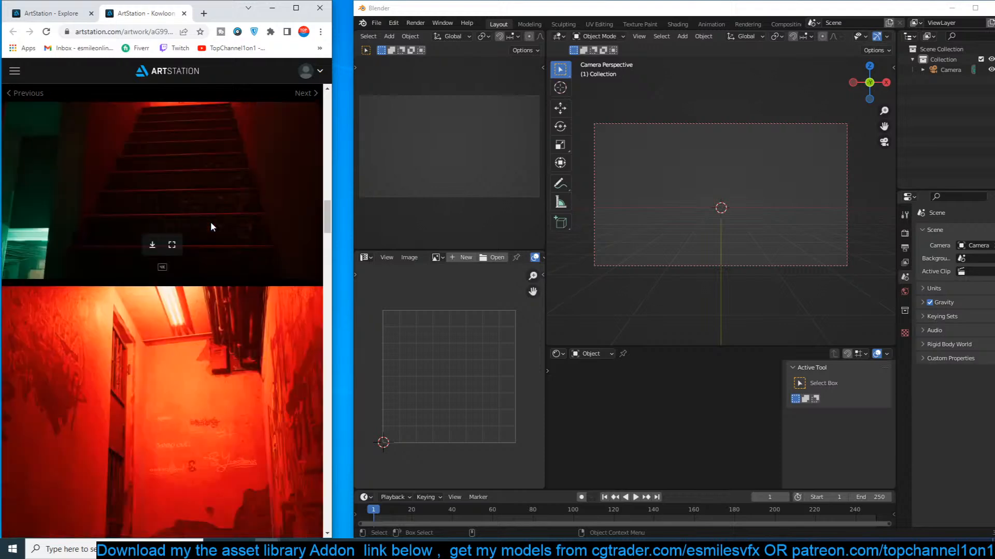
scroll(210, 223, down, 12)
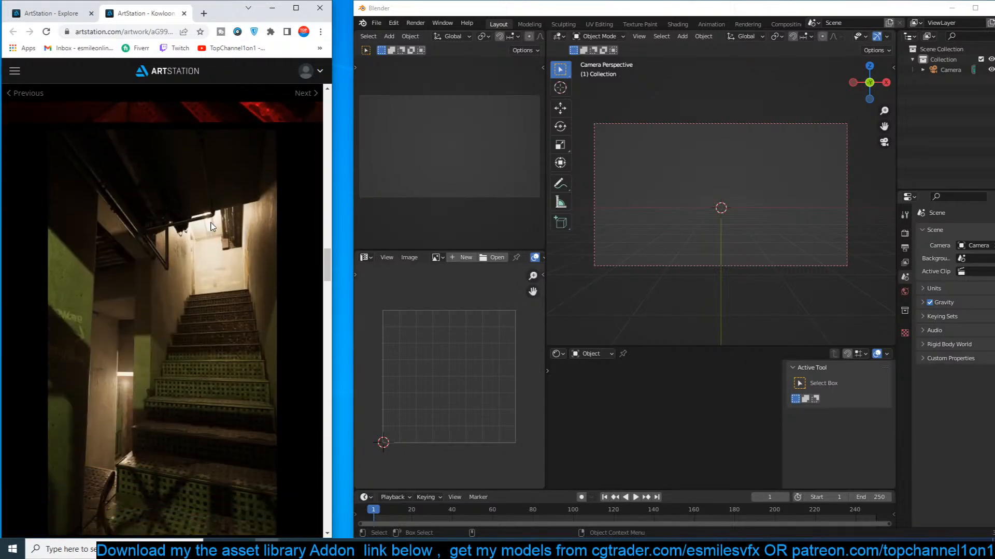
scroll(211, 227, down, 3)
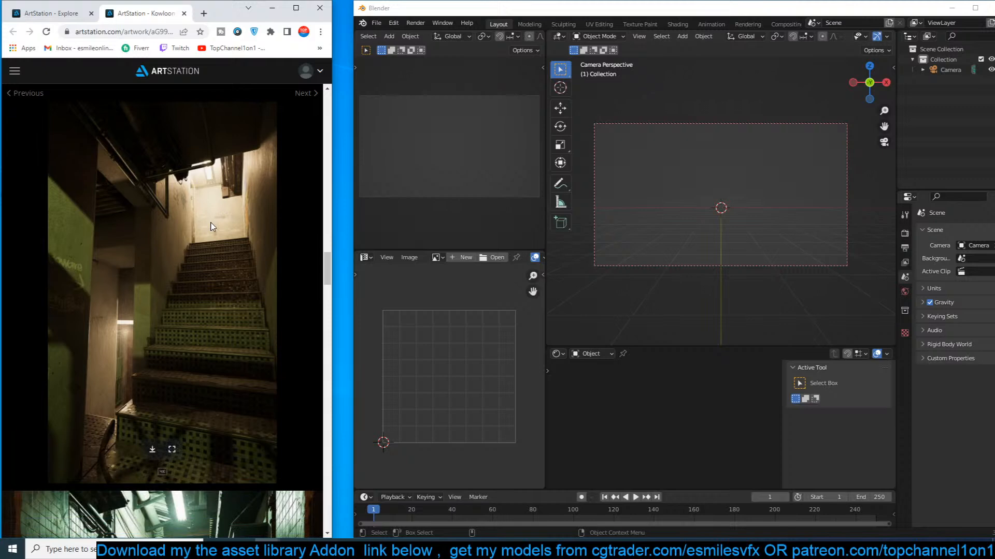
scroll(134, 437, down, 6)
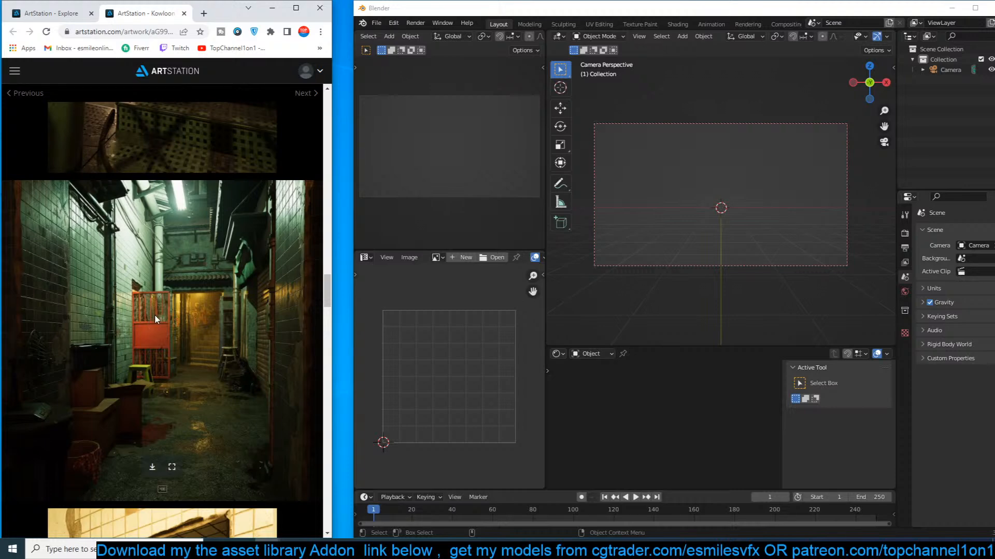
Add a plane at the scene origin, enlarge it, and stretch it along Y in top view.
click(638, 219)
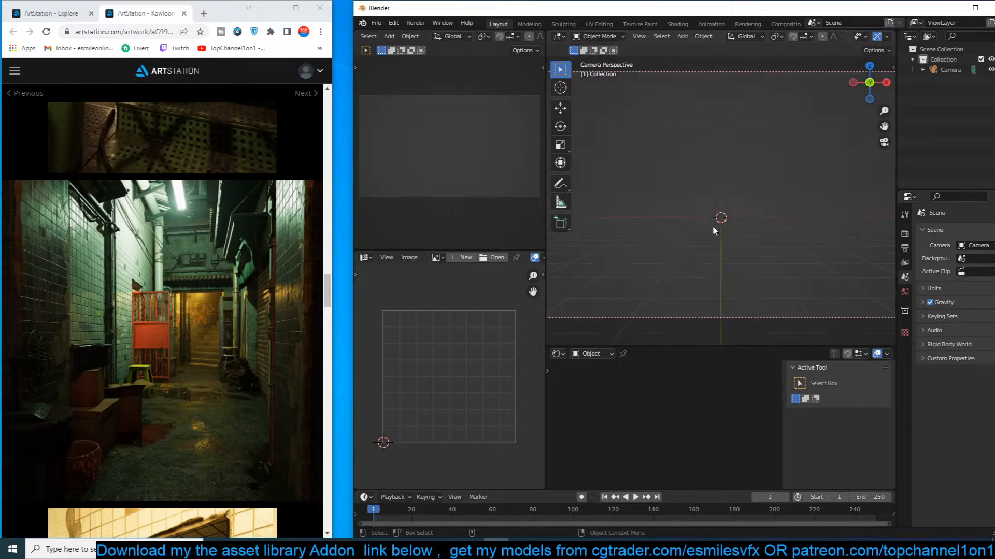
key(shift+a)
click(752, 224)
key(s)
click(818, 228)
key(KP_7)
key(s)
key(y)
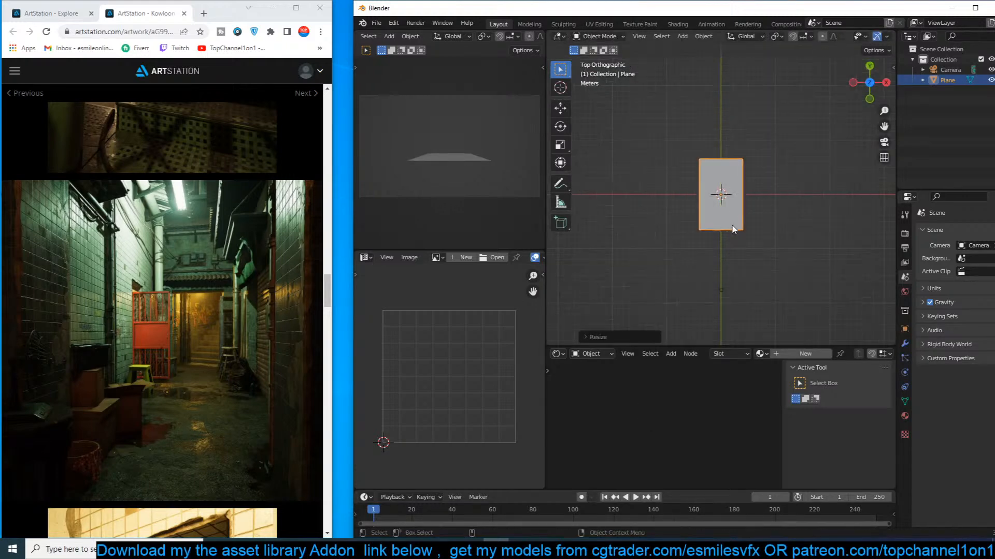
click(785, 241)
scroll(203, 278, down, 4)
scroll(203, 278, up, 3)
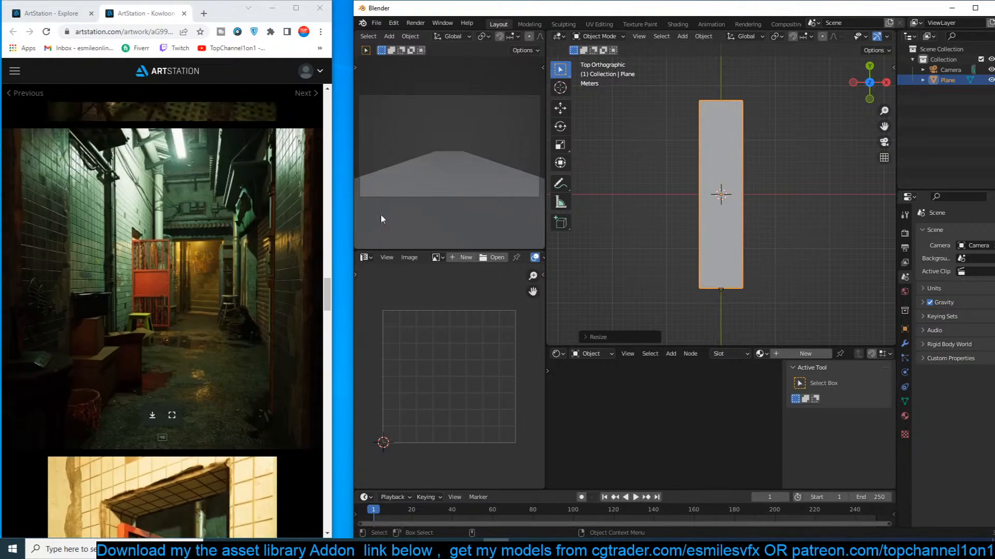
Set the render resolution to 1301 × 1600 px and widen the ground plane along X.
click(905, 247)
drag(975, 255, 952, 243)
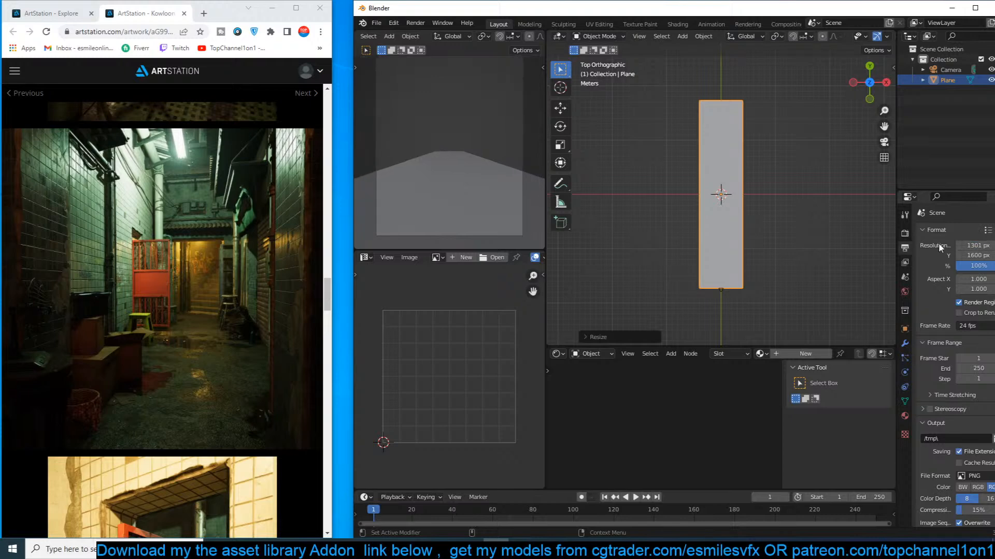
key(s)
key(x)
click(768, 217)
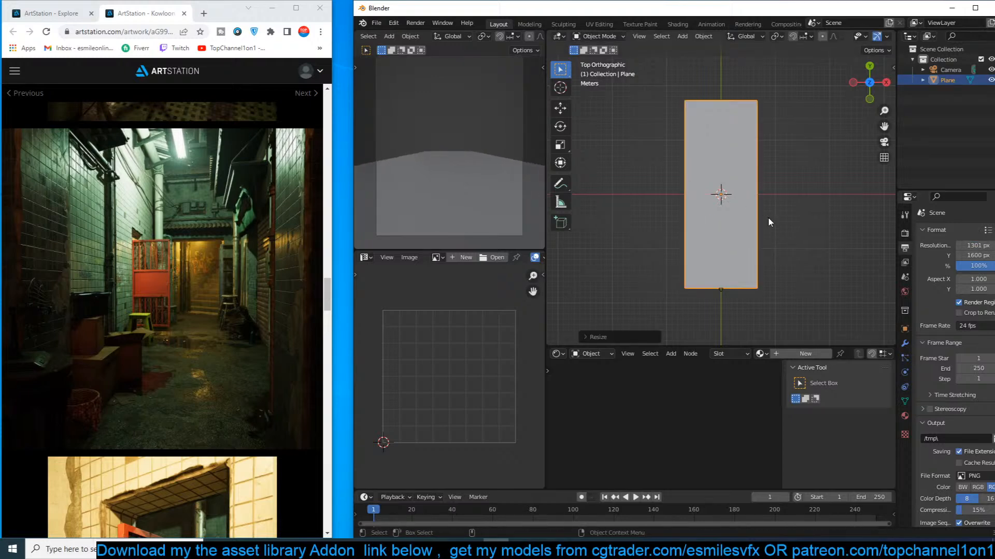
Search all objects in the asset library for road and add the walled street road asset to the scene.
key(n)
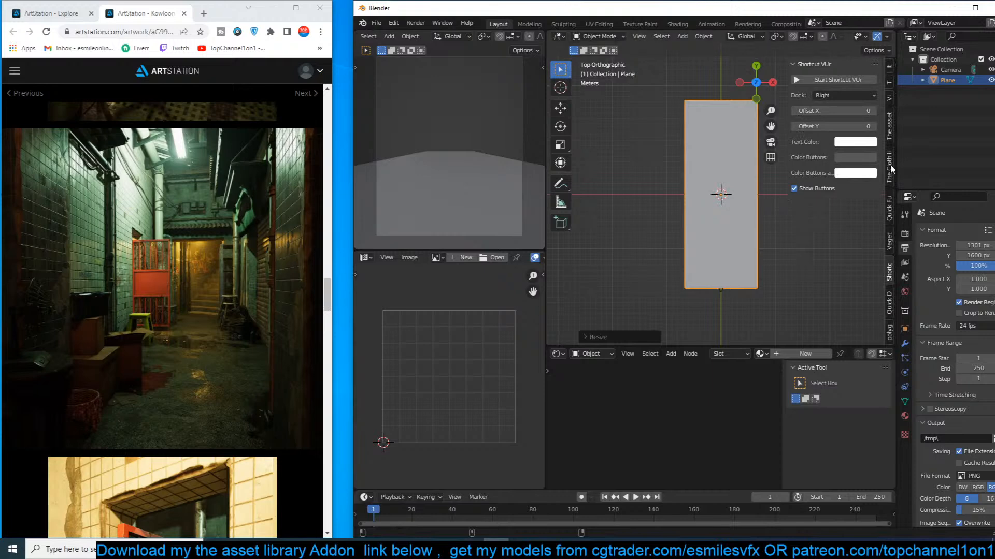
click(889, 130)
click(834, 105)
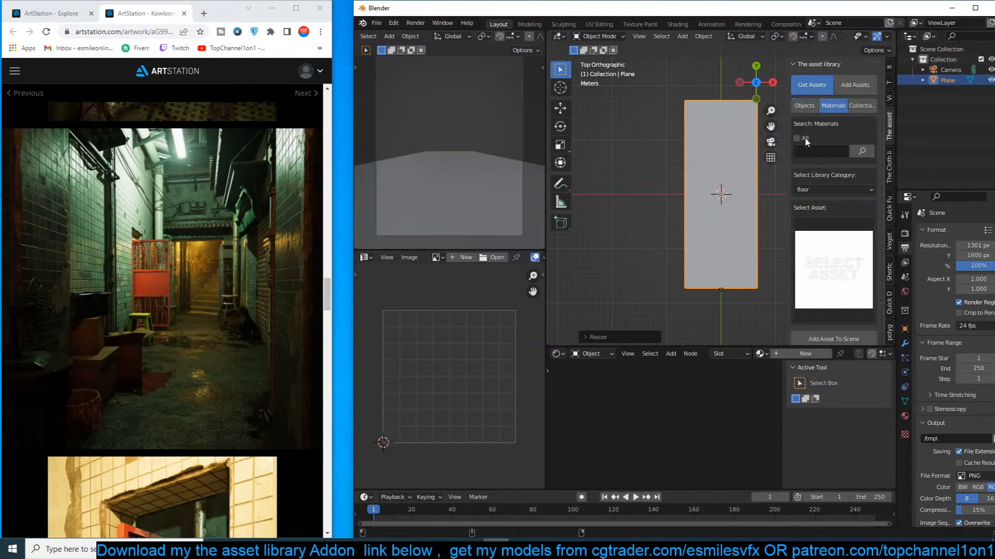
click(806, 104)
text(roo)
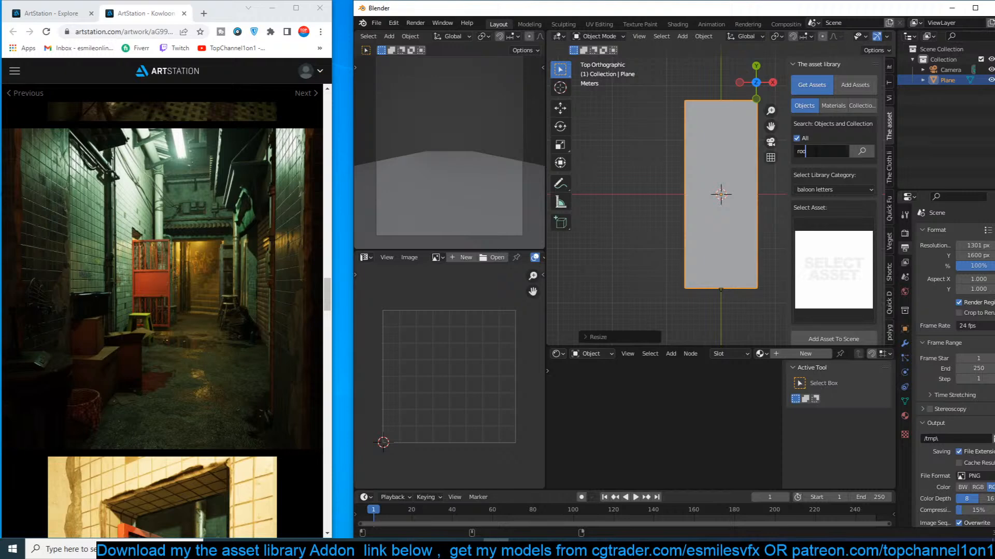
text(d)
key(Return)
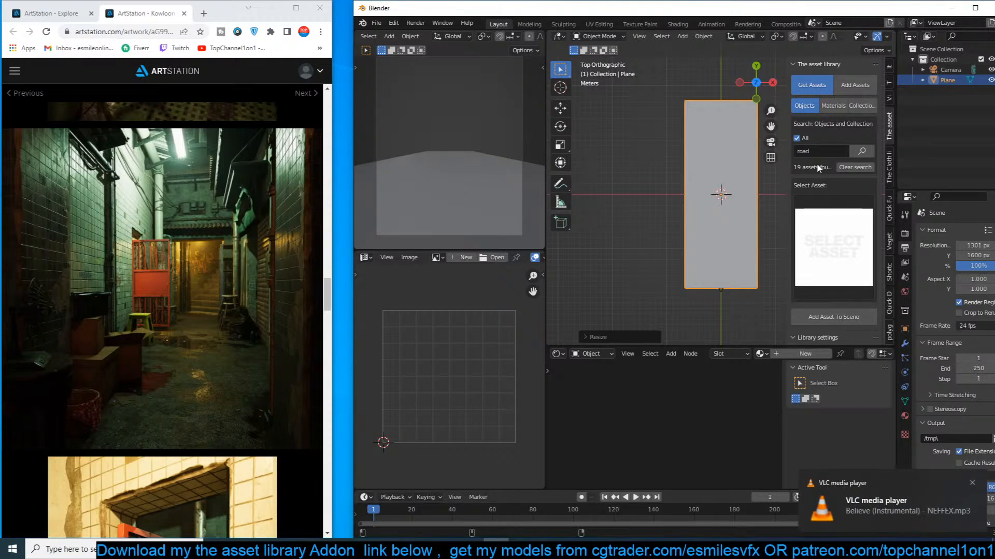
click(833, 218)
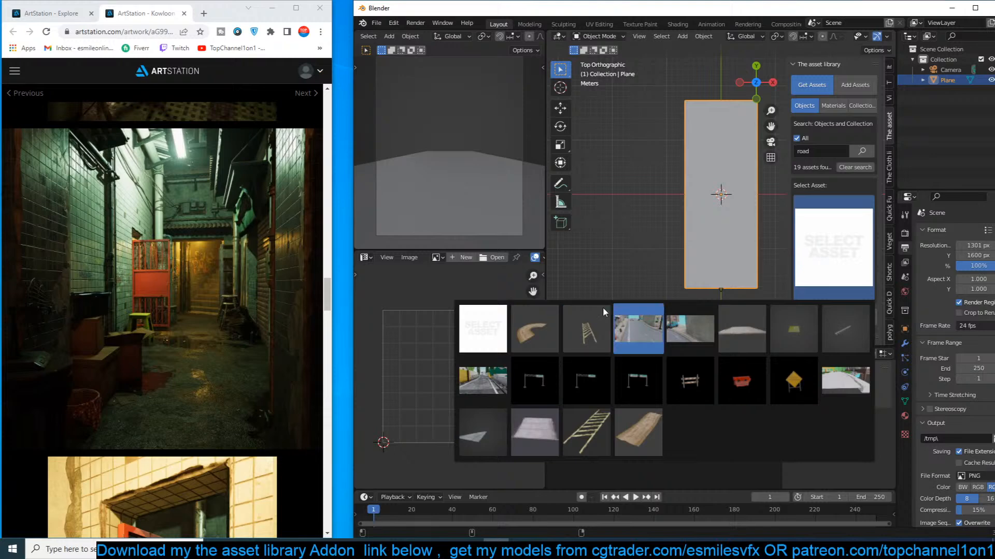
click(481, 374)
click(831, 313)
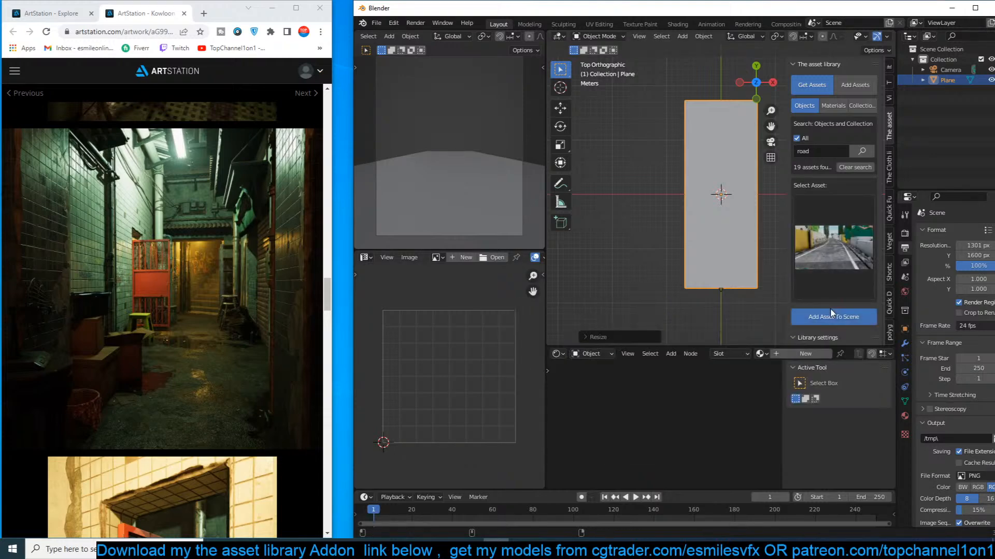
scroll(666, 185, down, 6)
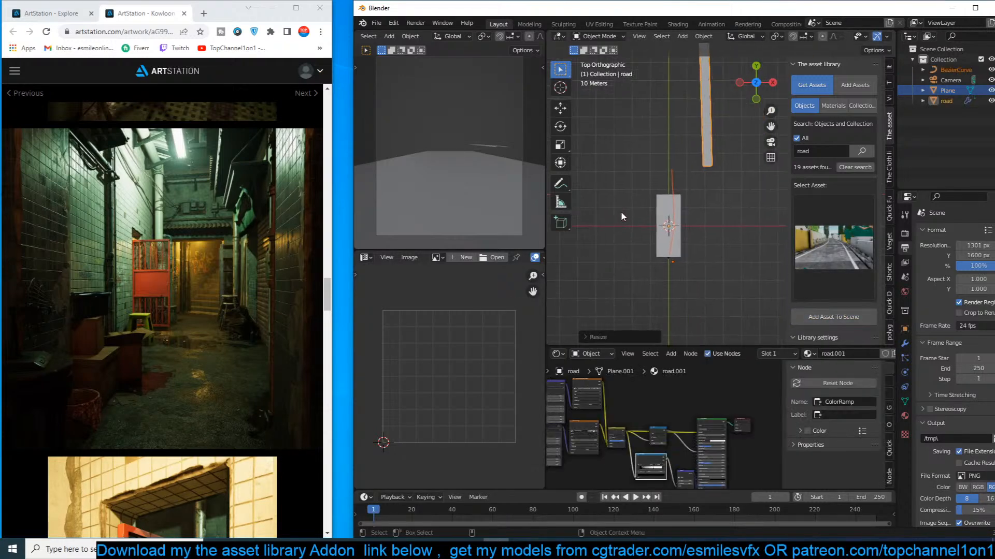
Remove the road's Mirror and Curve modifiers, keeping the Array, and rotate the road 90 degrees.
click(709, 158)
click(904, 343)
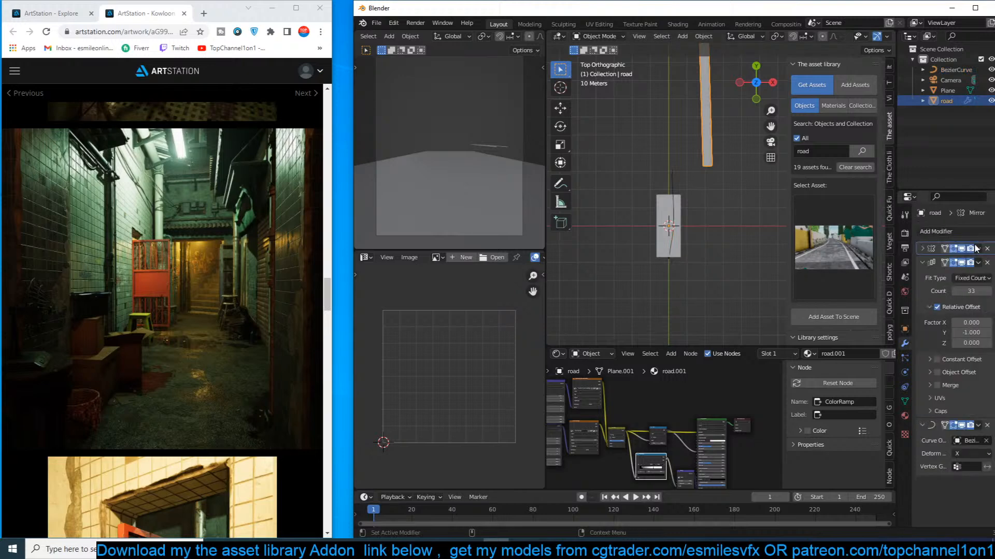
click(987, 249)
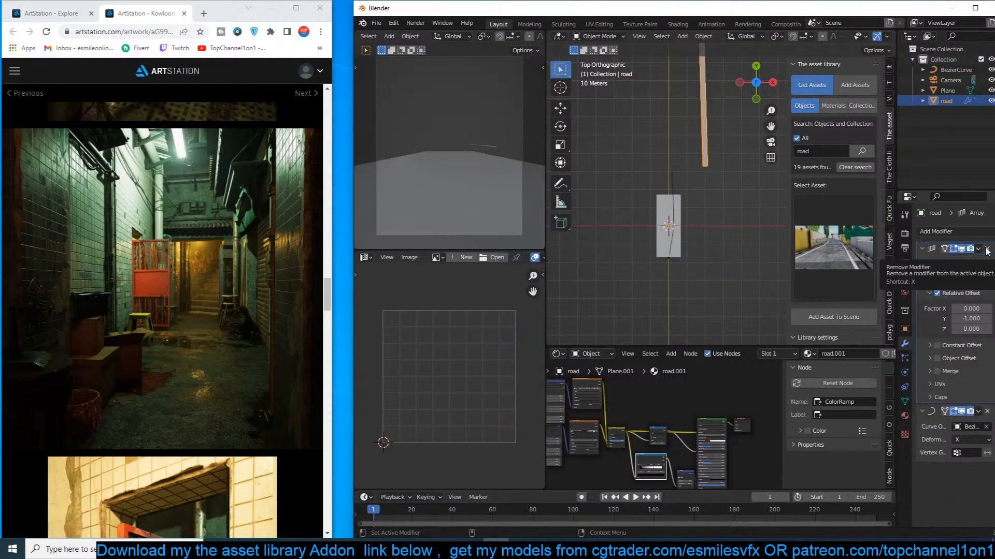
click(986, 411)
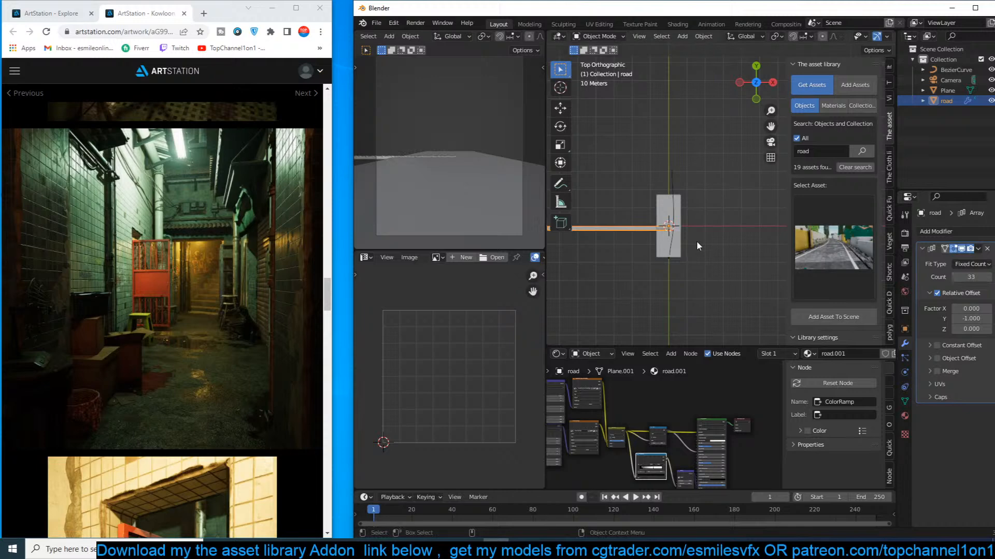
text(r90)
key(Return)
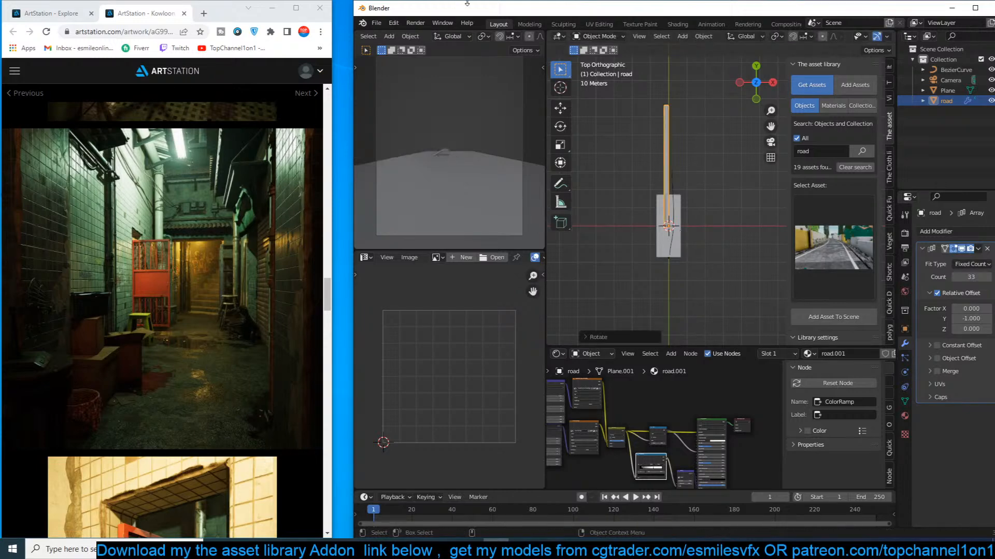
Switch the small camera view to material preview shading and delete the ground plane.
scroll(514, 37, down, 5)
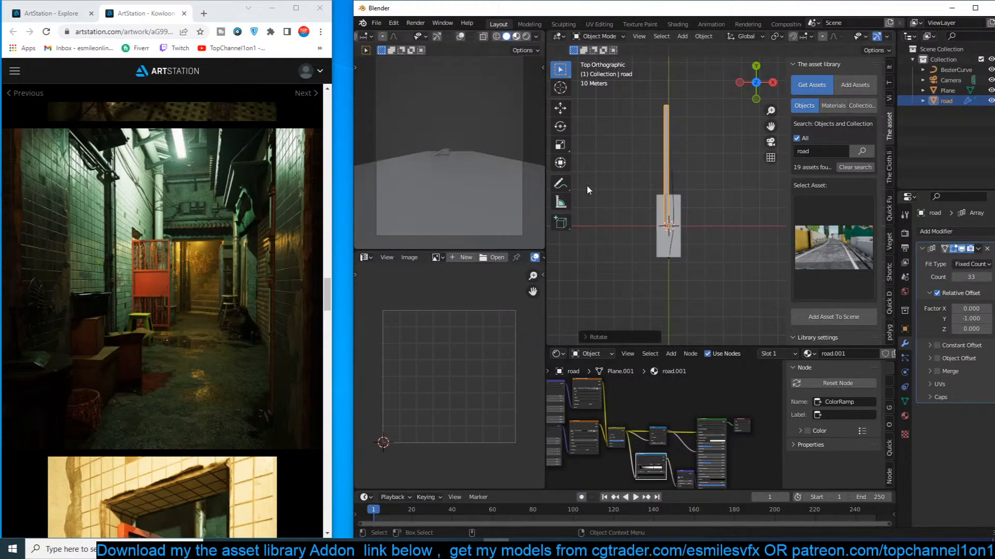
scroll(660, 201, up, 5)
click(618, 225)
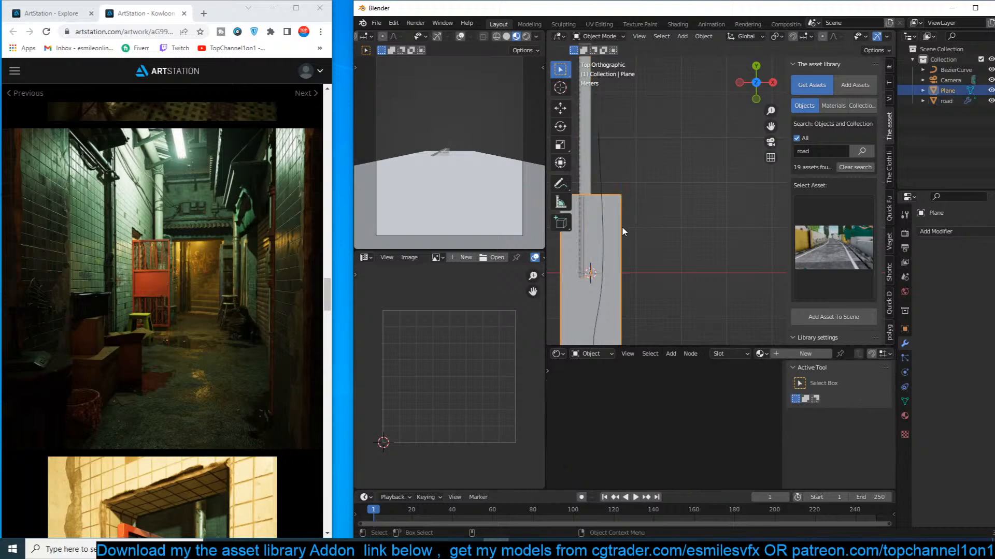
shift+middle_drag(622, 226, 684, 191)
key(Delete)
Move the road half in front of the camera beside the Y axis and add a Mirror modifier on X.
click(642, 151)
key(g)
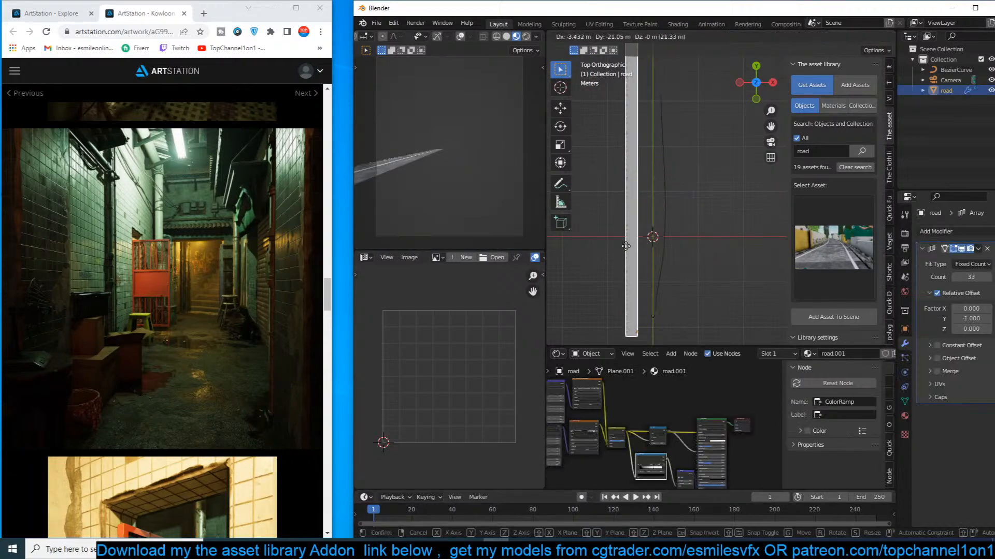
click(639, 238)
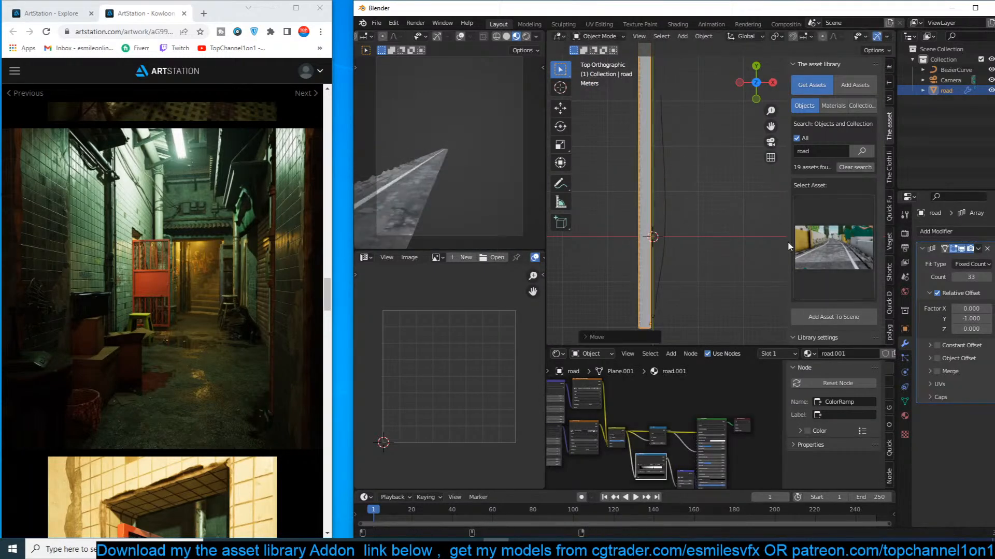
shift+middle_drag(706, 227, 701, 207)
click(929, 232)
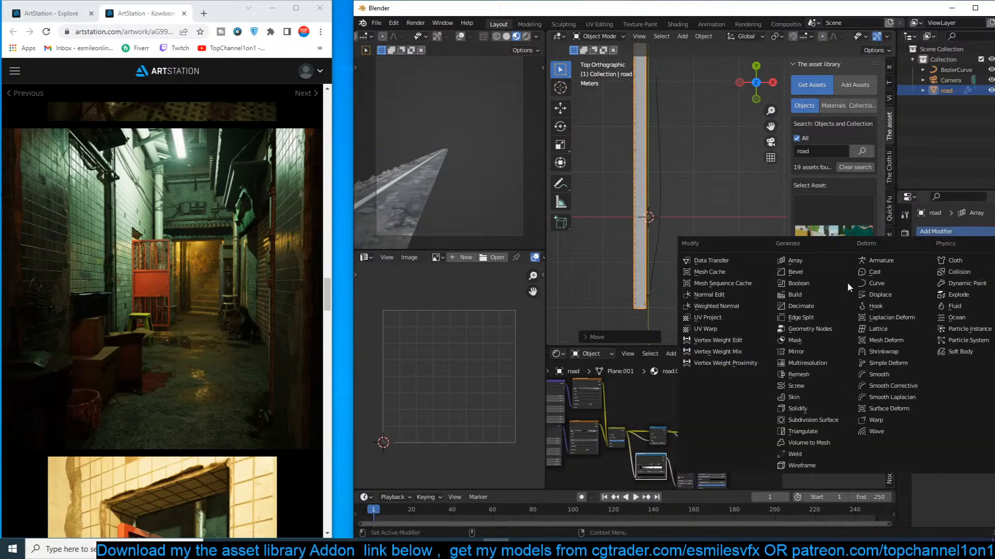
click(797, 351)
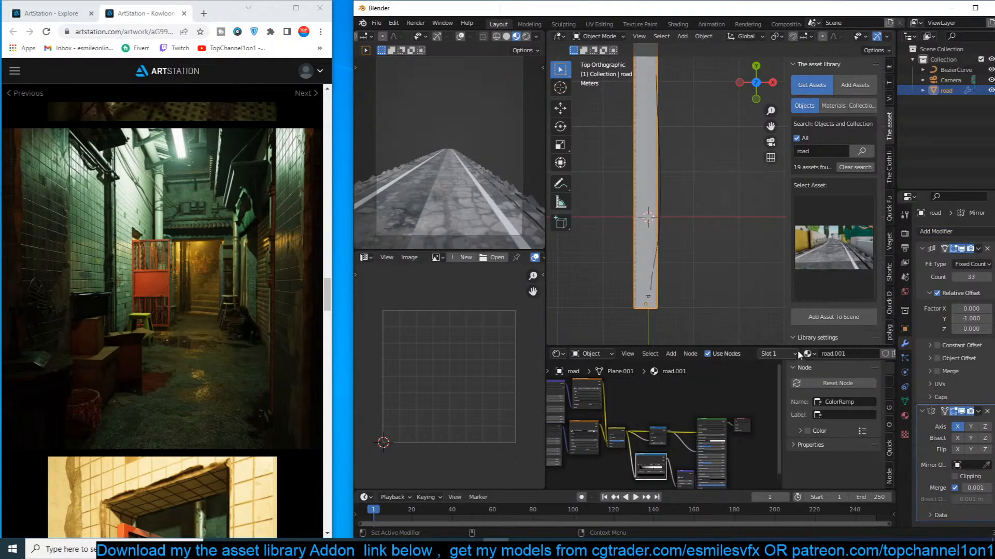
Widen the properties area, fit the Blender window on screen, and place the road's Mirror modifier above its Array.
click(921, 248)
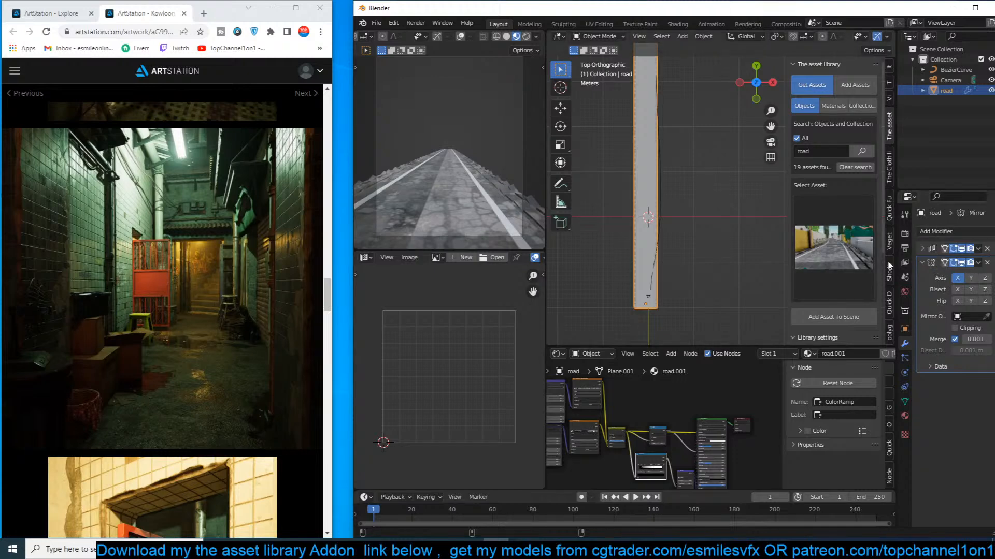
drag(893, 260, 862, 261)
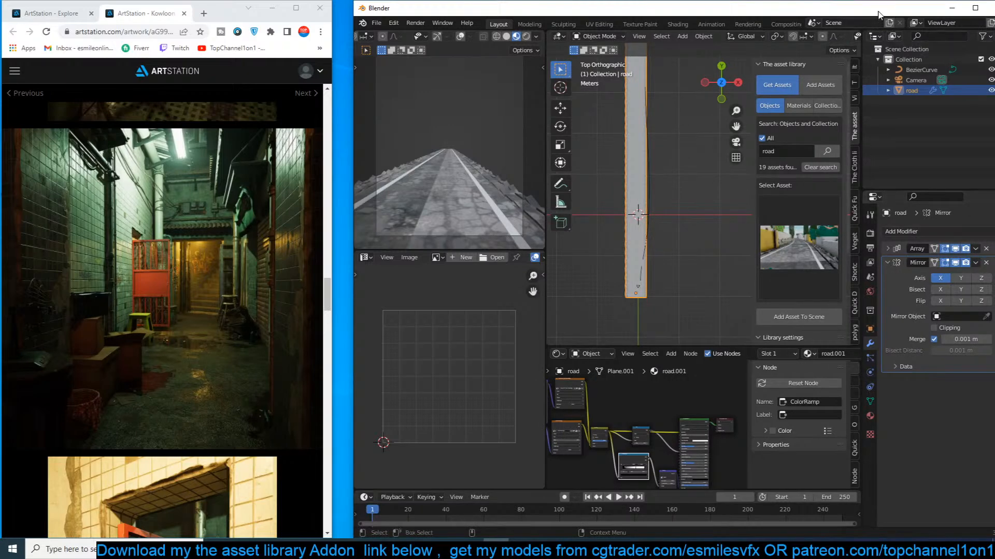
drag(881, 12, 859, 12)
drag(980, 262, 983, 235)
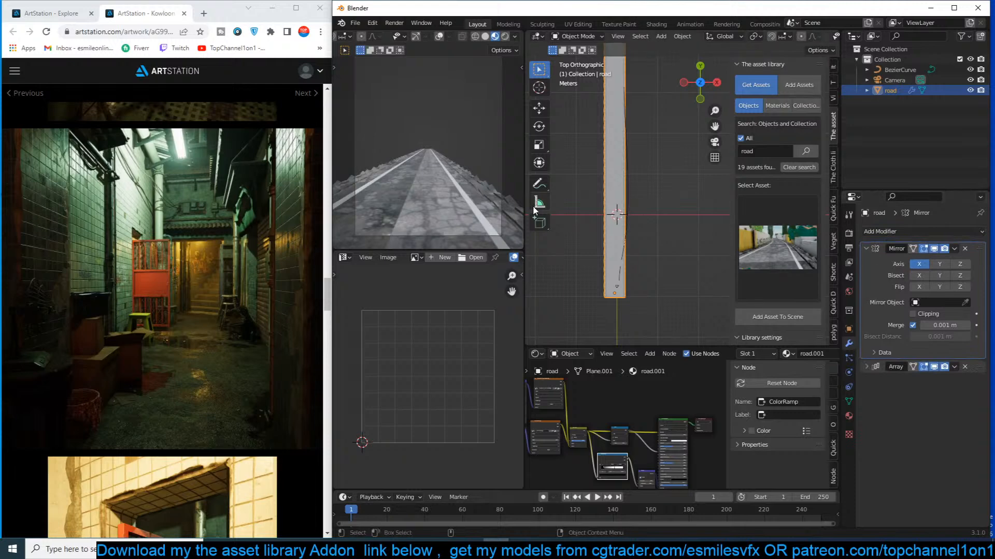
Scale the mirrored road wider along X and bring its near end into view.
scroll(592, 207, up, 3)
key(s)
key(x)
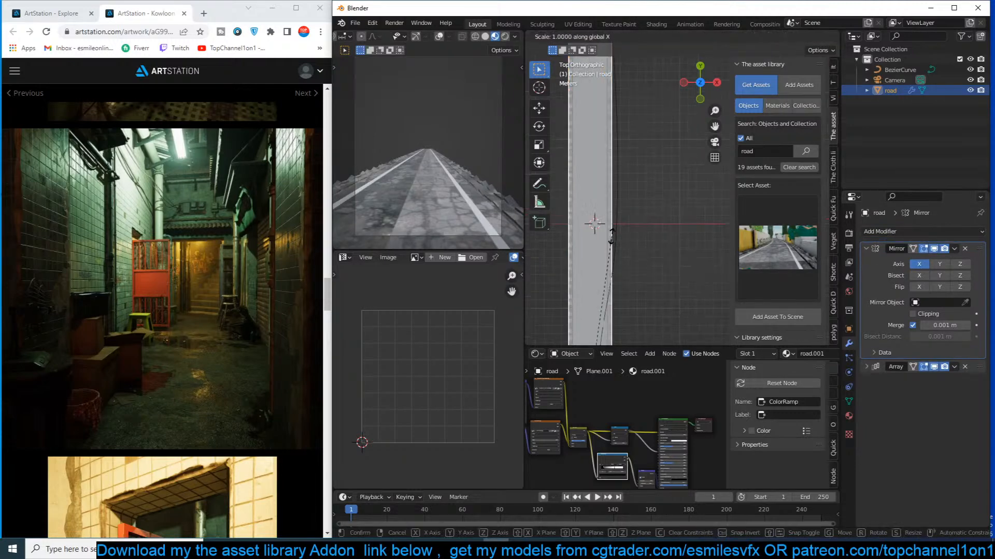
click(646, 235)
key(KP_Decimal)
shift+middle_drag(670, 251, 701, 166)
Preview the texture nodes of the road material one by one, ending on the Principled BSDF output.
scroll(609, 183, up, 3)
scroll(647, 182, up, 3)
scroll(668, 409, up, 3)
middle_drag(668, 408, 694, 391)
scroll(693, 391, up, 4)
middle_drag(608, 402, 684, 413)
middle_drag(596, 408, 654, 440)
ctrl+shift+click(616, 404)
scroll(626, 386, up, 1)
scroll(636, 420, down, 3)
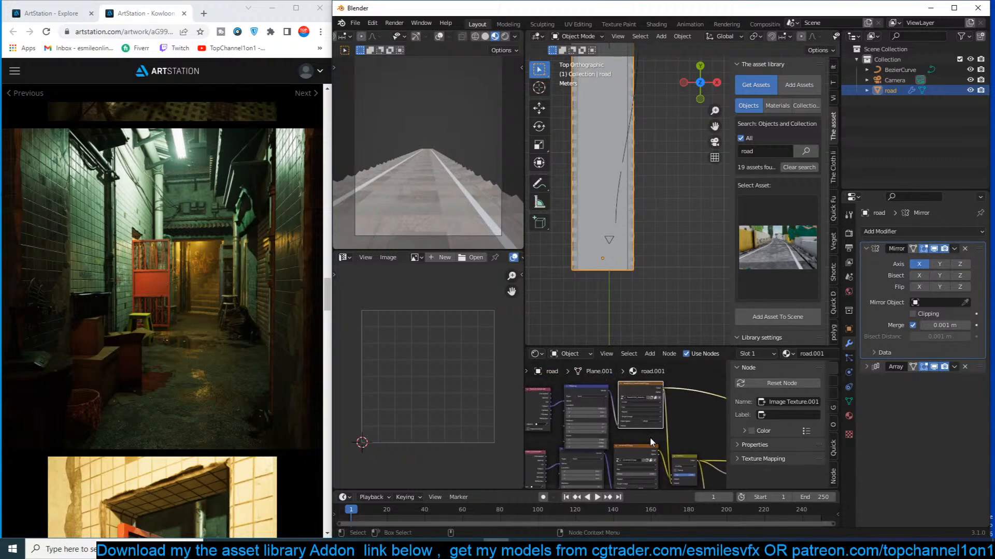
ctrl+shift+click(595, 394)
ctrl+shift+click(638, 384)
middle_drag(675, 411, 606, 403)
middle_drag(681, 436, 617, 424)
ctrl+shift+click(702, 428)
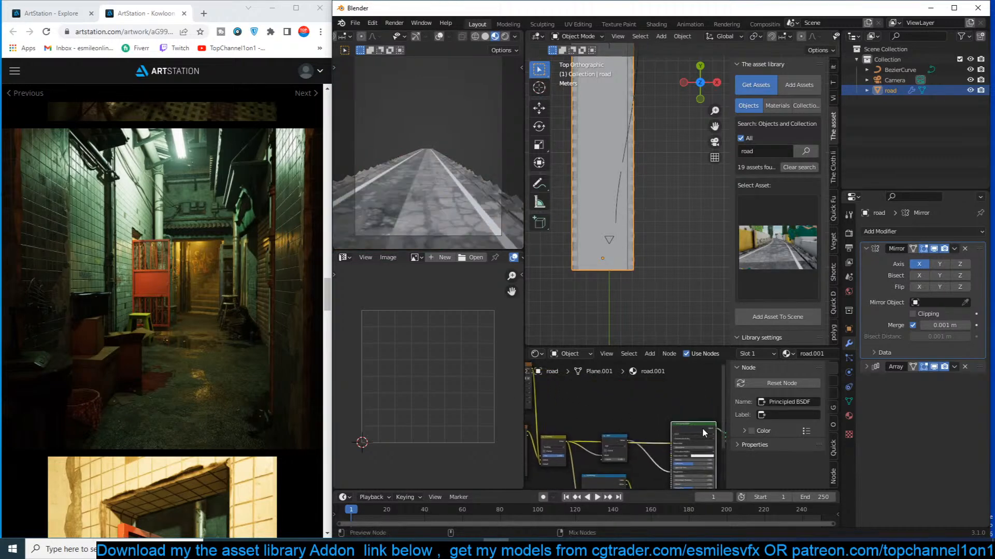
Remove the extra Material.009 slot from the road, keeping road.001 as its only material.
scroll(613, 261, up, 3)
key(Tab)
middle_drag(646, 229, 628, 241)
key(3)
click(633, 243)
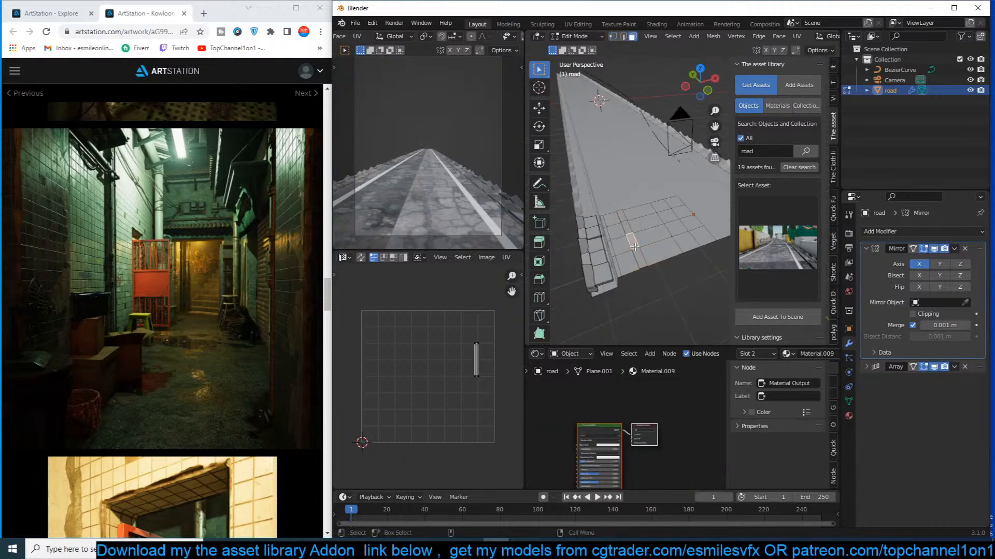
key(ctrl+l)
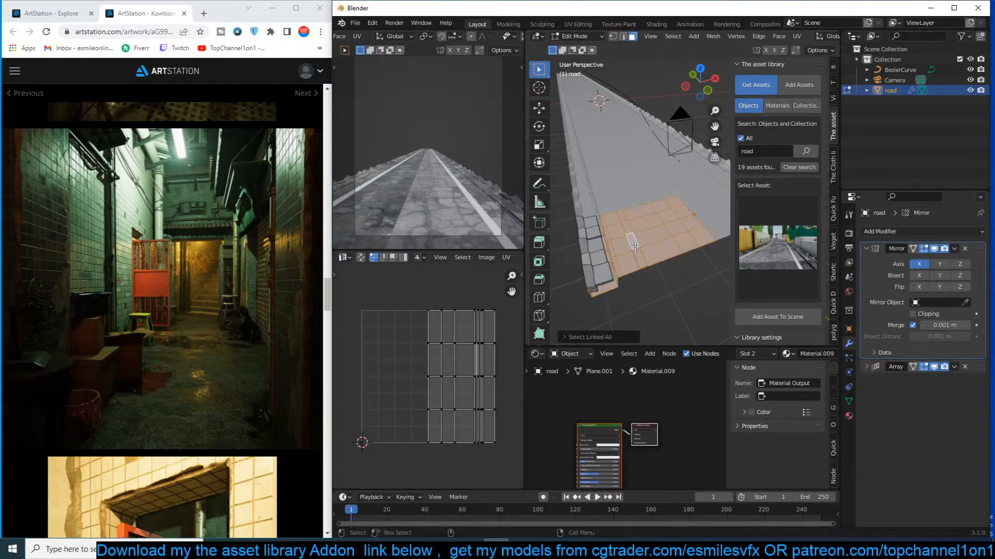
alt+click(624, 219)
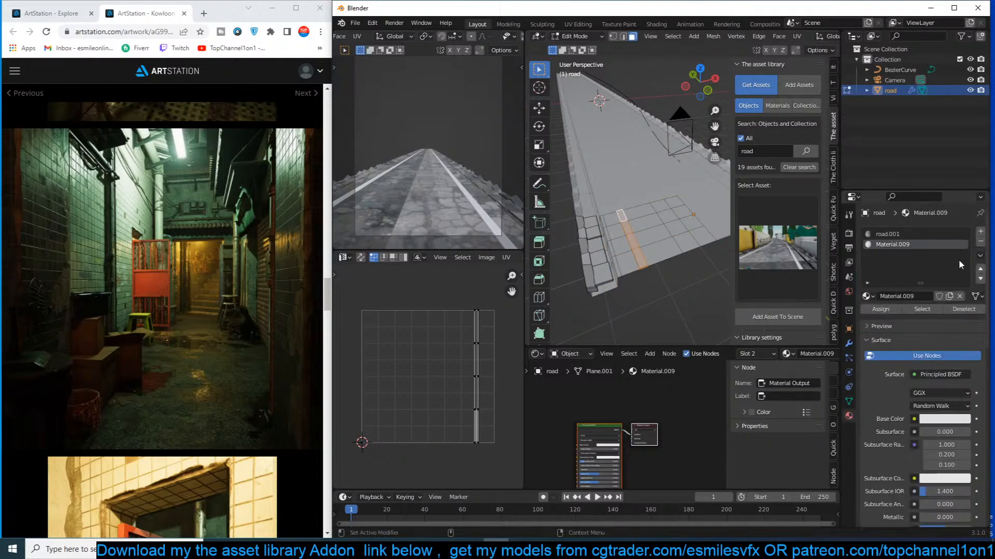
click(980, 241)
key(Tab)
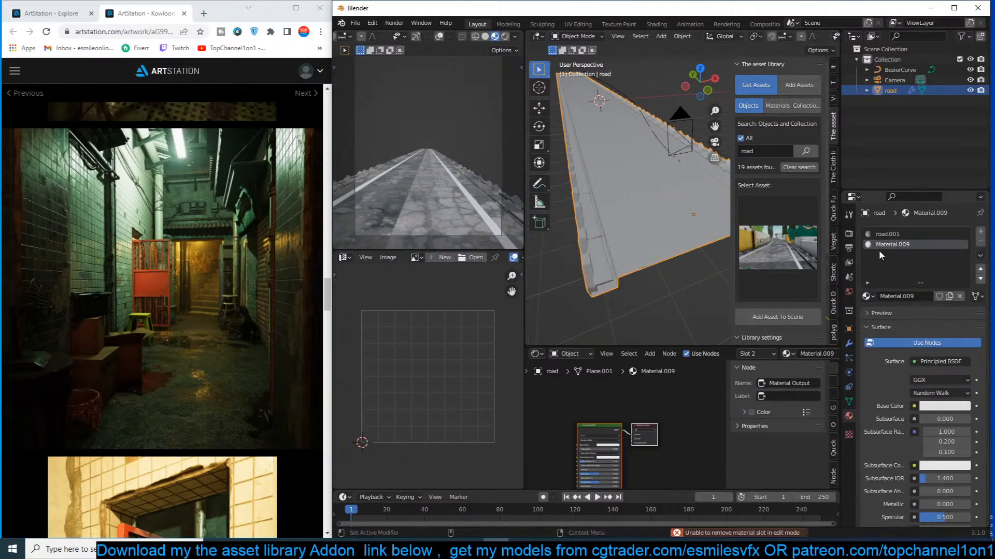
click(980, 242)
Inspect the road's curb mesh, its surface and its texture nodes from several distances.
middle_drag(630, 254, 663, 235)
key(Tab)
scroll(662, 235, up, 3)
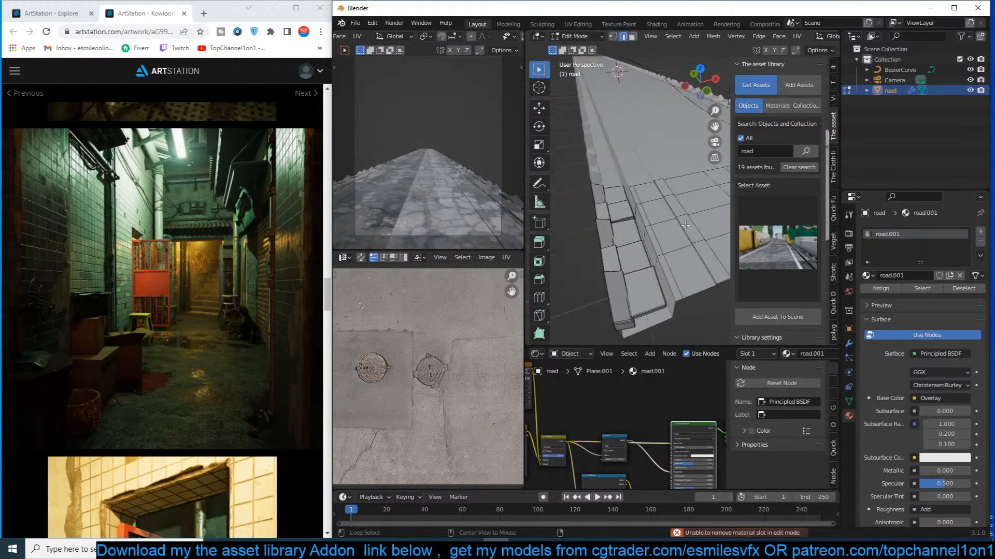
key(Tab)
middle_drag(690, 231, 641, 246)
scroll(645, 421, down, 3)
scroll(648, 424, up, 3)
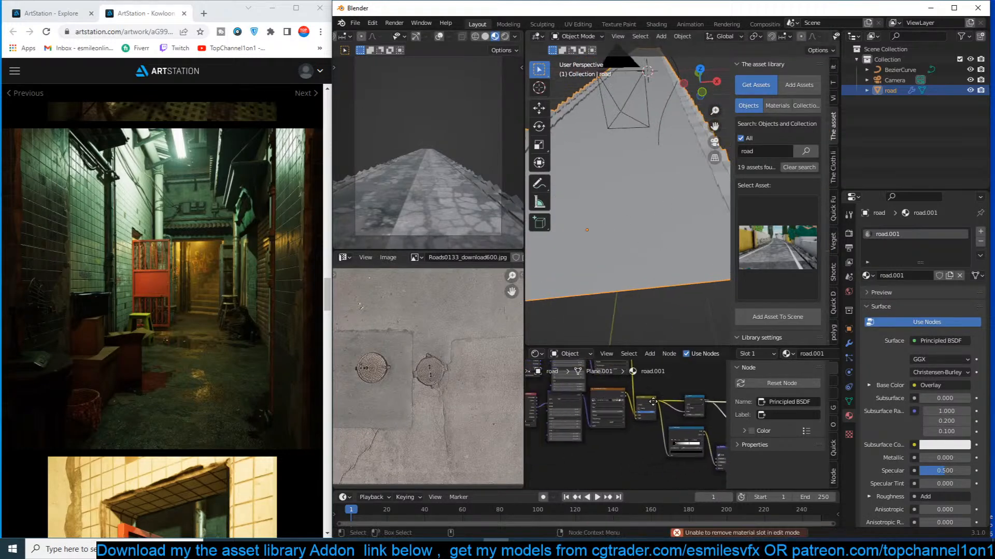
Save the scene as allay2.blend in a new allay2 folder beside the existing allay folder.
key(ctrl+s)
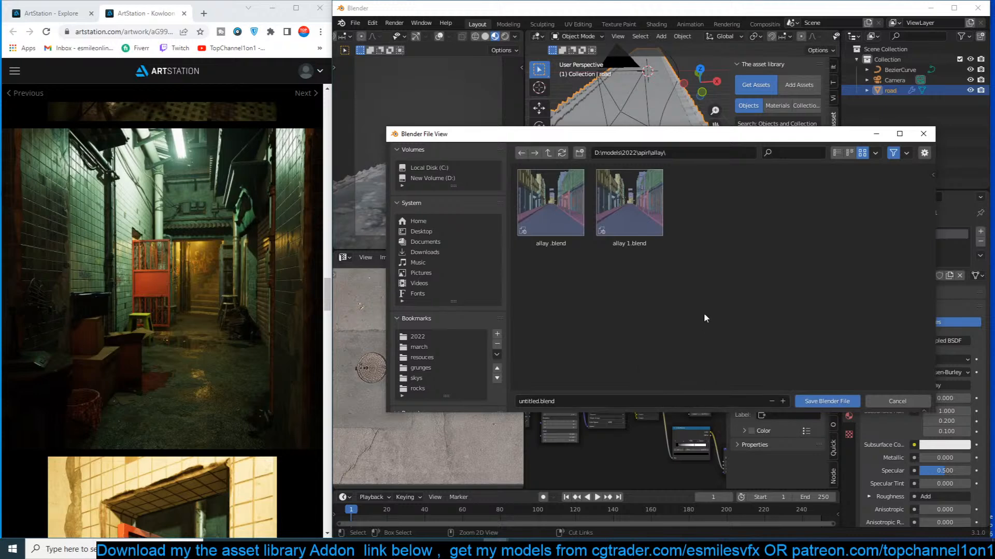
click(549, 153)
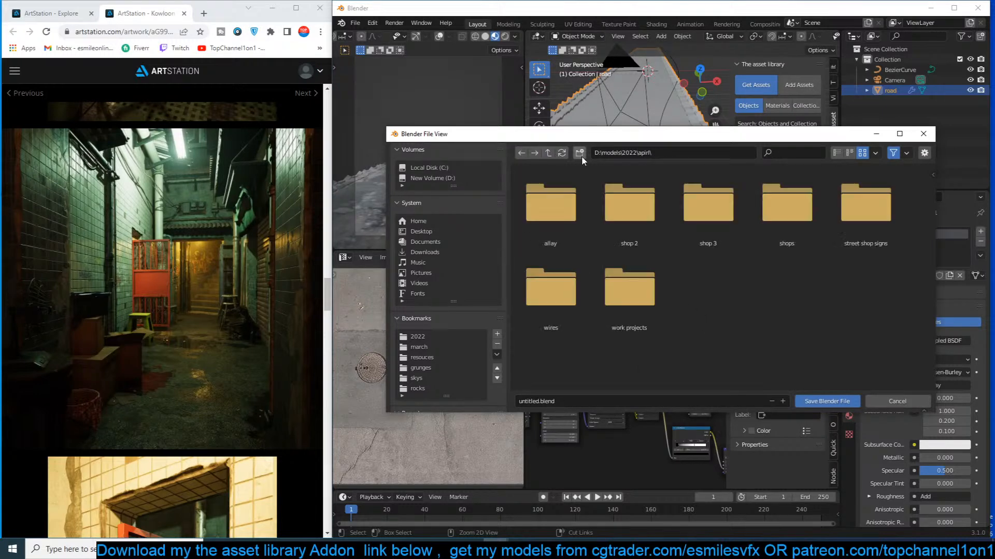
click(581, 154)
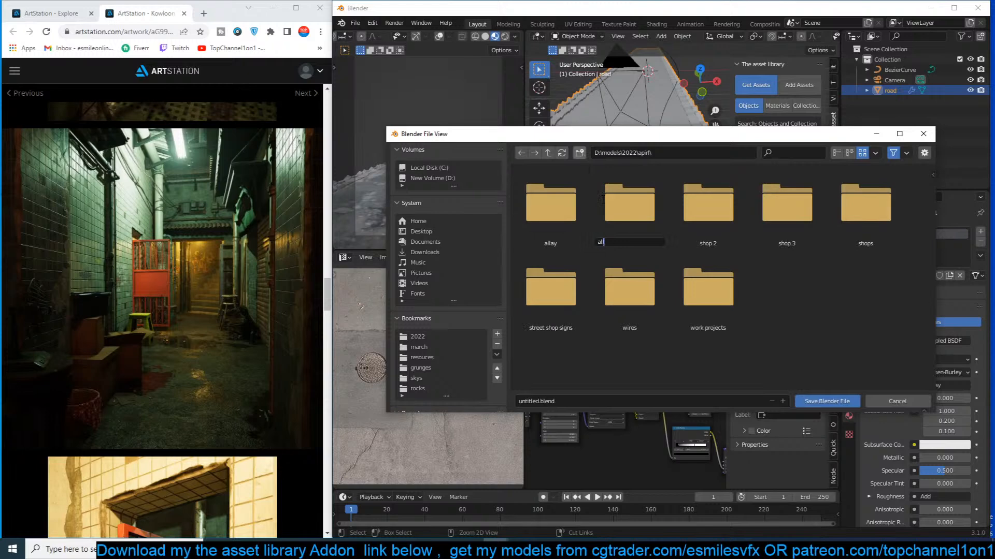
key(Return)
double_click(632, 204)
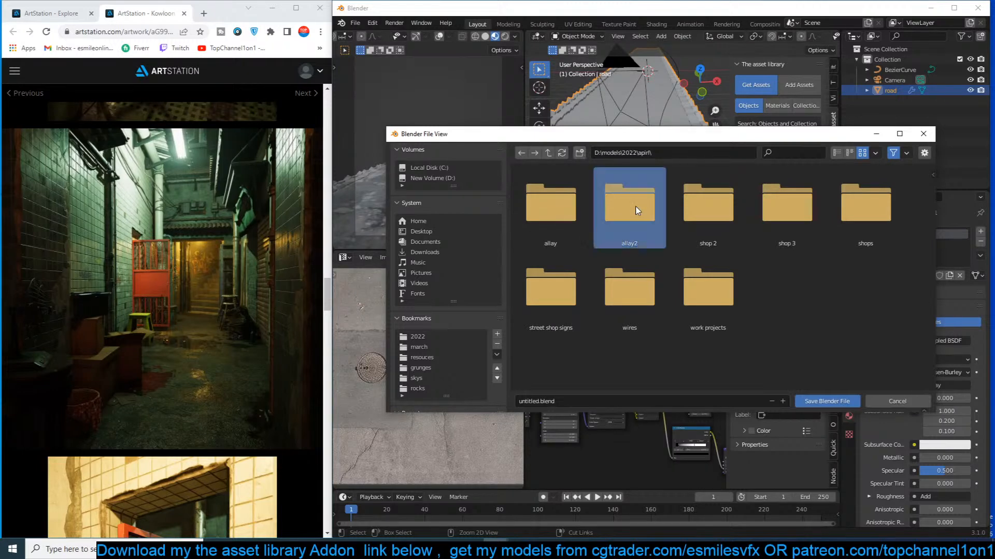
click(624, 401)
text(allay2)
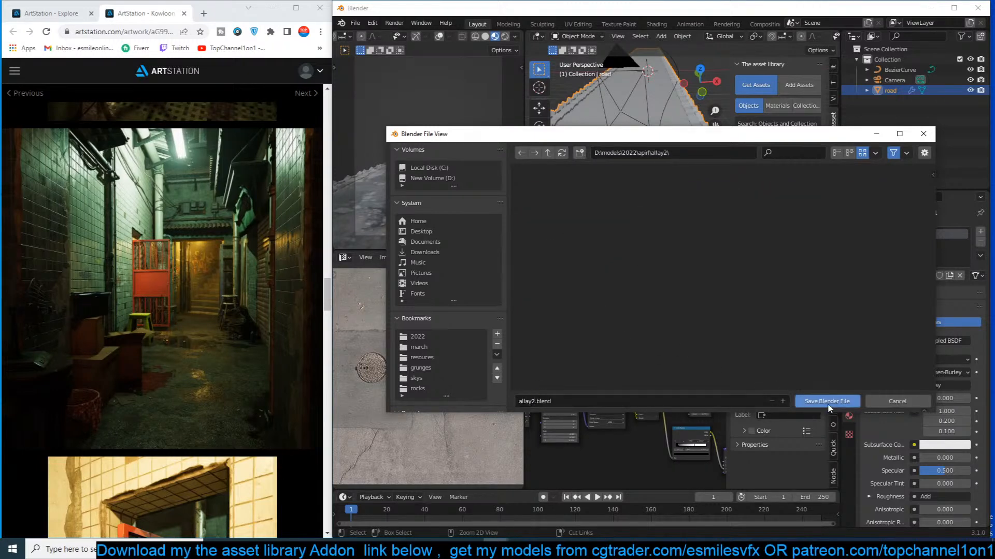
click(828, 404)
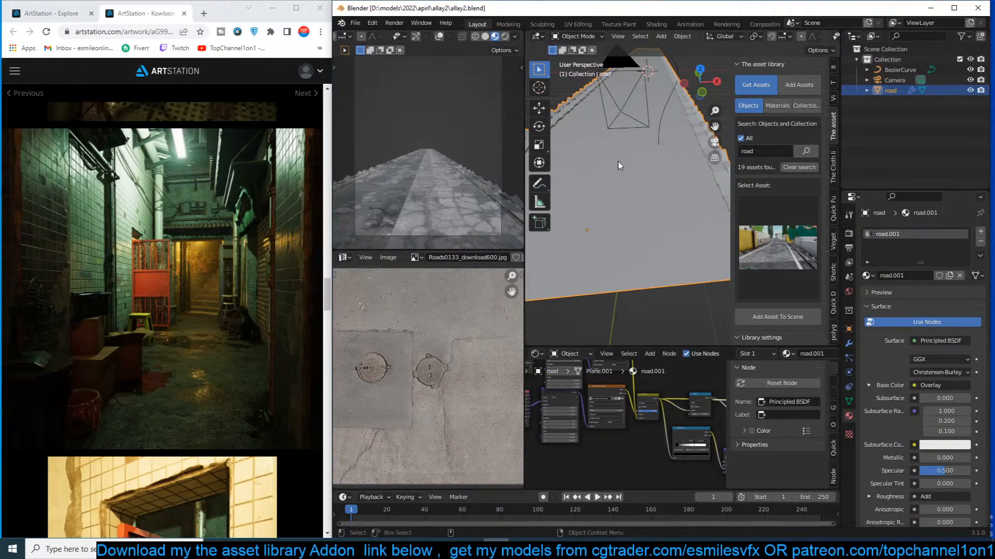
In front view, move the outermost curb vertices of the road outward along X to stretch its edge.
key(n)
middle_drag(651, 217, 714, 267)
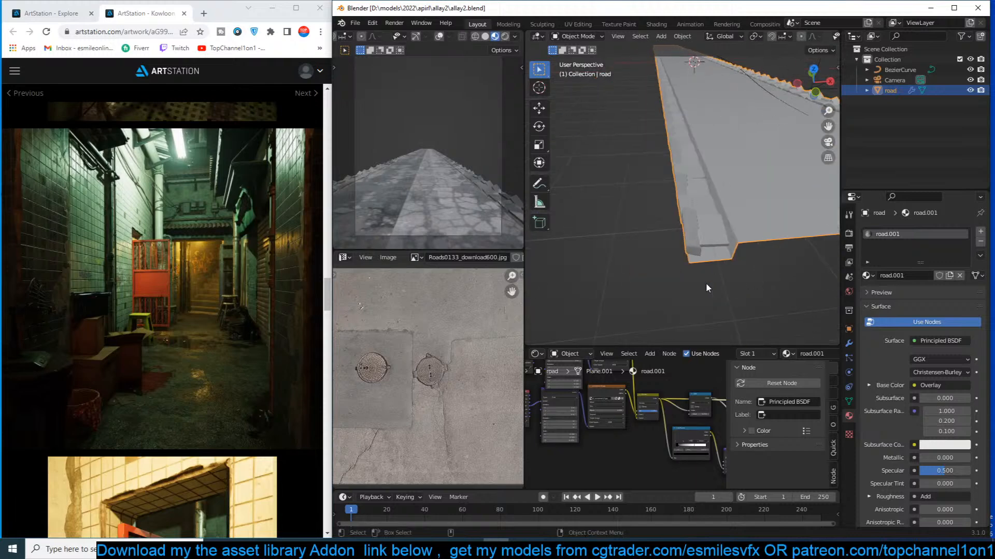
key(KP_1)
key(Tab)
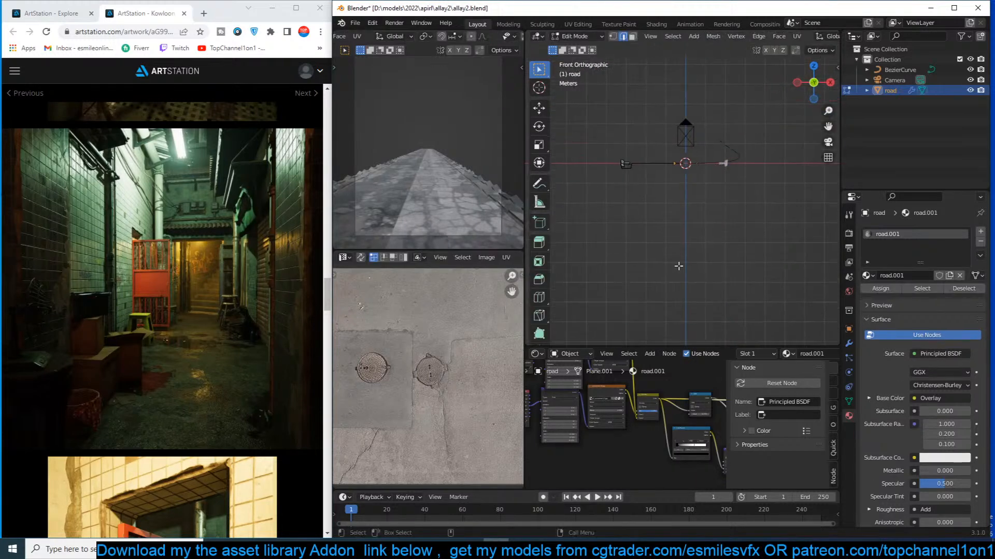
scroll(635, 186, up, 5)
shift+middle_drag(640, 184, 714, 220)
drag(661, 131, 635, 180)
click(539, 107)
scroll(650, 175, up, 3)
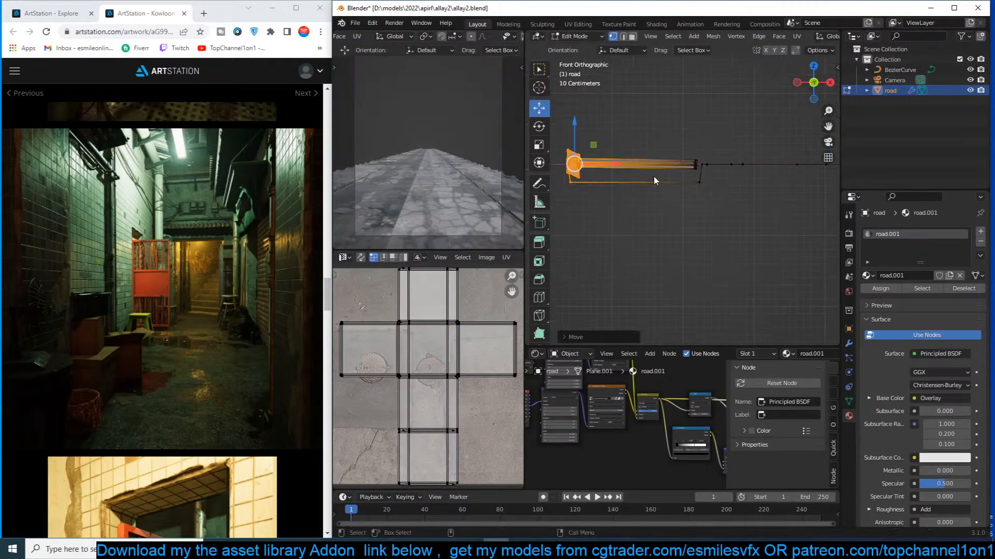
key(Tab)
scroll(669, 157, down, 4)
middle_drag(669, 157, 700, 211)
Select the curb block faces through the mesh in front view and delete them.
key(Tab)
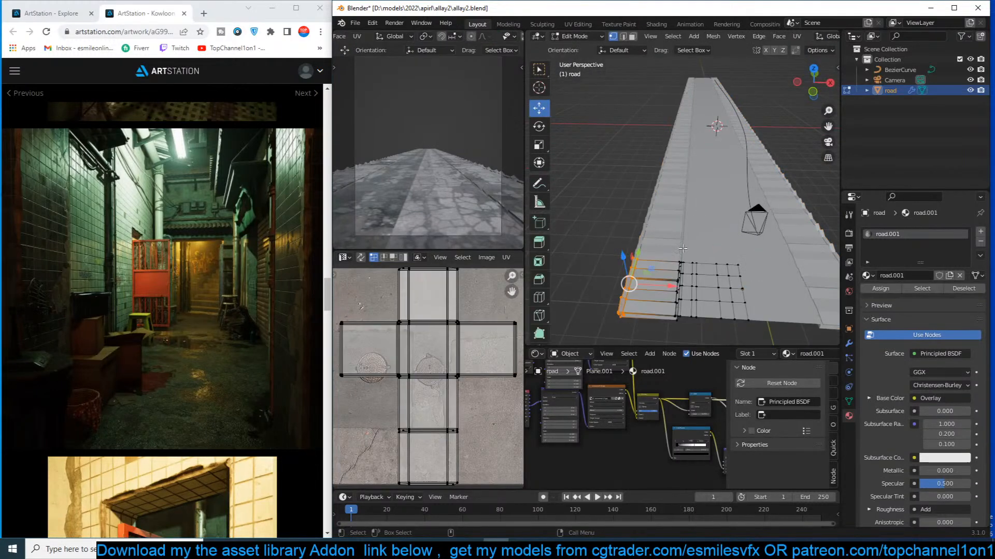
key(KP_3)
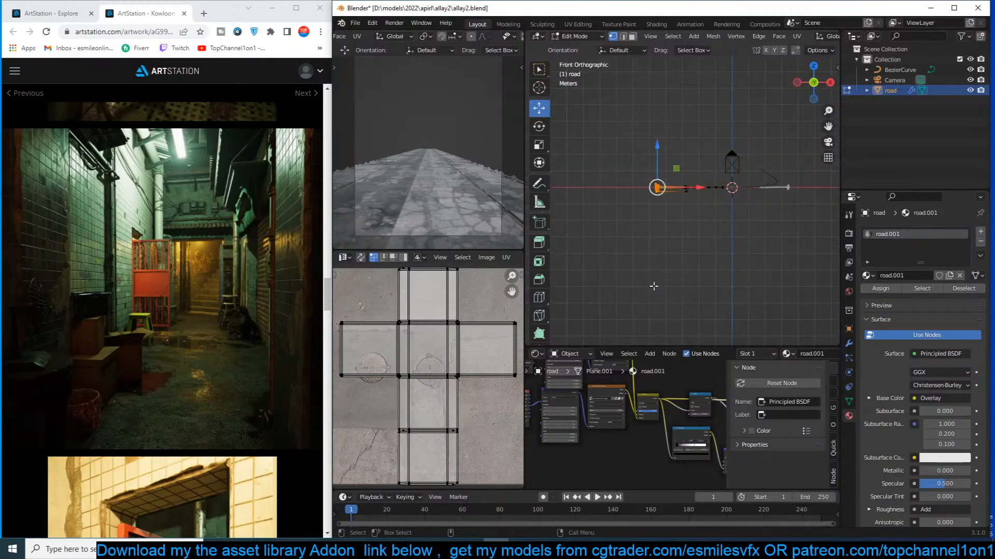
key(KP_1)
key(KP_Decimal)
key(3)
key(alt+z)
shift+middle_drag(739, 204, 653, 223)
drag(667, 137, 710, 242)
drag(589, 170, 642, 231)
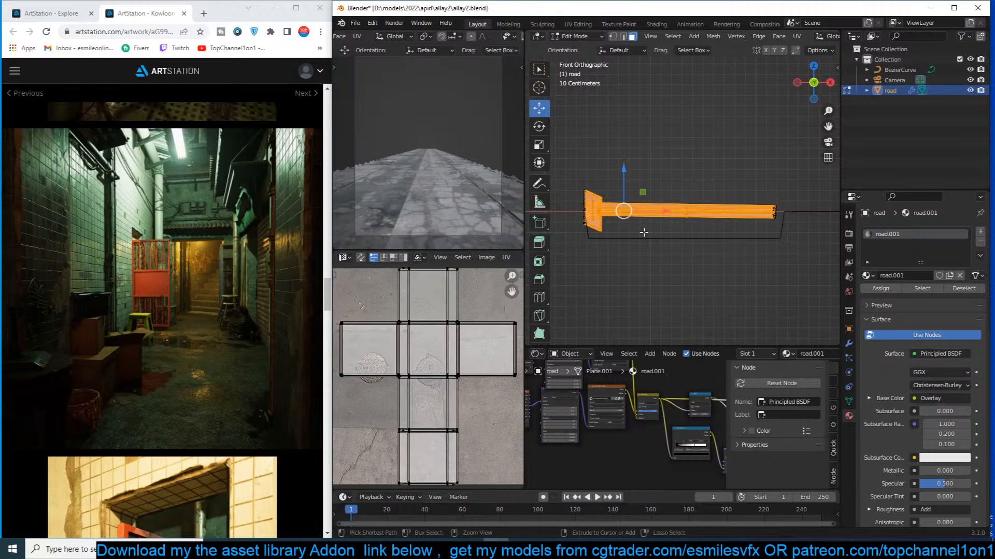
key(x)
click(643, 234)
Remove the sunken lower geometry along the road's outer edge.
key(1)
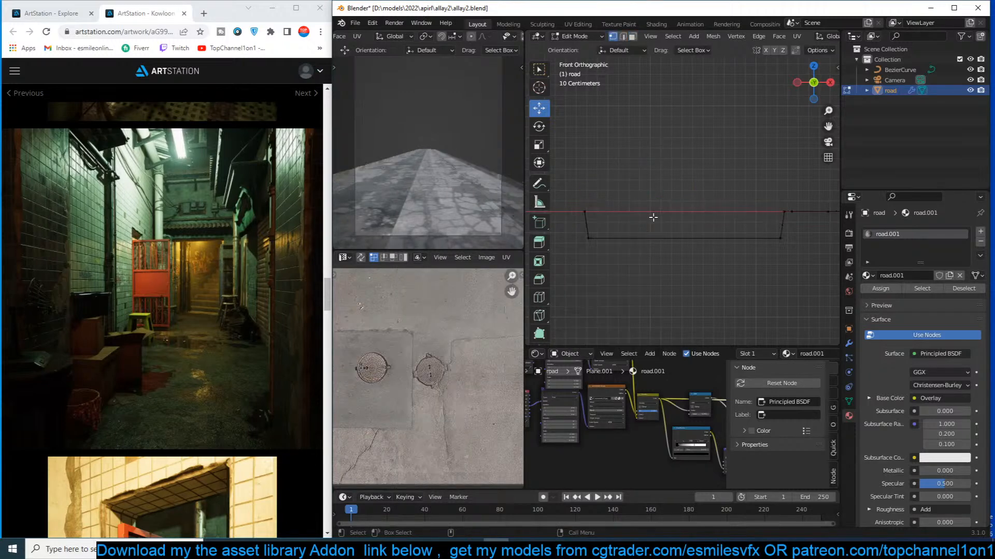
drag(582, 233, 820, 257)
key(2)
middle_drag(820, 257, 716, 258)
key(Tab)
scroll(685, 417, down, 3)
scroll(611, 428, up, 3)
Shift the Location in the Mapping node that feeds the road's overlaid image texture.
middle_drag(602, 433, 611, 445)
scroll(611, 446, up, 3)
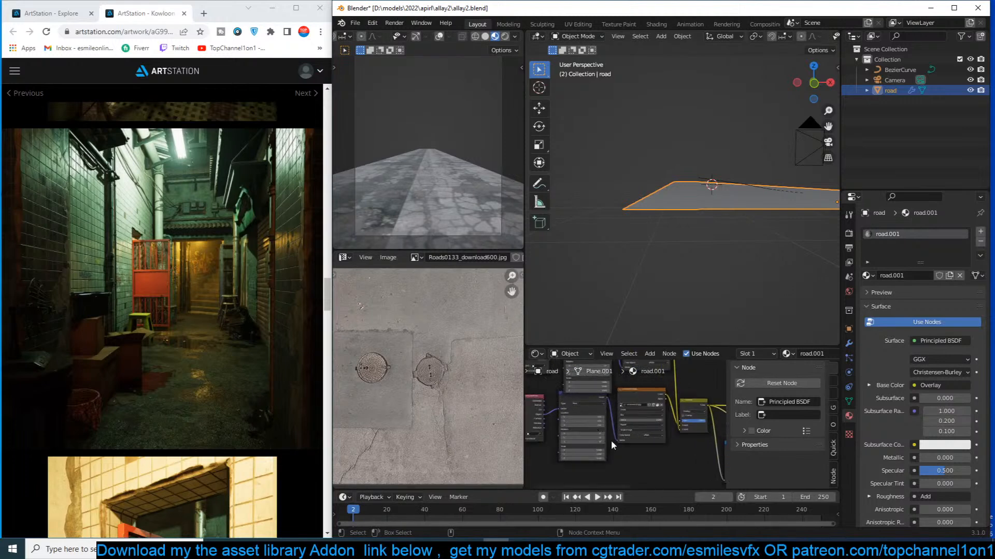
click(590, 456)
drag(600, 461, 605, 467)
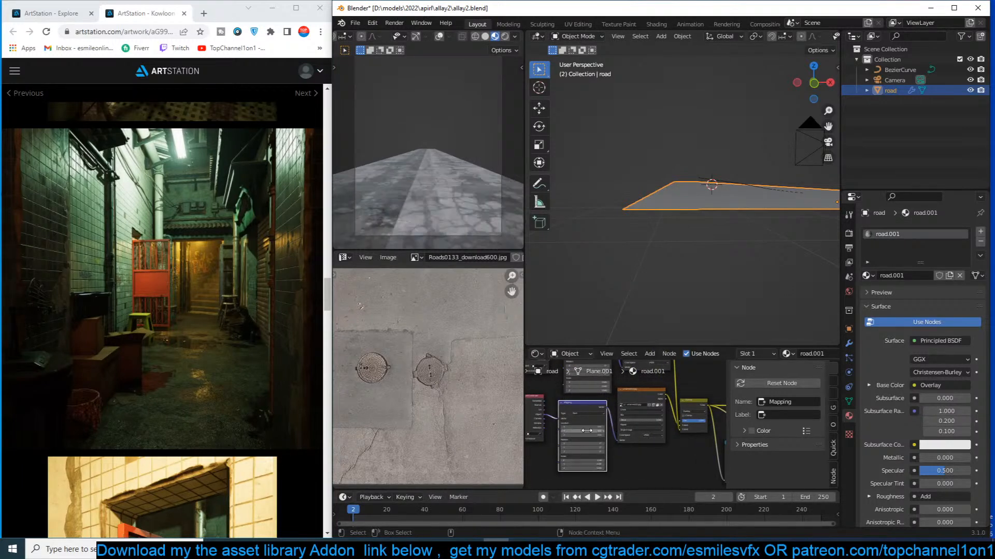
scroll(588, 430, up, 2)
drag(588, 428, 616, 429)
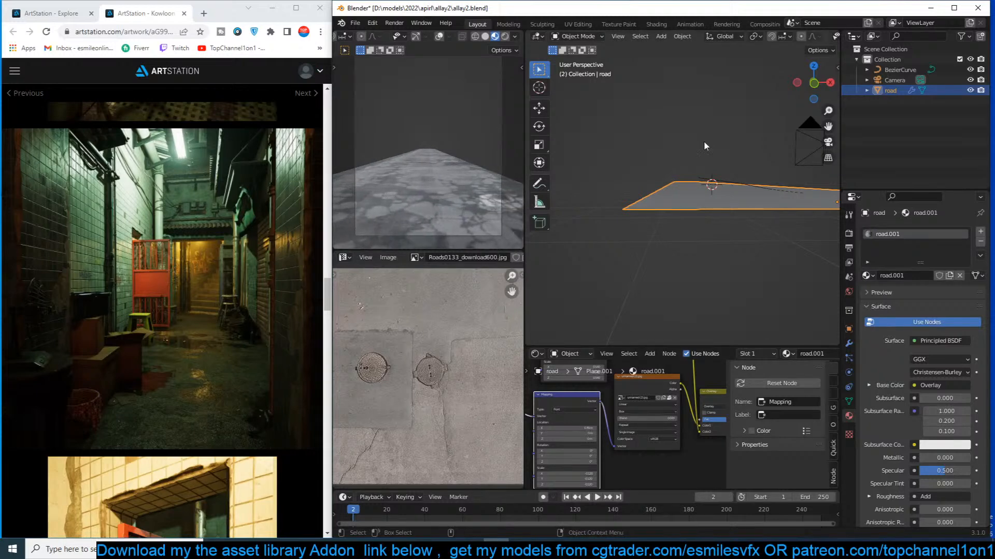
middle_drag(693, 173, 703, 170)
middle_drag(704, 409, 611, 420)
scroll(612, 421, down, 5)
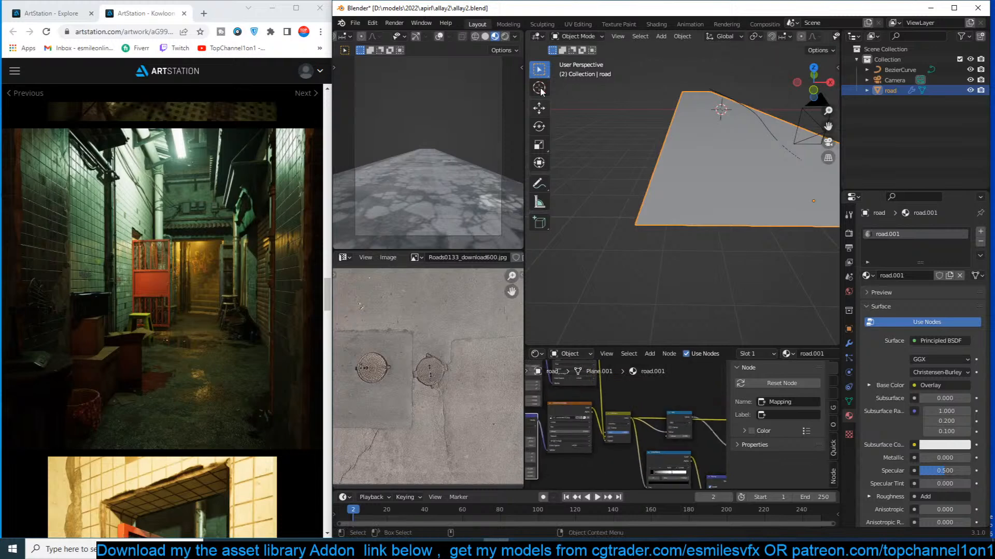
Set the world background strength to 0 with the camera view in rendered shading, and save the file.
click(505, 37)
scroll(752, 176, down, 4)
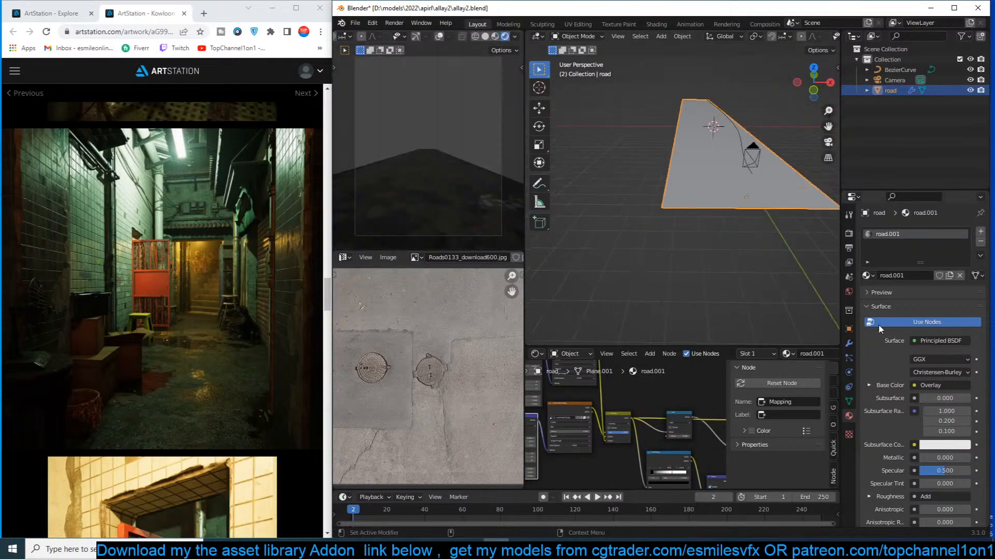
click(849, 292)
drag(954, 313, 907, 313)
scroll(725, 172, down, 4)
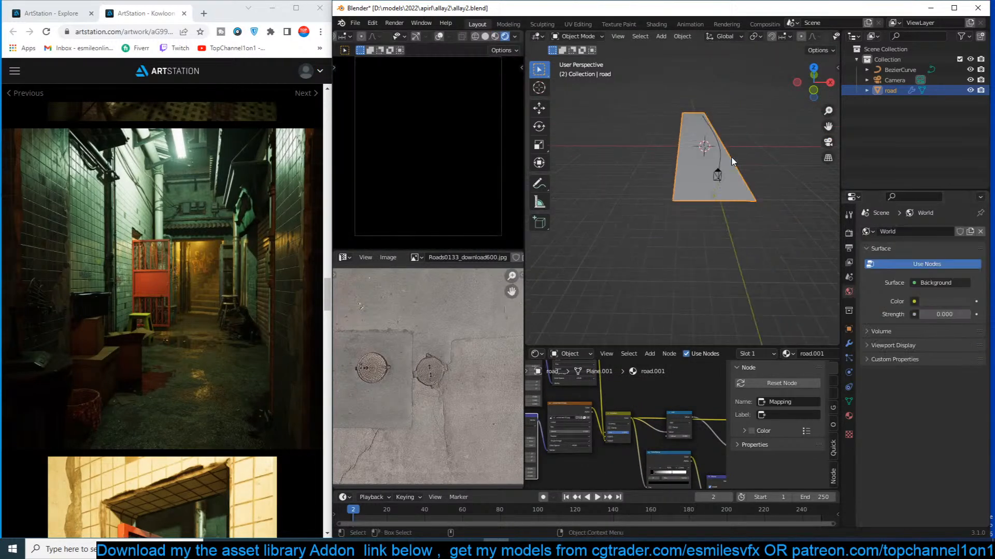
shift+middle_drag(726, 173, 700, 208)
key(ctrl+s)
Reduce the Count of the road's Array modifier to 18 and save the file.
click(727, 172)
middle_drag(727, 172, 716, 192)
scroll(715, 192, up, 3)
click(715, 192)
click(849, 344)
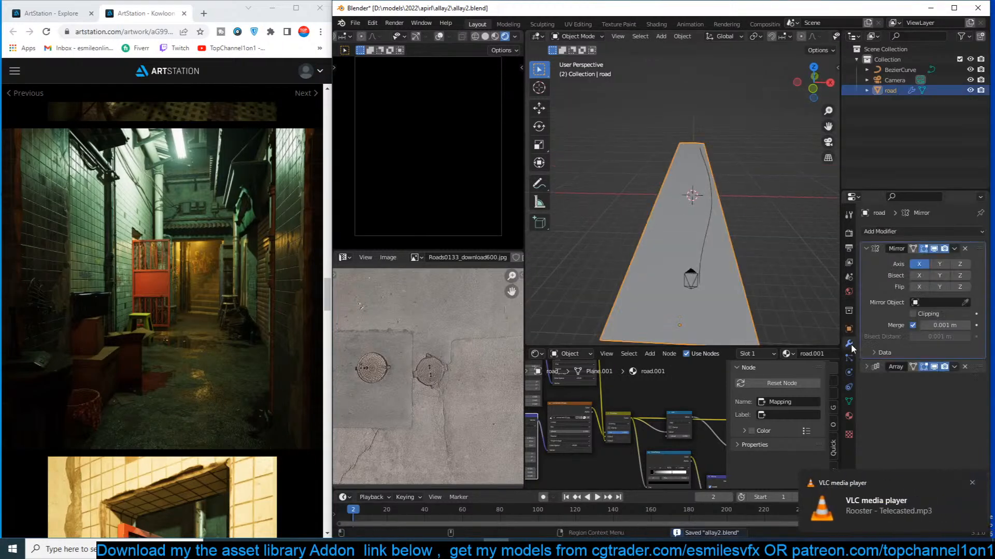
click(865, 368)
click(914, 395)
click(914, 395)
click(914, 395)
click(914, 395)
click(914, 396)
click(914, 395)
click(913, 395)
click(914, 396)
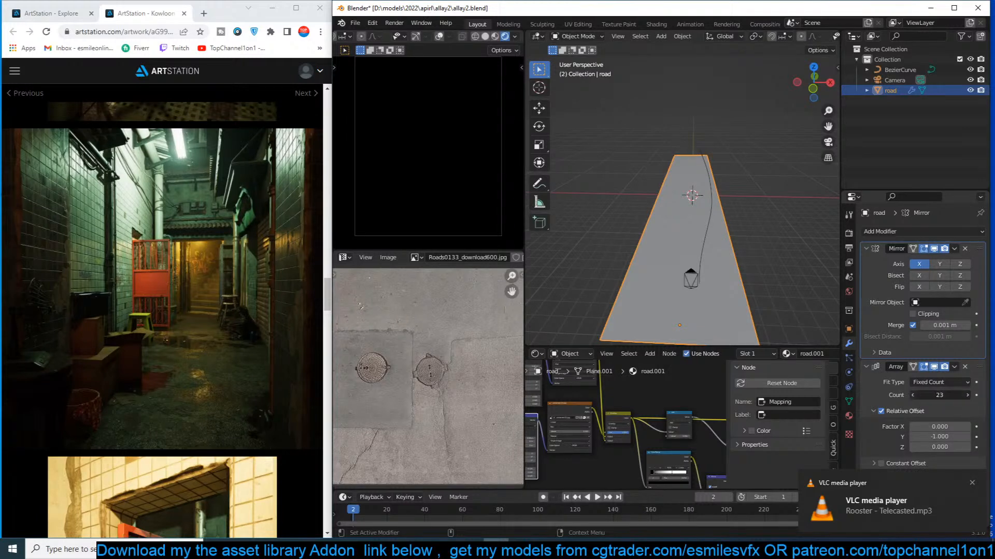
click(914, 396)
click(914, 395)
click(913, 396)
click(913, 395)
click(717, 175)
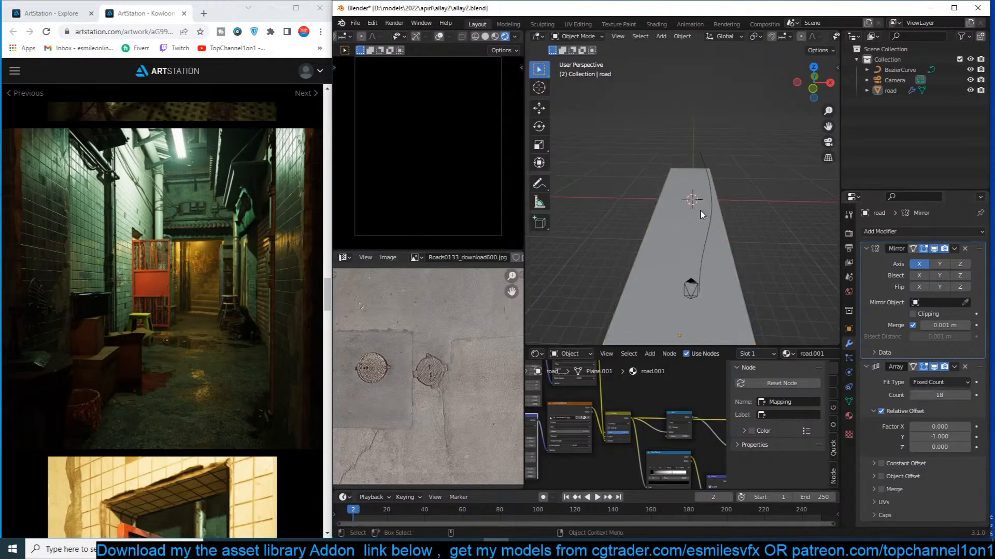
middle_drag(707, 211, 697, 210)
key(ctrl+s)
Reopen the viewport sidebar with slightly more room and search the asset library for "light".
scroll(805, 37, down, 5)
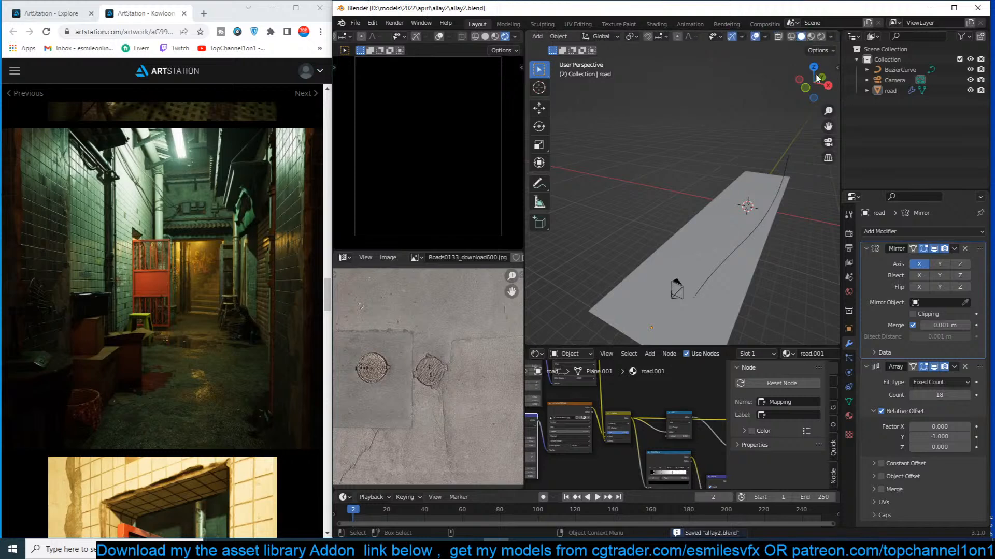
drag(838, 137, 845, 137)
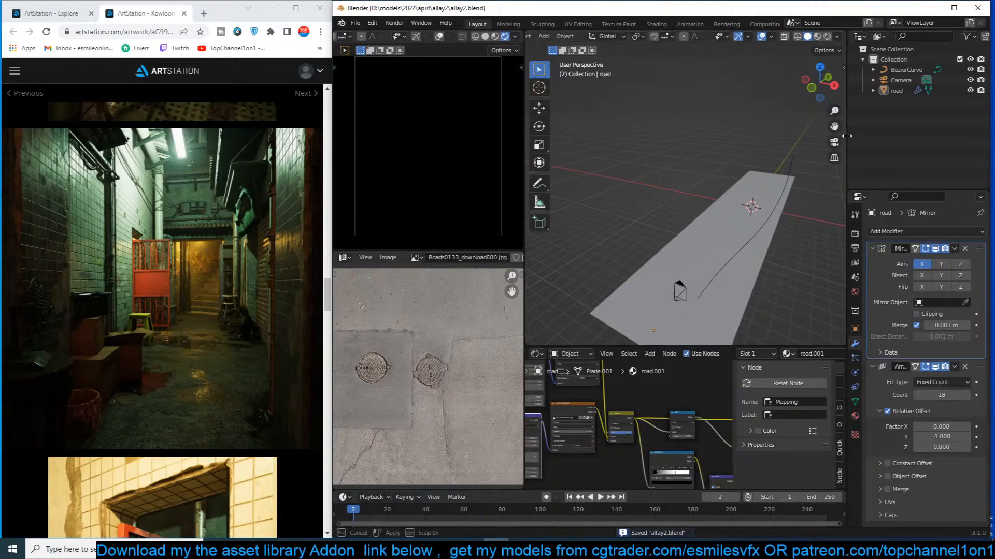
key(n)
click(791, 151)
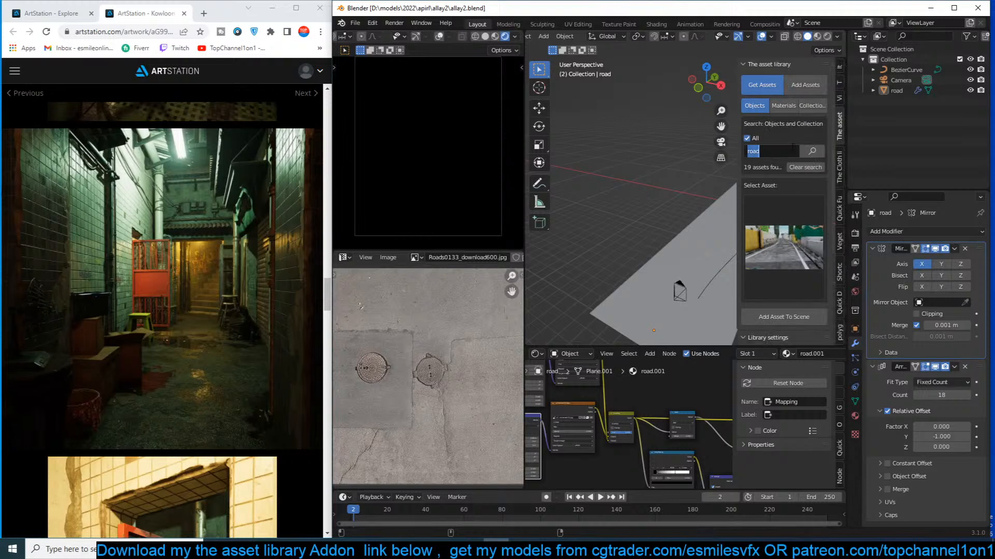
text(light)
key(Return)
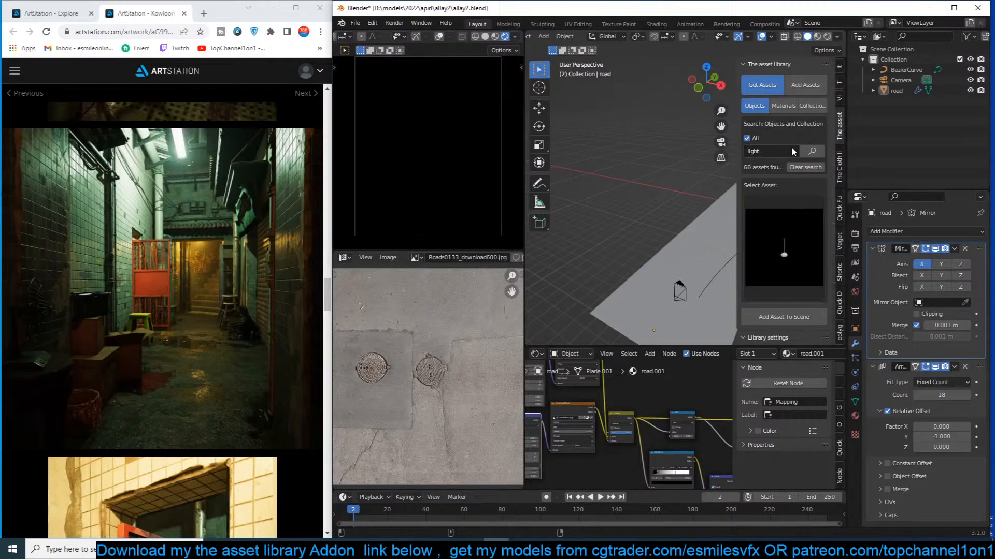
Choose the thin yellow glowing light bar from the light assets found.
click(785, 203)
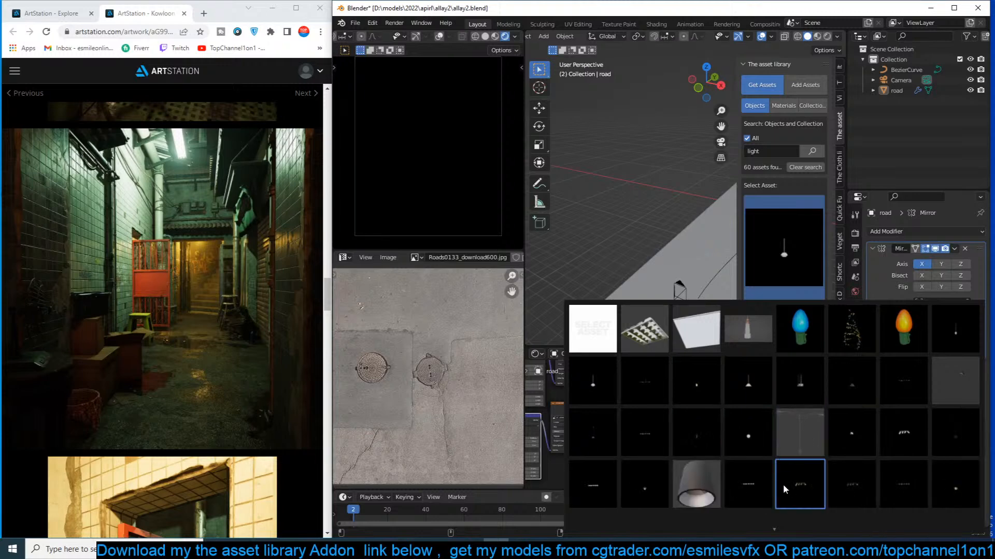
scroll(782, 503, down, 3)
scroll(777, 520, down, 2)
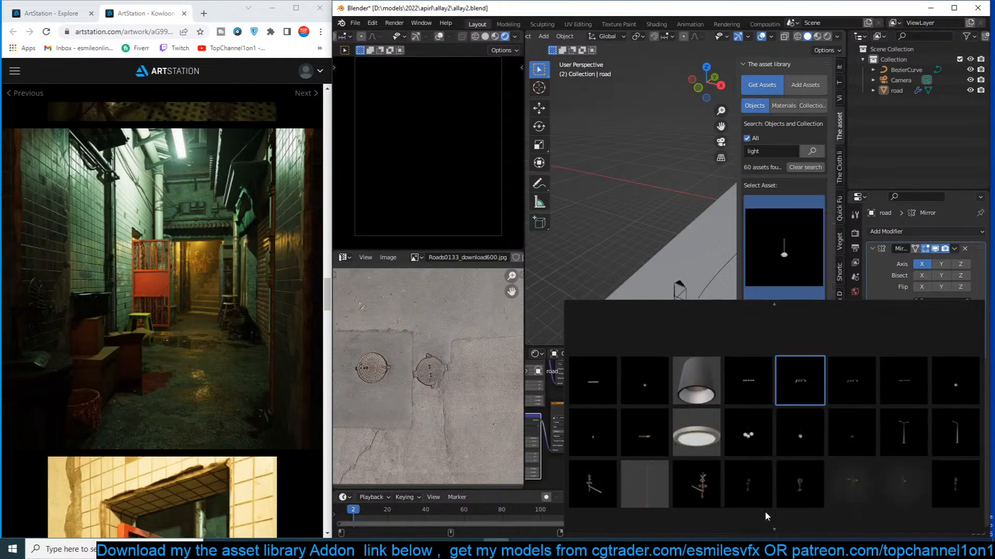
click(650, 439)
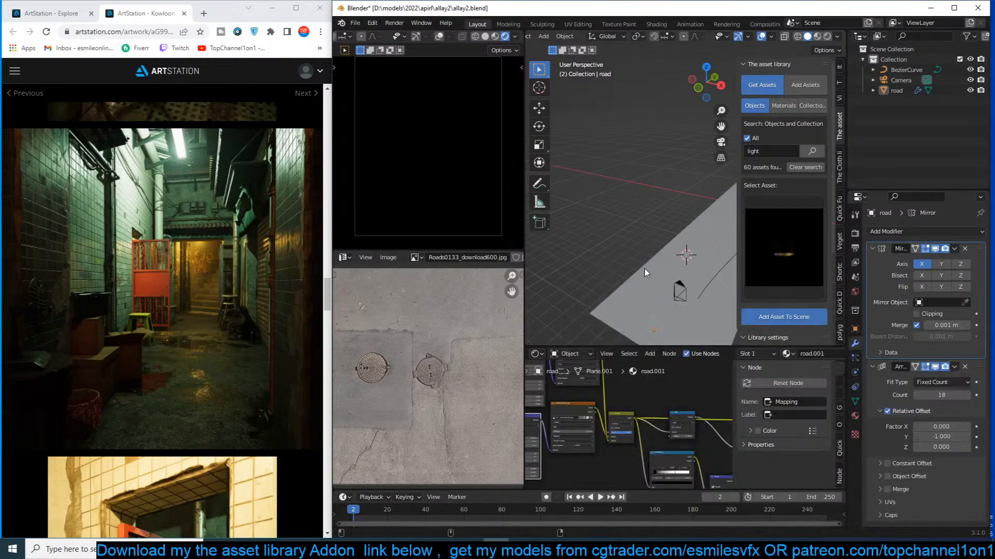
Try the chosen light asset in the scene and delete it again.
mouse_move(704, 215)
middle_down()
mouse_move(707, 168)
mouse_move(691, 215)
middle_up()
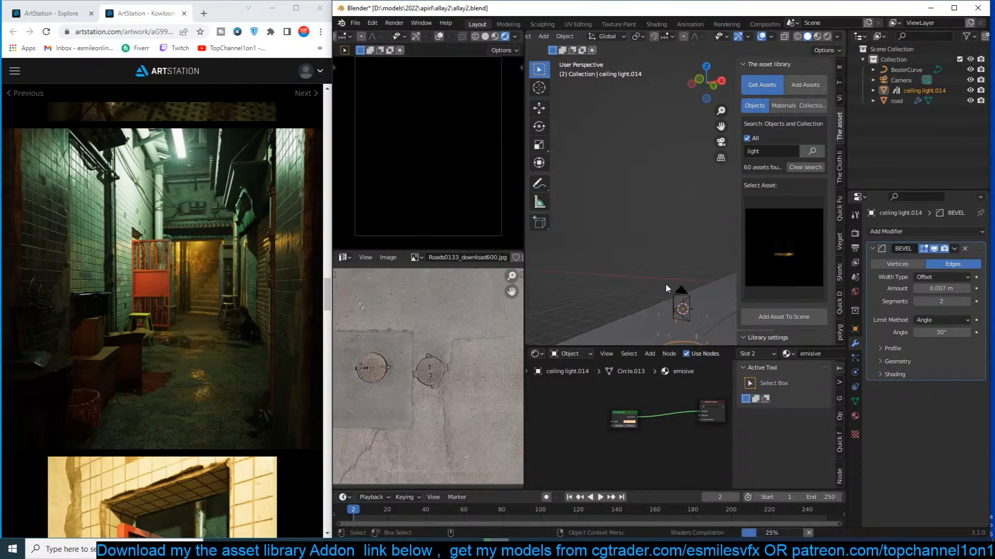
key(x)
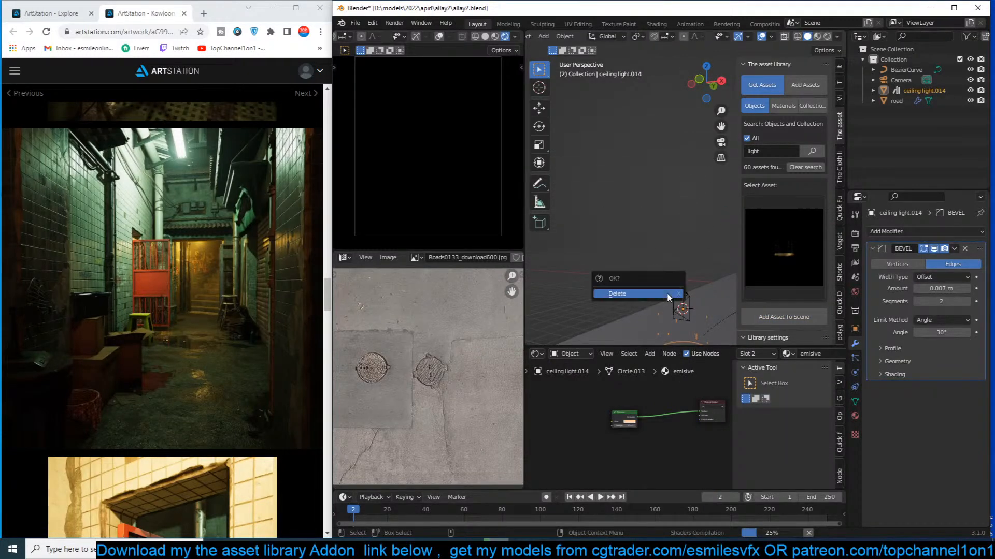
key(Return)
Choose the hooded white tube light from the found light assets and add it to the scene.
click(784, 263)
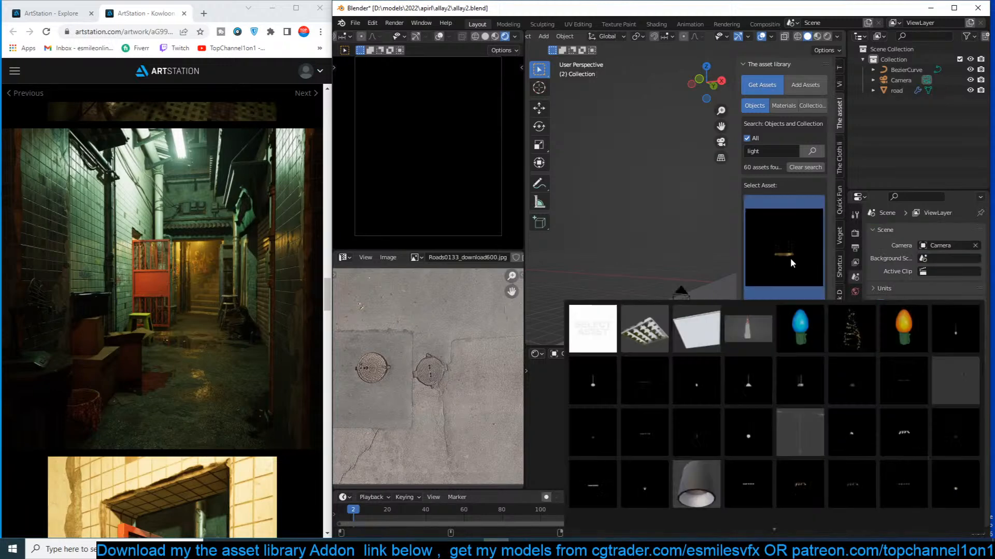
scroll(777, 497, down, 3)
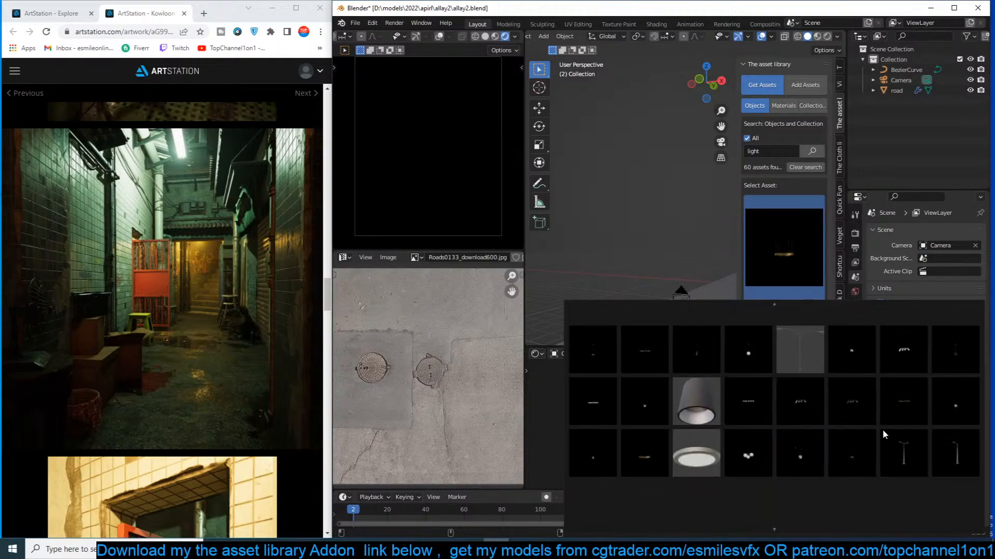
scroll(781, 530, down, 5)
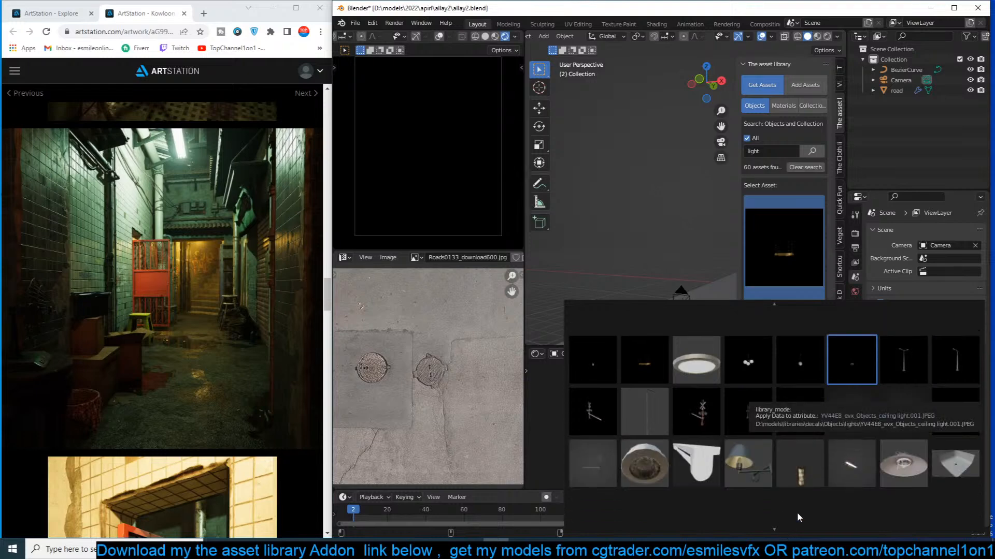
click(835, 479)
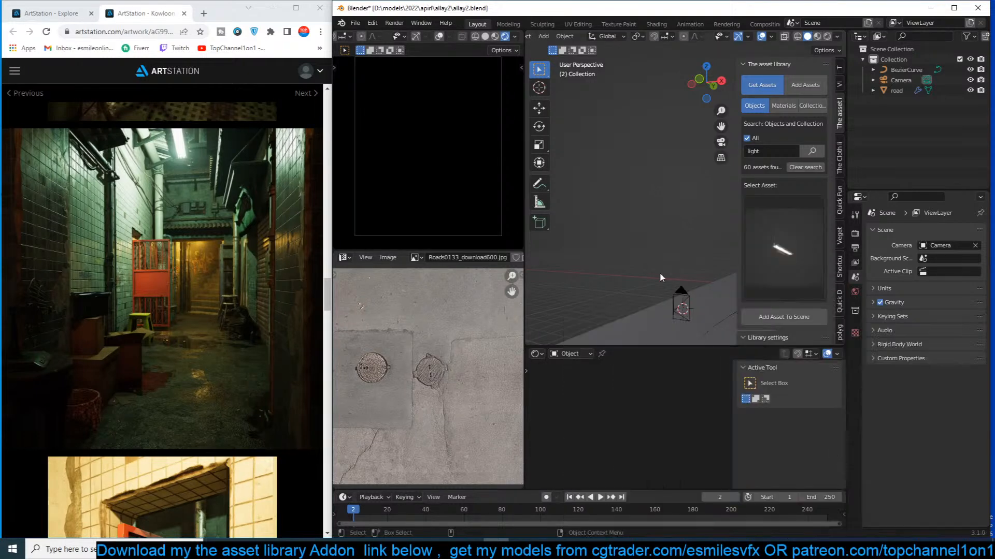
click(798, 319)
Raise the new tube light along Z, high above the road.
key(g)
key(z)
click(700, 184)
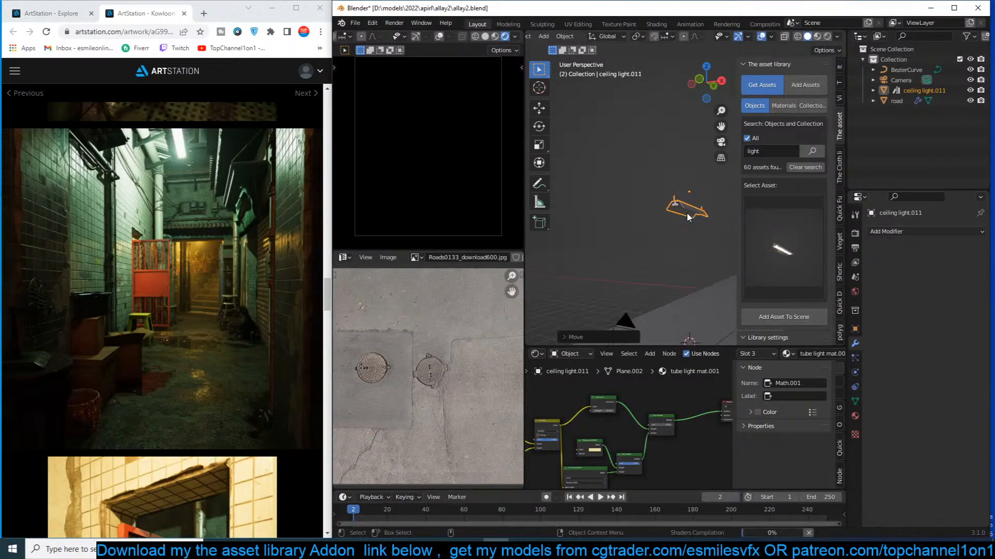
scroll(689, 207, up, 2)
Add a point light and move it along Z to sit just beneath the tube lamp.
key(shift+a)
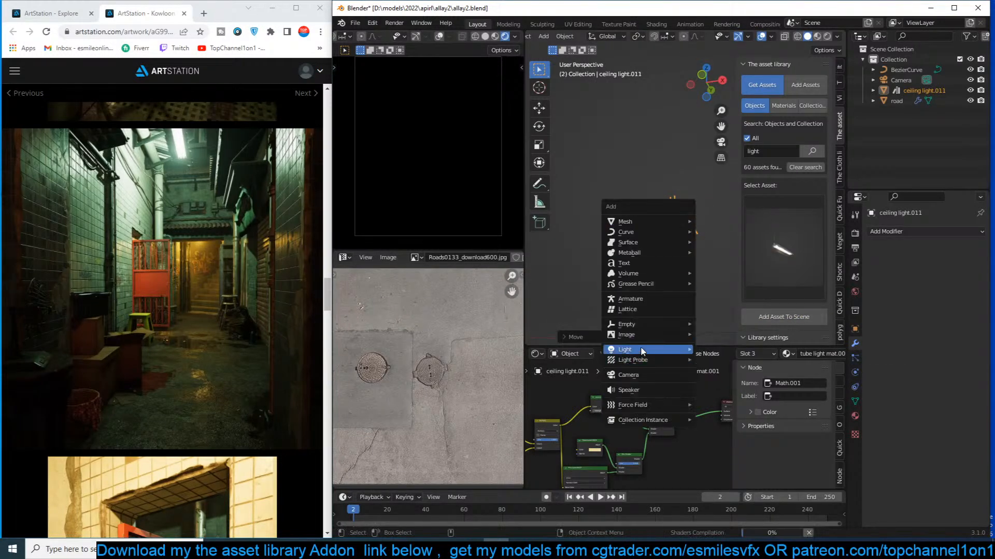
click(715, 350)
scroll(695, 244, up, 5)
middle_drag(695, 245, 674, 209)
key(g)
key(z)
click(679, 249)
Select the lamp together with the point light and lower both along Z into the camera frame.
key(shift+q)
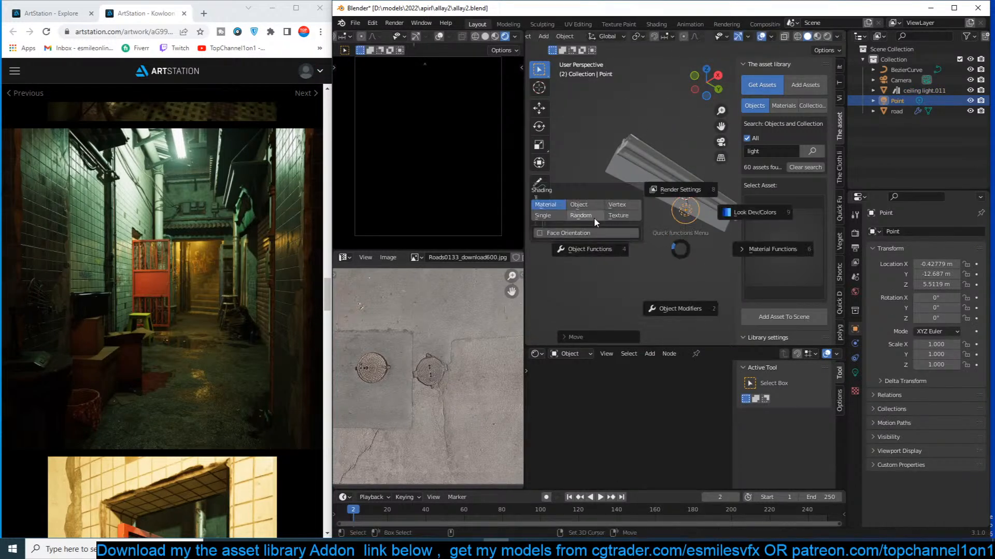
key(Escape)
click(653, 179)
key(KP_0)
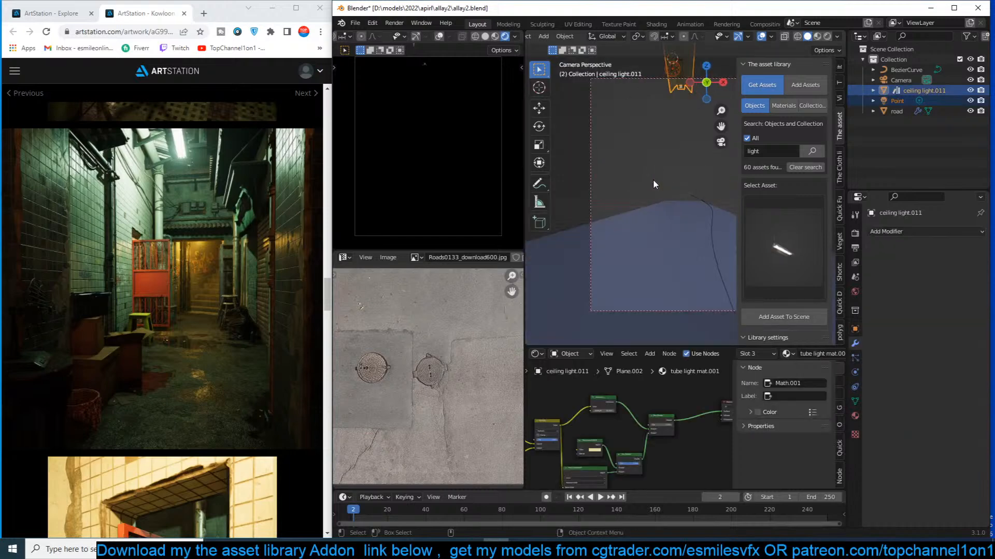
key(g)
key(z)
click(676, 147)
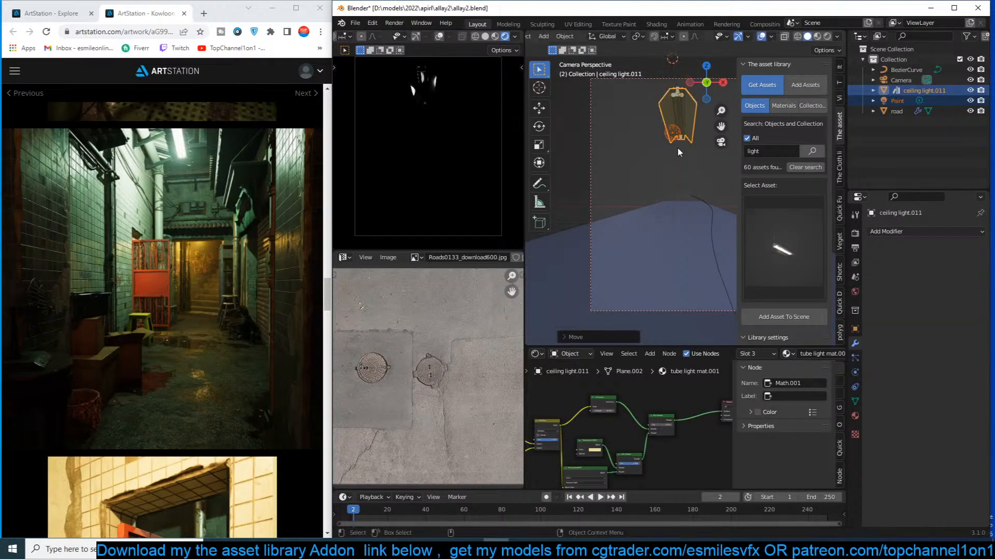
Move the point light along X to line it up with the centre of the lamp.
click(670, 107)
key(g)
key(x)
click(682, 107)
Set the Fac of the final Mix Shader in the lamp's tube light material to 1.000 and preview its Emission shader.
click(684, 109)
scroll(645, 428, down, 2)
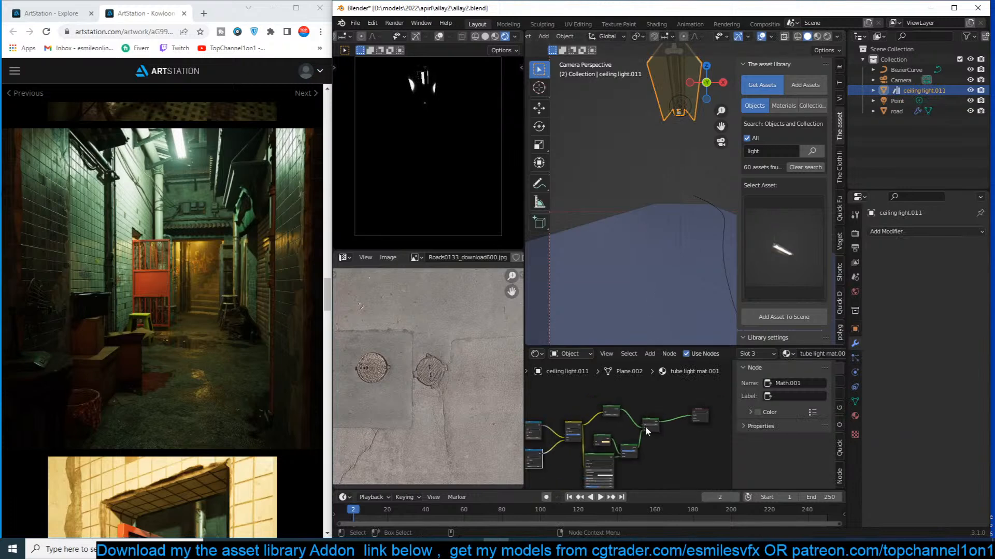
click(854, 416)
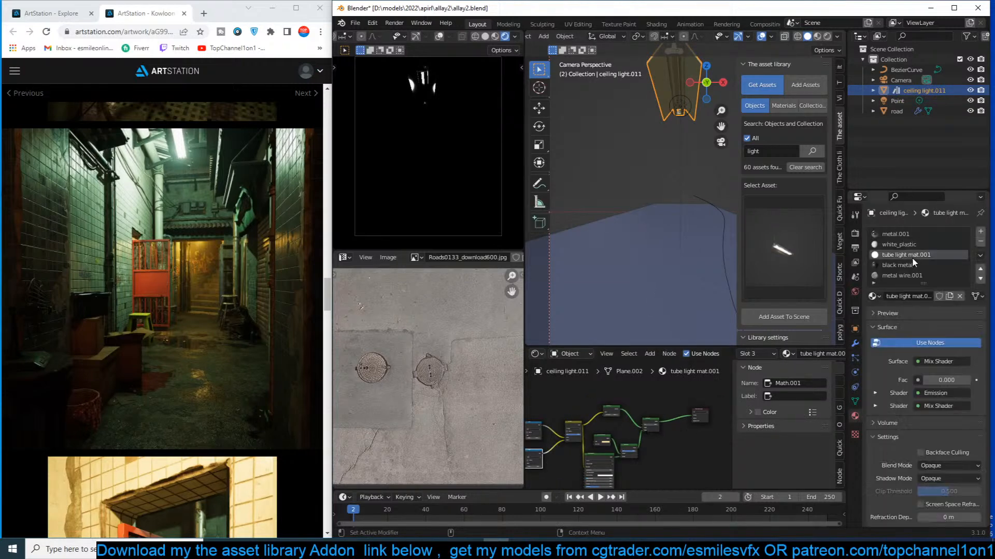
scroll(680, 434, up, 3)
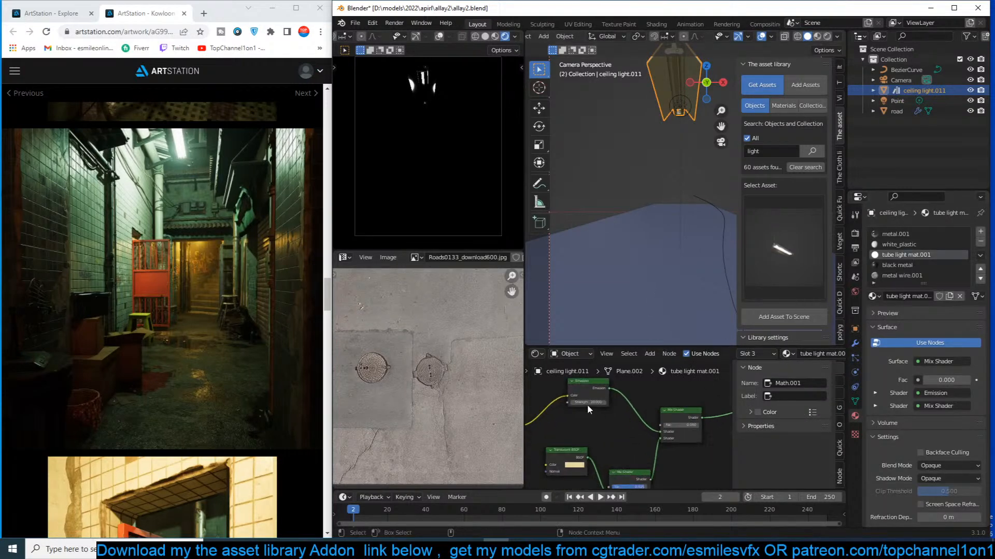
drag(685, 425, 704, 425)
ctrl+shift+click(604, 388)
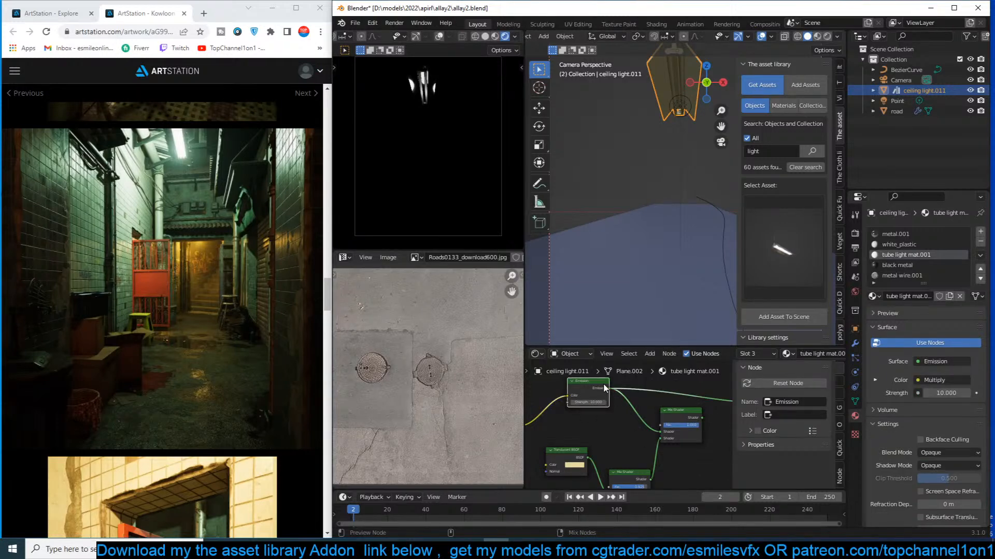
ctrl+shift+click(677, 412)
Switch the camera viewport to Material Preview and send the Emission shader directly to the tube material's output.
shift+middle_drag(672, 190, 635, 245)
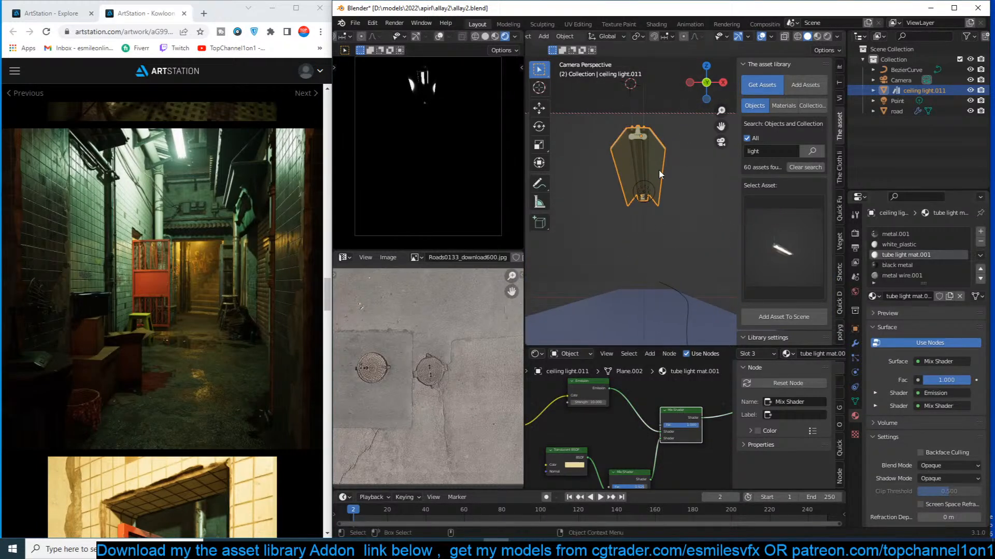
scroll(655, 174, up, 3)
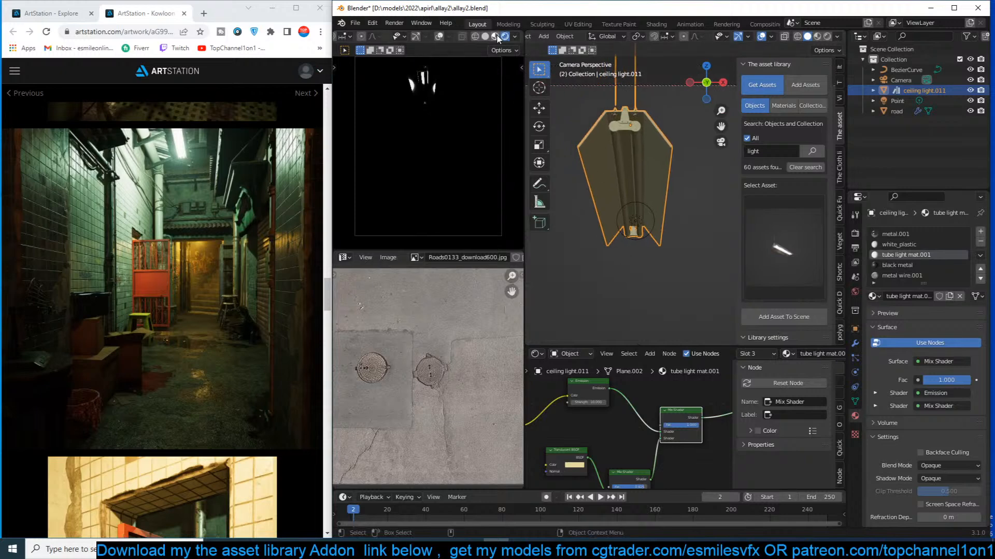
click(495, 37)
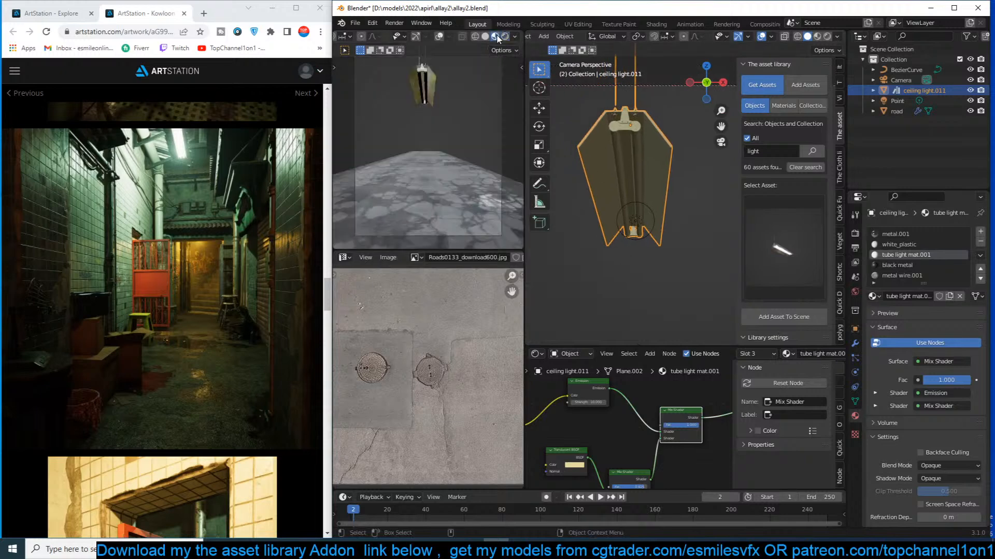
scroll(633, 439, down, 5)
mouse_move(665, 425)
middle_down()
mouse_move(601, 423)
mouse_move(673, 410)
middle_up()
scroll(599, 422, up, 3)
ctrl+shift+click(608, 390)
Disconnect the Multiply node from the Emission shader's color in the tube light material.
middle_drag(607, 390, 700, 387)
middle_drag(635, 417, 664, 413)
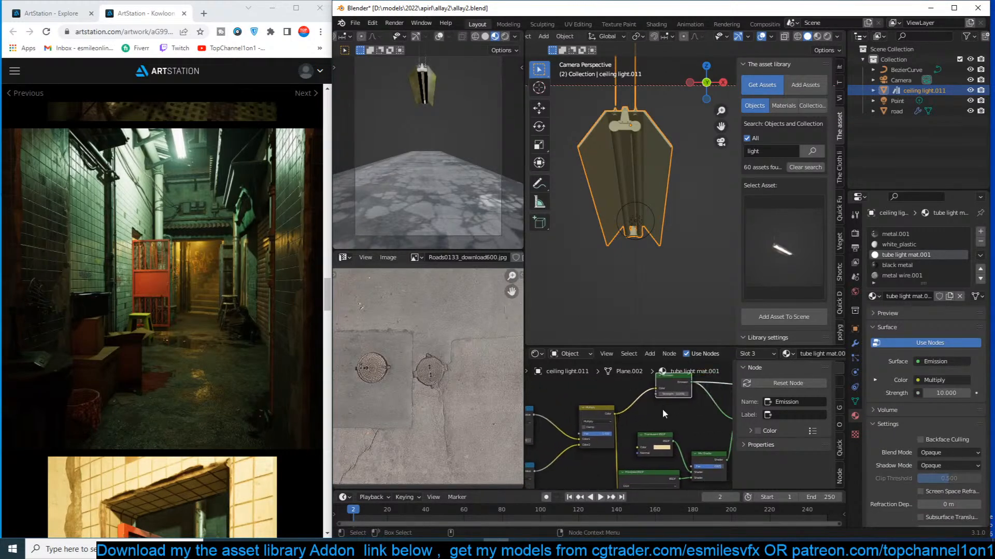
scroll(664, 413, down, 4)
drag(648, 398, 655, 406)
mouse_move(655, 406)
middle_down()
mouse_move(635, 417)
mouse_move(663, 417)
middle_up()
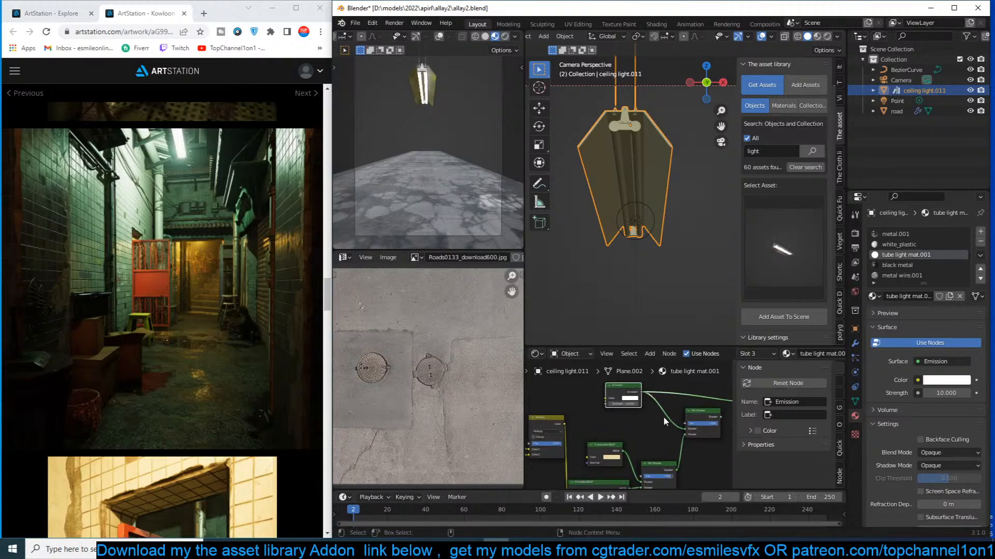
Set the tube's emission color to a light red and return the camera viewport to rendered shading.
scroll(632, 406, up, 3)
click(637, 392)
drag(648, 322, 648, 333)
scroll(611, 406, down, 4)
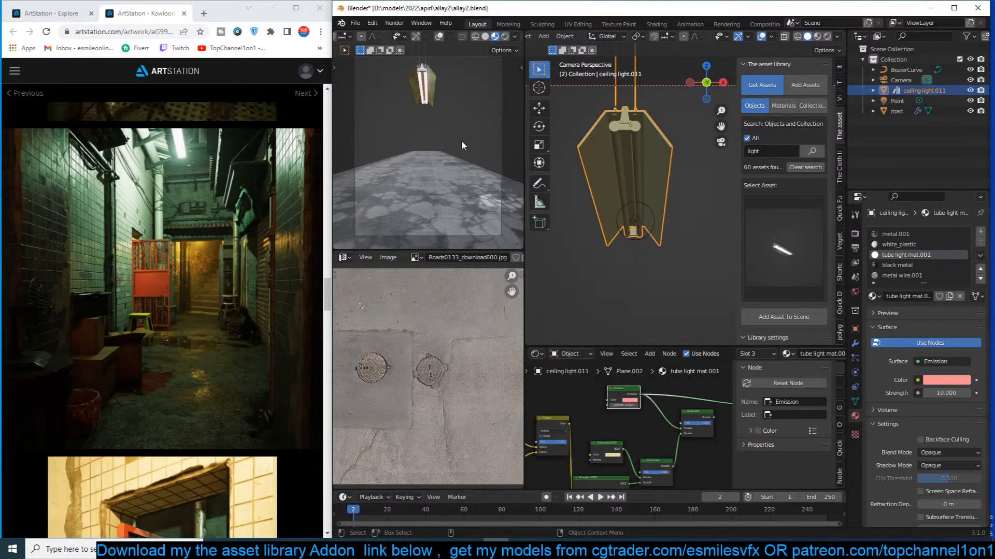
click(504, 37)
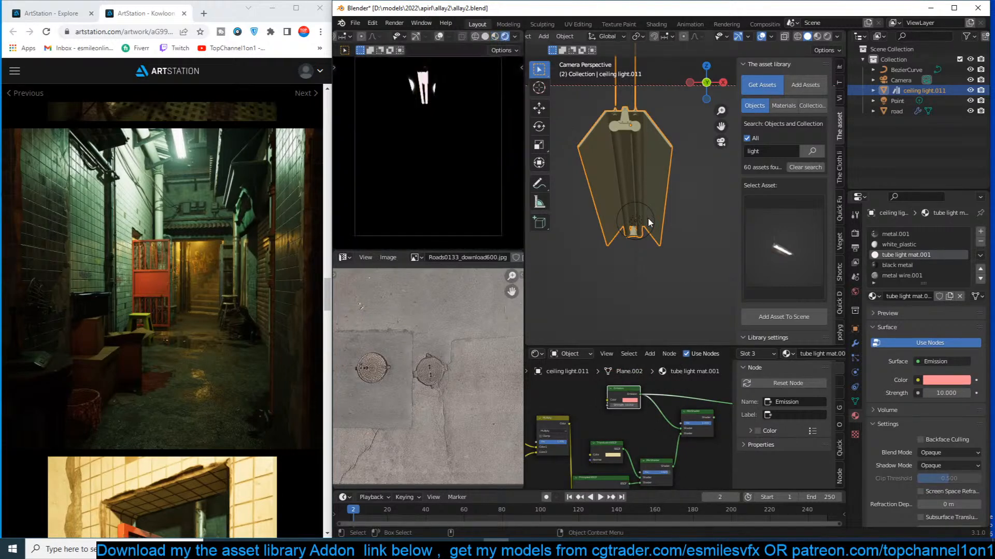
Set the point light's radius to about 1.09 m and its power to 100 W.
click(648, 218)
mouse_move(927, 356)
mouse_down()
mouse_move(953, 356)
mouse_move(921, 338)
mouse_up()
click(924, 305)
text(10)
key(Return)
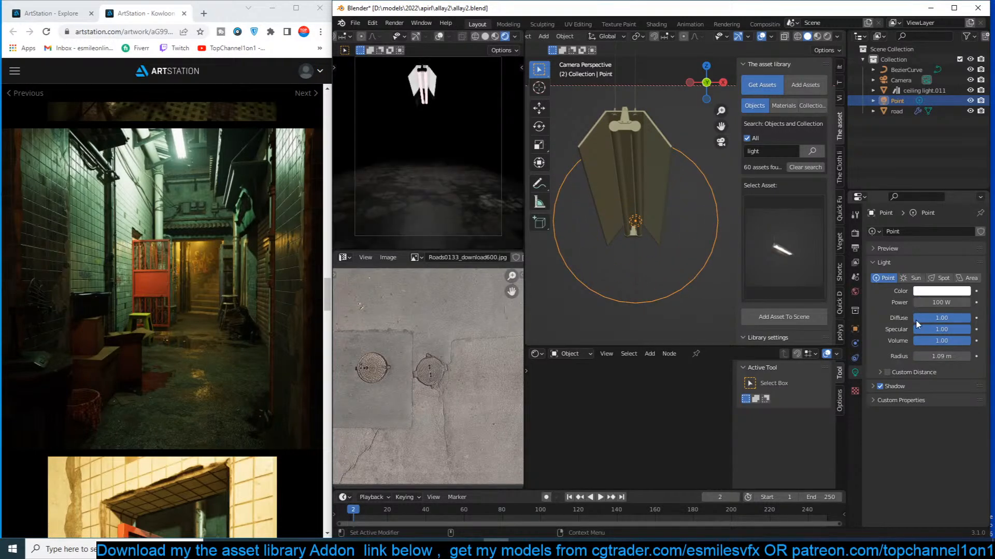
Try green tints for the point light's color and settle on a light orange.
click(939, 293)
click(915, 181)
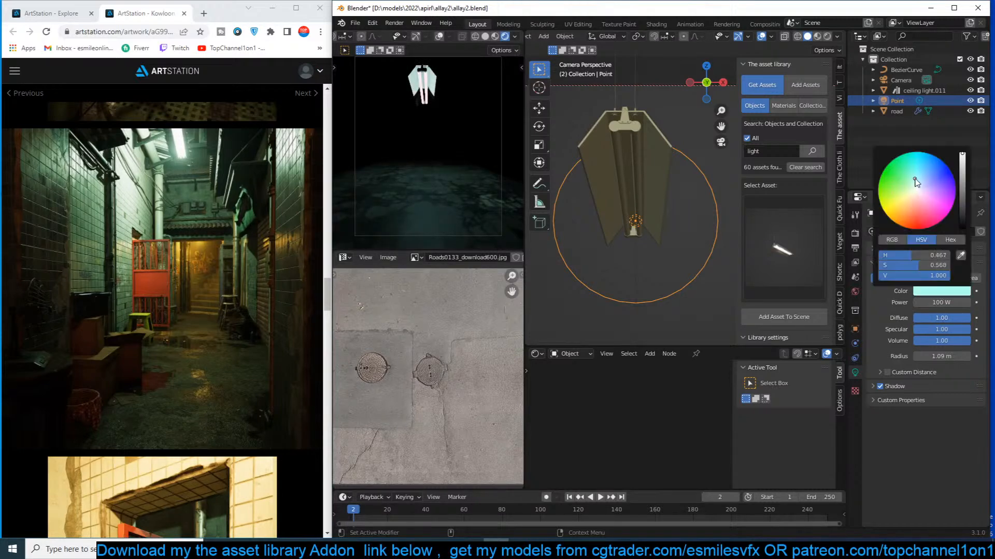
click(914, 188)
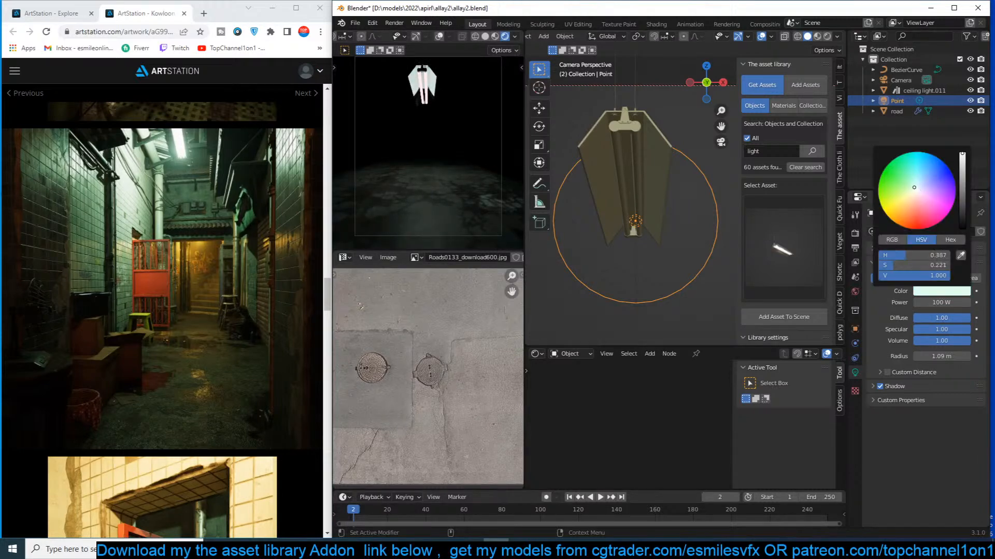
click(906, 211)
click(908, 208)
Select the lamp and the point light in the right side view and raise them slightly along Z.
scroll(666, 263, down, 3)
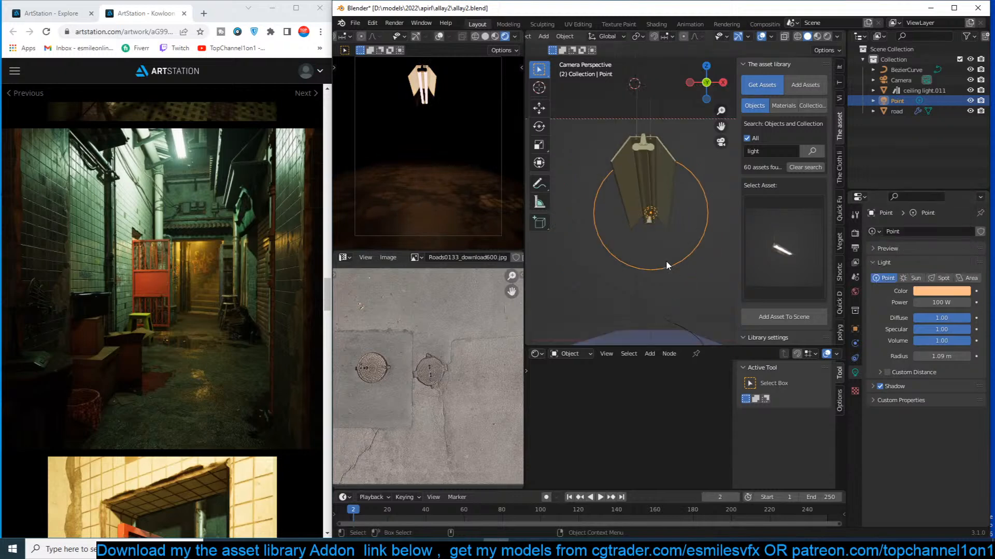
key(KP_3)
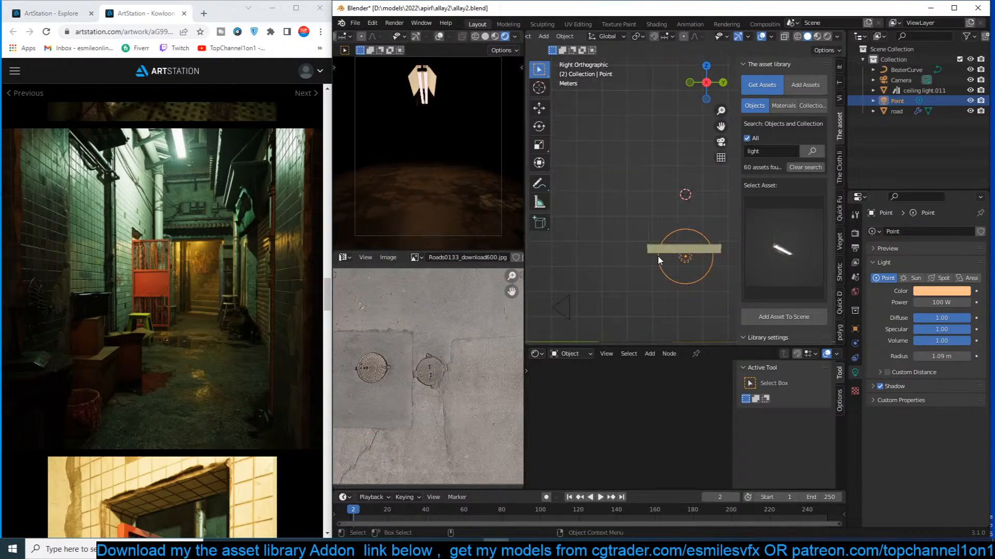
scroll(657, 257, up, 2)
drag(672, 218, 721, 289)
key(g)
key(z)
click(724, 263)
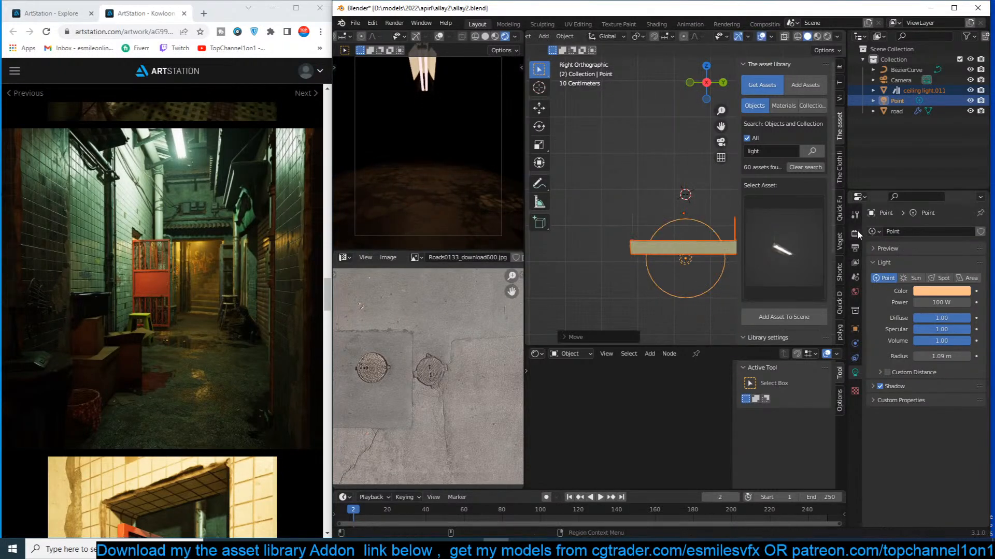
Enable Bloom in the Eevee render settings and reselect the point light.
click(856, 234)
click(879, 318)
click(699, 281)
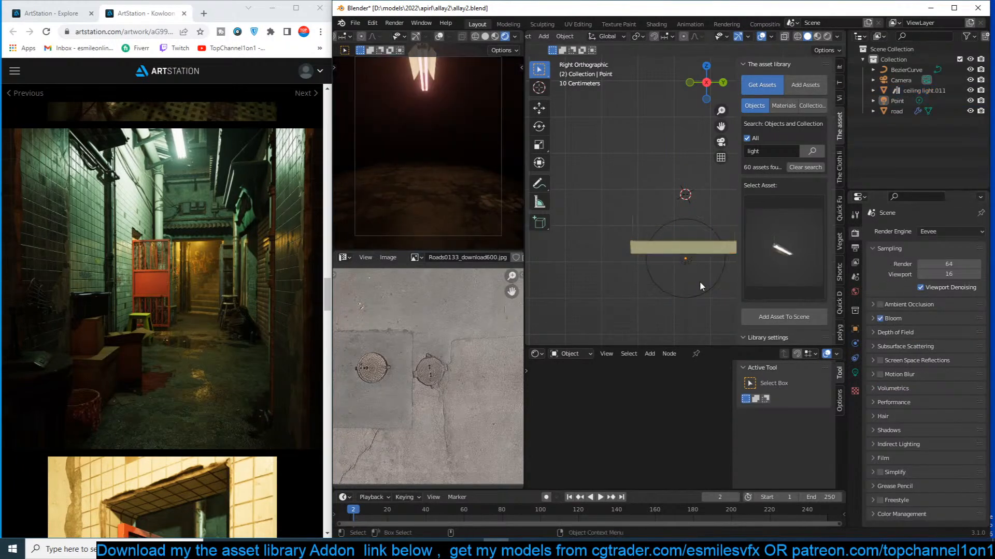
click(698, 288)
scroll(565, 256, down, 5)
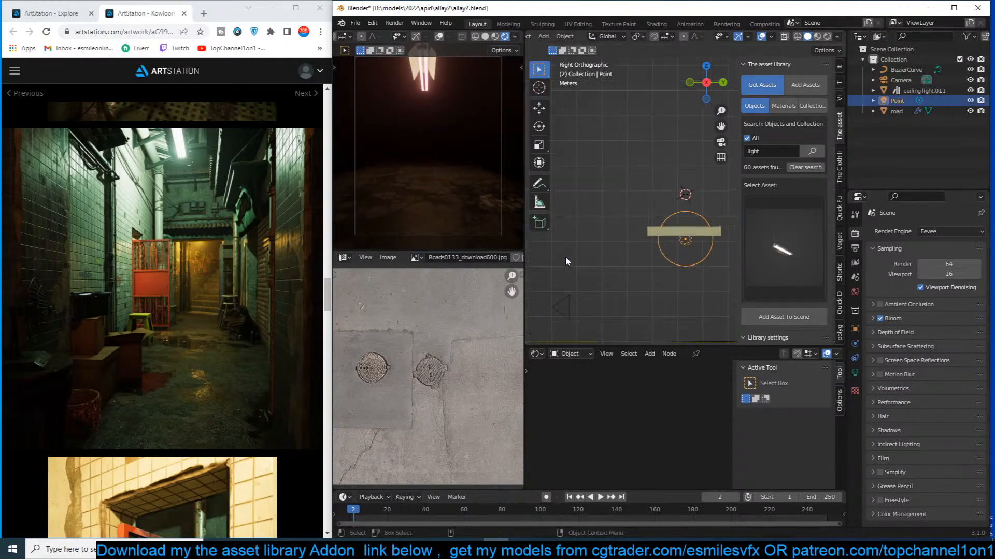
Lower the value of the Add node that feeds the roughness in the road's material.
middle_drag(658, 252, 687, 272)
click(687, 271)
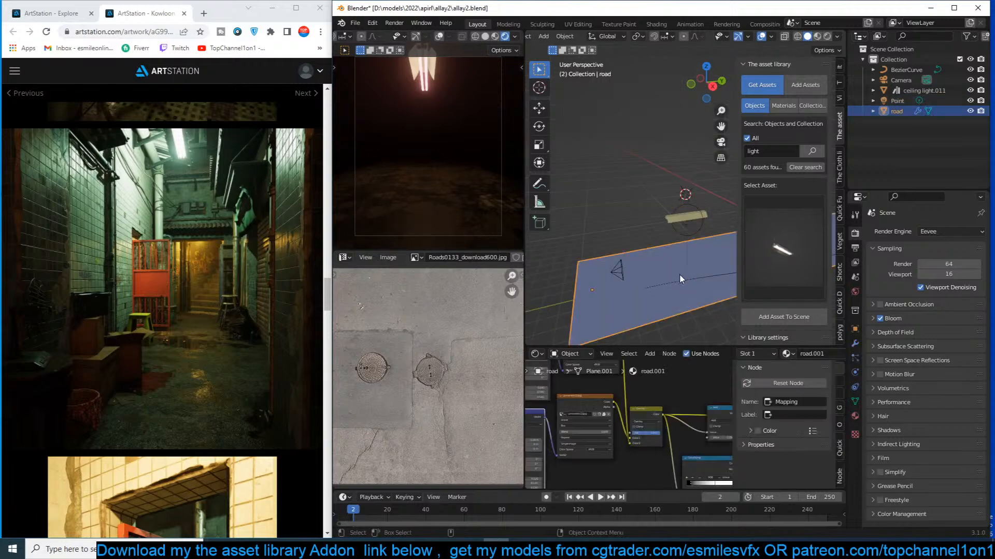
scroll(642, 410, up, 5)
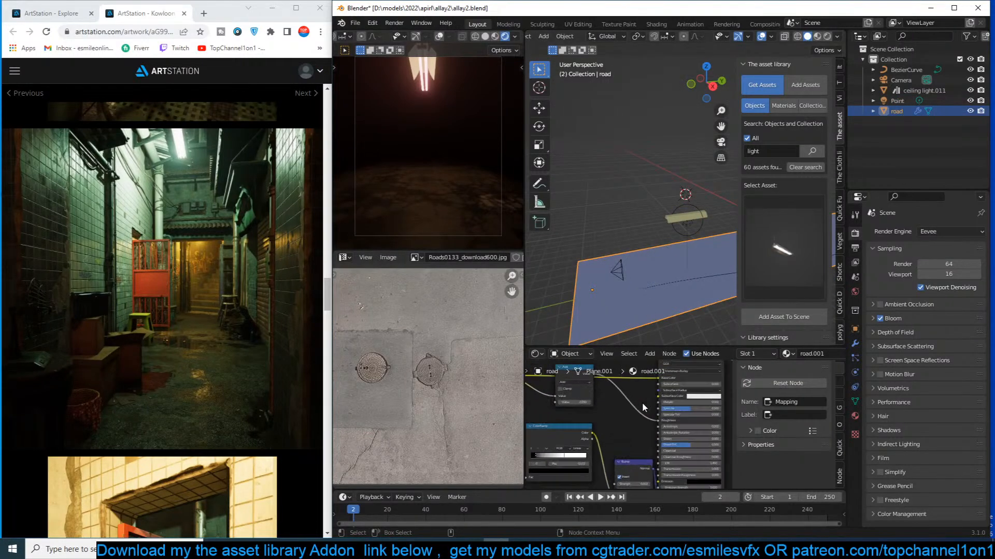
drag(619, 402, 604, 402)
middle_drag(660, 246, 699, 249)
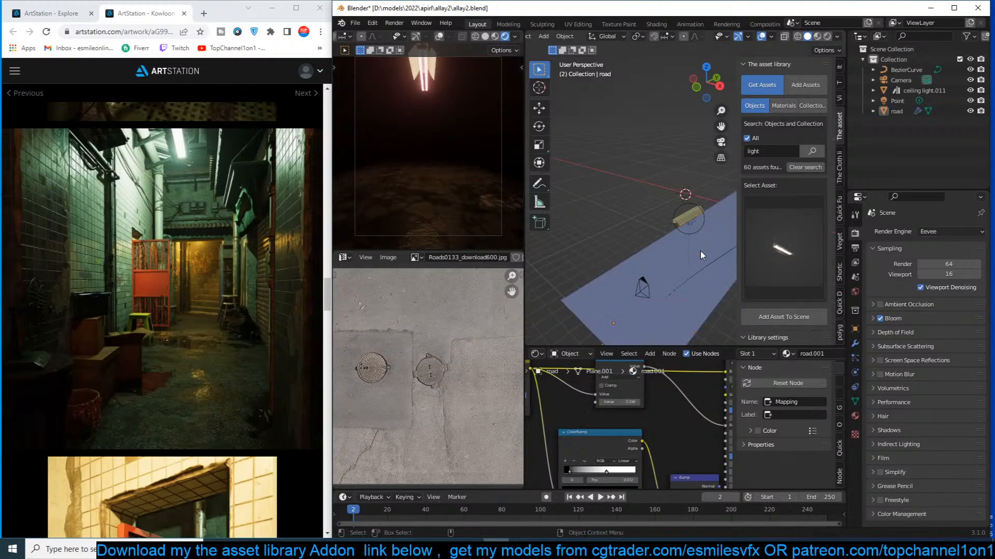
Search the asset library's objects for "tile" and look through the resulting asset thumbnails.
click(797, 244)
click(785, 151)
text(wi)
key(BackSpace)
key(BackSpace)
text(tile)
key(Return)
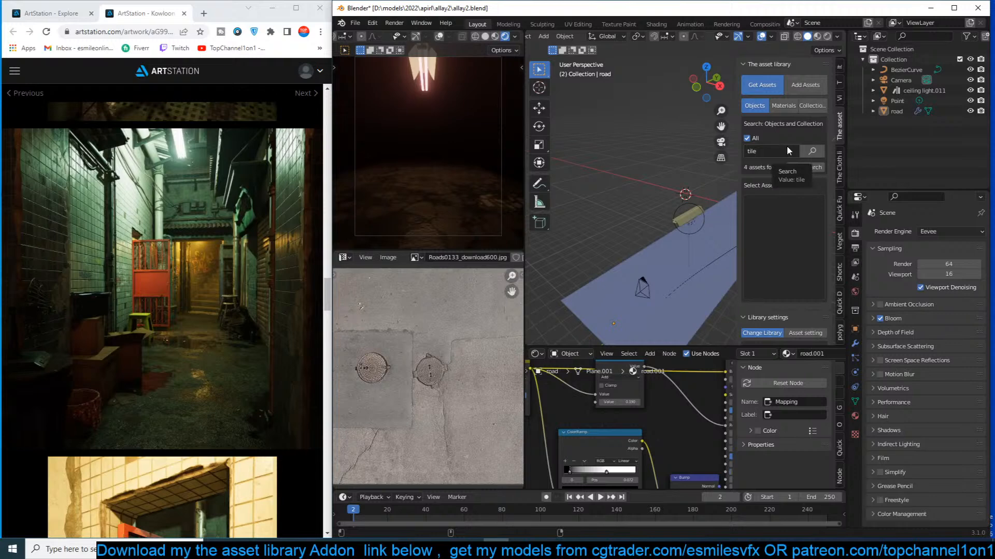
click(805, 197)
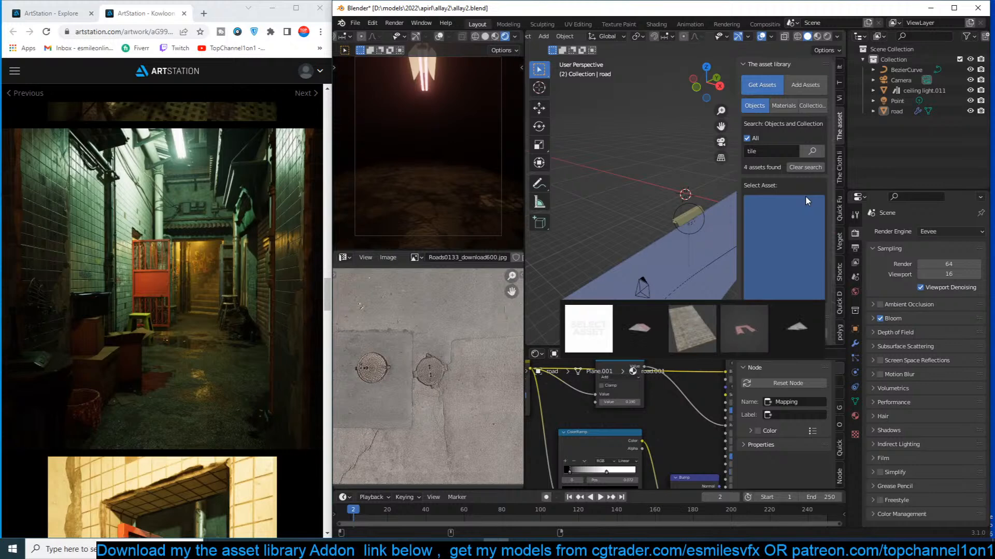
click(787, 241)
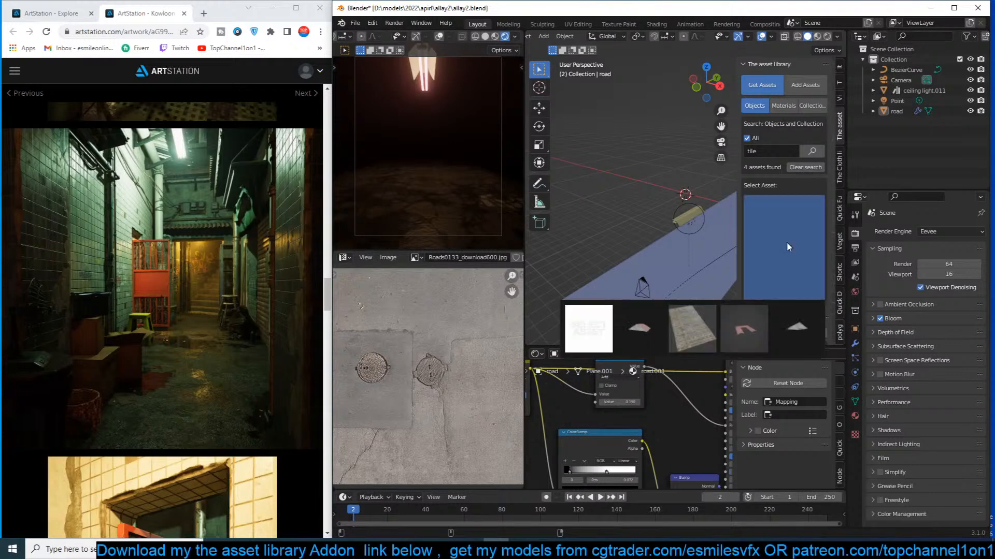
click(767, 151)
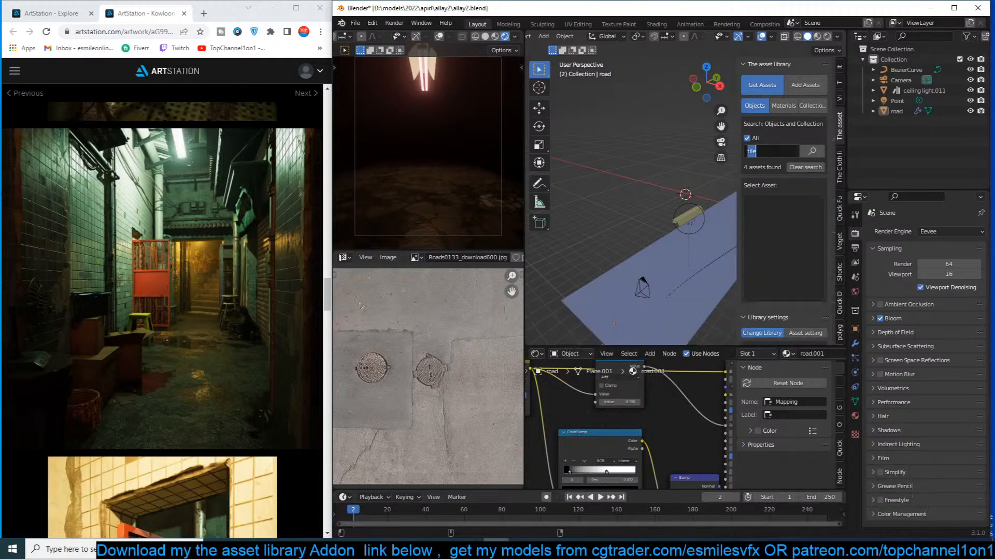
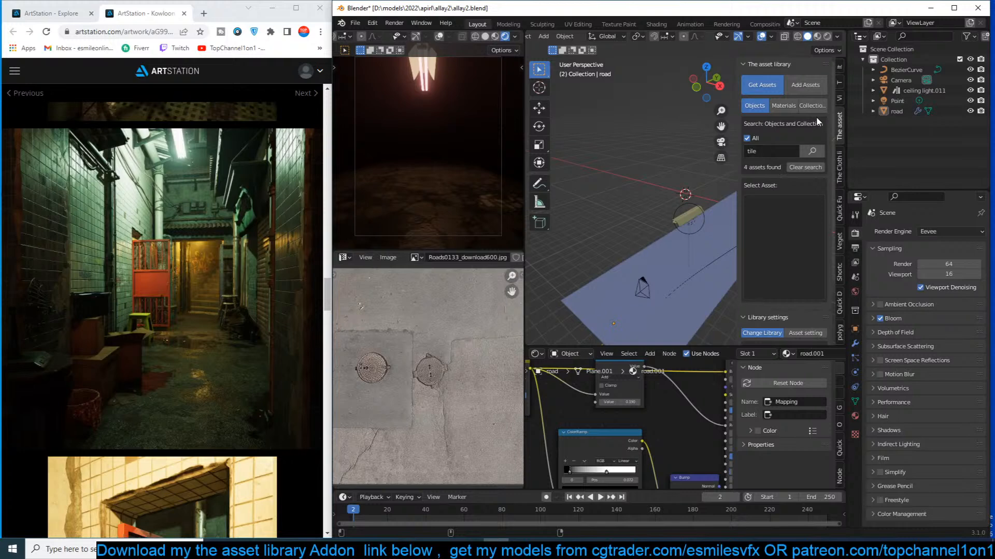
Select the point light under the ceiling lamp and change its color to a pale bluish green.
click(695, 206)
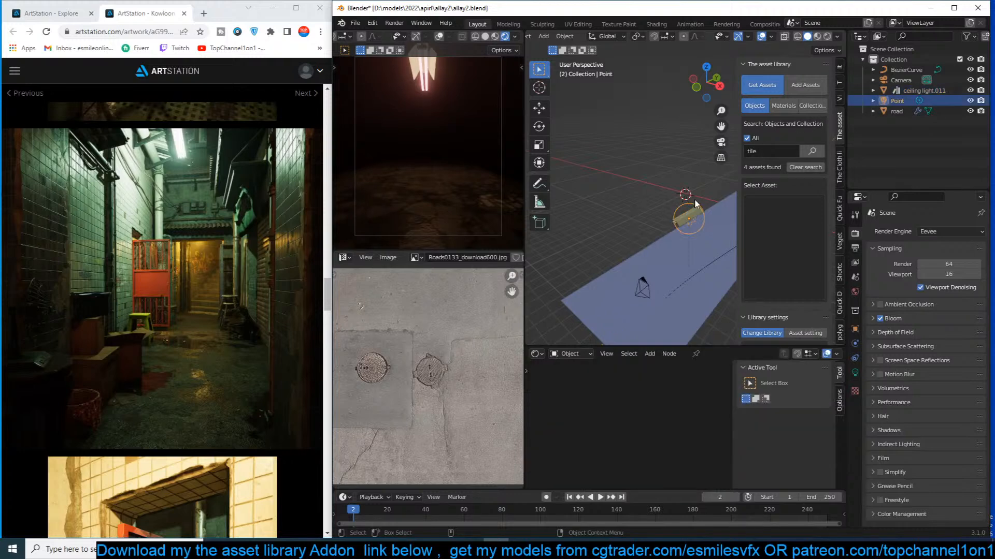
scroll(689, 205, up, 3)
middle_drag(684, 160, 695, 141)
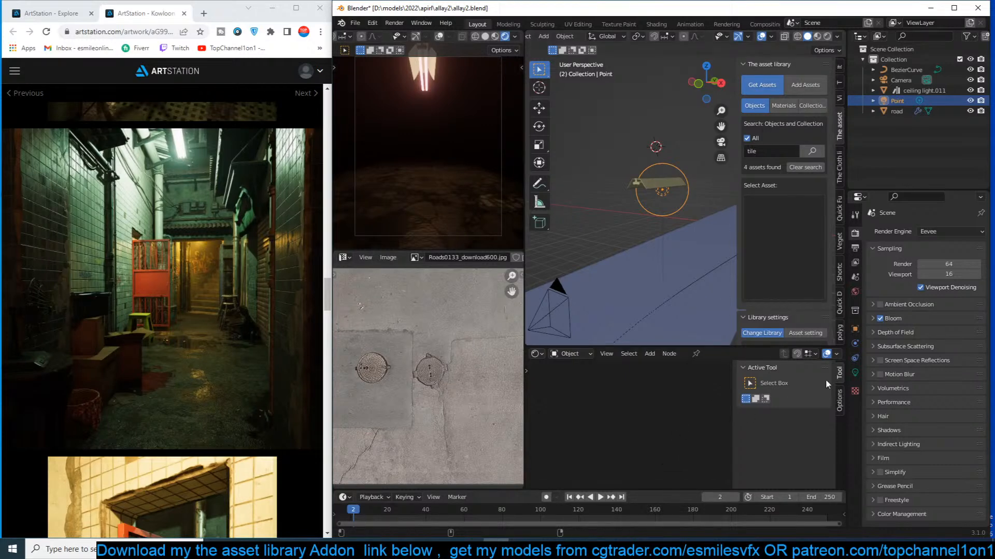
click(855, 372)
click(951, 291)
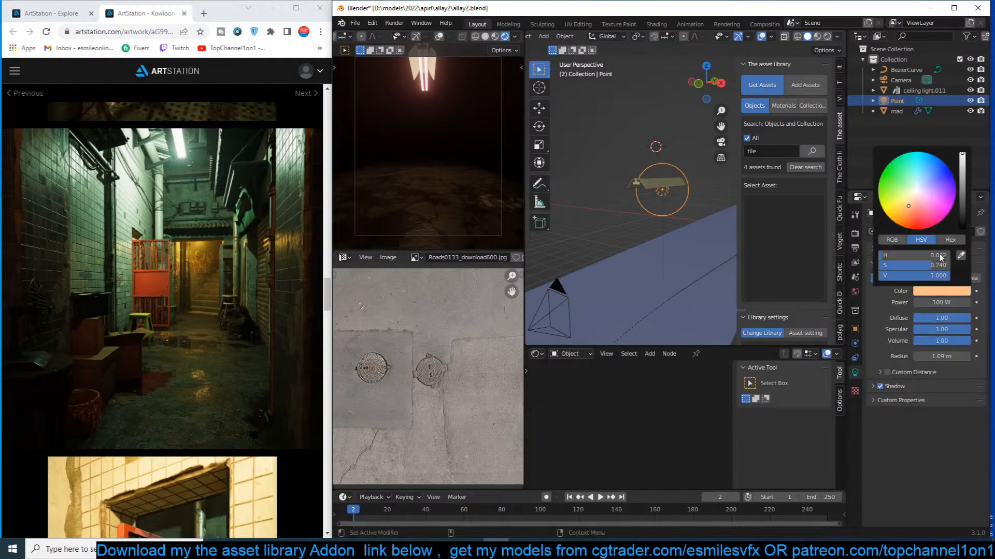
drag(939, 189, 907, 186)
Duplicate the ceiling lamp together with its point light and place the copies farther along the road on the Y axis.
middle_drag(583, 185, 675, 193)
shift+click(672, 185)
key(KP_7)
scroll(673, 184, down, 2)
key(shift+d)
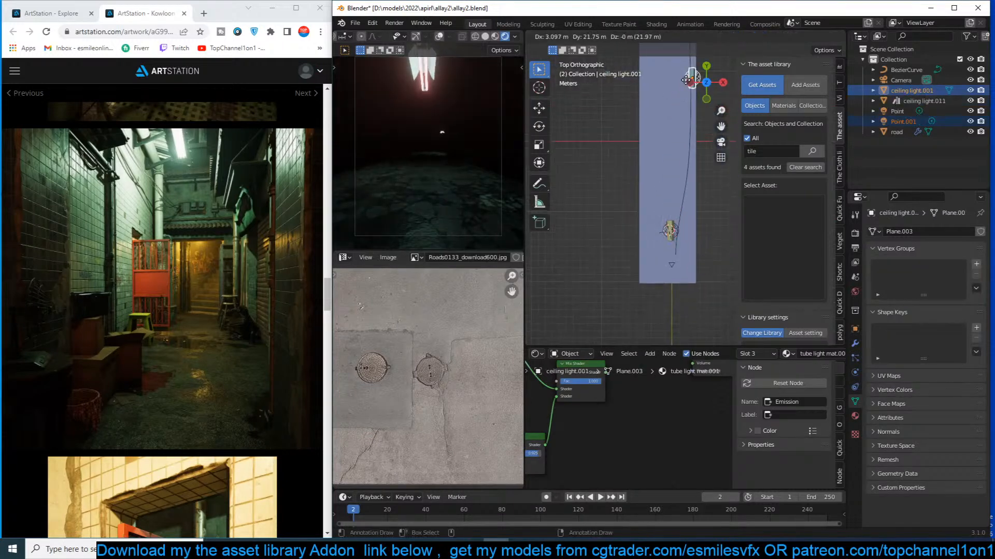
key(y)
click(665, 79)
key(alt+a)
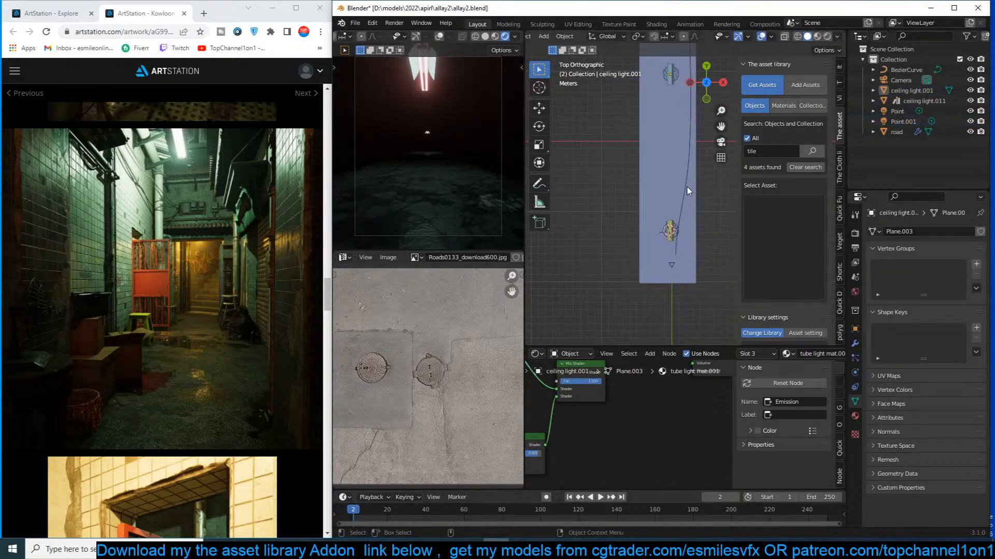
Add a cube over the road, scale it up and stretch it along Y.
scroll(668, 152, down, 4)
key(shift+a)
mouse_move(622, 44)
click(725, 54)
shift+middle_drag(663, 154, 617, 185)
key(s)
click(739, 219)
key(s)
key(y)
click(688, 111)
Move the large cube over the road and rescale it along X so it spans beyond the road's width.
key(g)
click(664, 102)
key(s)
key(x)
click(767, 240)
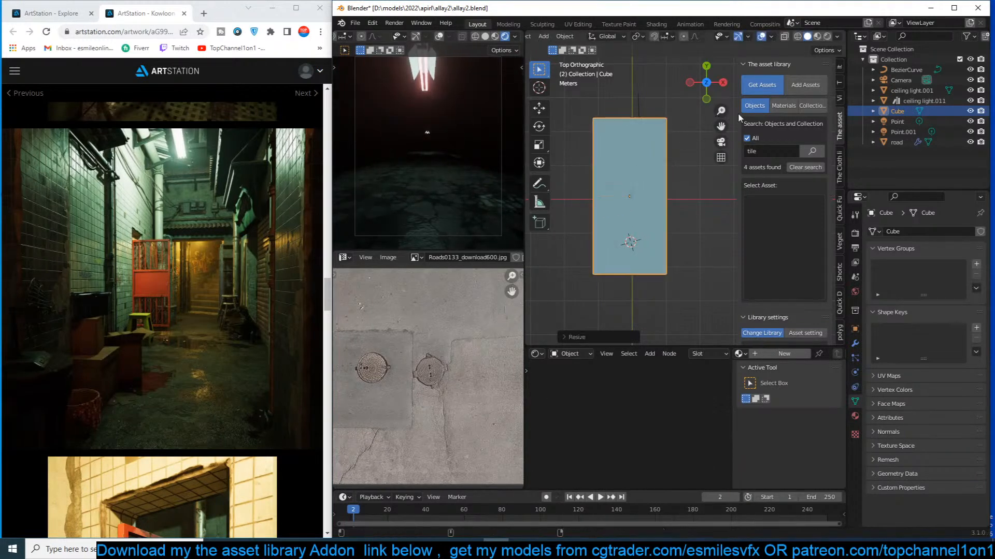
Create a new material for the large cube and delete its default Principled BSDF node.
click(854, 344)
click(776, 356)
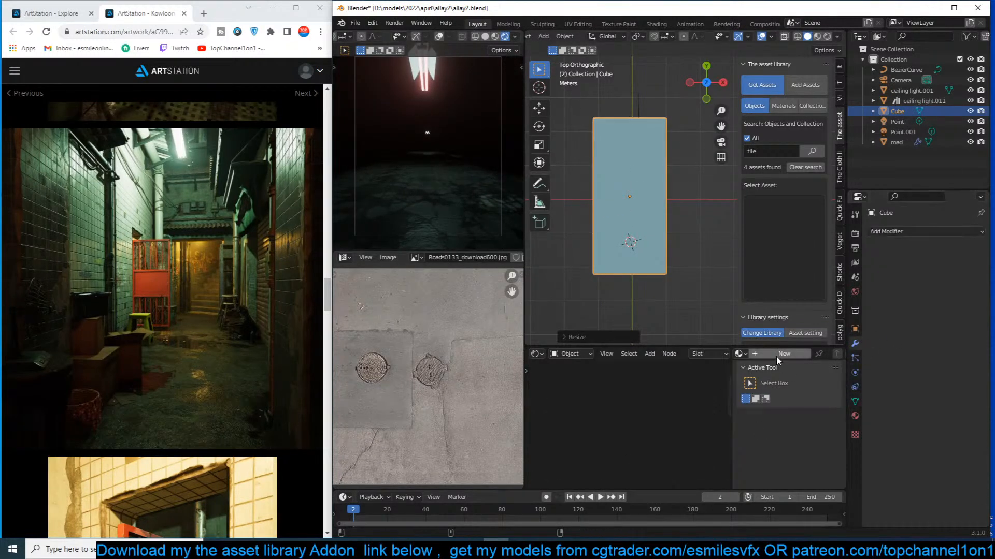
click(663, 390)
key(b)
right_click(665, 403)
middle_drag(634, 402, 659, 455)
click(618, 410)
key(x)
Add a Principled Volume shader to the cube's material and connect it to the Volume input of Material Output.
key(shift+a)
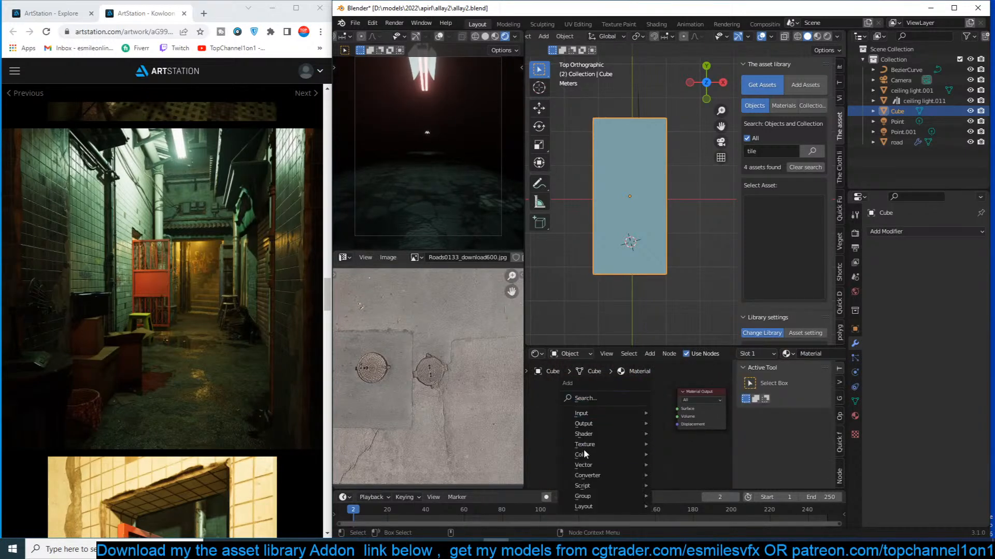
mouse_move(604, 436)
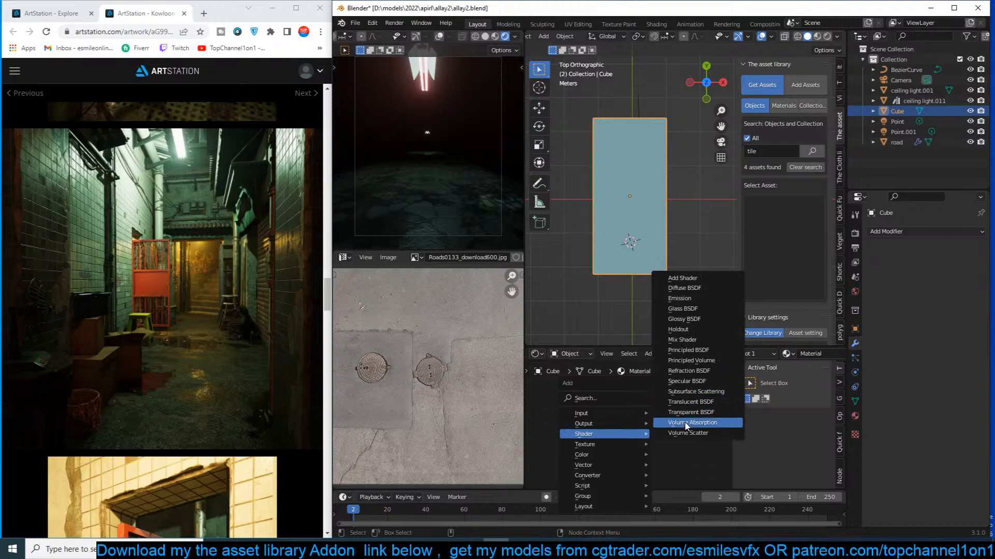
click(691, 361)
click(577, 377)
drag(621, 385, 678, 418)
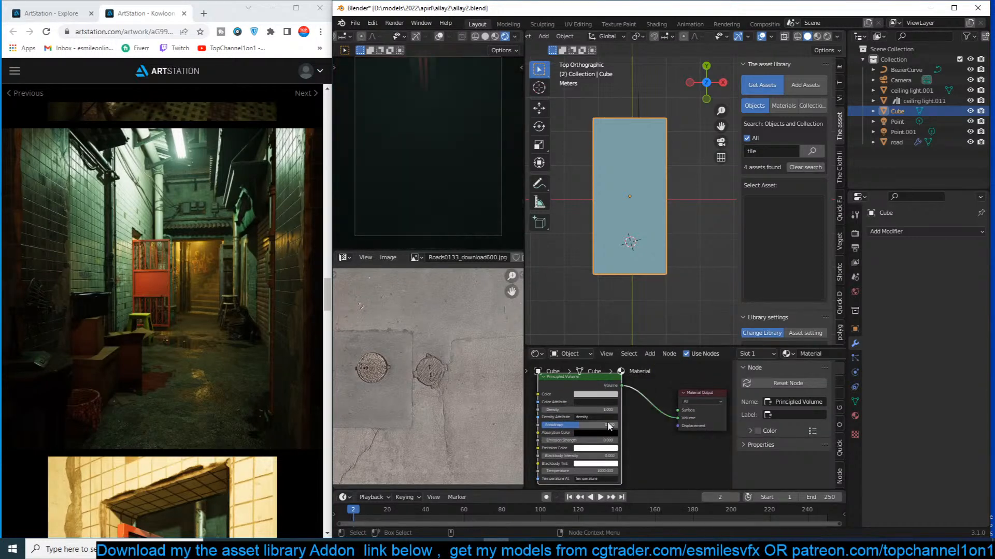
Set the Principled Volume density to 0.1 and leave its Color Attribute empty.
click(612, 402)
text(.01)
key(Return)
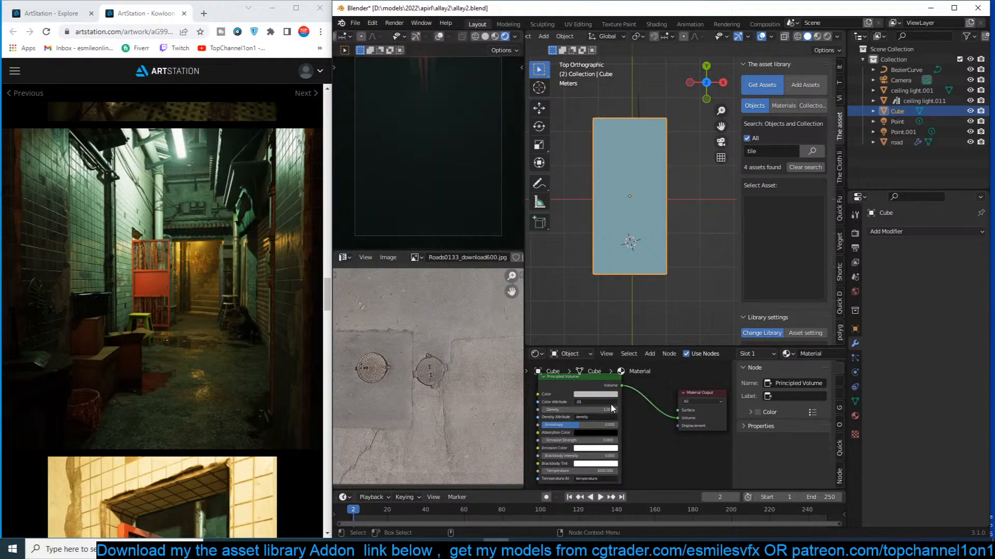
click(604, 403)
key(Tab)
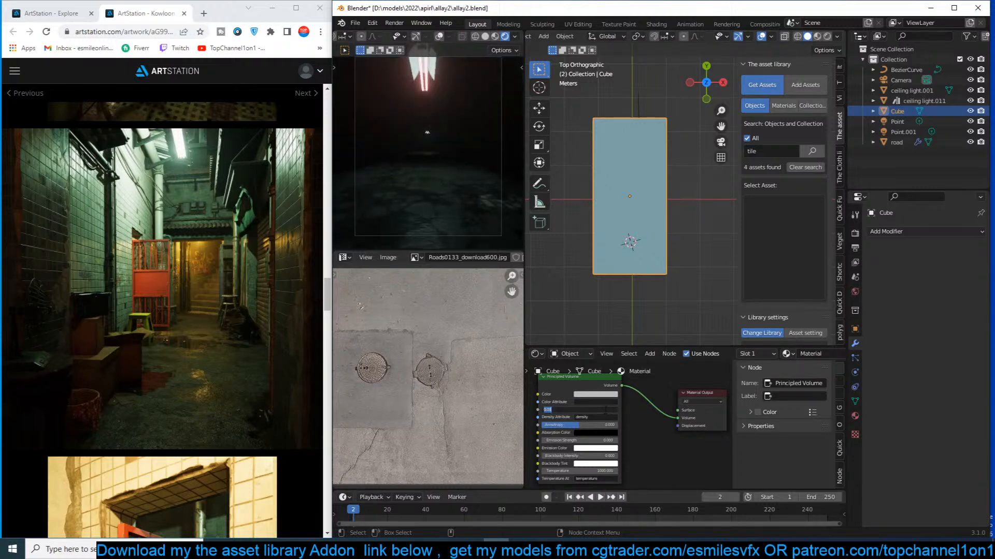
key(Return)
Set the fog cube's viewport display to Wire and save the file.
middle_drag(661, 262, 674, 140)
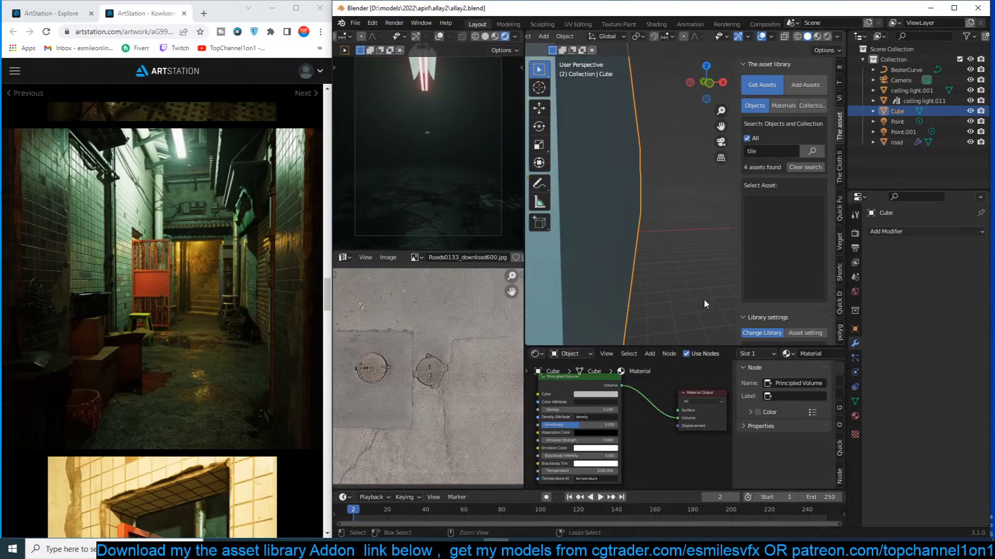
key(ctrl+s)
click(855, 327)
click(912, 464)
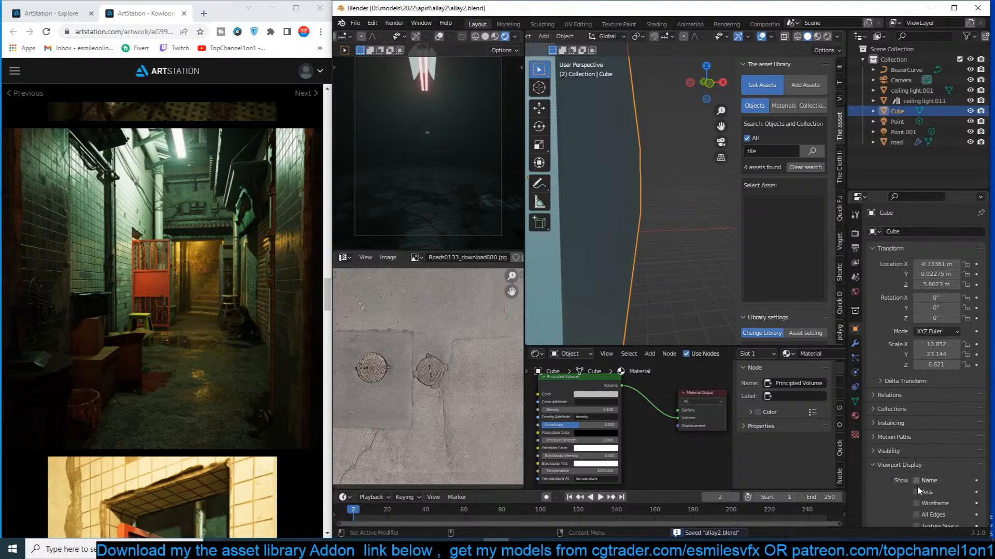
scroll(922, 480, down, 4)
click(933, 476)
click(937, 452)
mouse_move(664, 210)
middle_down()
mouse_move(703, 223)
mouse_move(676, 240)
middle_up()
key(ctrl+s)
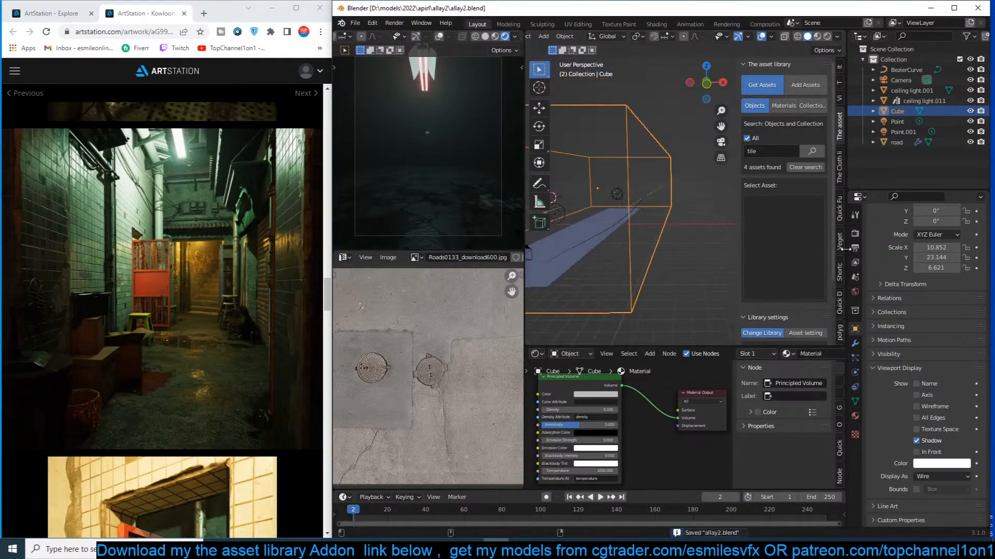
Set the Eevee Volumetrics End distance to 50 m and save the file.
click(854, 233)
scroll(666, 238, down, 5)
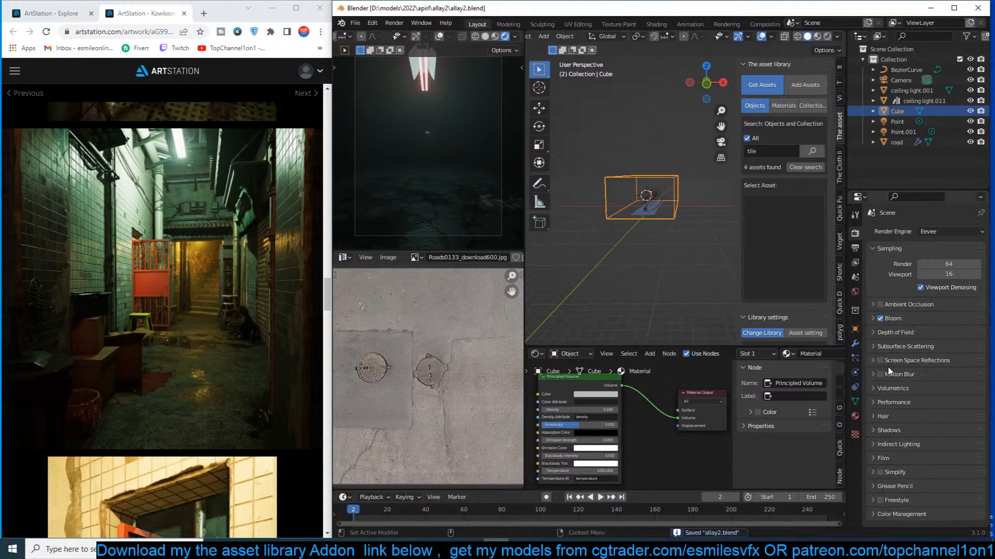
click(892, 390)
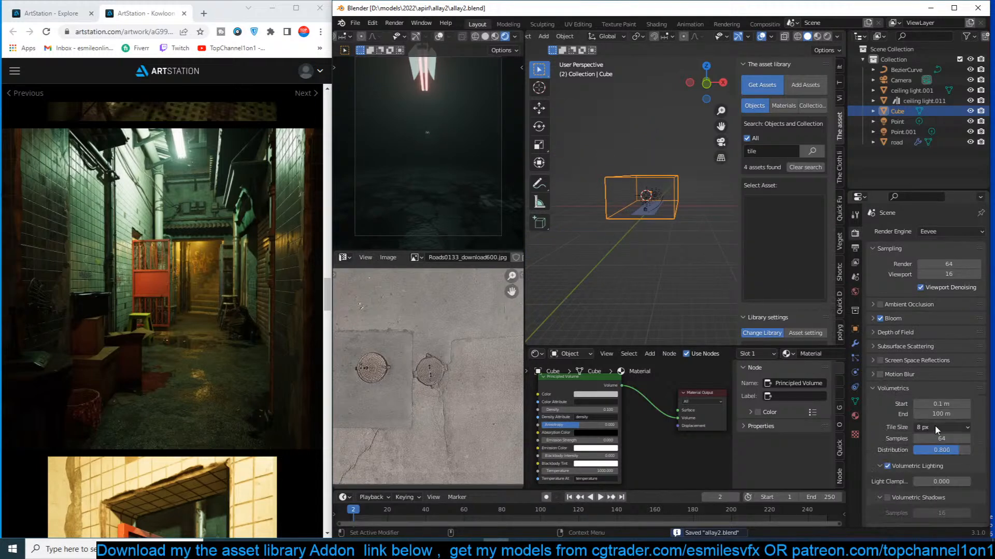
click(950, 413)
text(50)
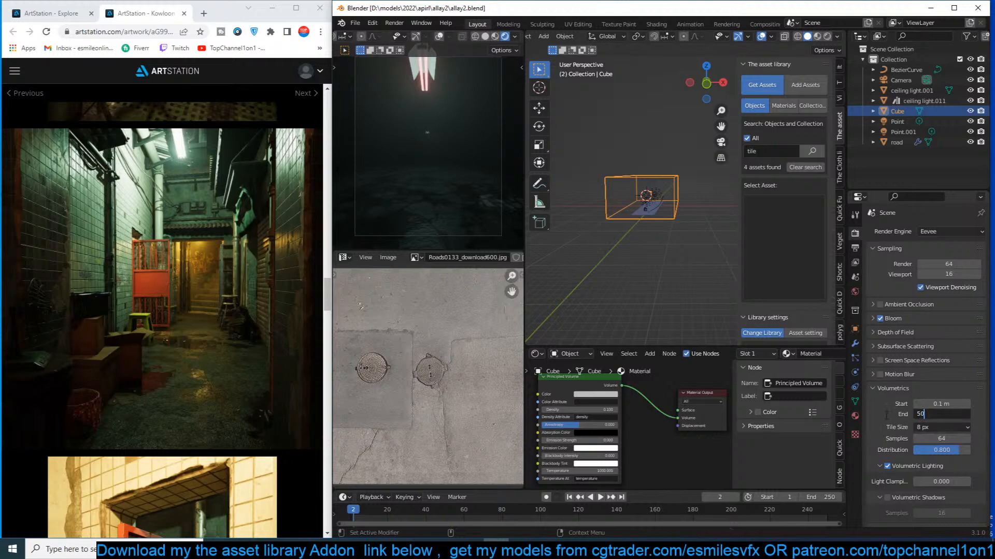
key(Return)
scroll(654, 213, up, 4)
key(ctrl+s)
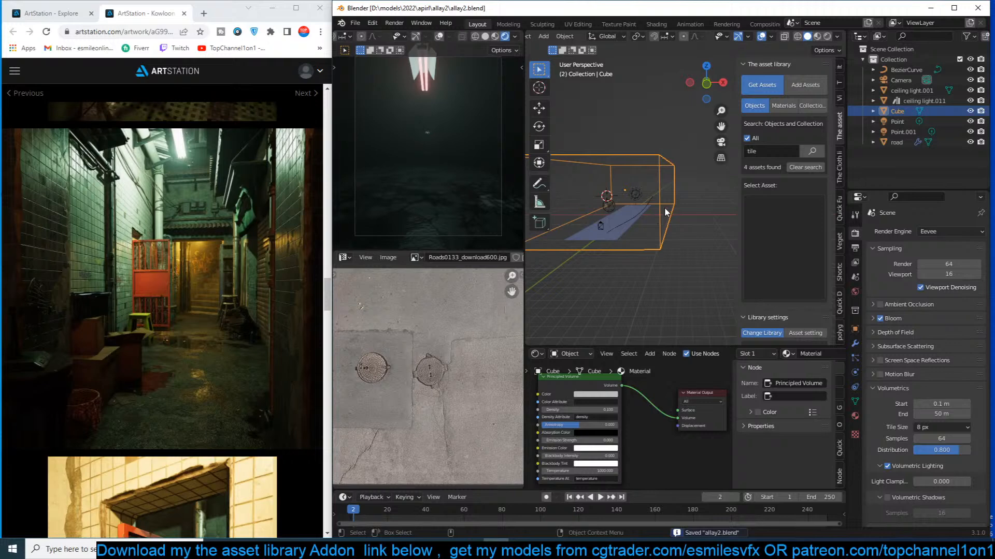
Narrow the fog cube along X in the front view and save the file.
scroll(666, 207, up, 3)
middle_drag(666, 206, 686, 206)
key(KP_1)
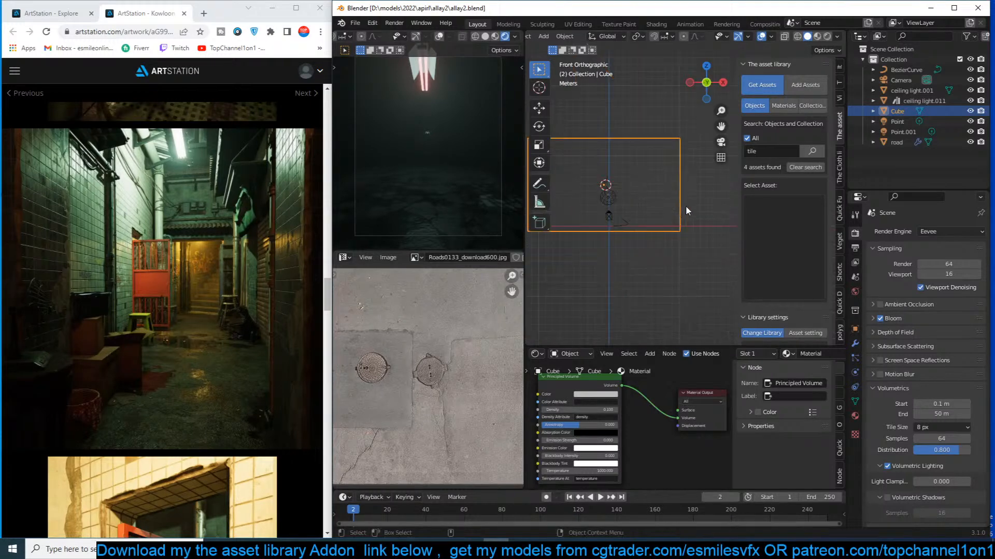
key(s)
key(x)
click(657, 204)
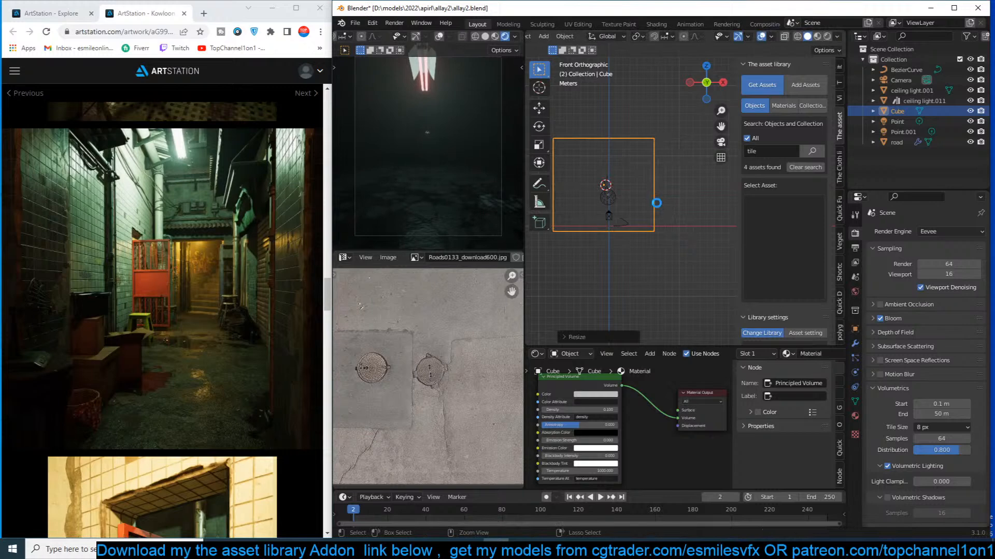
key(ctrl+s)
Add a new cube, stretch it along Z into a tall pillar and raise it beside the road.
key(n)
middle_drag(657, 203, 719, 213)
scroll(695, 211, up, 3)
scroll(695, 216, down, 4)
key(alt+a)
scroll(692, 218, up, 2)
middle_drag(679, 222, 695, 222)
key(shift+a)
mouse_move(658, 267)
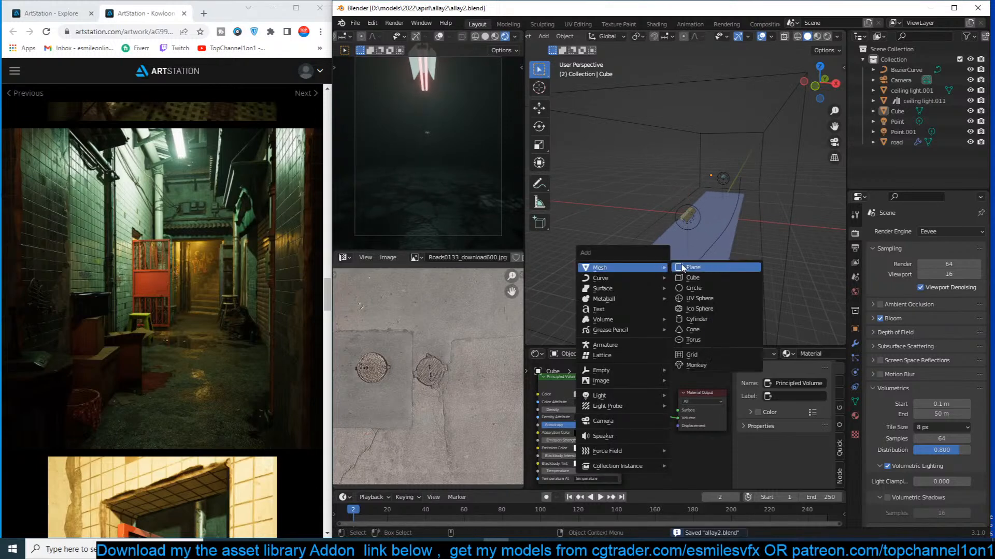
click(685, 278)
key(s)
key(z)
click(727, 205)
key(g)
click(723, 143)
Search the asset library's materials for "concrete".
key(n)
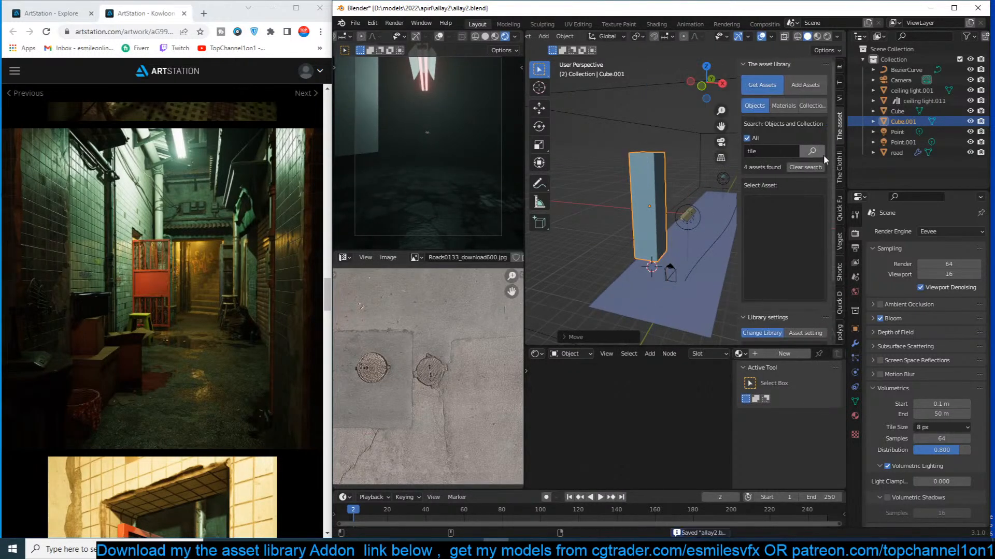
click(786, 110)
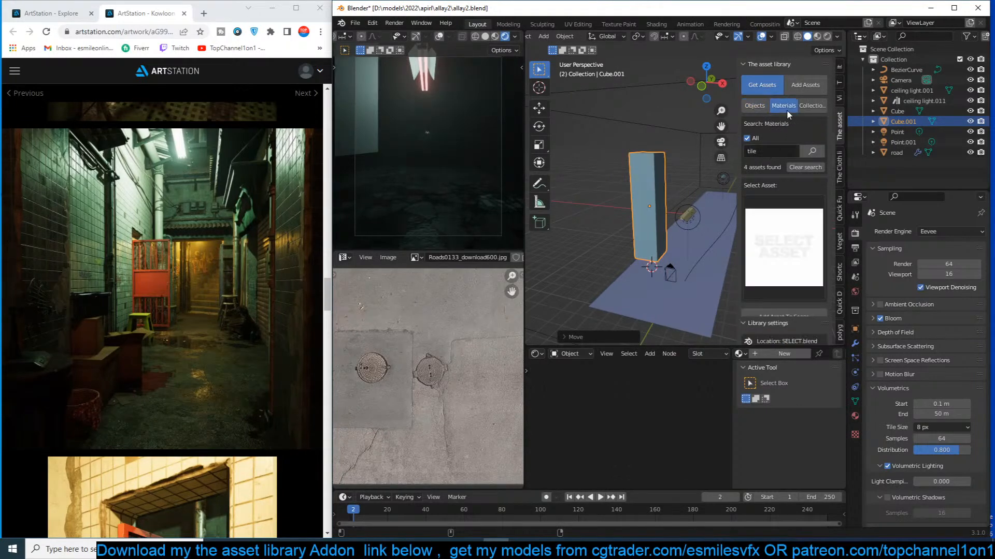
click(774, 151)
text(cor)
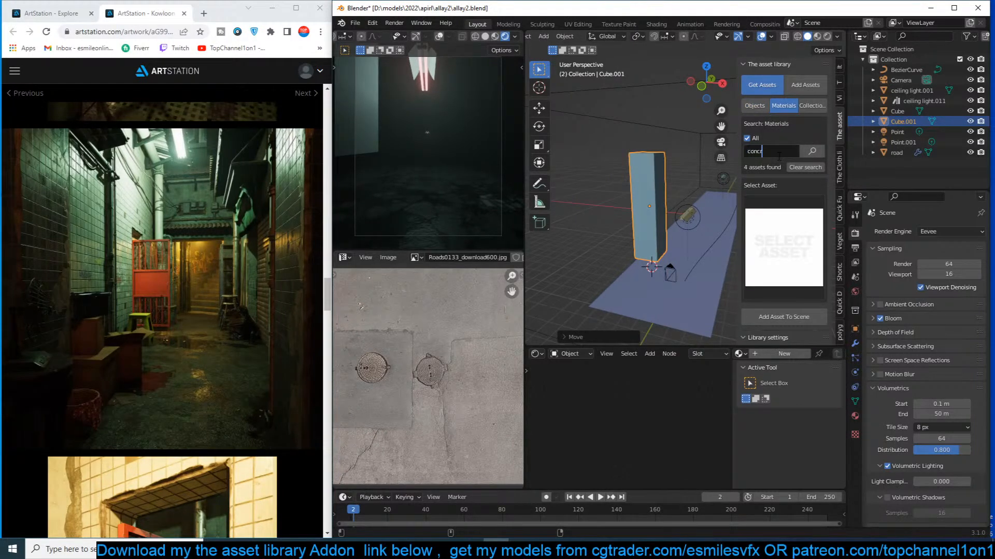
key(Return)
Select the tall pillar and apply a concrete material from the asset library to it.
click(717, 254)
click(751, 239)
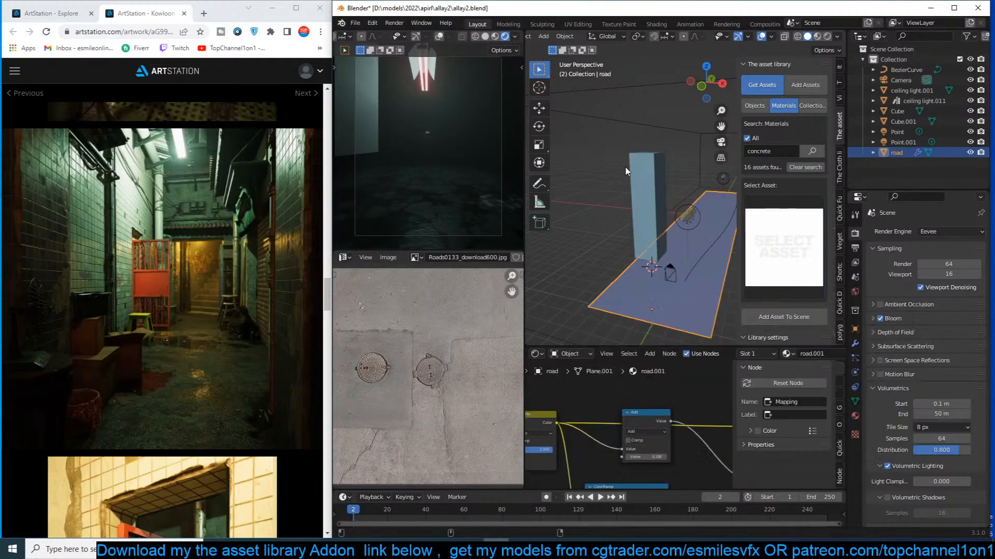
click(648, 182)
click(784, 247)
click(772, 332)
click(774, 318)
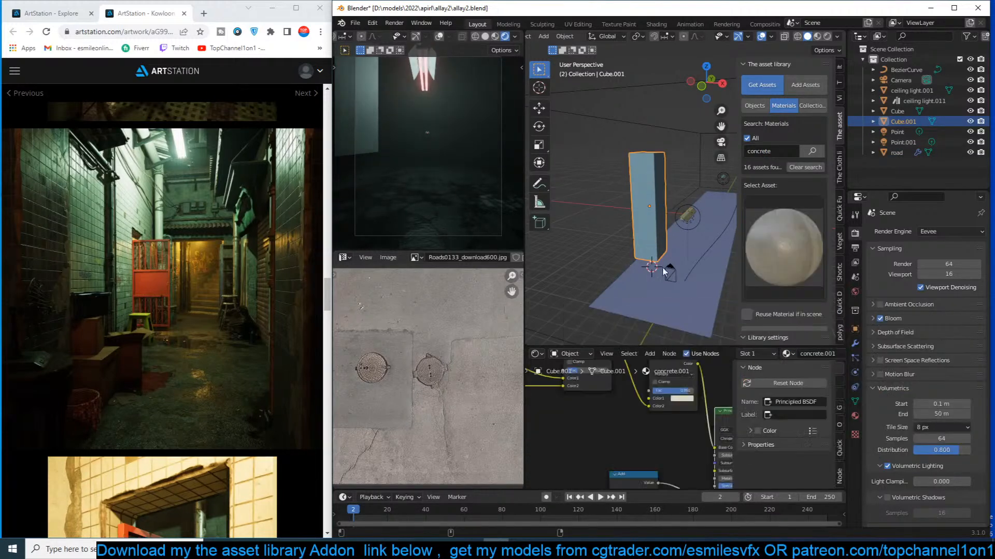
Apply the pillar's scale, add an object modifier to it and save the file.
key(ctrl+a)
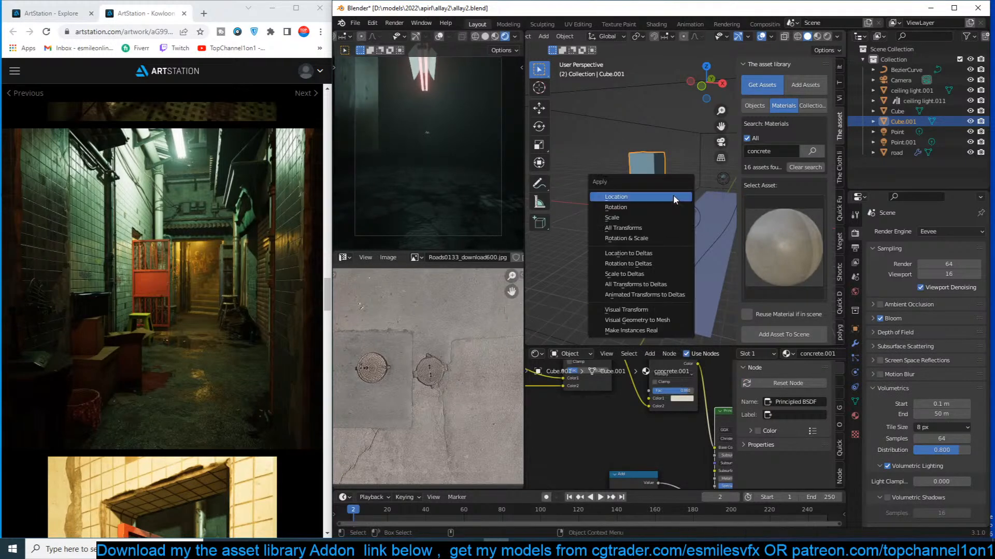
click(676, 215)
key(q)
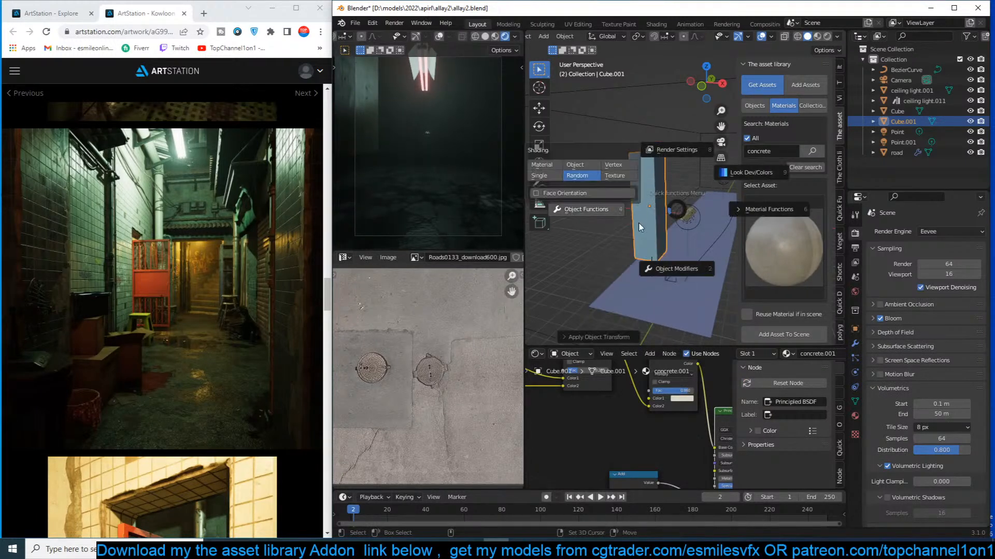
click(663, 268)
click(537, 270)
scroll(605, 204, up, 5)
key(ctrl+s)
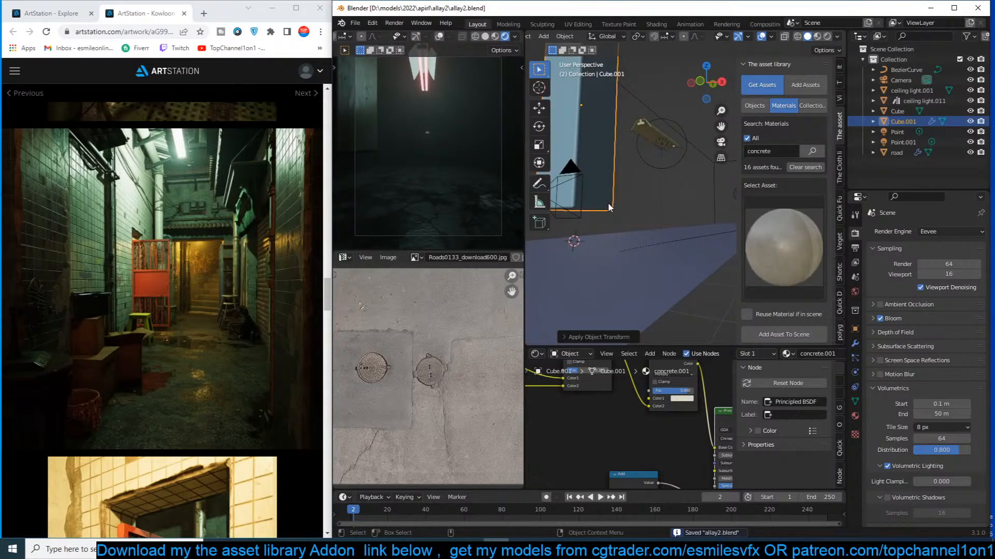
Lower the tall pillar's bottom vertices along Z so its base reaches road level.
key(KP_1)
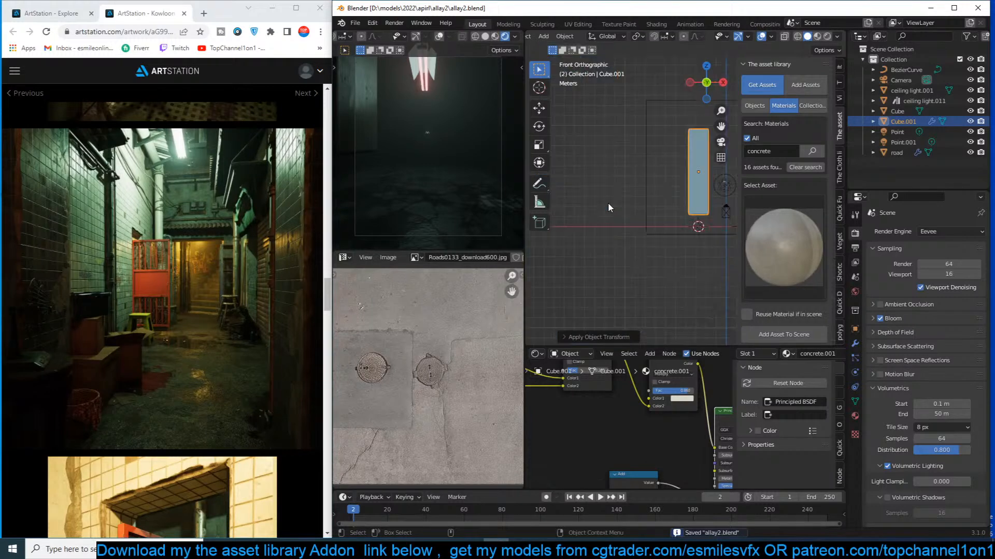
key(n)
key(Tab)
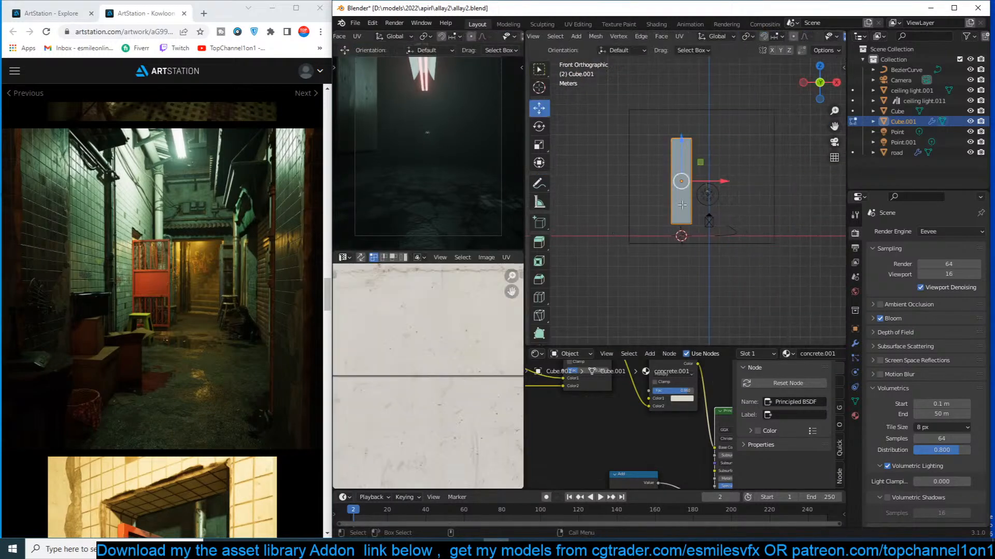
key(alt+z)
key(alt+z)
drag(660, 203, 758, 249)
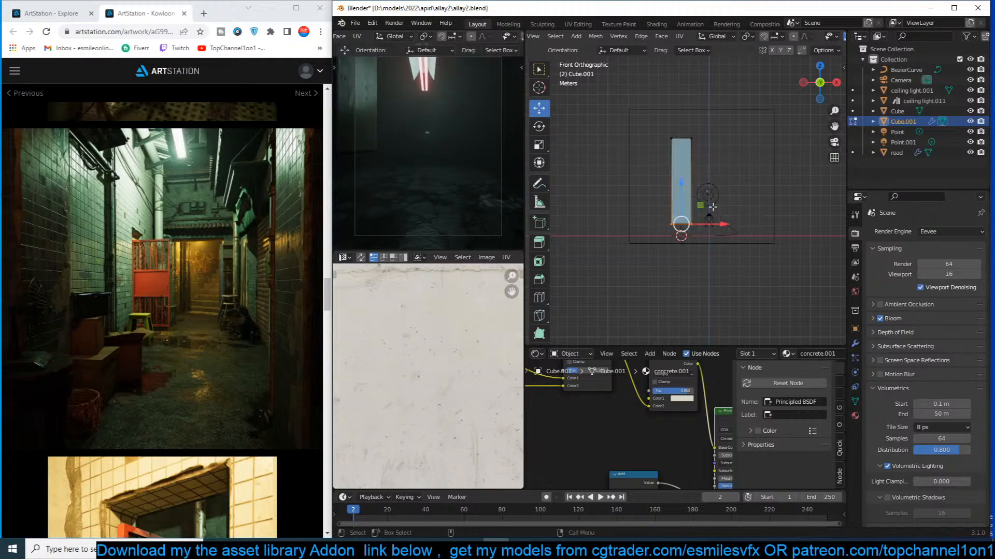
scroll(720, 220, up, 3)
scroll(611, 218, down, 1)
key(g)
key(z)
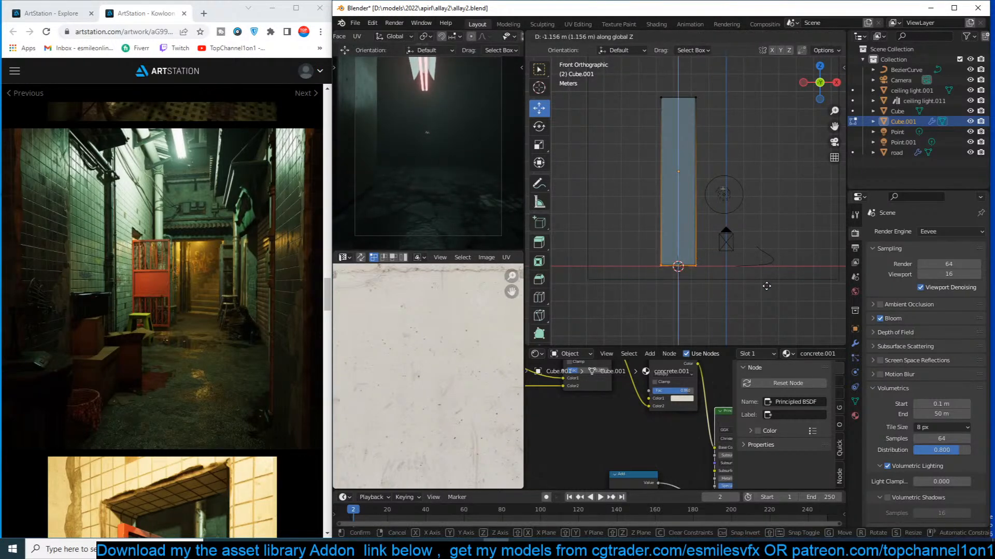
click(766, 286)
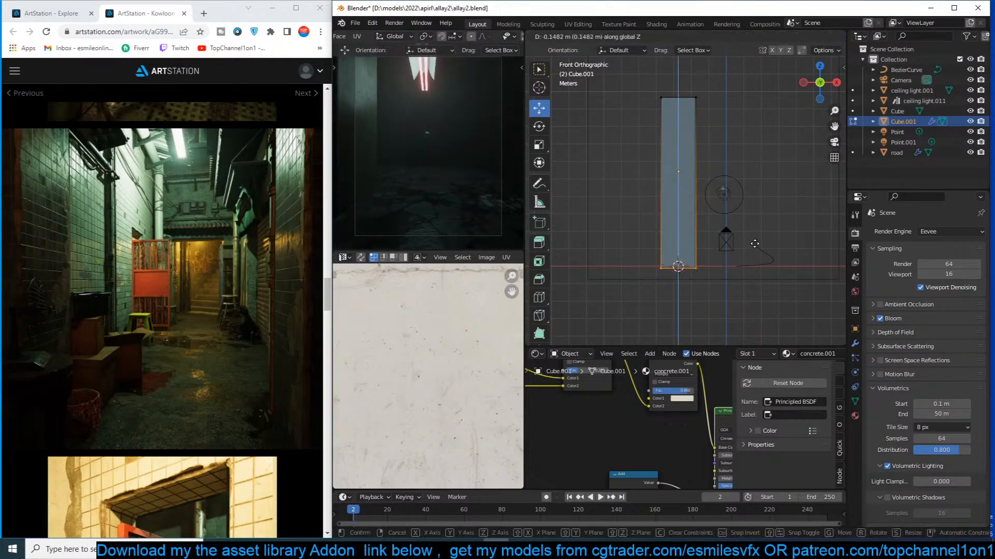
key(Tab)
Try to scale the pillar's thickness as seen from above and apply the scale.
key(KP_7)
middle_drag(753, 242, 753, 242)
key(KP_7)
key(s)
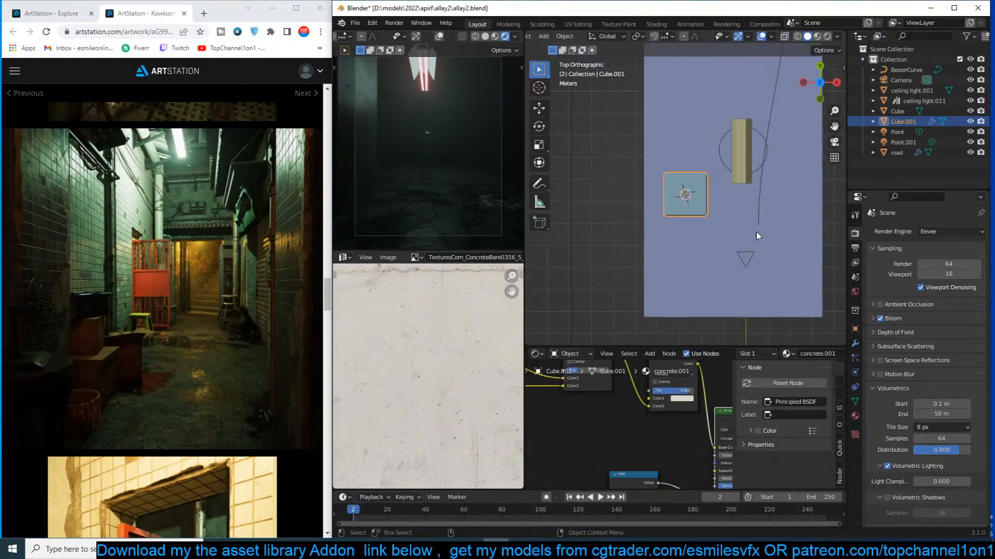
key(z)
click(693, 215)
key(ctrl+a)
click(772, 196)
key(Tab)
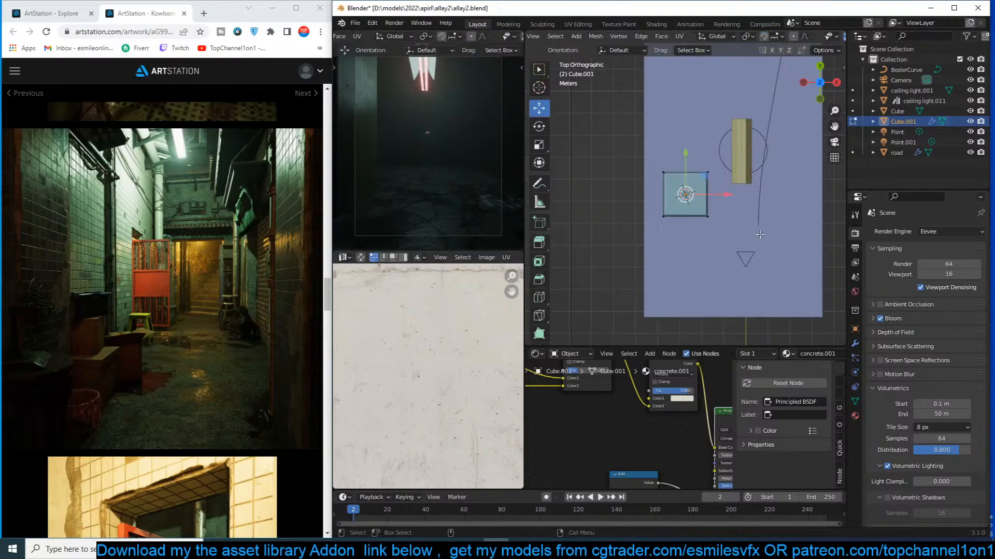
key(KP_1)
key(Tab)
Set the pillar's origin to its geometry and then to the 3D cursor at its base.
right_click(708, 268)
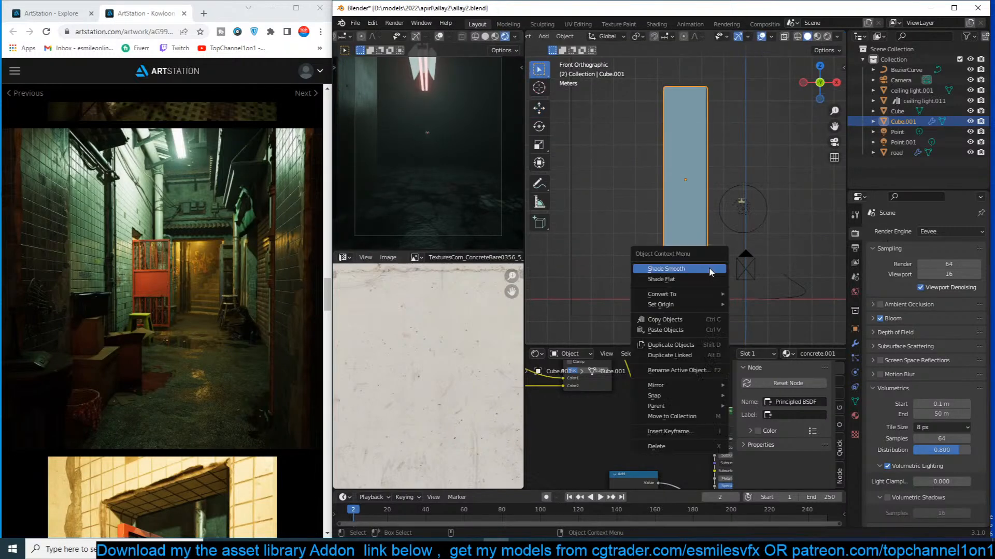
click(767, 313)
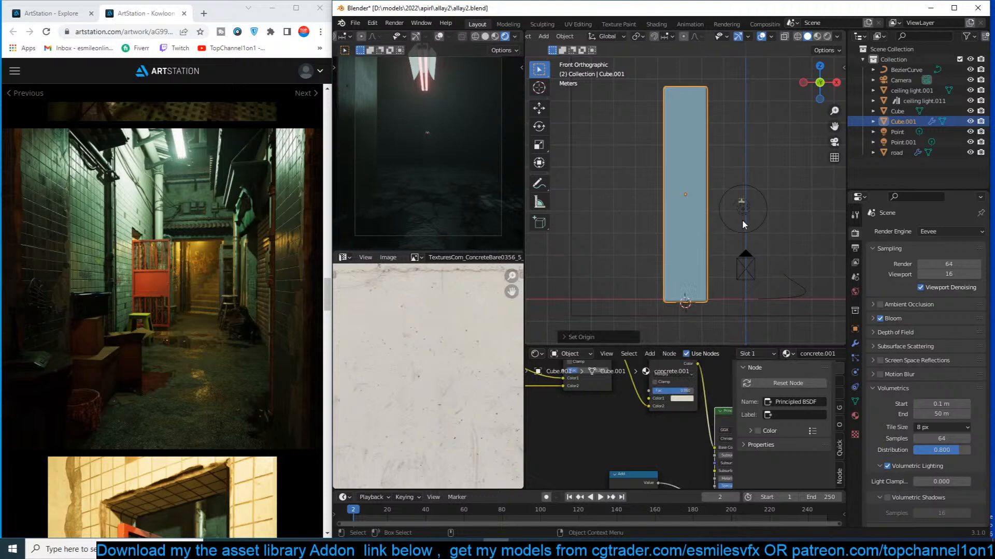
right_click(708, 277)
mouse_move(707, 278)
click(769, 297)
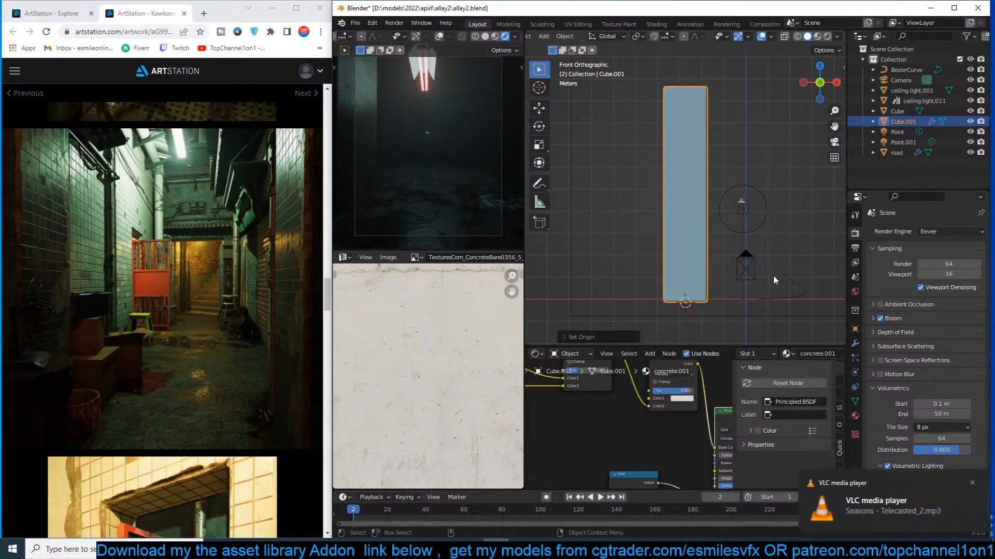
Slim the pillar to about half its thickness while keeping its height, and apply the scale.
key(s)
key(x)
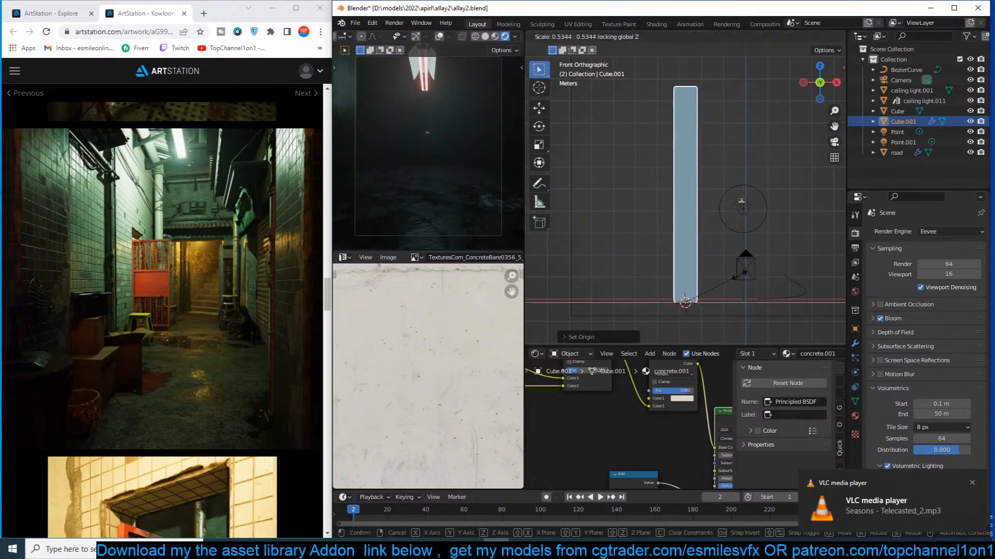
click(739, 275)
key(ctrl+a)
click(743, 271)
Move the pillar slightly off the 3D cursor toward the middle of the road.
key(KP_7)
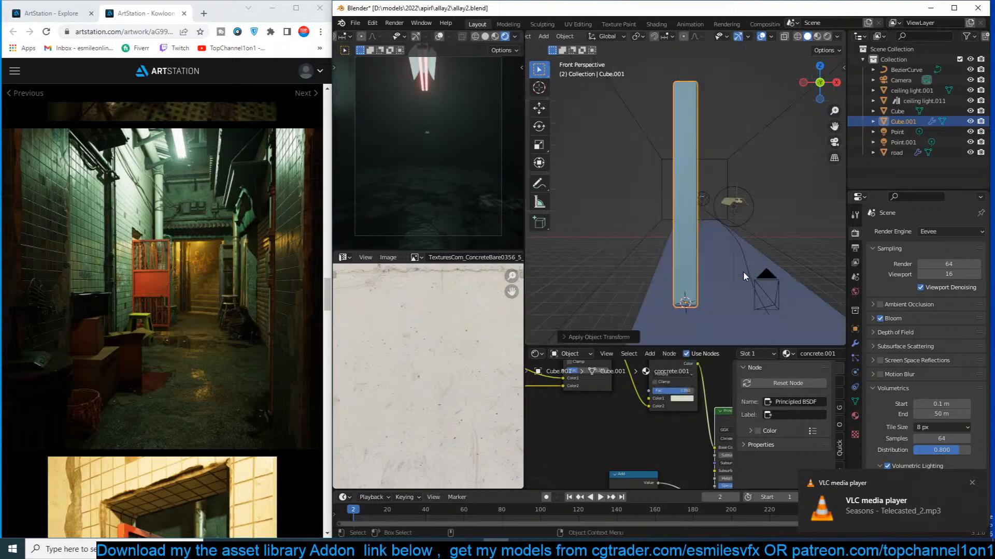
scroll(743, 274, down, 4)
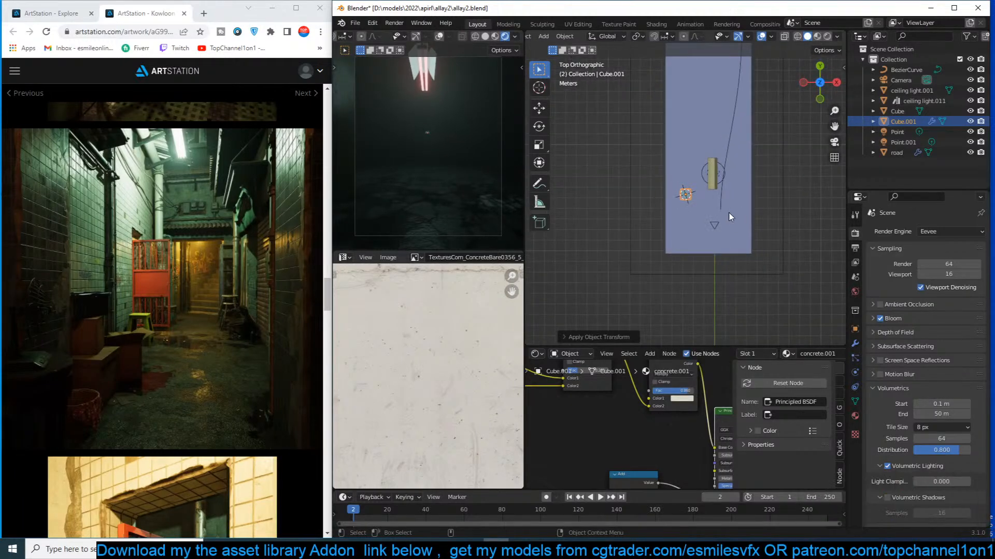
shift+middle_drag(730, 218, 724, 233)
key(g)
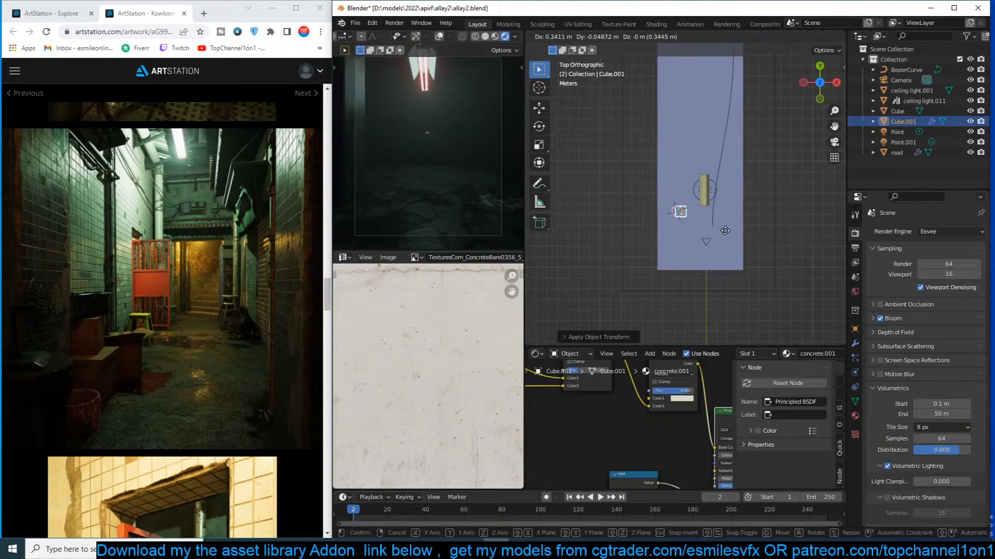
click(725, 233)
Shorten the pillar along Z and place it at the left edge of the road.
key(KP_1)
key(s)
key(z)
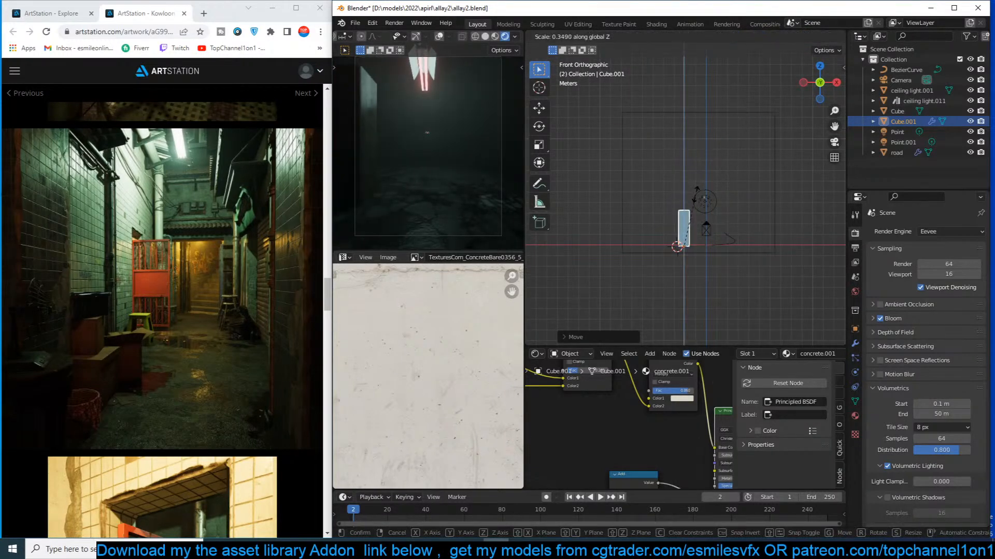
click(715, 177)
middle_drag(716, 177, 716, 182)
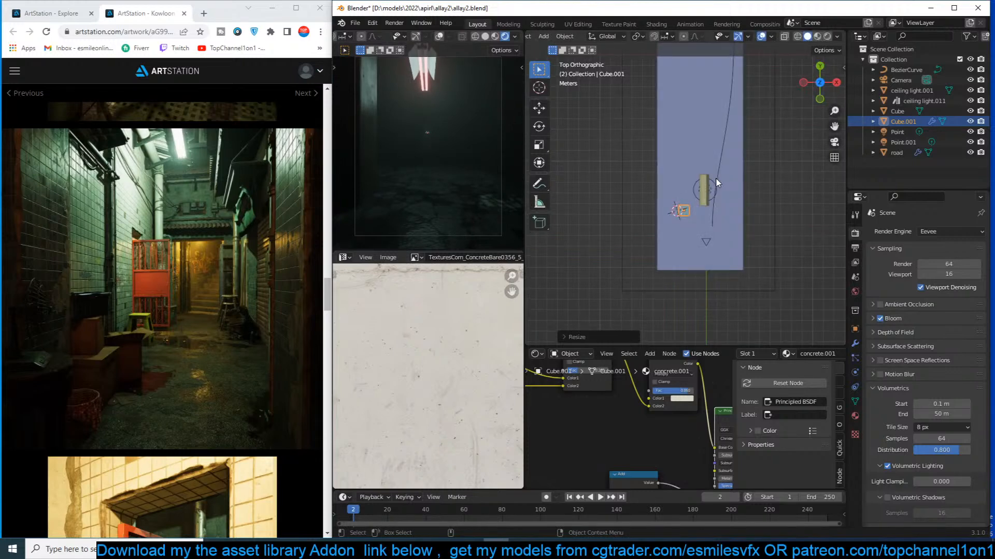
key(KP_7)
key(g)
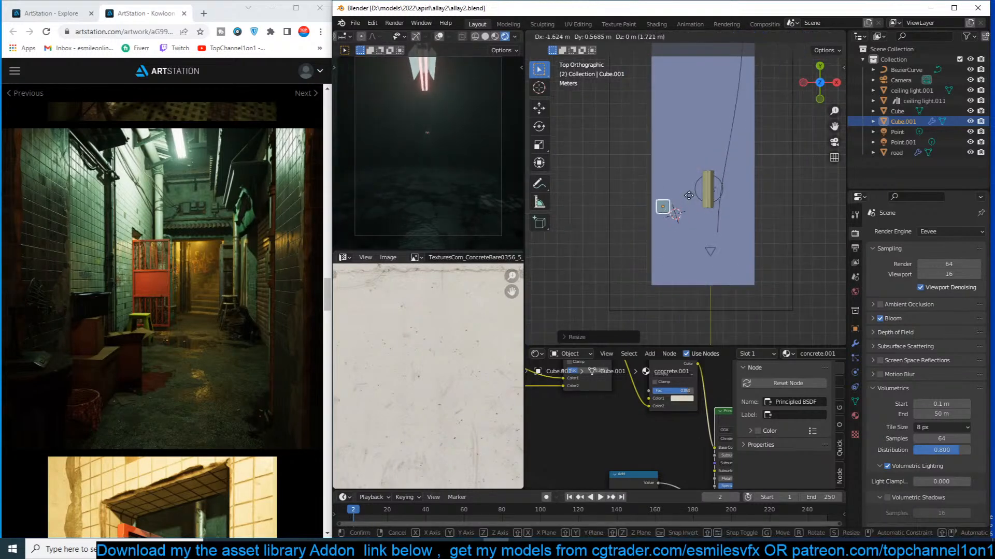
click(690, 200)
Duplicate the pillar twice along Y to form a row of three along the road's left edge.
scroll(689, 199, down, 2)
key(shift+d)
key(y)
click(688, 188)
key(shift+d)
key(y)
click(700, 93)
Duplicate the three left pillars about 6.6 m along X to the opposite edge of the road.
shift+click(670, 168)
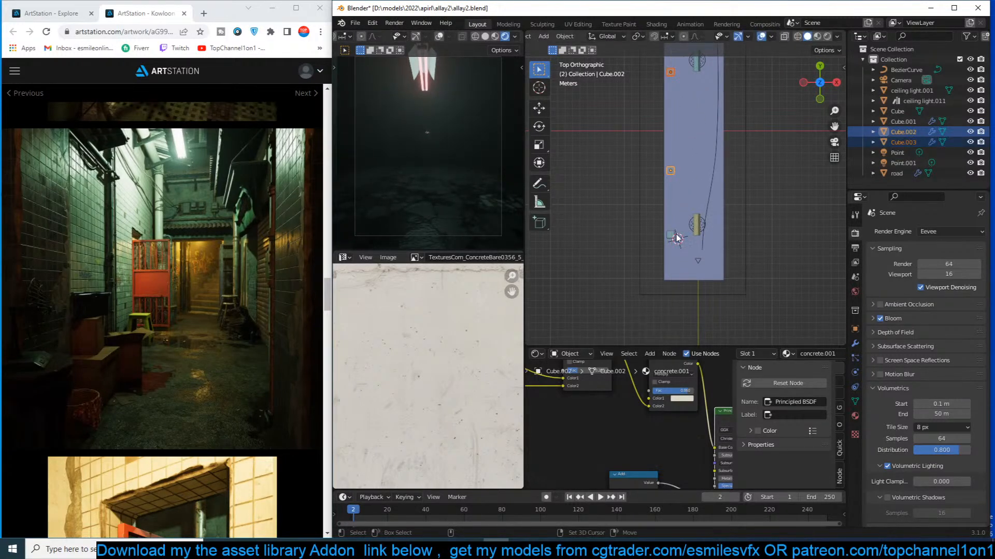
shift+click(673, 234)
key(shift+d)
key(x)
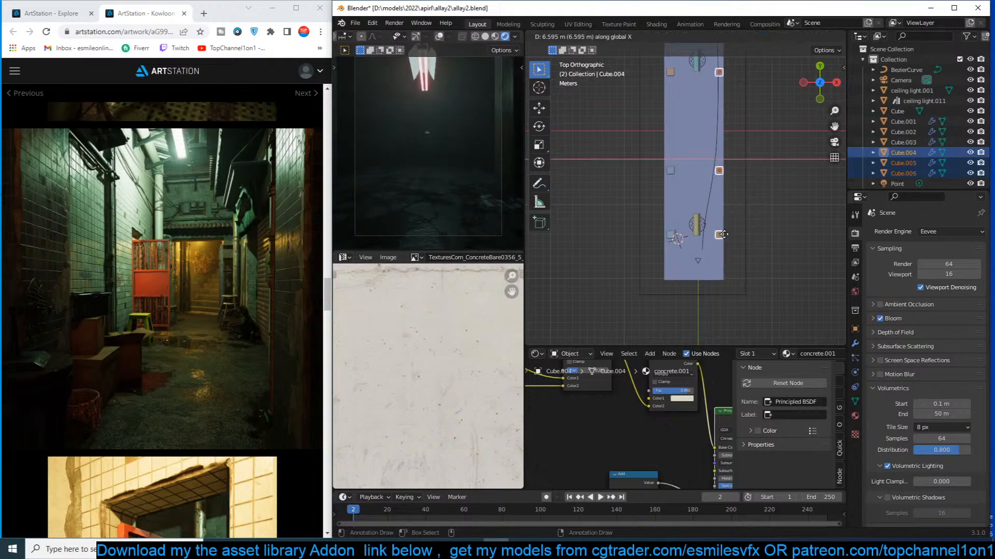
click(723, 232)
Select the camera and reduce the output resolution Y to 1270 px.
click(698, 265)
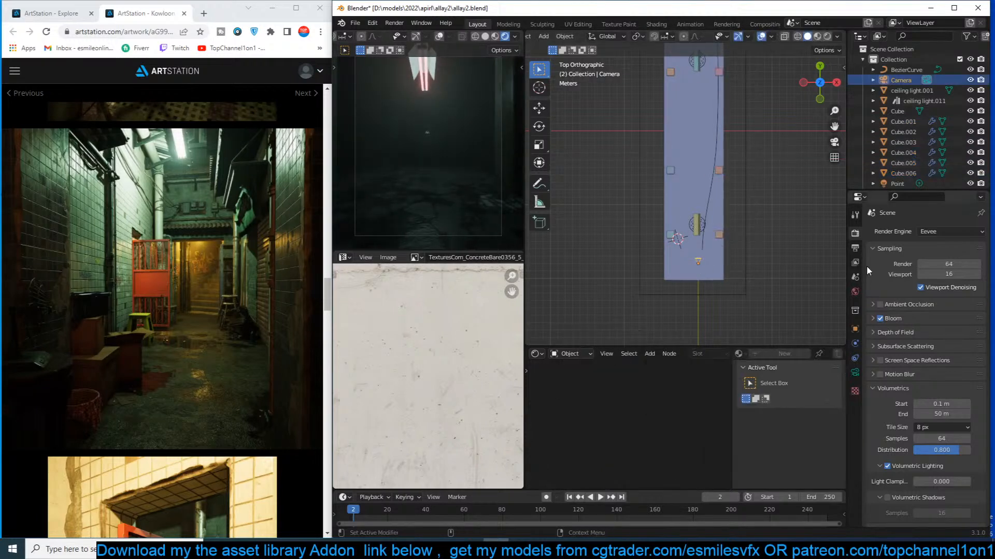
click(855, 249)
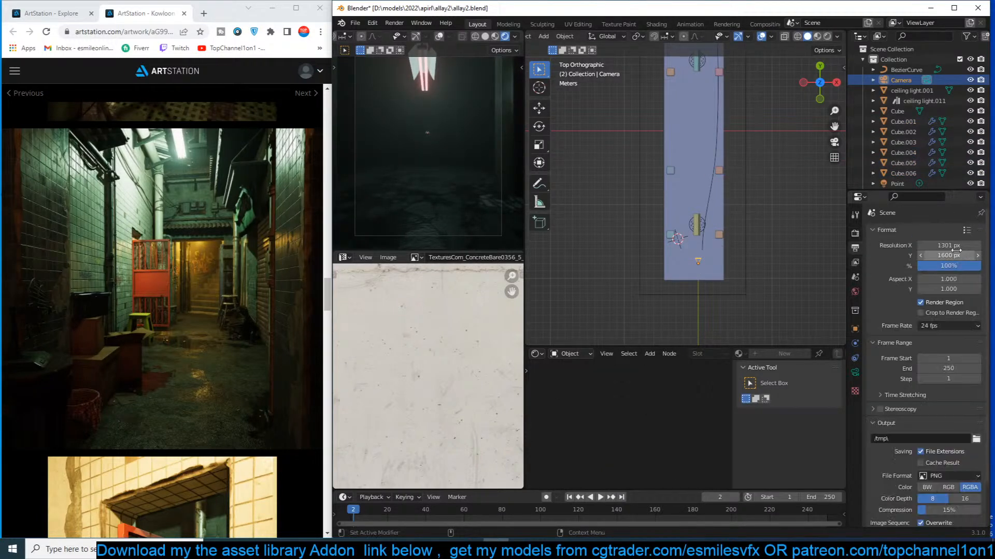
drag(952, 256, 833, 256)
scroll(454, 163, down, 2)
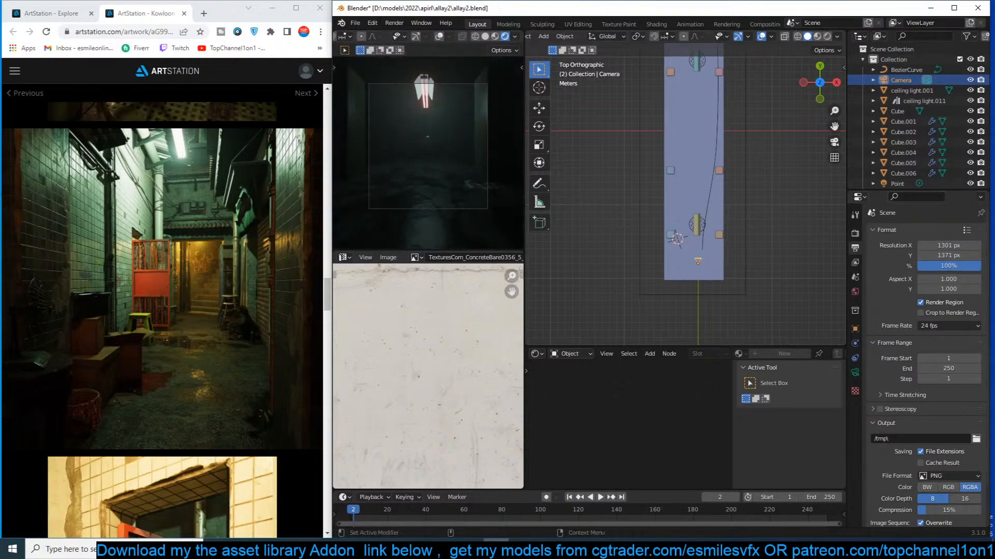
drag(953, 255, 927, 255)
scroll(708, 207, down, 2)
Reposition the camera so the alley and ceiling lamp are framed between the pillars, and save the file.
key(g)
click(707, 216)
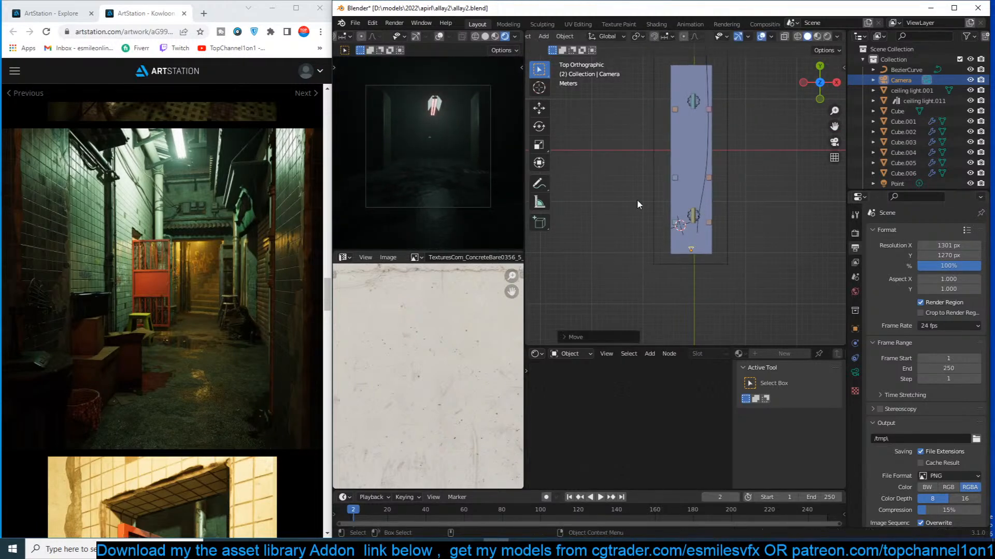
key(g)
click(477, 156)
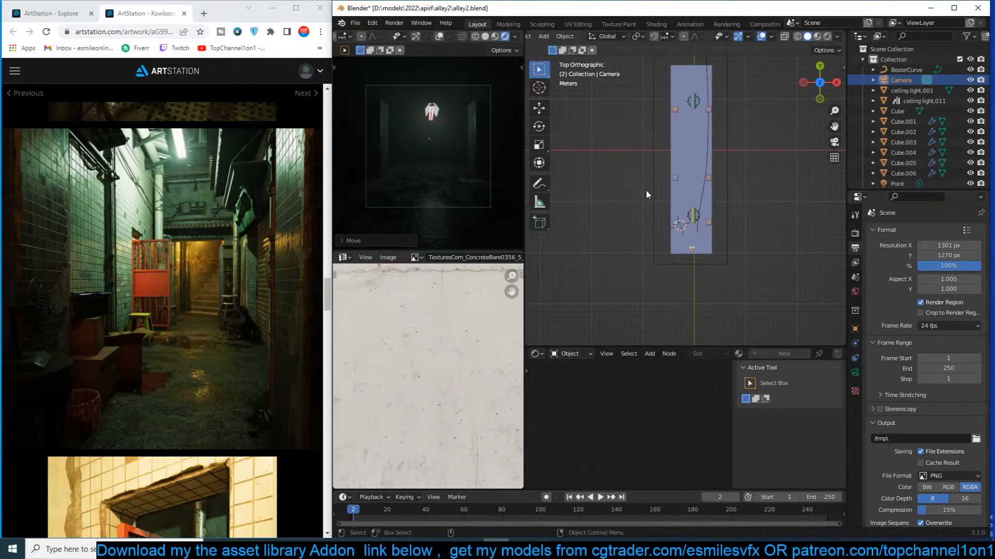
click(604, 182)
scroll(717, 191, up, 3)
shift+middle_drag(715, 194, 672, 252)
key(ctrl+s)
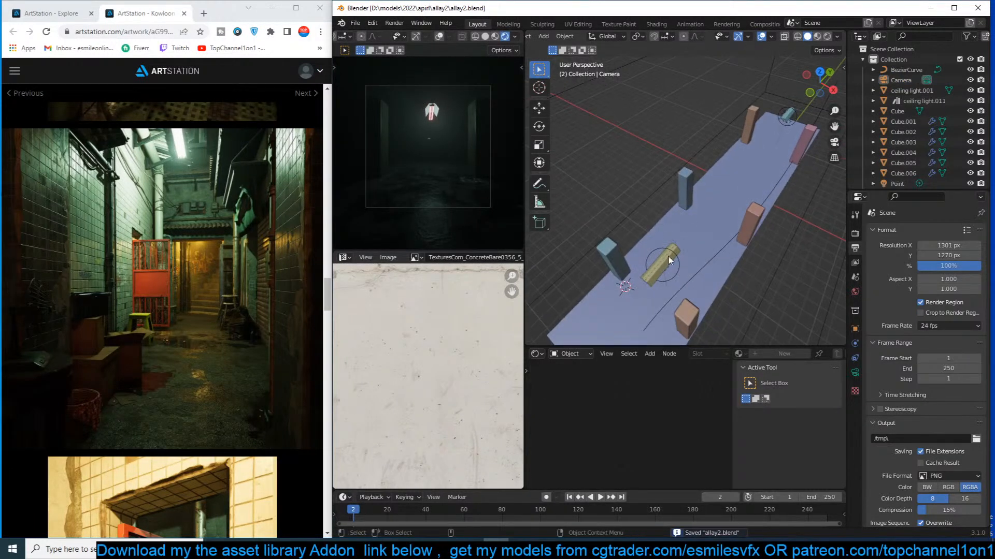
Change the near ceiling light's tube emission colour to near white and save the file.
click(661, 276)
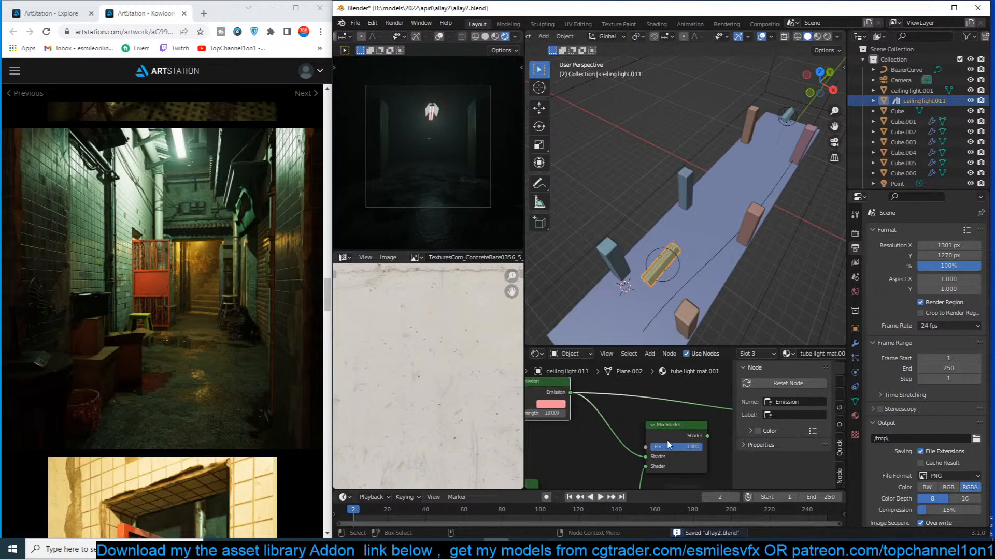
click(586, 413)
click(598, 356)
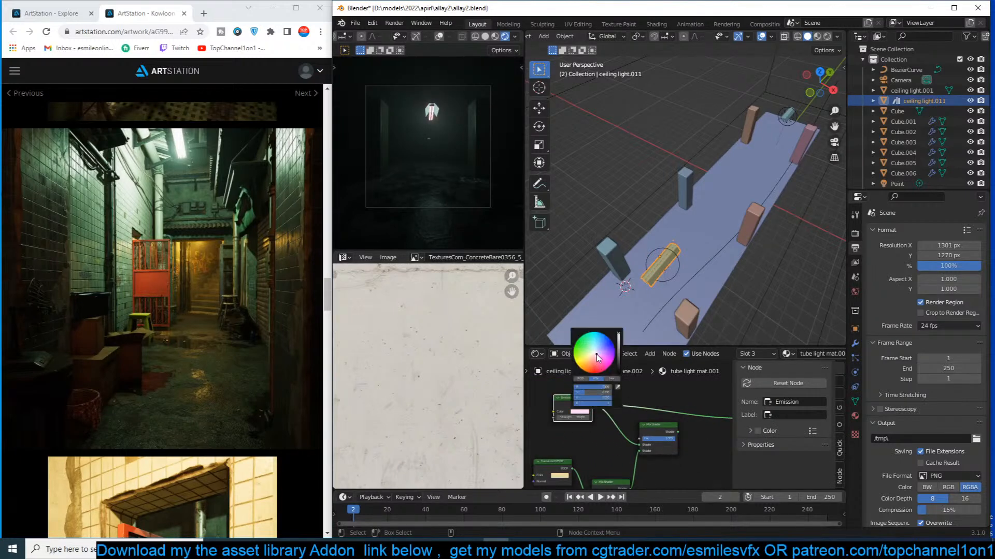
click(724, 235)
middle_drag(724, 235, 751, 218)
scroll(752, 218, up, 3)
key(ctrl+s)
Search the asset library's objects for "cat" and add the cat animal to the scene.
key(n)
click(775, 152)
text(ca)
click(758, 106)
click(770, 150)
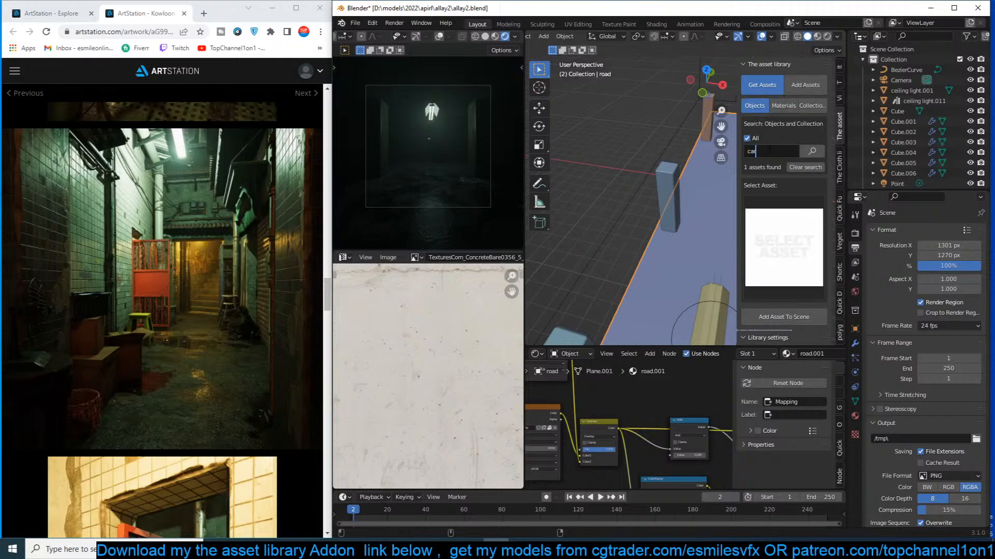
text(t)
key(Return)
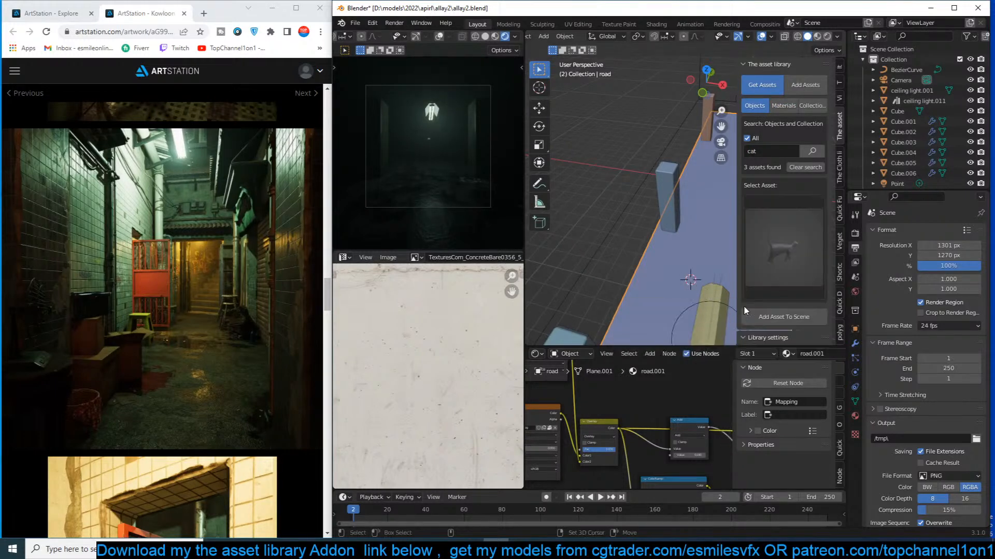
click(782, 317)
Snap the cat to the 3D cursor on the road, check it through the camera, and save the file.
middle_drag(725, 290, 710, 275)
key(KP_0)
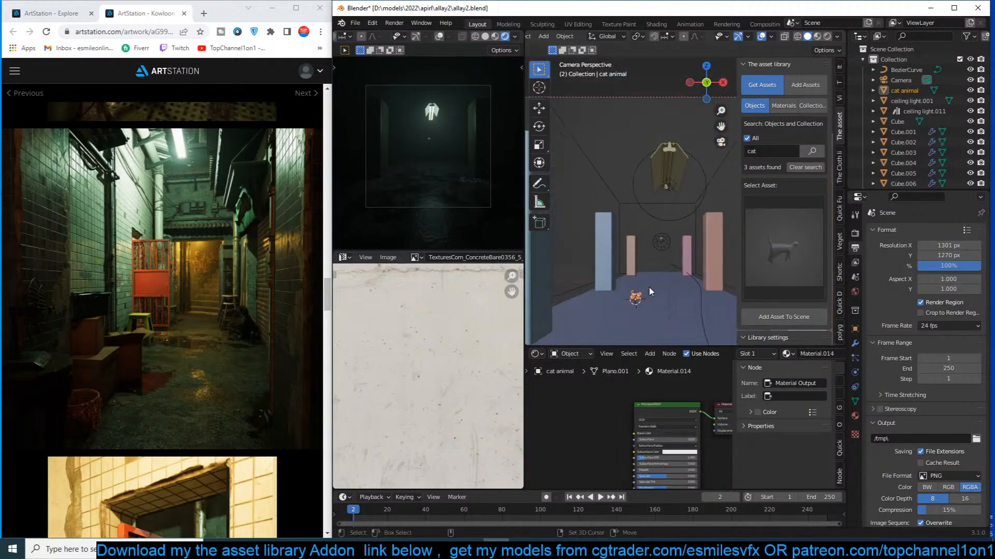
key(shift+s)
click(657, 254)
scroll(663, 279, down, 3)
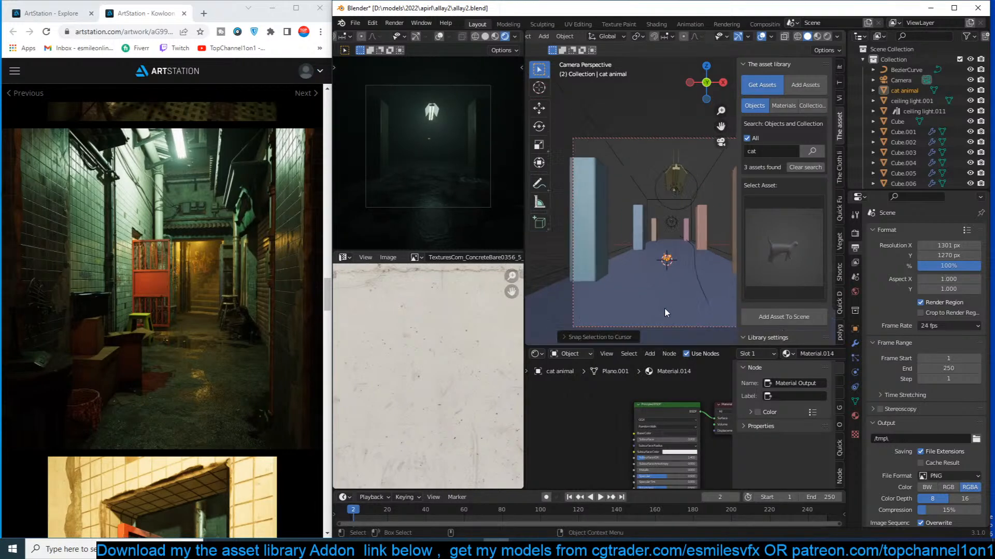
scroll(665, 313, down, 1)
shift+middle_drag(665, 313, 613, 302)
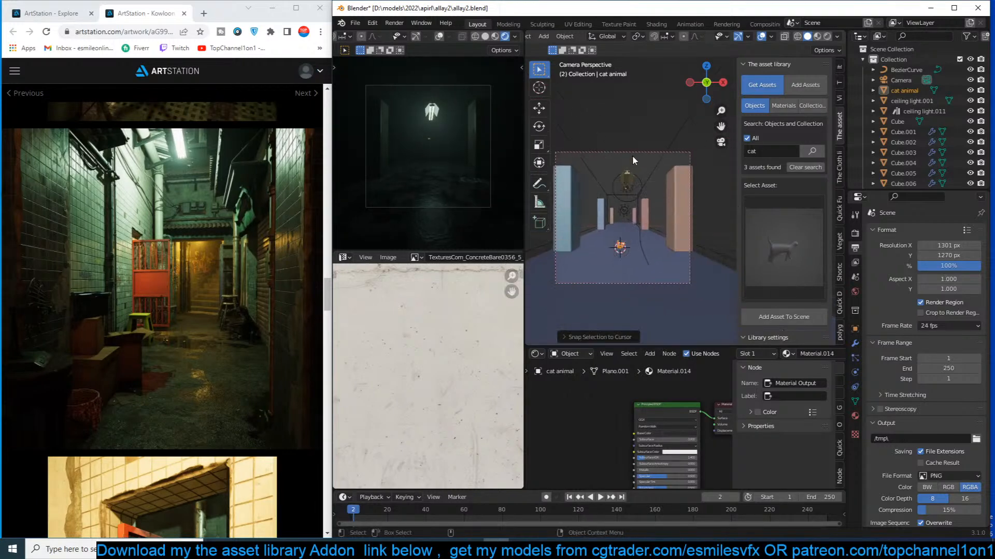
scroll(642, 225, up, 2)
click(634, 228)
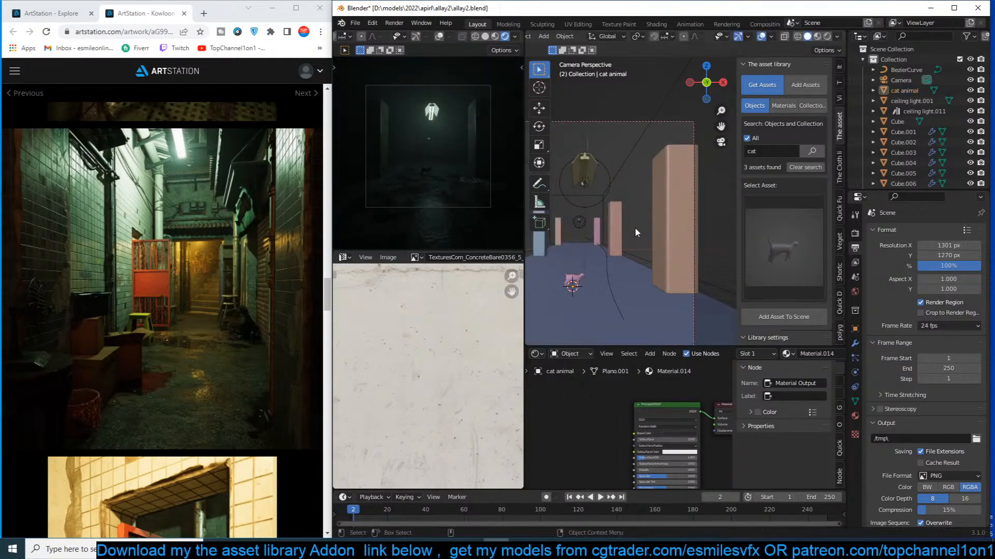
scroll(640, 228, up, 1)
key(ctrl+s)
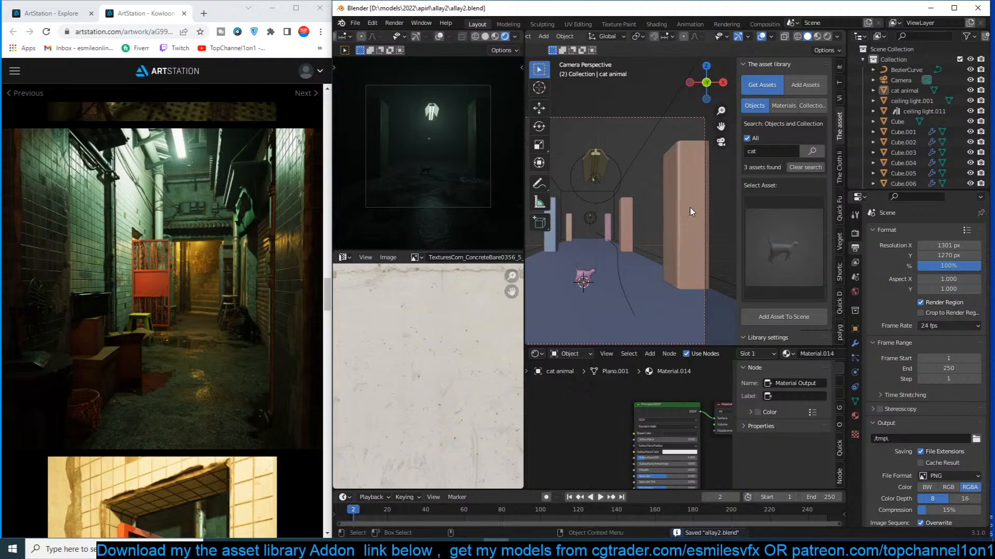
Duplicate the concrete pillar nearest the camera on the cursor's far side and scale the copy's mesh to about half width along X.
middle_drag(598, 188, 626, 220)
click(629, 219)
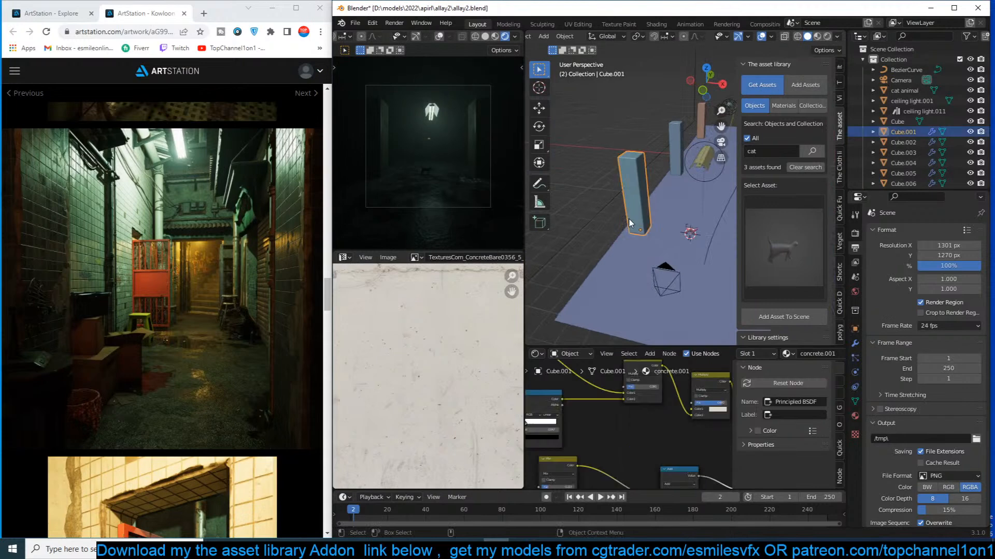
key(n)
key(KP_7)
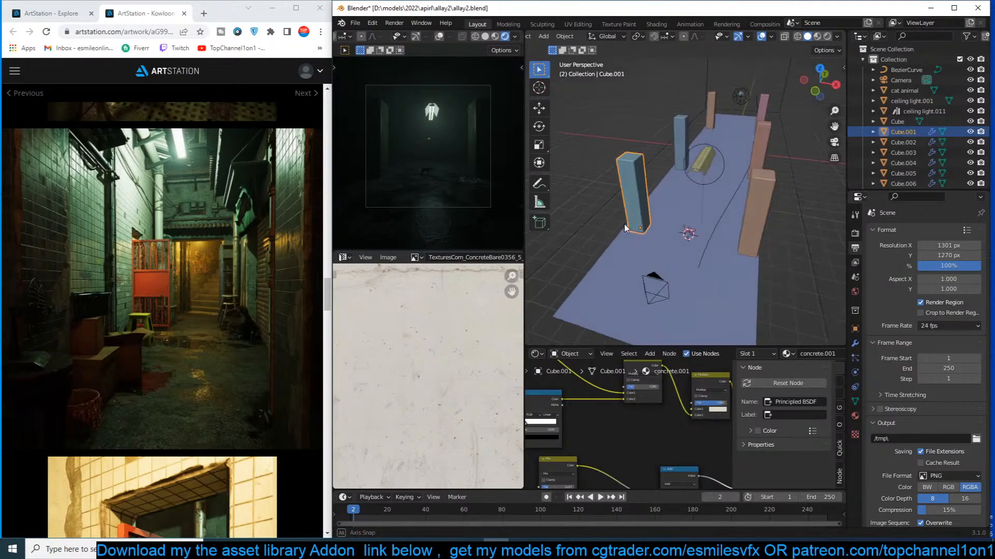
click(647, 224)
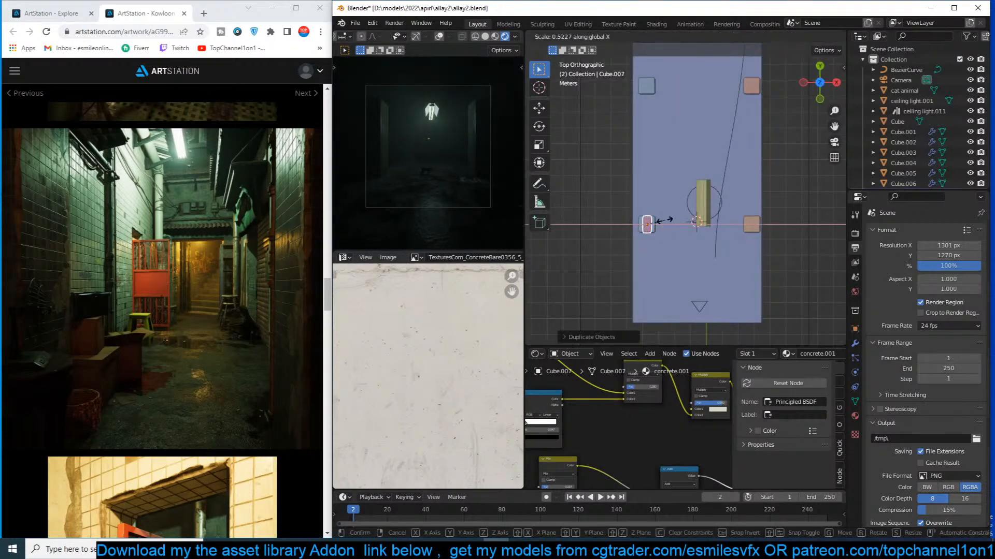
key(Tab)
key(a)
key(s)
key(x)
click(677, 221)
Move the narrowed copy to the road's edge and stretch it along Y to the next pillar to form a thin wall.
key(g)
click(667, 204)
key(alt+z)
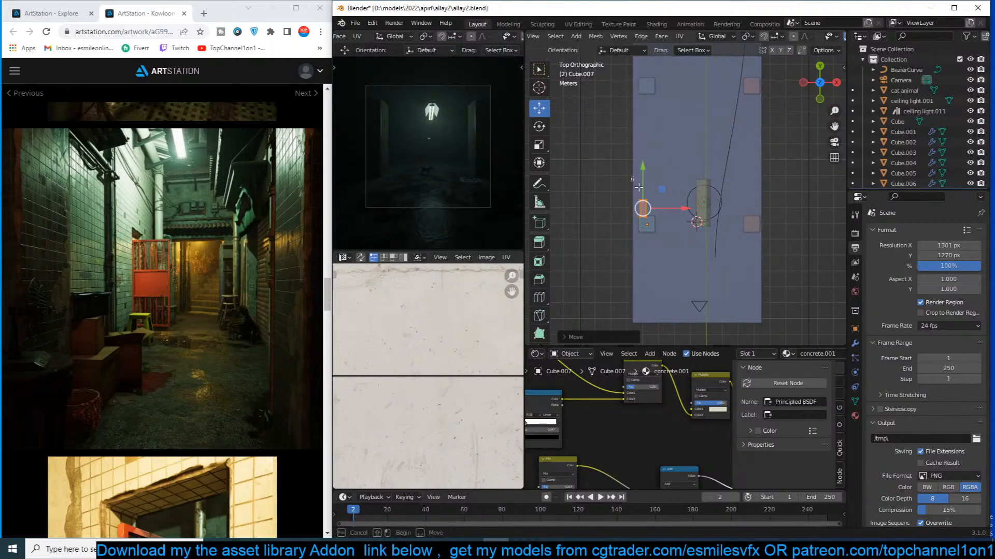
drag(643, 160, 647, 54)
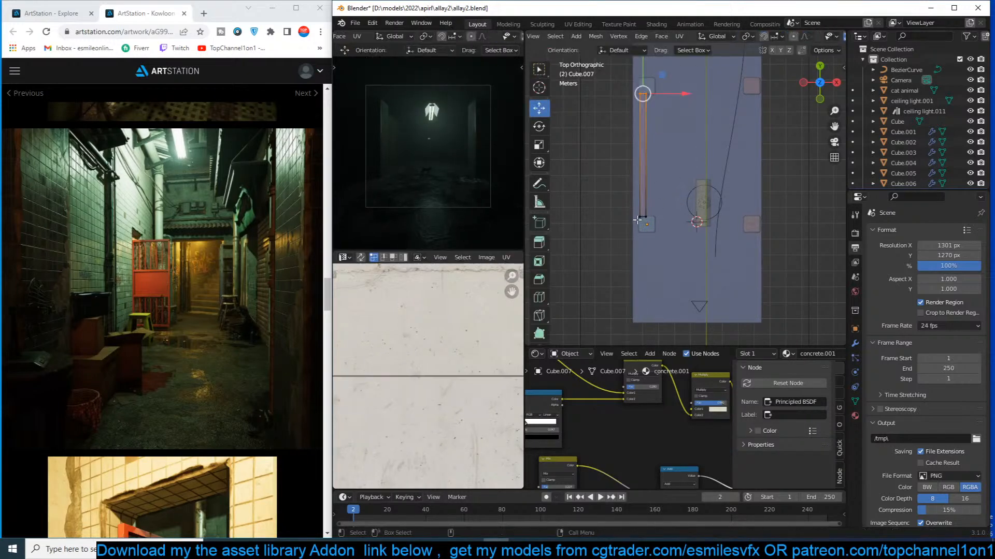
Snap the 3D cursor to the selected part of the wall at its base and set the wall's origin to the cursor.
middle_drag(645, 208, 697, 192)
key(shift+s)
click(694, 251)
key(Tab)
right_click(713, 226)
mouse_move(720, 224)
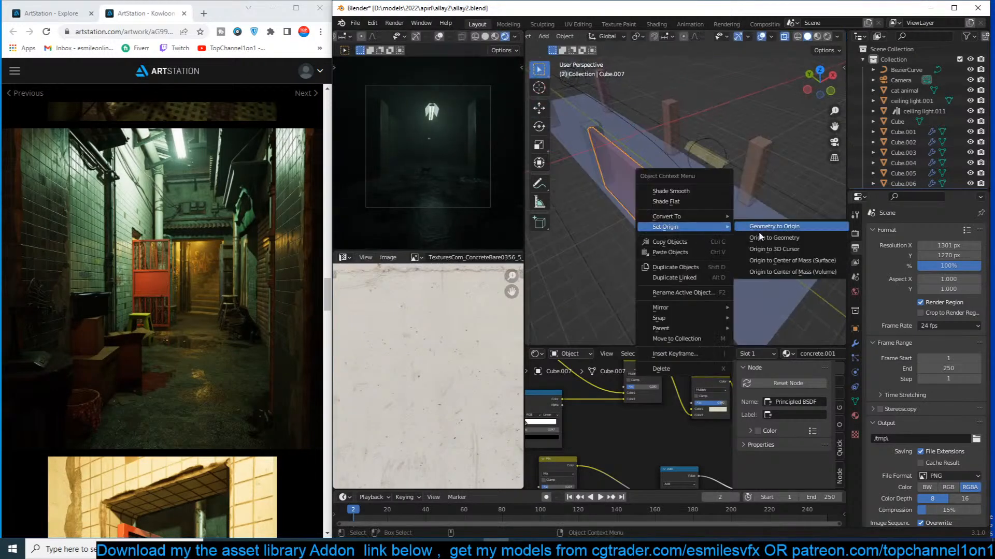
click(766, 249)
Reduce the new wall's height and save the file.
key(s)
click(734, 189)
key(ctrl+s)
Search the asset library's materials for "tile" and add the white tiles material to the wall.
key(n)
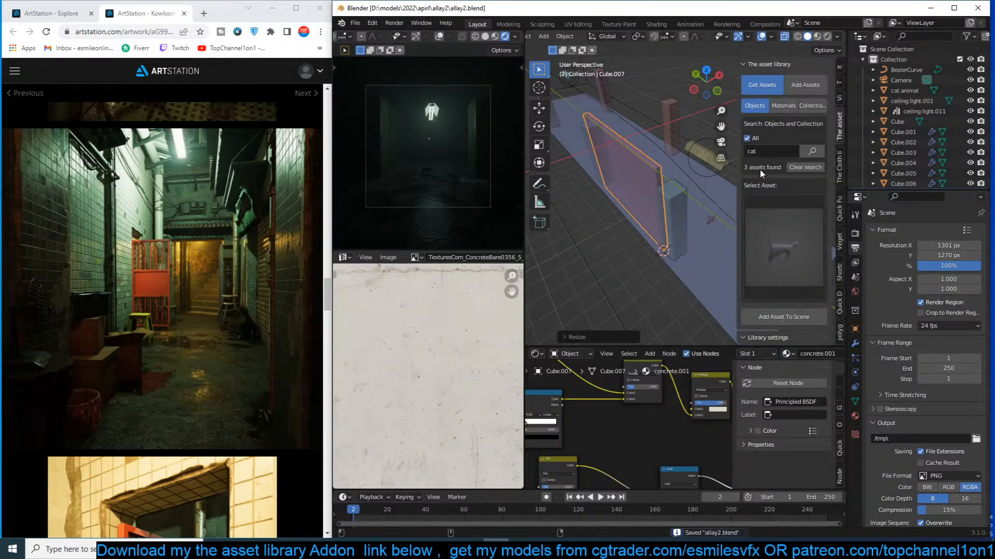
click(788, 105)
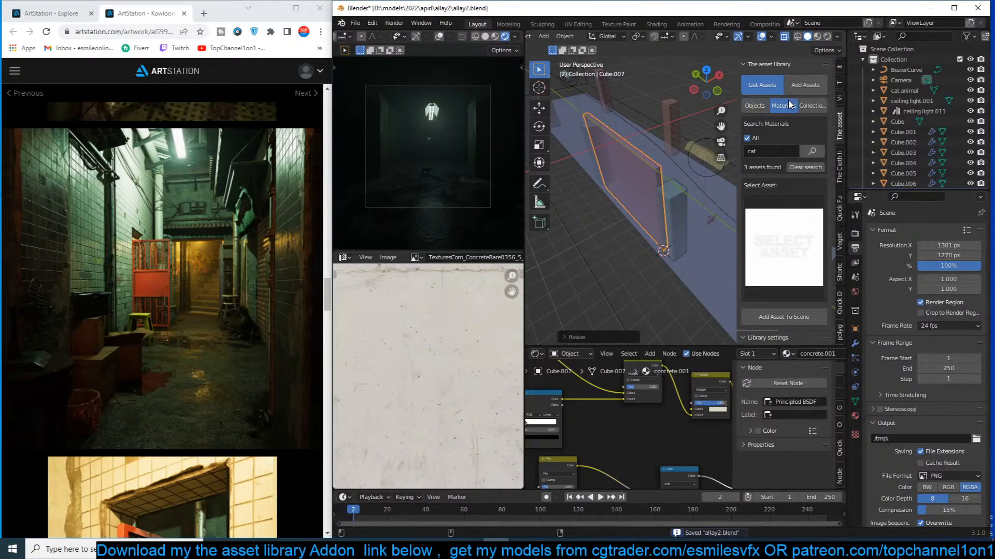
click(775, 152)
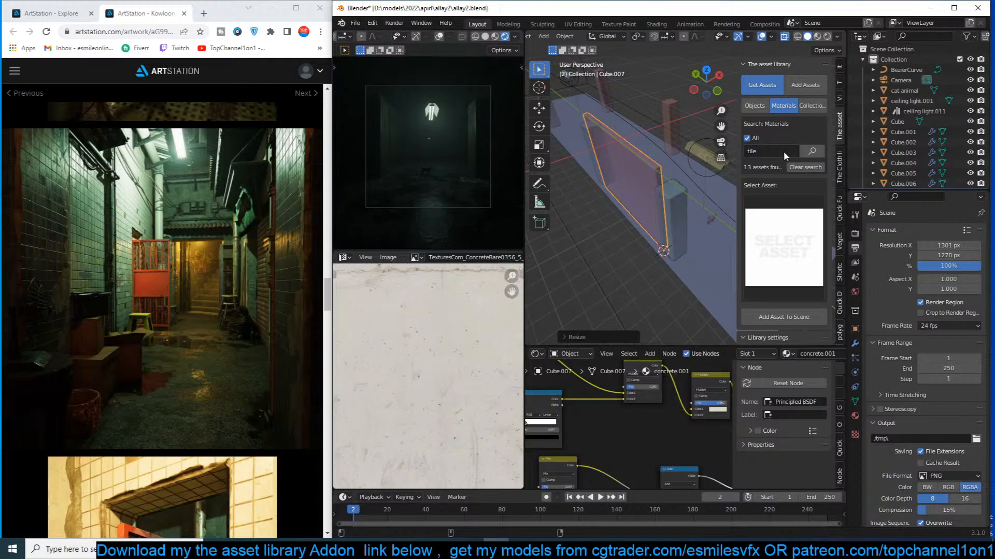
click(783, 230)
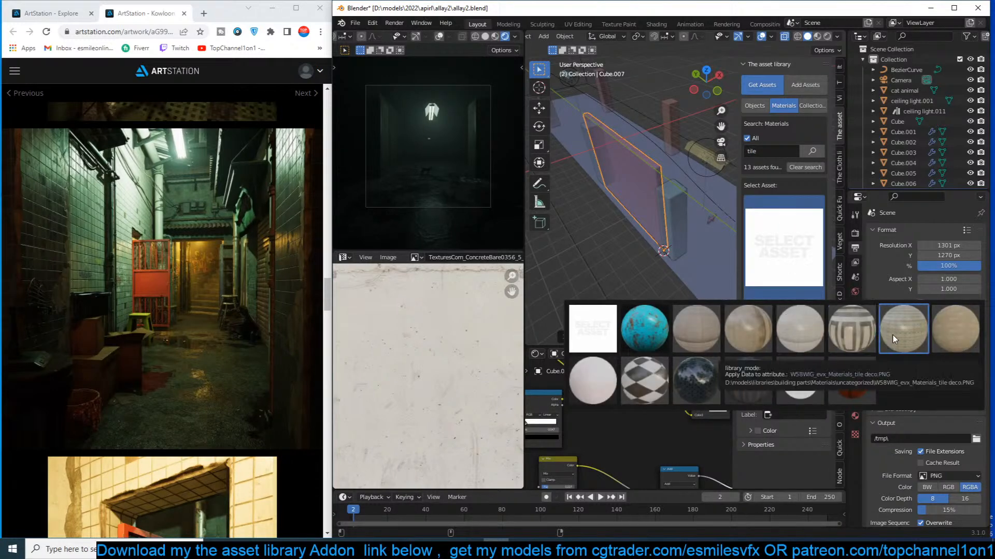
click(575, 392)
click(792, 317)
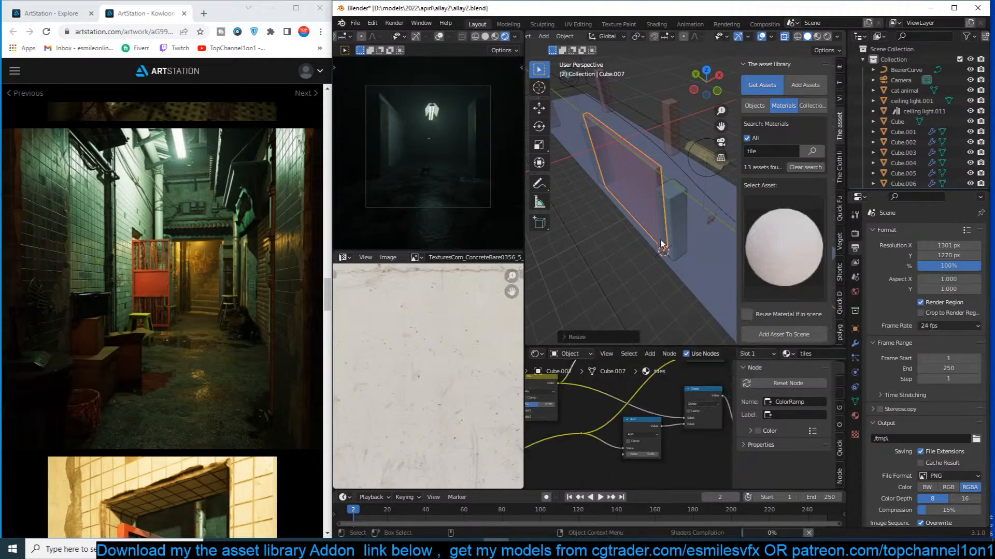
Scale the tiled wall along Z to about 0.88 of its height and save the file.
middle_drag(658, 235, 552, 200)
scroll(633, 175, up, 4)
shift+middle_drag(633, 175, 632, 223)
scroll(632, 220, up, 1)
key(s)
key(z)
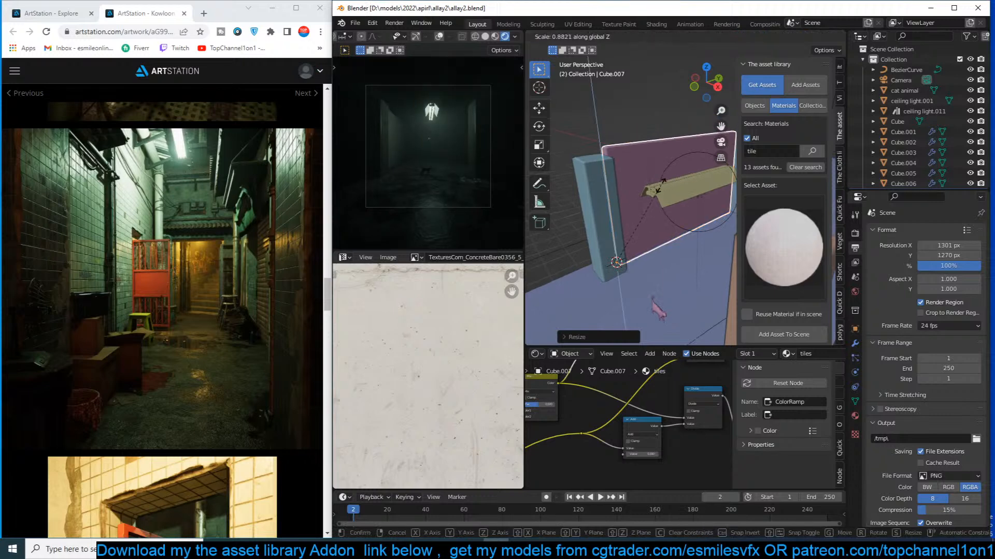
key(Return)
key(ctrl+s)
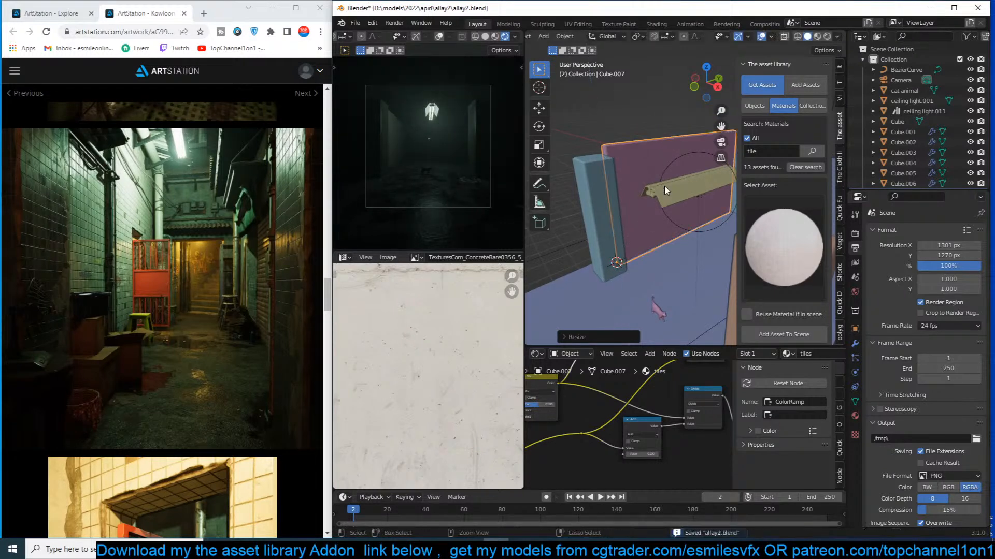
Show the scene in Material Preview and place a linked duplicate of the tiled wall along X on the opposite side of the road.
key(n)
click(817, 37)
mouse_move(738, 147)
middle_down()
mouse_move(637, 129)
mouse_move(810, 147)
mouse_move(757, 132)
mouse_move(748, 169)
mouse_move(620, 211)
mouse_move(711, 238)
middle_up()
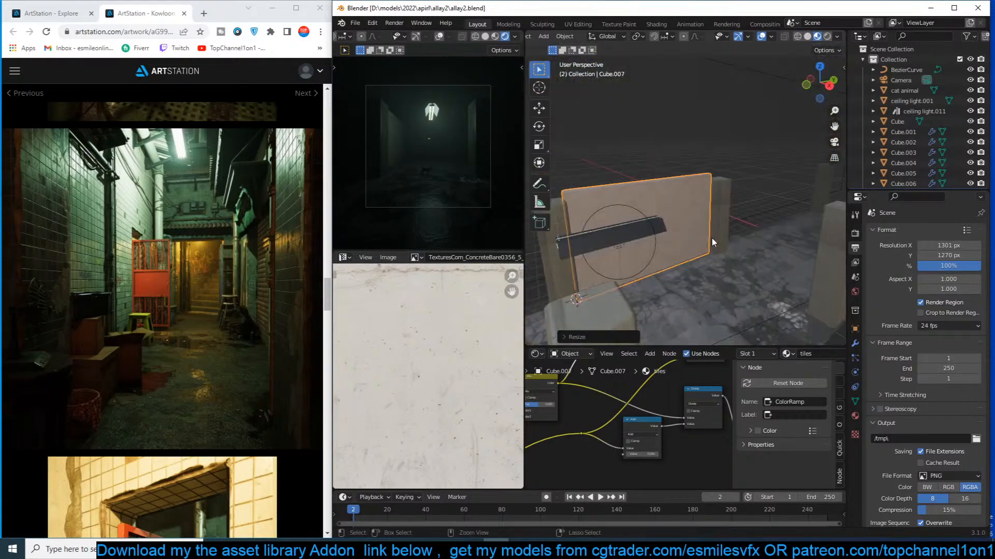
scroll(628, 415, down, 8)
middle_drag(629, 415, 689, 422)
scroll(673, 422, down, 4)
mouse_move(660, 222)
middle_down()
mouse_move(722, 242)
mouse_move(654, 222)
middle_up()
key(shift+d)
key(x)
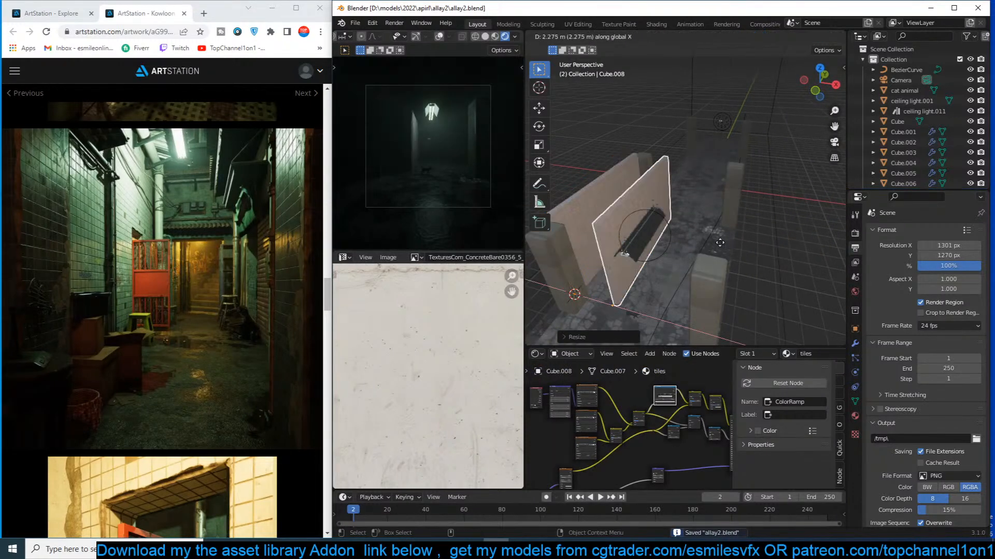
click(783, 254)
Select both tiled walls and place linked duplicates of them along Y, beyond the near pillars toward the camera.
shift+click(645, 189)
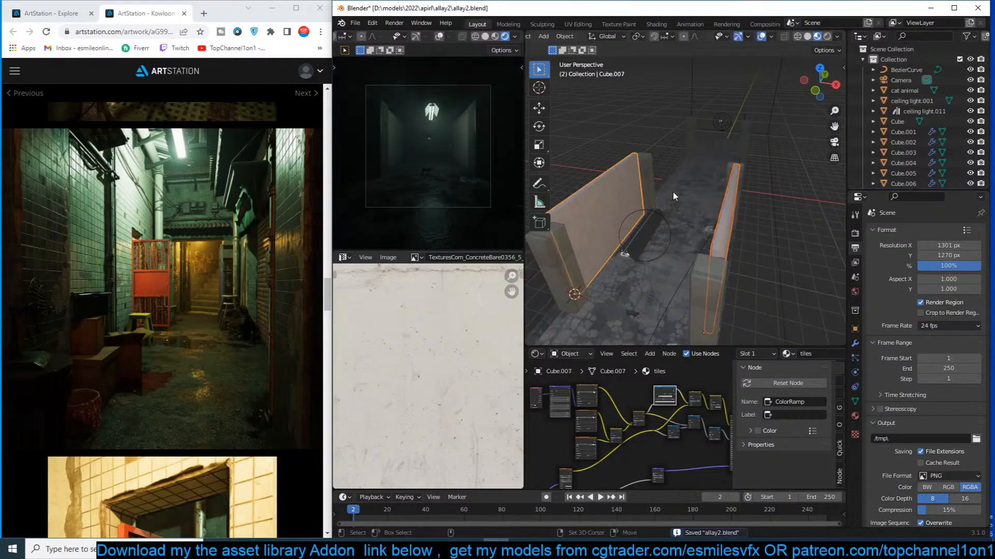
middle_drag(695, 193, 643, 203)
key(shift+d)
key(y)
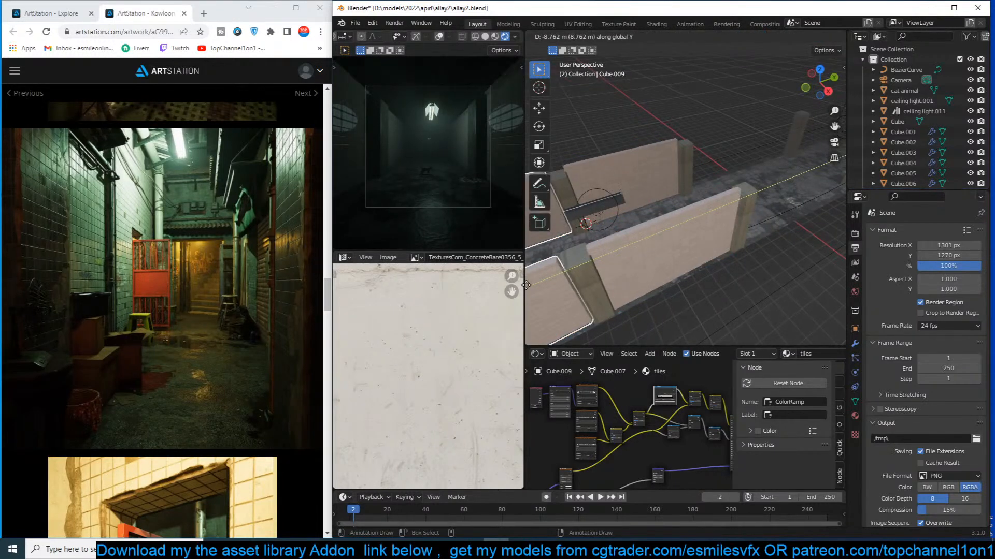
click(597, 272)
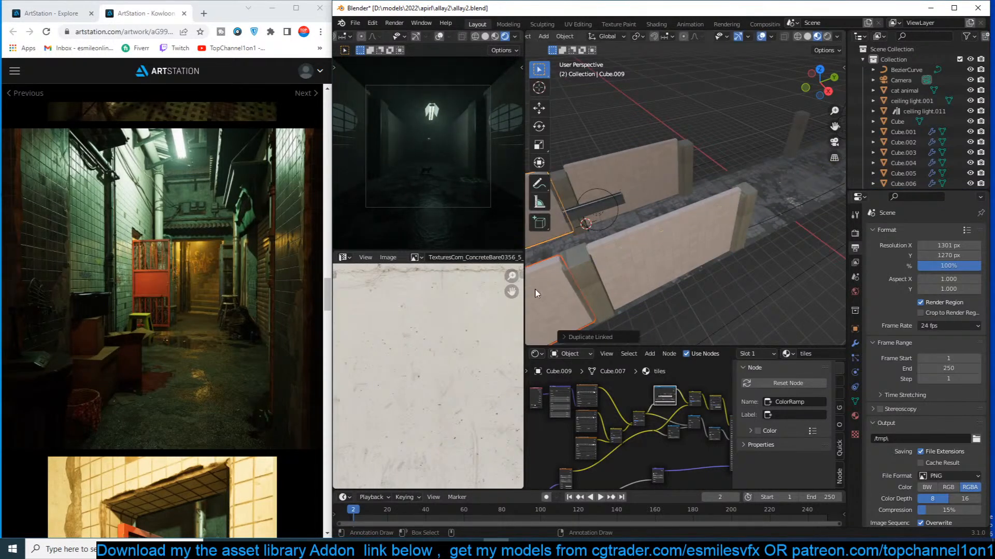
Examine the tiled walls along the alley and the node setup of their tiles material.
middle_drag(597, 272, 748, 205)
scroll(680, 429, down, 4)
scroll(681, 429, up, 4)
middle_drag(680, 429, 619, 405)
scroll(636, 423, up, 3)
drag(664, 390, 688, 403)
click(644, 435)
middle_drag(644, 435, 681, 418)
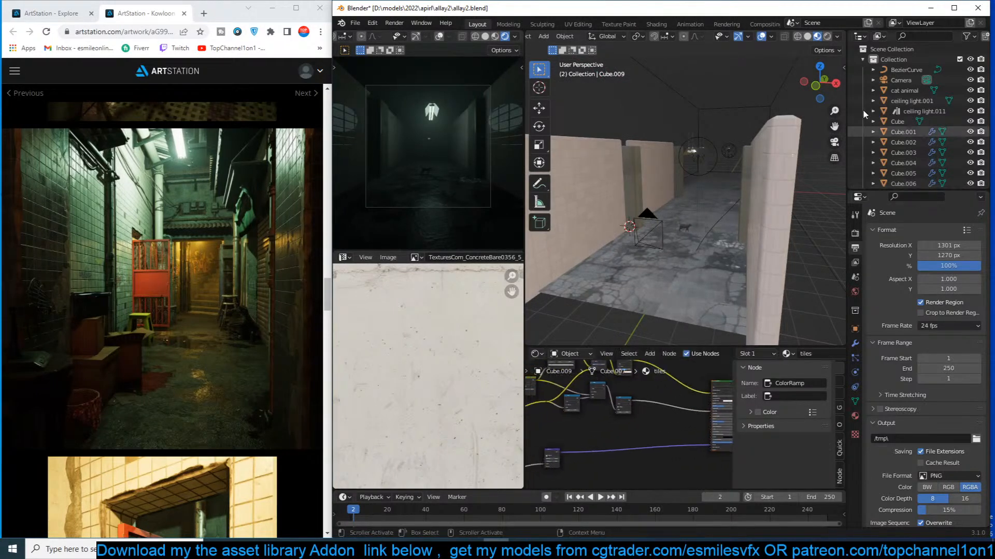
Search the add-on preferences for "text" and enable the Texture Folders add-on.
key(n)
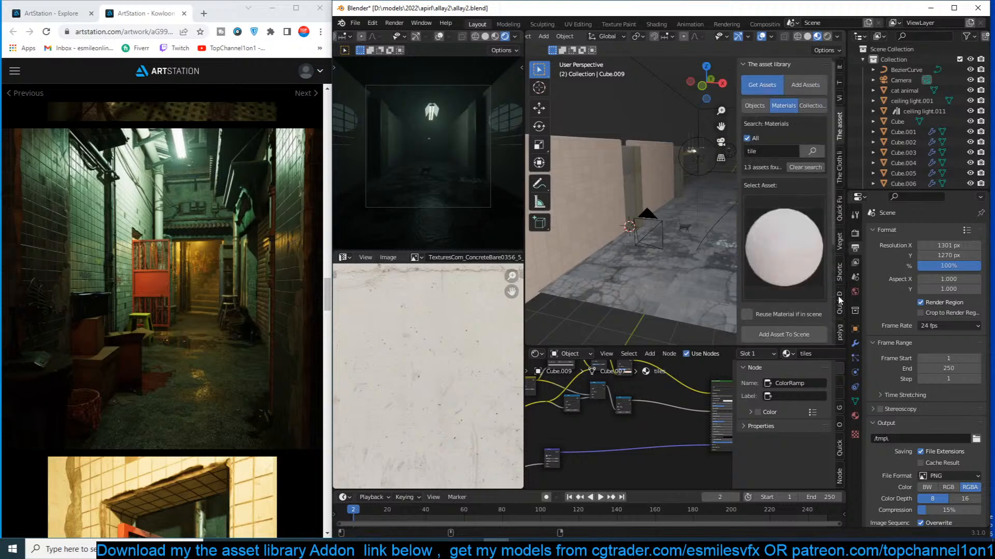
scroll(840, 311, down, 3)
scroll(840, 311, up, 6)
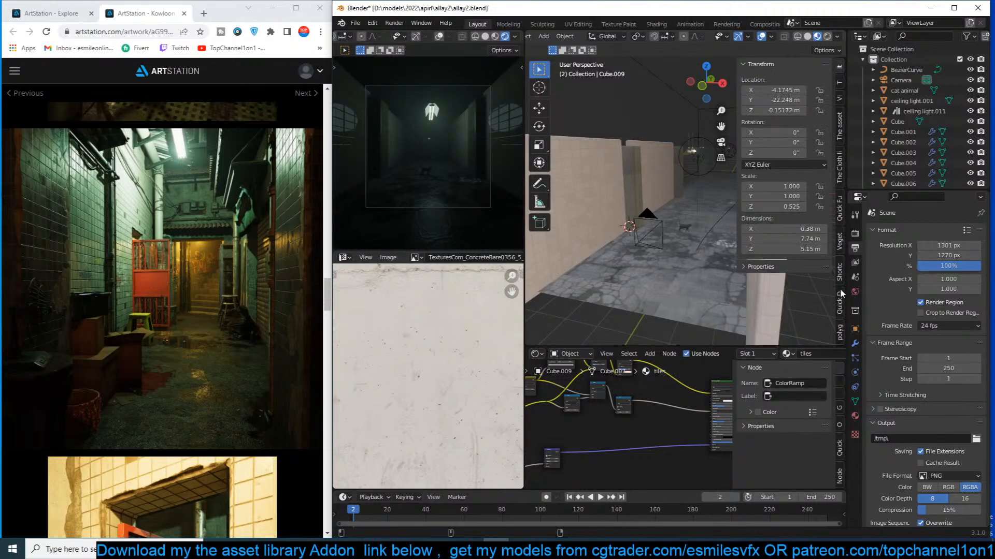
click(839, 83)
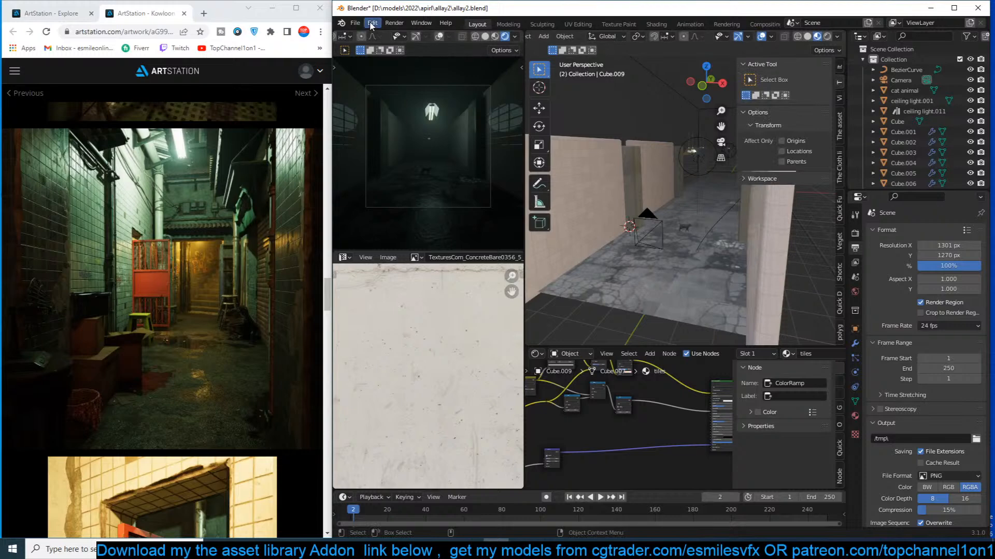
click(372, 23)
click(389, 170)
click(491, 58)
text(text)
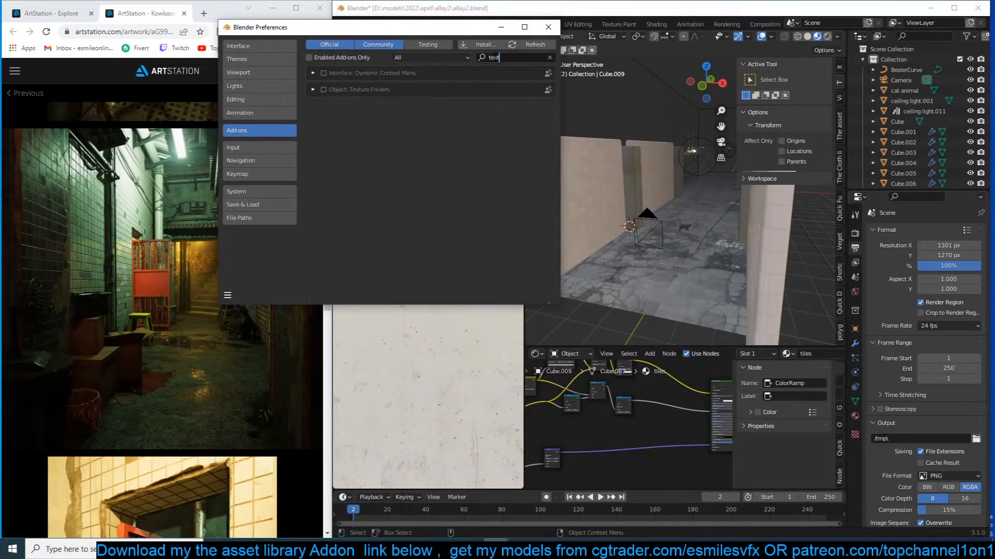
click(324, 90)
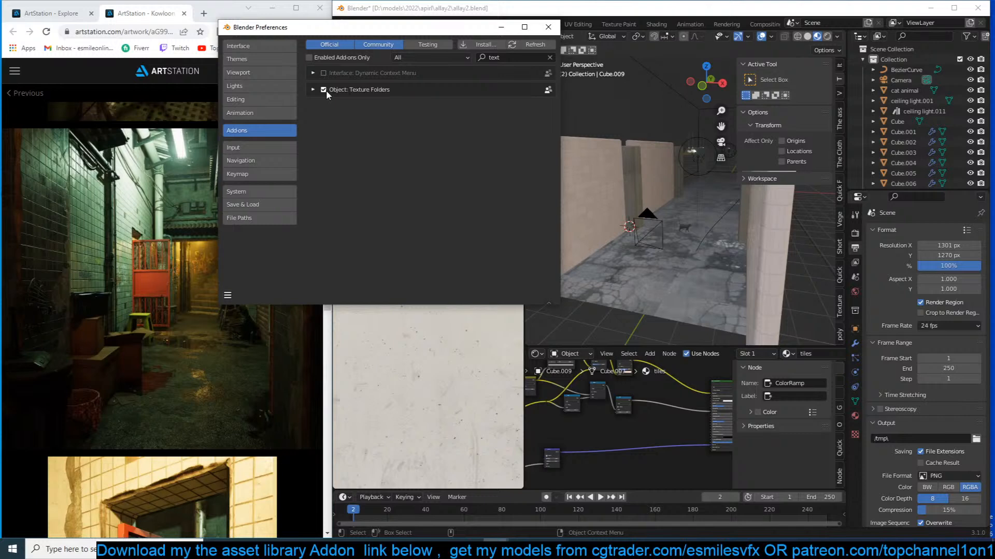
click(545, 28)
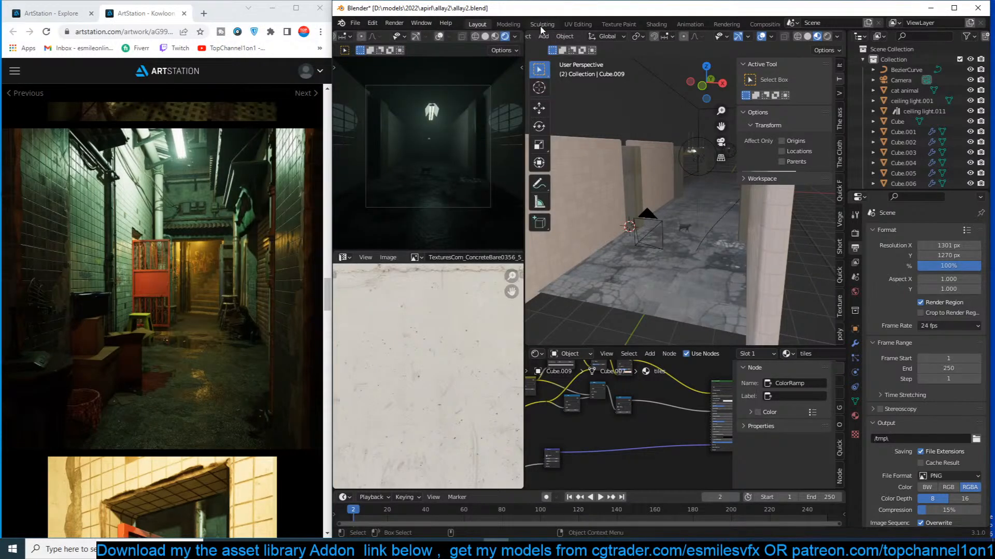
Search Texture Folders for "grunge" and link D:\resouces\grunges\ as a new texture folder.
click(839, 306)
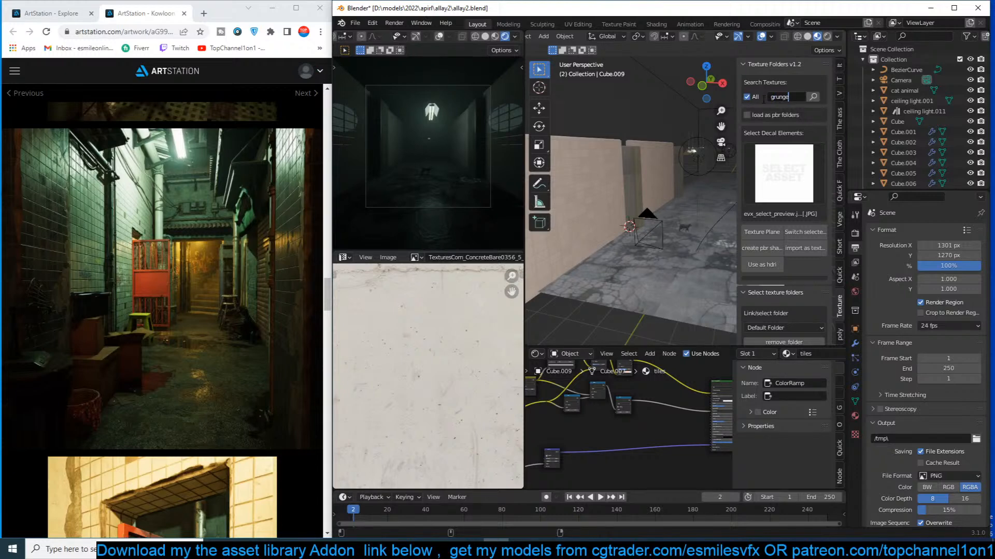
key(Return)
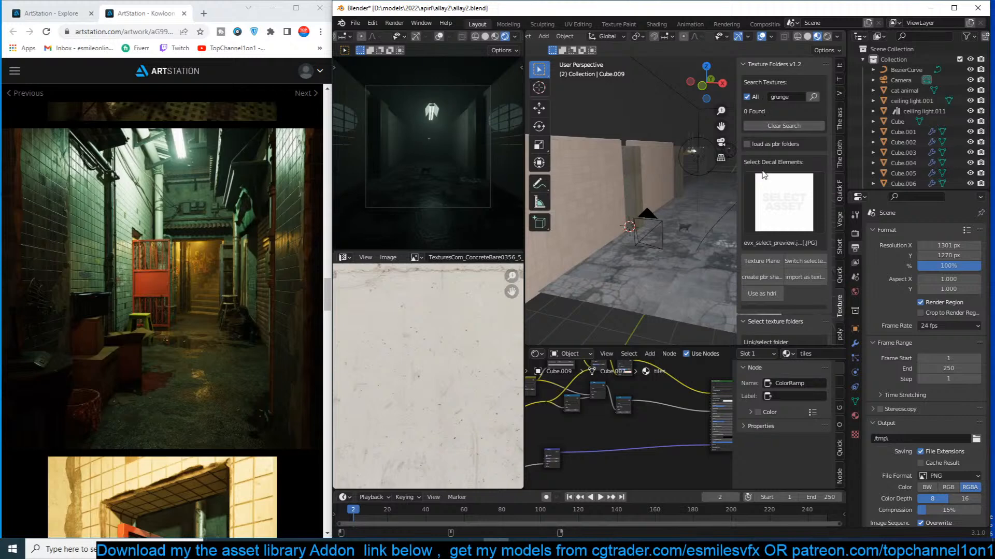
scroll(776, 238, down, 3)
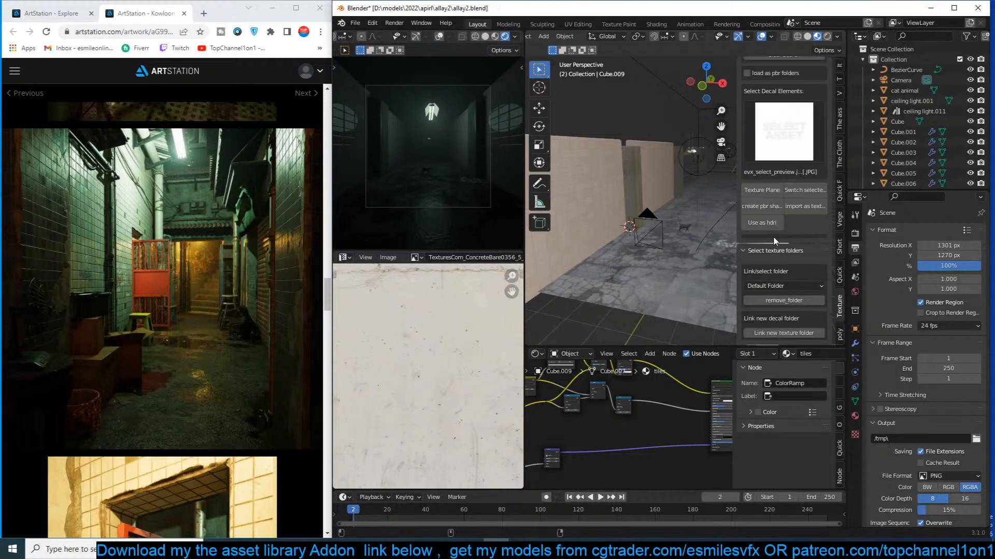
click(780, 287)
click(782, 333)
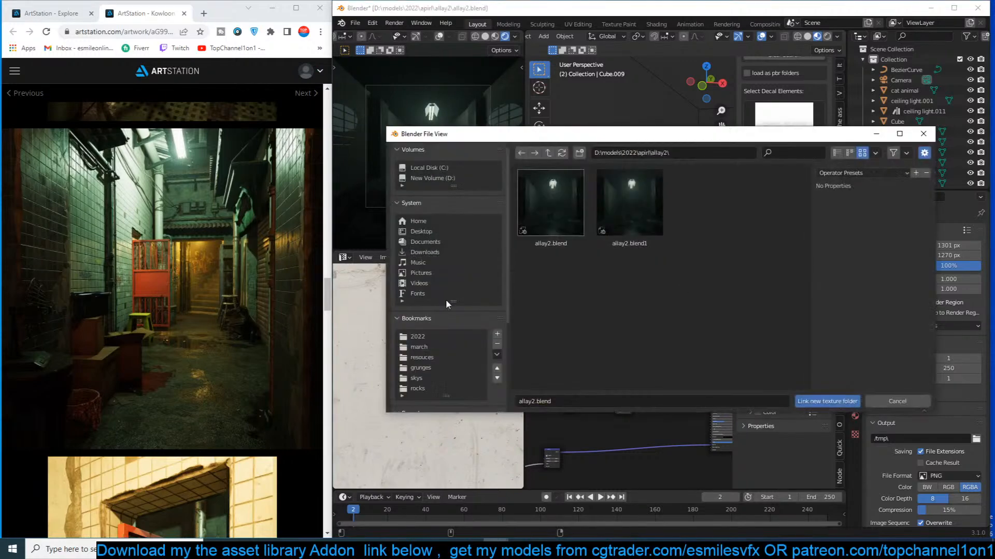
click(426, 357)
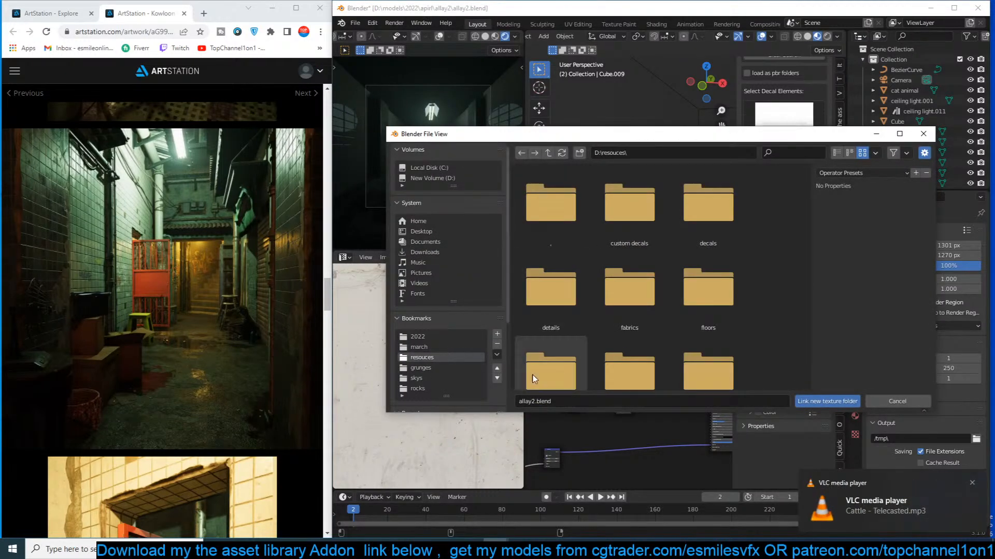
click(430, 368)
click(821, 401)
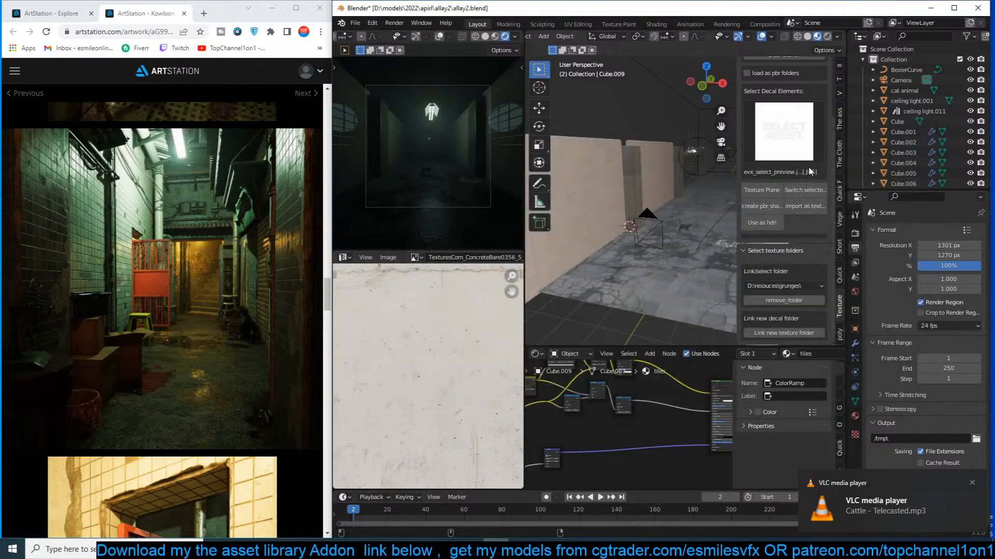
Repeat the "grunge" search and import grunge_map_004_bitmap_output.jpg as an image texture node in the near wall's tiles material.
click(814, 95)
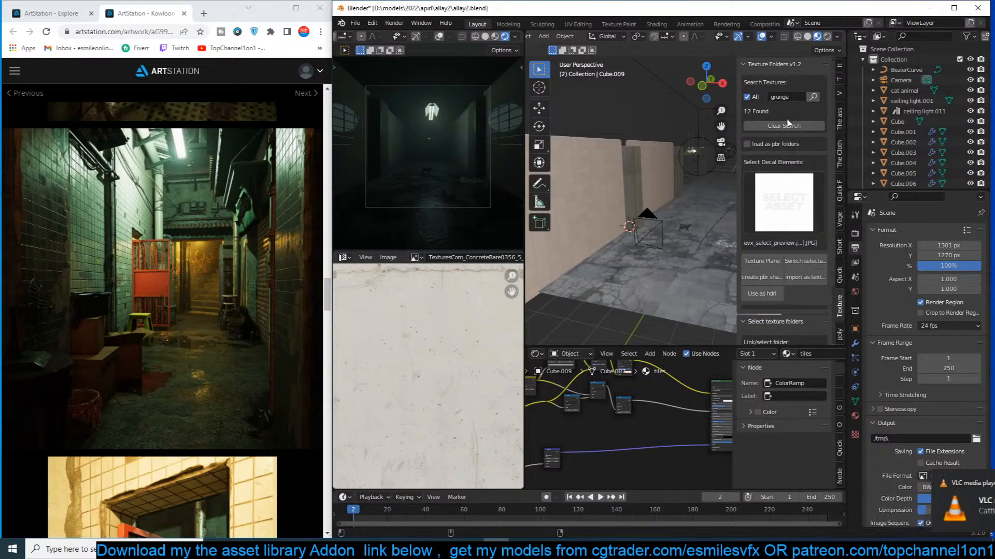
click(783, 202)
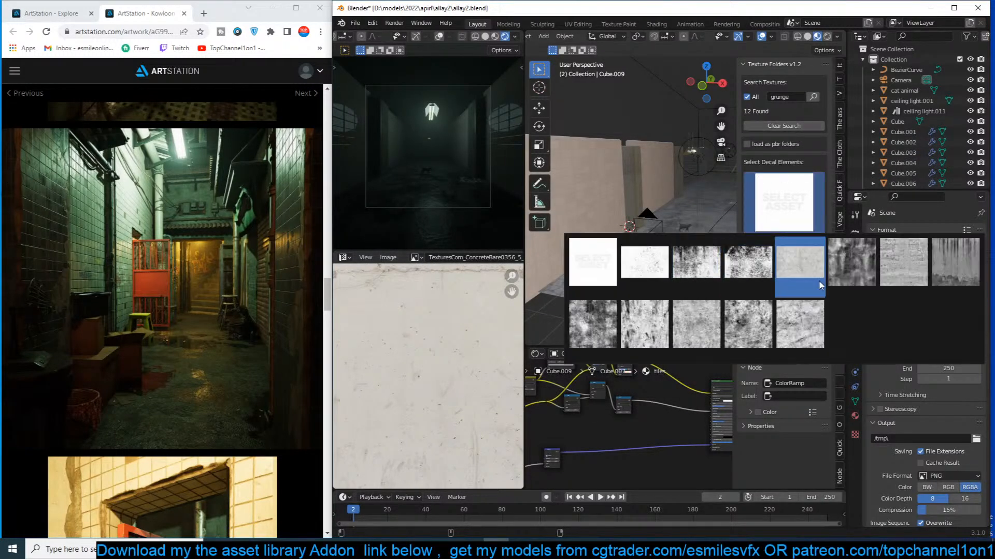
click(837, 281)
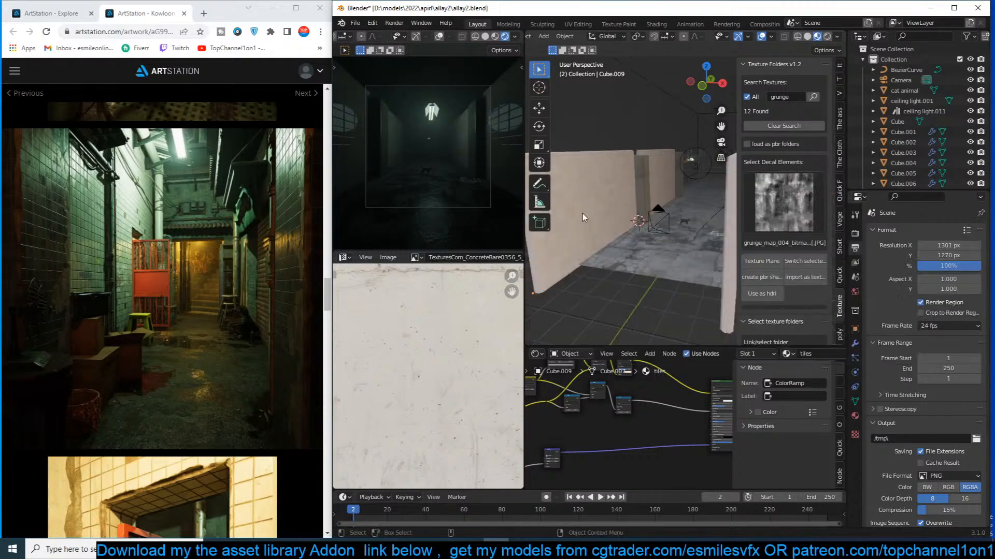
click(795, 278)
scroll(671, 404, up, 2)
drag(570, 415, 598, 413)
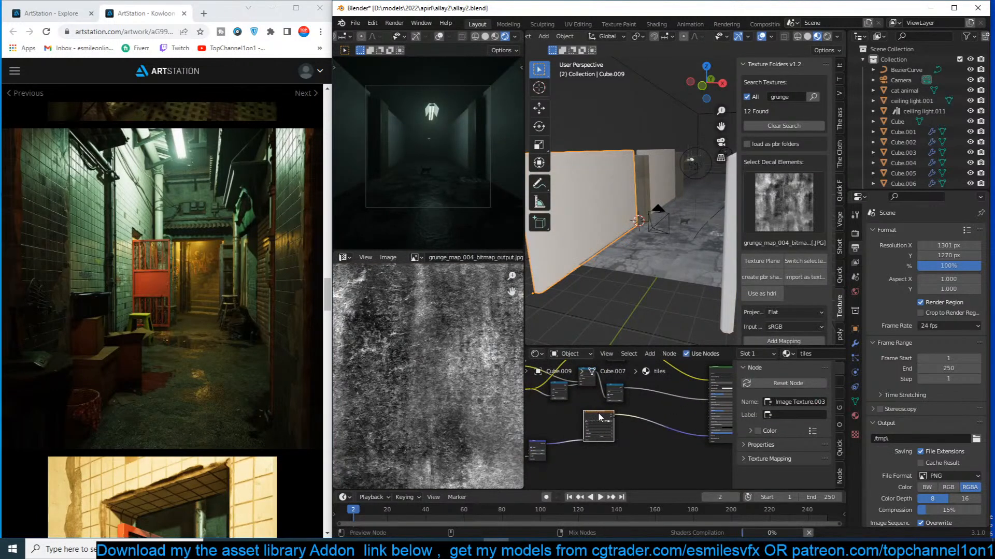
Detach the grunge image texture node in the tiles material, feed it into the Bump node's Height placed after it, and save the file.
key(ctrl+s)
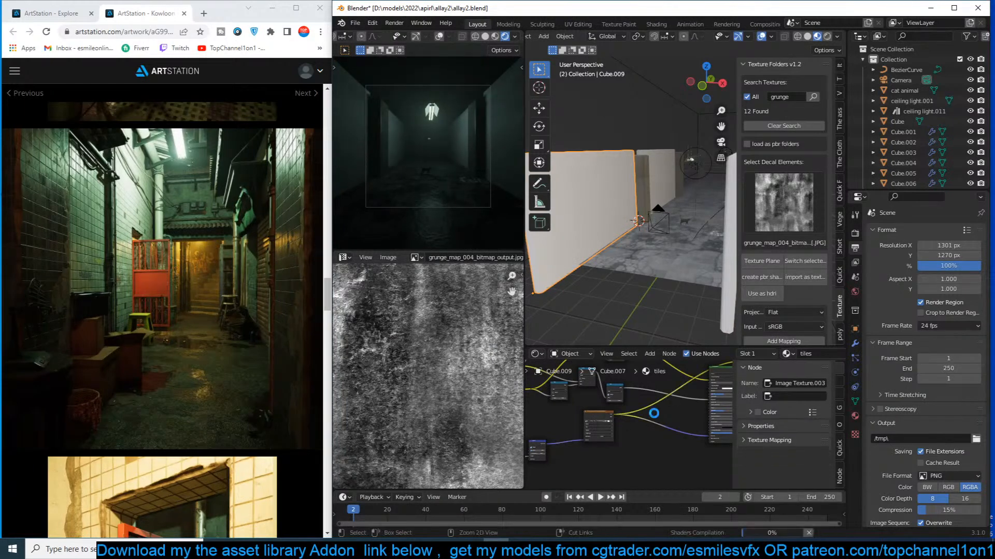
middle_drag(656, 417, 665, 400)
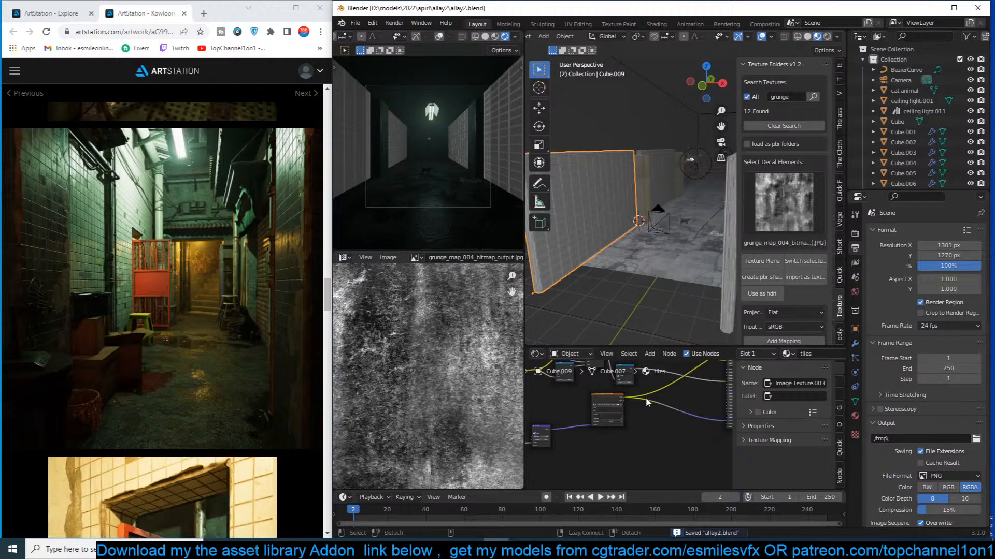
alt+drag(612, 400, 595, 418)
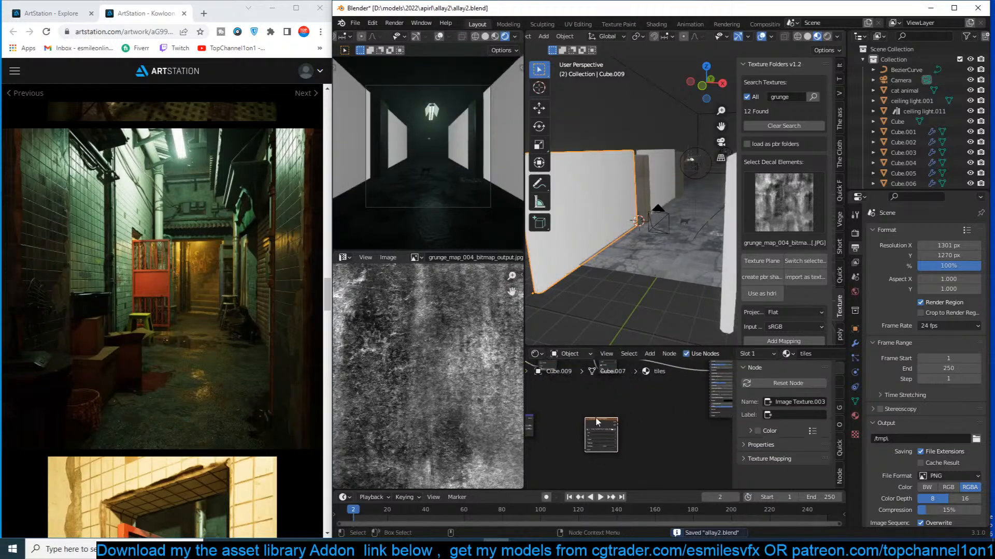
drag(530, 417, 682, 405)
scroll(665, 411, up, 4)
middle_drag(663, 411, 639, 410)
key(ctrl+s)
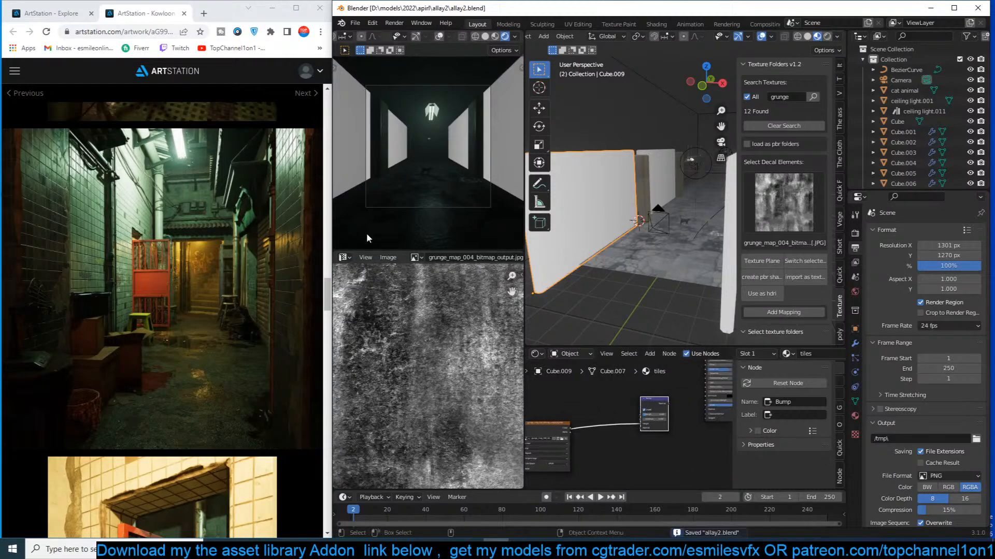
Narrow the browser window with the reference images and widen the Blender window to fill the freed space.
drag(330, 195, 265, 195)
click(235, 4)
drag(332, 59, 261, 59)
click(388, 13)
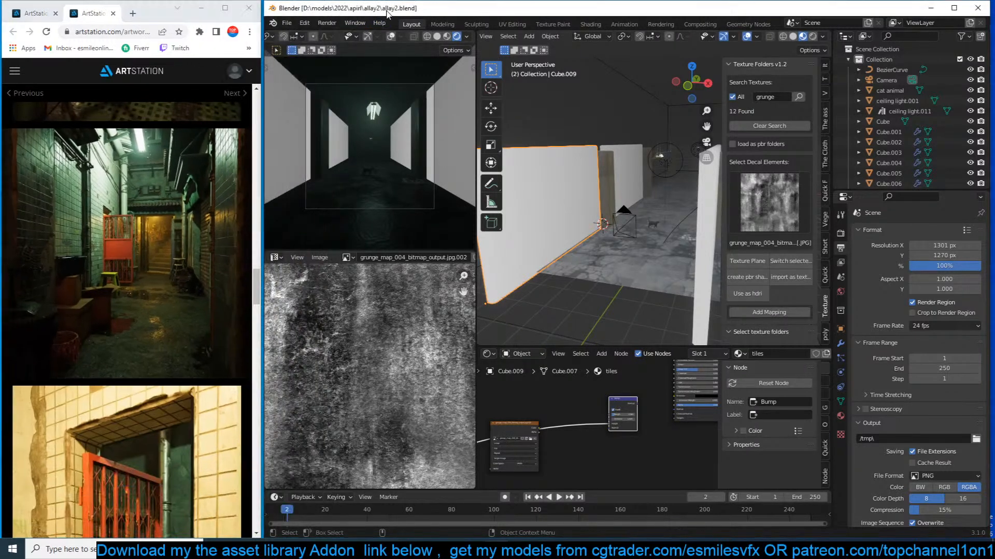
drag(261, 106, 253, 107)
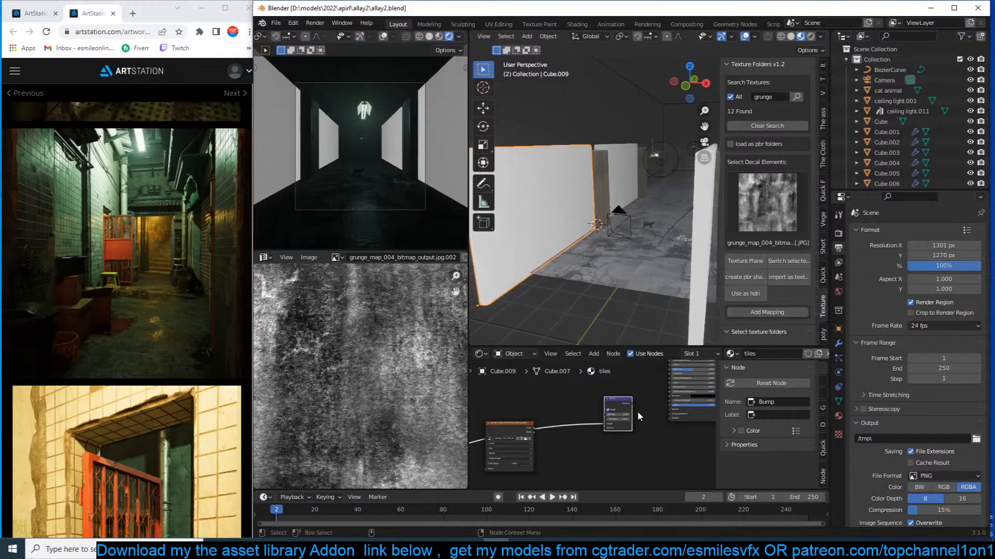
Connect the Bump node's Normal output to the shader's Normal input, save the file and hide the node editor's sidebar.
scroll(646, 427, up, 1)
scroll(642, 406, up, 1)
drag(645, 400, 691, 409)
key(ctrl+s)
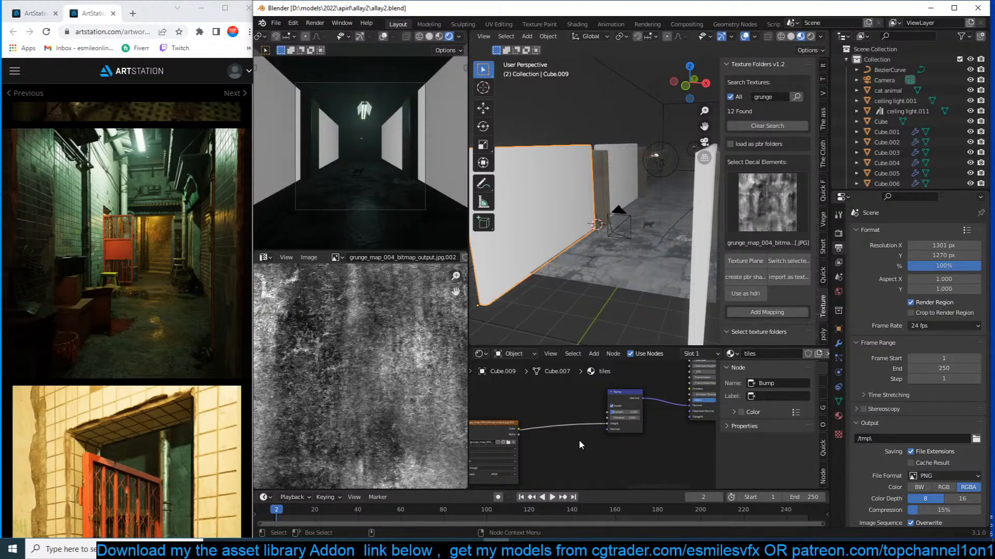
key(n)
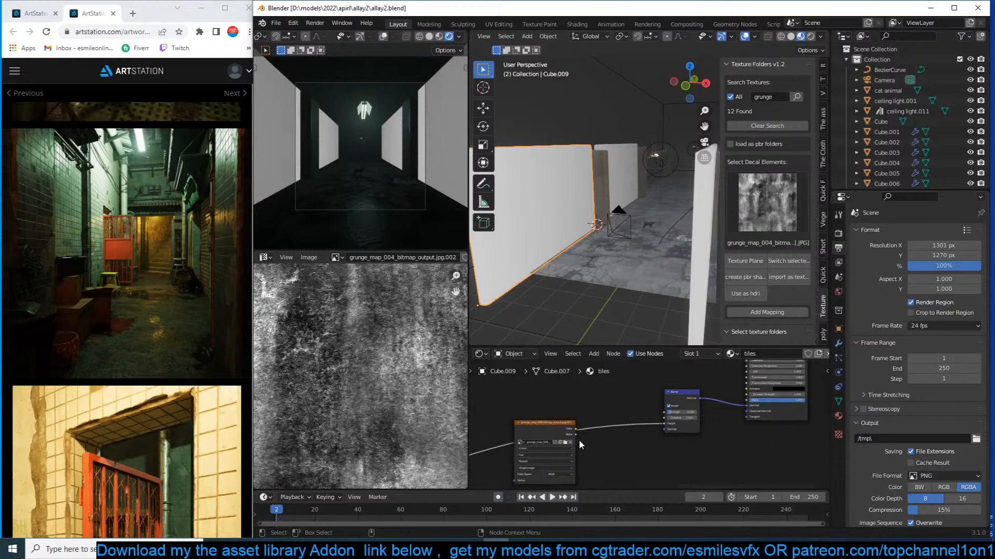
Save the file, detach the grunge image texture node from the Bump node, and move it beside the principled shader's roughness branch.
scroll(614, 430, down, 4)
key(ctrl+s)
drag(580, 421, 628, 403)
scroll(627, 403, up, 2)
middle_drag(628, 403, 622, 416)
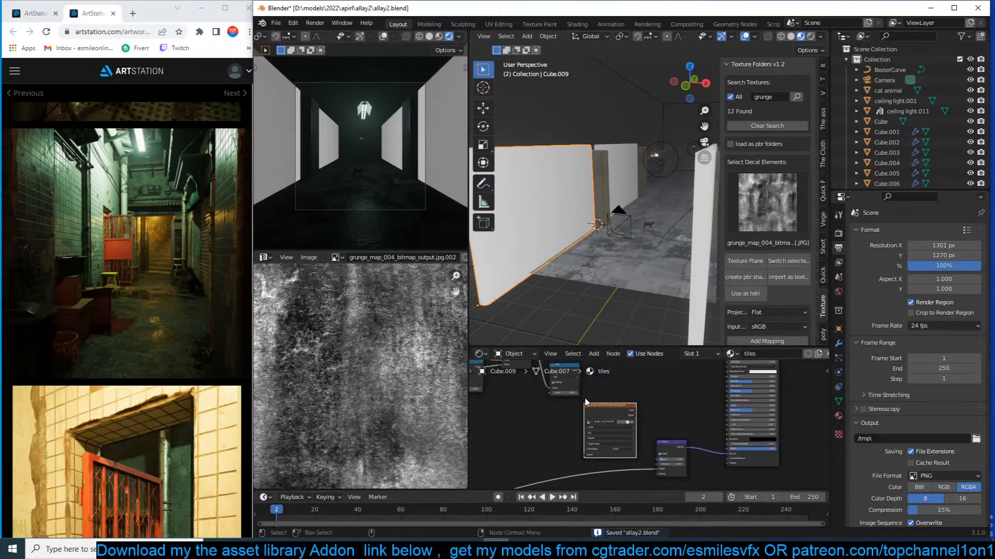
Combine the existing roughness branch and the grunge texture with a Mix node, and connect its colour output to the shader's Roughness.
ctrl+shift+right_drag(597, 403, 576, 386)
ctrl+shift+click(618, 405)
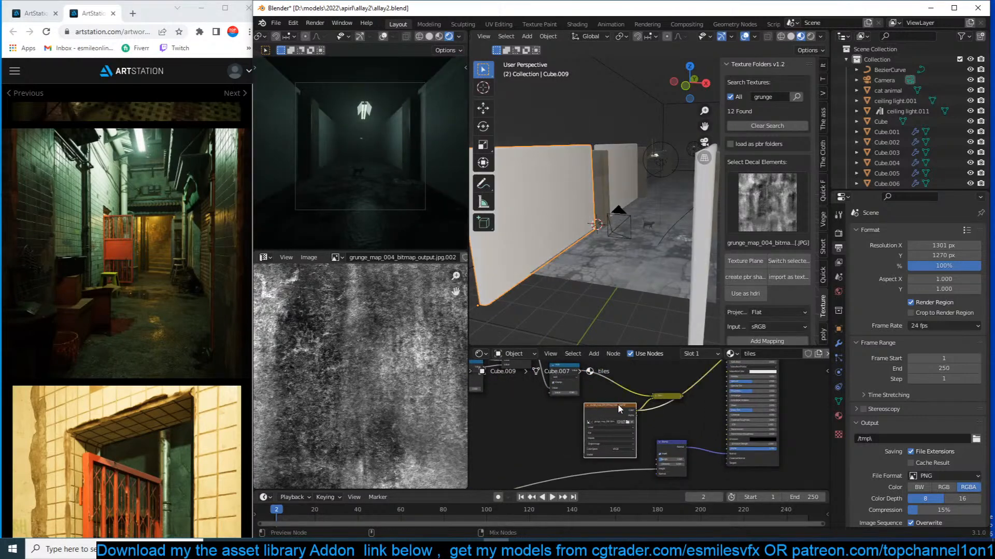
click(663, 398)
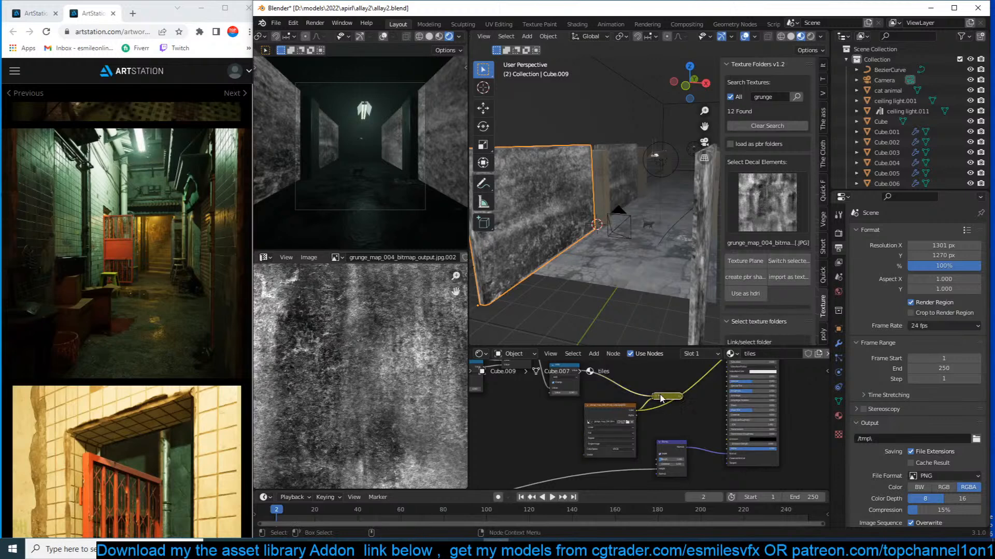
click(656, 398)
drag(682, 397, 726, 392)
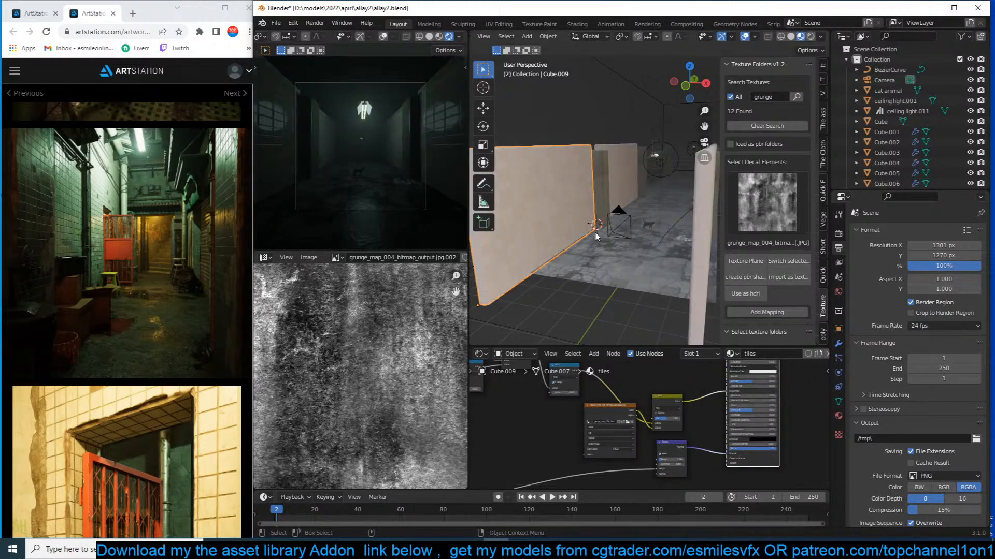
Add Texture Coordinate and Mapping nodes driving the grunge texture's vector with UV coordinates, and save the file.
scroll(654, 397, up, 2)
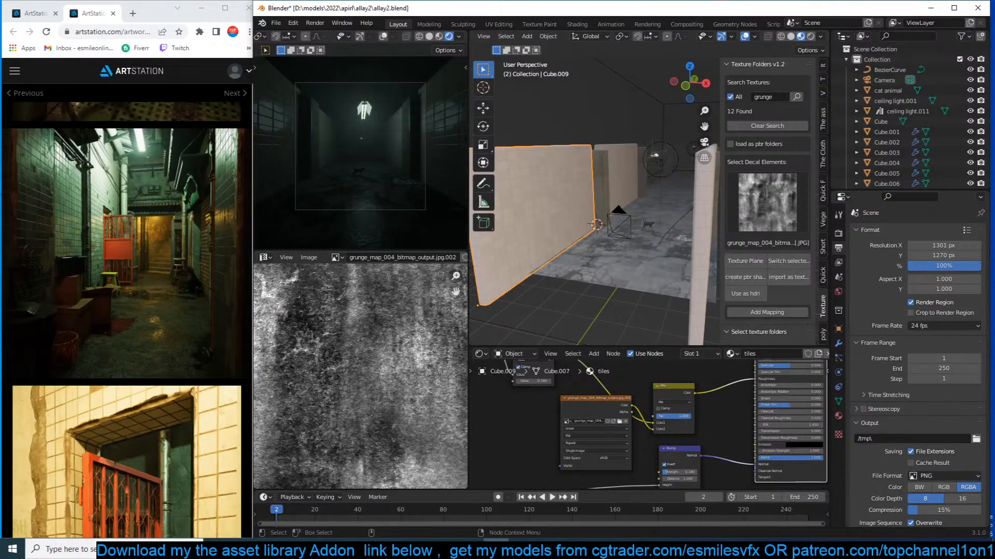
scroll(390, 201, up, 3)
scroll(391, 200, down, 3)
shift+middle_drag(391, 200, 405, 194)
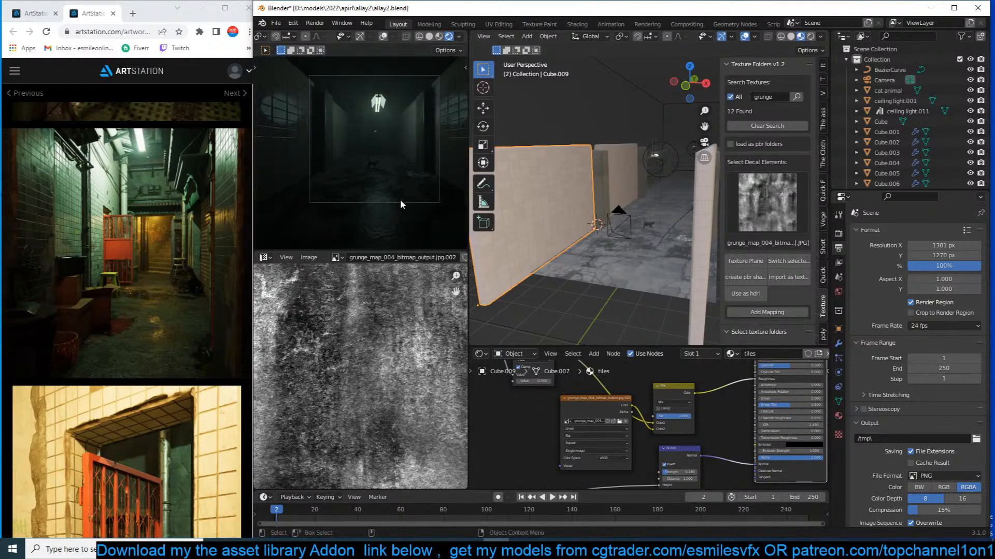
scroll(571, 416, up, 5)
middle_drag(594, 417, 671, 372)
scroll(659, 384, down, 3)
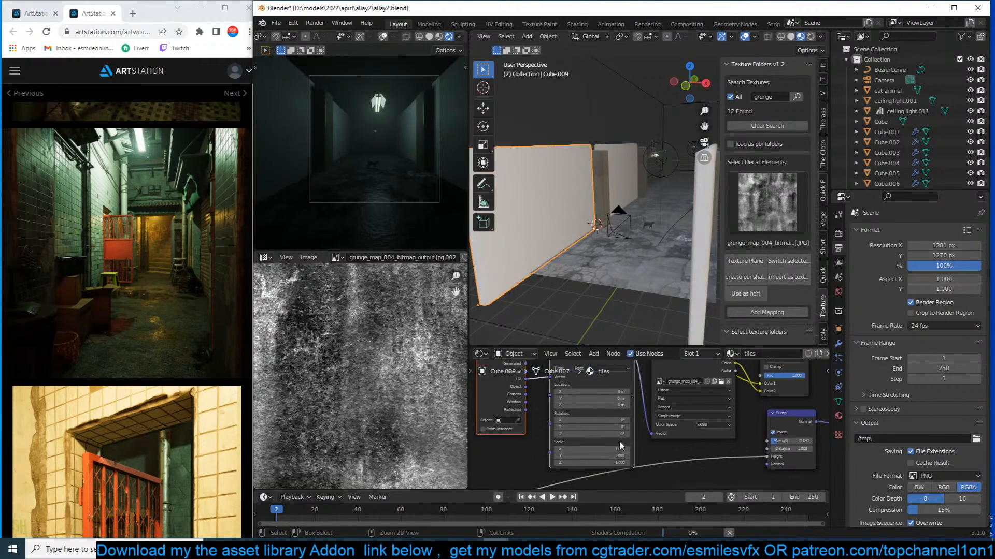
key(ctrl+s)
Try the Multiply blending mode on the grunge Mix node.
middle_drag(745, 390, 697, 419)
click(737, 387)
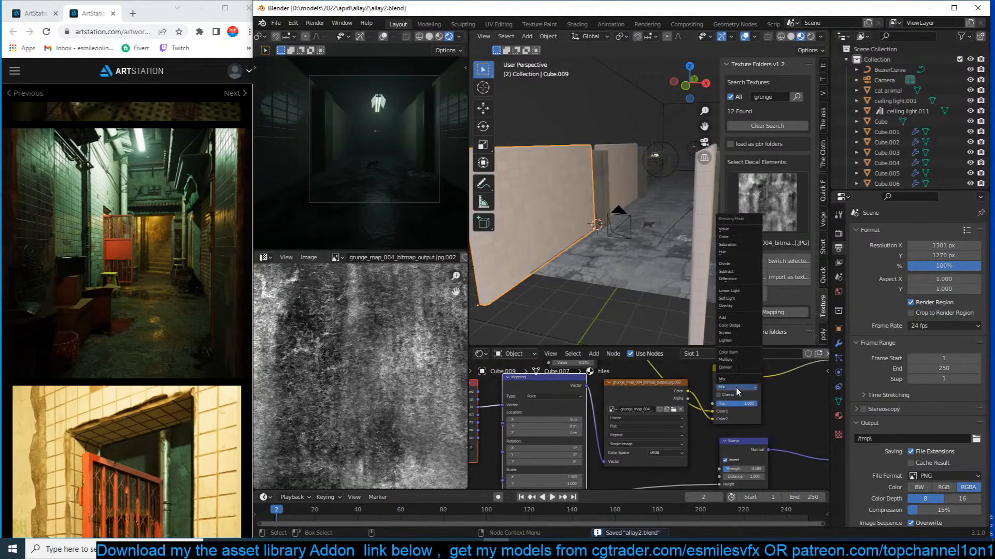
click(738, 360)
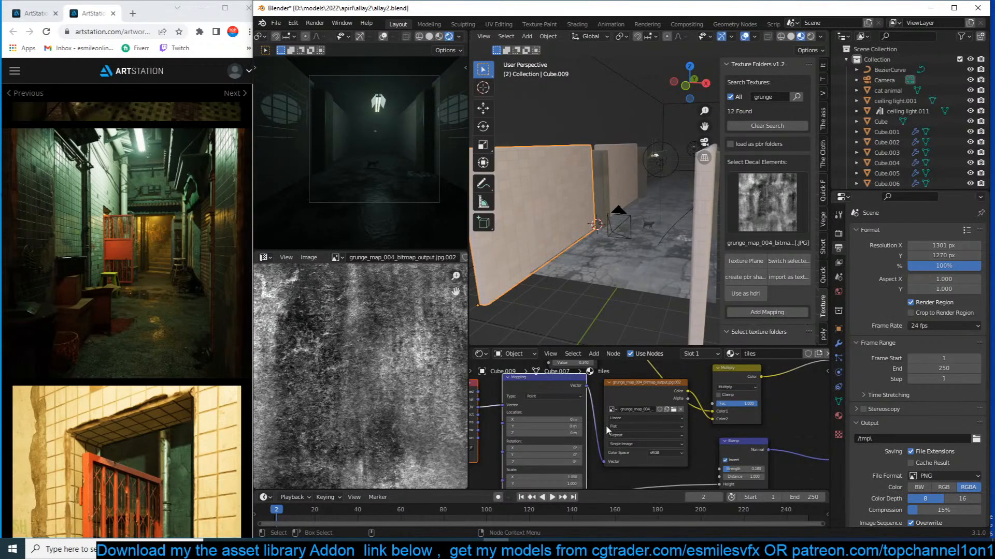
Set the grunge Mix node's blending mode to Screen and save the file.
click(728, 387)
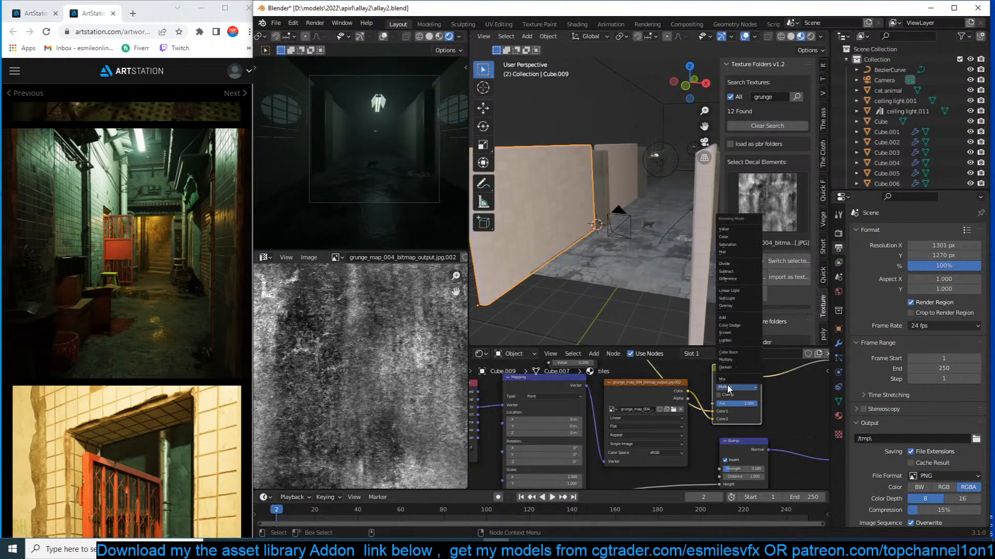
click(740, 332)
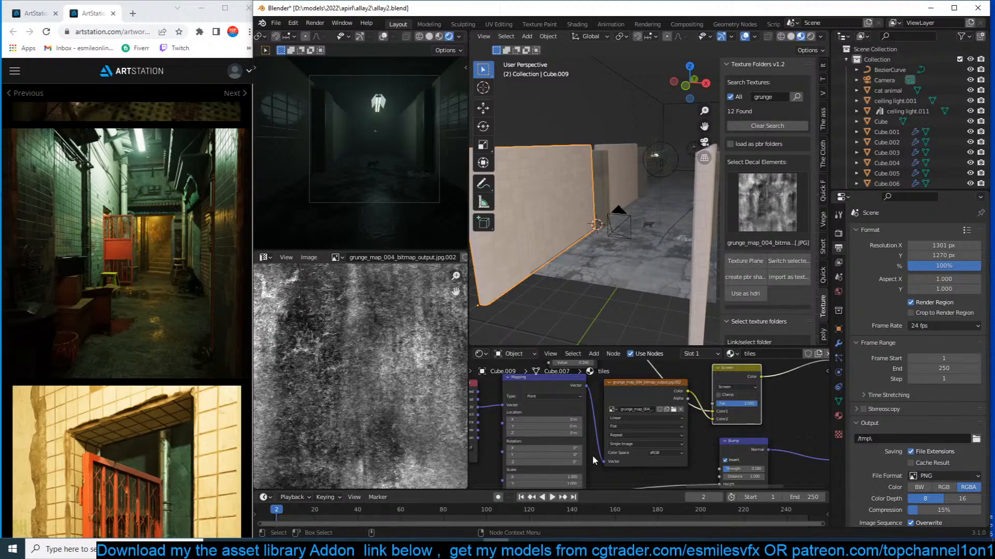
scroll(620, 456, up, 3)
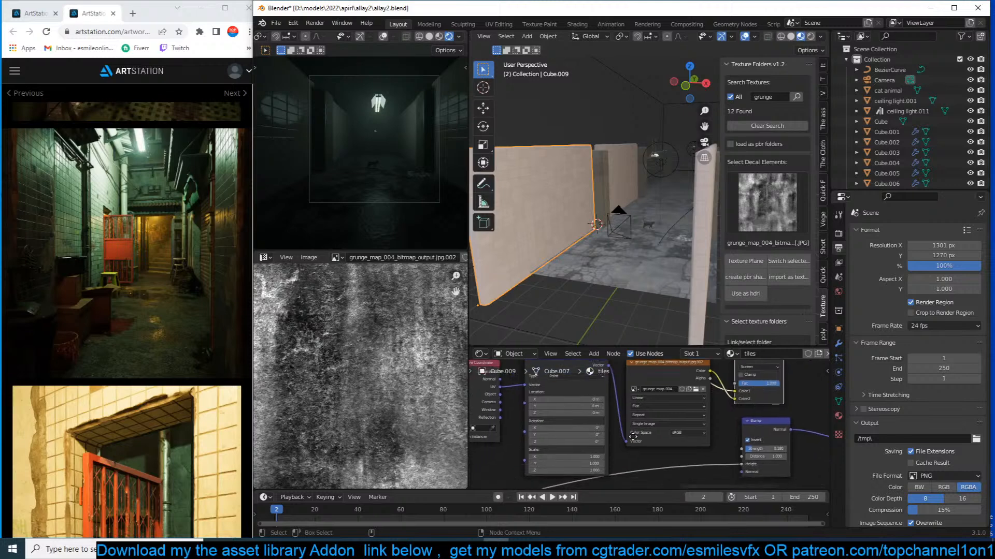
key(ctrl+s)
Insert a Math node set to Add between the Screen node and the shader's Roughness input, and save the file.
drag(591, 441, 584, 461)
scroll(631, 427, down, 3)
scroll(540, 459, up, 3)
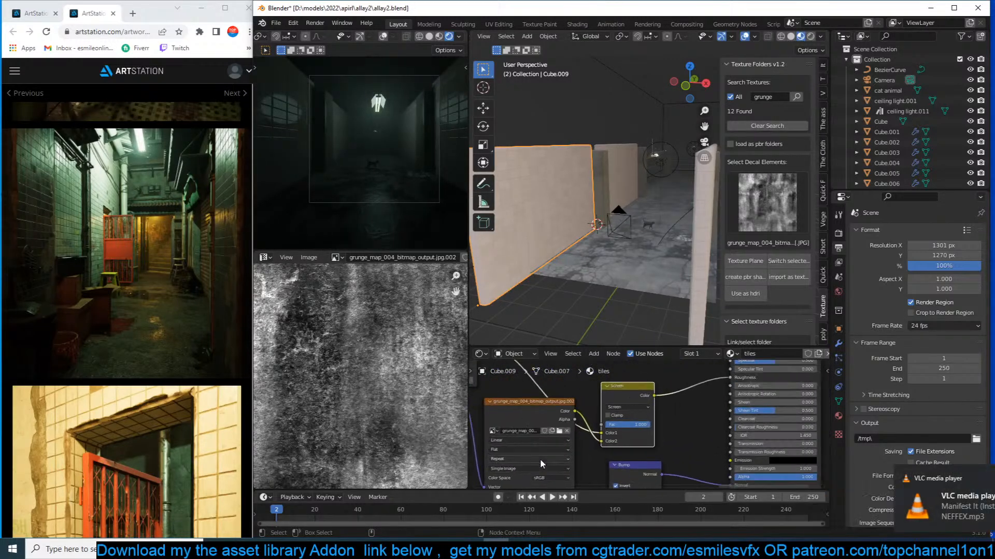
key(shift+a)
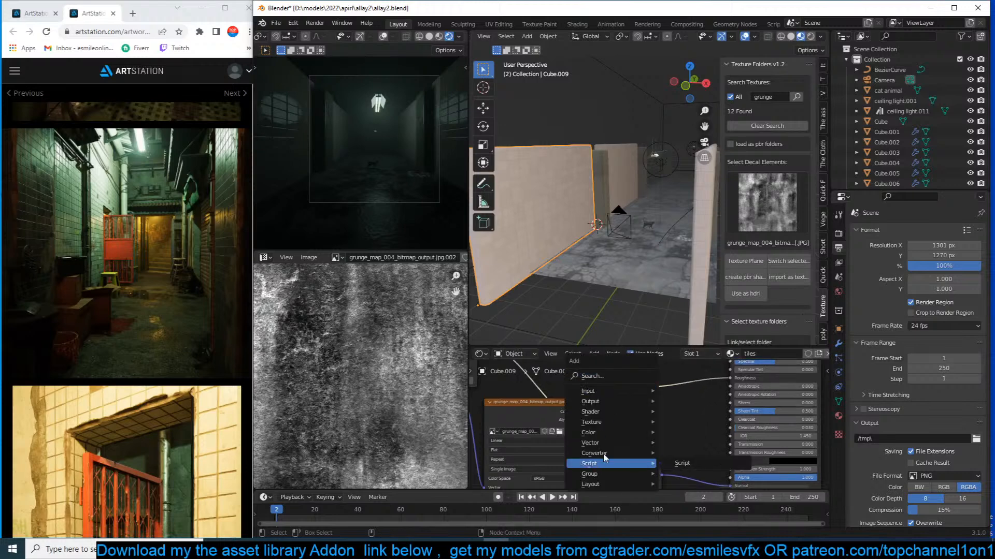
mouse_move(617, 454)
click(676, 381)
click(672, 380)
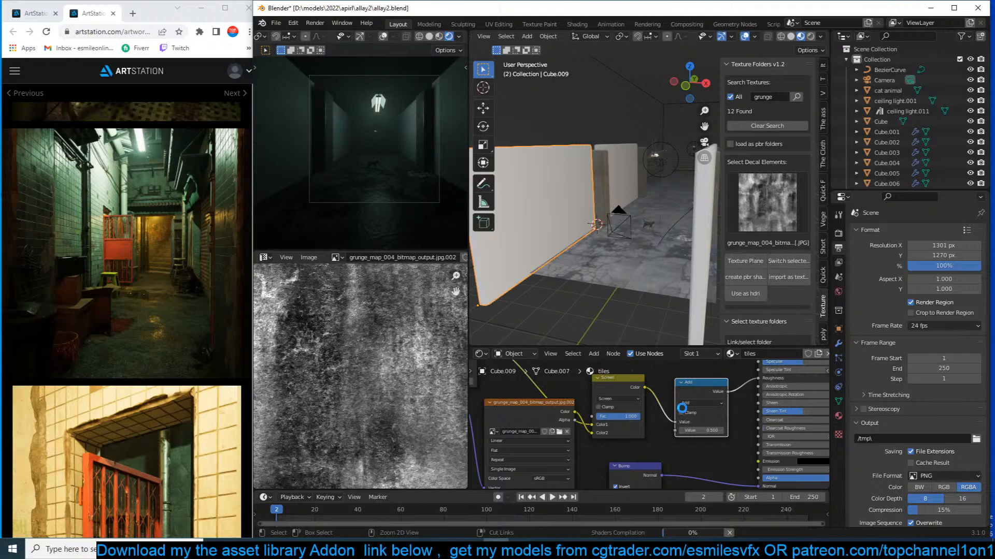
key(ctrl+s)
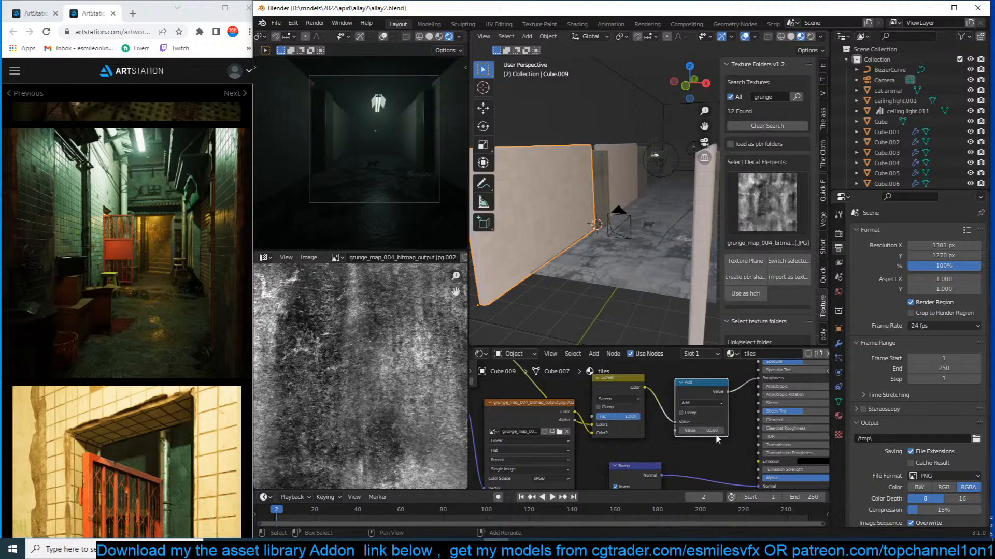
Lower the second value of the Add node feeding the tiles roughness, and save the file.
drag(713, 429, 679, 429)
scroll(697, 449, down, 2)
scroll(698, 446, down, 1)
key(ctrl+s)
middle_drag(704, 409, 666, 430)
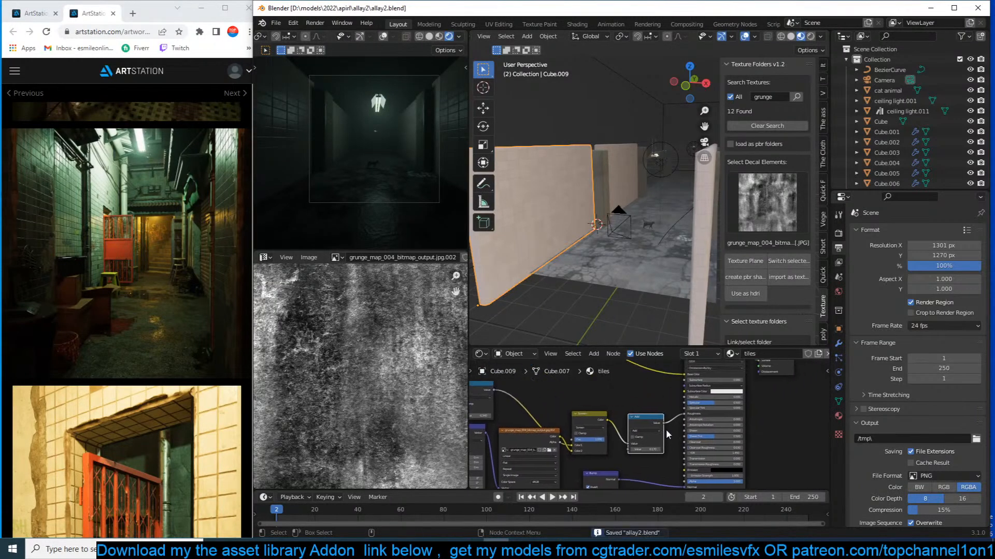
Make linked duplicates of the two far opposite wall panels and move them along Y to extend the corridor.
mouse_move(538, 228)
middle_down()
mouse_move(617, 190)
mouse_move(638, 208)
mouse_move(603, 257)
mouse_move(635, 248)
mouse_move(596, 249)
mouse_move(649, 231)
mouse_move(542, 238)
middle_up()
click(658, 238)
scroll(694, 236, down, 4)
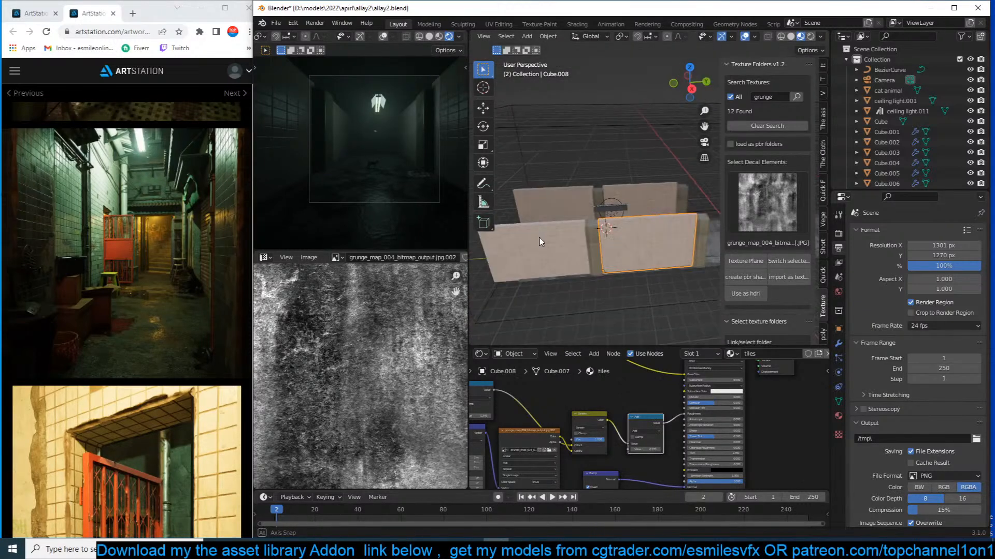
shift+click(647, 196)
key(KP_7)
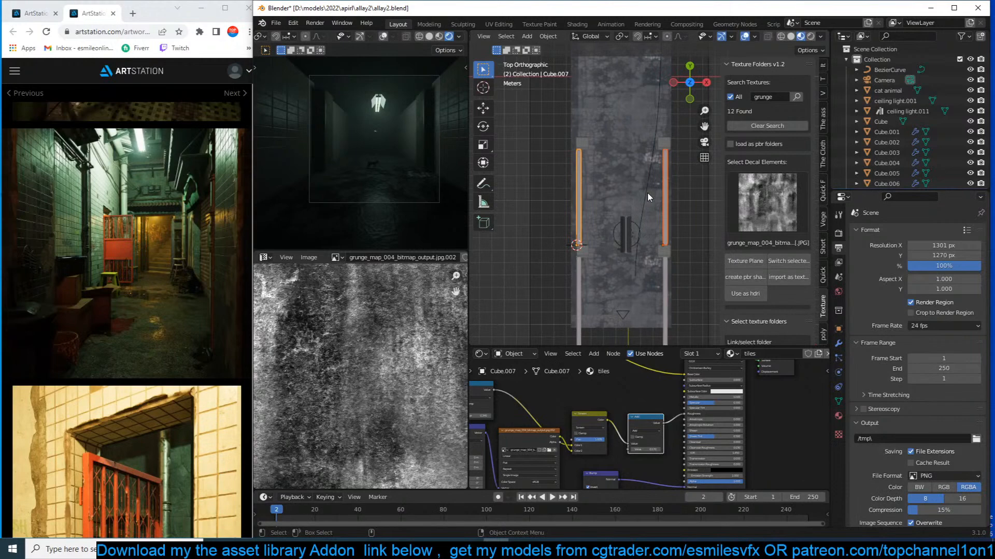
key(n)
scroll(647, 192, up, 3)
key(shift+d)
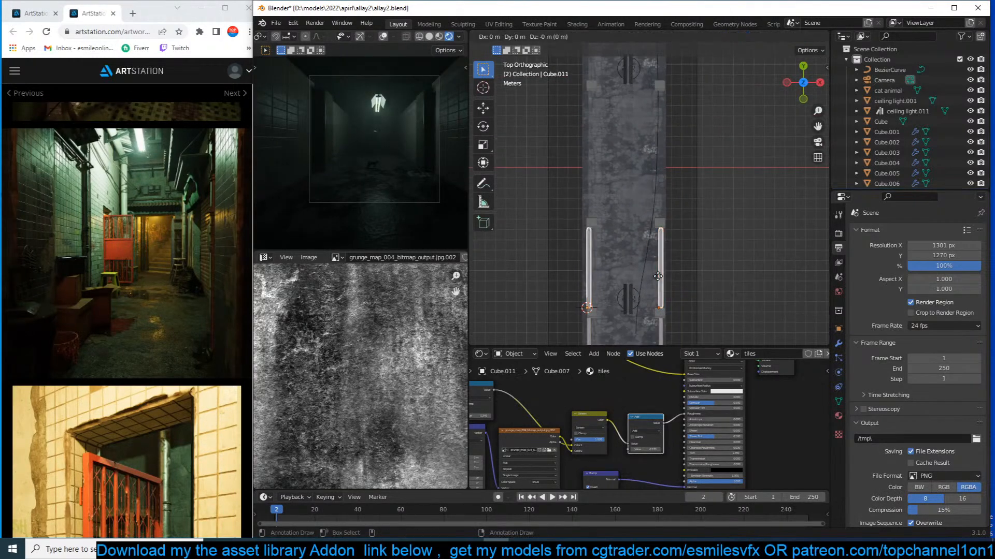
key(y)
click(692, 188)
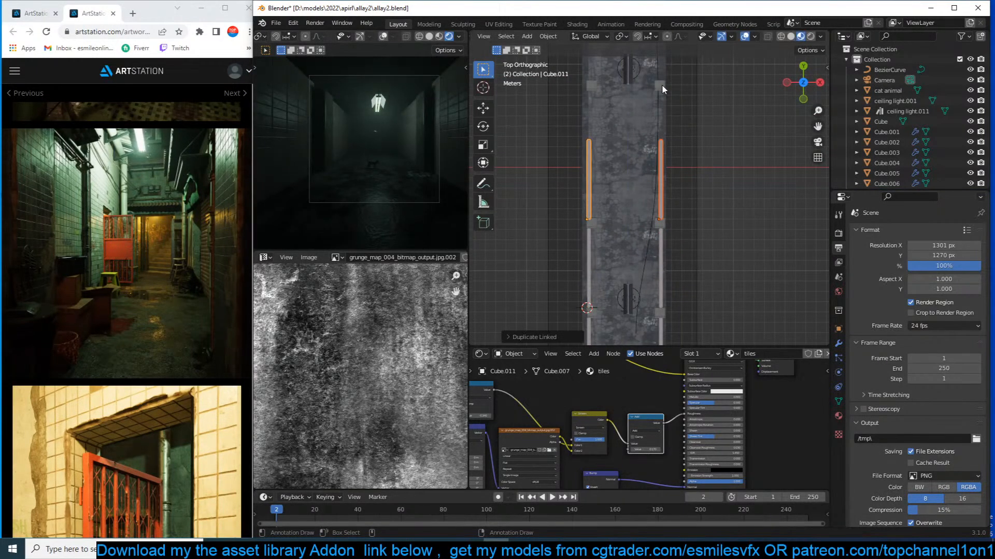
Move the farthest pair of pillars along Y to meet the ends of the duplicated wall panels, and clear the selection.
click(660, 84)
shift+click(592, 86)
key(g)
key(y)
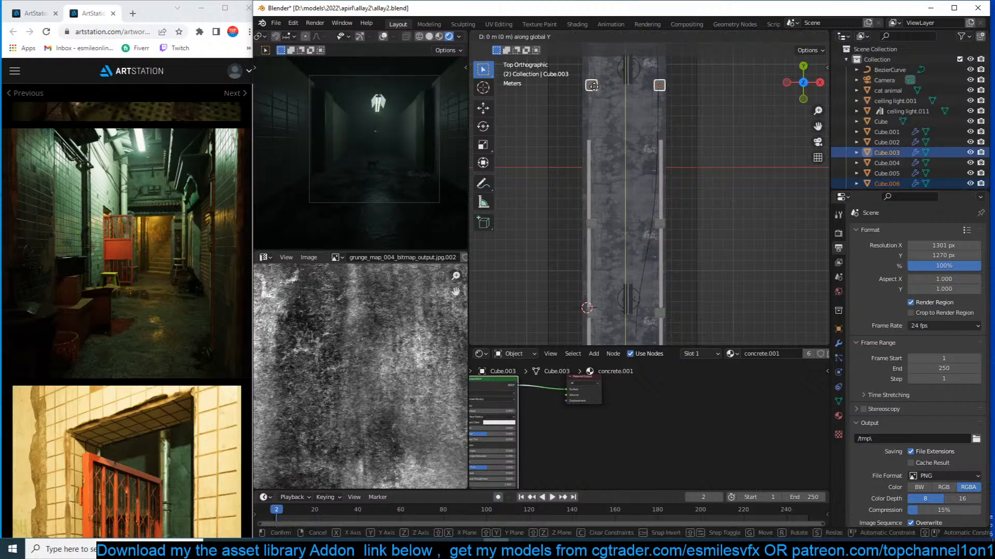
click(592, 136)
key(alt+a)
Duplicate the two end wall panels, rotate the copies to an angle, and move them so one meets its end pillar.
middle_drag(612, 132, 595, 242)
click(602, 250)
shift+click(633, 205)
key(KP_7)
key(shift+d)
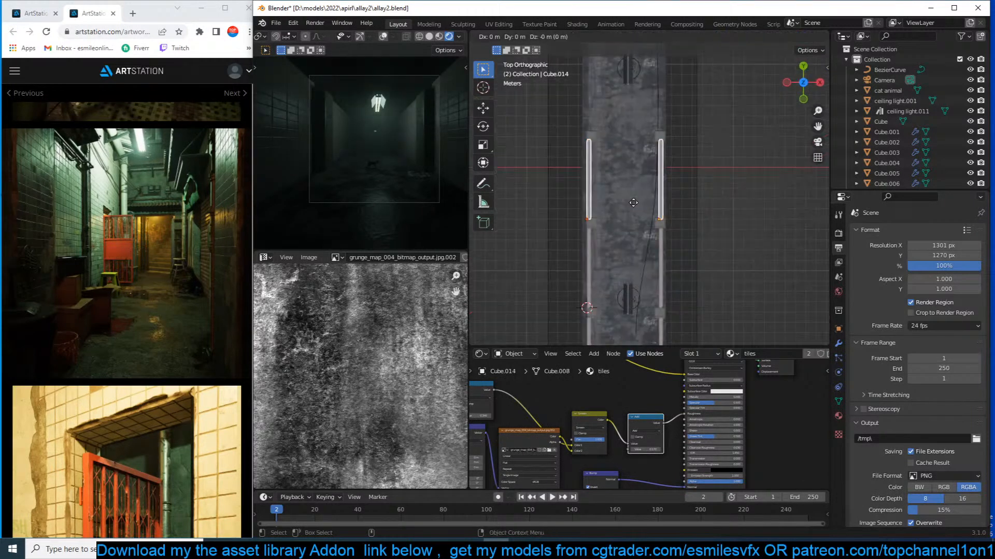
right_click(634, 202)
key(r)
click(737, 241)
key(g)
click(741, 133)
Move the other angled wall panel to its own end pillar and rotate it to follow the corridor's bend.
click(614, 87)
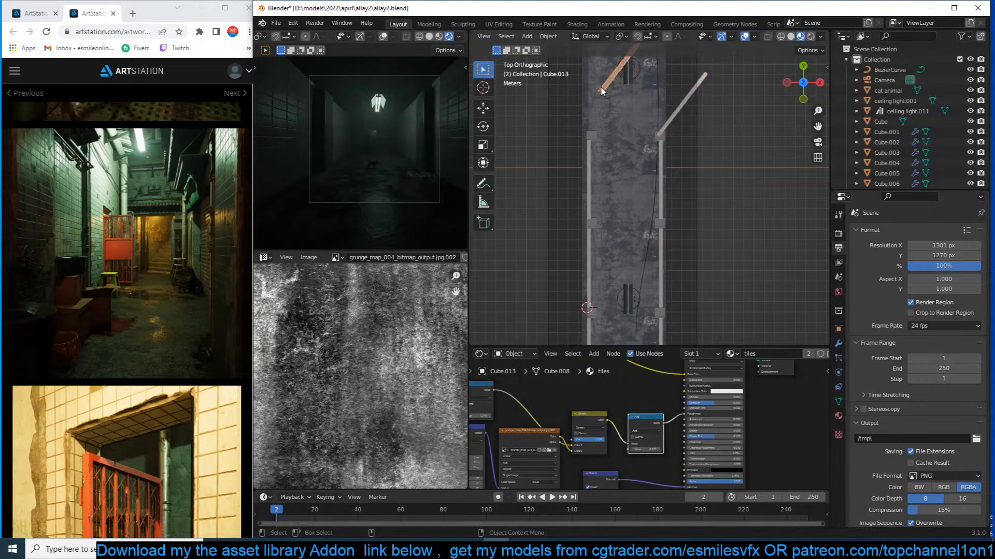
key(g)
click(656, 129)
key(r)
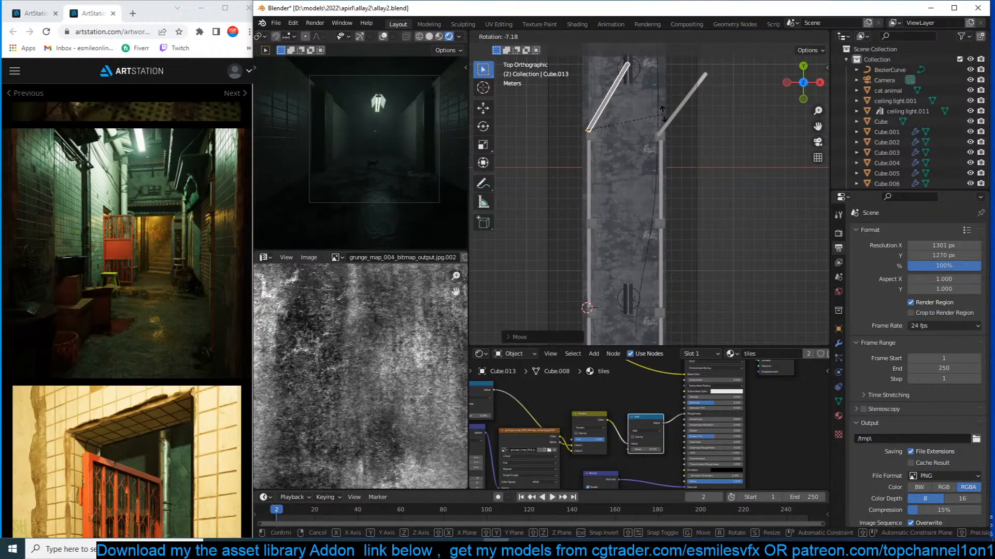
click(667, 118)
Try scaling the two angled end wall panels along Z.
middle_drag(674, 117, 655, 61)
shift+click(684, 111)
key(s)
key(z)
click(714, 51)
middle_drag(717, 157, 622, 138)
key(ctrl+z)
Select all wall panels and pillars on both sides of the corridor and scale them taller along Z.
shift+click(665, 216)
shift+click(637, 196)
shift+click(597, 210)
shift+click(594, 240)
shift+click(541, 232)
shift+click(546, 262)
shift+click(576, 253)
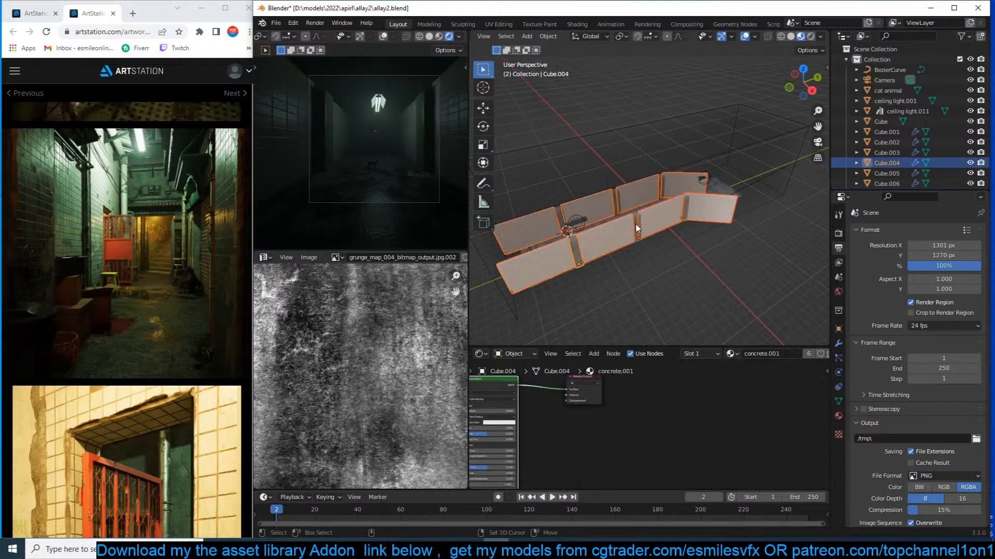
shift+click(637, 224)
shift+click(682, 206)
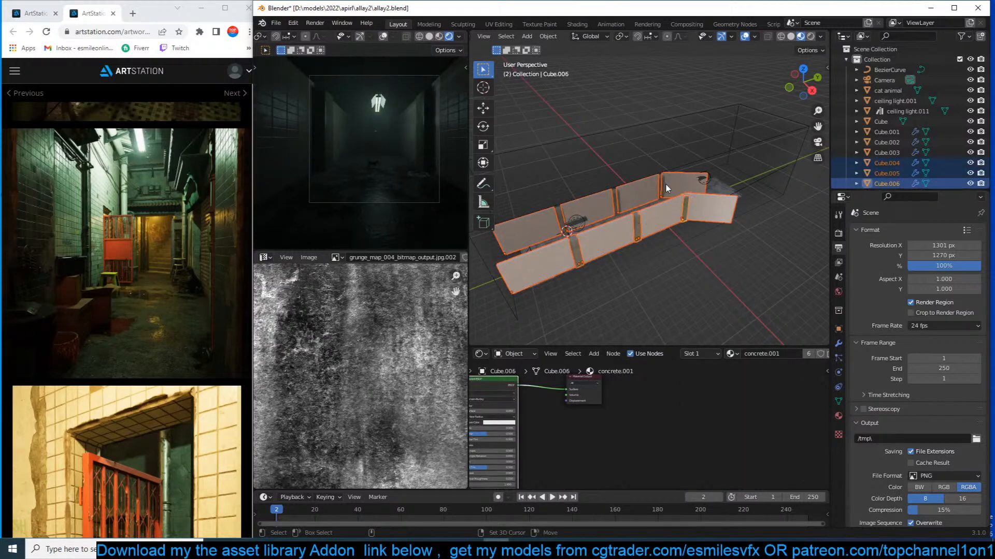
shift+click(662, 185)
shift+click(615, 194)
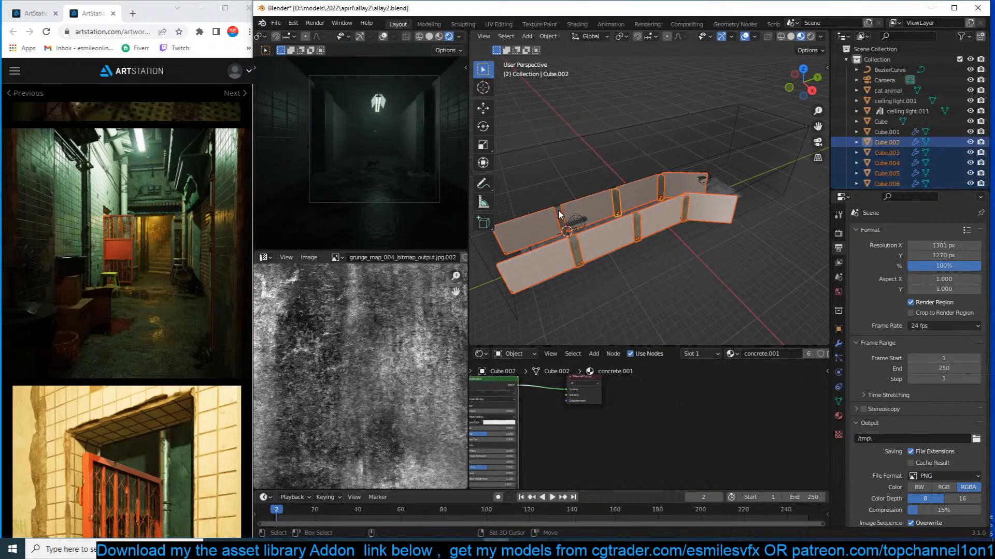
shift+click(558, 211)
key(s)
key(z)
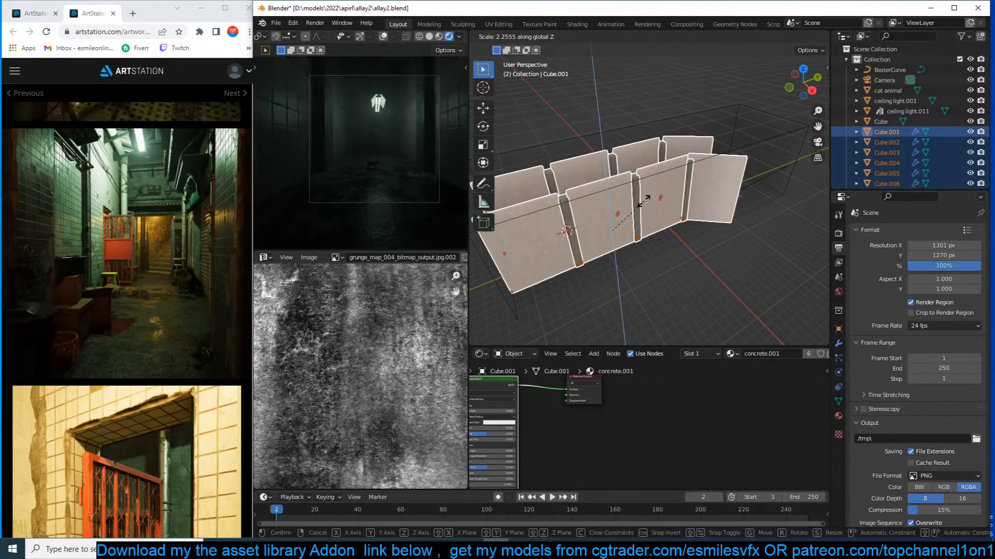
click(643, 212)
key(s)
key(z)
click(699, 190)
Increase the X, Y and Z scale in the Mapping node driving the tile pattern of the tiles material, and save the file.
click(662, 217)
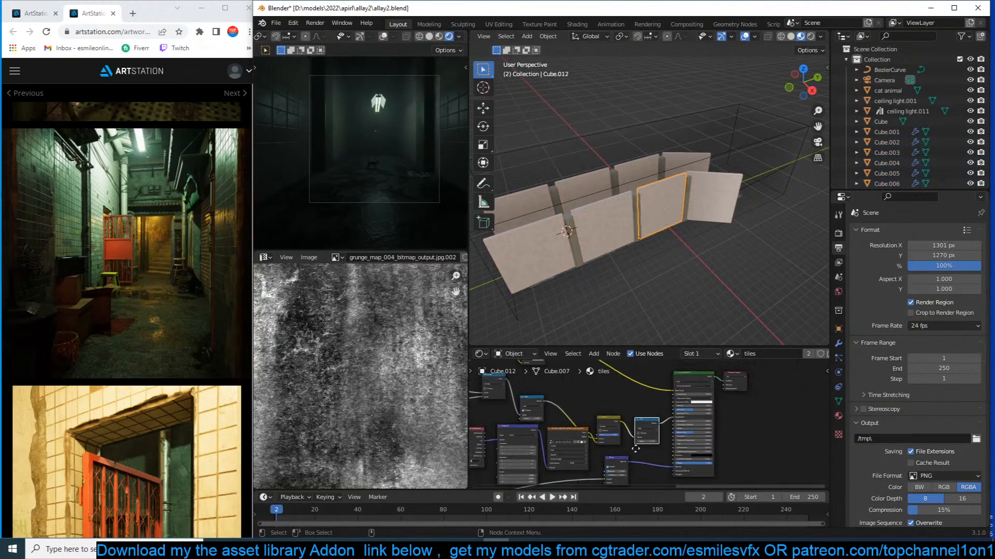
middle_drag(608, 421, 699, 418)
middle_drag(636, 408, 762, 380)
middle_drag(663, 389, 753, 364)
middle_drag(591, 398, 650, 457)
scroll(657, 449, up, 6)
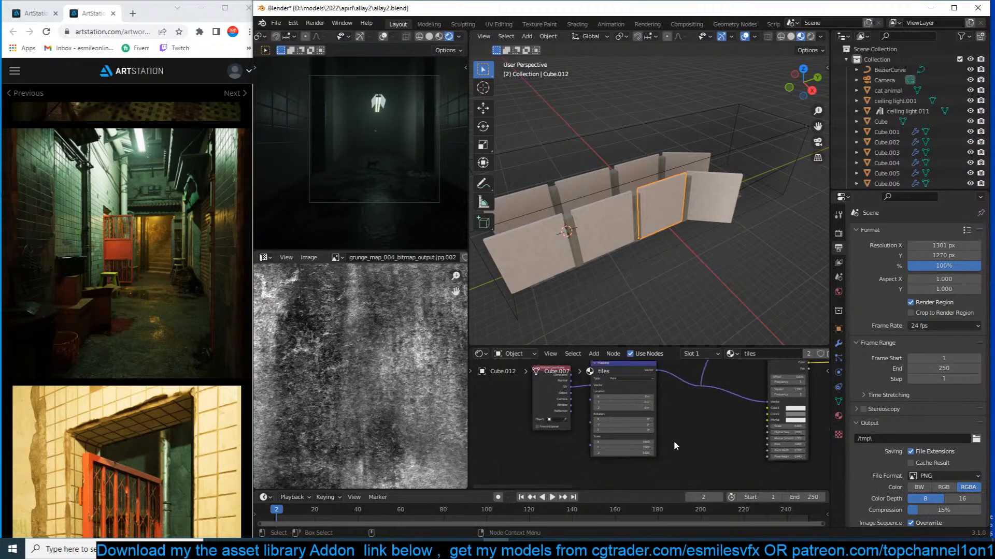
drag(646, 442, 676, 453)
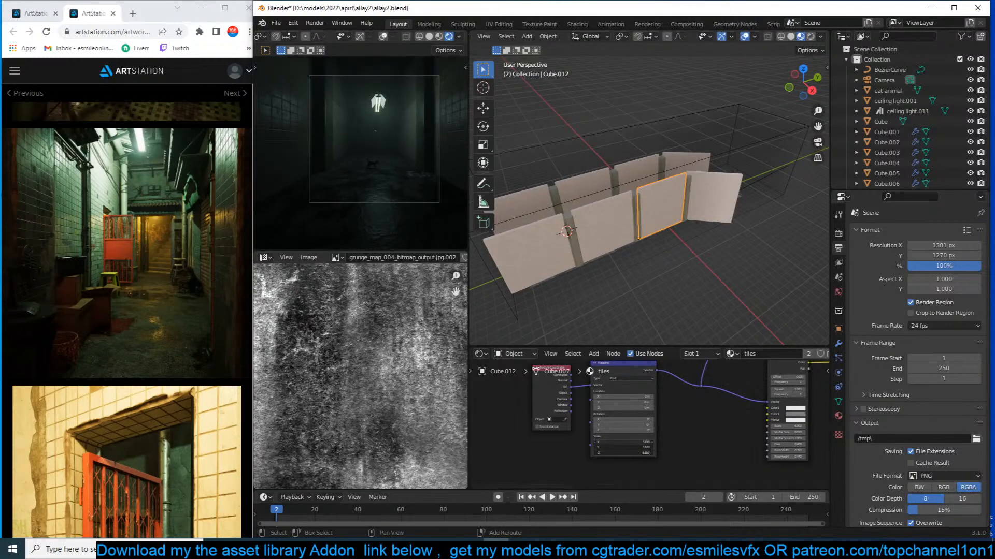
click(682, 260)
key(ctrl+s)
Select the far ceiling light with its point light and move them up along Z.
scroll(682, 257, up, 2)
shift+middle_drag(698, 234, 625, 241)
click(625, 241)
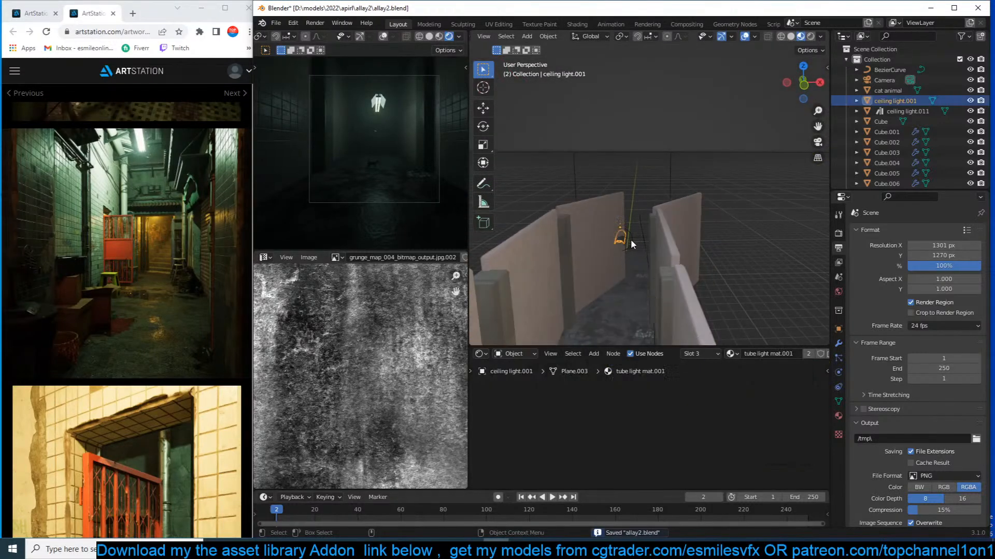
key(g)
key(z)
click(642, 213)
Select the near ceiling light with its point light, move them up along Z by about 1.2 m, and save the file.
scroll(622, 278, down, 3)
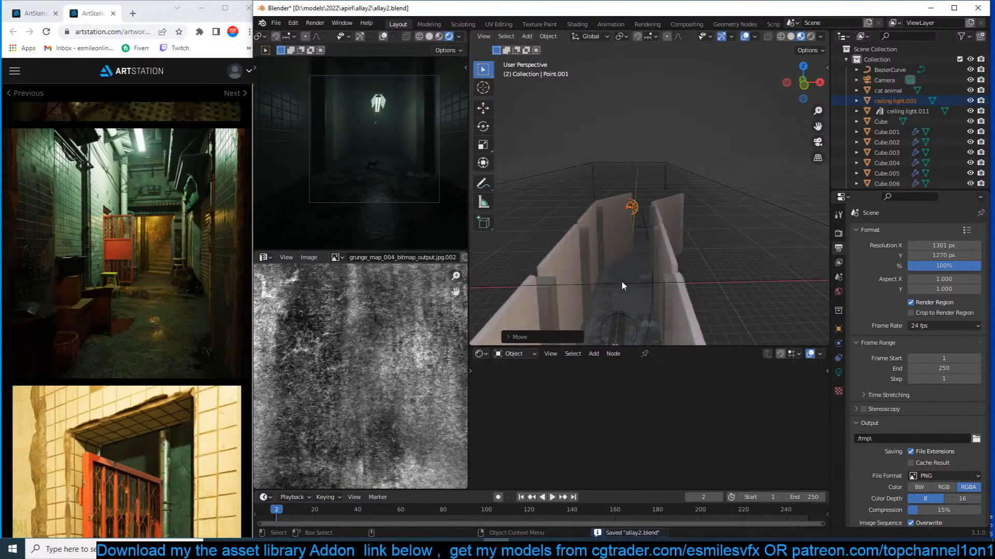
shift+middle_drag(622, 280, 644, 202)
click(665, 177)
click(668, 179)
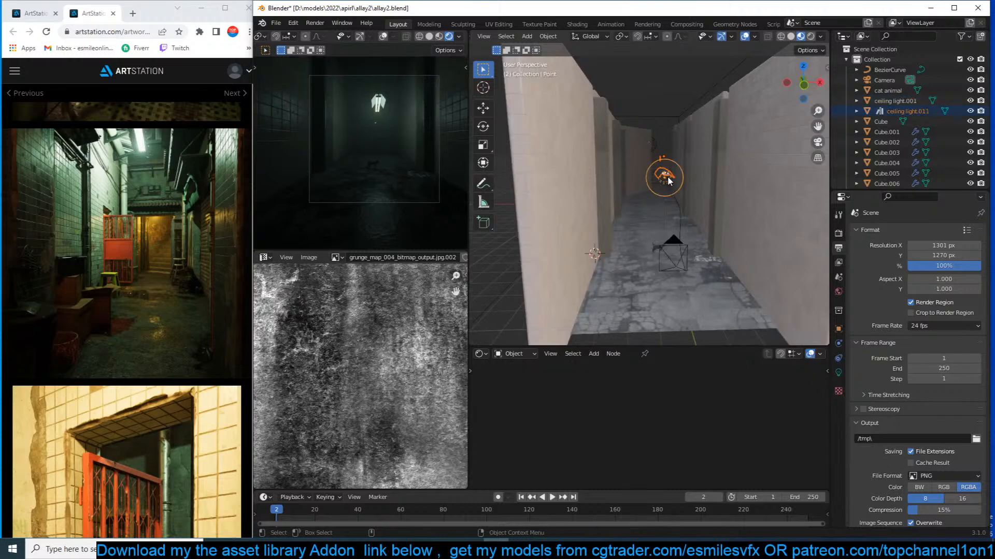
key(z)
key(g)
key(z)
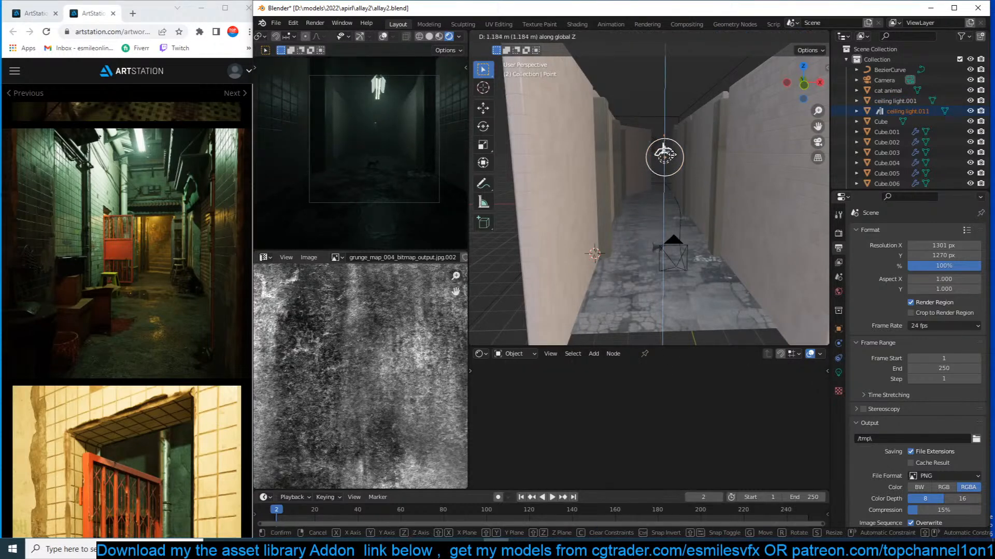
click(672, 150)
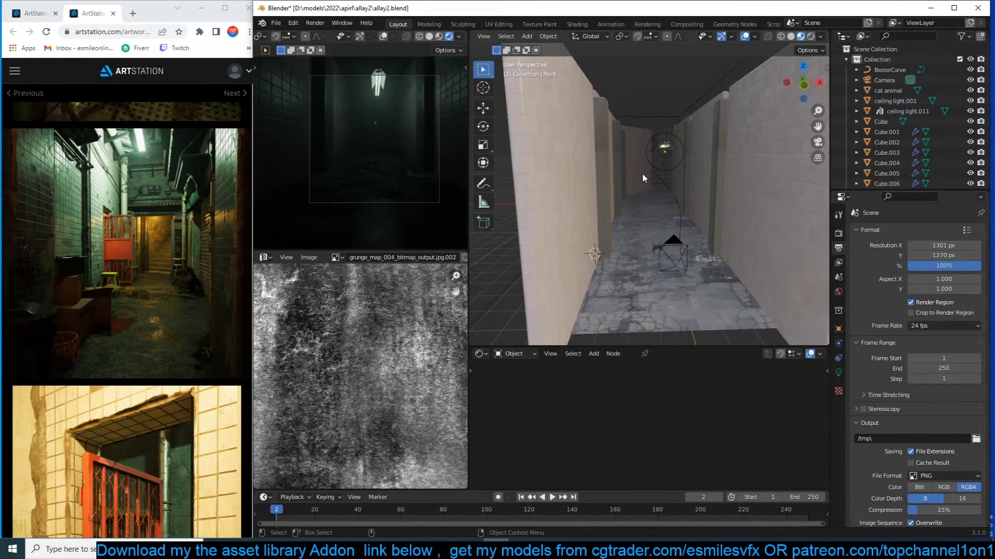
key(ctrl+s)
Select the large cube surrounding the corridor and scale it down along Y to about 0.57.
scroll(686, 183, down, 5)
middle_drag(686, 185, 651, 211)
click(704, 112)
middle_drag(703, 112, 712, 127)
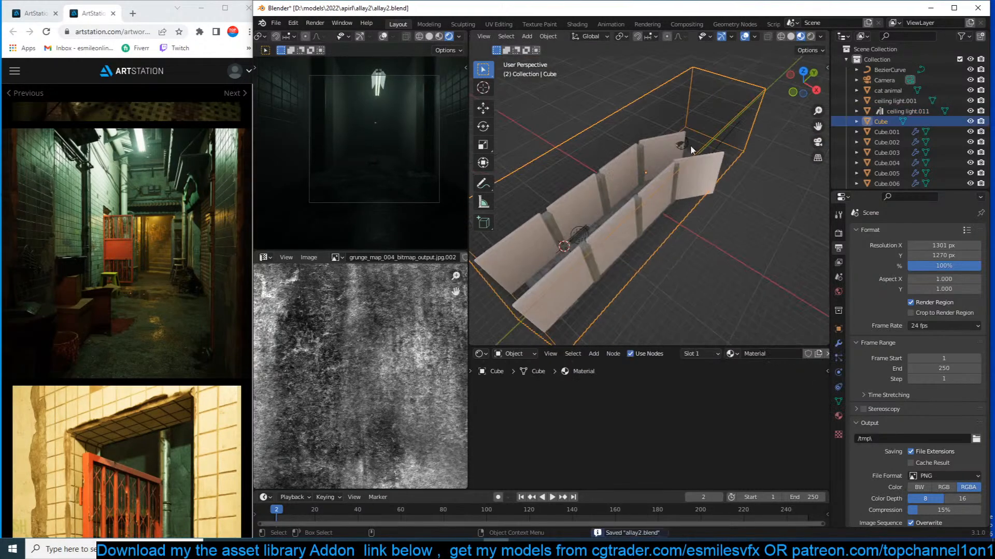
key(s)
key(x)
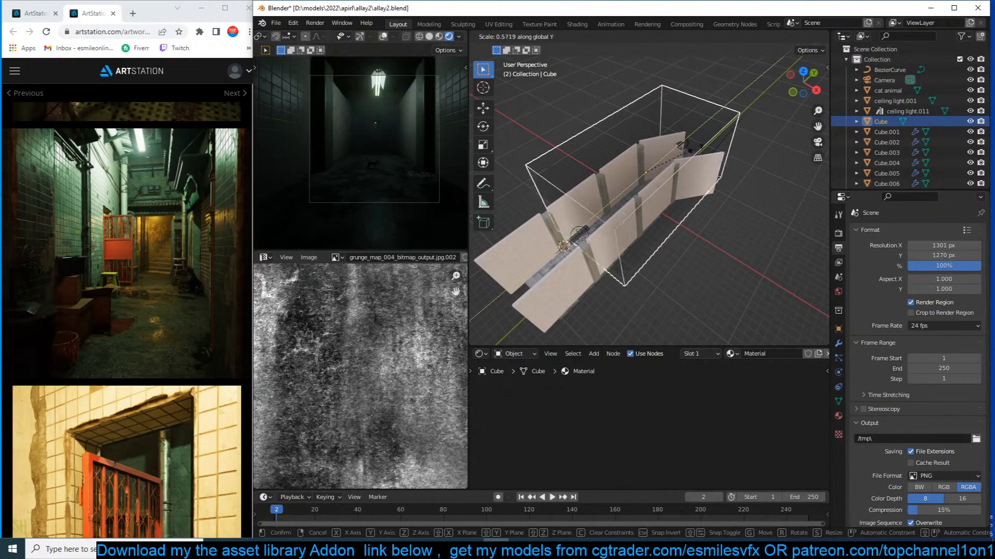
click(698, 152)
Rotate the far ceiling light and its point light to follow the angled end walls, and reposition them between those walls.
middle_drag(698, 183, 757, 166)
scroll(757, 166, up, 4)
click(646, 104)
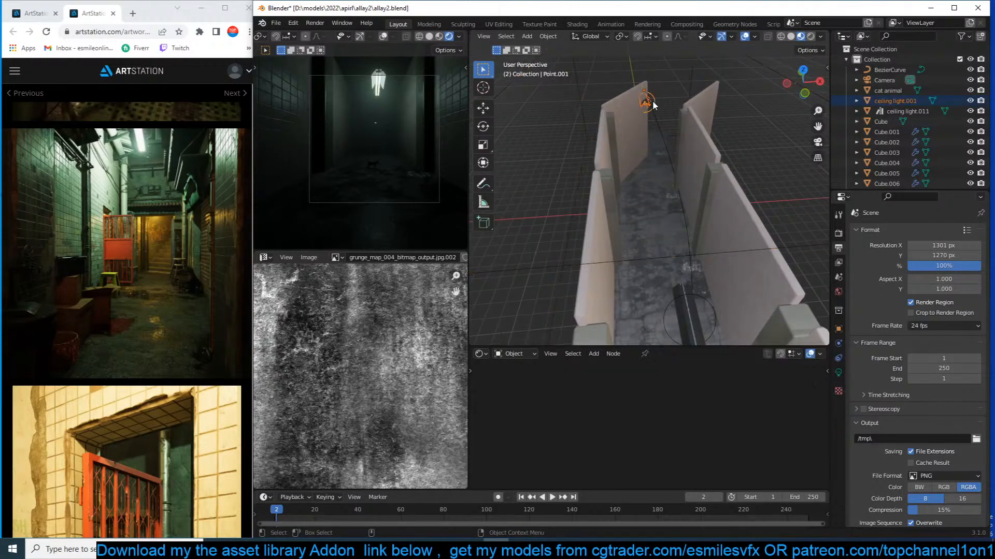
key(KP_7)
key(r)
click(737, 221)
key(g)
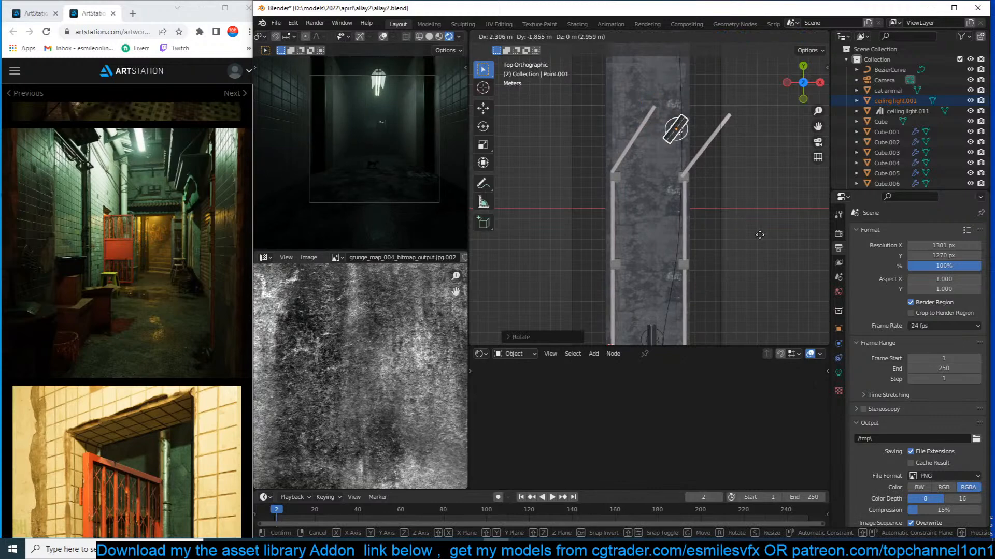
click(761, 234)
middle_drag(752, 194, 717, 198)
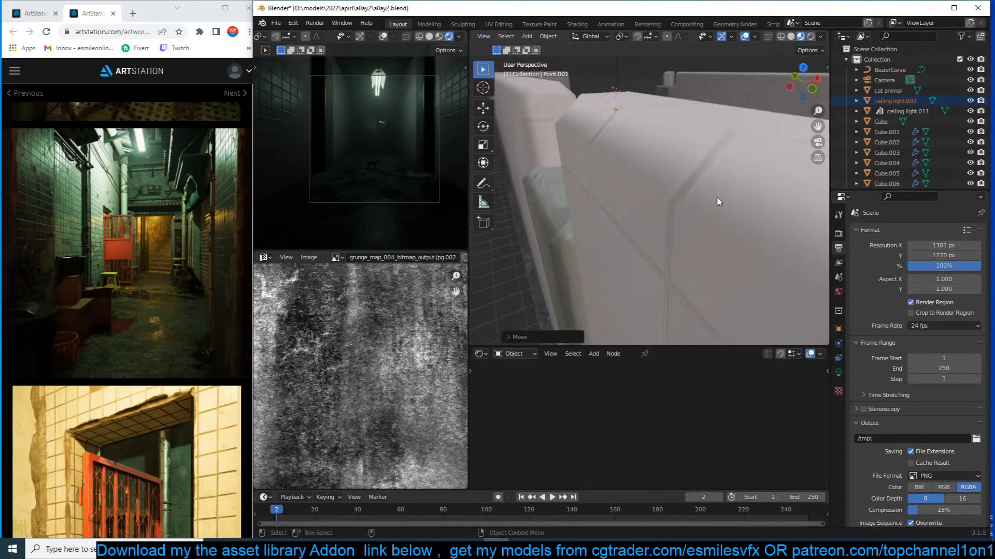
key(g)
click(717, 171)
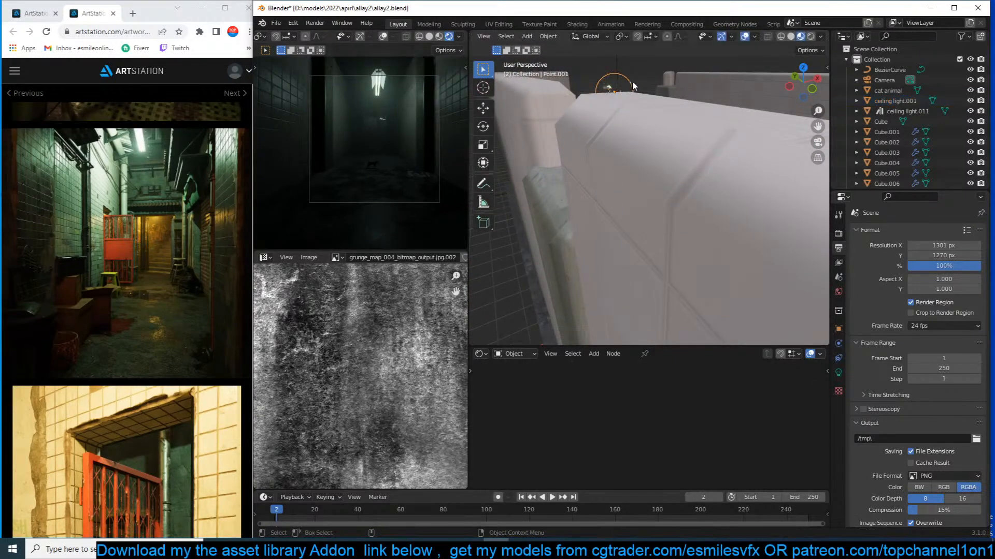
Give the far ceiling light's point light an orange colour and set its power to 1000 W.
click(838, 373)
click(928, 291)
click(934, 177)
drag(927, 183, 905, 221)
double_click(934, 303)
text(1)
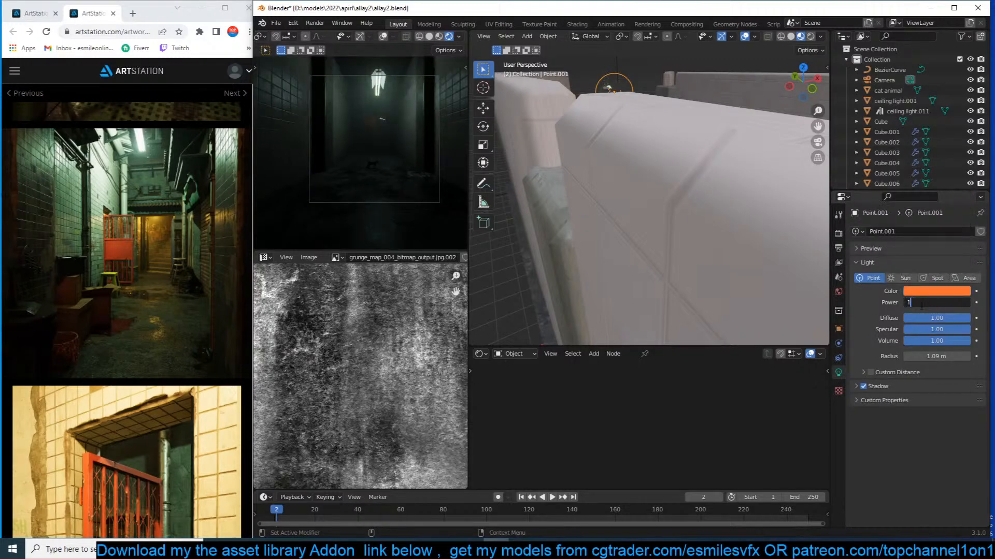
text(000)
key(Return)
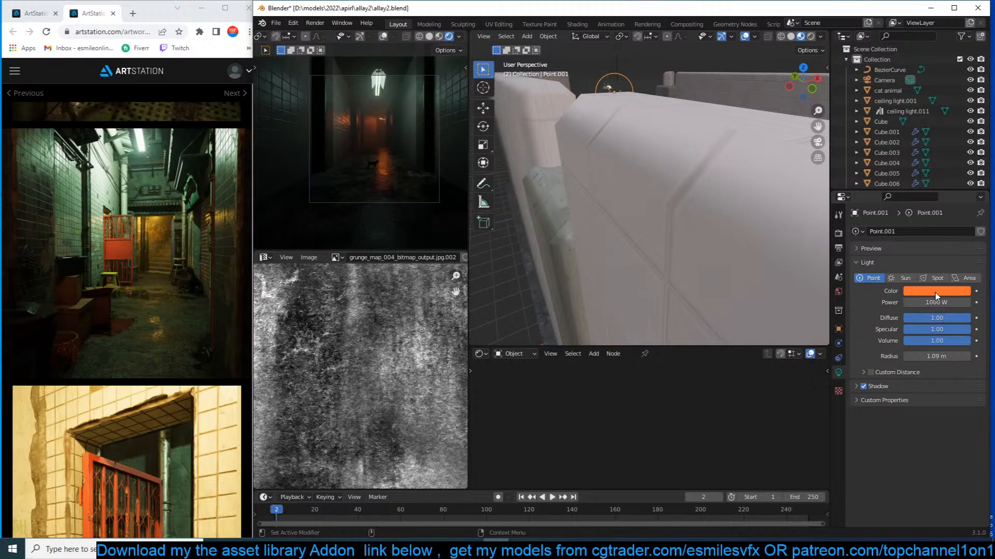
Change the far point light's colour to a lighter yellowish orange and set its power to 2000 W.
click(935, 291)
drag(915, 203, 905, 217)
click(928, 303)
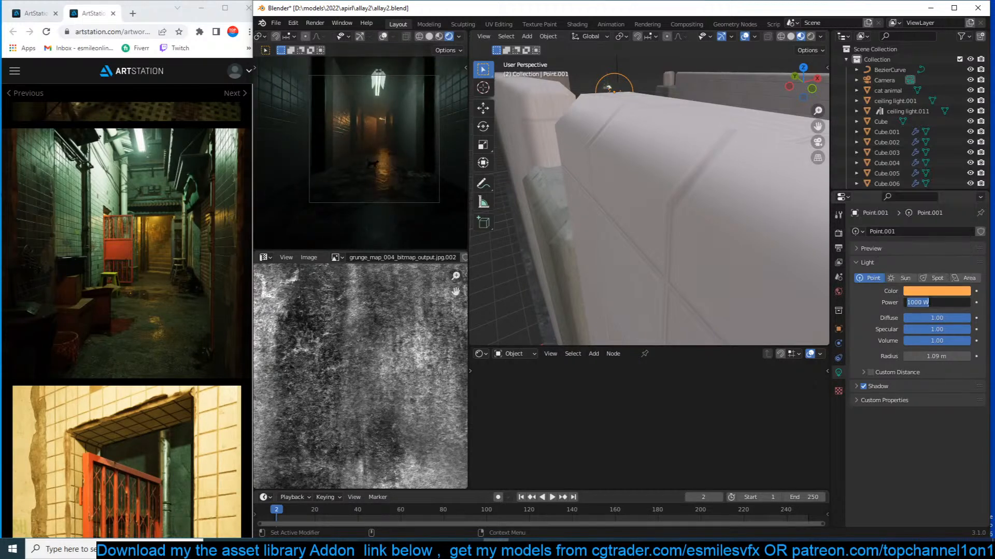
text(2000)
key(Return)
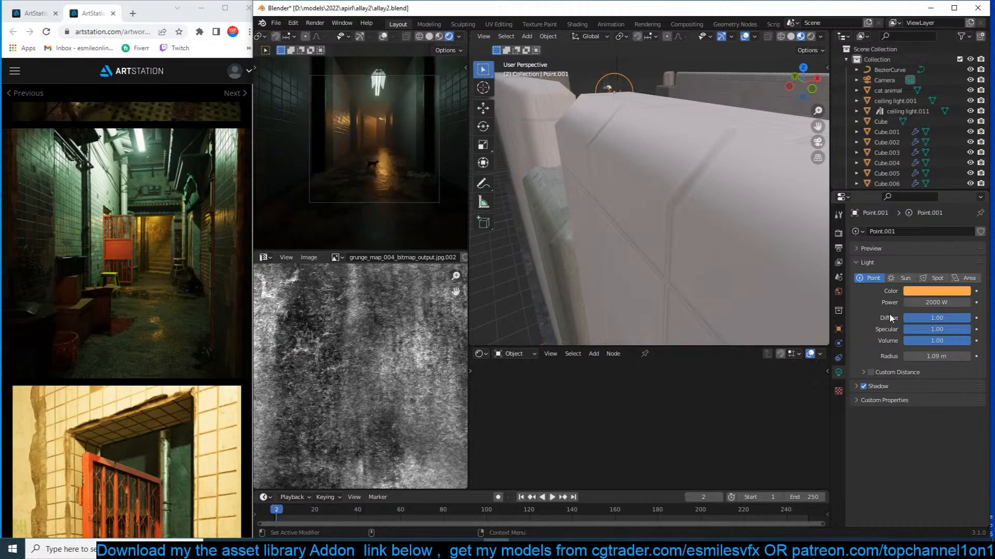
Set the far point light's volume influence to 10, deselect everything, and save the file.
click(938, 342)
text(10)
key(Return)
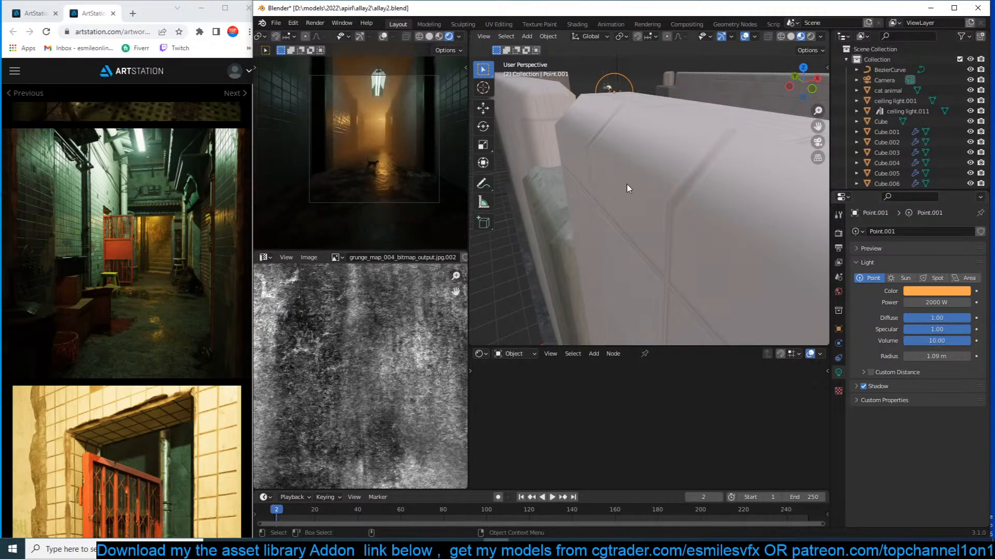
scroll(627, 184, down, 5)
middle_drag(627, 184, 615, 202)
key(alt+a)
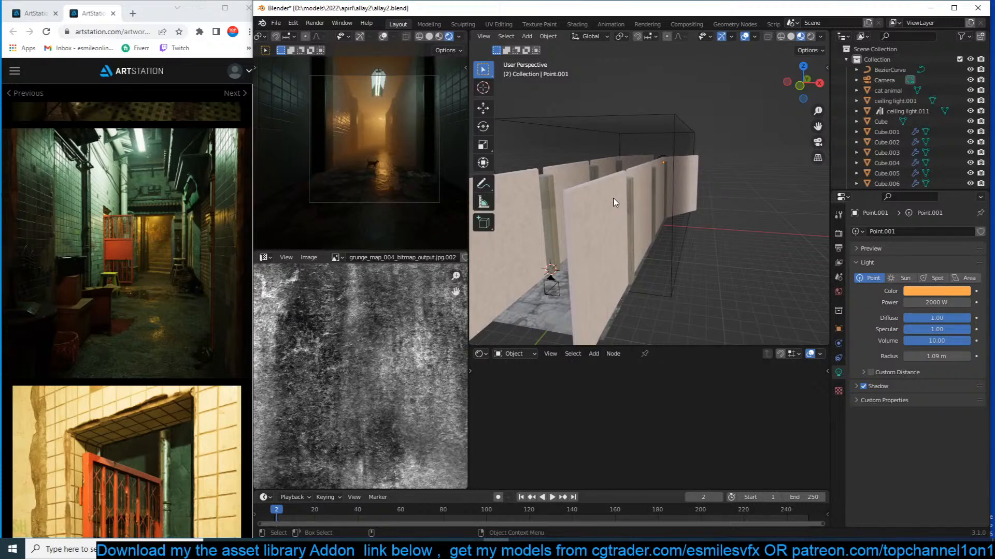
middle_drag(627, 208, 697, 253)
key(ctrl+s)
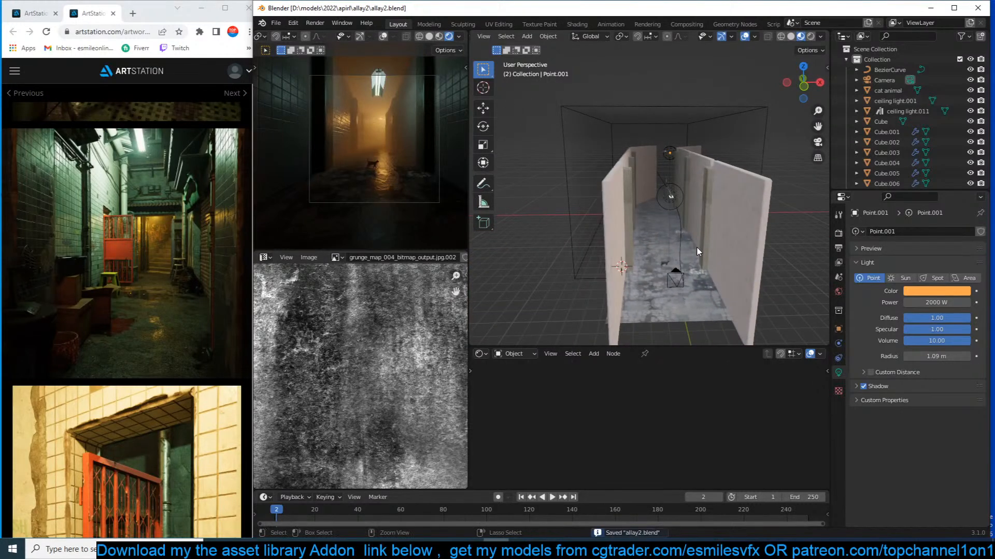
Slightly increase the value of the Add math node feeding the road material's roughness, and save the file.
click(660, 309)
scroll(660, 326, up, 6)
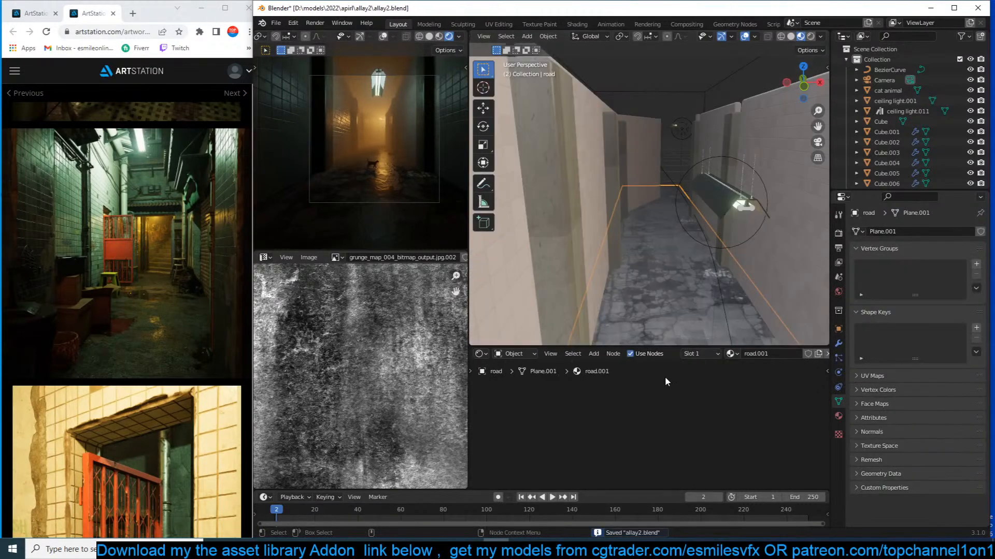
key(Home)
scroll(694, 409, up, 3)
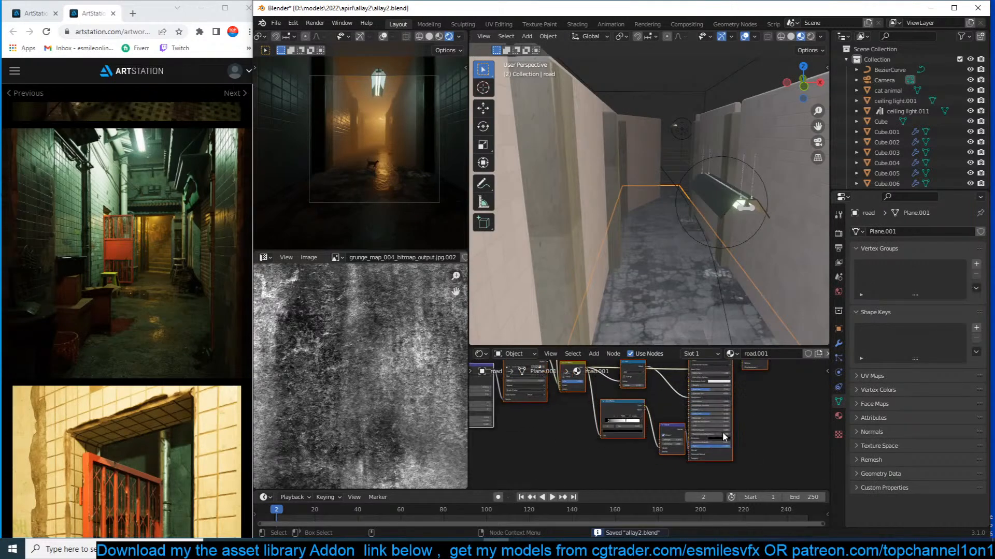
scroll(722, 432, up, 4)
click(644, 461)
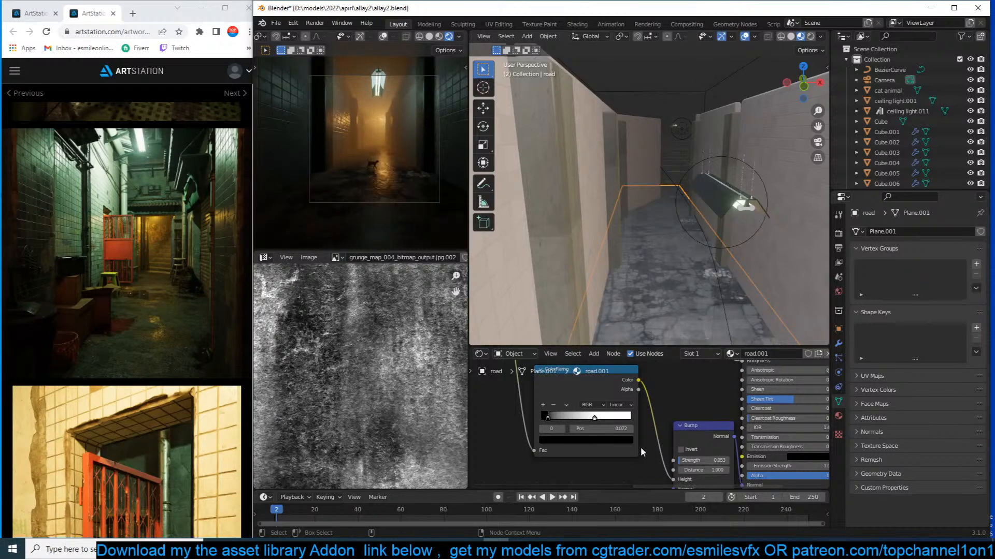
middle_drag(640, 448, 641, 462)
scroll(652, 438, down, 2)
middle_drag(663, 415, 668, 456)
scroll(667, 456, up, 1)
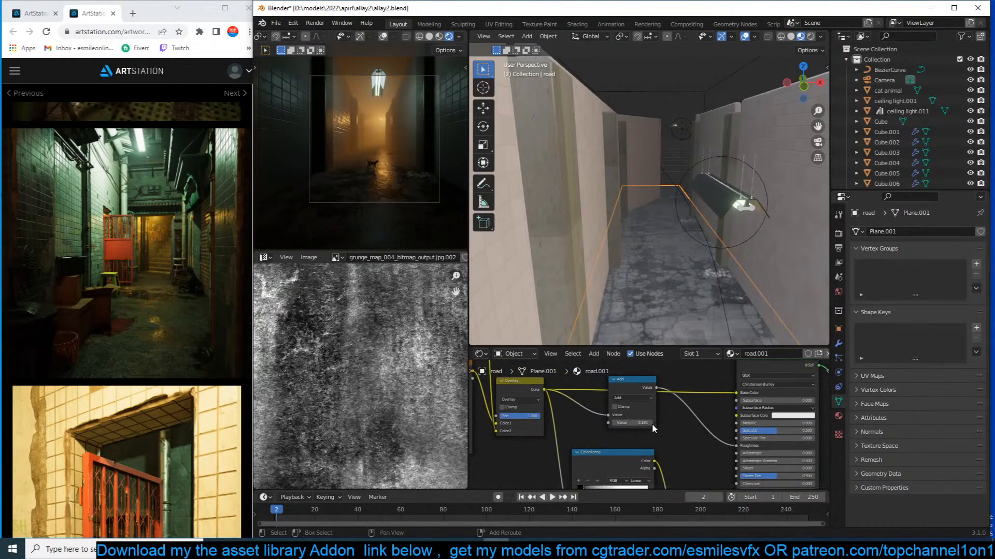
drag(640, 421, 645, 421)
key(ctrl+s)
Move the camera back along its local Z axis, raise it along global Z, and save the file.
scroll(692, 231, down, 6)
click(671, 281)
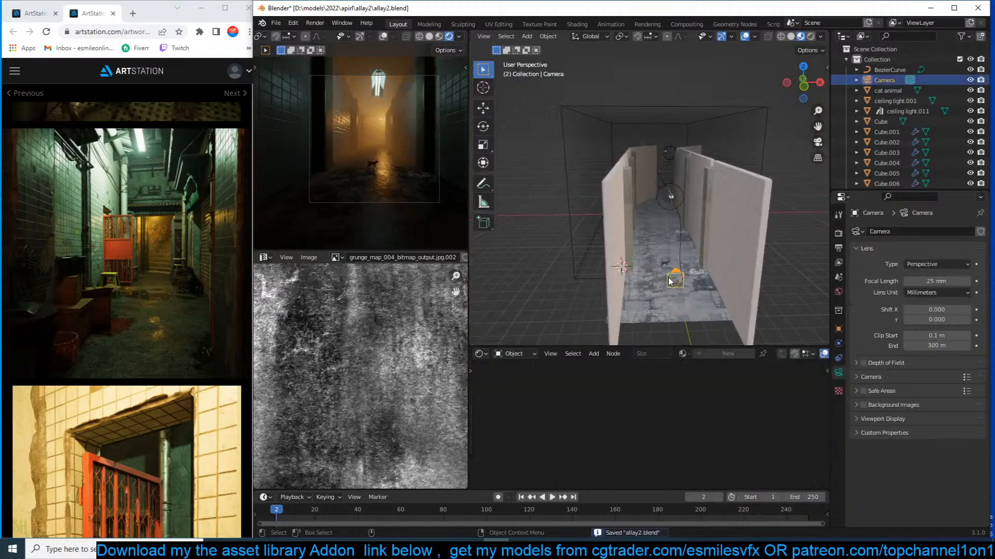
key(g)
key(z)
key(z)
click(677, 292)
key(g)
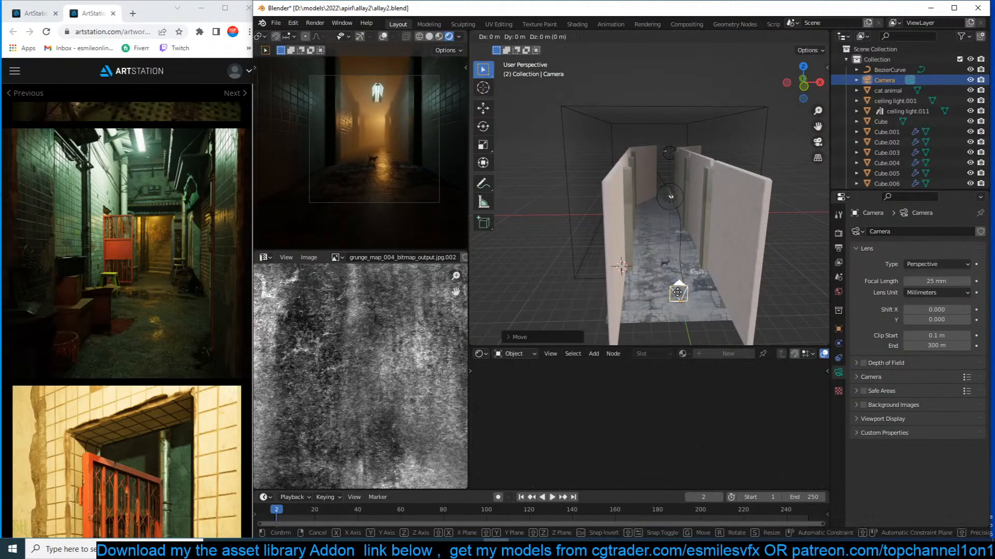
key(z)
click(695, 258)
key(alt+a)
scroll(697, 252, up, 5)
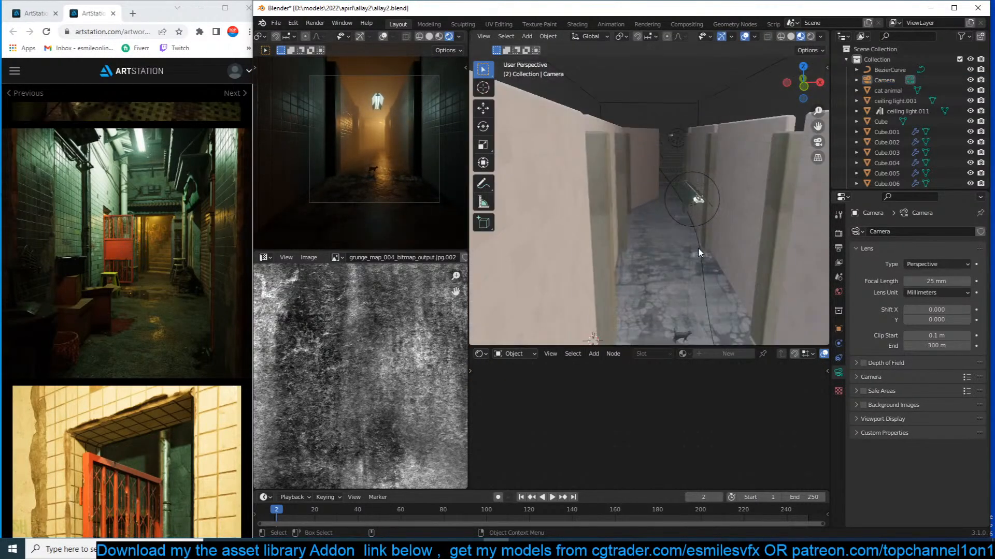
key(ctrl+s)
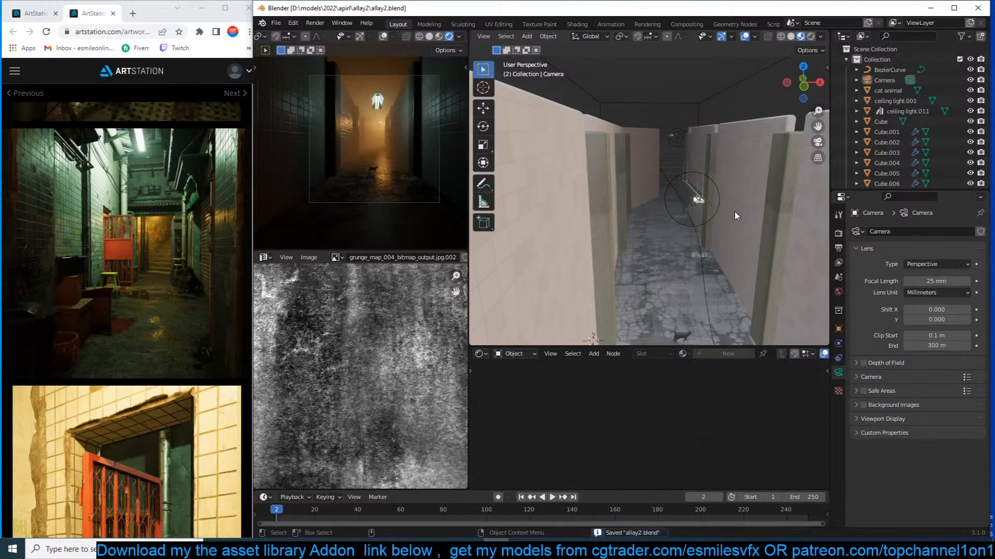
Choose the L-shaped wire from the wire search results among the asset library's objects.
key(n)
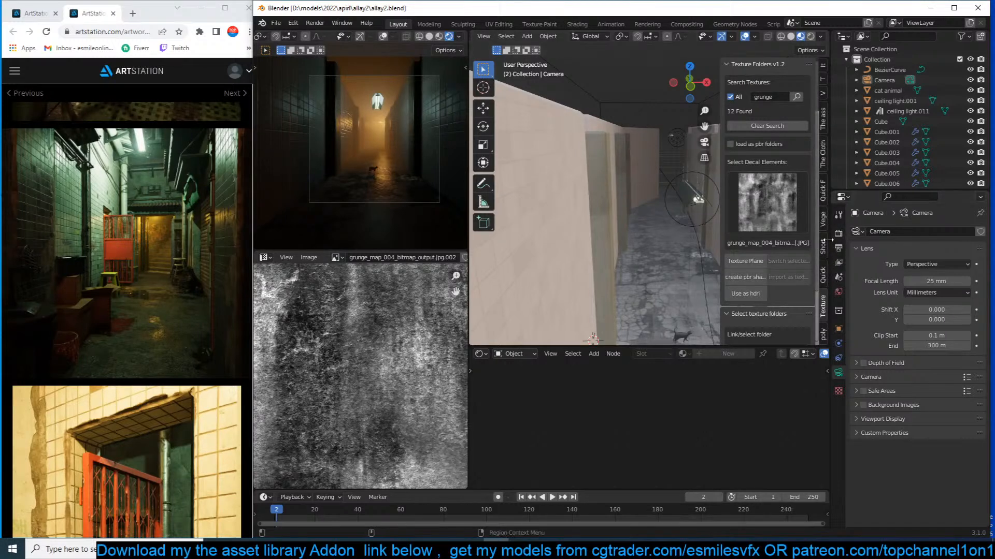
click(823, 119)
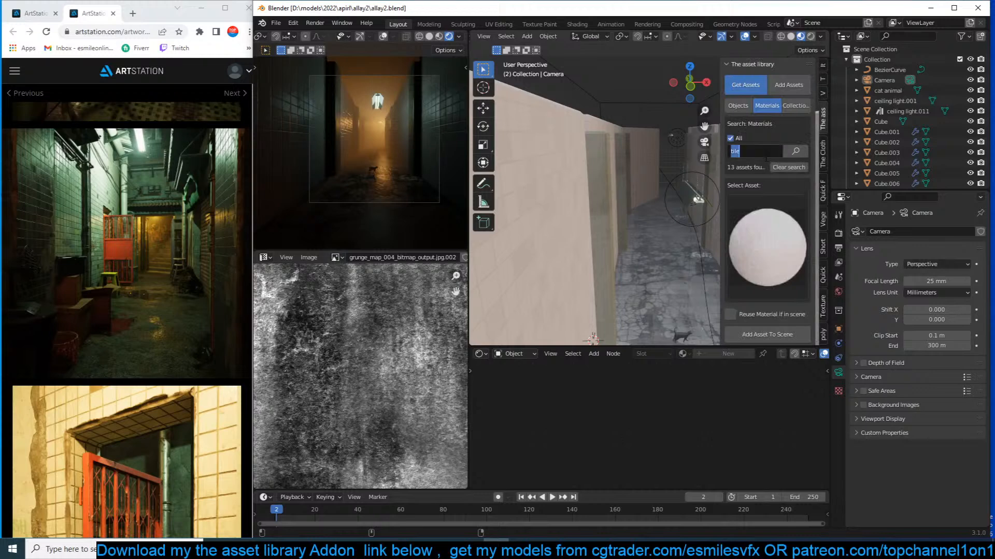
click(738, 106)
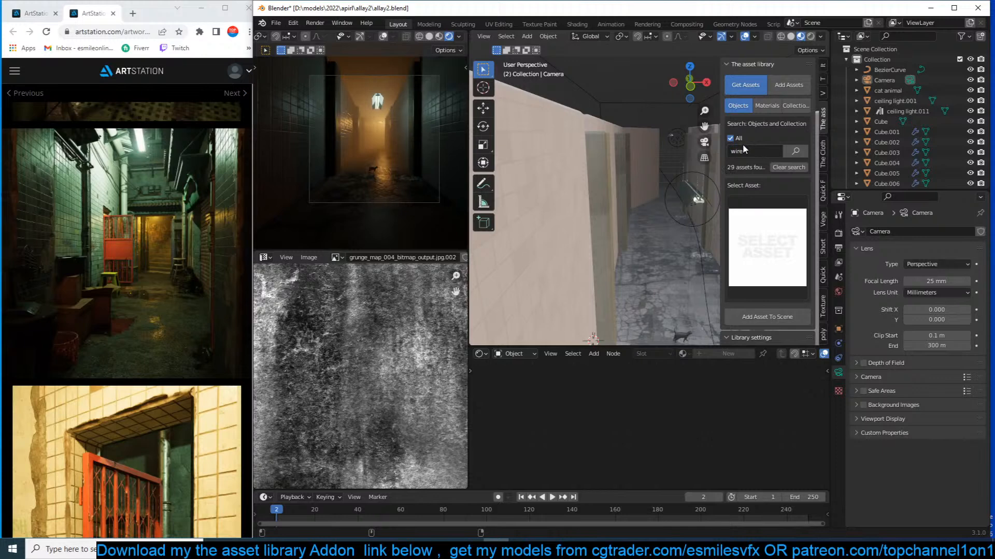
click(767, 243)
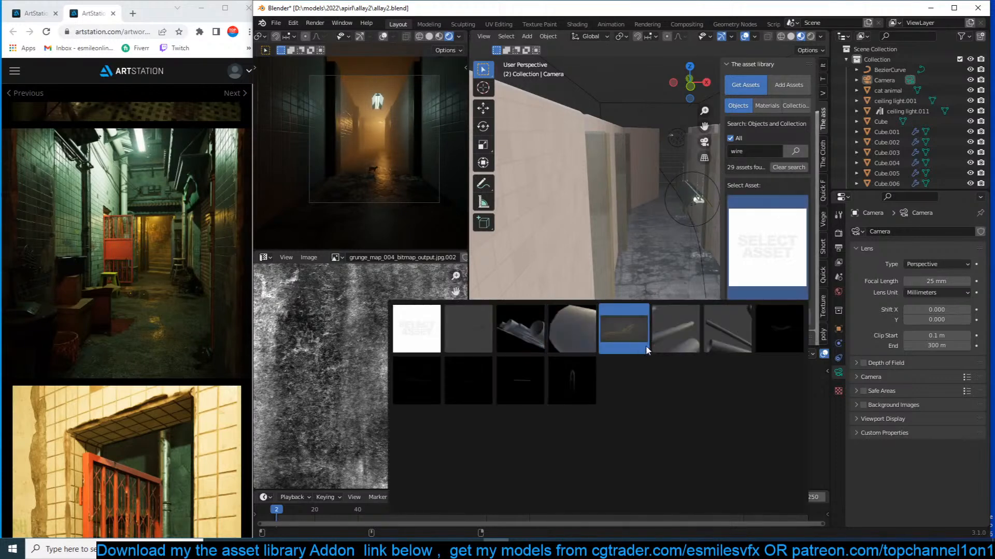
click(626, 349)
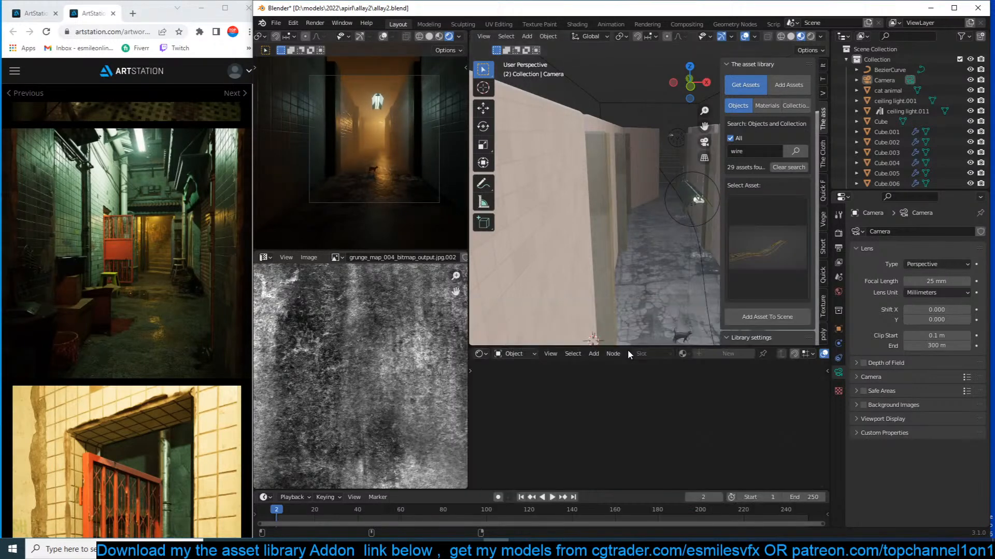
click(742, 265)
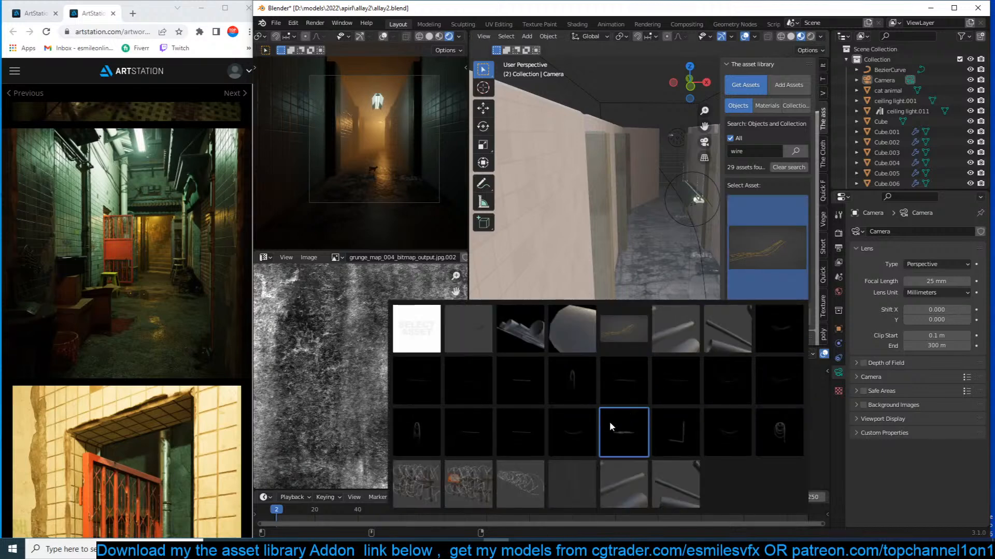
click(677, 438)
Place the 3D cursor by the base of the nearest wall panel and add the chosen wire asset there.
middle_drag(605, 291, 563, 262)
scroll(556, 238, down, 5)
scroll(562, 262, down, 2)
shift+right_click(563, 261)
click(749, 316)
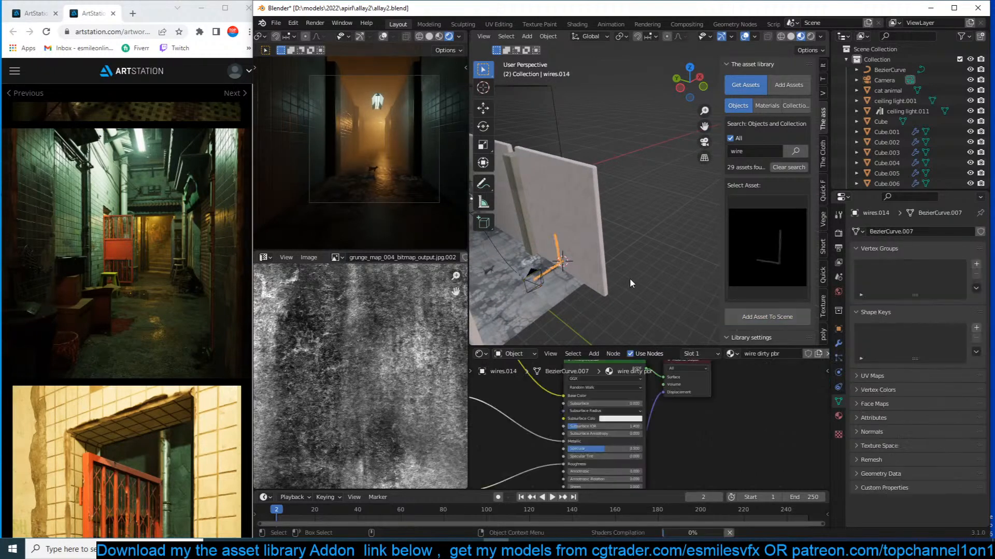
Rotate the wire 90° about global Z and scale it up to about 2.6 times its size.
text(r90)
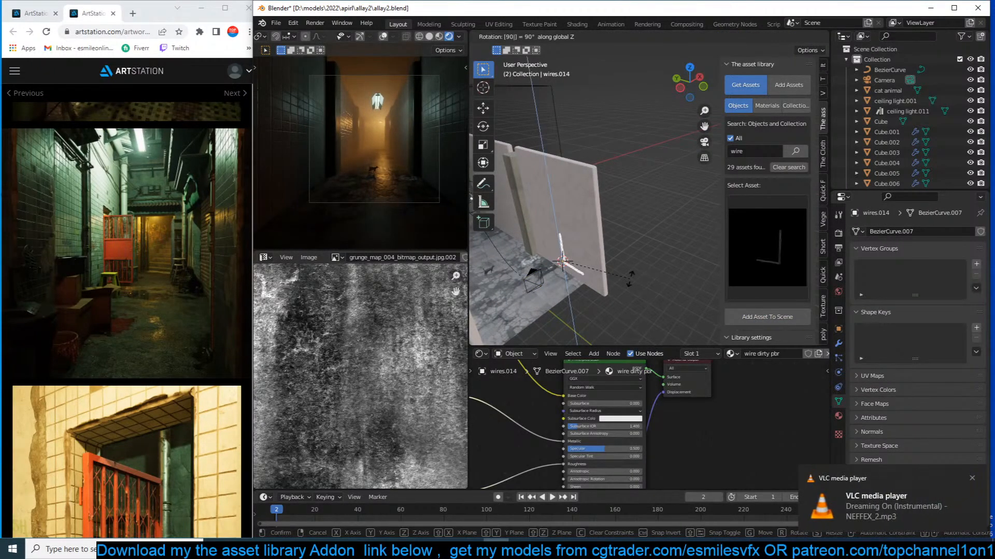
key(Return)
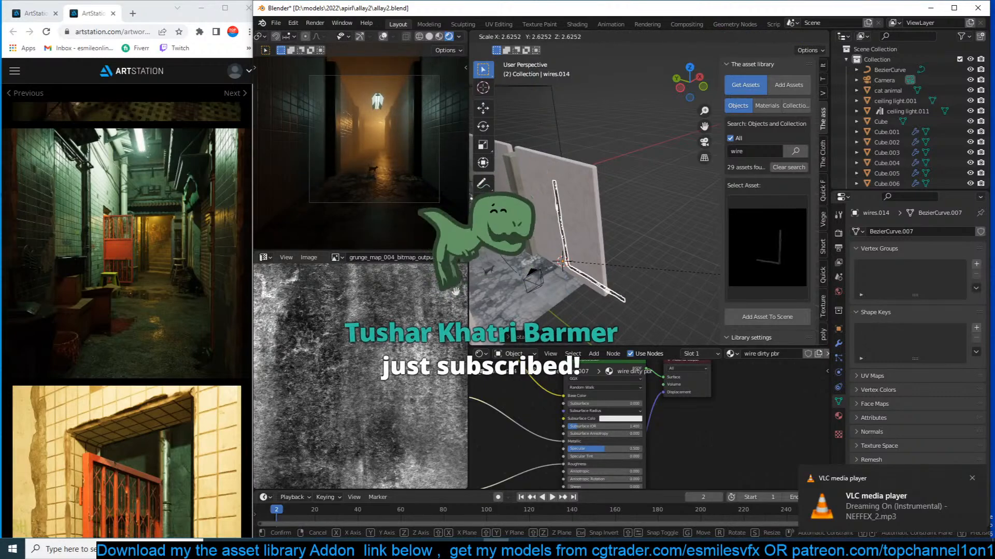
Switch to Streamlabs OBS.
click(521, 549)
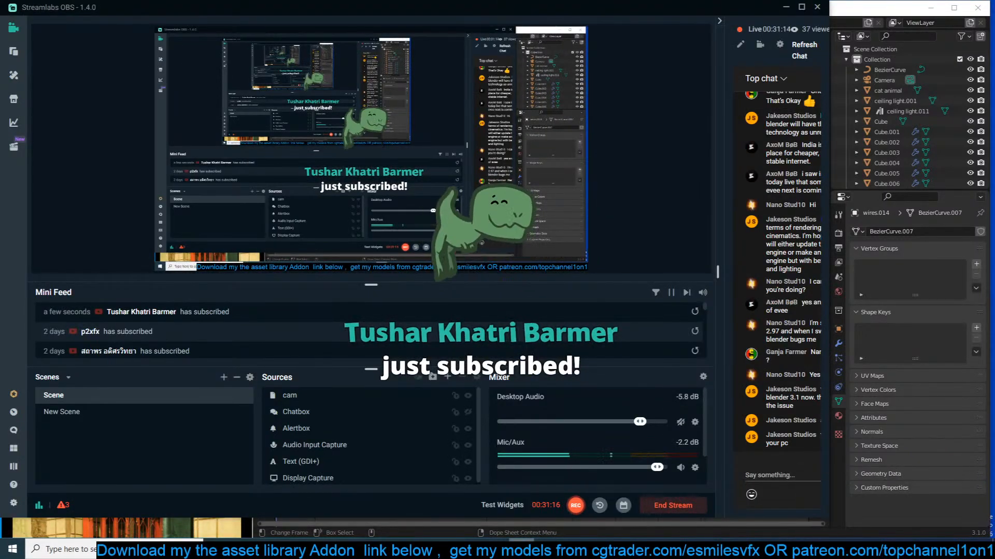
Switch back to Blender, rotate the selected wire 180° in top view and reposition it against the wall panel.
click(521, 549)
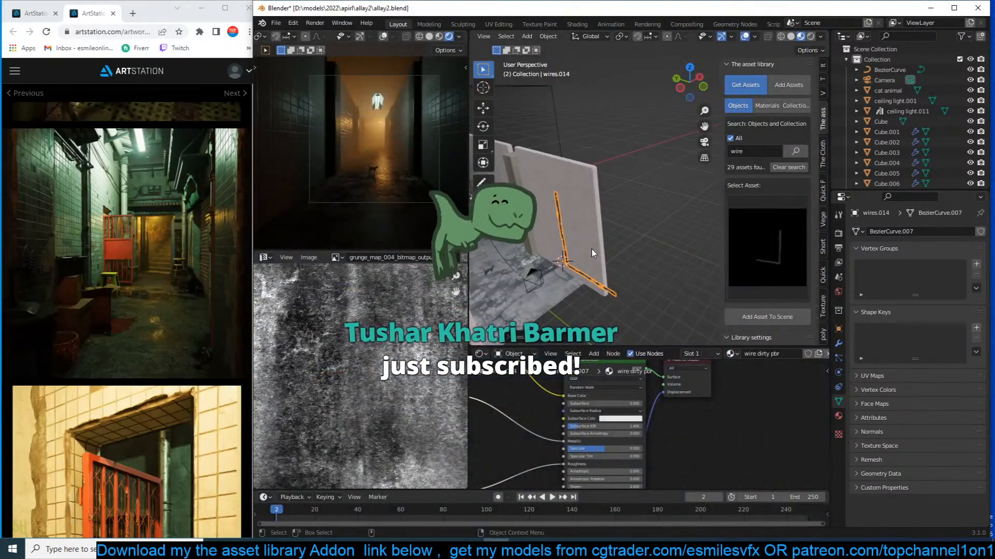
key(KP_7)
text(r180)
key(Return)
key(g)
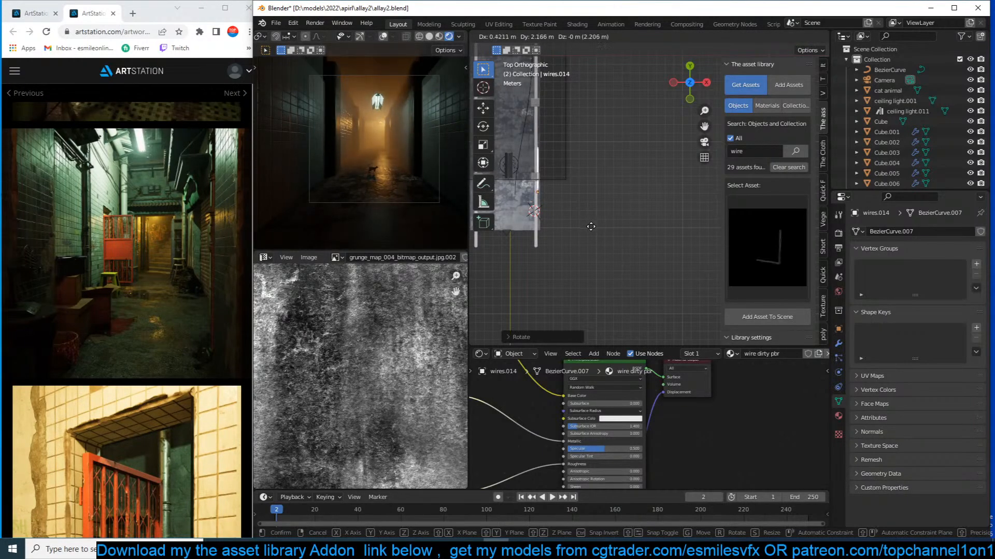
click(587, 235)
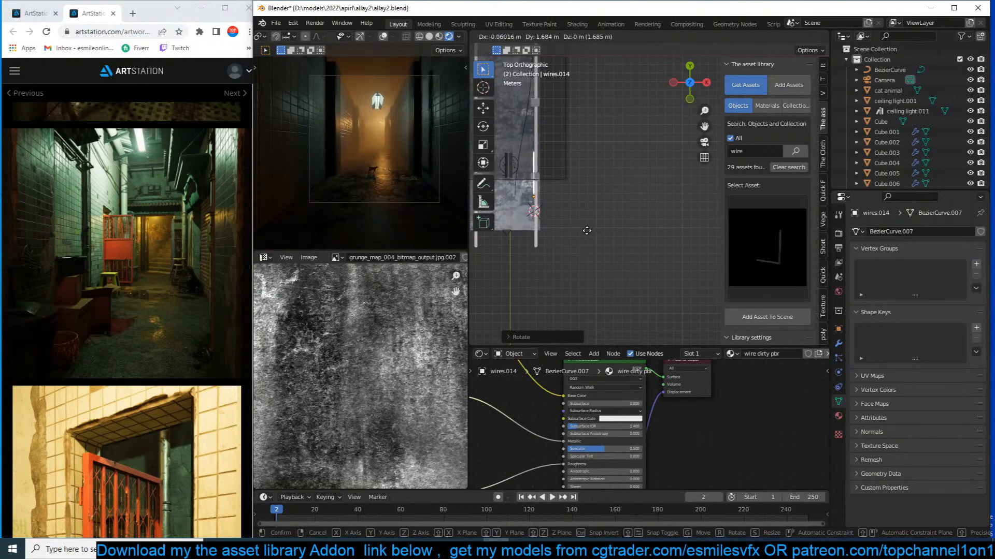
Scale the wire up to about 1.7 times its size in front view.
key(KP_1)
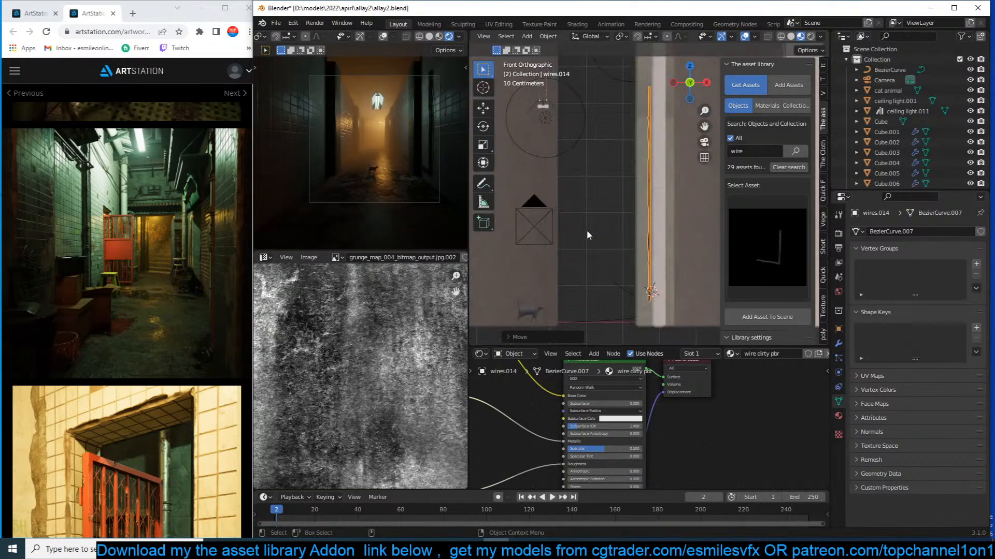
key(s)
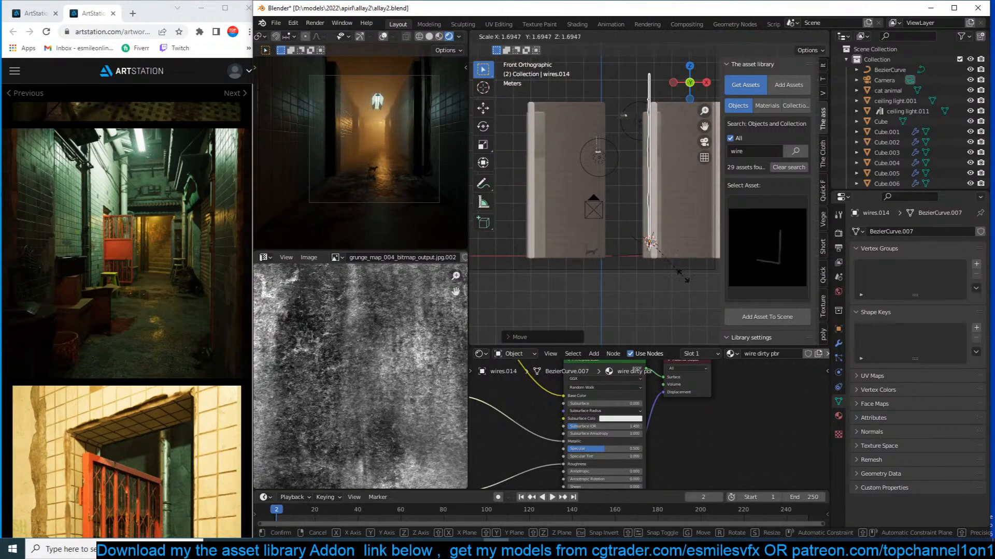
click(683, 275)
Make a linked duplicate of the wire, place it along the opposite alley wall and save the file.
key(KP_7)
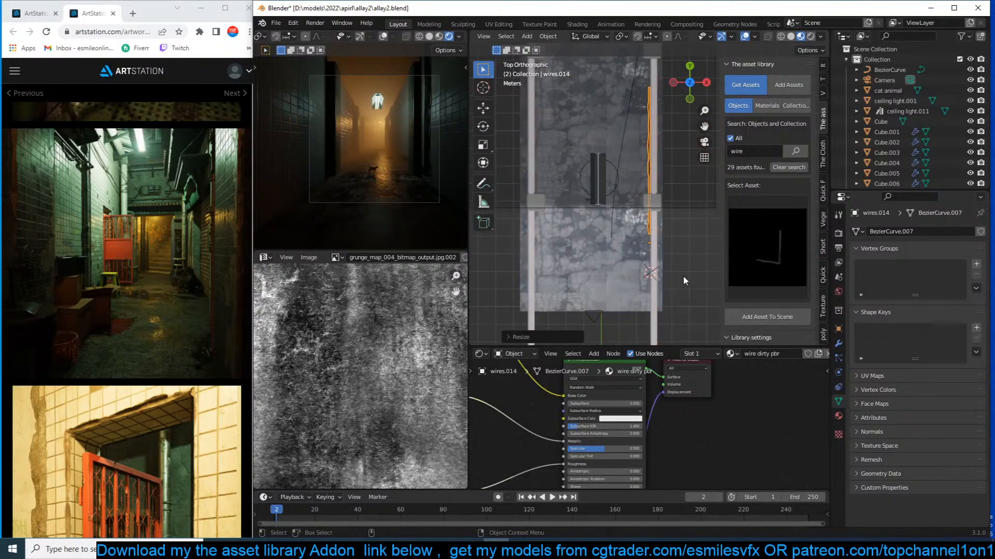
key(alt+d)
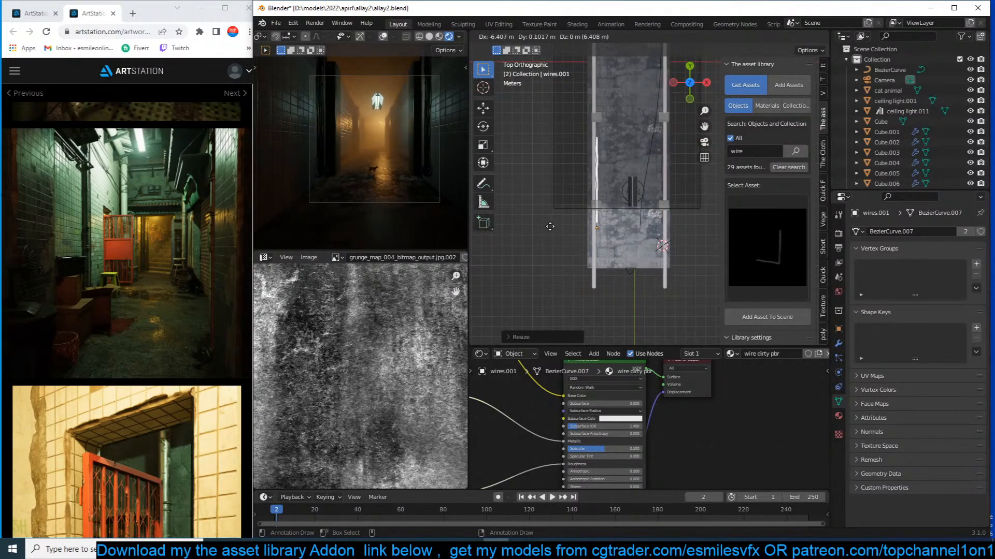
key(y)
click(554, 237)
middle_drag(554, 237, 589, 217)
key(ctrl+s)
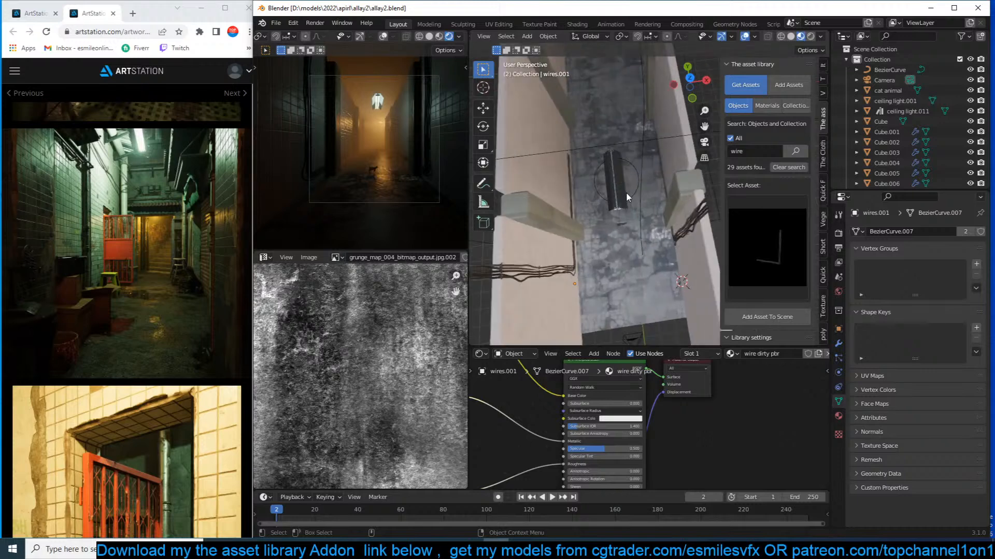
Change the emission colour of the ceiling tube light's material to orange and save the file.
scroll(626, 192, up, 3)
click(614, 189)
middle_drag(616, 402, 657, 414)
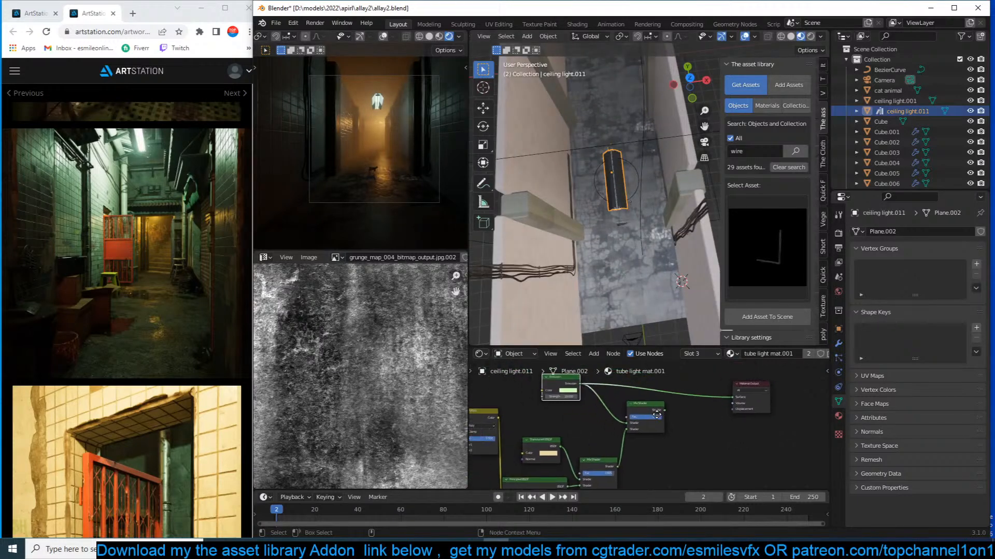
click(568, 390)
drag(583, 343, 582, 329)
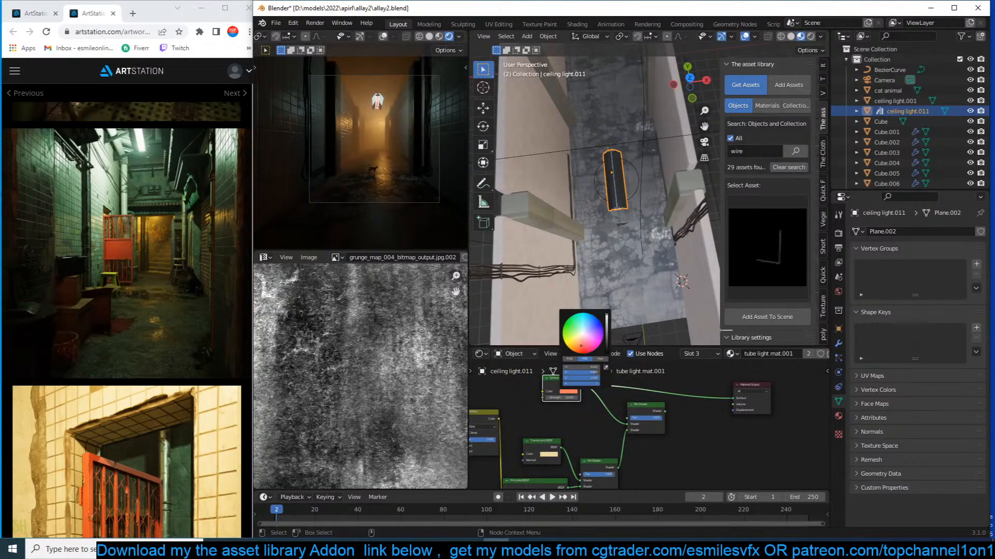
click(688, 173)
key(ctrl+s)
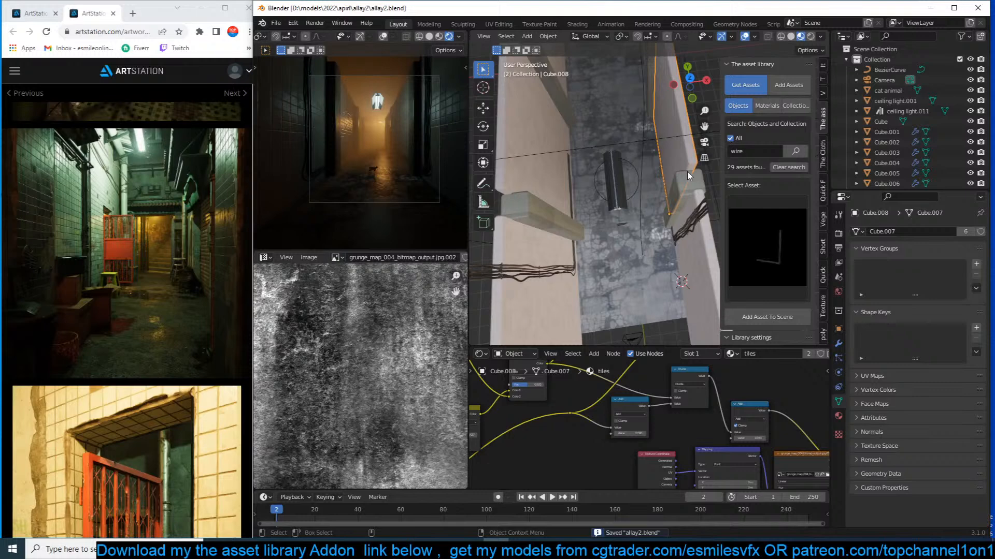
key(alt+a)
key(ctrl+s)
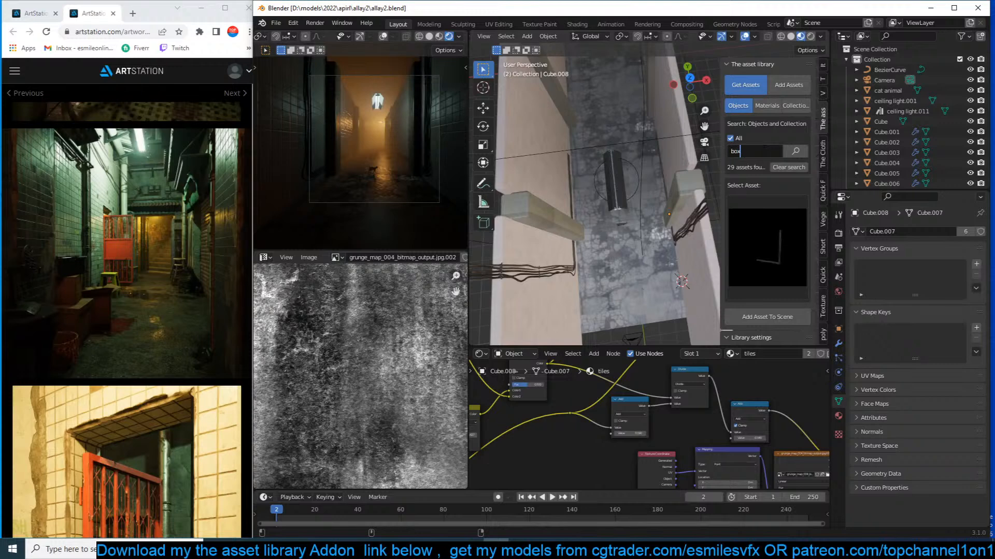
Search the asset library's objects for "box" and look through the matching assets.
key(Return)
click(760, 226)
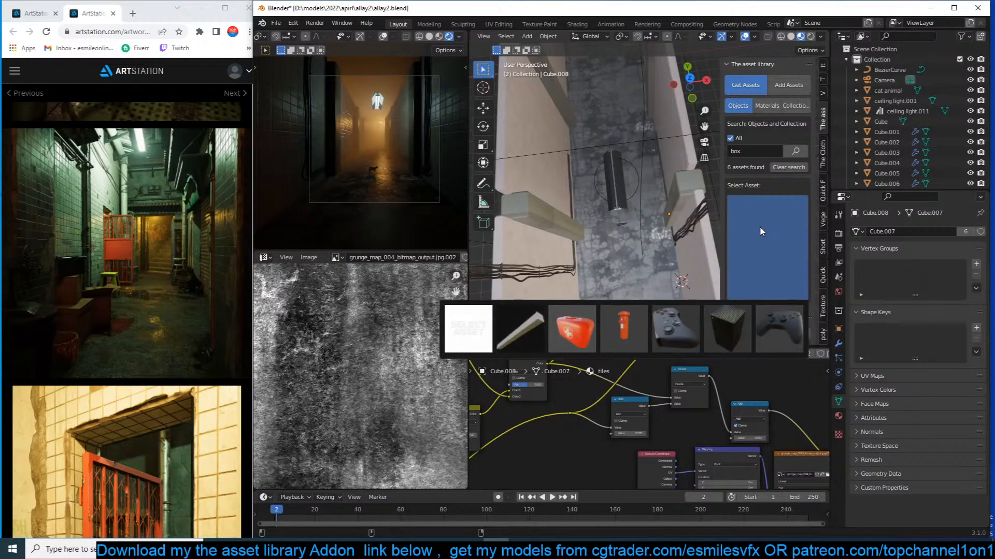
click(760, 232)
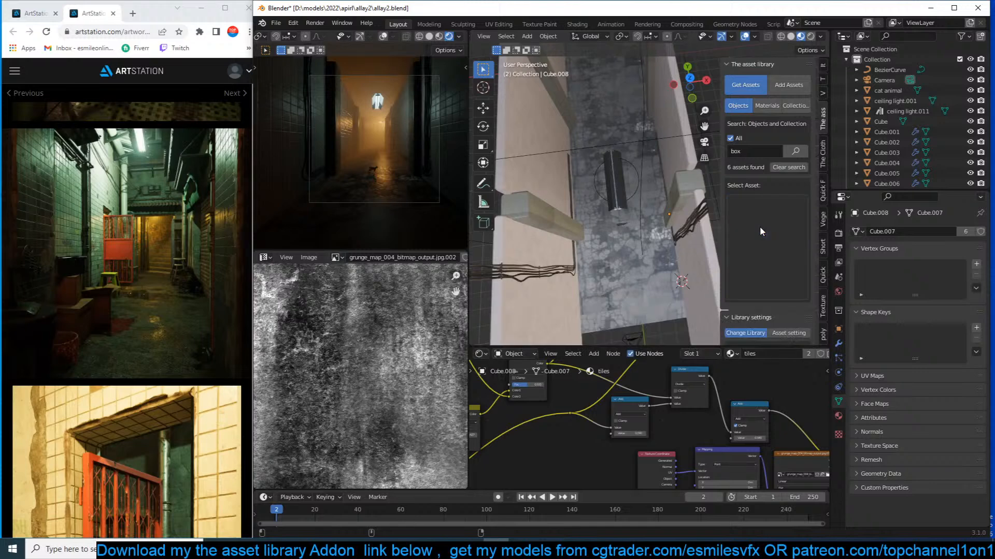
Search the asset library's objects for "door" and browse the matching assets.
click(759, 151)
text(door)
key(Return)
click(780, 244)
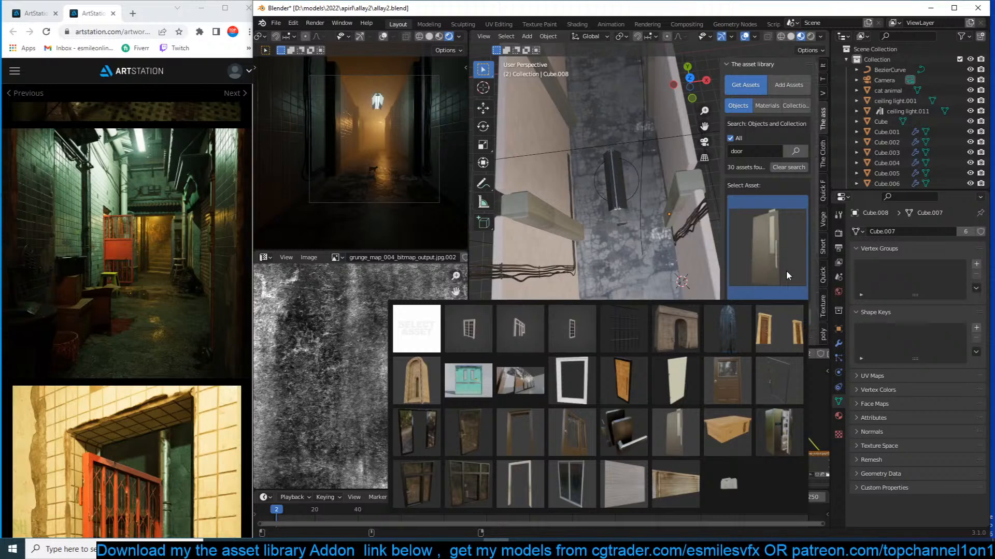
click(786, 272)
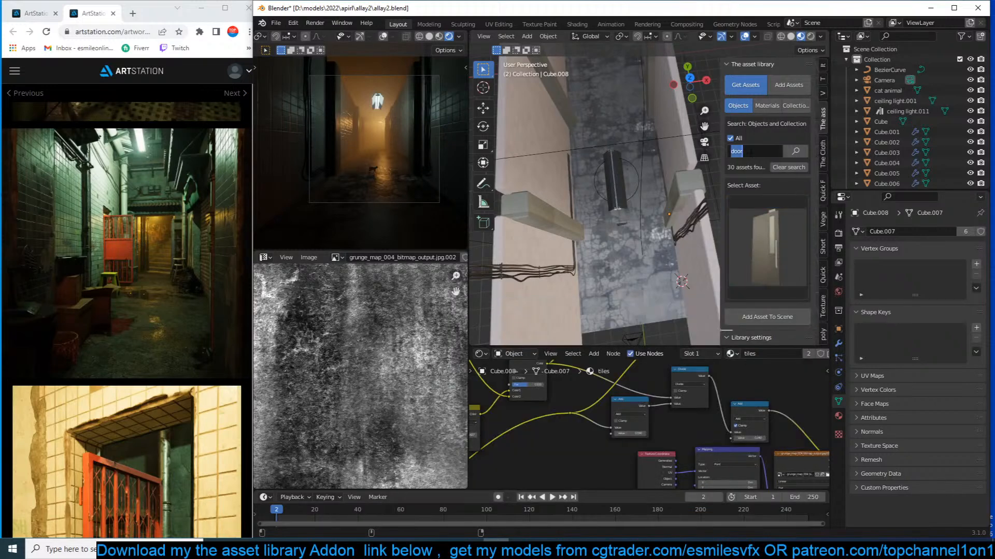
Search the asset library for "roll" and choose the rolling shutter shop asset.
click(750, 151)
text(roll)
key(Return)
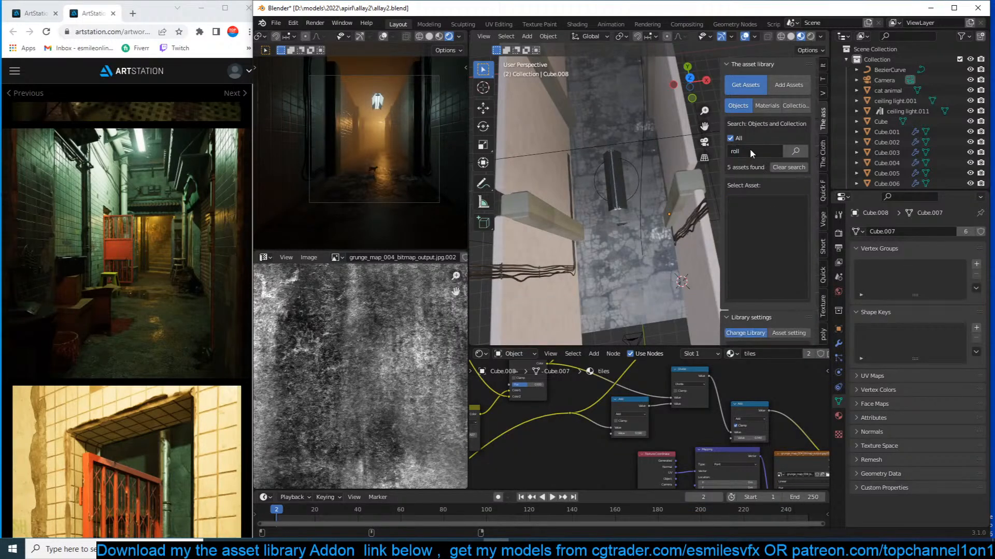
click(760, 226)
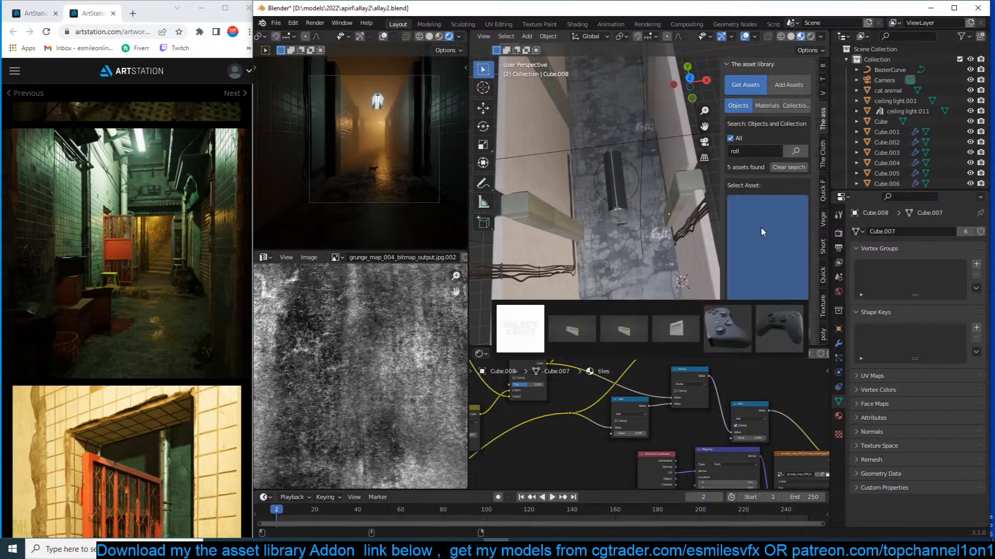
click(675, 328)
Add the rolling shutter to the scene, raise it above the floor and rotate it 90° about global Z.
middle_drag(648, 259, 637, 208)
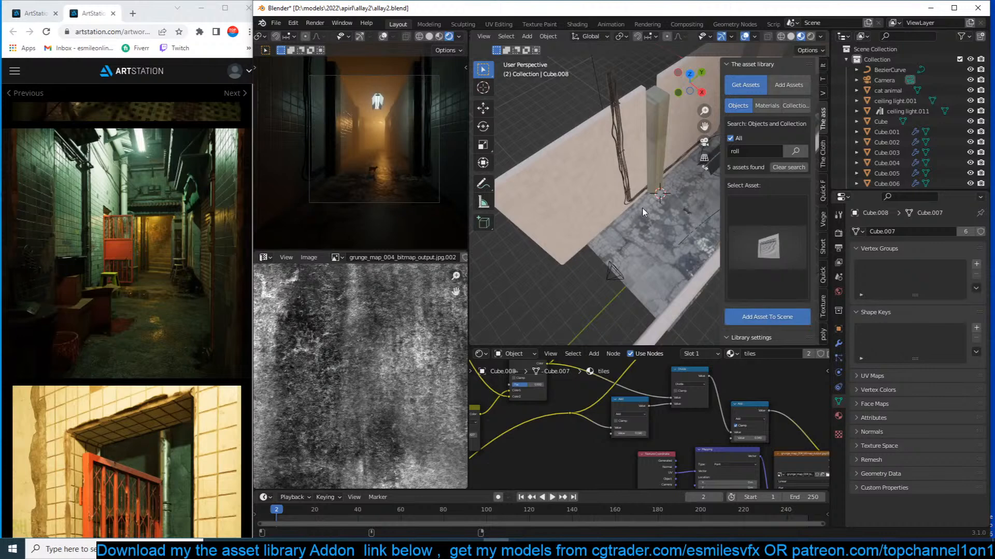
middle_drag(642, 208, 669, 177)
key(s)
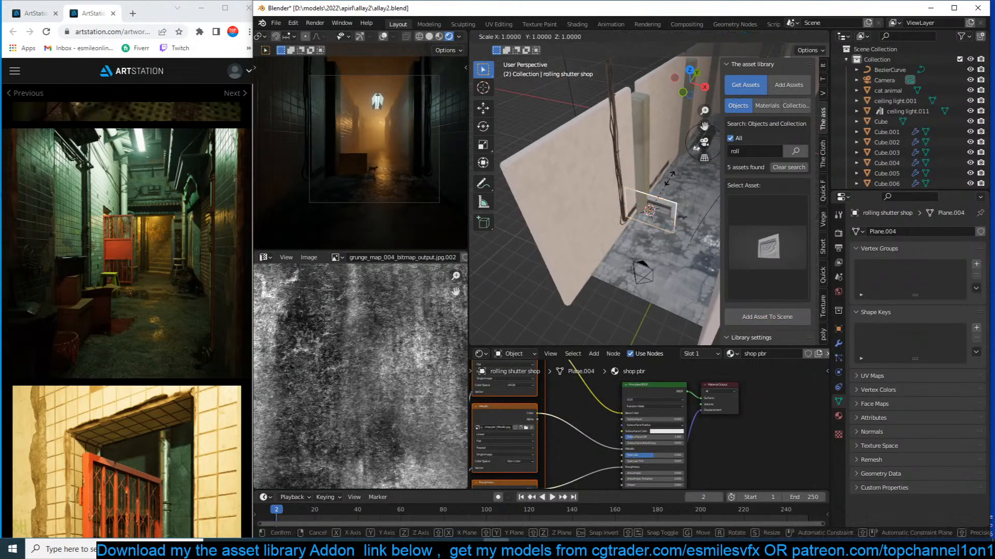
key(z)
key(g)
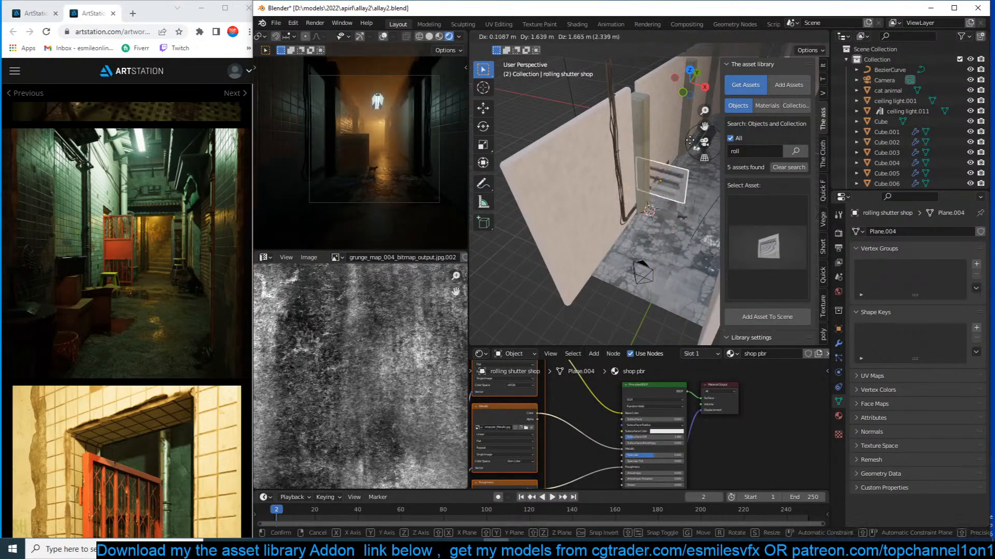
click(692, 127)
text(rz)
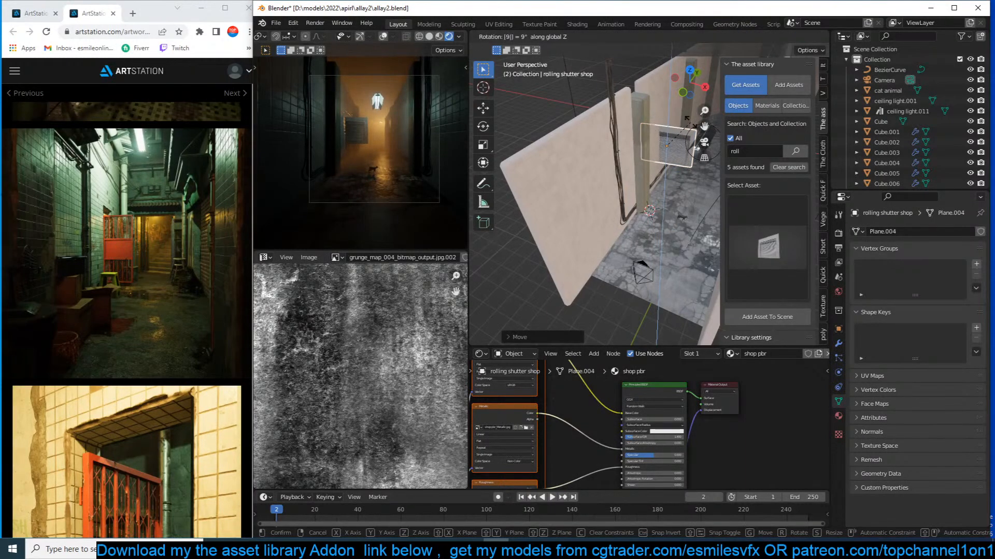
text(90)
key(Return)
Move the rolling shutter against the alley wall beside the pillar and scale it up.
middle_drag(689, 127, 662, 217)
key(KP_Decimal)
scroll(640, 197, down, 3)
key(g)
click(654, 179)
key(s)
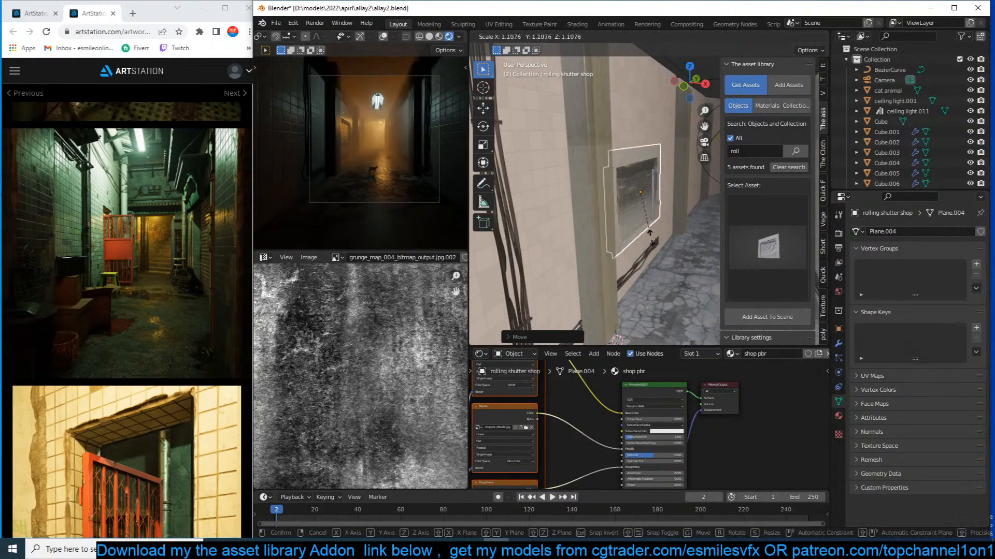
click(659, 283)
Narrow the rolling shutter by moving its far-side vertices about 2 m in negative Y in Edit Mode.
middle_drag(659, 283, 627, 159)
key(KP_7)
key(Tab)
key(alt+z)
scroll(621, 195, down, 3)
drag(634, 125, 723, 259)
middle_drag(723, 259, 661, 222)
drag(645, 220, 642, 217)
drag(580, 149, 686, 277)
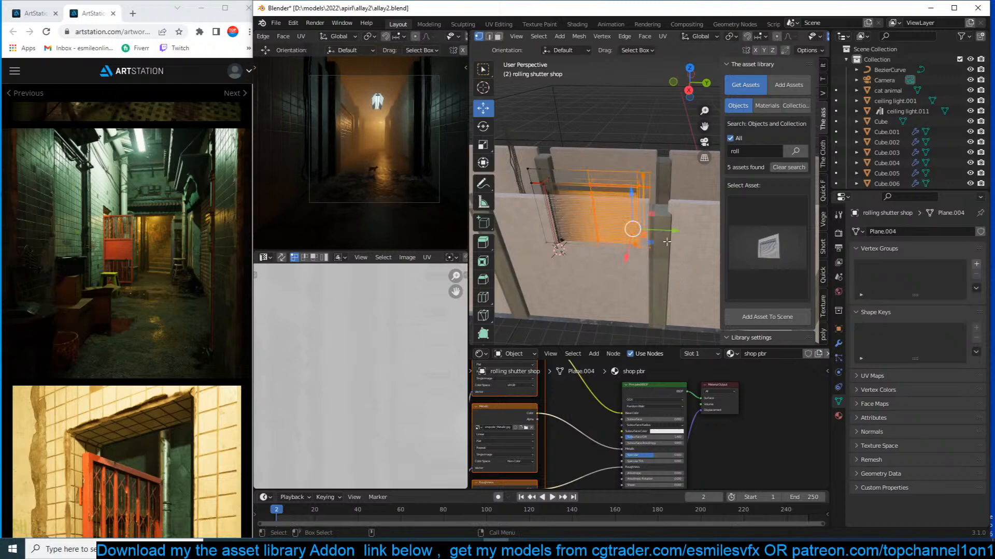
drag(674, 230, 645, 230)
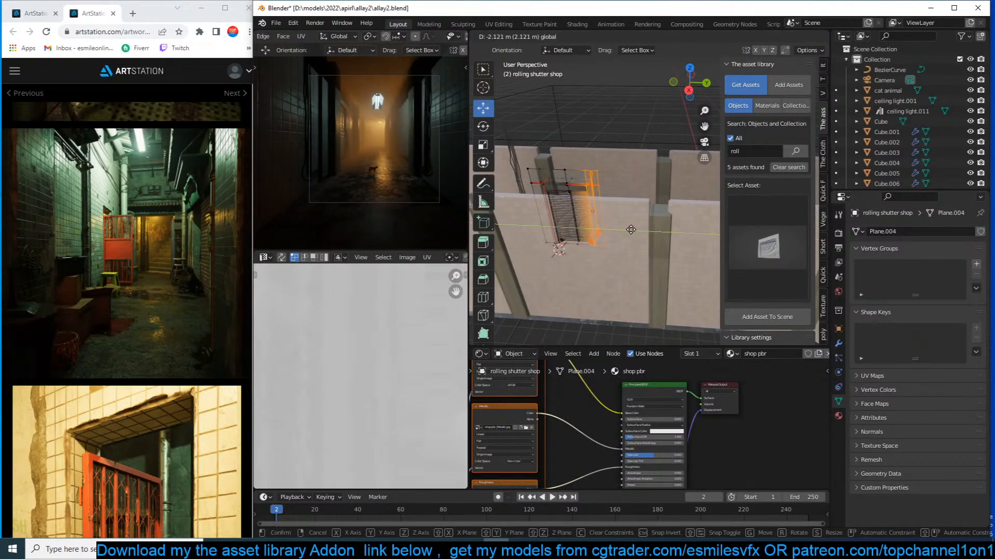
key(Tab)
Shift the rolling shutter along the wall with the Move tool and scale it to fit between the pillars.
middle_drag(595, 213, 628, 218)
middle_drag(580, 252, 582, 276)
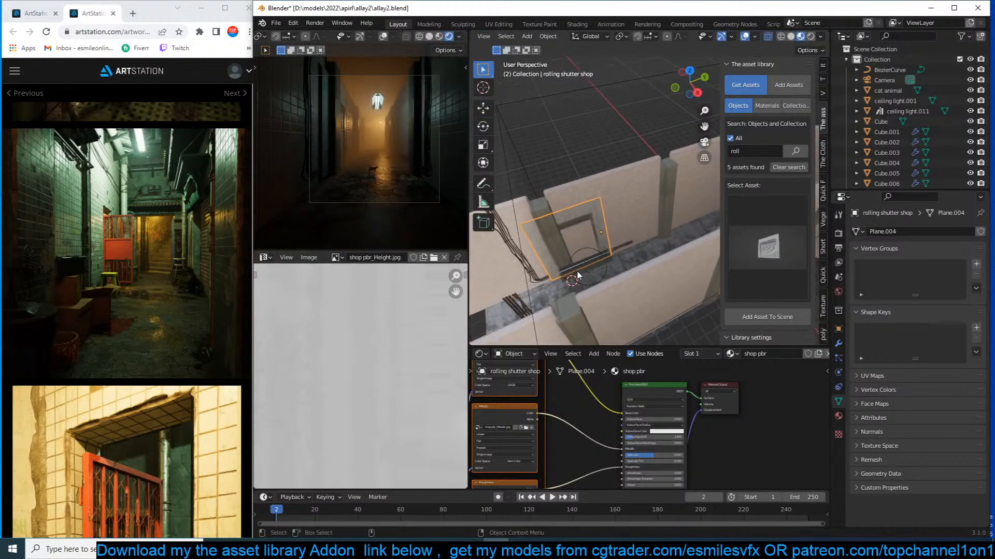
click(482, 108)
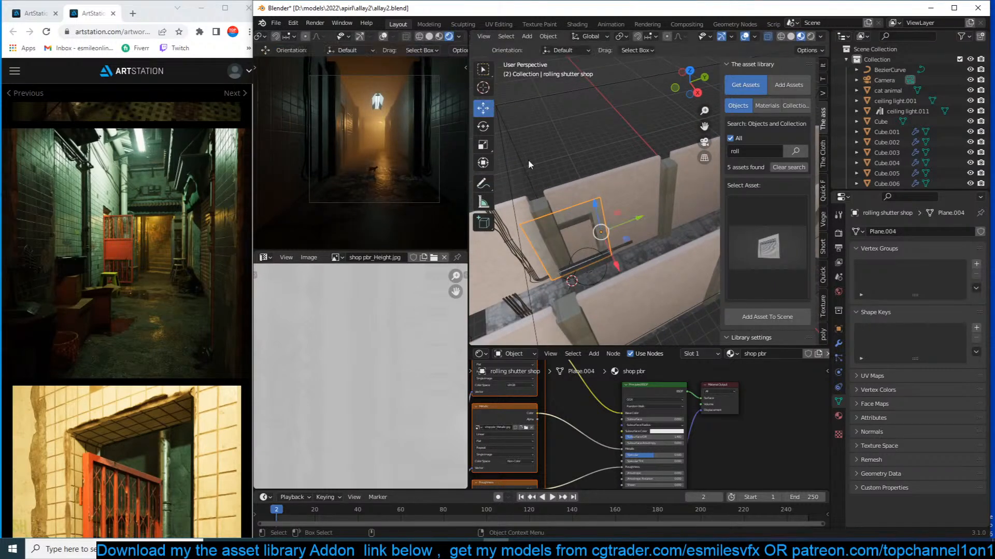
drag(642, 224, 680, 199)
key(s)
click(665, 205)
middle_drag(675, 198, 694, 173)
middle_drag(617, 192, 644, 190)
drag(652, 191, 648, 177)
Delete the tiled wall panel that overlaps the rolling shutter.
click(638, 150)
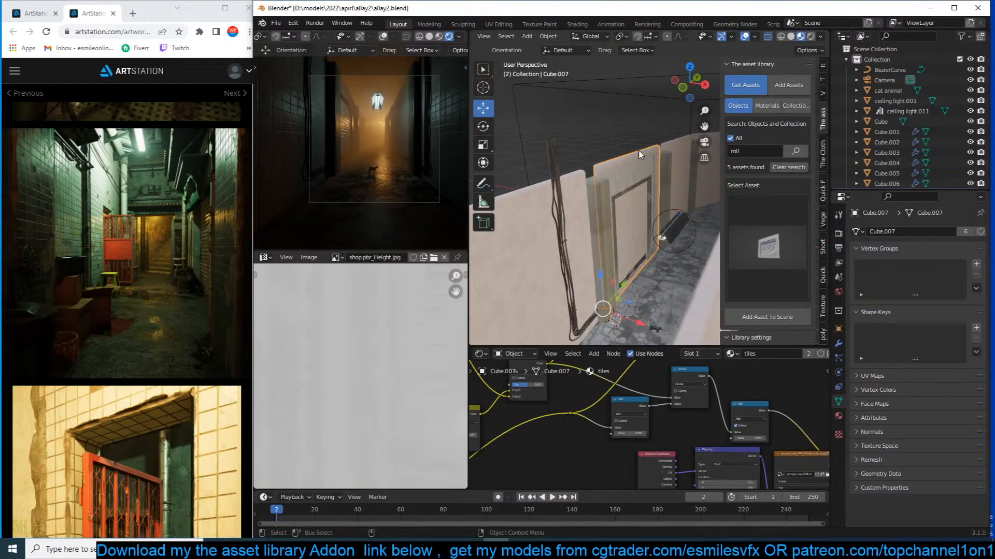
middle_drag(639, 151, 624, 157)
key(h)
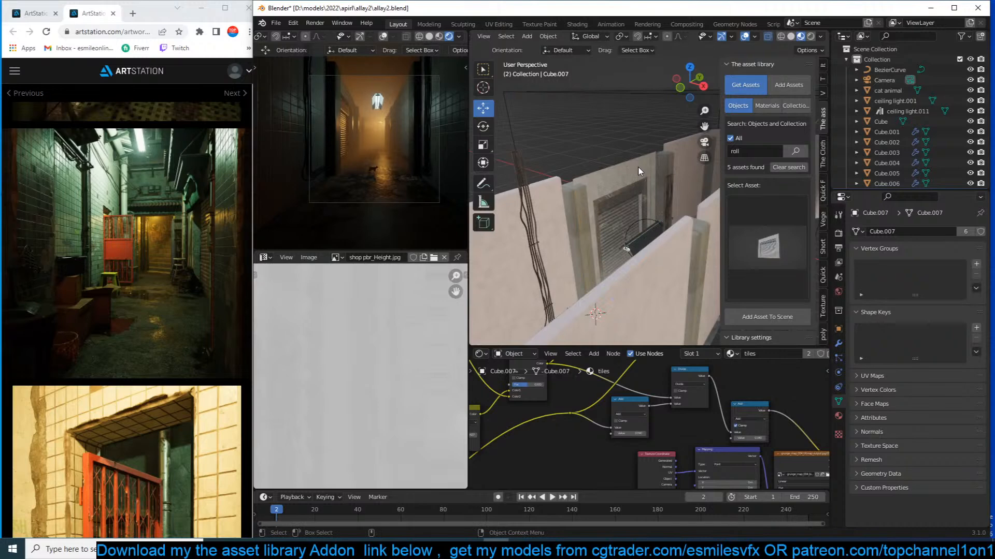
key(ctrl+z)
middle_drag(642, 171, 662, 155)
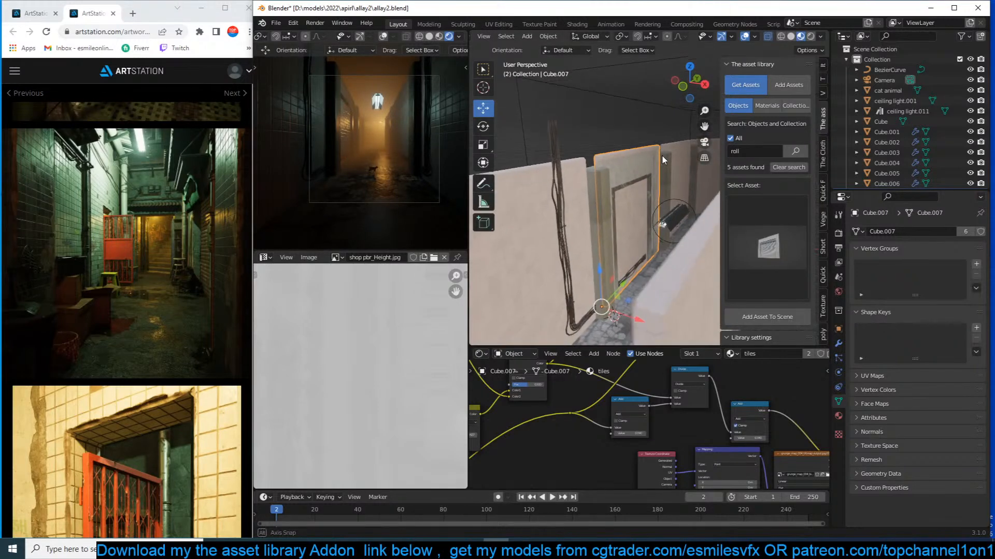
key(x)
click(637, 169)
Reposition and rescale the rolling shutter in the gap left by the wall panel, deselect it and save the file.
key(g)
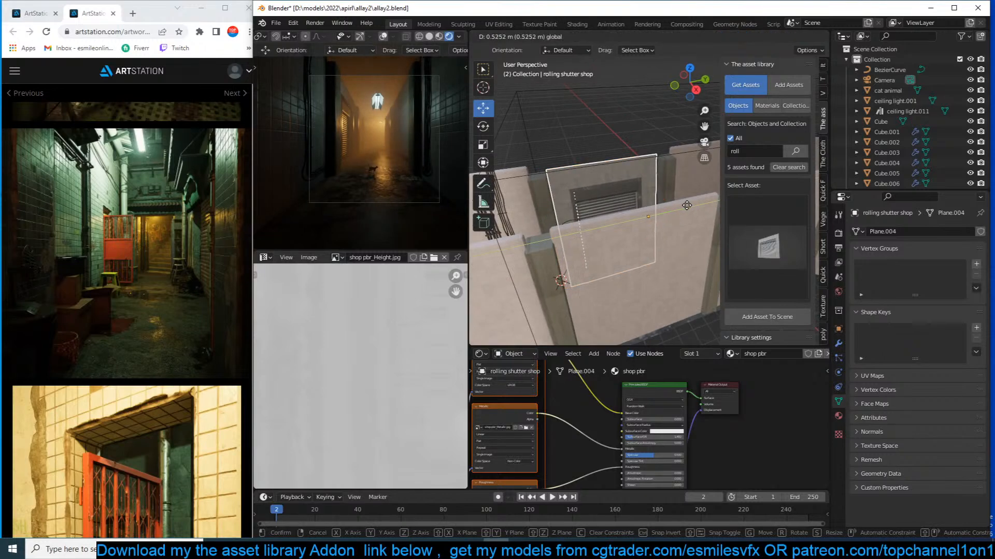
click(650, 205)
key(s)
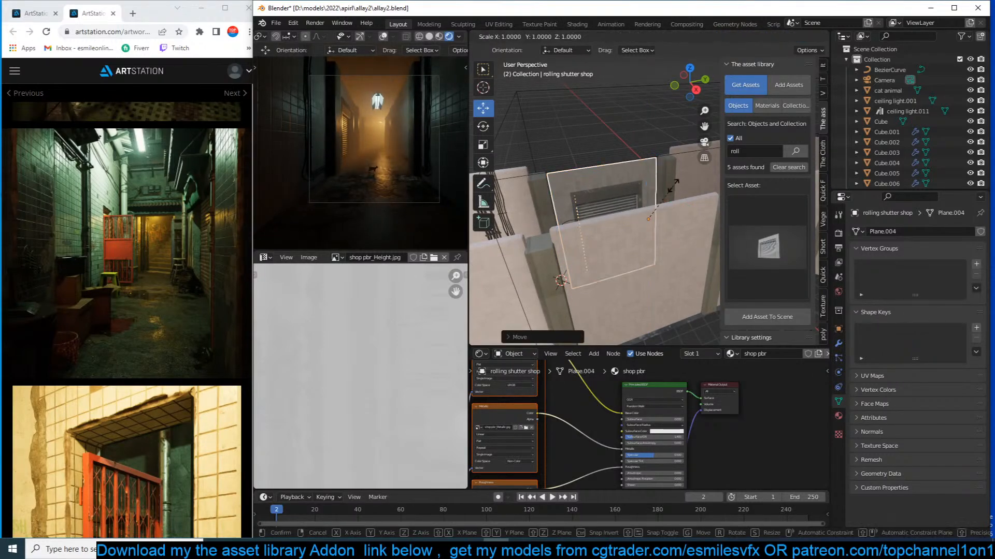
click(679, 194)
drag(684, 210, 691, 206)
key(alt+a)
middle_drag(695, 216, 572, 205)
key(ctrl+s)
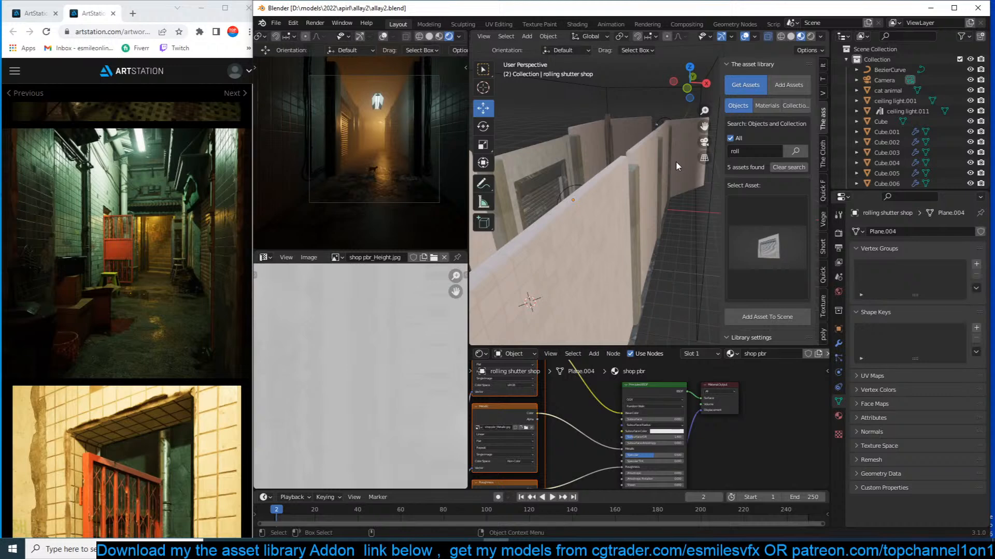
Scale up the rolling shutter to about 1.3 times its size.
click(602, 179)
key(KP_Decimal)
shift+middle_drag(570, 193, 583, 181)
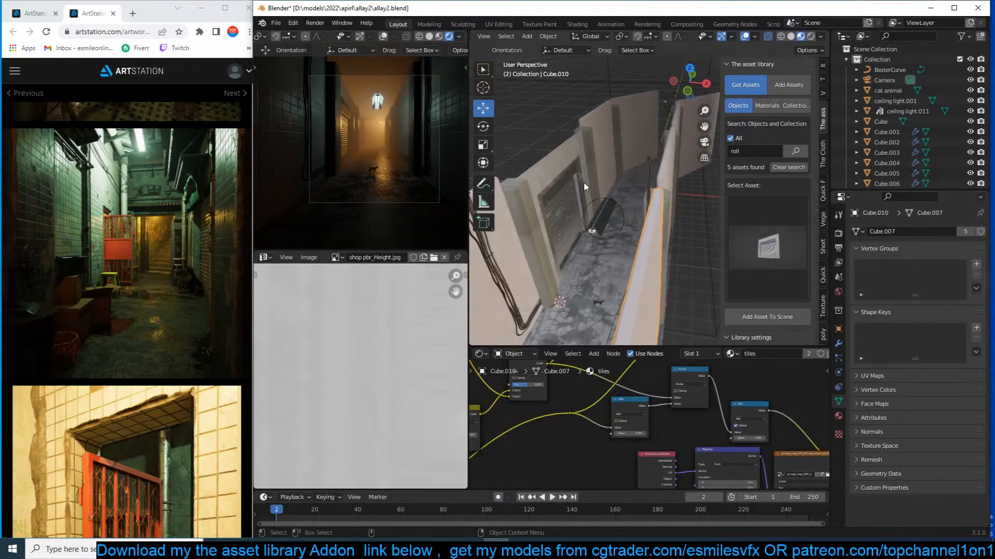
click(581, 181)
key(s)
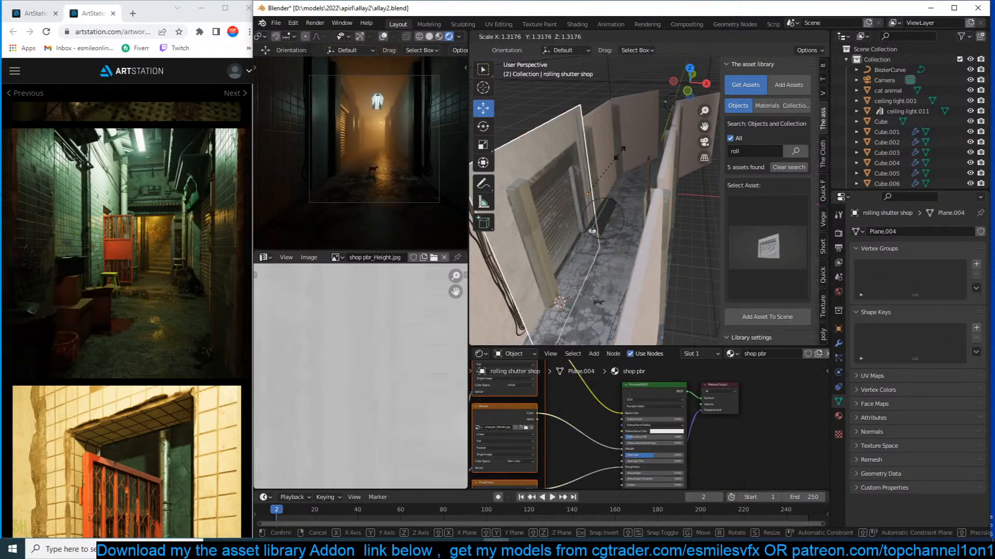
click(616, 156)
middle_drag(610, 160, 521, 208)
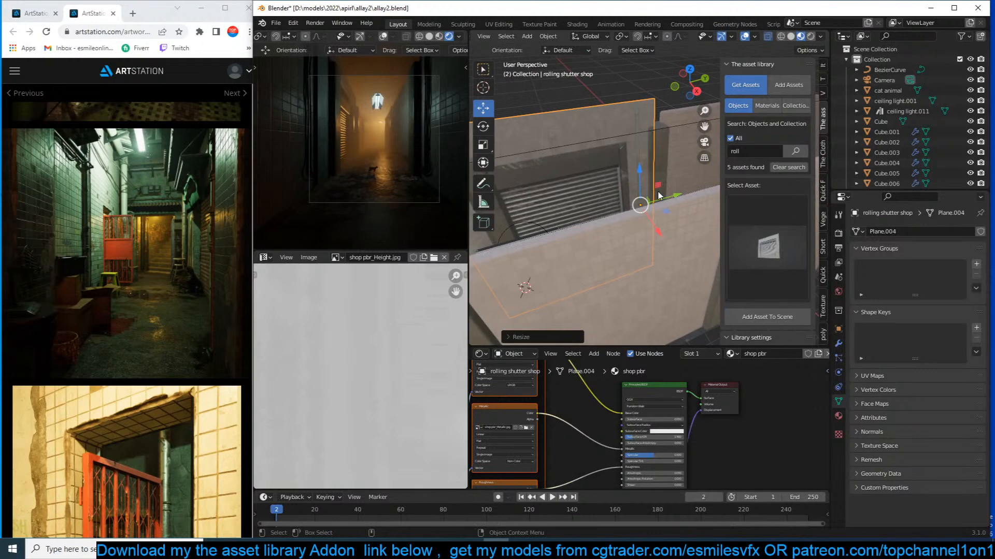
Reposition the enlarged rolling shutter in its wall opening and adjust its height along Z.
key(g)
click(676, 194)
middle_drag(676, 194, 670, 175)
key(g)
key(z)
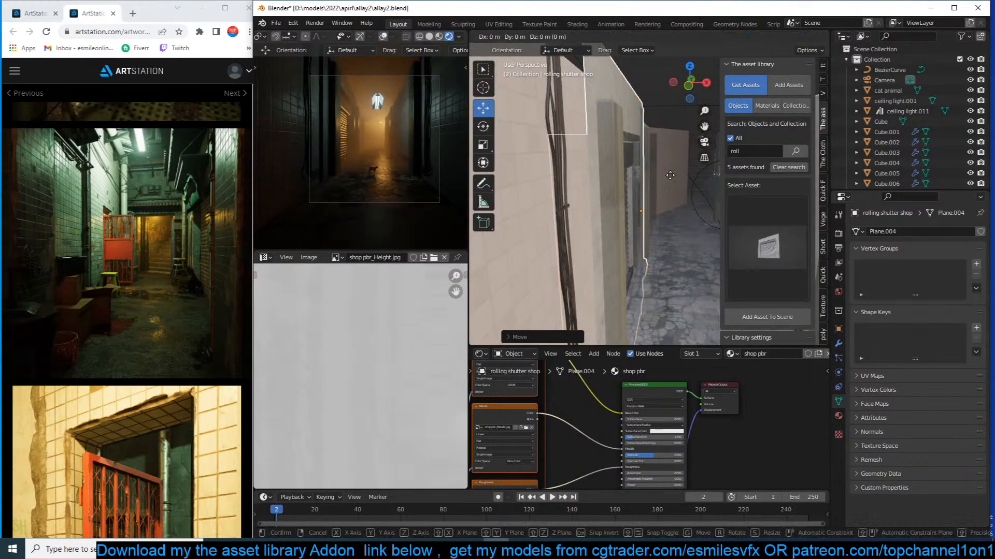
click(679, 154)
Lower the top edge loop of the rolling shutter mesh along Z in Edit Mode.
middle_drag(681, 151, 605, 135)
click(577, 122)
key(Tab)
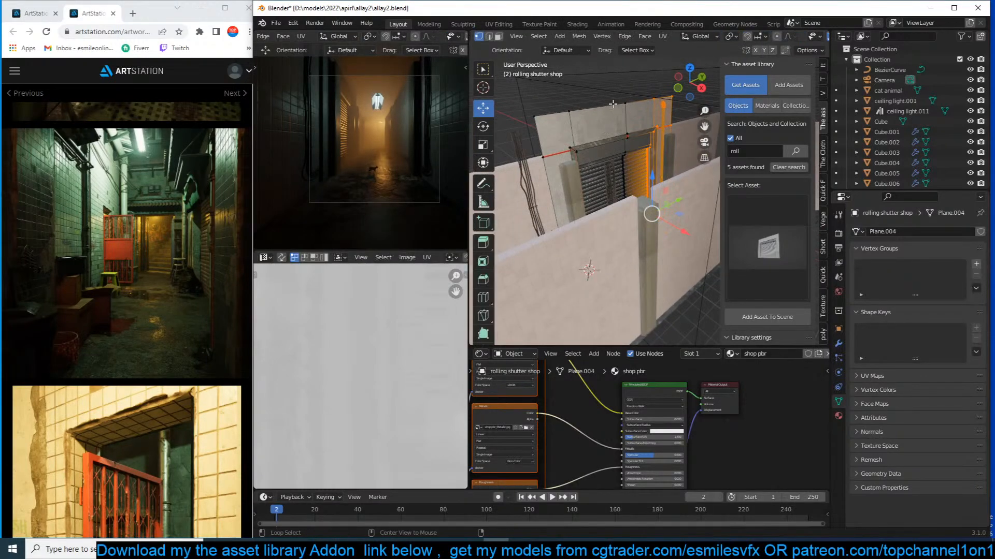
alt+click(604, 136)
key(g)
key(z)
click(612, 128)
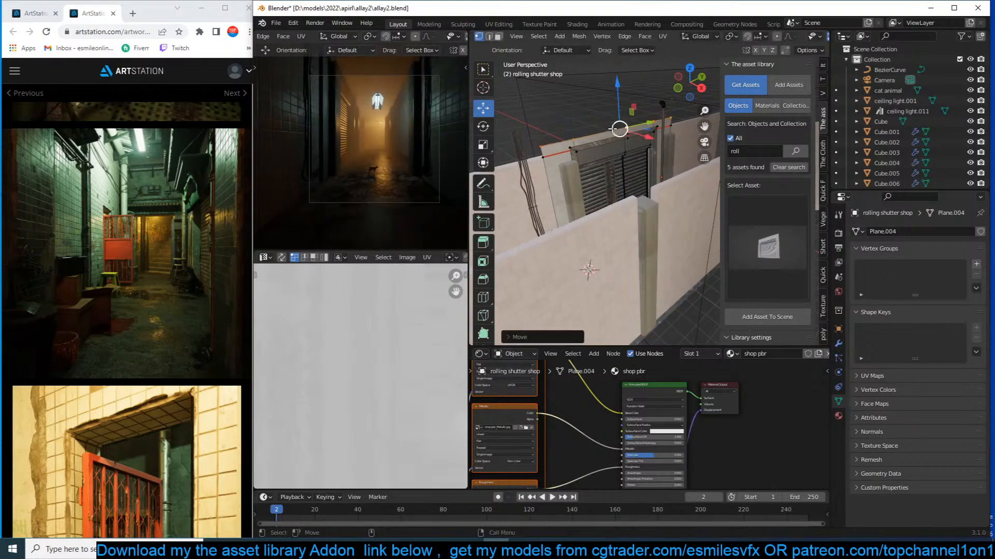
click(564, 173)
drag(587, 196, 606, 190)
key(Tab)
Delete the tiled wall panel opposite the rolling shutter and select the shutter.
middle_drag(606, 186, 576, 206)
click(623, 195)
key(x)
click(620, 198)
click(556, 206)
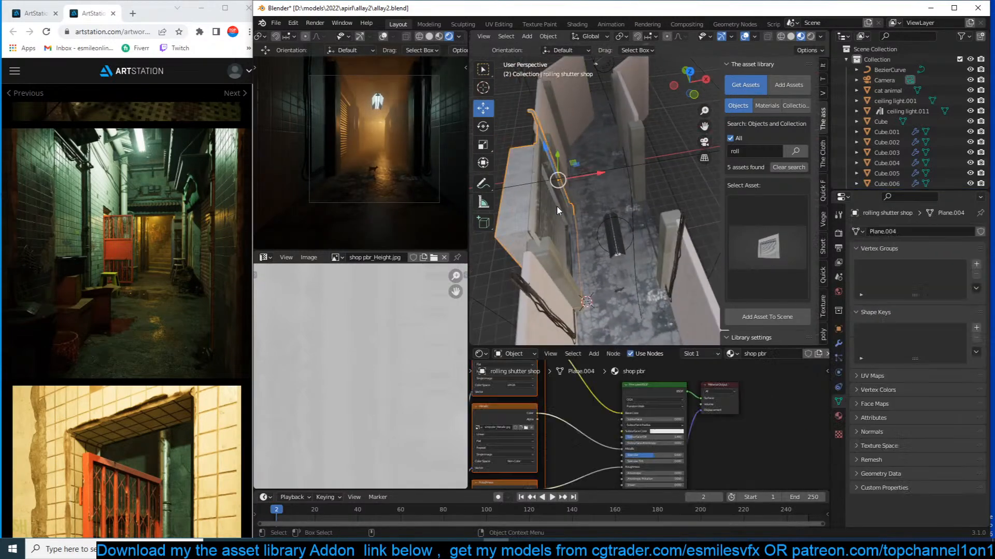
Make a linked duplicate of the rolling shutter and rotate it 180° in top view.
key(KP_7)
key(alt+d)
right_click(557, 210)
text(r180)
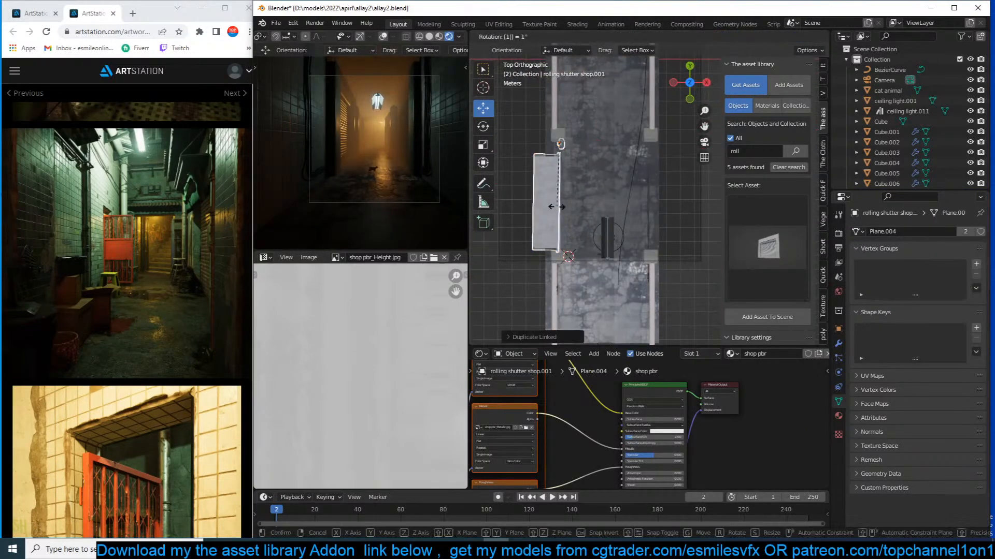
click(558, 210)
Move the duplicate shutter about 6.5 m in X and -7.8 m in Y into the opposite wall gap and scale it along Y.
key(g)
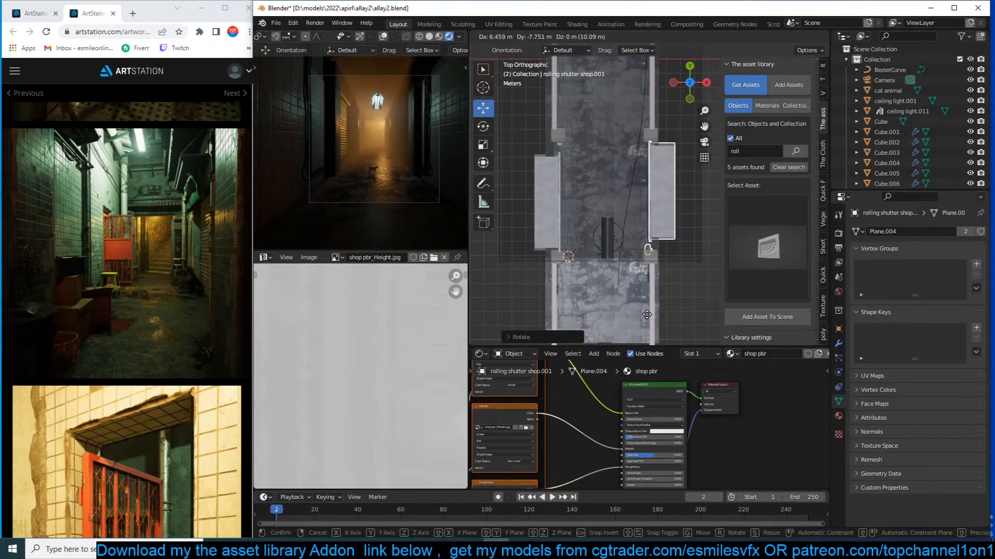
click(646, 318)
key(s)
key(y)
click(649, 325)
middle_drag(626, 241, 629, 213)
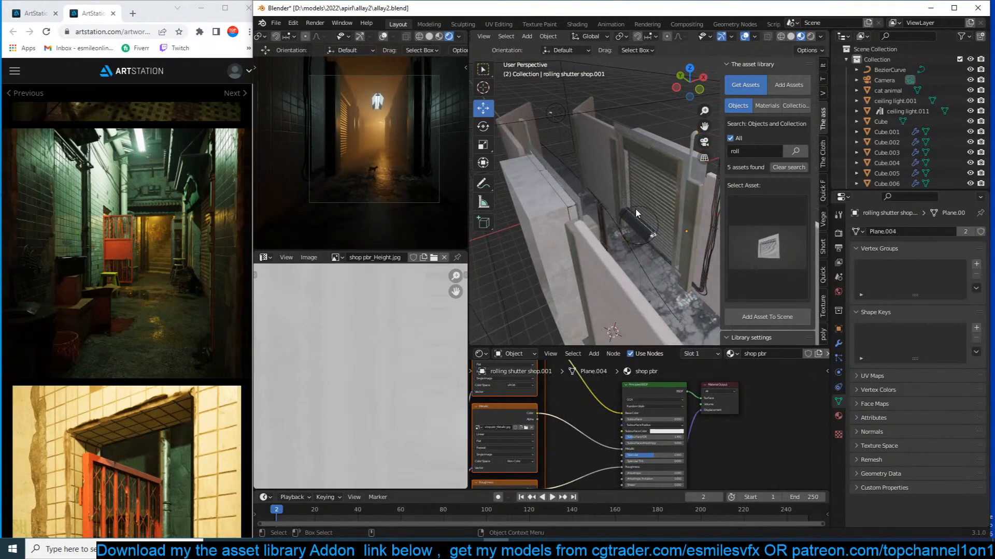
Set the alley's point light radius to 0.06 m and duplicate the light in front of the opposite shutter.
click(643, 207)
drag(941, 356, 881, 356)
key(KP_7)
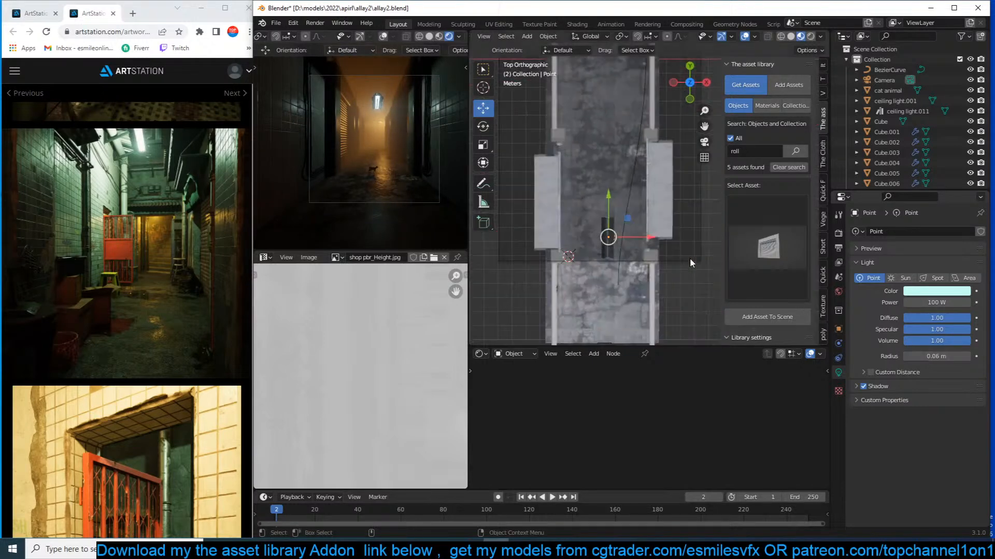
key(shift+d)
click(720, 219)
key(s)
click(673, 219)
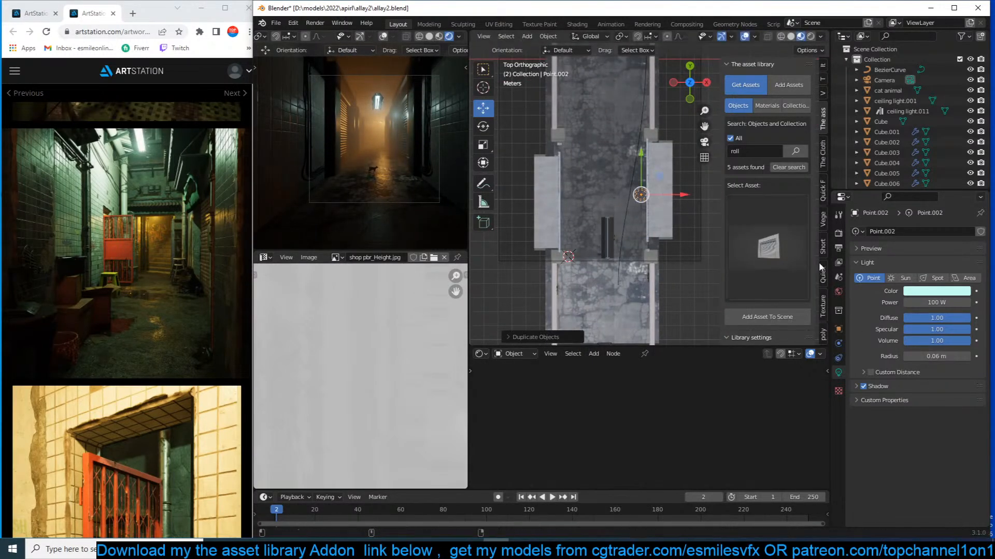
Convert the duplicated light to an Area light, set its size to 0.93 m and stretch it along Y to suit the shutter's width.
click(973, 279)
key(s)
key(y)
right_click(689, 97)
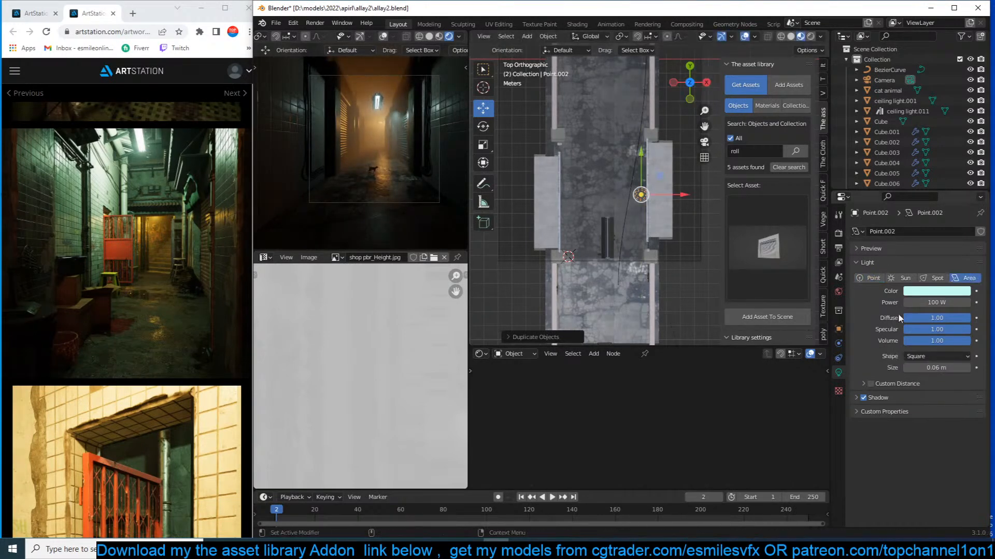
drag(915, 368, 961, 368)
key(s)
key(y)
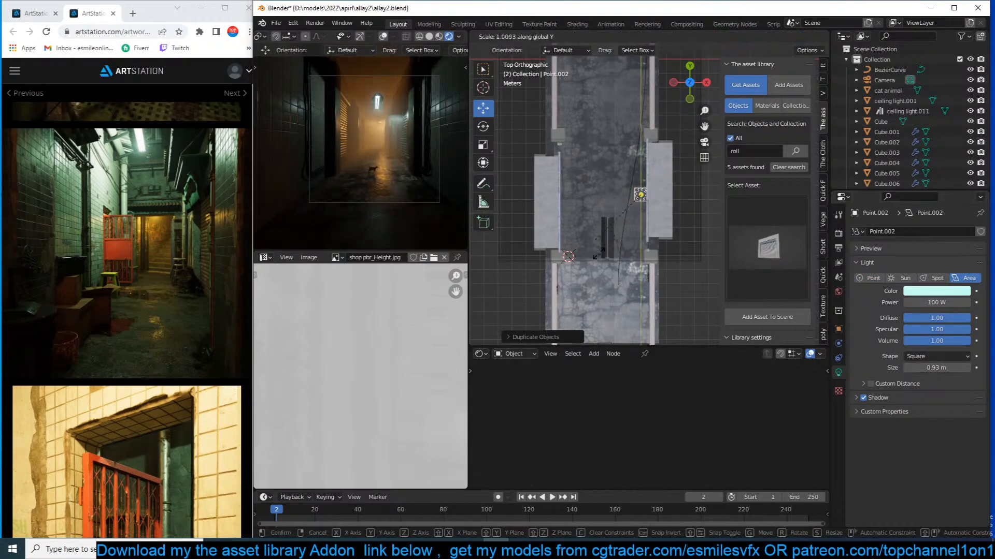
click(694, 228)
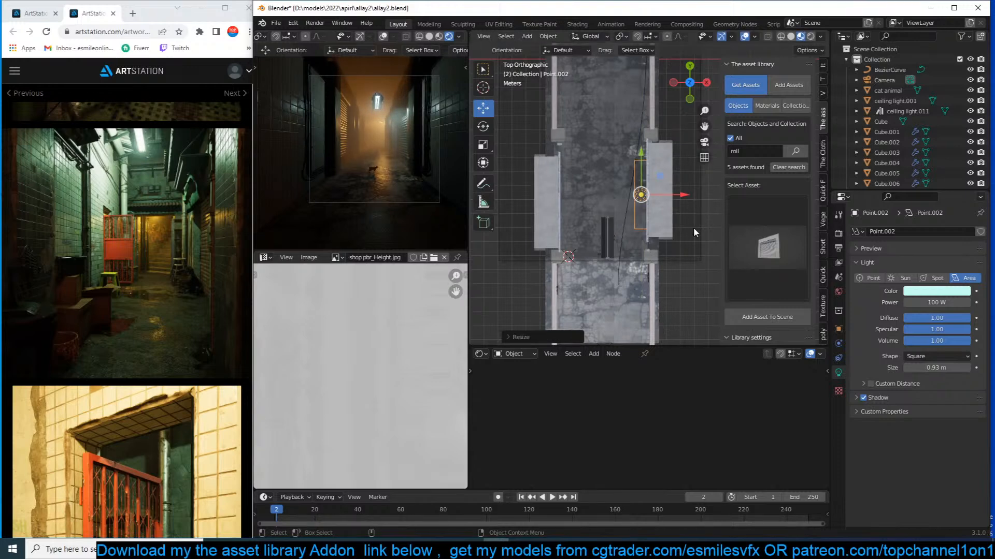
key(s)
click(663, 196)
Move the area light against the duplicate shutter and raise it to the top of its opening.
key(g)
click(675, 195)
middle_drag(675, 196, 676, 89)
key(g)
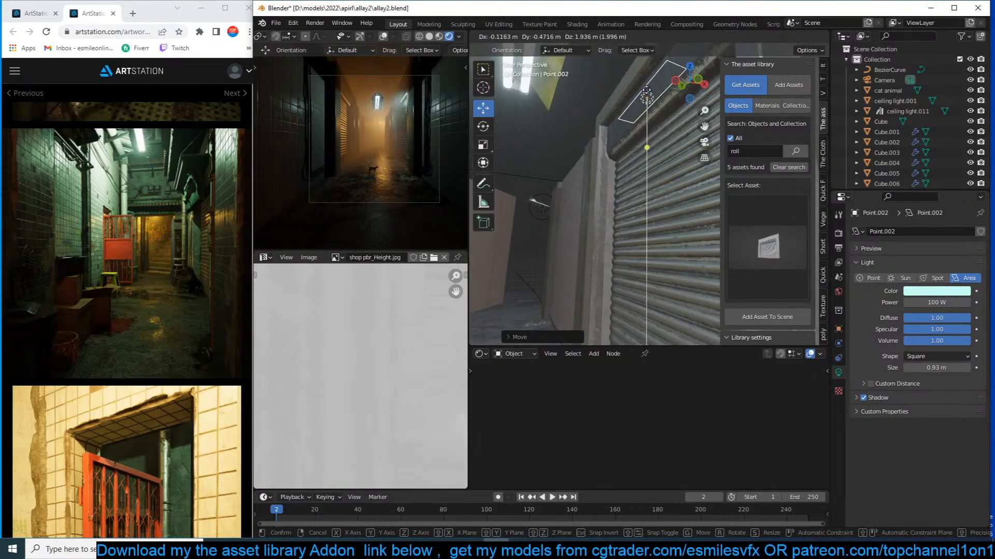
click(649, 113)
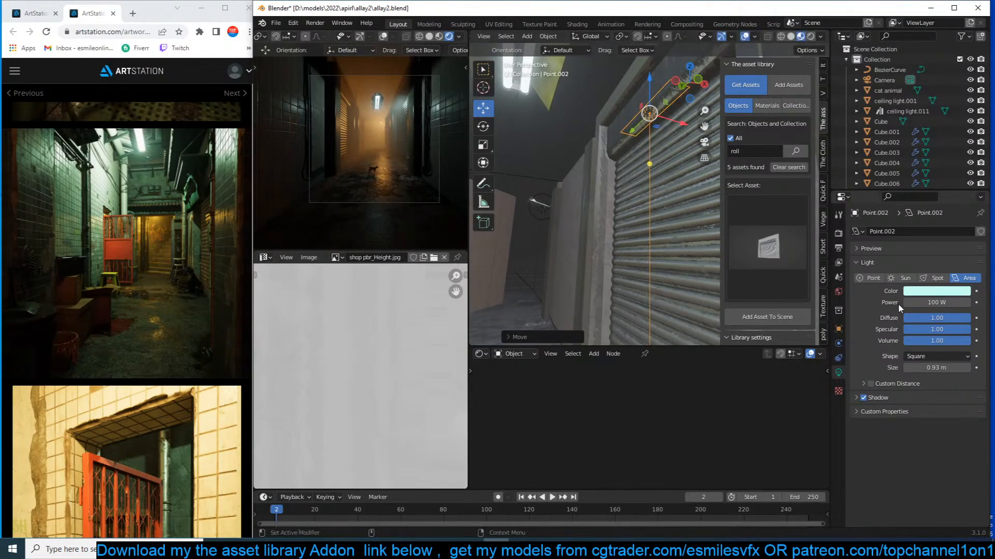
Change the area light's color to a pale warm yellow and save the file.
click(929, 291)
click(934, 187)
drag(934, 183, 916, 214)
click(916, 185)
click(914, 195)
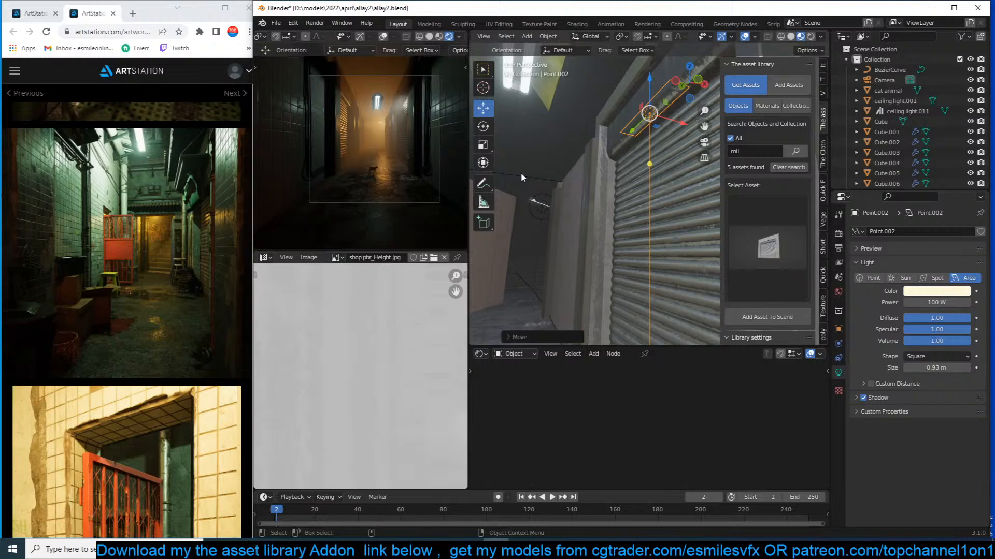
click(669, 198)
scroll(668, 198, down, 2)
key(ctrl+s)
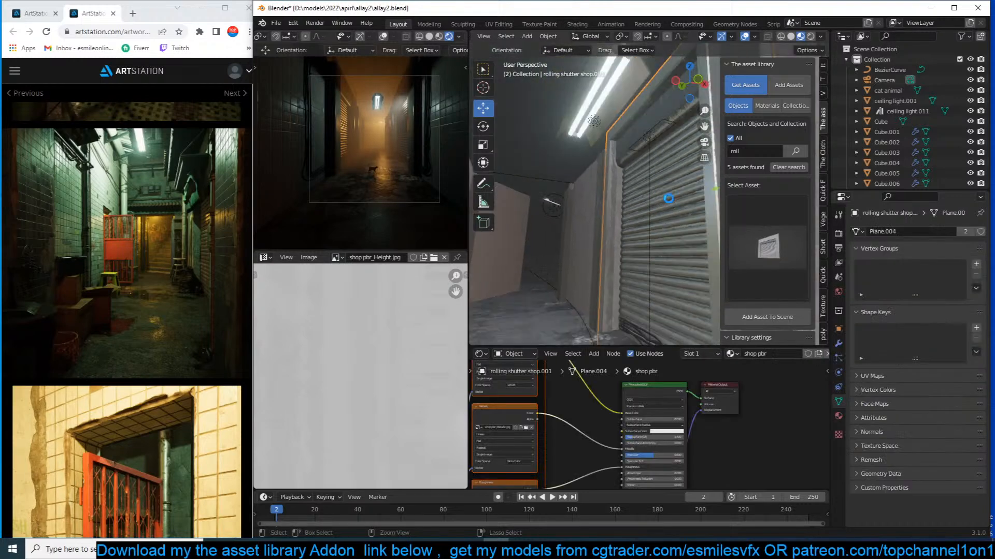
Delete the Bezier curve object from the scene.
key(alt+a)
middle_drag(632, 211, 652, 265)
scroll(595, 241, down, 3)
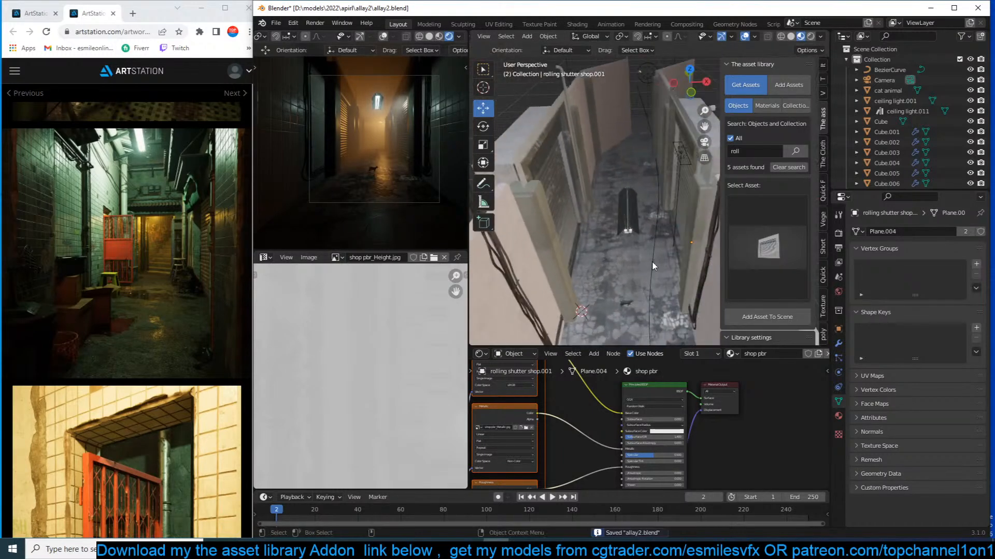
key(x)
click(621, 262)
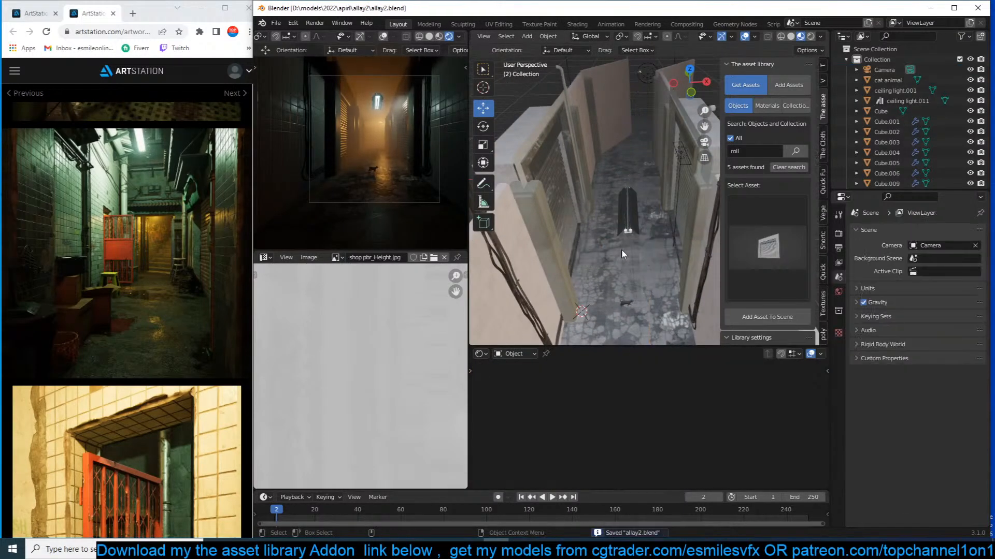
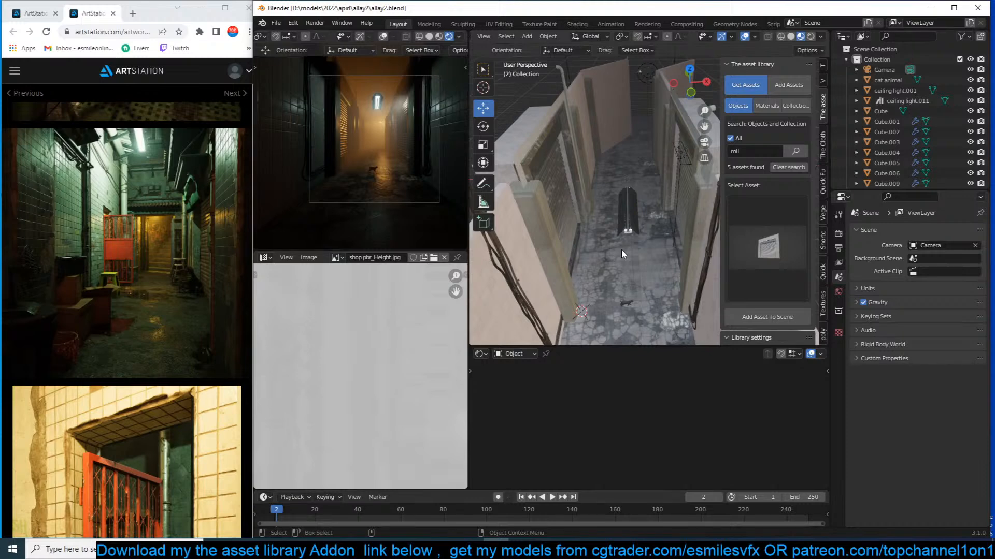
Hide the viewport's sidebar, save the file and inspect both rolling shutters from above.
scroll(623, 254, down, 5)
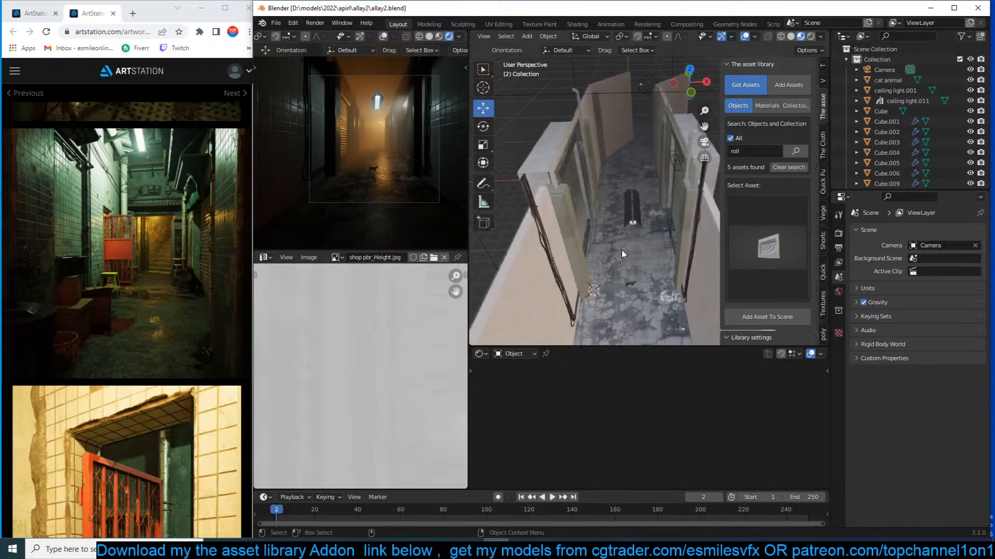
key(n)
scroll(635, 255, up, 4)
key(ctrl+s)
middle_drag(651, 244, 735, 251)
scroll(725, 243, down, 3)
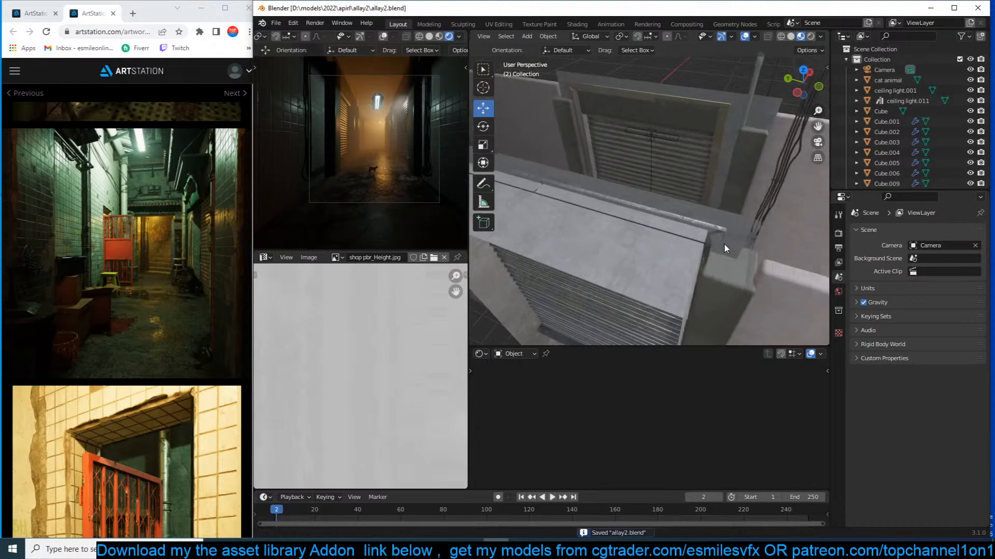
click(742, 162)
click(718, 167)
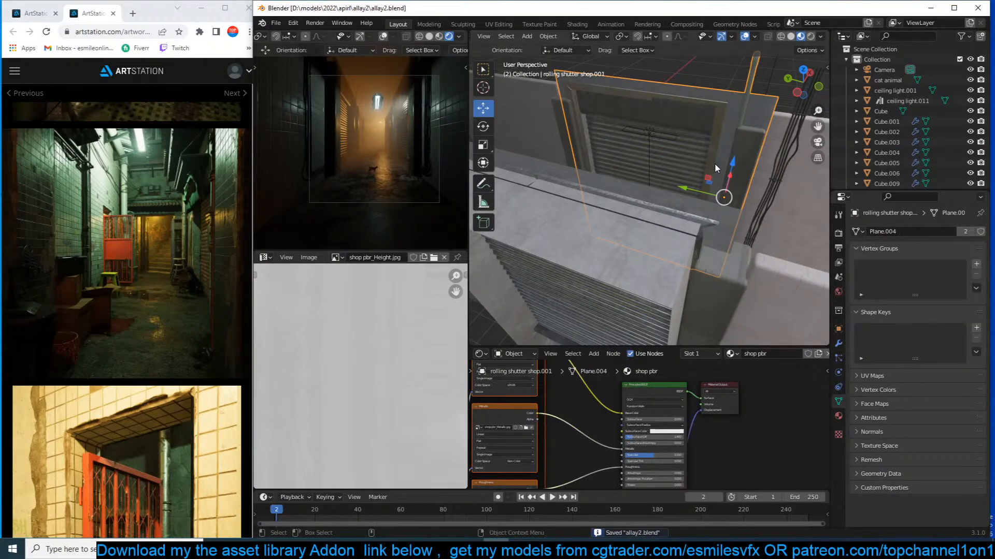
middle_drag(714, 164, 617, 191)
scroll(619, 179, down, 4)
Set the camera's focal length to 20 mm and save the file.
click(652, 327)
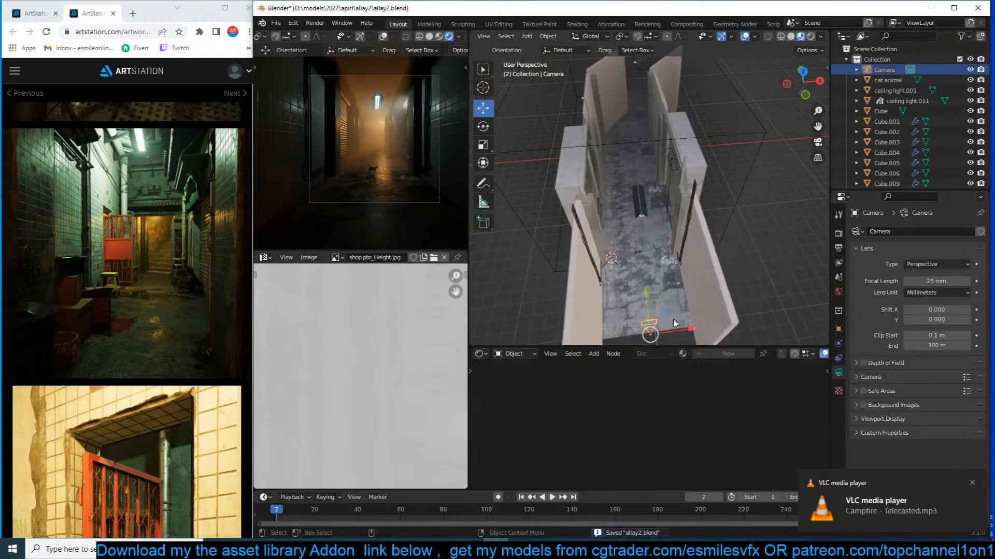
click(941, 281)
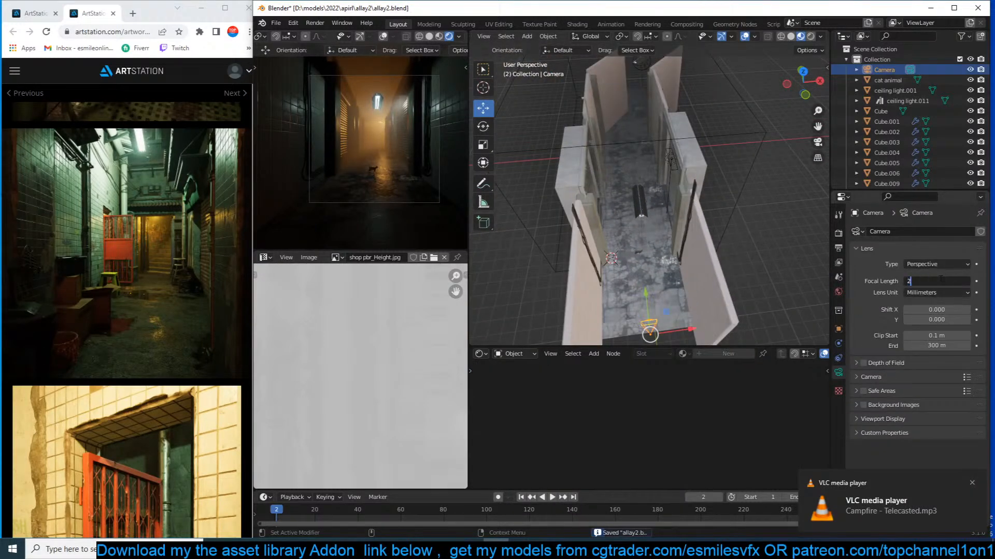
text(20)
key(Return)
scroll(676, 212, up, 3)
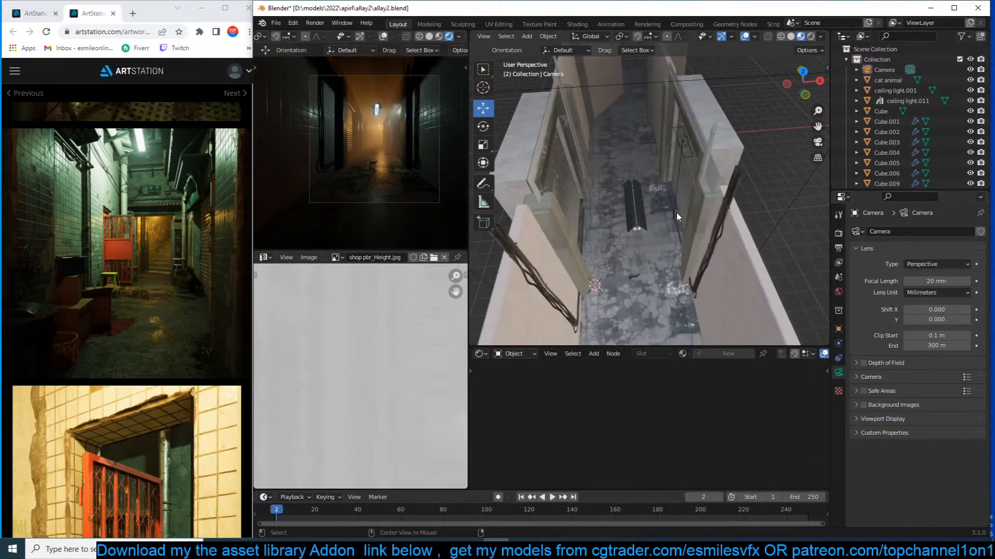
key(ctrl+s)
Search the asset library for "roof" and choose the metal roof truss structure.
key(n)
click(744, 151)
text(roof)
key(Return)
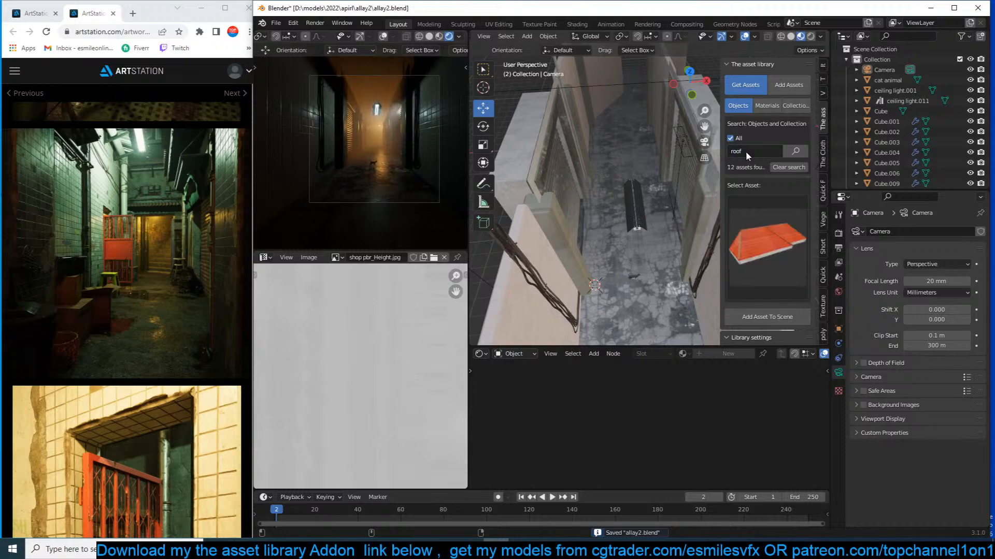
click(749, 203)
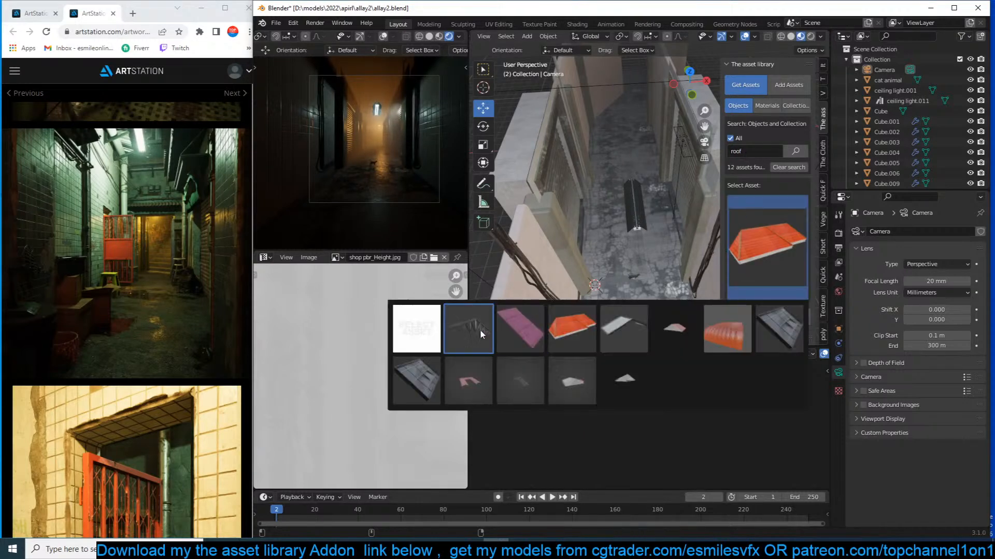
click(534, 387)
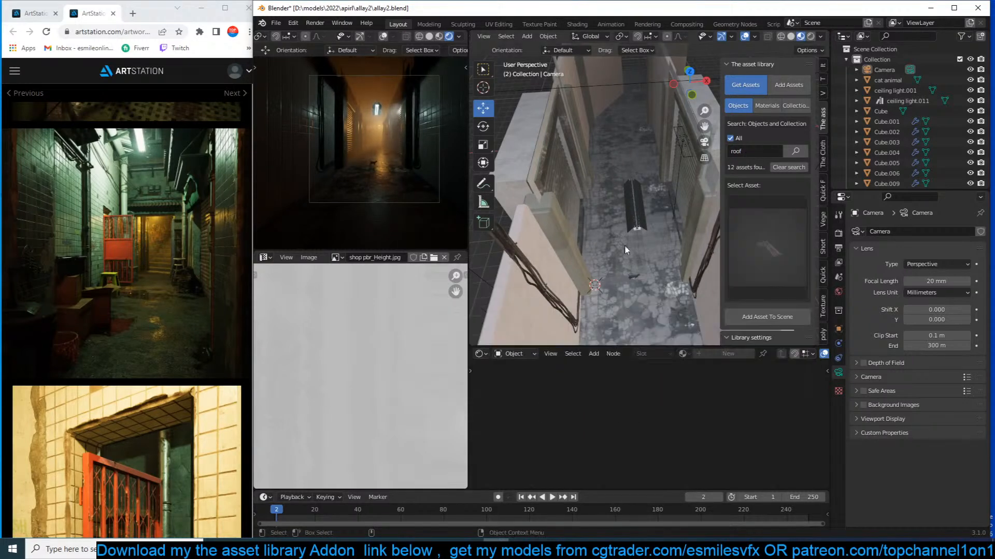
click(745, 242)
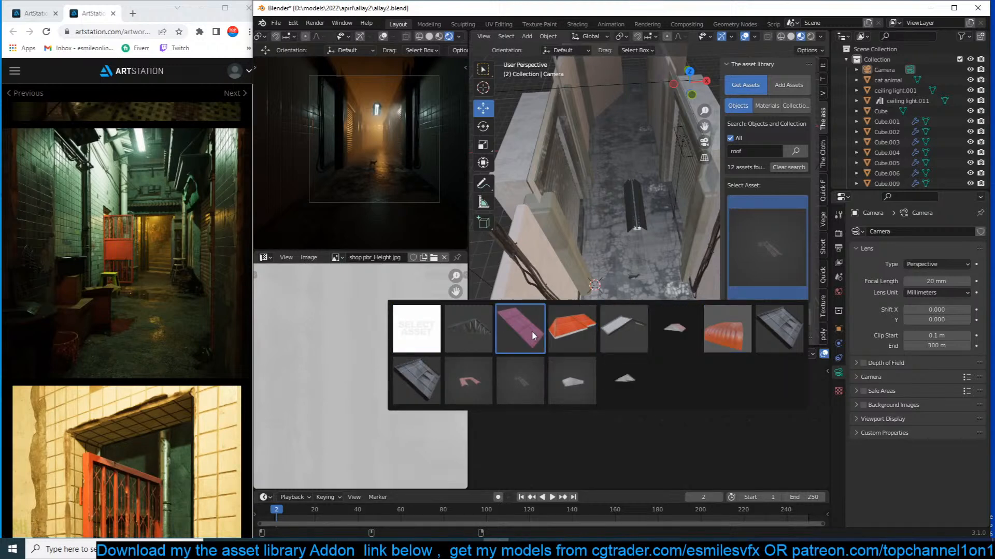
click(474, 328)
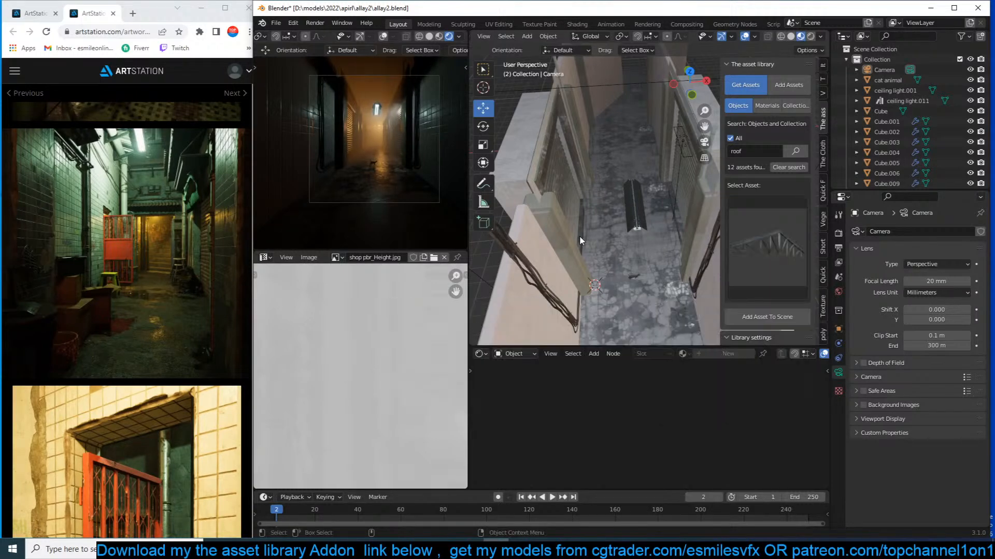
Save the file, place the 3D cursor on the wall near the camera end and add the roof structure there.
middle_drag(580, 236, 651, 233)
key(ctrl+s)
right_click(701, 212)
shift+right_click(690, 200)
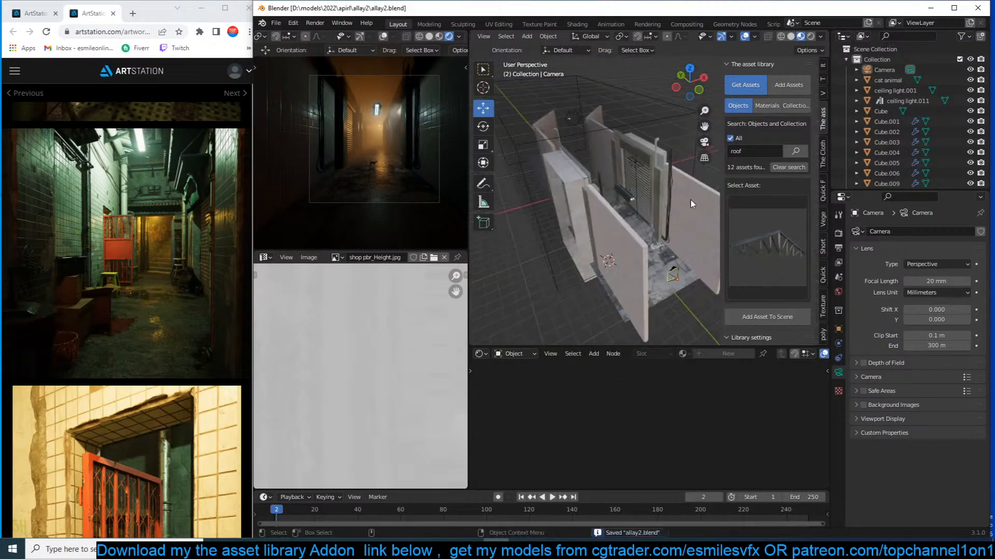
click(767, 317)
middle_drag(637, 244, 602, 225)
key(KP_1)
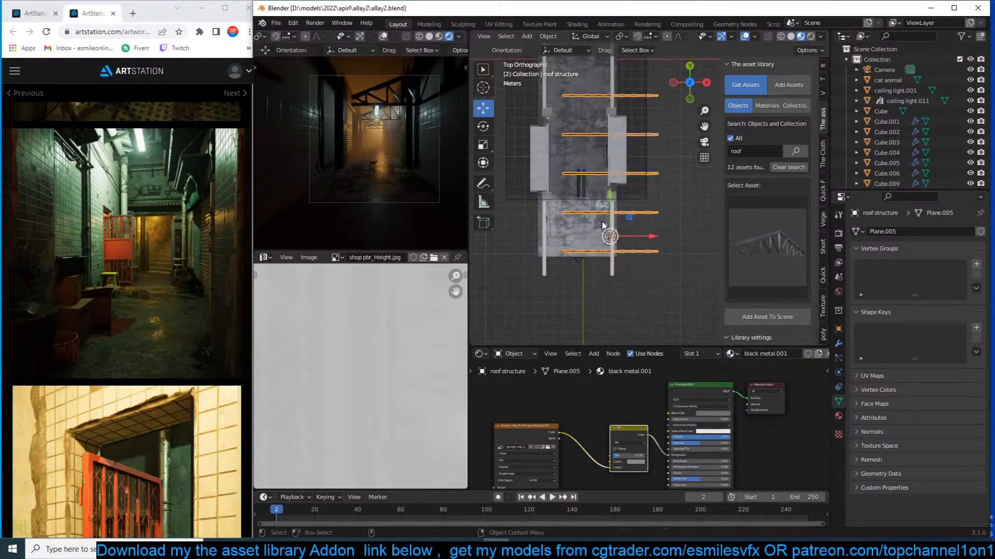
In front view, move the roof structure up onto the centre of the alley walls and remove its Mirror modifier.
scroll(603, 225, down, 3)
key(b)
key(Escape)
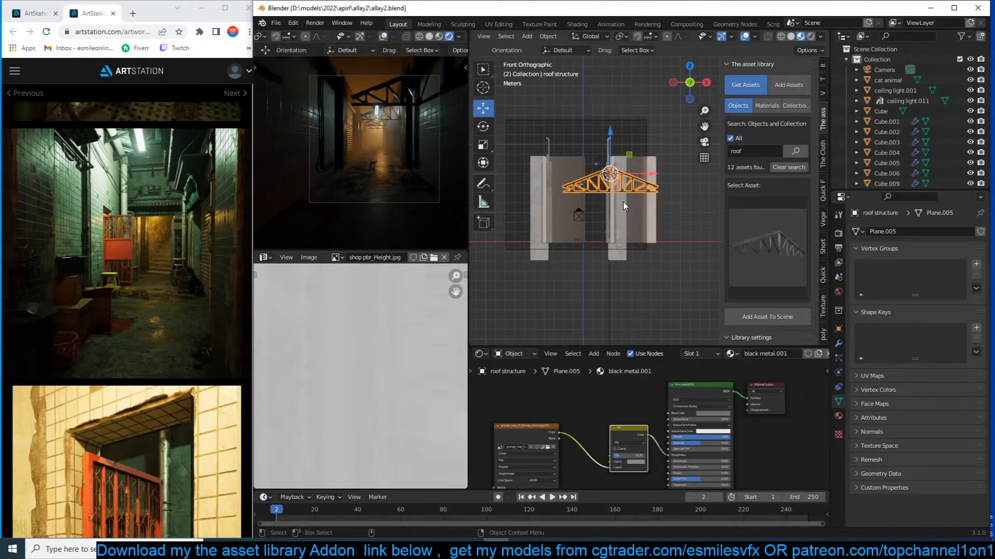
key(g)
key(g)
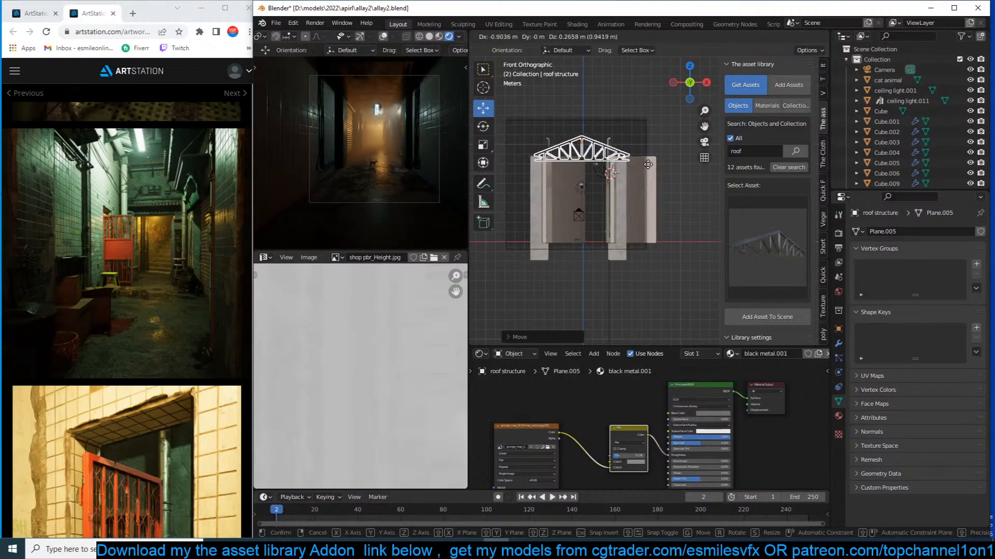
click(646, 169)
shift+middle_drag(645, 168, 660, 196)
scroll(635, 174, up, 3)
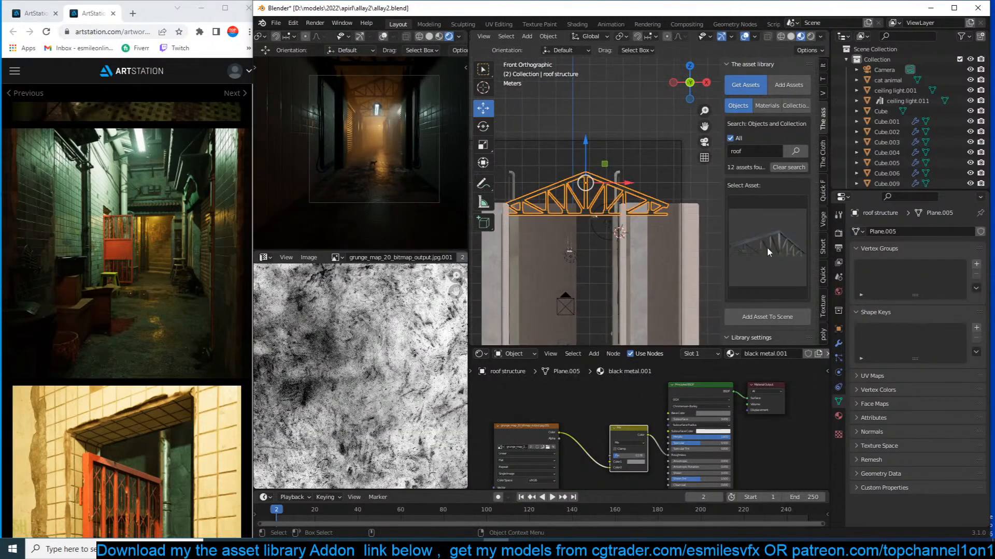
click(838, 343)
click(965, 249)
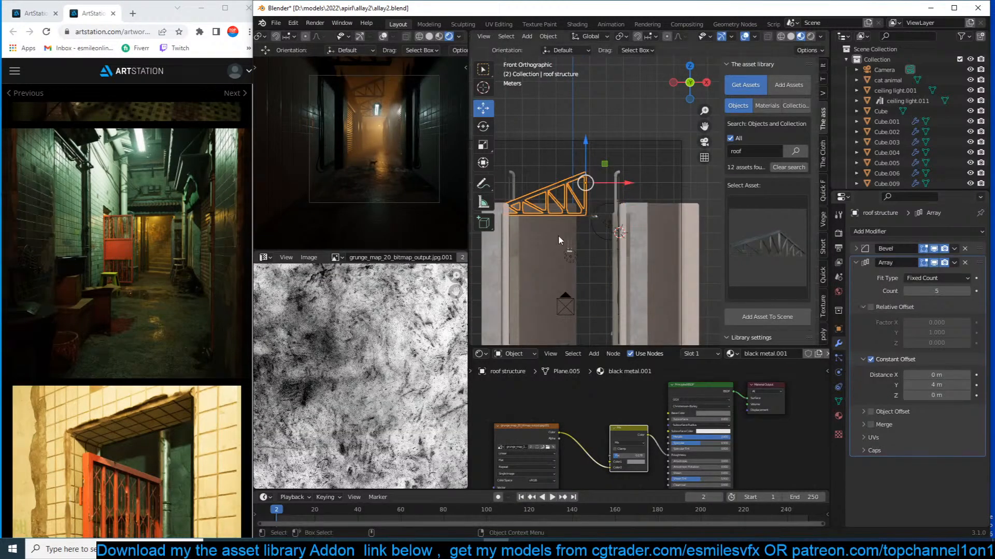
Stretch the whole half-truss mesh along X in Edit Mode and move the object so it spans both alley walls.
key(Tab)
key(a)
key(s)
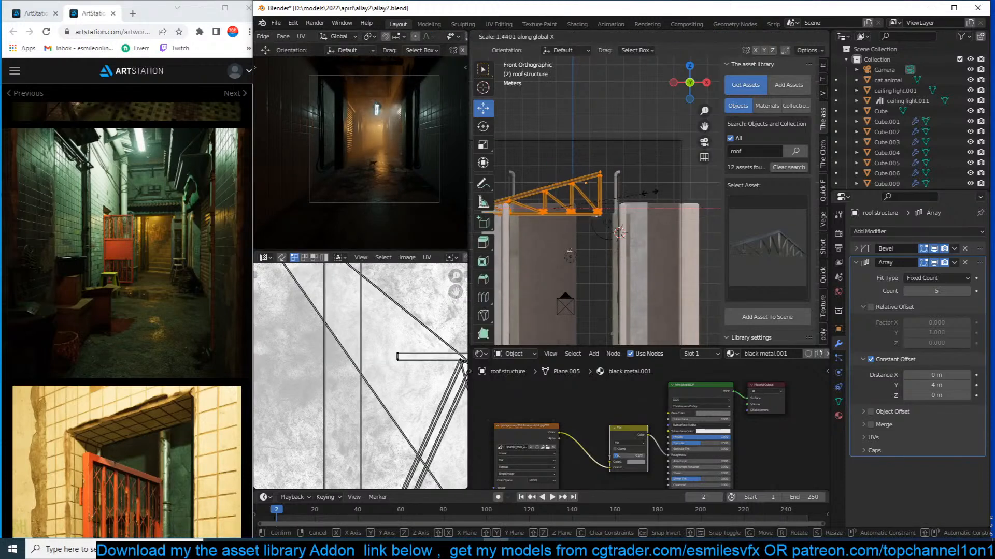
click(661, 189)
key(Tab)
key(g)
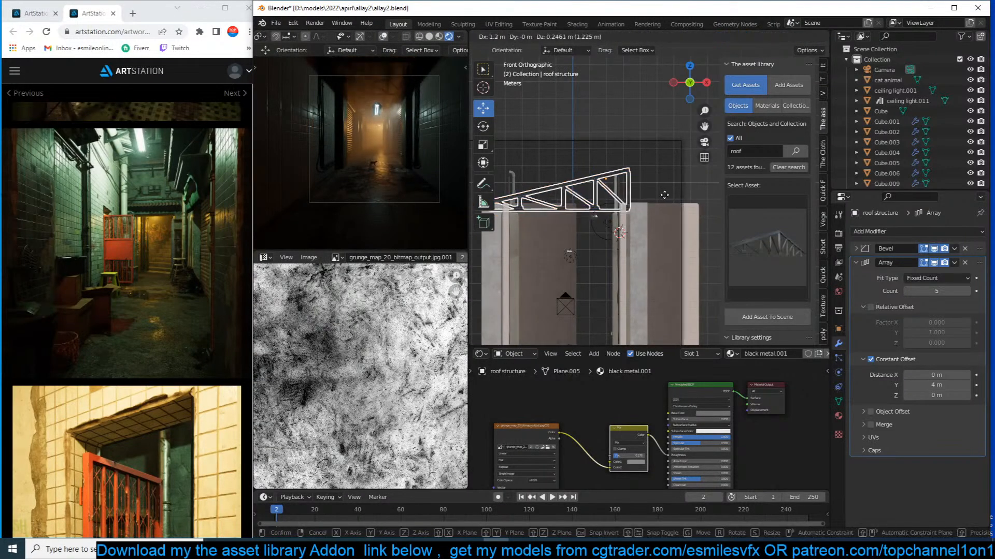
click(666, 195)
scroll(632, 207, down, 1)
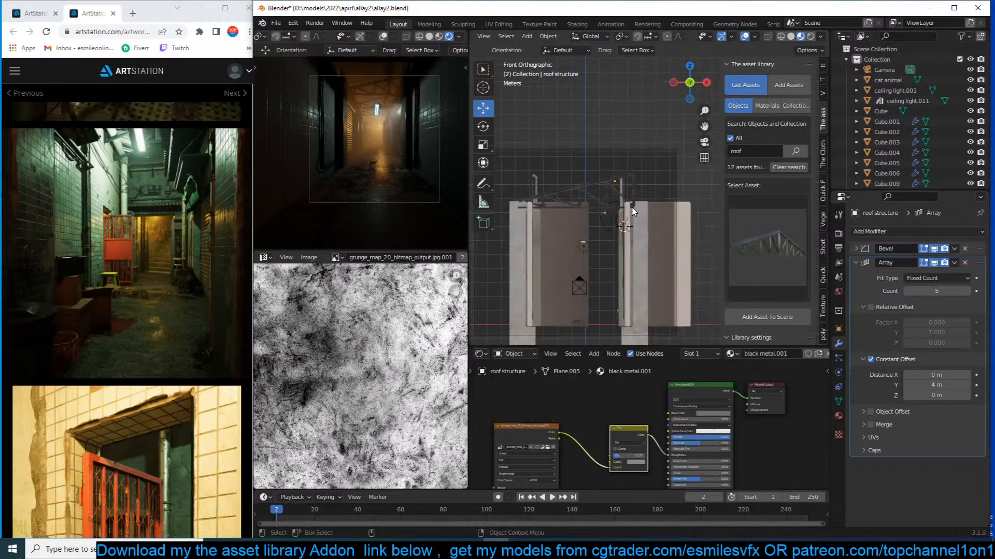
Temporarily hide the fog volume cube around the alley to compare the camera render, and unhide it.
middle_drag(632, 210, 657, 237)
click(650, 139)
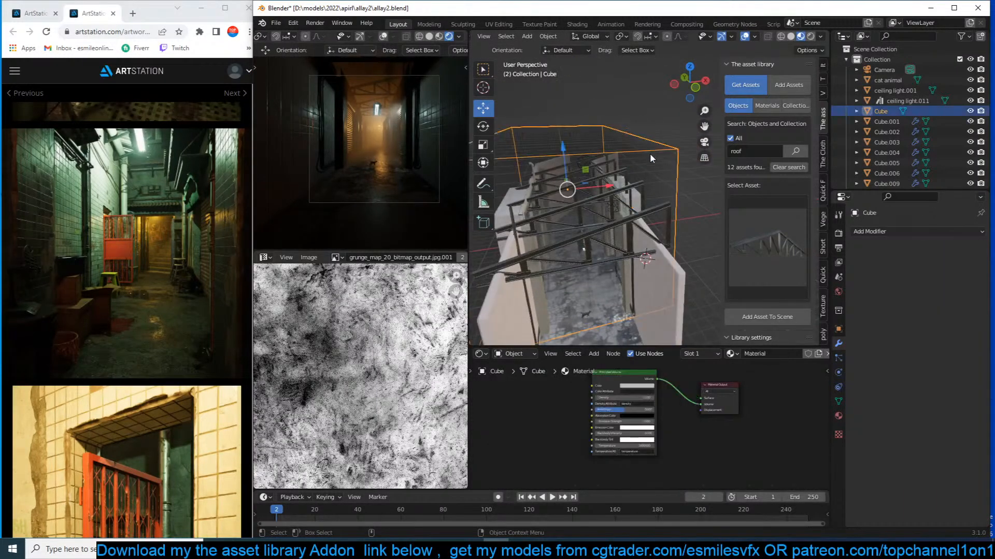
key(h)
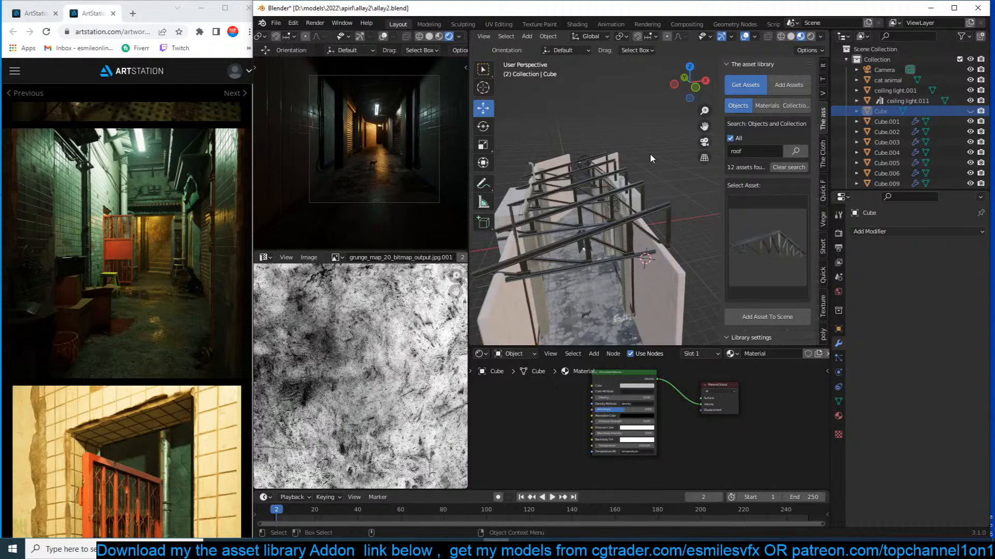
key(alt+h)
mouse_move(649, 155)
middle_down()
mouse_move(661, 173)
mouse_move(682, 145)
mouse_move(644, 148)
mouse_move(644, 167)
middle_up()
click(662, 159)
click(662, 162)
key(KP_7)
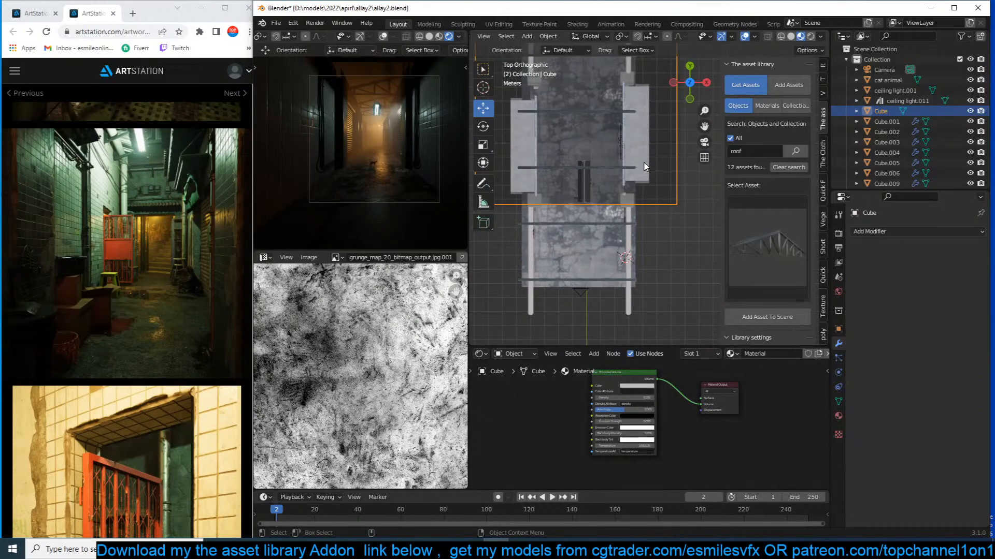
key(KP_0)
shift+middle_drag(576, 186, 612, 189)
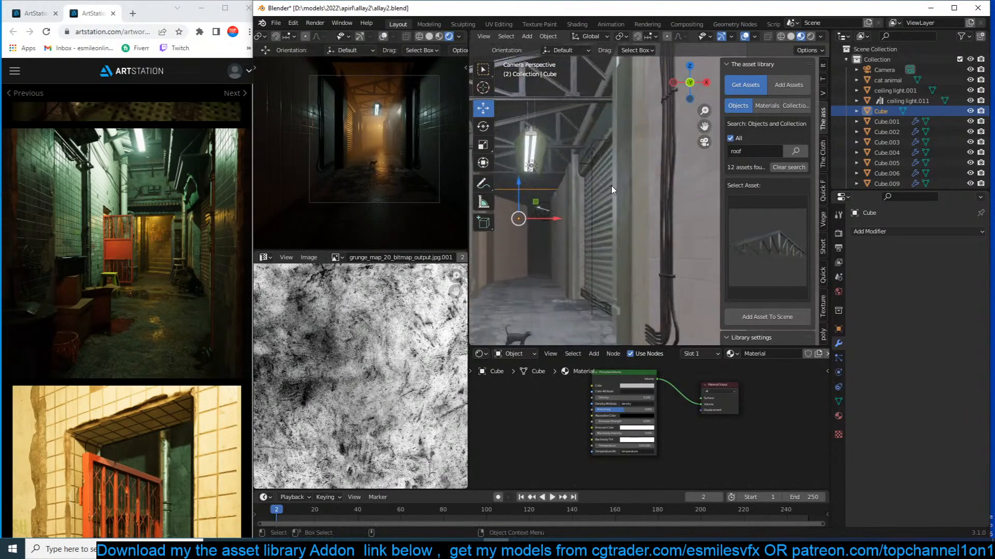
click(536, 171)
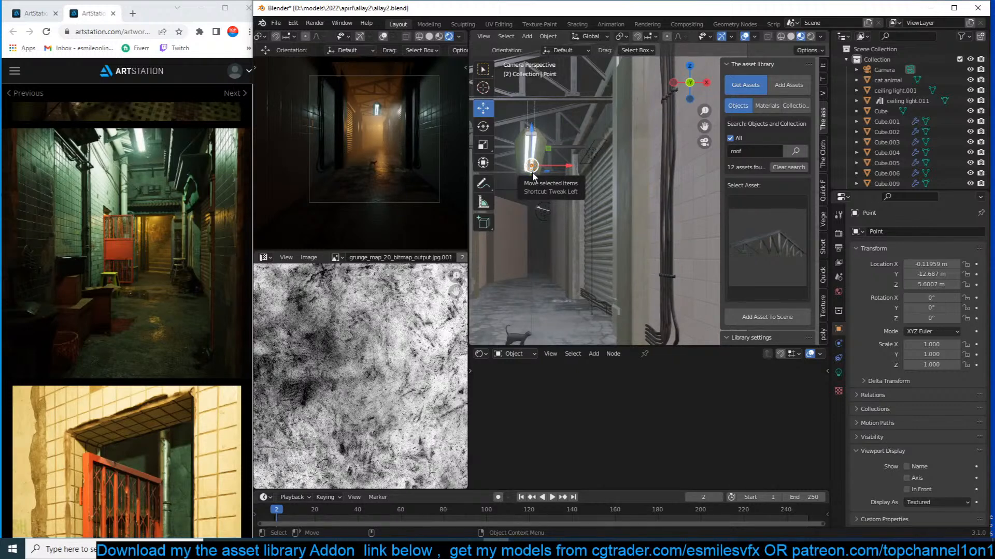
click(544, 212)
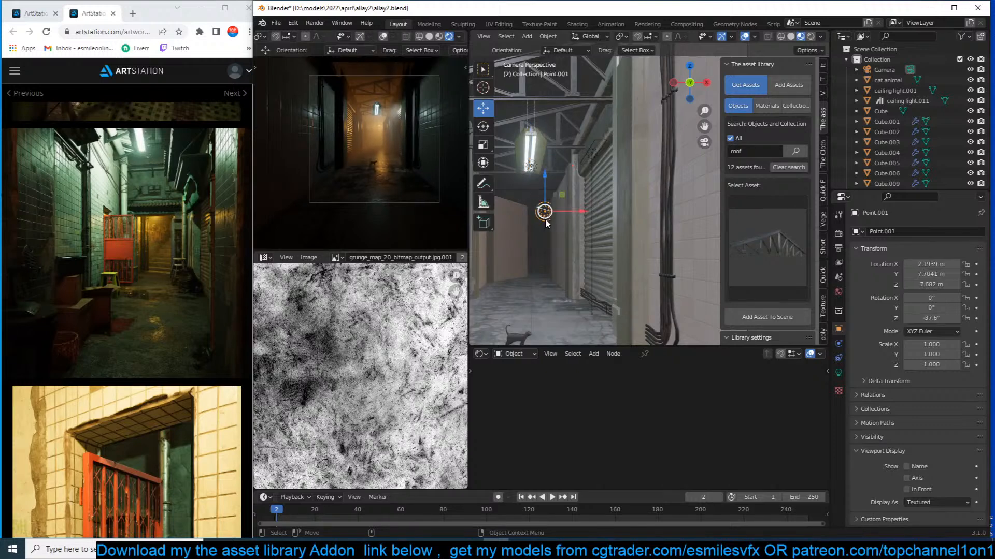
key(ctrl+z)
Make a linked duplicate of the angled left wall at the alley's far end in top view.
click(503, 258)
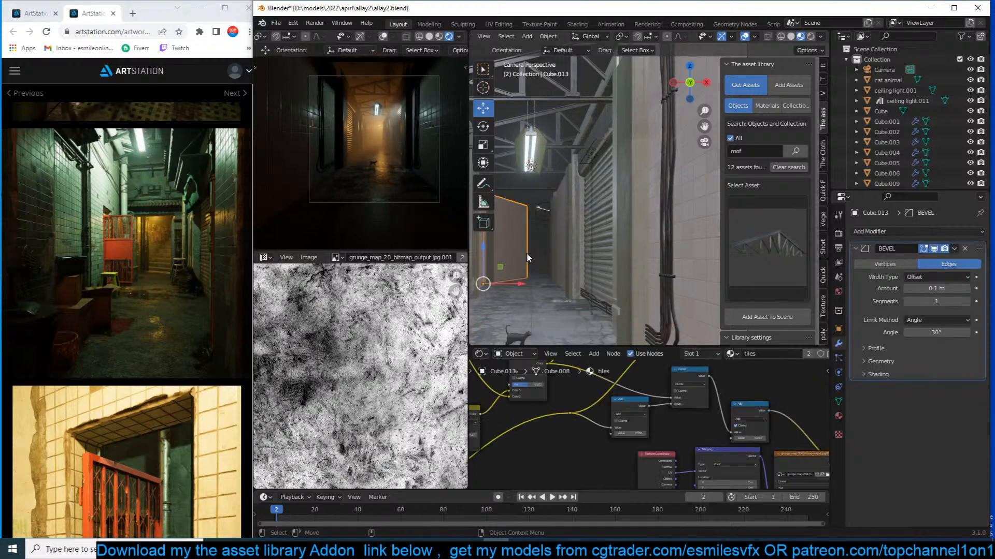
key(KP_7)
key(KP_Decimal)
scroll(526, 253, down, 3)
shift+middle_drag(526, 252, 474, 296)
key(alt+d)
click(665, 201)
Rotate the duplicated wall and position it to continue the bend from the angled wall's far end, and save the file.
key(r)
click(666, 226)
key(g)
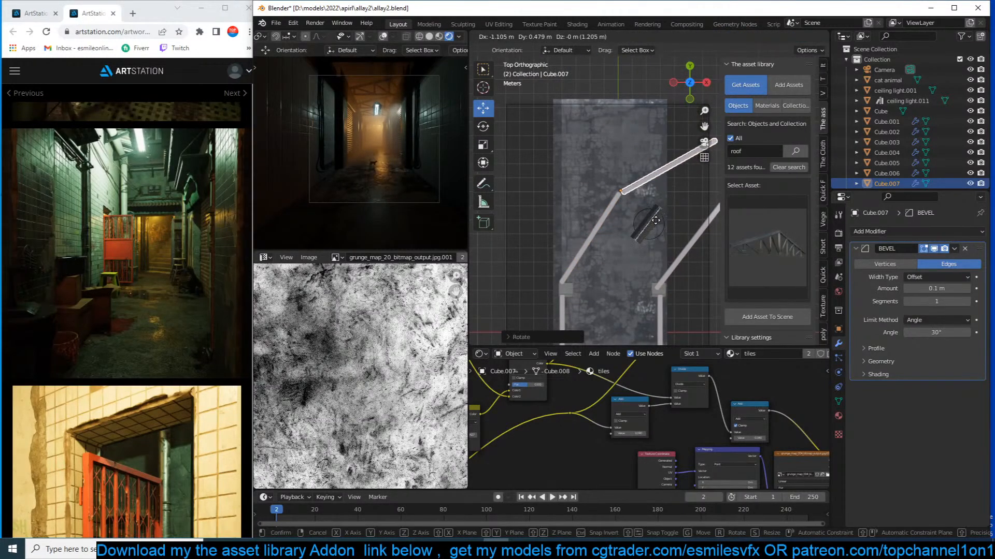
click(655, 221)
shift+middle_drag(664, 271, 641, 273)
key(ctrl+s)
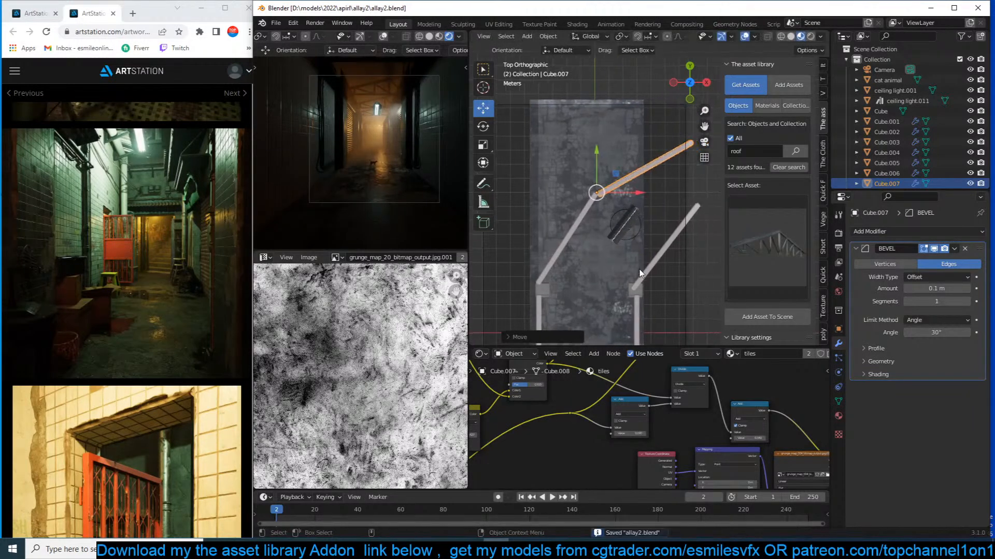
Shift the angled right wall at the alley's far end slightly outward, save the file and return to camera view.
click(658, 260)
key(g)
click(659, 260)
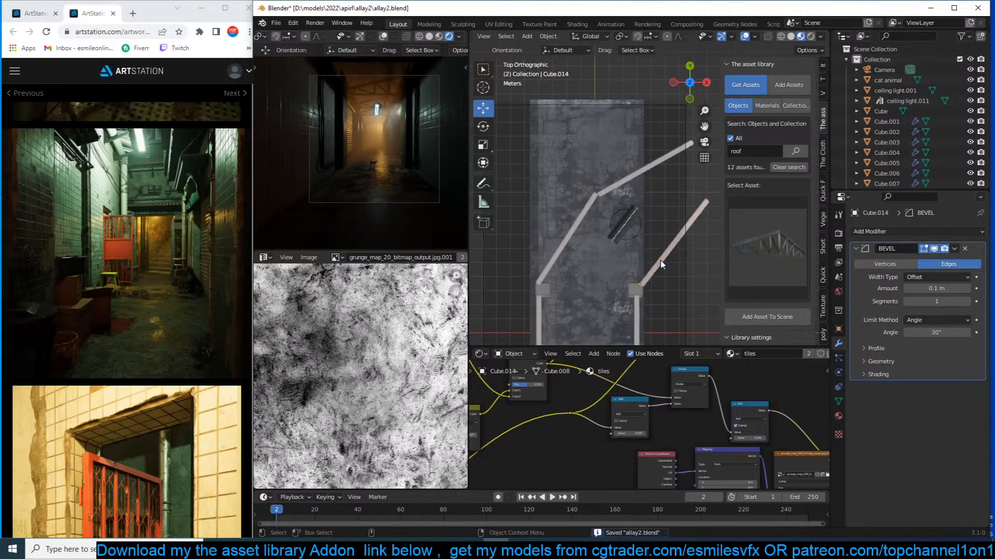
key(ctrl+s)
key(KP_0)
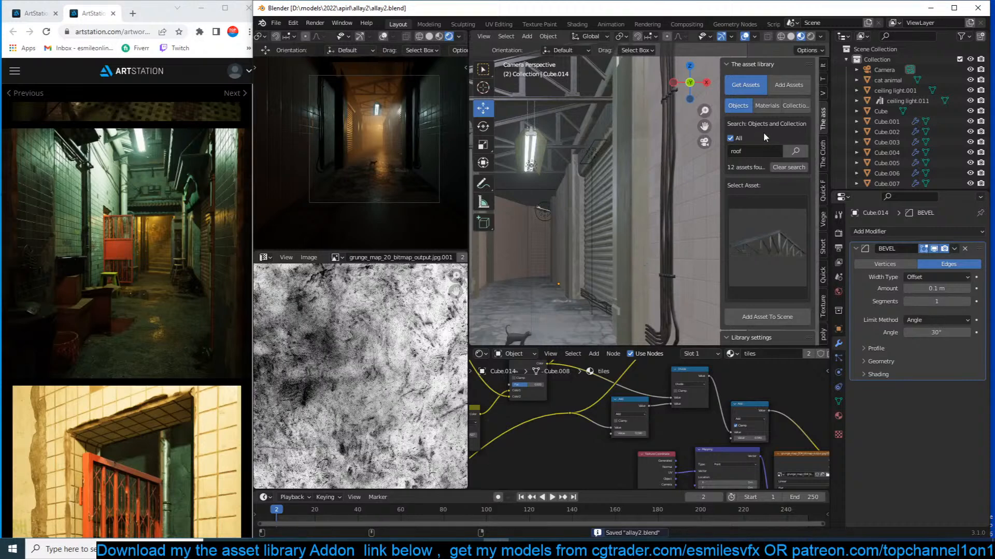
Clear the asset library search and browse the uncategorized assets.
click(784, 169)
click(784, 170)
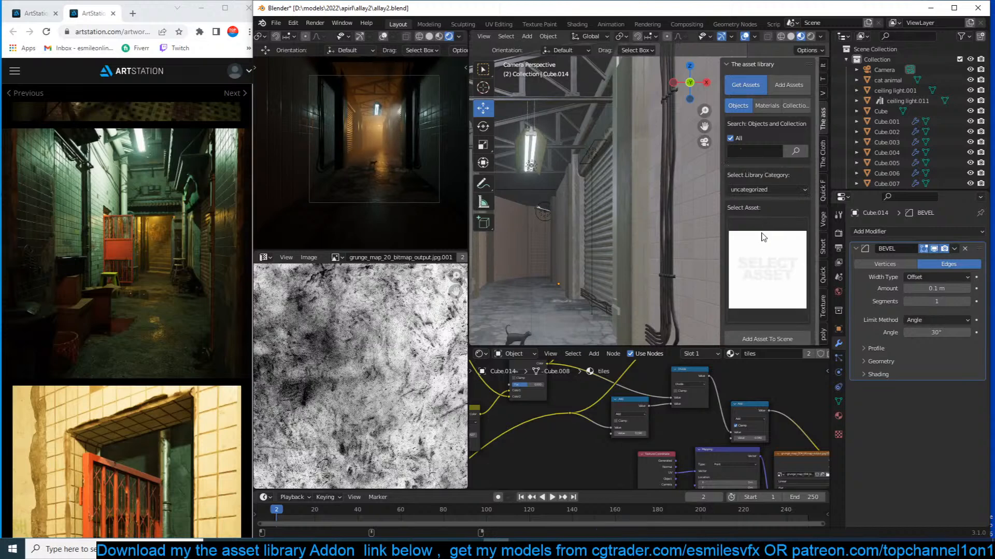
click(760, 251)
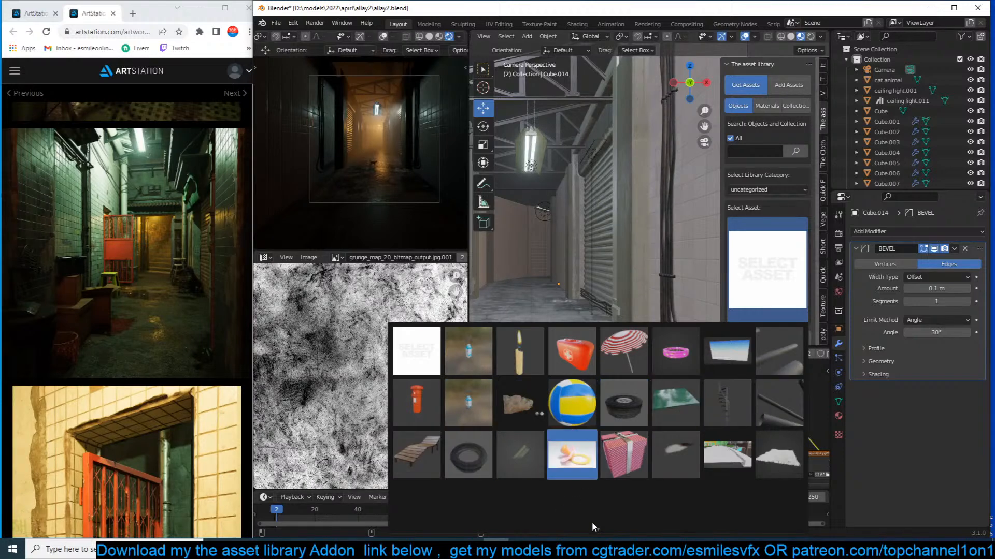
scroll(597, 528, down, 2)
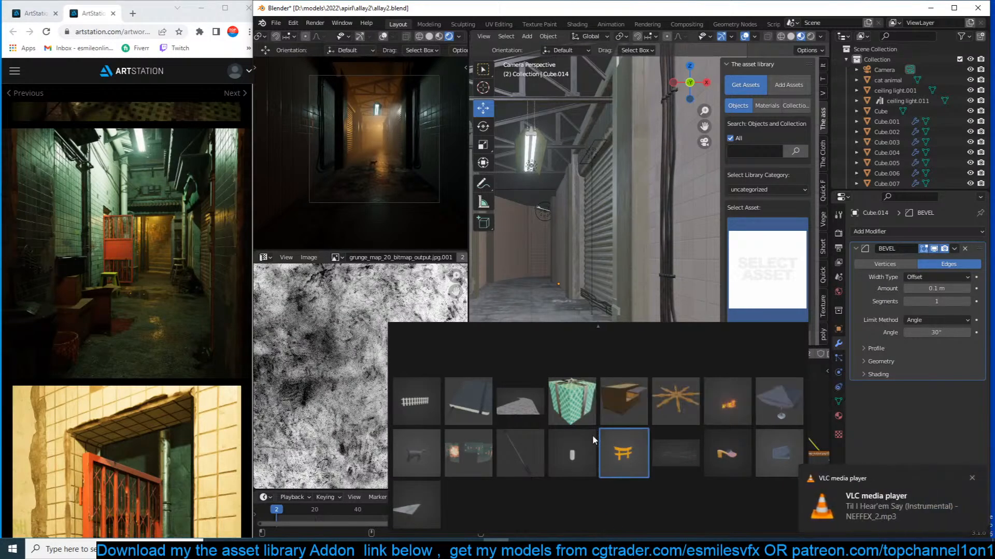
scroll(564, 455, up, 2)
Choose the basketball from the decals category and add it at the 3D cursor, set on the floor beside the right wall.
click(752, 190)
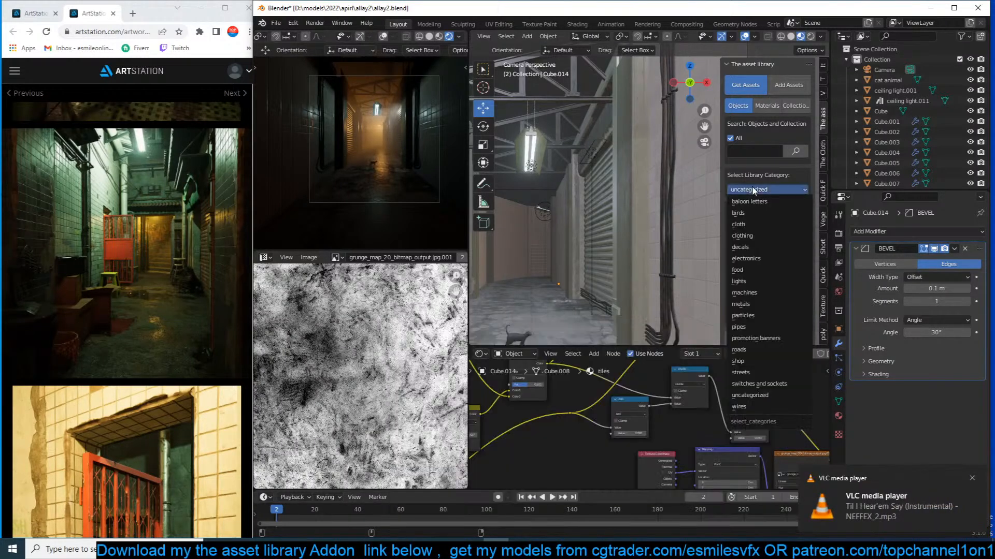
click(746, 247)
click(748, 252)
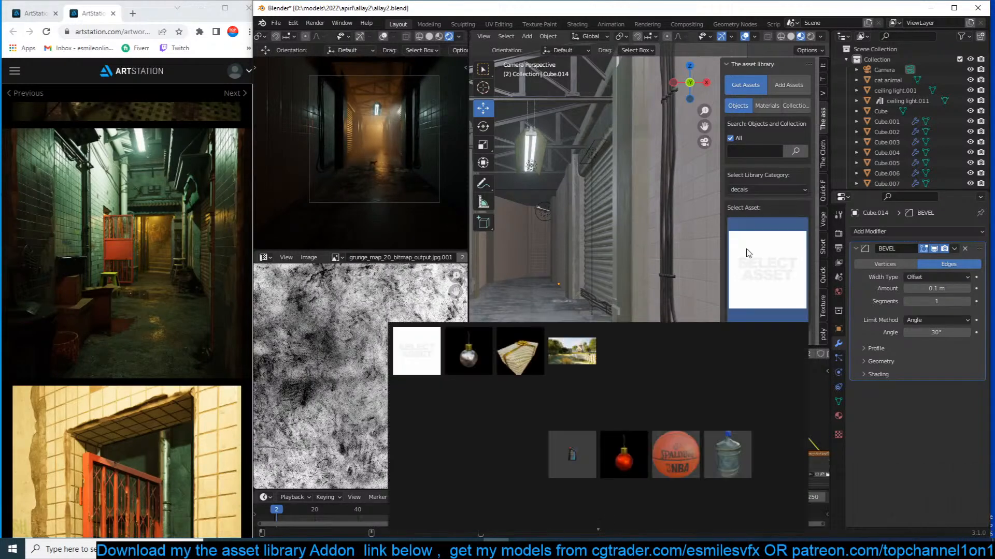
click(674, 446)
middle_drag(574, 207, 534, 204)
shift+right_click(636, 288)
click(775, 337)
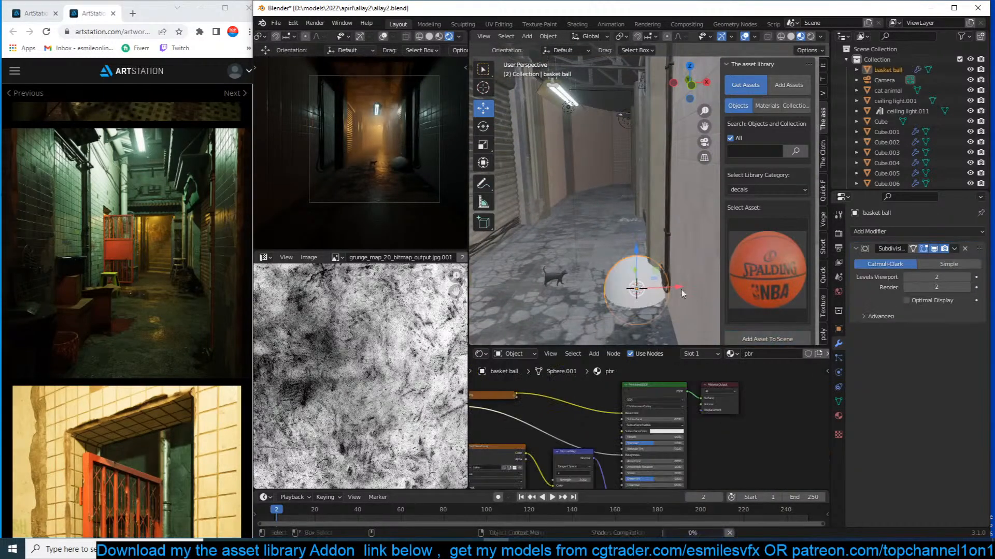
Scale the basketball down, rotate it freely and position it on the floor against the right wall, then save the file.
key(s)
click(666, 287)
key(g)
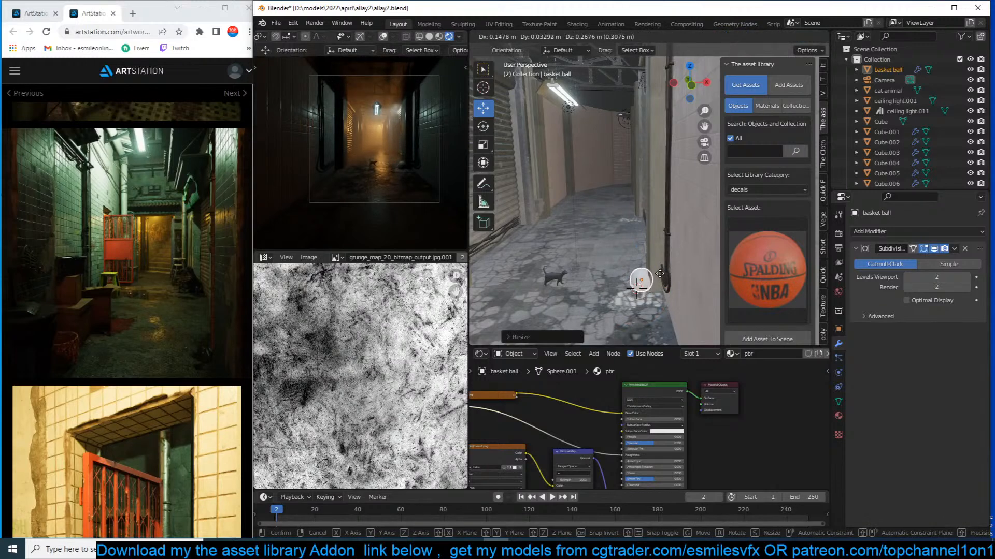
click(652, 270)
key(r)
key(r)
click(654, 269)
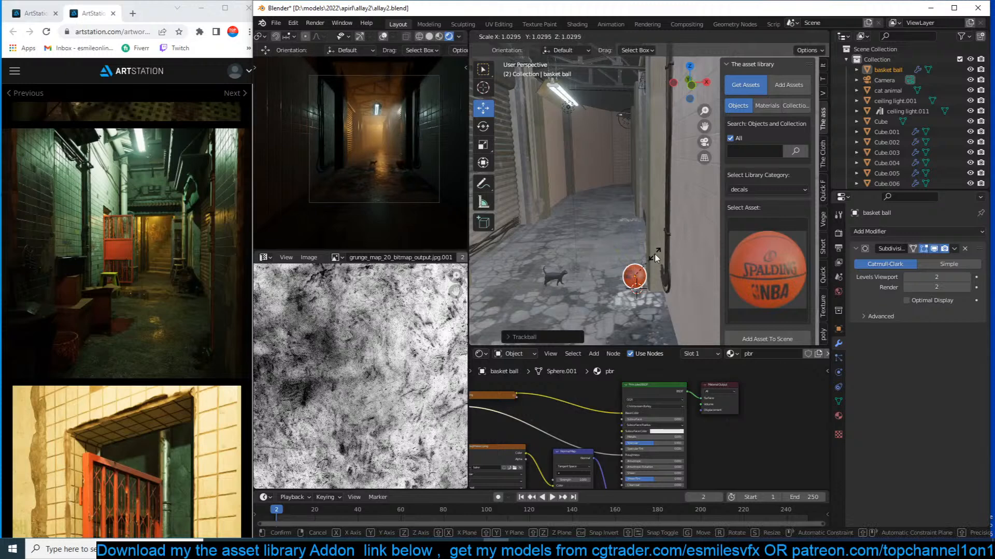
click(648, 235)
key(ctrl+s)
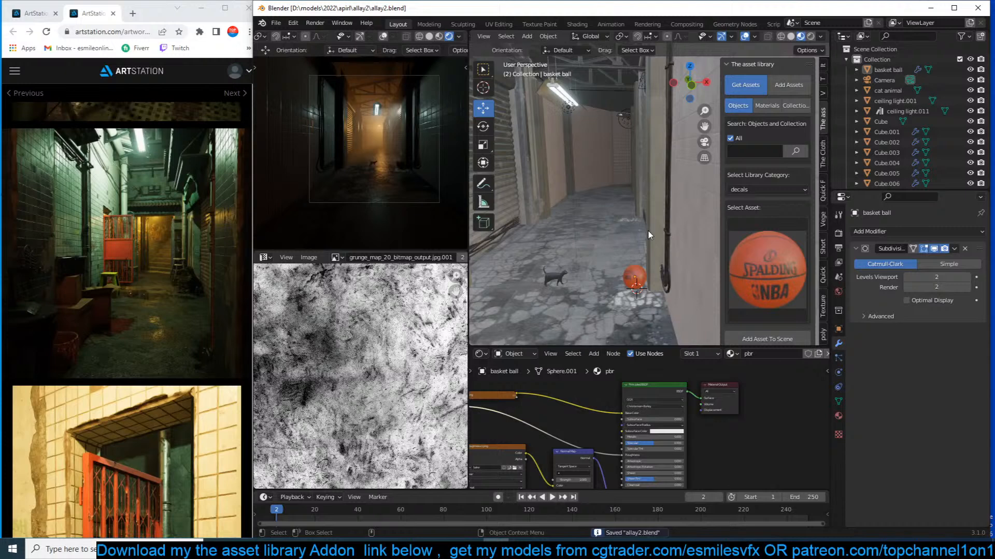
Choose the blue metal water drinking bottle from the decals category and add it beside the basketball.
click(672, 242)
click(739, 262)
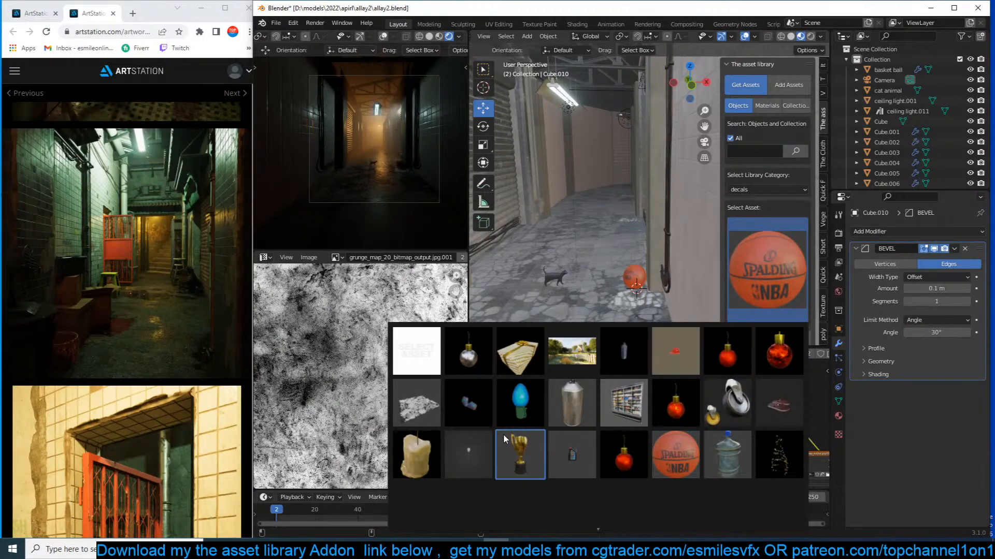
click(484, 406)
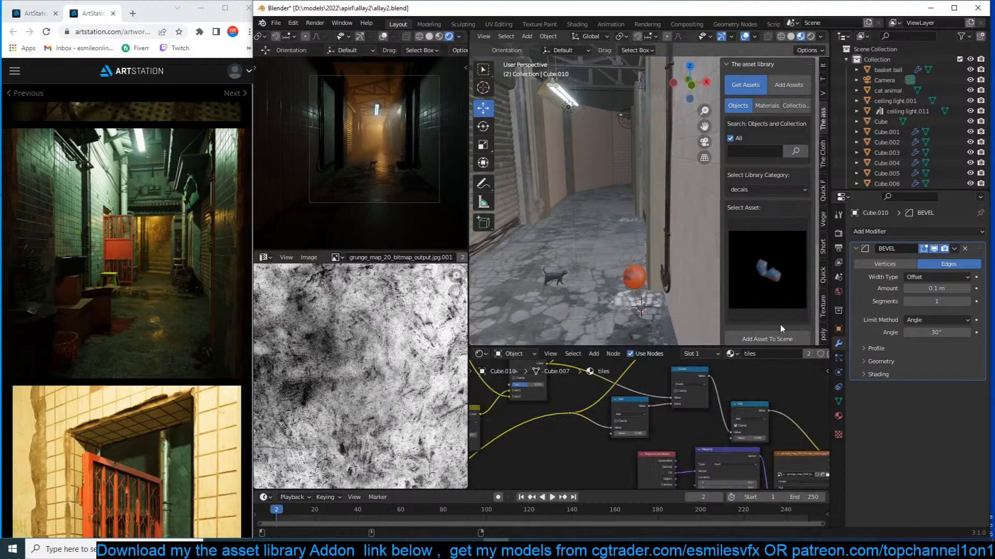
scroll(779, 323, down, 1)
click(762, 318)
Adjust the metal bottle's height along Z near the floor and rotate it about Z next to the basketball.
key(g)
key(z)
click(704, 283)
scroll(705, 284, up, 2)
scroll(704, 283, up, 3)
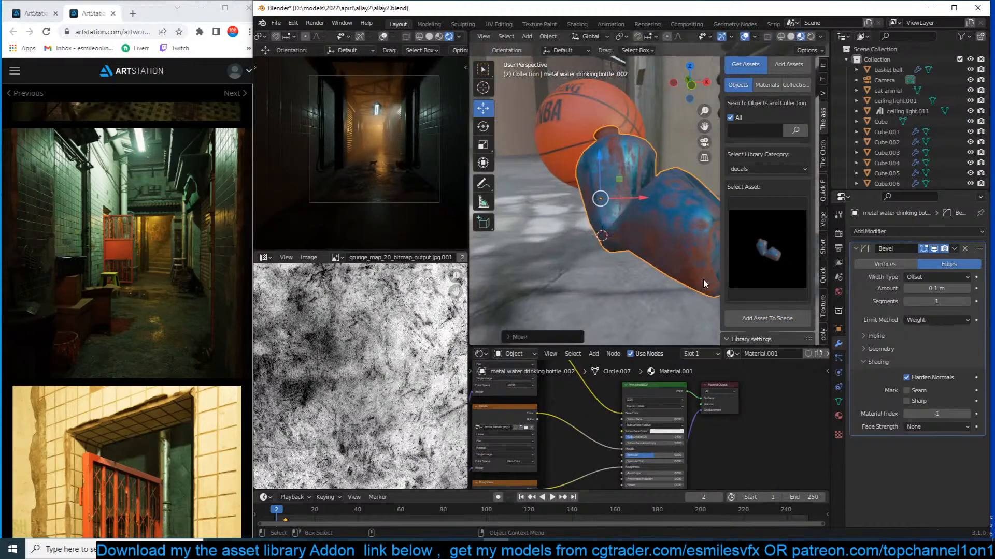
key(g)
key(z)
click(680, 238)
middle_drag(679, 239, 664, 253)
key(r)
key(z)
click(603, 249)
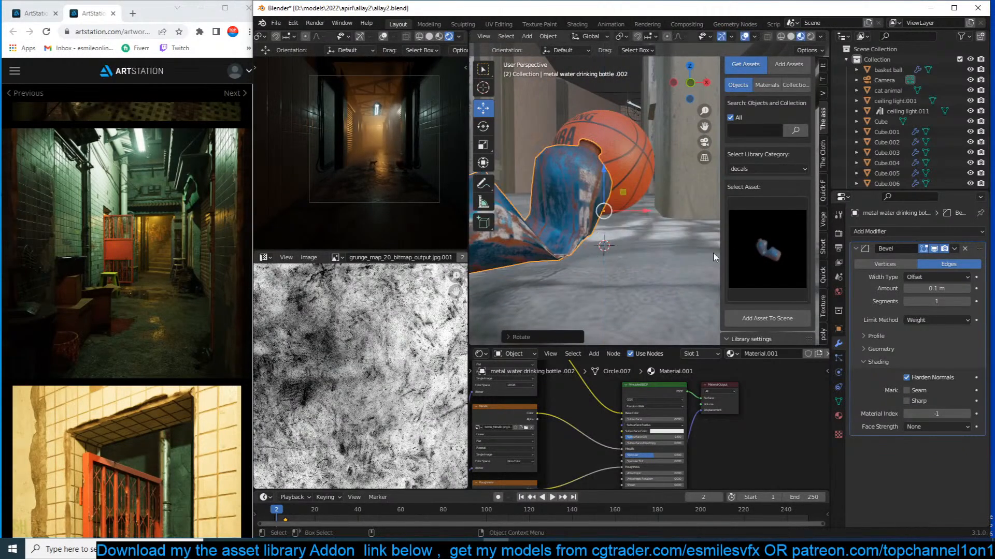
Choose the melted lit candle from the decals category and add it to the scene near the basketball.
click(749, 256)
scroll(606, 525, down, 3)
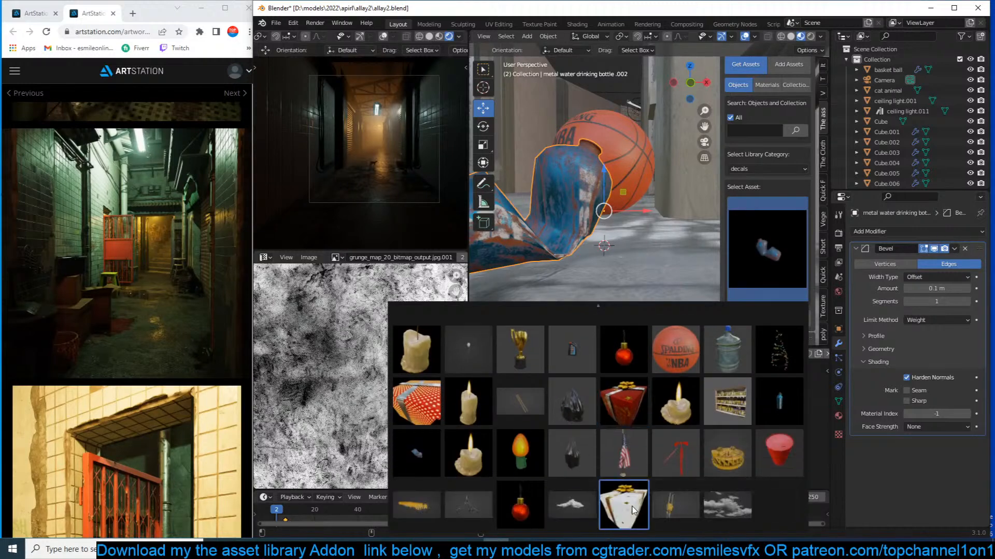
click(684, 416)
mouse_move(598, 253)
middle_down()
mouse_move(636, 266)
mouse_move(563, 269)
mouse_move(617, 261)
mouse_move(614, 285)
mouse_move(617, 251)
mouse_move(666, 251)
mouse_move(622, 260)
mouse_move(612, 248)
middle_up()
click(797, 315)
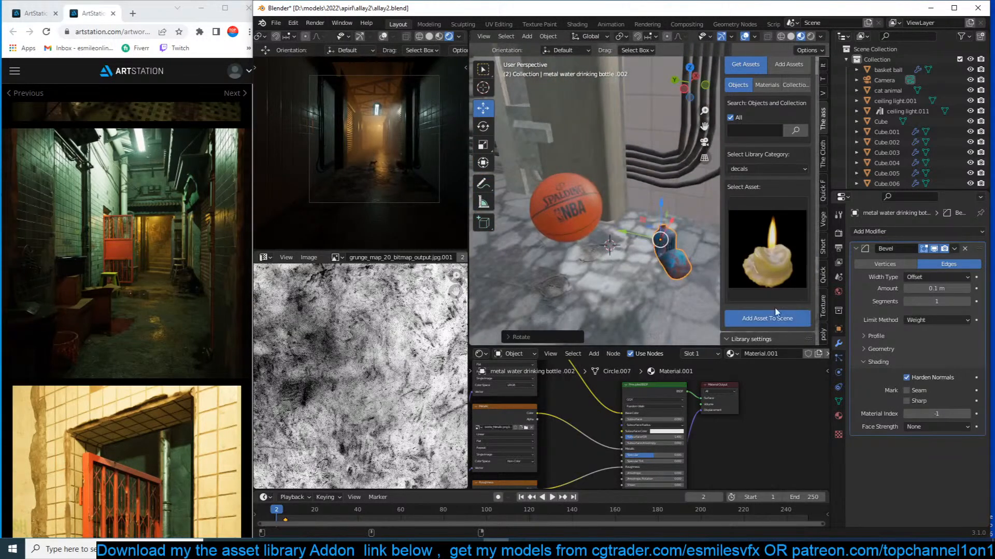
scroll(663, 253, down, 4)
shift+middle_drag(663, 258, 555, 255)
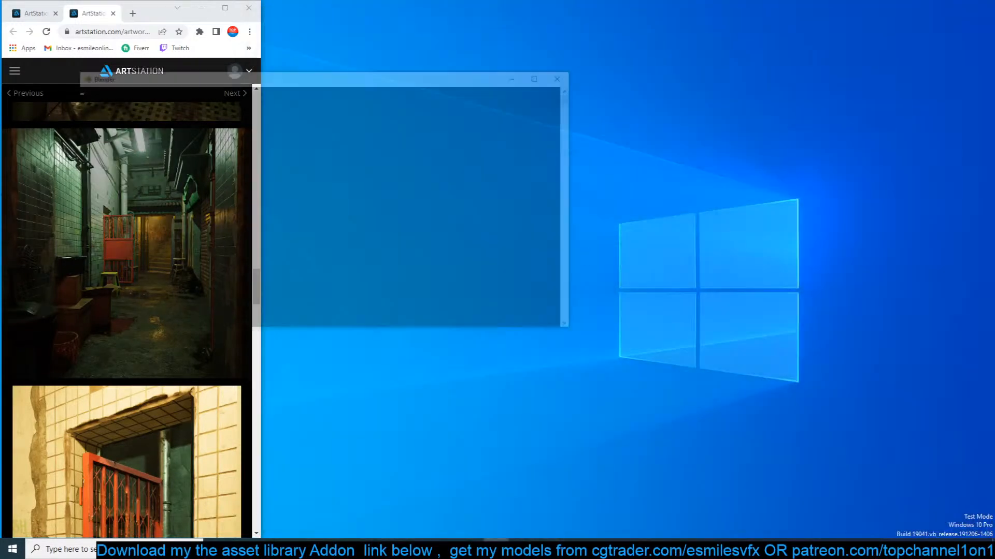
Relaunch Blender and reopen allay2.blend.
click(496, 549)
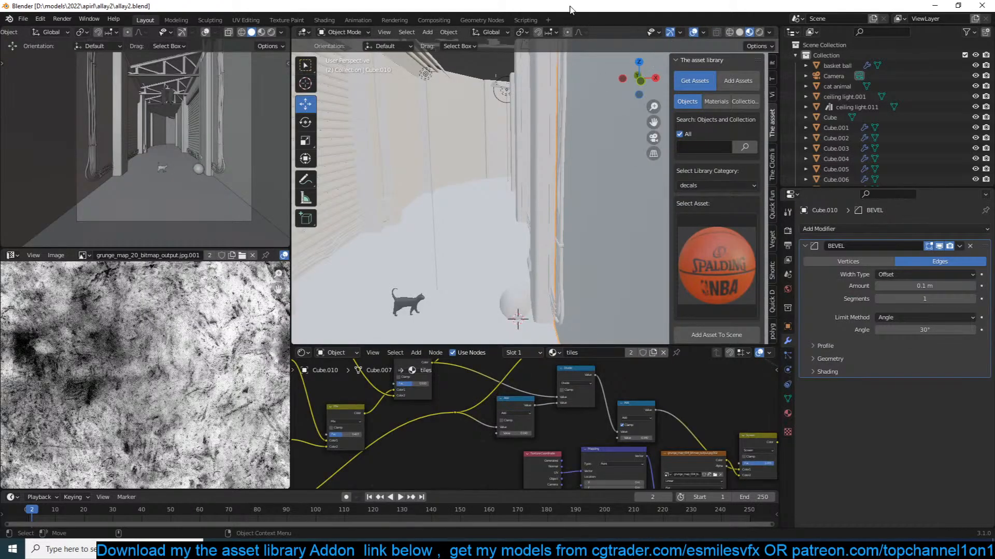
Set the camera view to rendered shading and resize the Blender window to sit beside the browser's reference photos.
drag(579, 2, 588, 22)
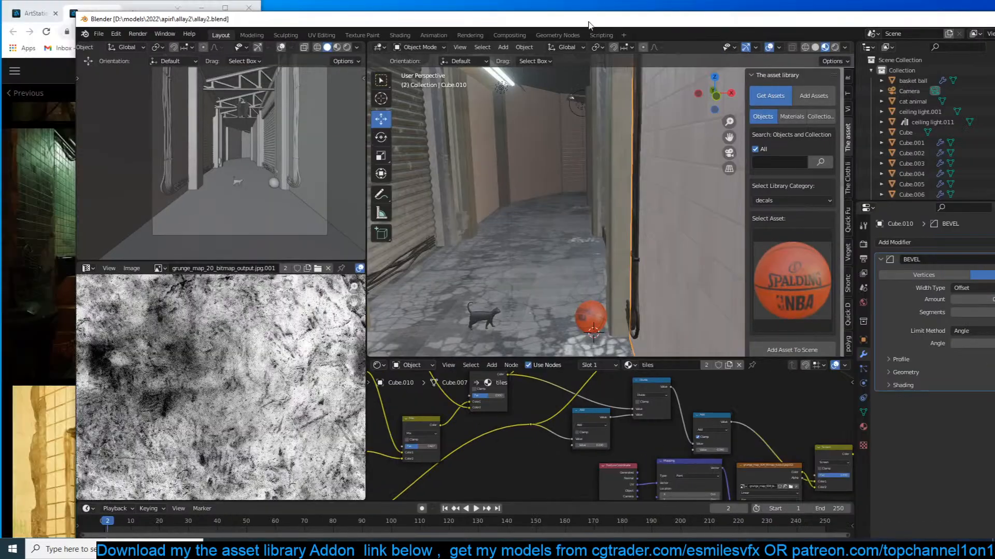
click(347, 47)
drag(423, 13, 424, 1)
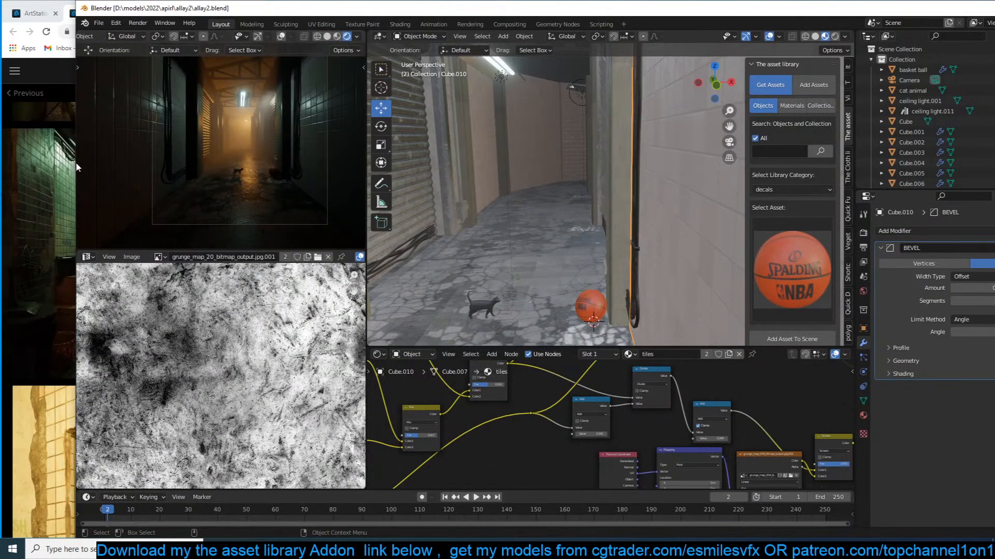
drag(75, 164, 261, 132)
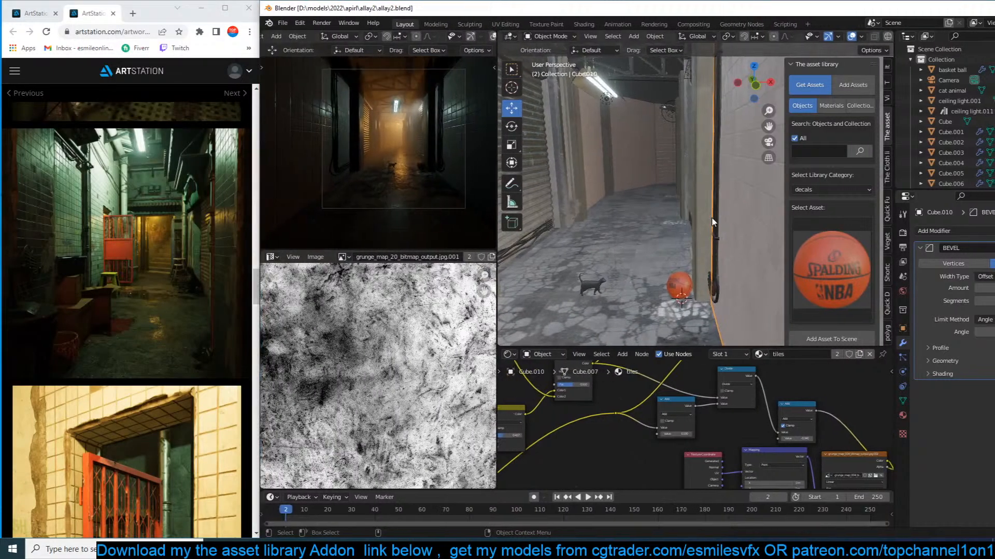
Choose the blue metal water drinking bottle in the asset library's decals category and frame the view on the basketball.
scroll(714, 222, up, 3)
click(817, 247)
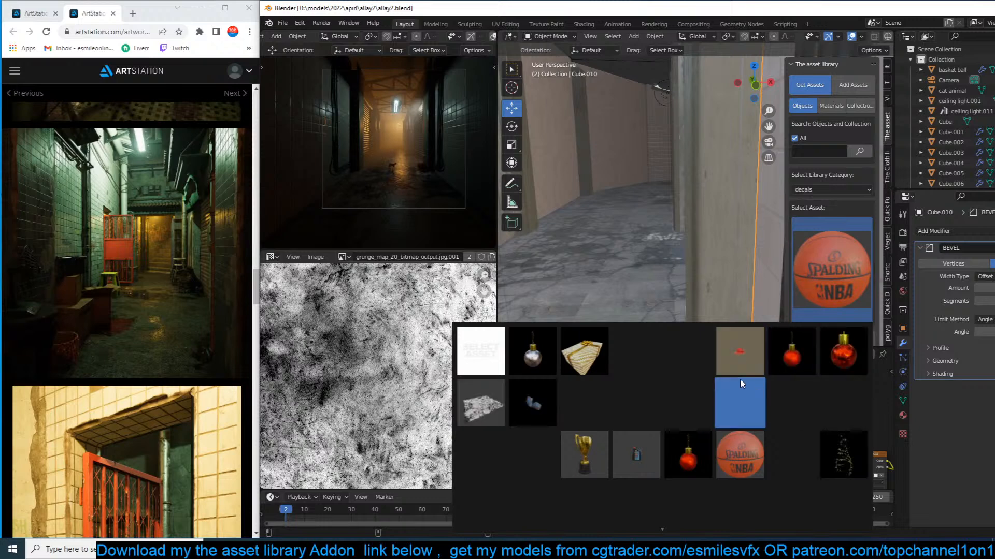
click(540, 399)
scroll(565, 260, down, 6)
middle_drag(565, 260, 544, 266)
scroll(608, 253, up, 7)
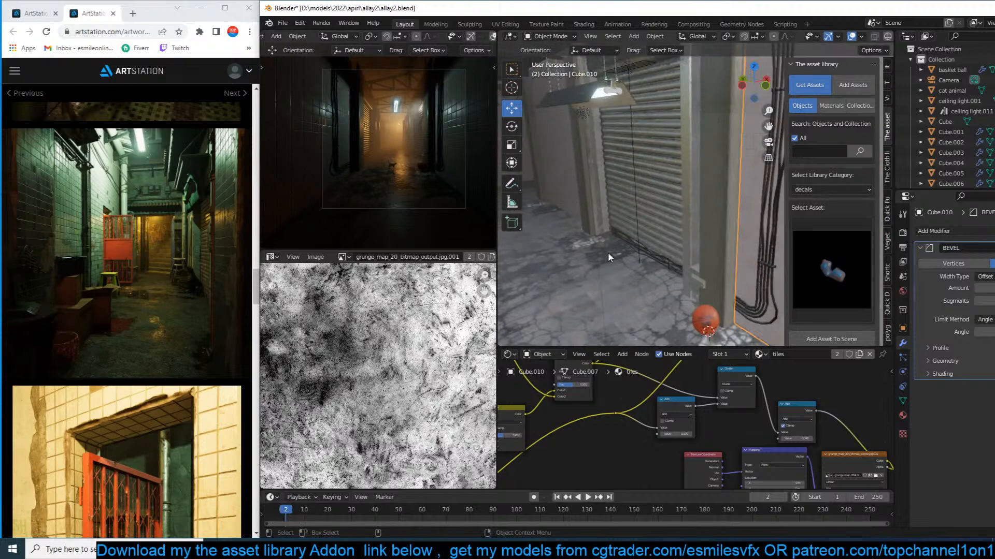
click(707, 322)
key(KP_Decimal)
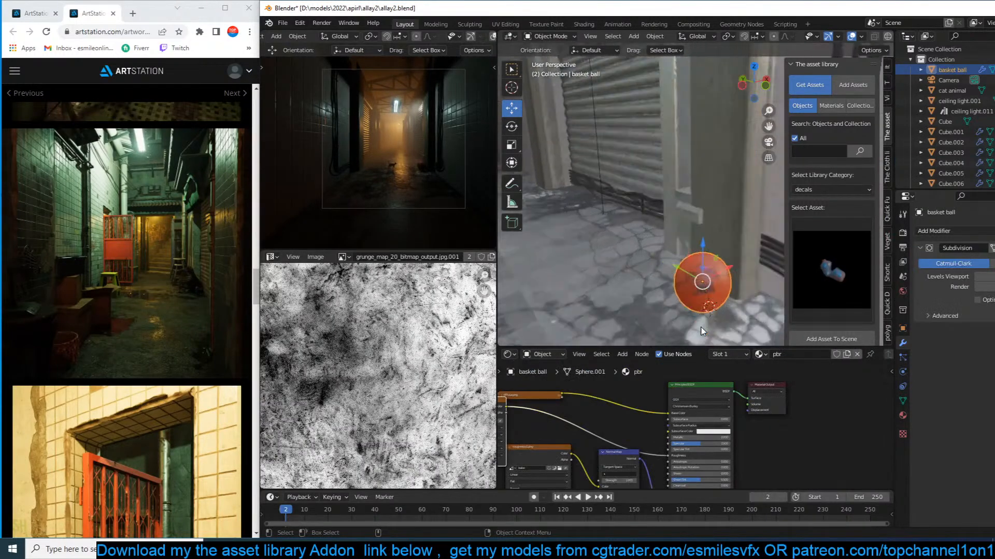
Save the scene as a new incremental version named allay3.blend.
key(ctrl+s)
key(ctrl+shift+s)
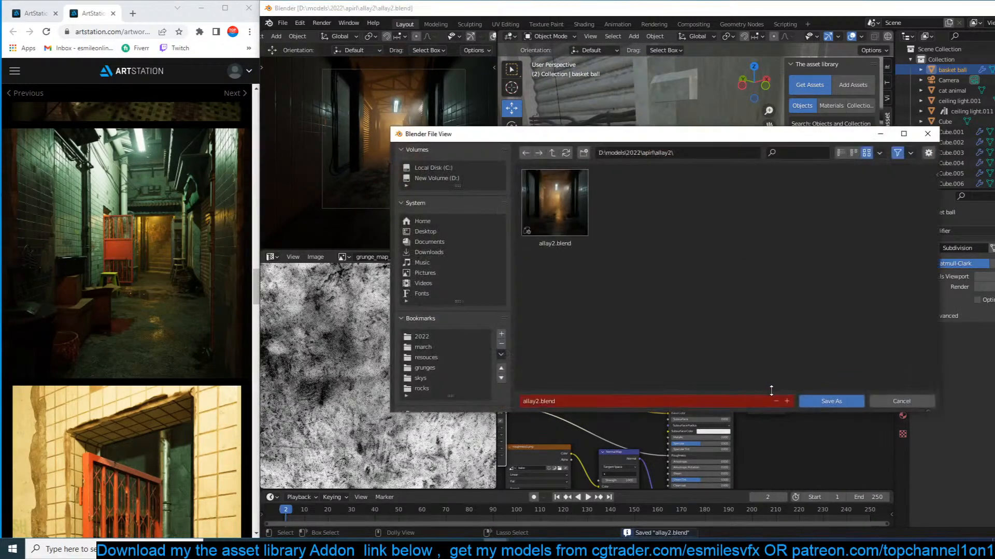
click(786, 401)
click(819, 403)
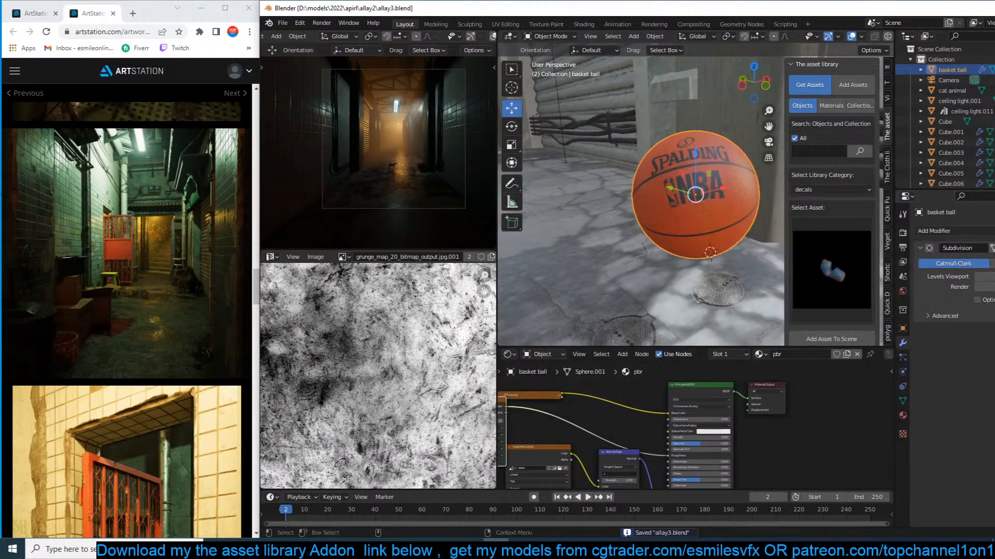
Fit the Blender window into the free screen area beside the browser, select the road and save the file.
mouse_move(994, 203)
mouse_down()
mouse_move(955, 203)
mouse_move(990, 202)
mouse_up()
click(683, 254)
key(ctrl+s)
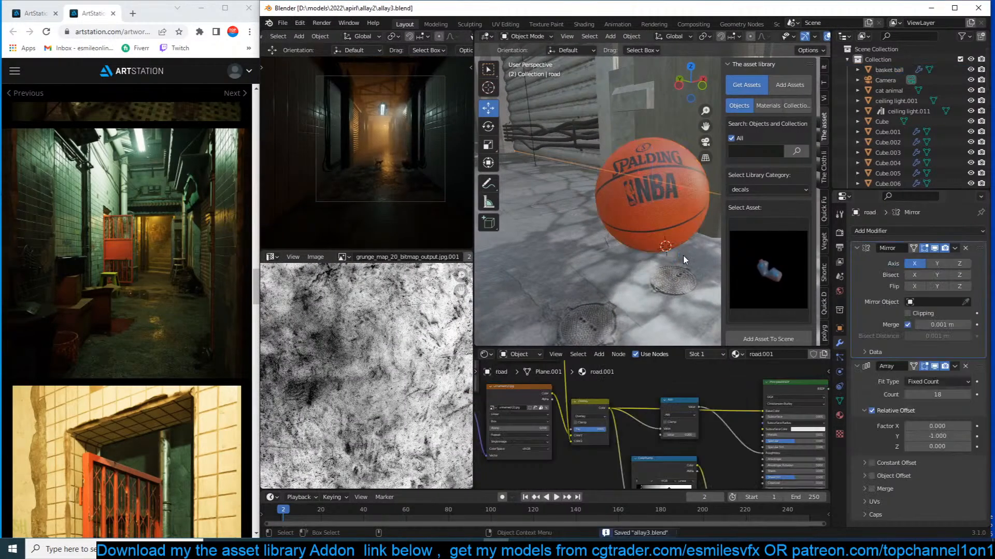
Download the ArtStation alley photo with the red gate, load it into Blender's image editor and maximize the Blender window.
right_click(103, 246)
click(173, 261)
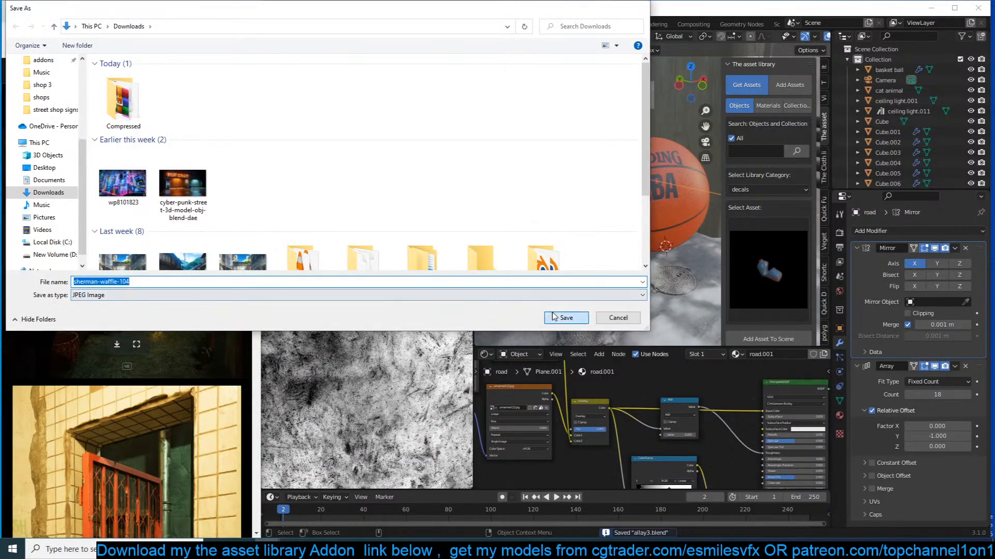
click(554, 317)
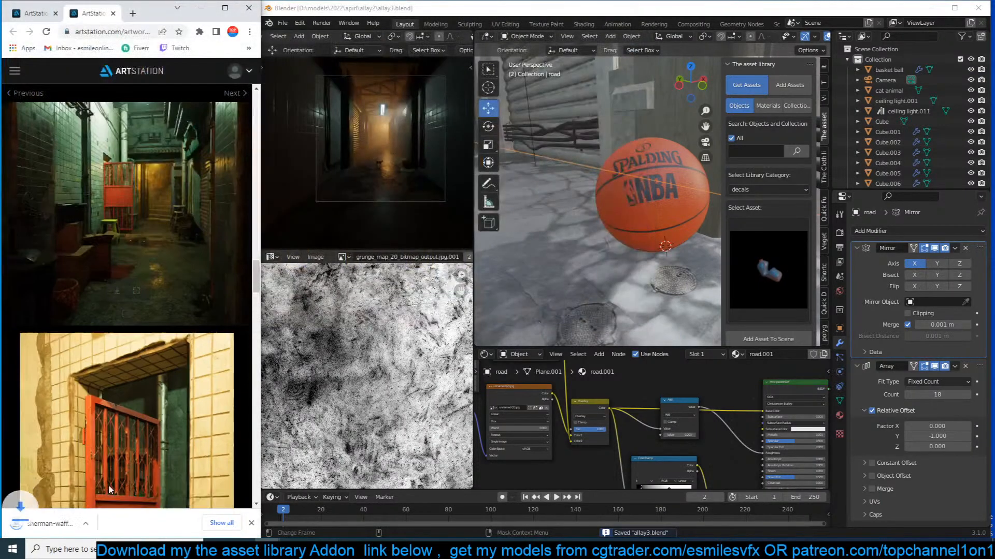
drag(67, 525, 316, 415)
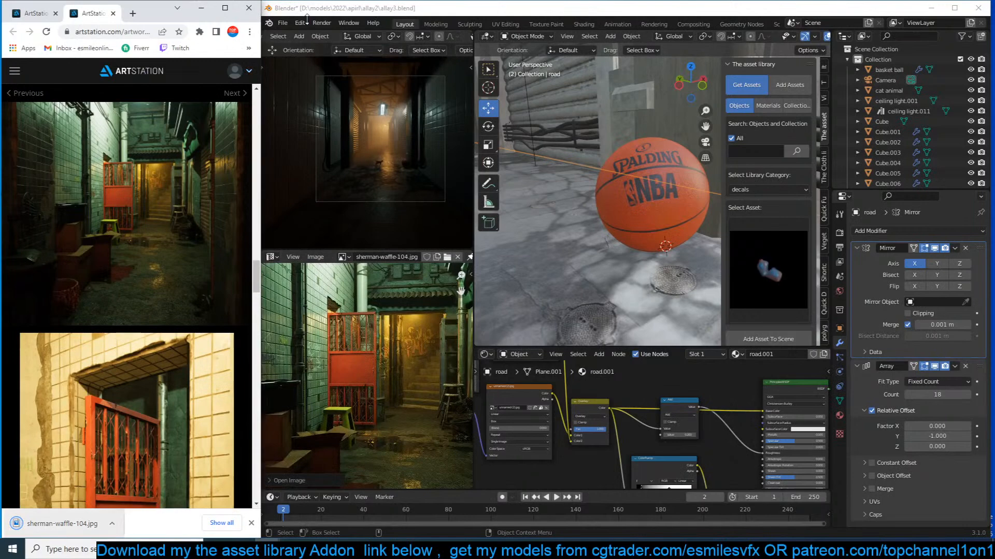
drag(511, 9, 512, 20)
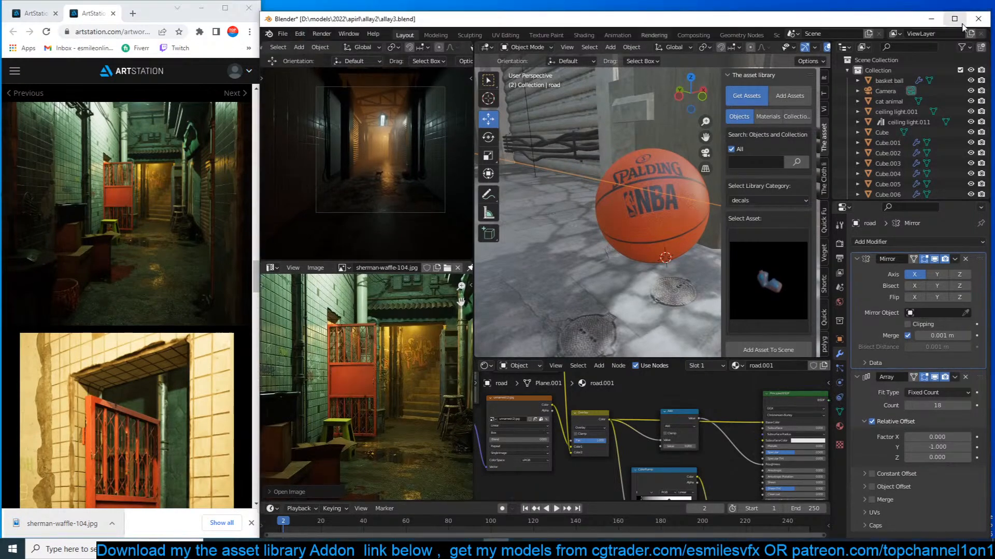
click(954, 18)
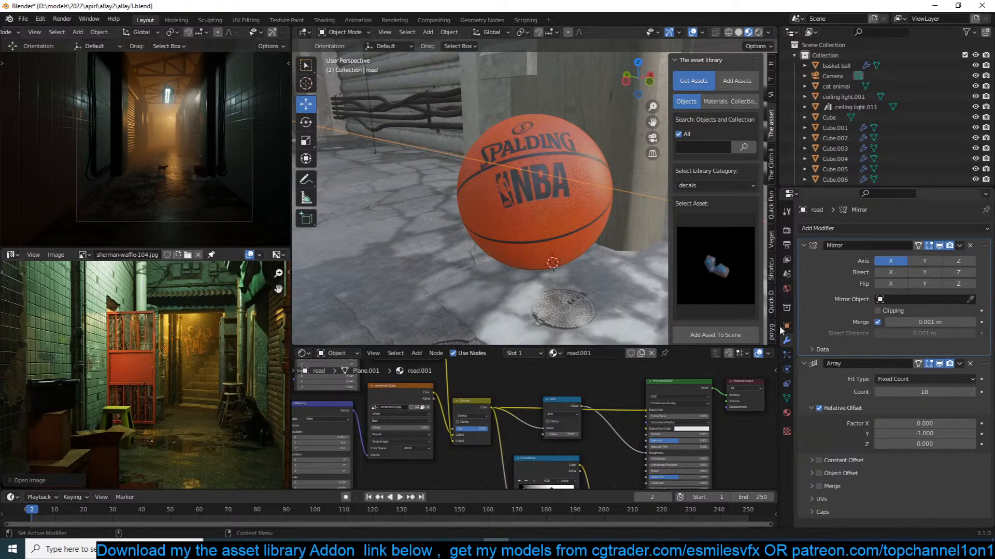
Save the file, place the 3D cursor on the floor beside the basketball and add the metal water bottle there.
click(536, 253)
key(ctrl+s)
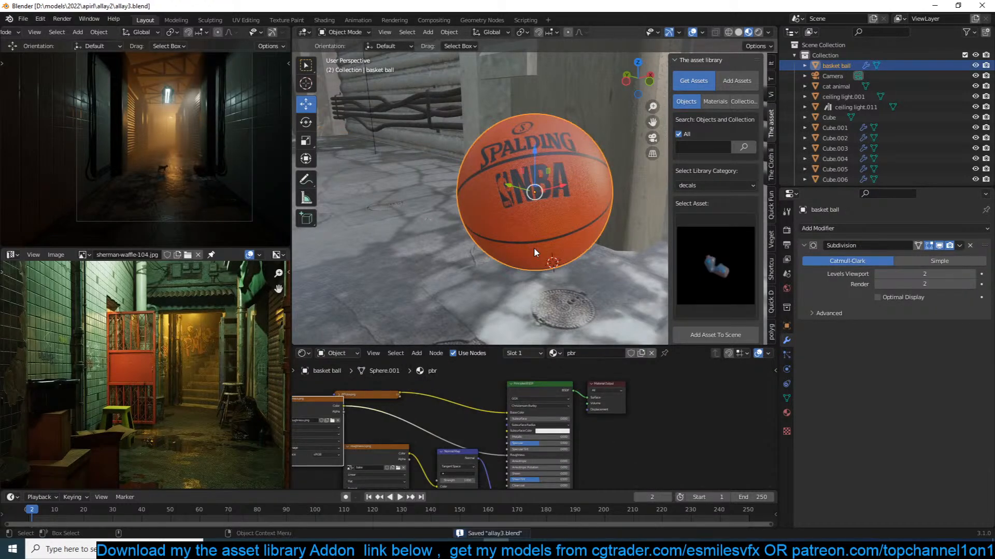
middle_drag(535, 249, 653, 272)
scroll(516, 262, down, 4)
key(ctrl+s)
key(alt+a)
shift+right_click(531, 249)
click(735, 281)
click(734, 279)
click(715, 334)
Move the metal bottle along Z so that it rests on the floor next to the basketball.
middle_drag(569, 225, 581, 213)
key(g)
key(z)
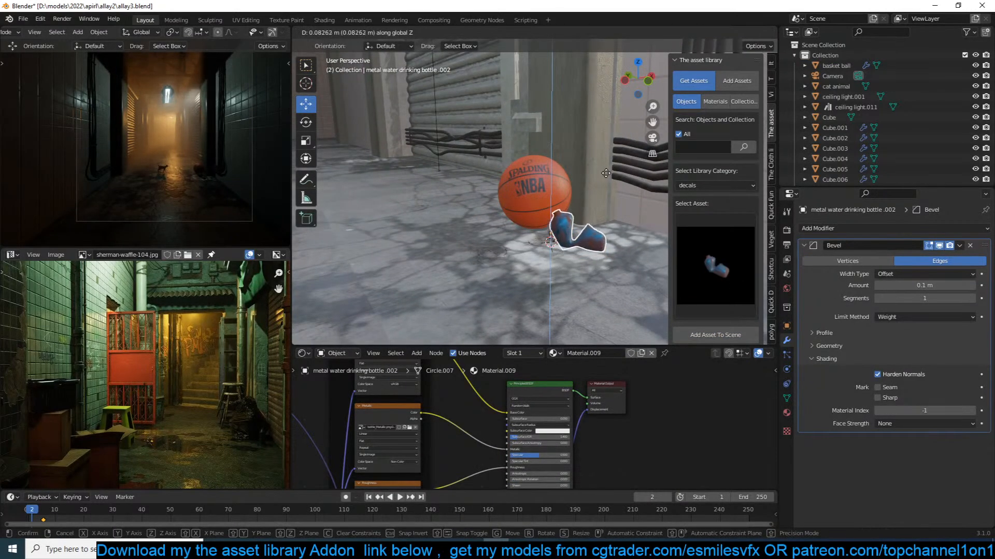
click(598, 240)
click(596, 244)
click(596, 242)
Choose the store display fridge from the decals category and add it at a 3D cursor placed near the tiled wall.
click(736, 249)
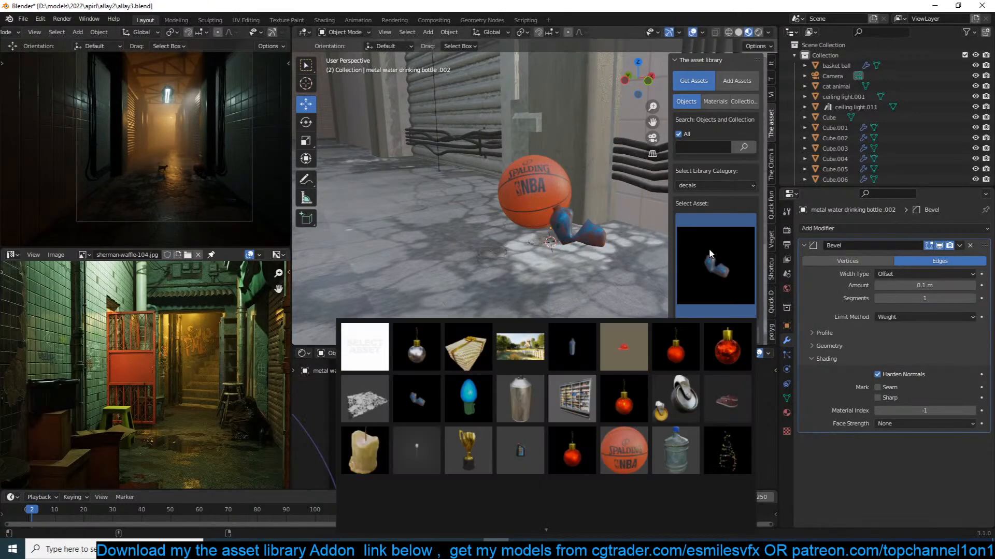
click(555, 411)
scroll(570, 248, down, 3)
middle_drag(570, 259, 501, 283)
scroll(601, 277, down, 2)
shift+right_click(601, 272)
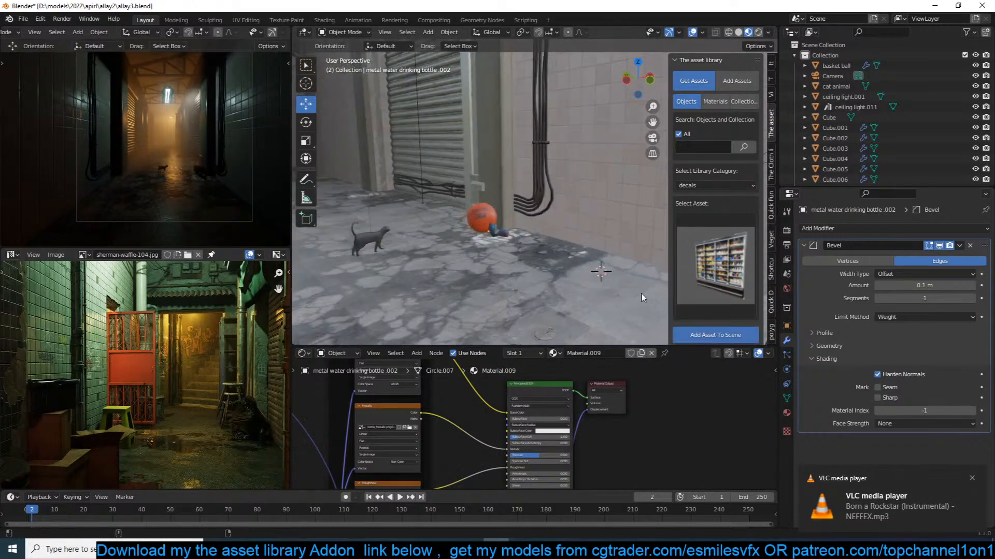
click(679, 334)
Rotate the fridge 90° about Z and raise it along Z above the floor.
text(rz90)
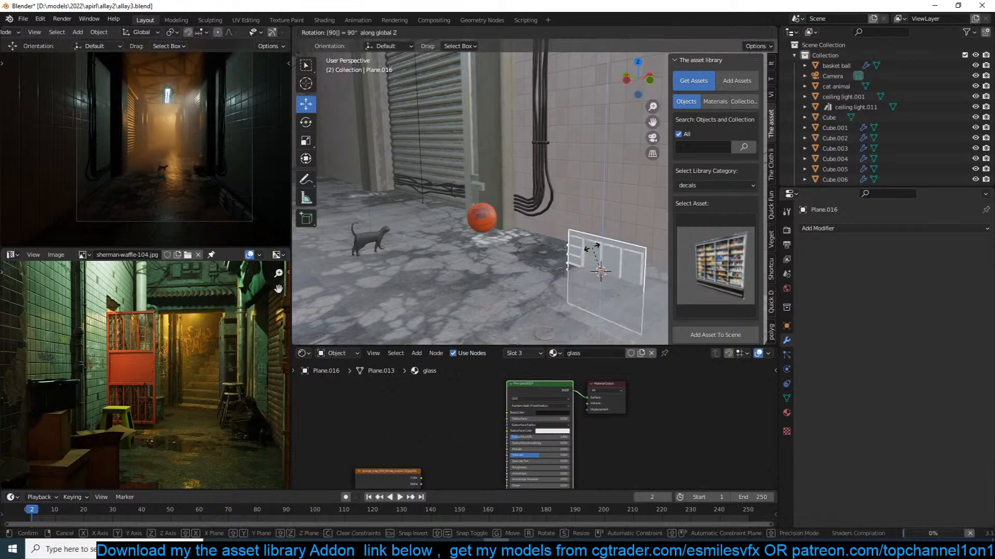
key(Return)
key(g)
key(z)
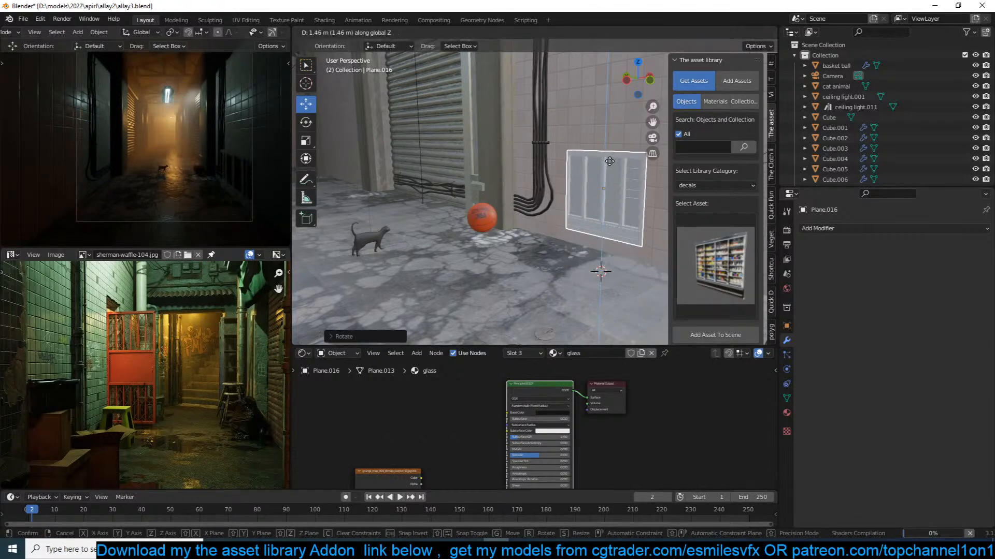
key(Return)
Scale up the fridge and adjust its height along Z.
scroll(609, 163, up, 3)
key(s)
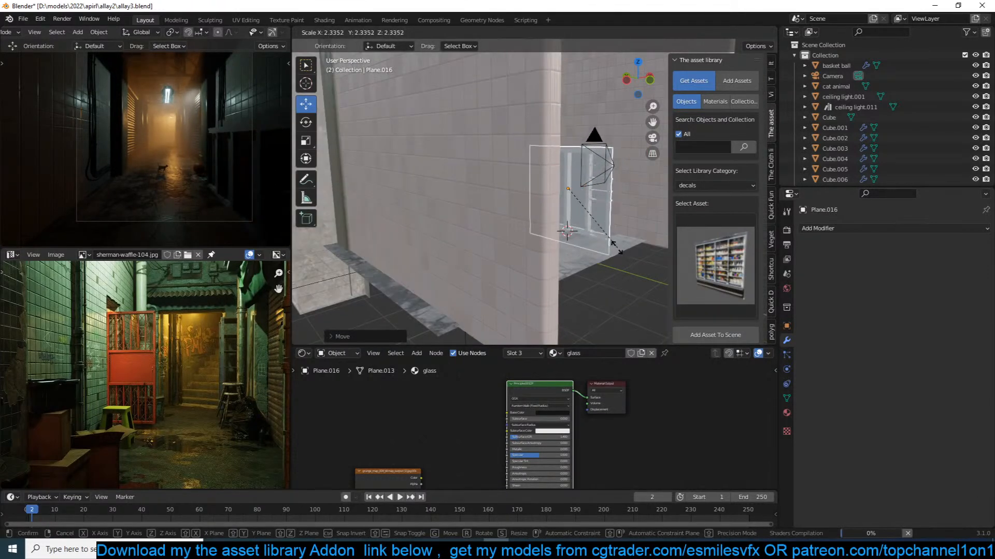
key(Return)
key(g)
key(z)
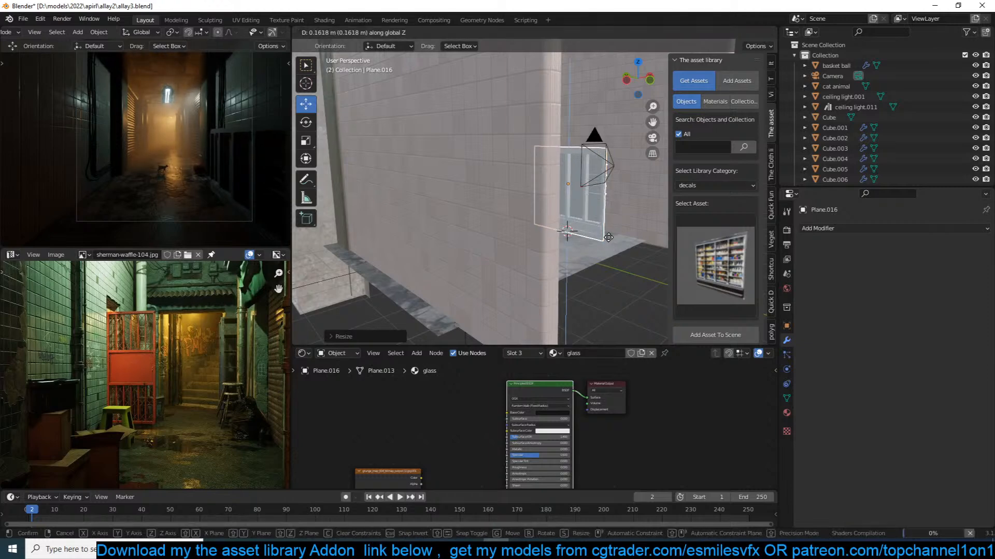
key(Return)
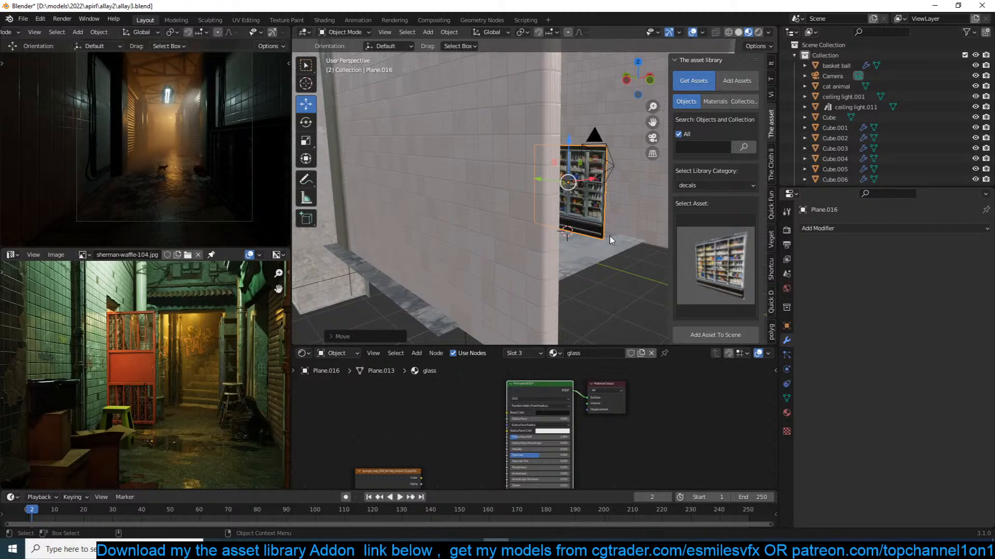
Place a linked duplicate of the fridge farther down the alley in top view and delete the original.
key(KP_7)
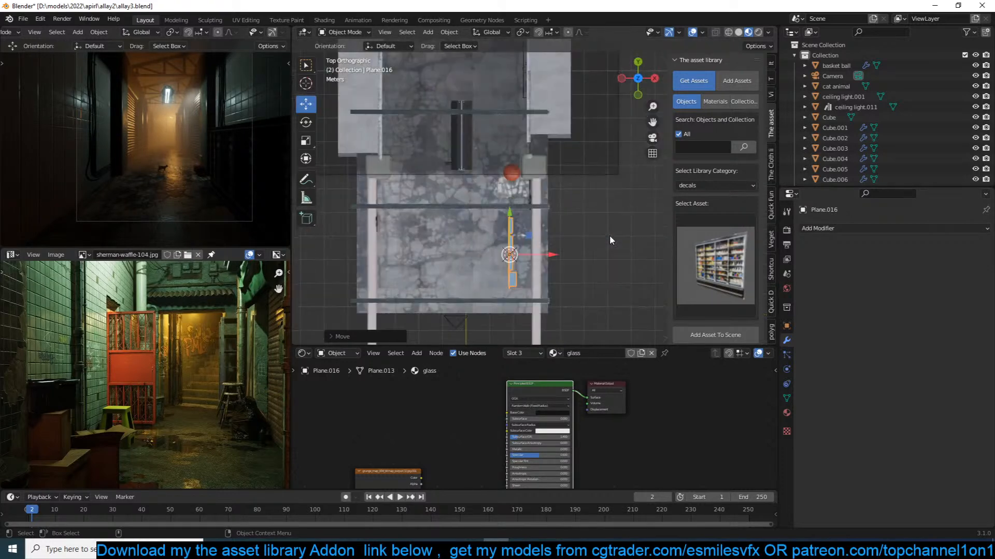
scroll(609, 234, down, 1)
shift+middle_drag(555, 237, 560, 276)
key(alt+d)
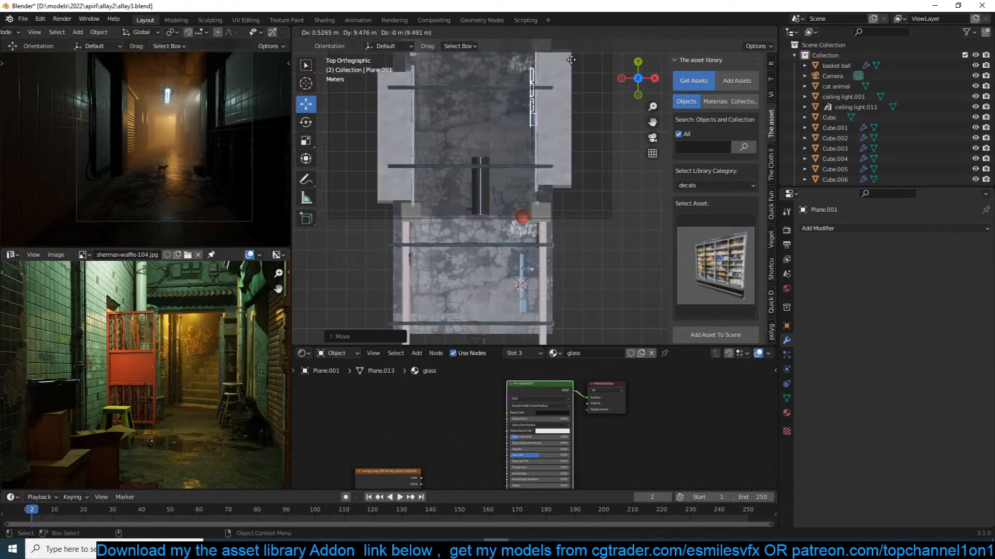
click(571, 102)
click(524, 279)
key(x)
click(524, 281)
Move the remaining fridge against the opposite tiled wall beyond the shutters and rotate it 180°.
click(524, 120)
shift+middle_drag(527, 146, 543, 275)
key(g)
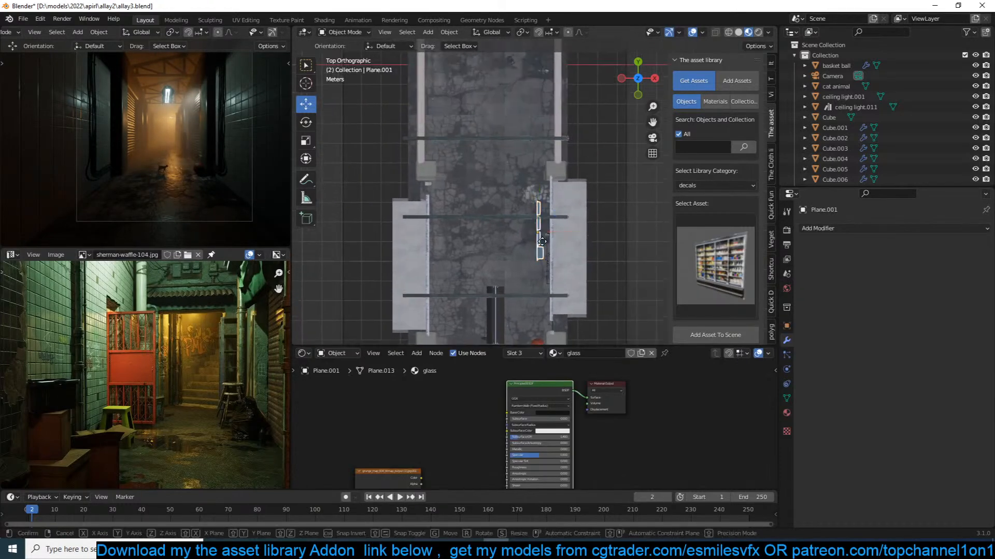
click(450, 117)
key(r)
right_click(552, 79)
text(r180)
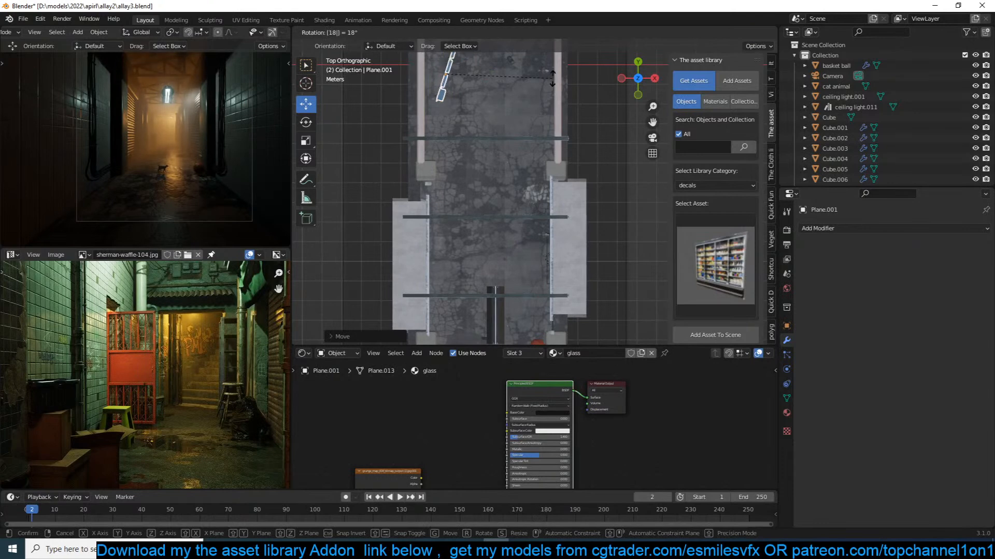
click(553, 83)
shift+middle_drag(528, 74, 548, 192)
key(g)
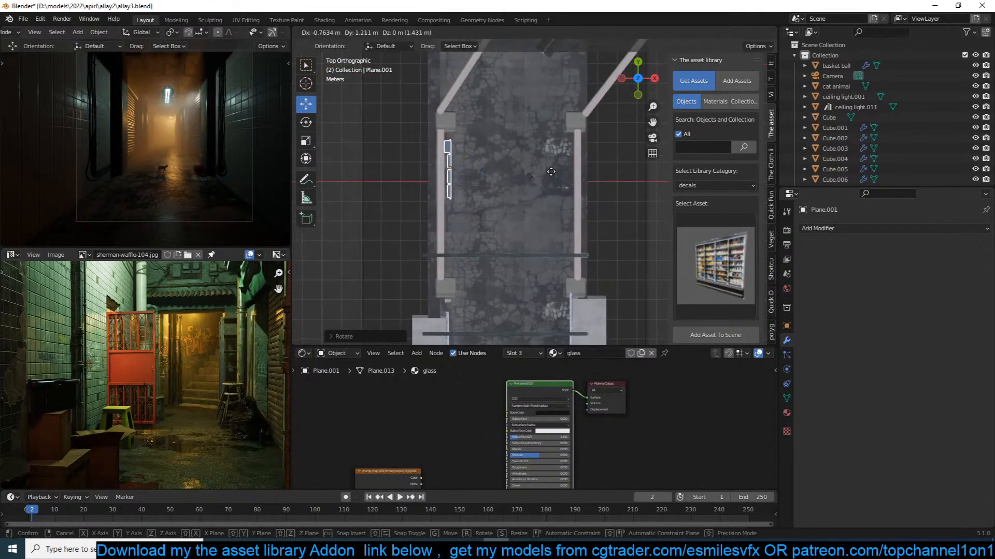
click(549, 166)
Adjust the fridge's scale and height along Z so it stands on the floor against the tiled wall.
key(KP_Decimal)
middle_drag(549, 167, 518, 123)
key(s)
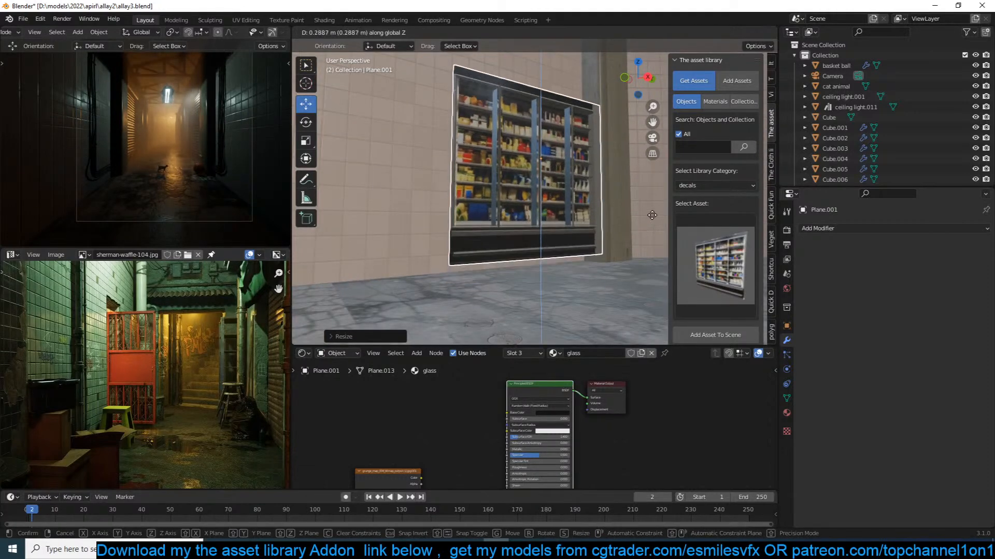
click(635, 229)
key(s)
click(617, 259)
mouse_move(617, 259)
middle_down()
mouse_move(639, 231)
mouse_move(646, 244)
mouse_move(631, 257)
middle_up()
key(Tab)
middle_drag(449, 215, 579, 257)
key(Tab)
scroll(532, 213, down, 4)
key(alt+a)
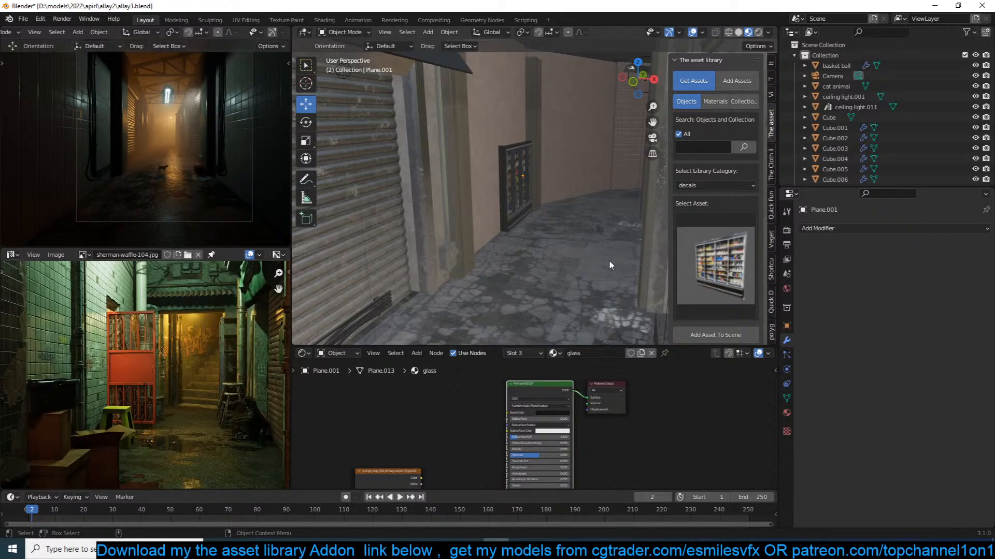
Frame the view on the basketball and choose the black garbage bag from the decals category.
scroll(627, 254, down, 4)
middle_drag(627, 254, 643, 275)
click(625, 319)
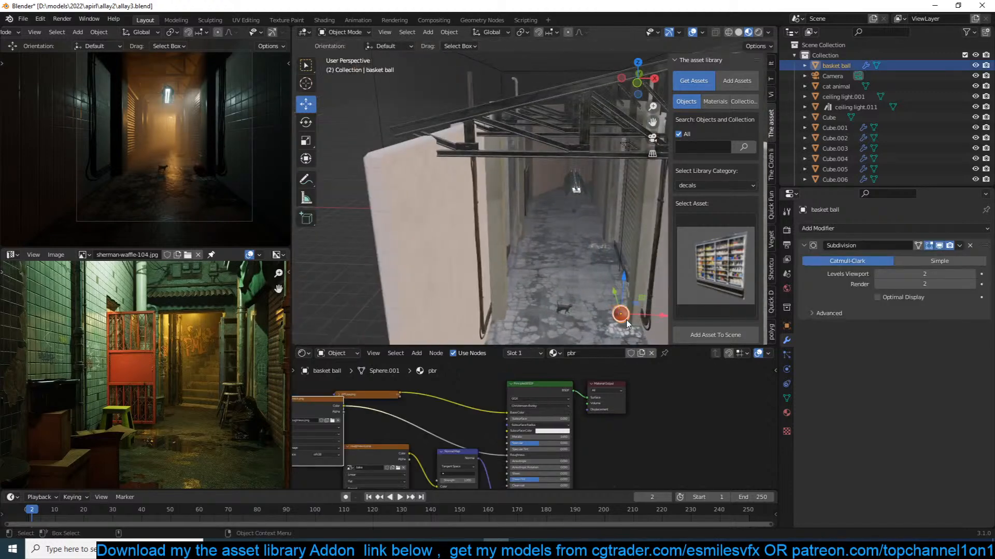
key(KP_Decimal)
middle_drag(571, 270, 631, 234)
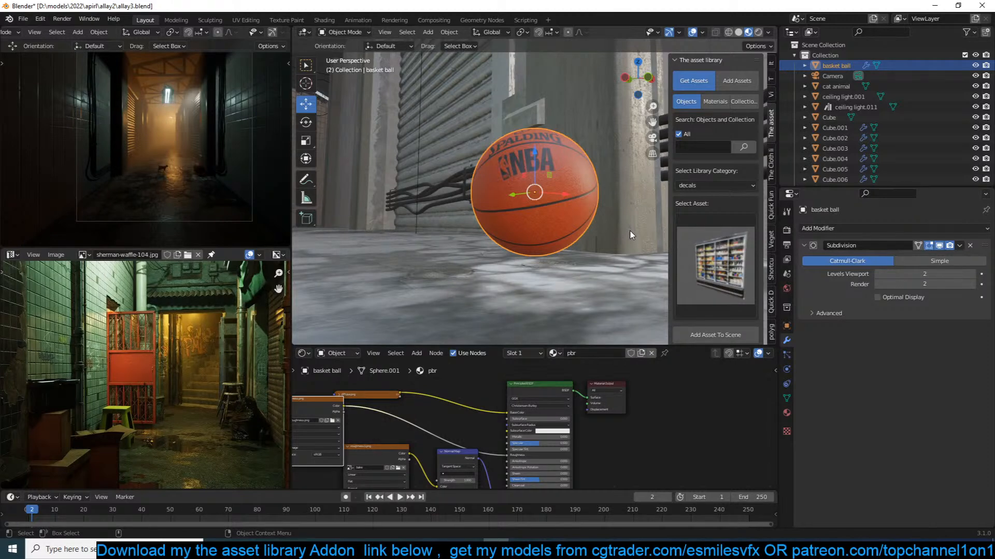
click(717, 245)
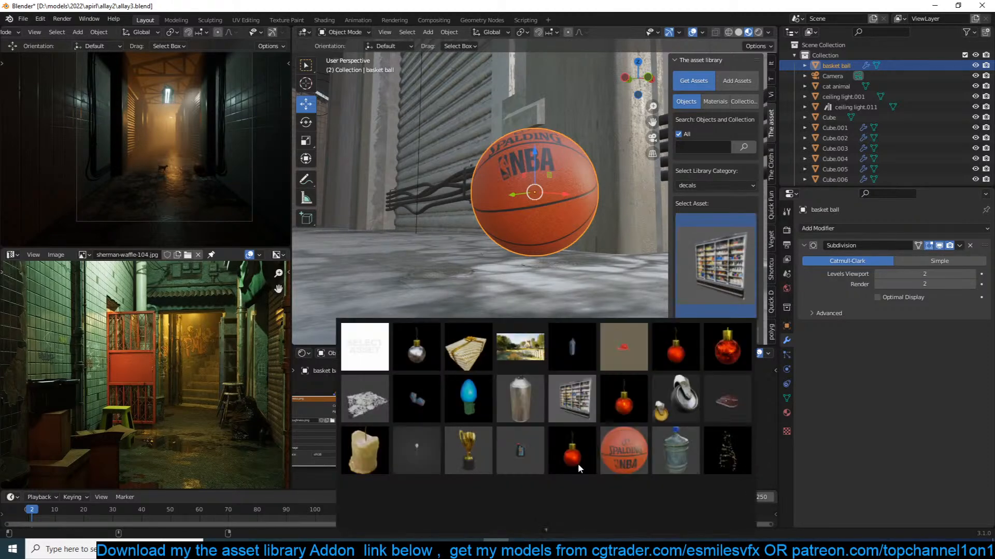
mouse_move(549, 532)
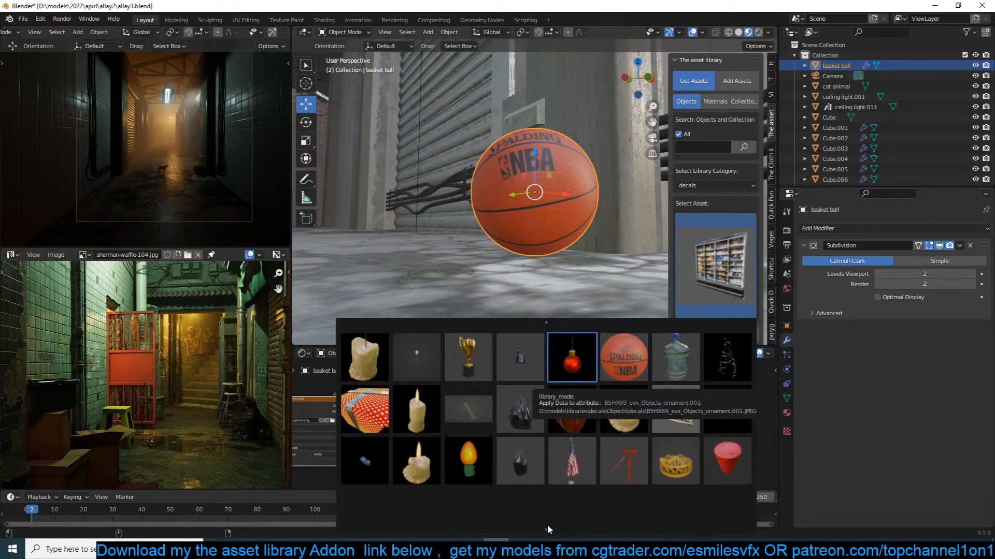
click(529, 421)
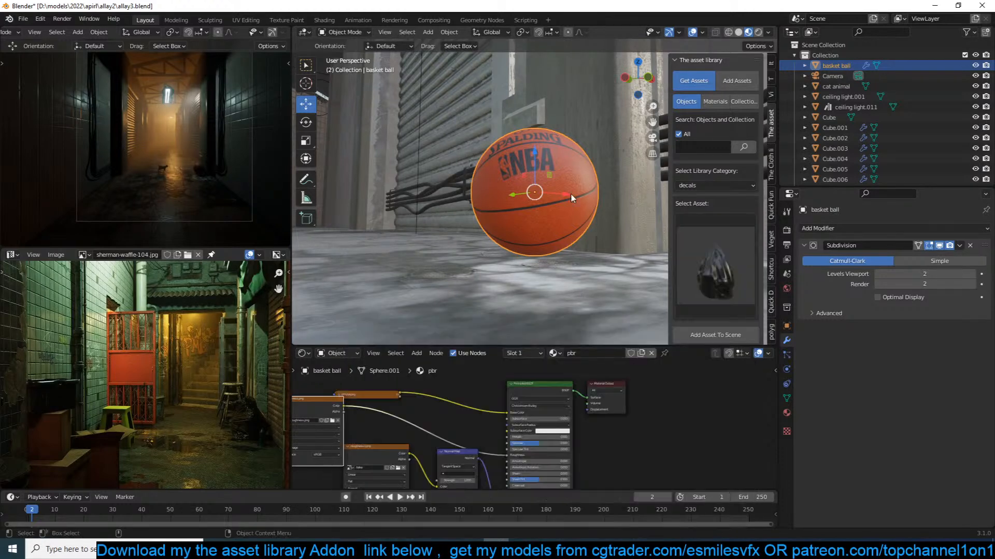
Add the black garbage bag to the scene on the floor beside the basketball and scale it down to roughly the ball's size.
scroll(573, 205, down, 2)
middle_drag(569, 196, 557, 220)
middle_drag(503, 162, 498, 214)
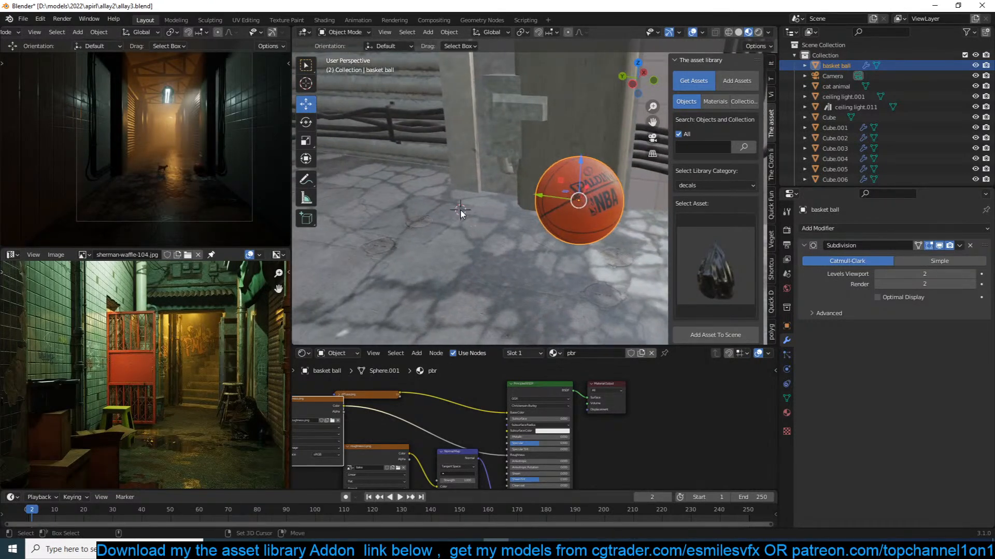
click(714, 335)
key(s)
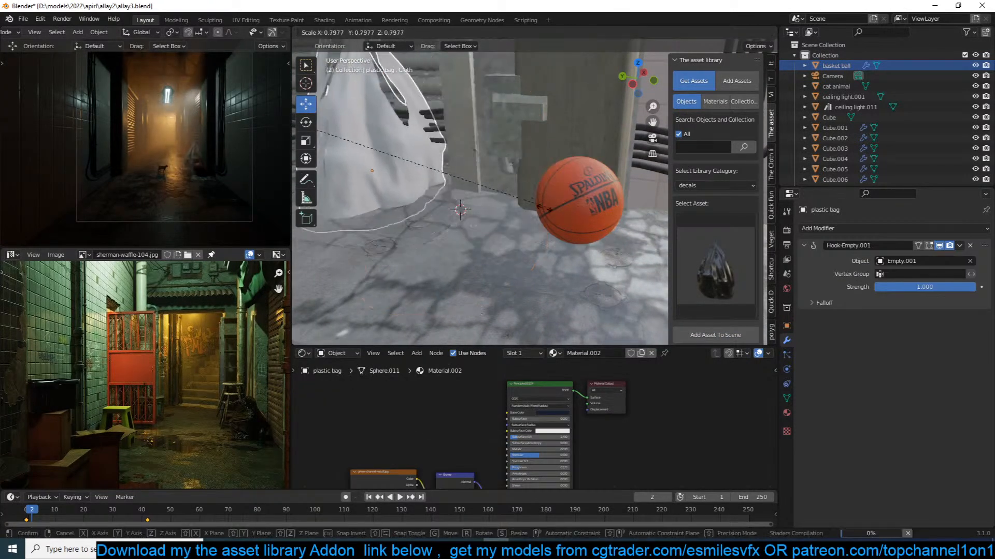
click(502, 237)
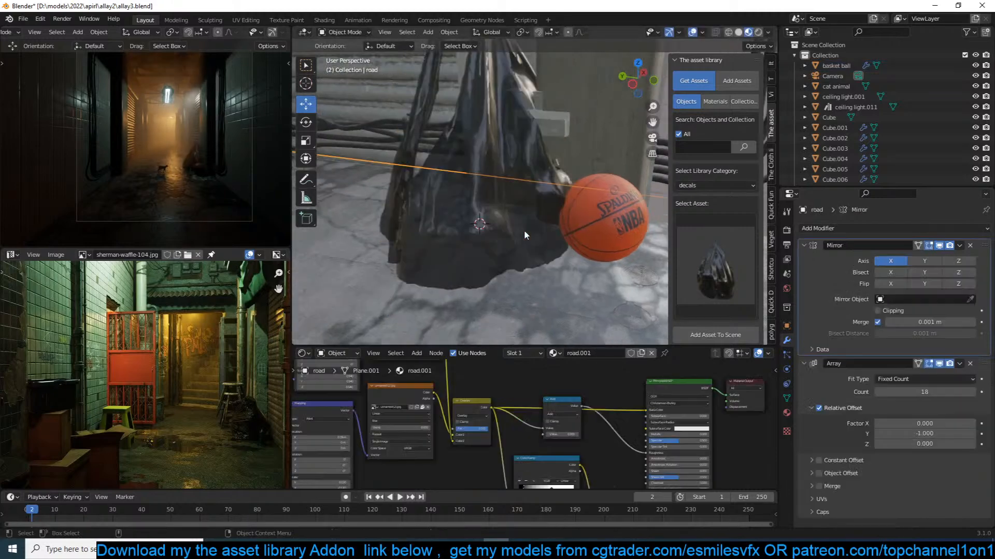
key(s)
click(527, 216)
middle_drag(527, 216, 491, 218)
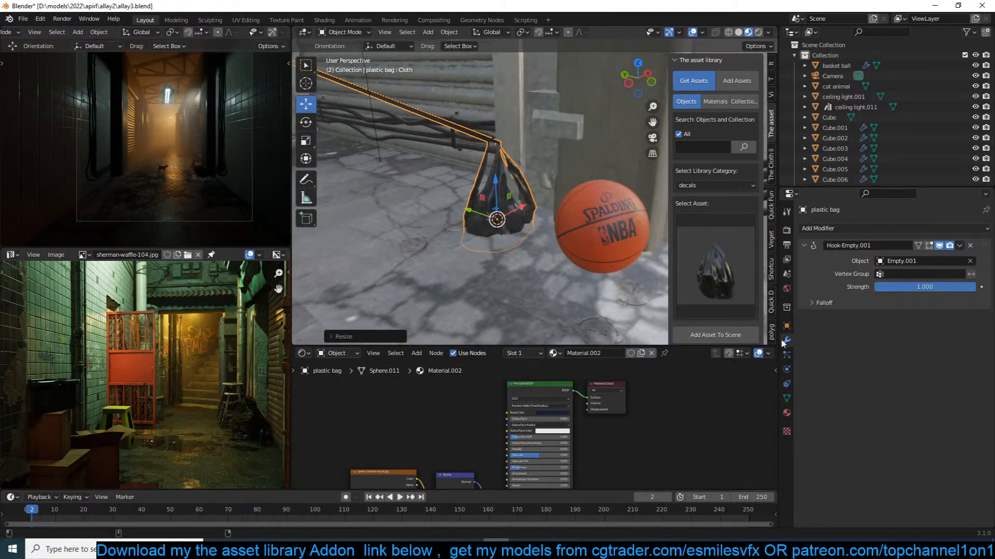
Remove the Hook-Empty.001 modifier from the plastic bag, raise the bag along Z, and inspect its material nodes.
click(971, 247)
key(g)
key(z)
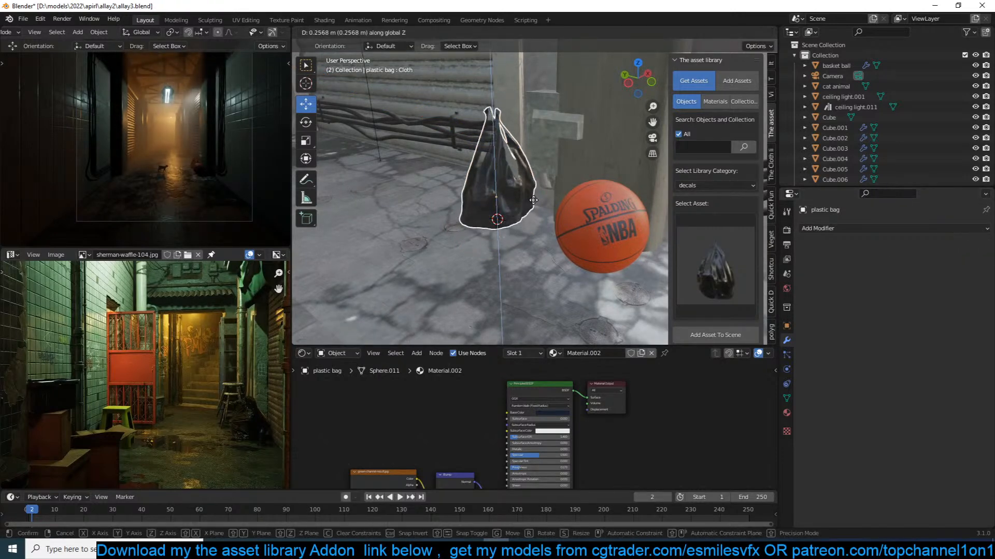
click(555, 244)
scroll(610, 460, up, 2)
middle_drag(610, 460, 663, 369)
drag(628, 453, 623, 454)
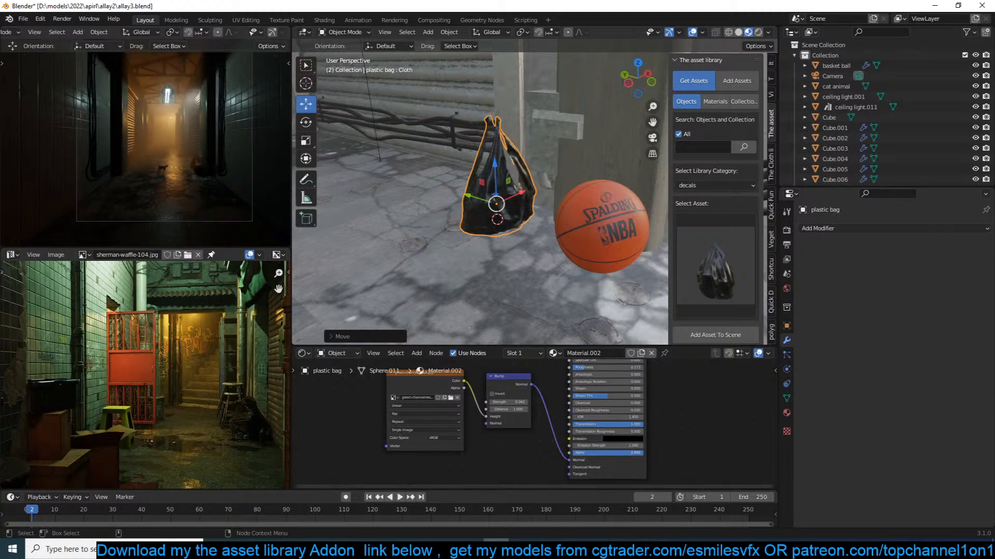
Move the plastic bag right next to the basketball and adjust its height along Z.
middle_drag(544, 262, 550, 210)
key(g)
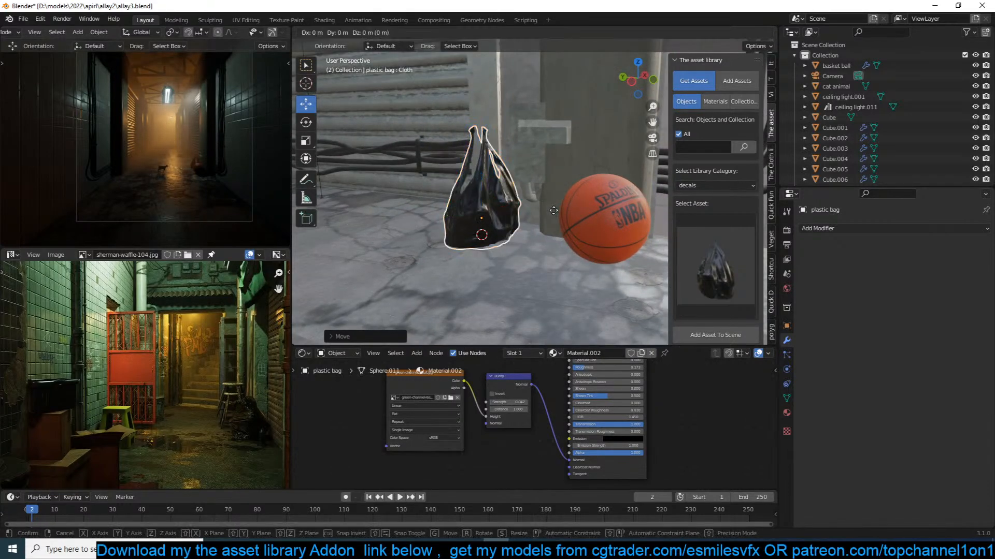
key(z)
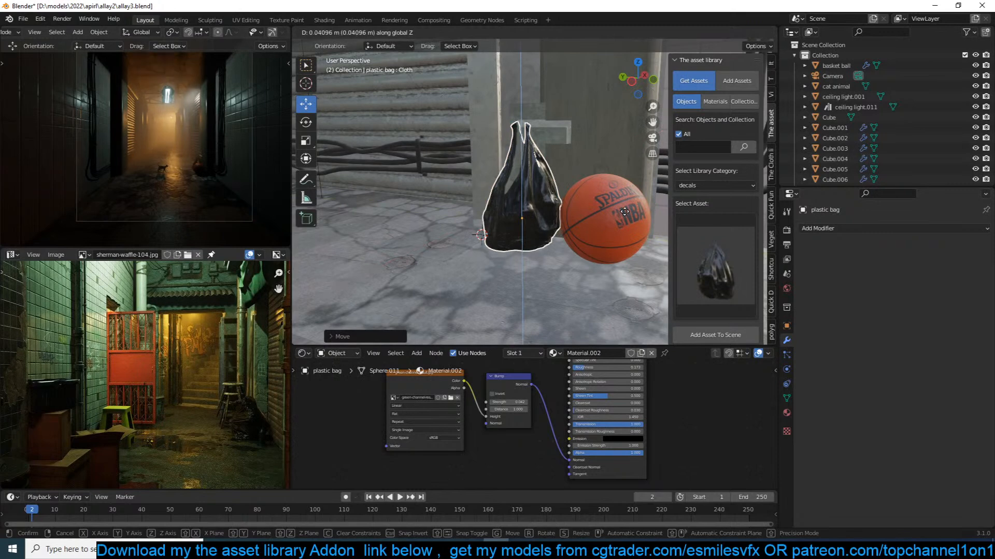
click(625, 211)
Save the file and add the short lit candle from the decals category on the floor beside the basketball, scaled to fit.
click(701, 237)
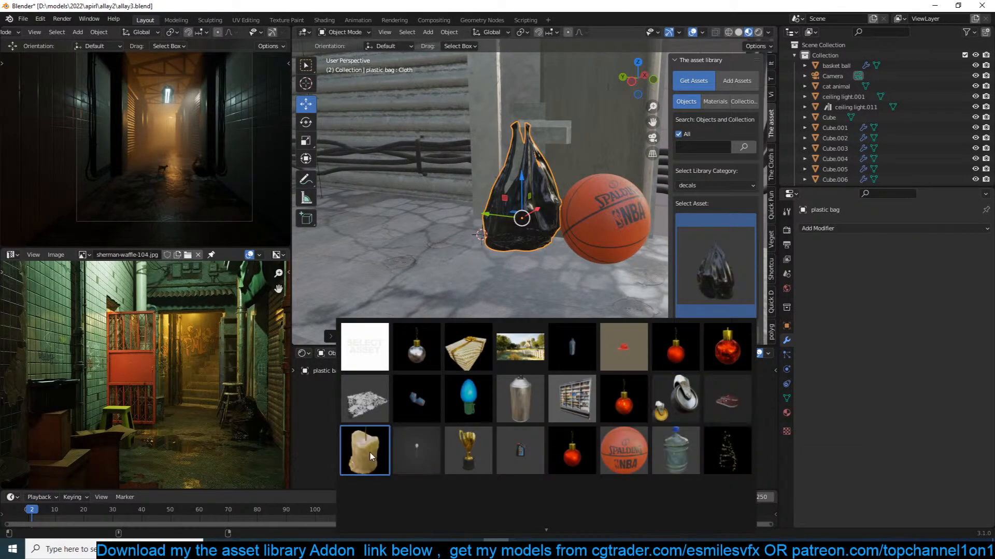
mouse_move(551, 530)
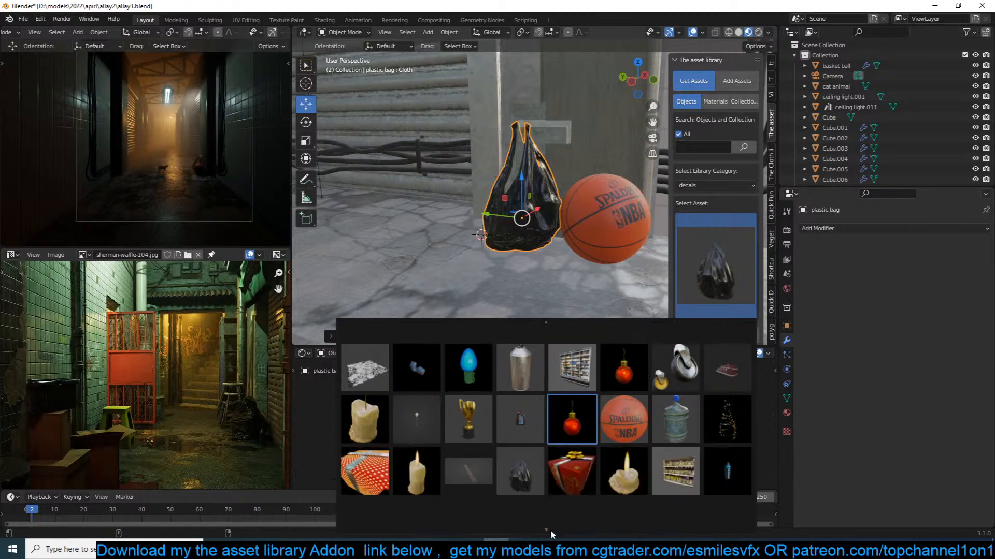
click(622, 441)
shift+middle_drag(656, 280, 538, 282)
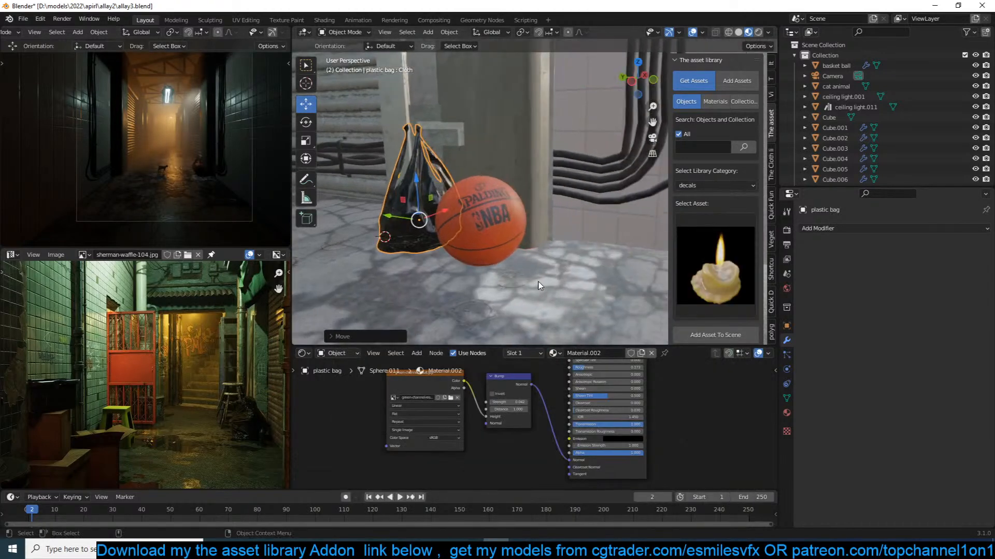
click(539, 285)
key(ctrl+s)
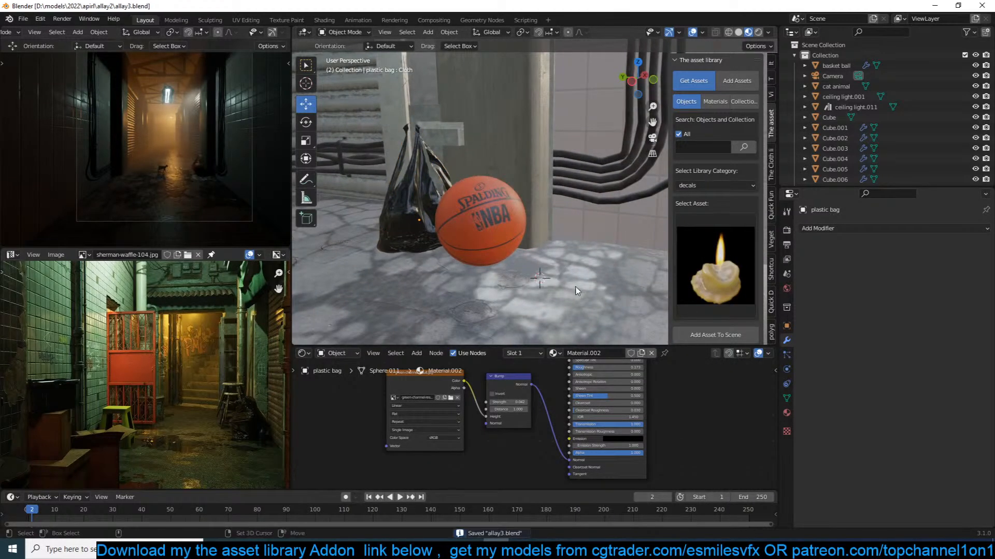
click(715, 335)
key(s)
click(665, 257)
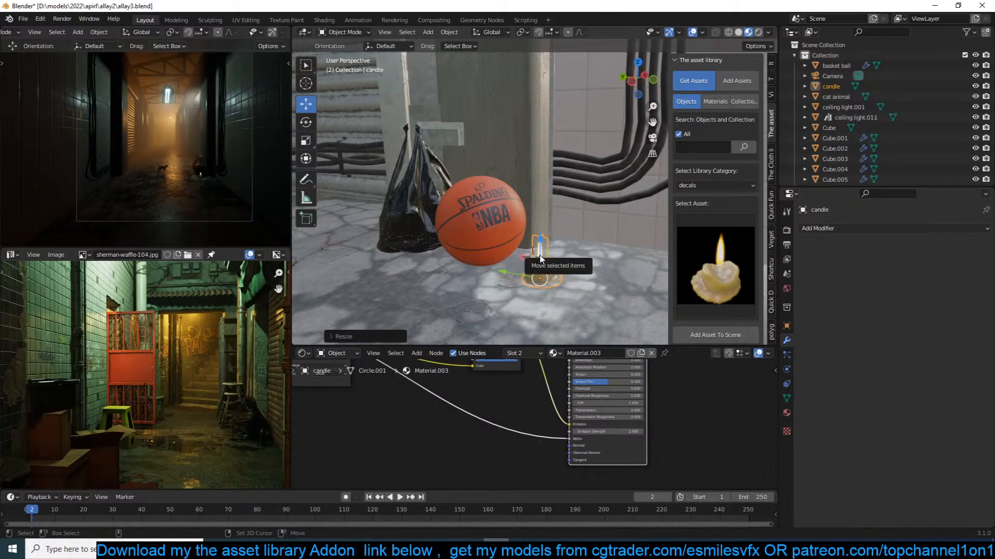
Add a point light at the candle's flame and raise it slightly along Z.
key(shift+a)
mouse_move(488, 384)
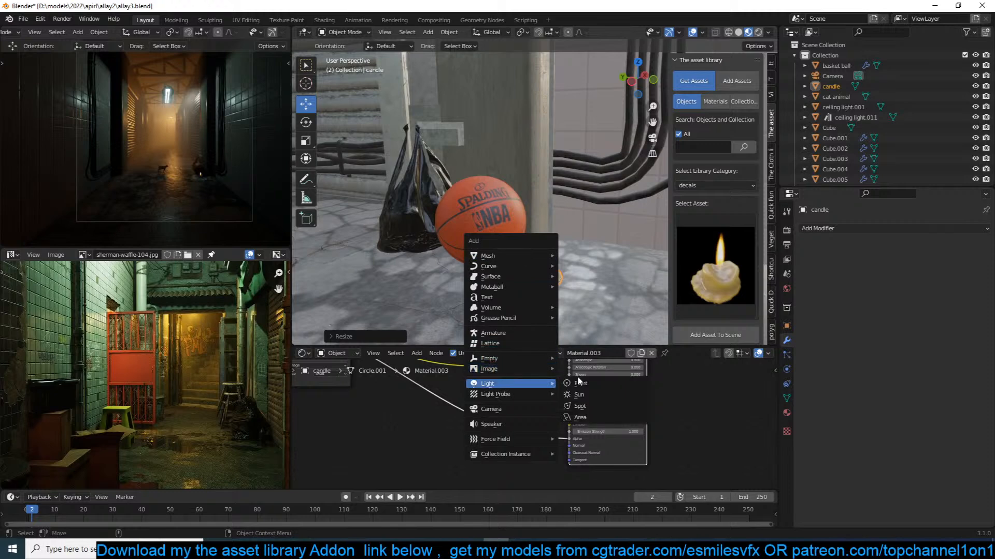
click(577, 382)
key(g)
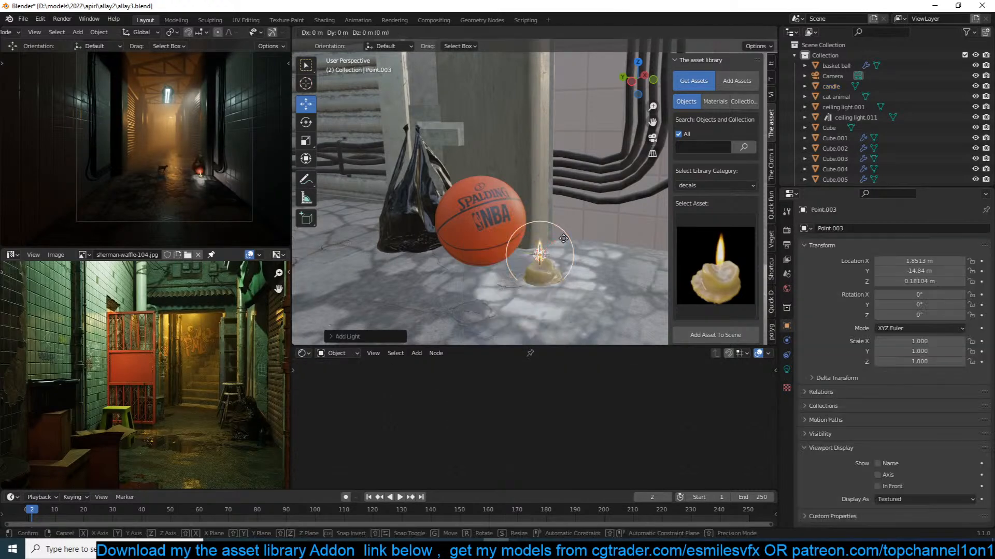
key(z)
click(570, 228)
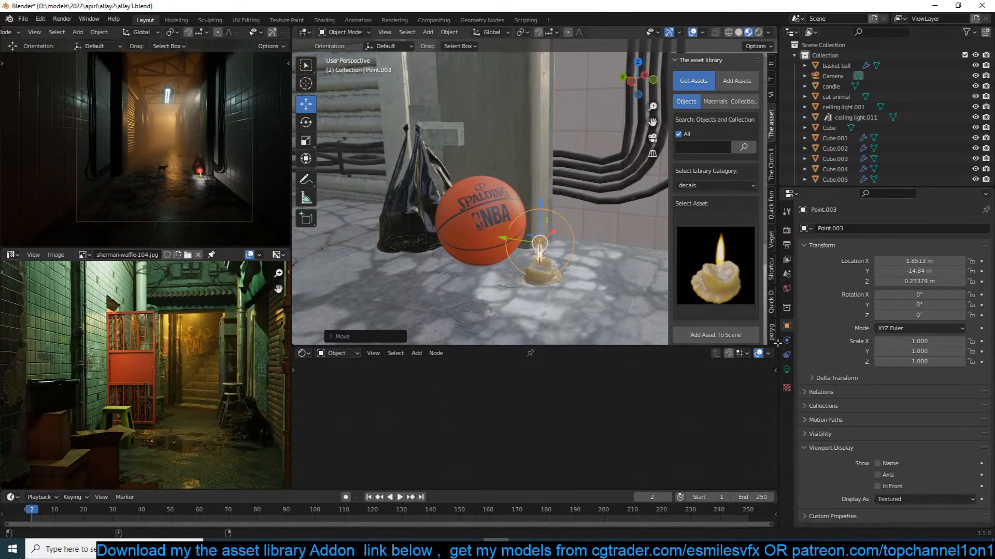
Set the candle point light's color to orange.
click(787, 370)
click(903, 288)
drag(914, 170, 907, 215)
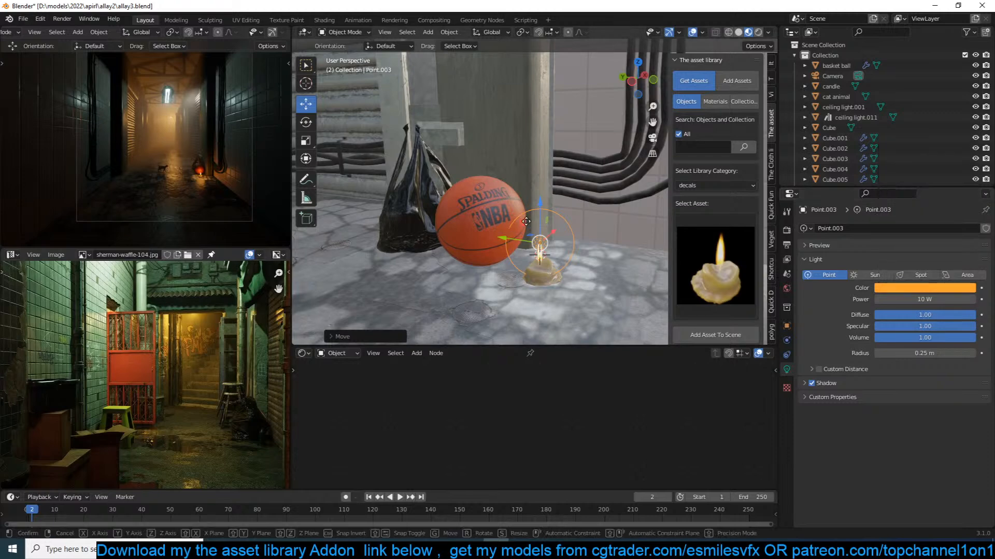
middle_drag(533, 233, 510, 227)
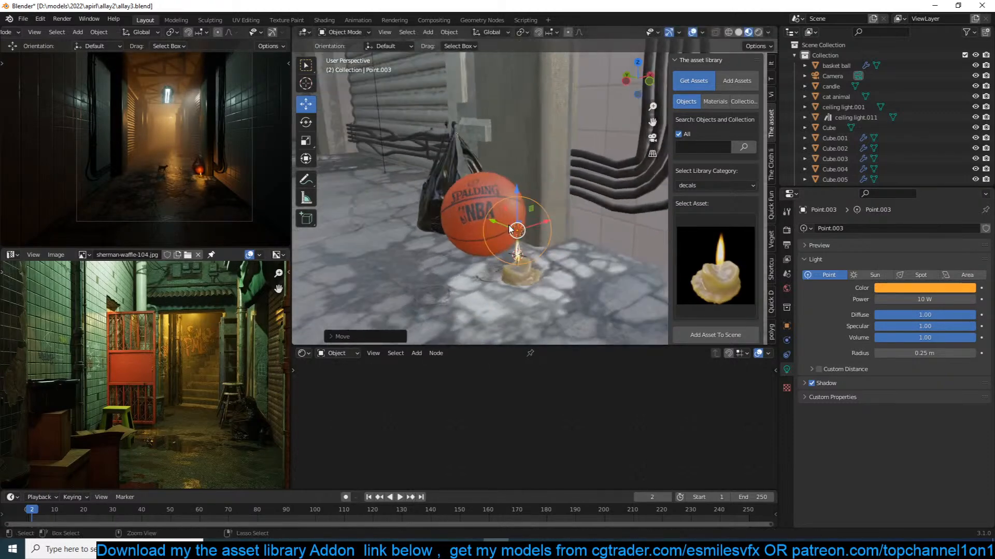
Save the file and add the unlit candle from the decals category on the floor beside the lit one.
key(ctrl+s)
click(715, 266)
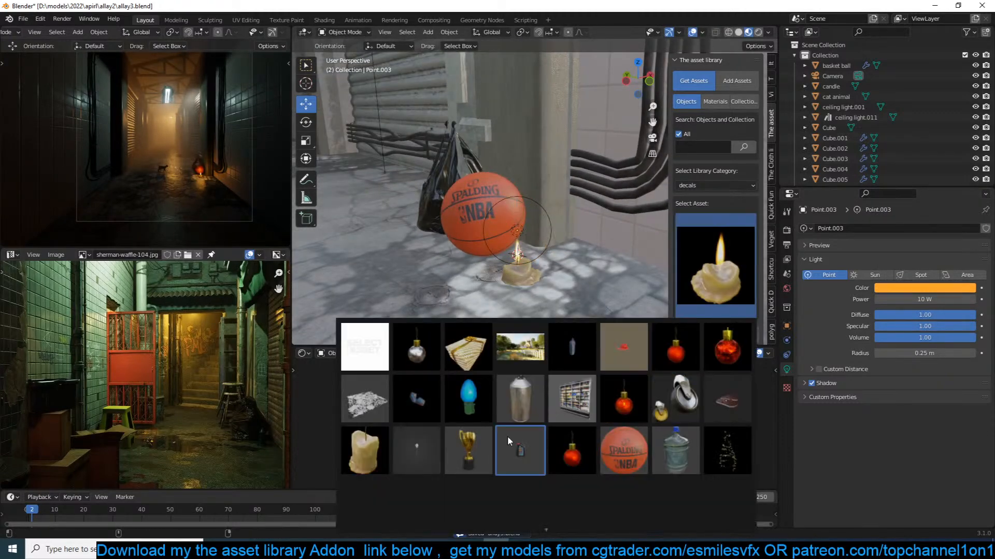
click(362, 453)
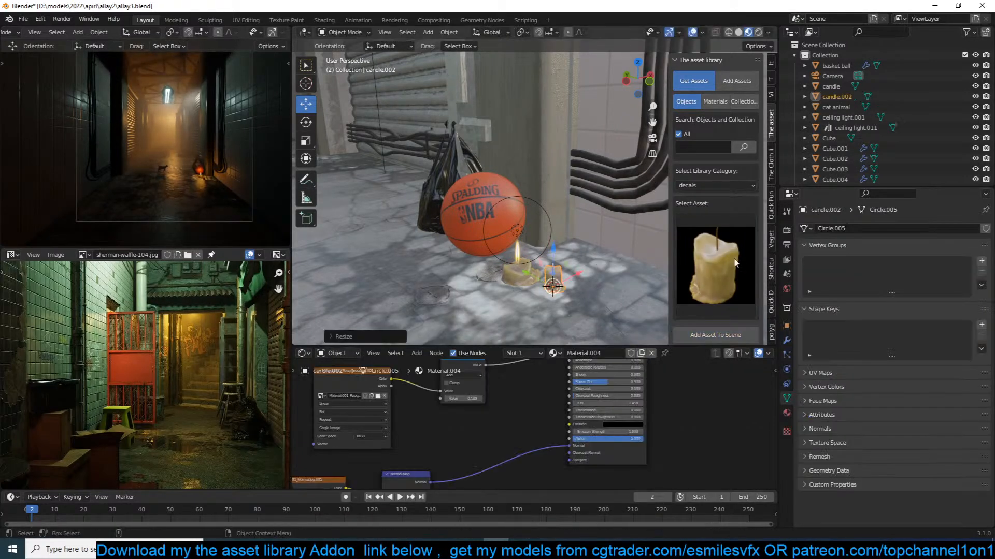
click(712, 290)
scroll(544, 518, down, 3)
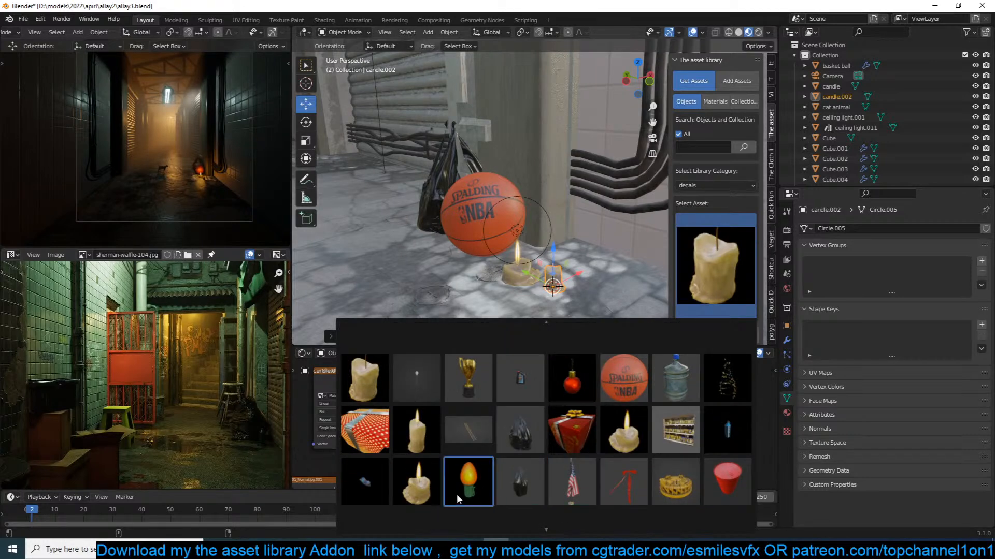
click(415, 498)
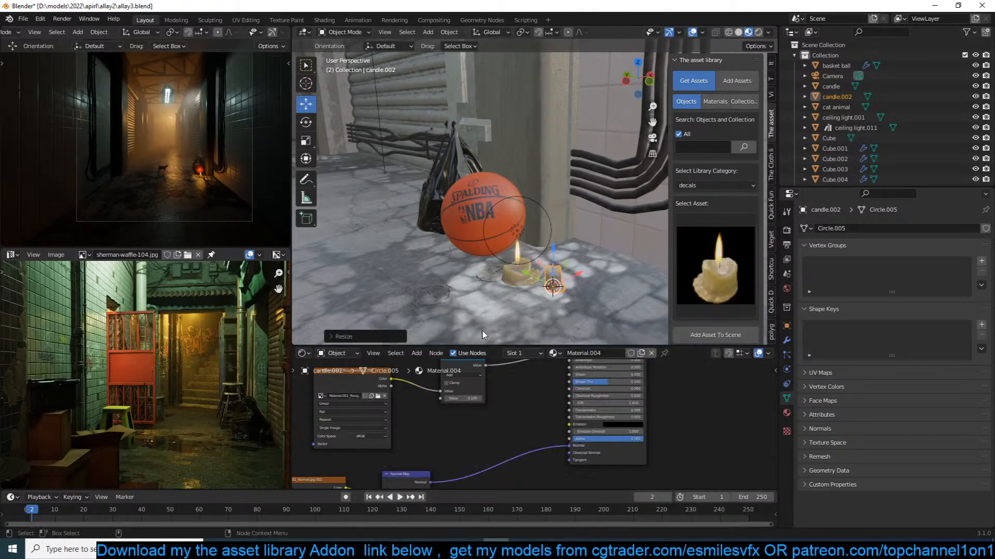
Add another short lit candle on the floor in front of the other two, scale it, and save the file.
click(725, 275)
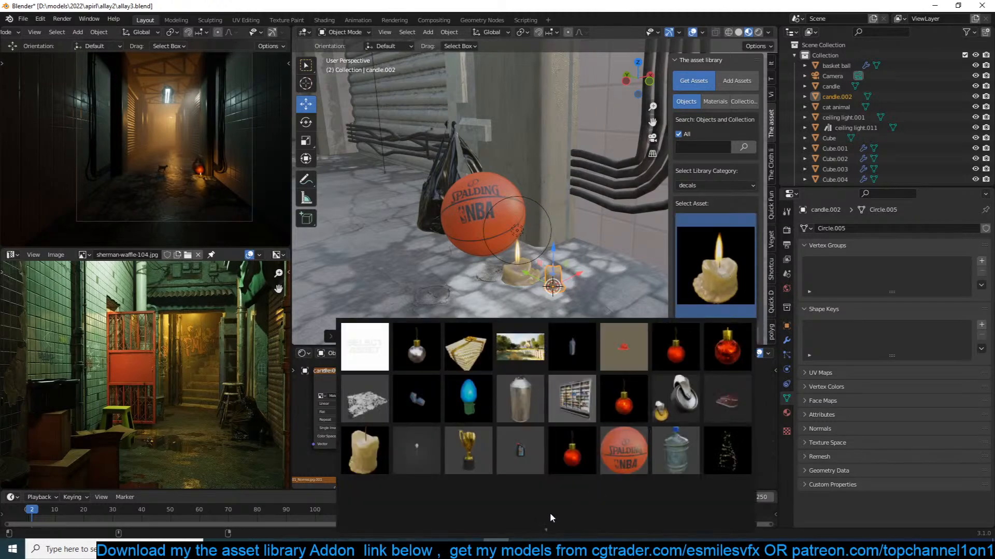
mouse_move(528, 530)
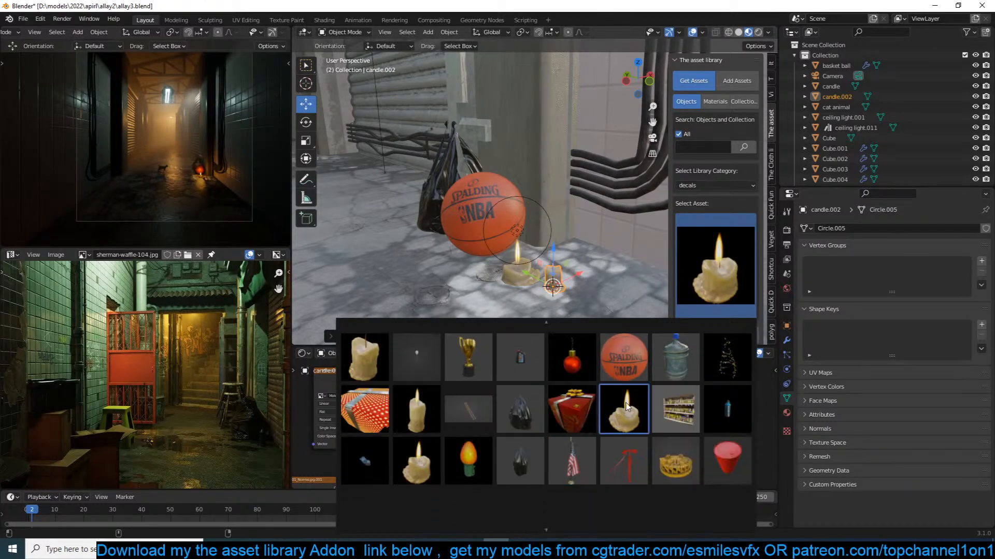
click(624, 409)
shift+right_click(526, 298)
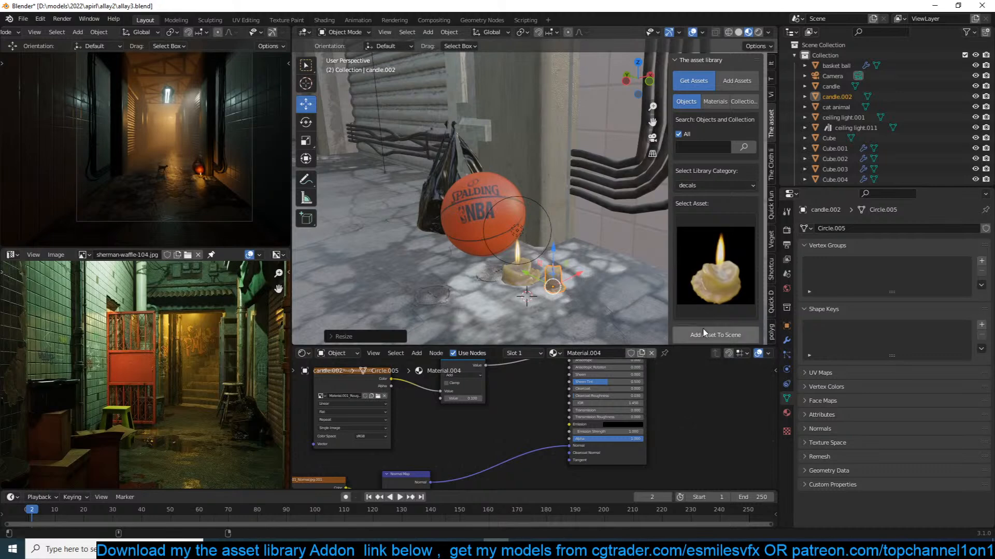
click(676, 328)
key(s)
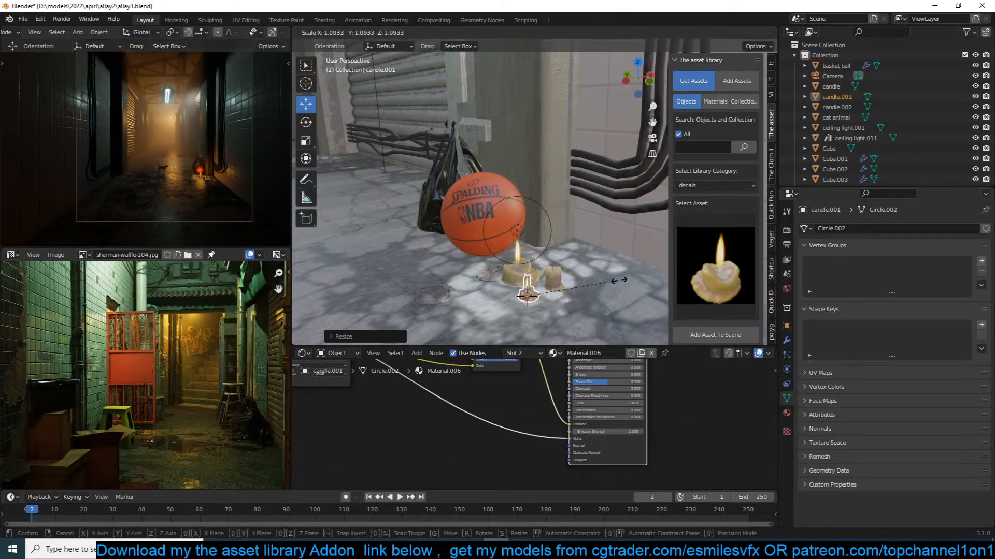
click(627, 280)
key(alt+a)
key(ctrl+s)
Search the asset library for "frame" and add the dark wood picture frame with the face portrait near the candles.
click(718, 151)
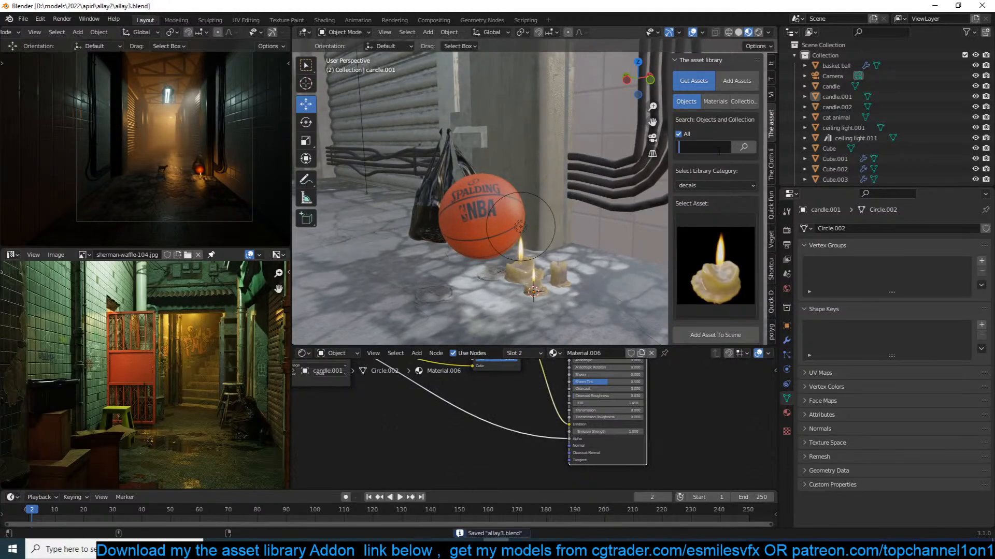
text(frame)
key(Return)
click(714, 248)
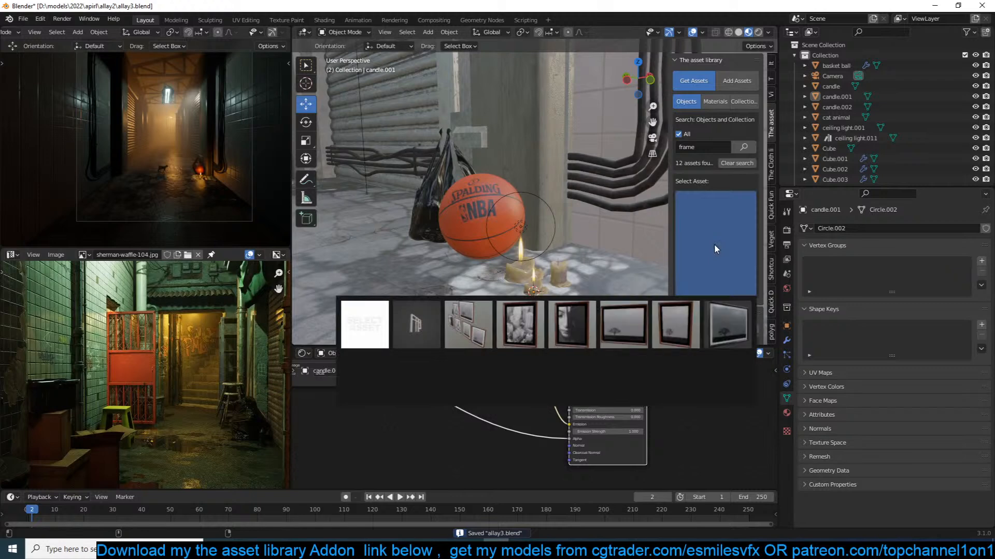
click(567, 325)
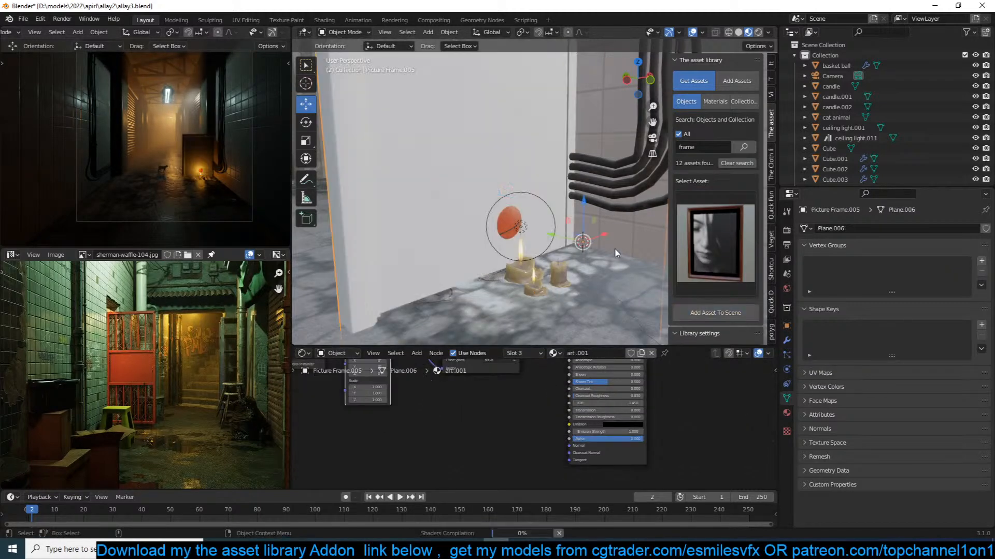
Scale the picture frame down and rotate it -90° about the Z axis.
key(s)
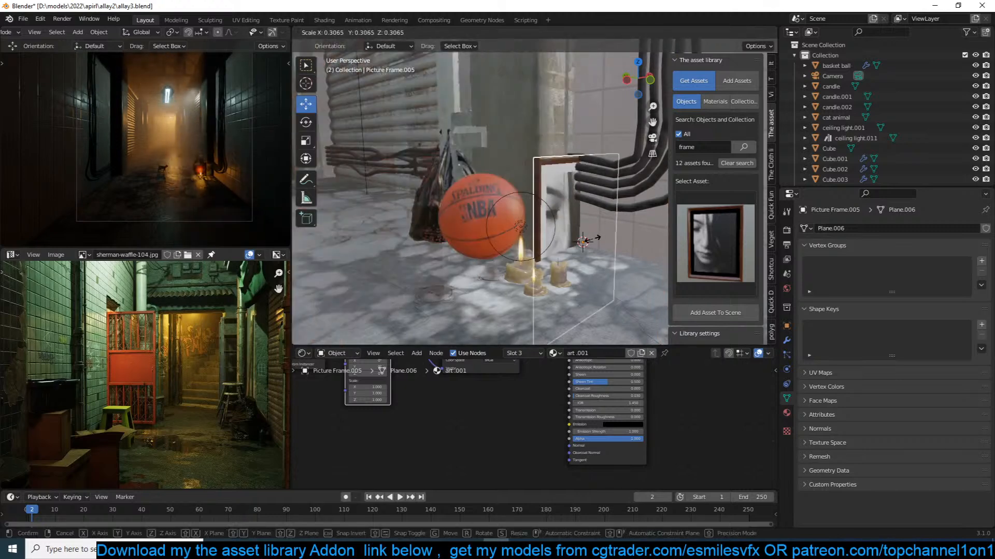
click(599, 238)
text(rz)
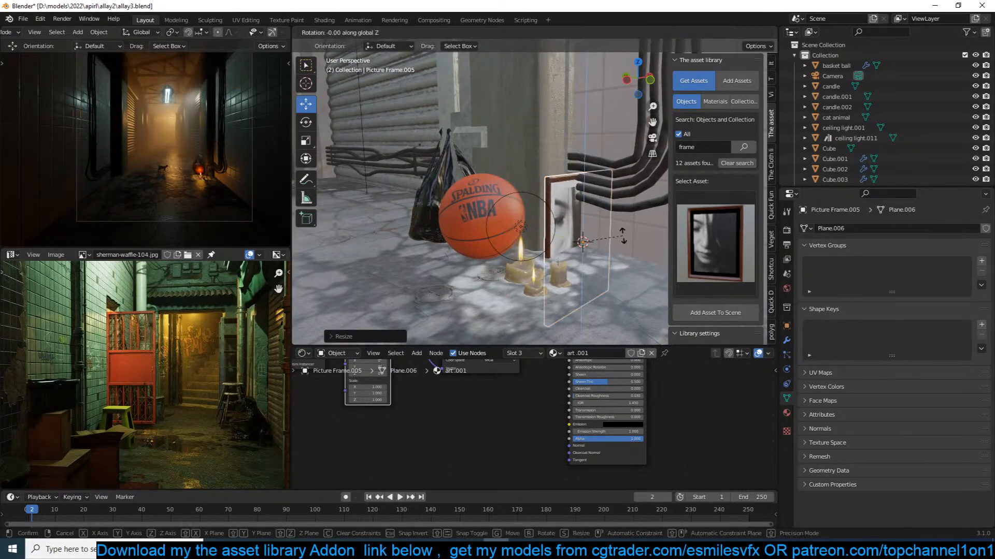
text(90-)
click(622, 236)
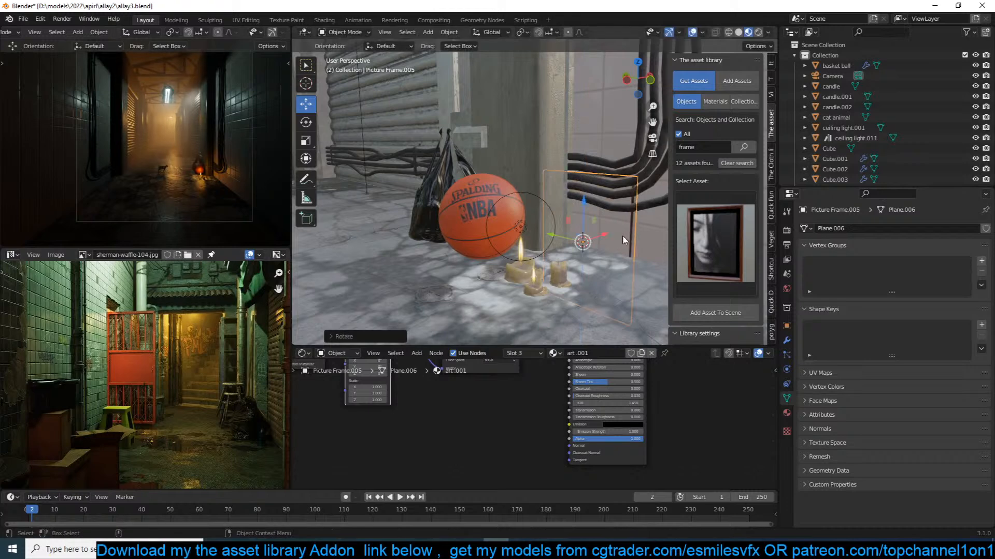
Move the picture frame along X behind the candles and raise it along Z toward floor level.
middle_drag(623, 236, 616, 239)
key(g)
key(x)
click(588, 244)
key(g)
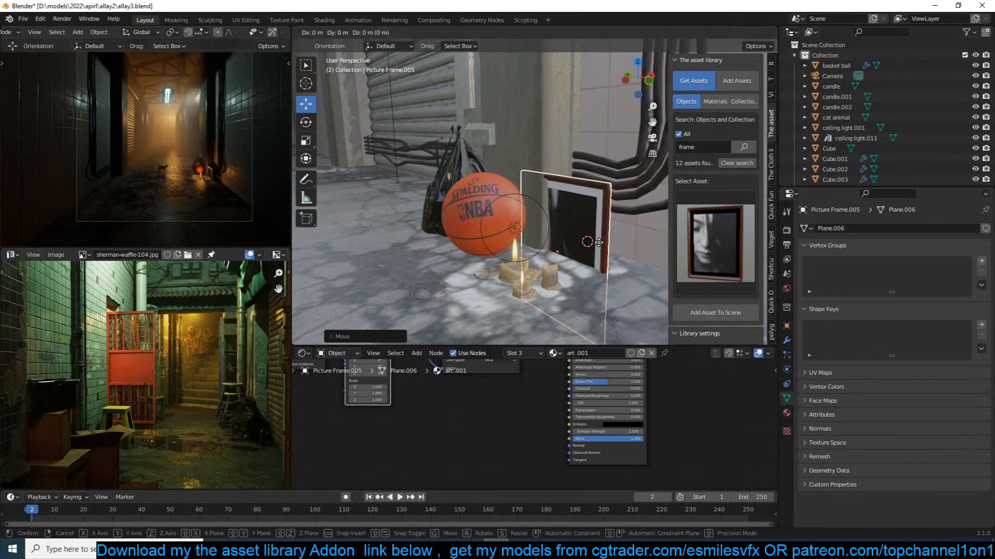
key(z)
click(612, 209)
Tilt the picture frame about the Y axis so it leans back behind the candles.
key(r)
key(x)
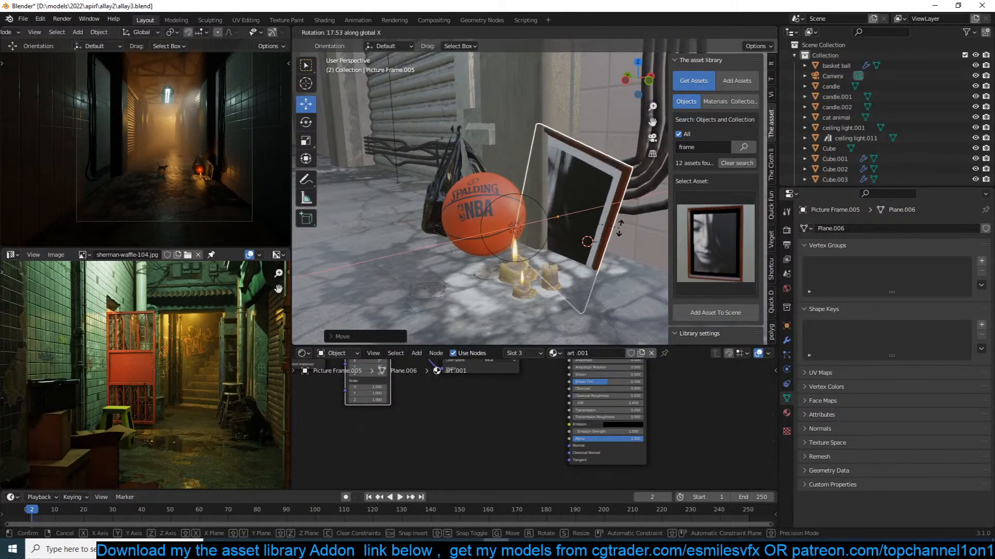
key(y)
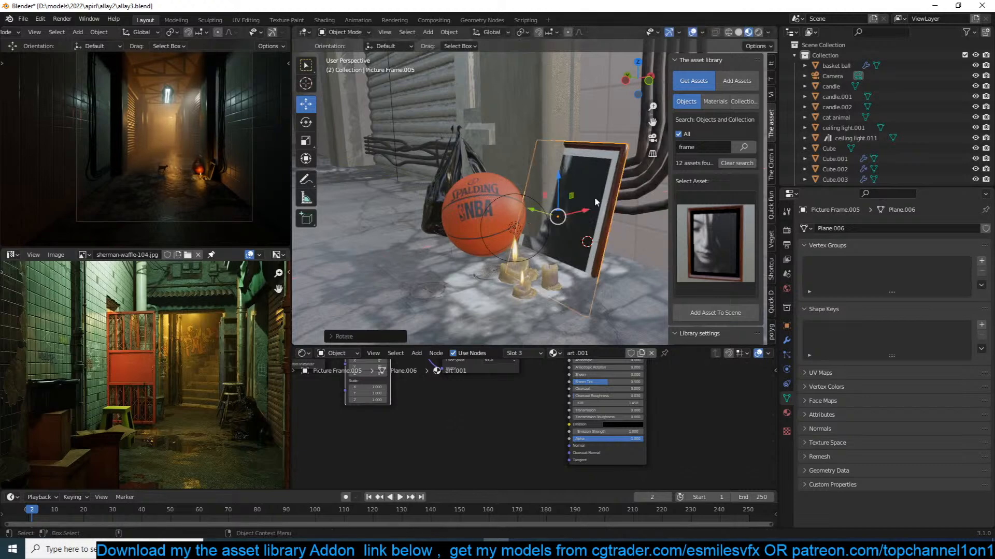
Scale down the picture frame and reposition it along X and Z so it leans against the wall behind the candles.
key(s)
click(591, 201)
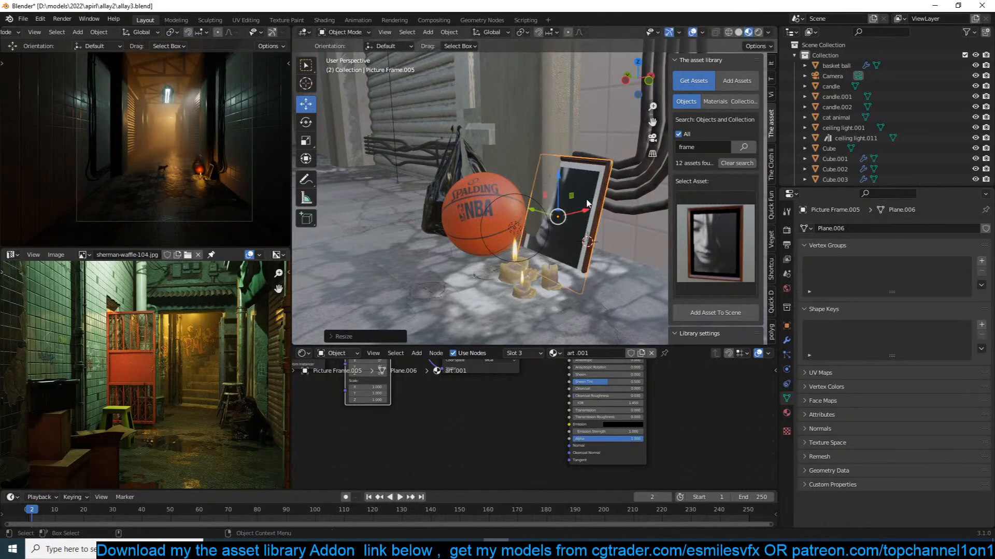
drag(584, 211, 607, 226)
mouse_move(607, 226)
middle_down()
mouse_move(608, 244)
mouse_move(596, 237)
middle_up()
drag(592, 182, 592, 155)
middle_drag(593, 221, 606, 233)
Search the asset library for "flower".
click(707, 243)
click(710, 144)
text(flower)
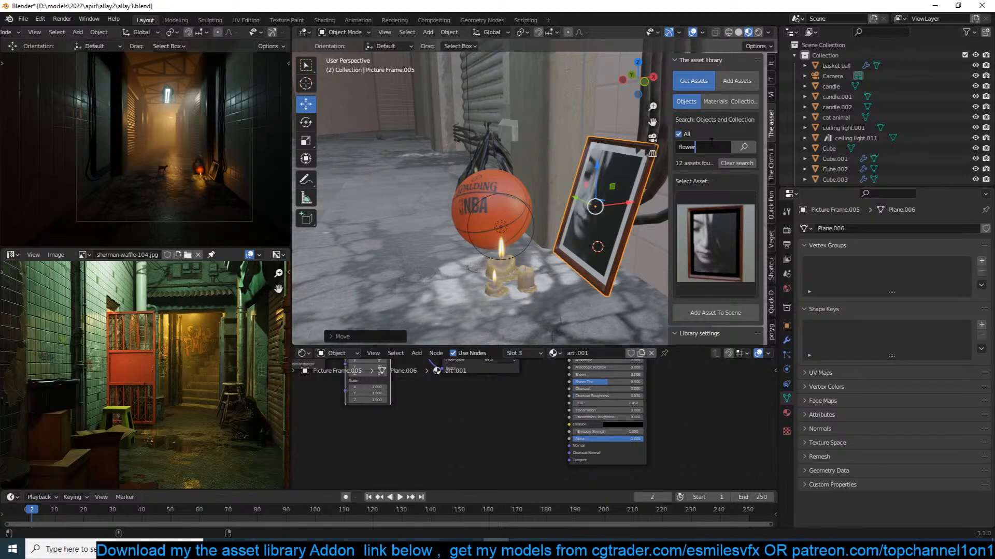
key(Return)
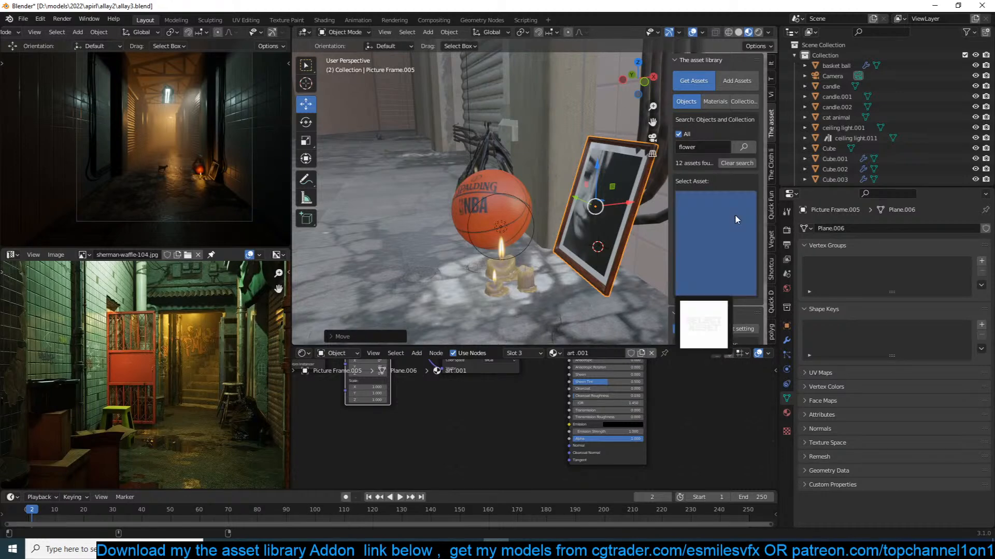
click(719, 149)
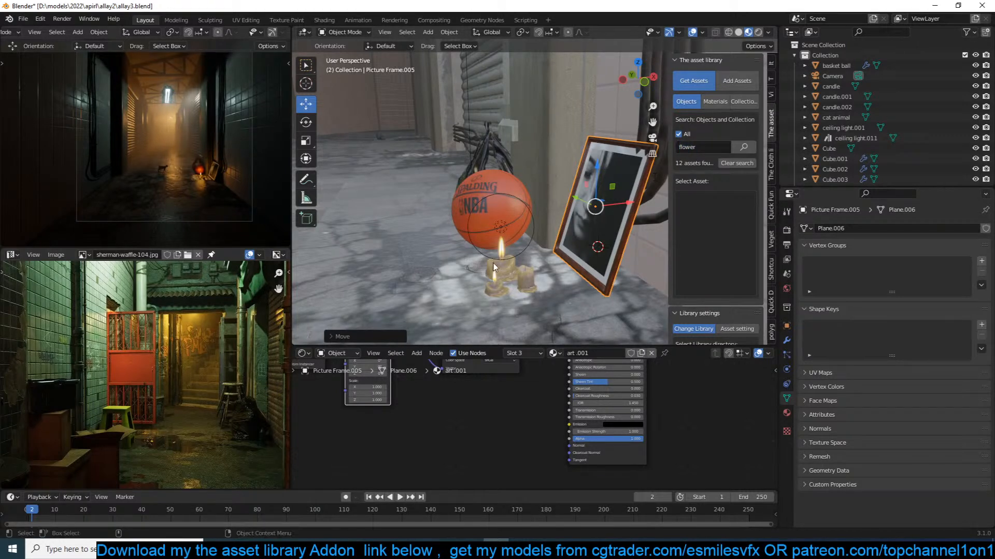
Adjust the picture frame's overall scale beside the basketball, deselect it, and save the file.
scroll(471, 280, down, 5)
scroll(557, 223, up, 6)
scroll(560, 227, down, 3)
middle_drag(557, 228, 484, 265)
scroll(499, 261, down, 2)
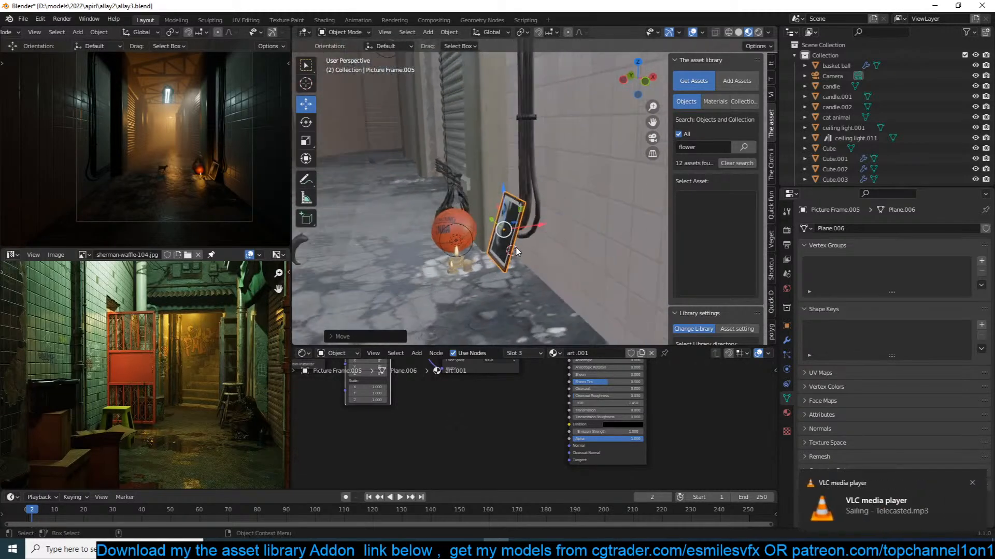
key(s)
click(553, 236)
middle_drag(553, 239, 541, 237)
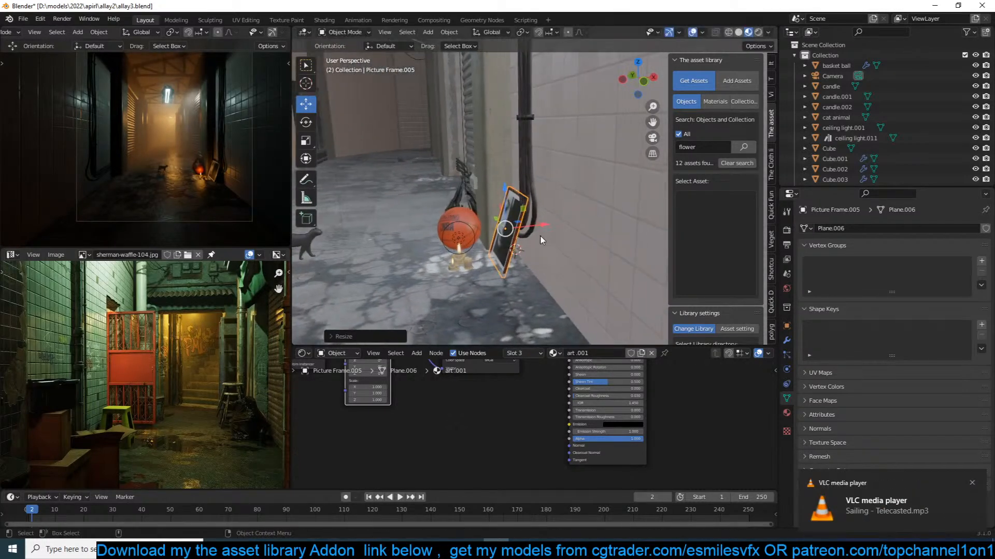
key(alt+a)
key(ctrl+s)
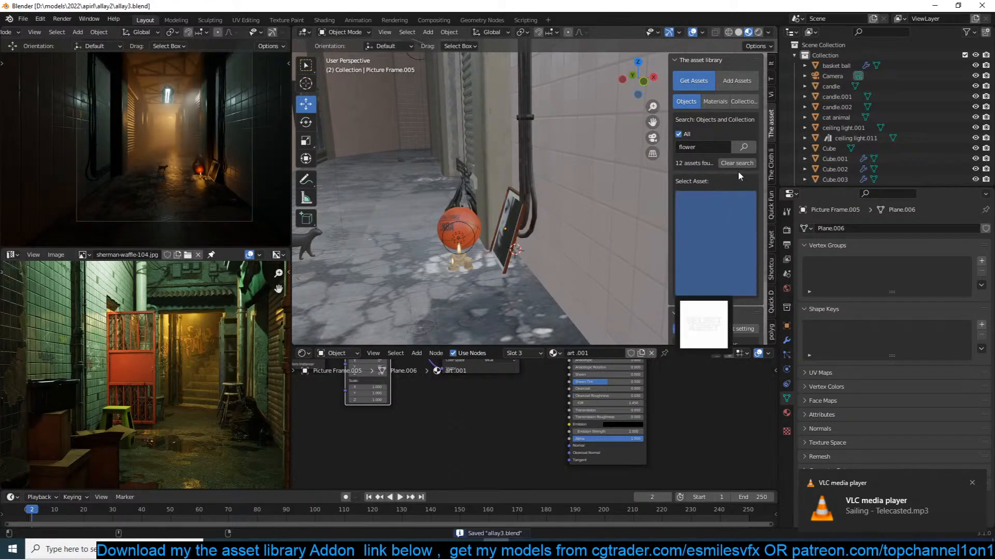
Clear the asset search and look through the object library and the alley reference image for further props.
click(725, 147)
key(BackSpace)
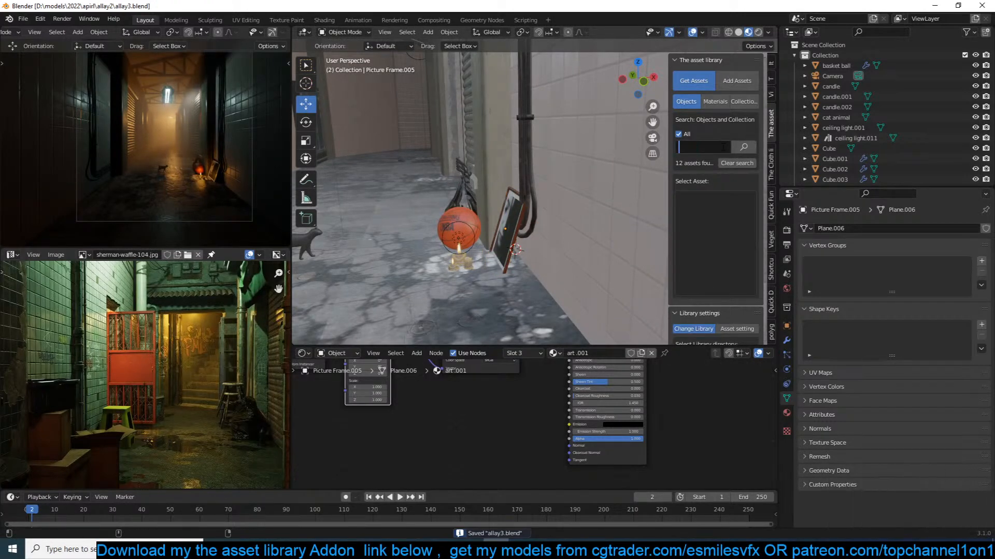
click(741, 147)
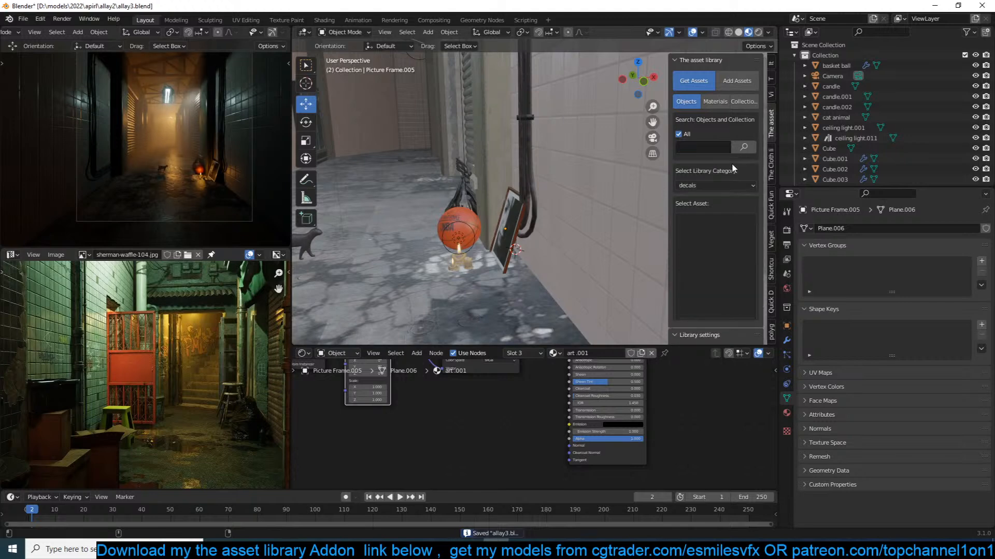
click(723, 241)
scroll(606, 425, down, 2)
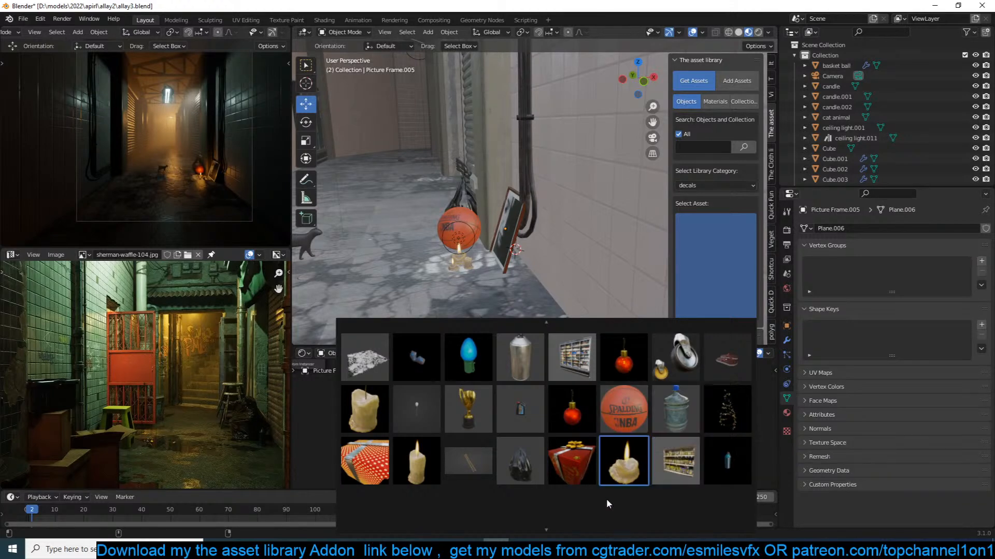
scroll(580, 518, down, 1)
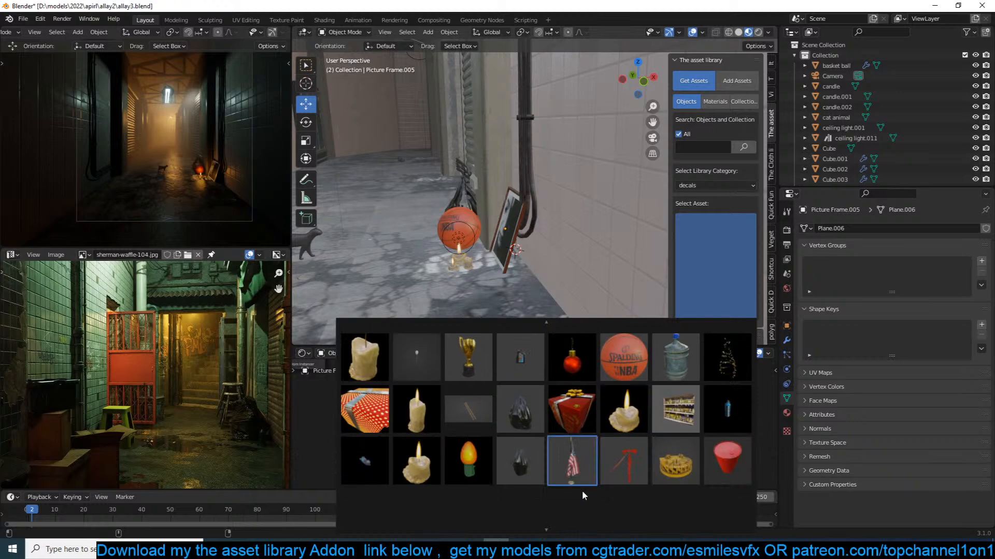
scroll(570, 524, down, 1)
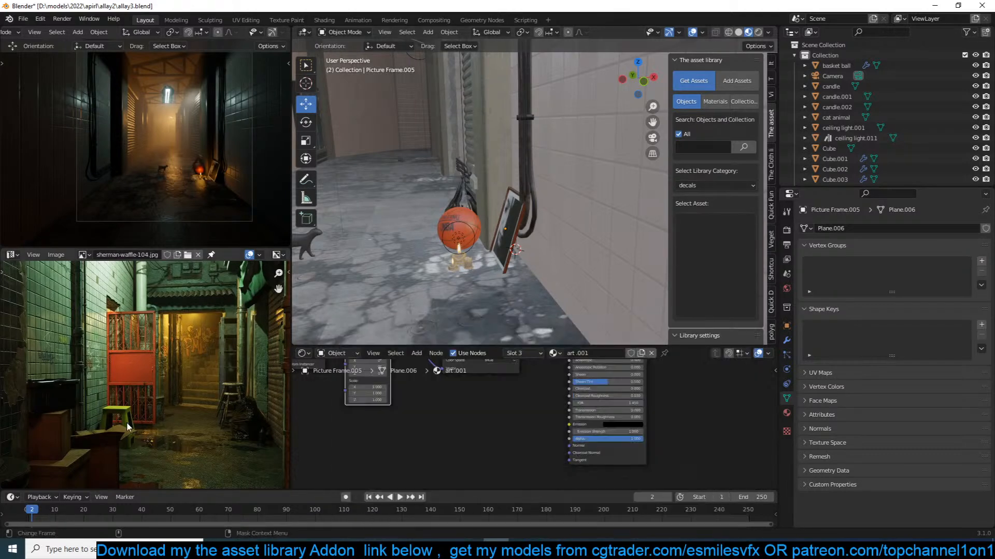
scroll(179, 343, down, 2)
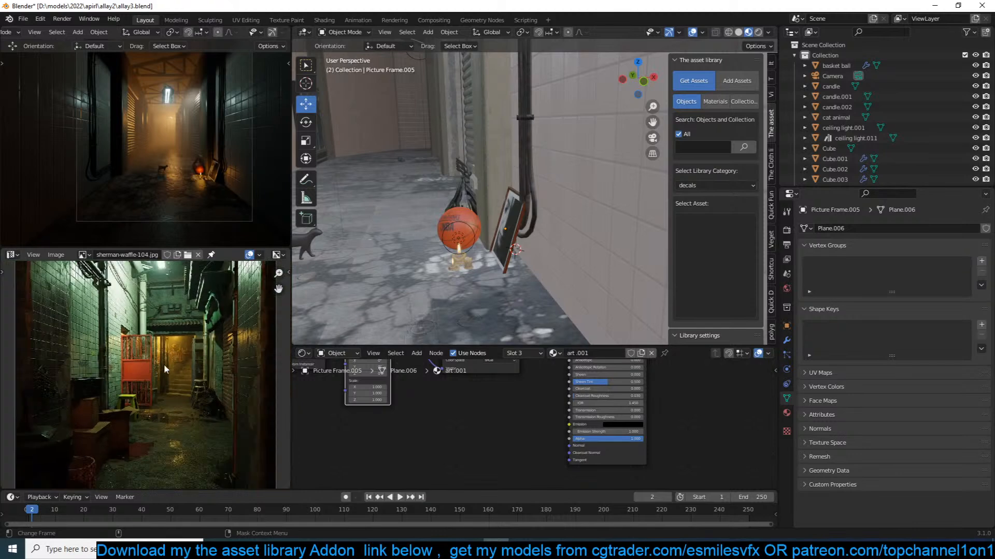
scroll(154, 375, down, 1)
Search the asset library for "bin" and add the green recycling dustbin near the wall in front of the picture frame.
click(726, 148)
text(bin)
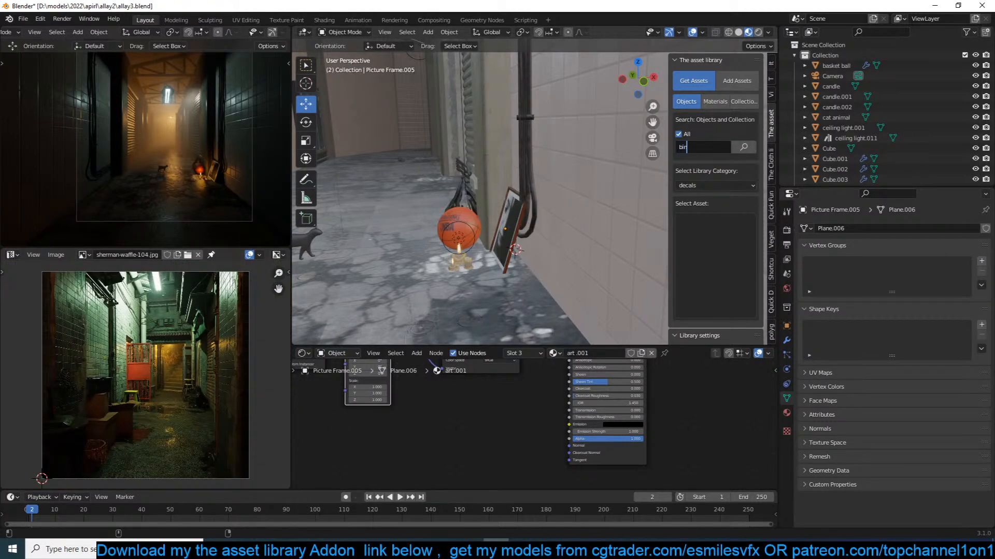
key(Return)
click(755, 242)
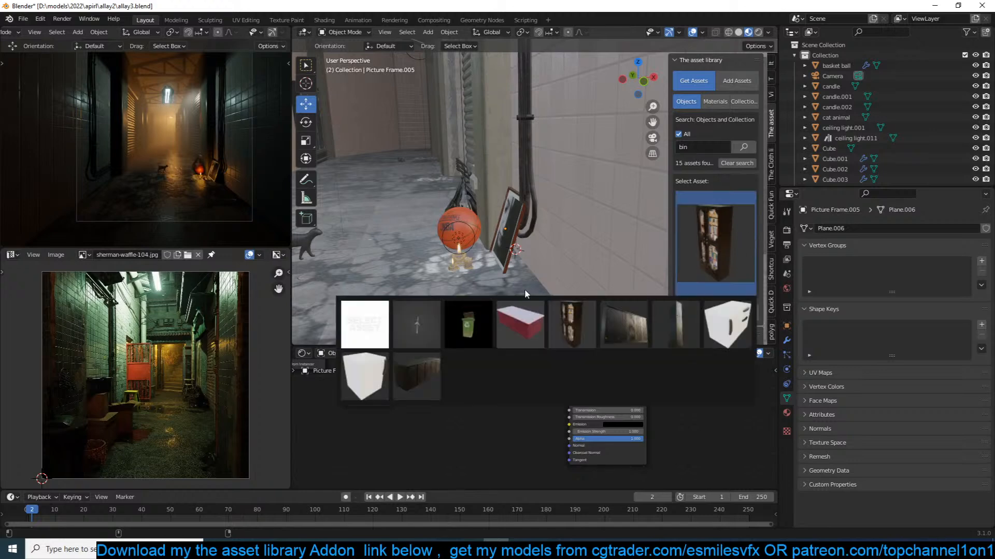
click(486, 309)
middle_drag(483, 205, 528, 257)
scroll(521, 215, down, 3)
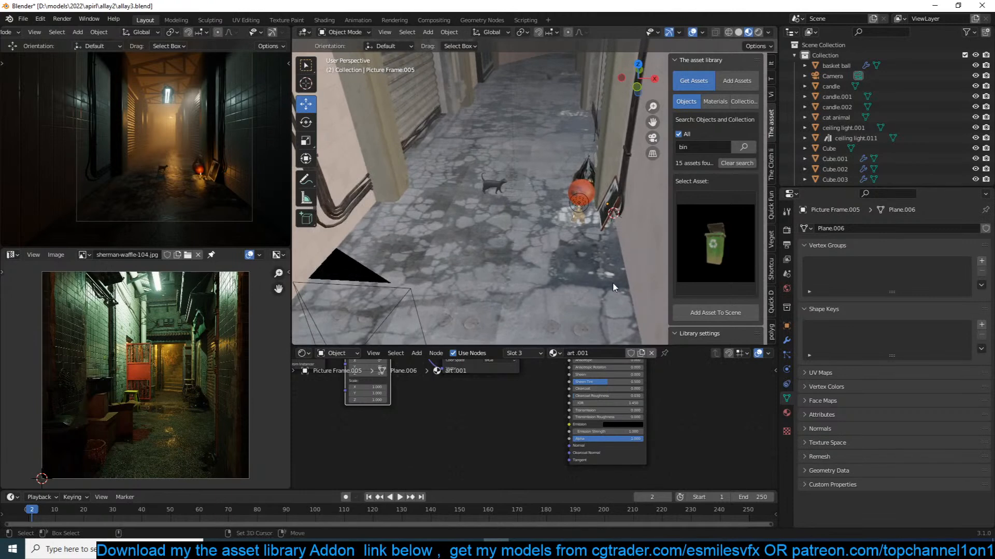
click(731, 314)
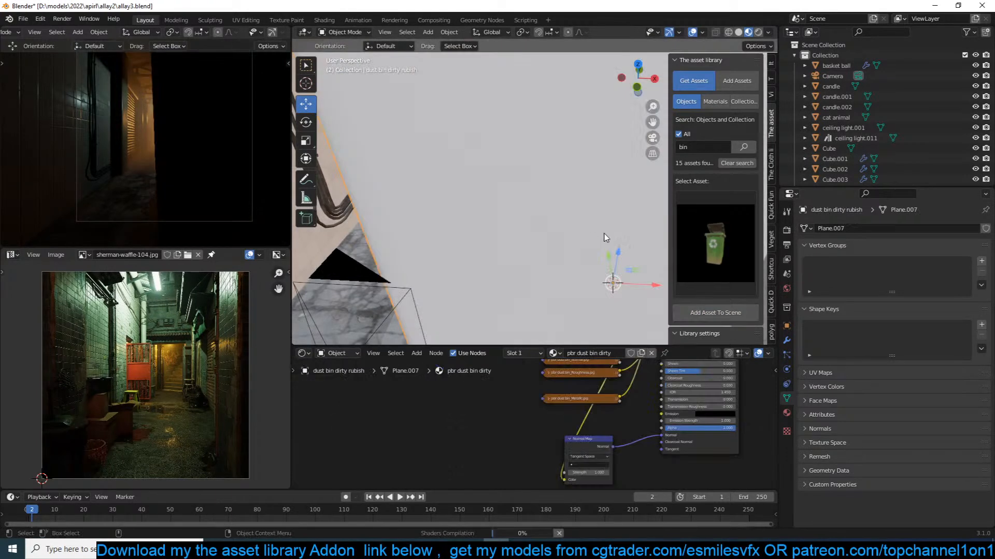
Inspect the dustbin in isolation, scale it down to fit the alley, and rotate it -90° about the Z axis.
scroll(596, 230, down, 3)
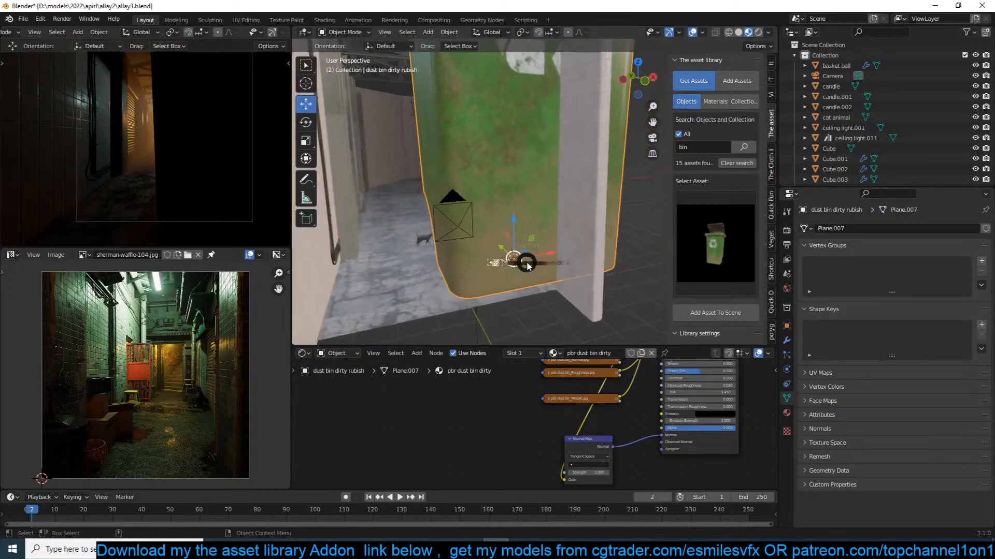
key(KP_Divide)
middle_drag(517, 232, 512, 210)
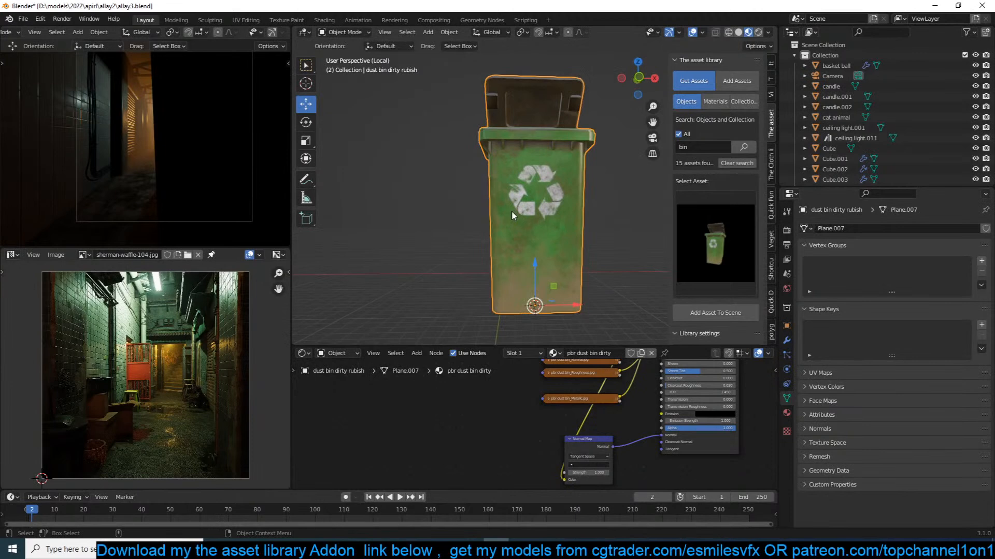
key(KP_Divide)
key(s)
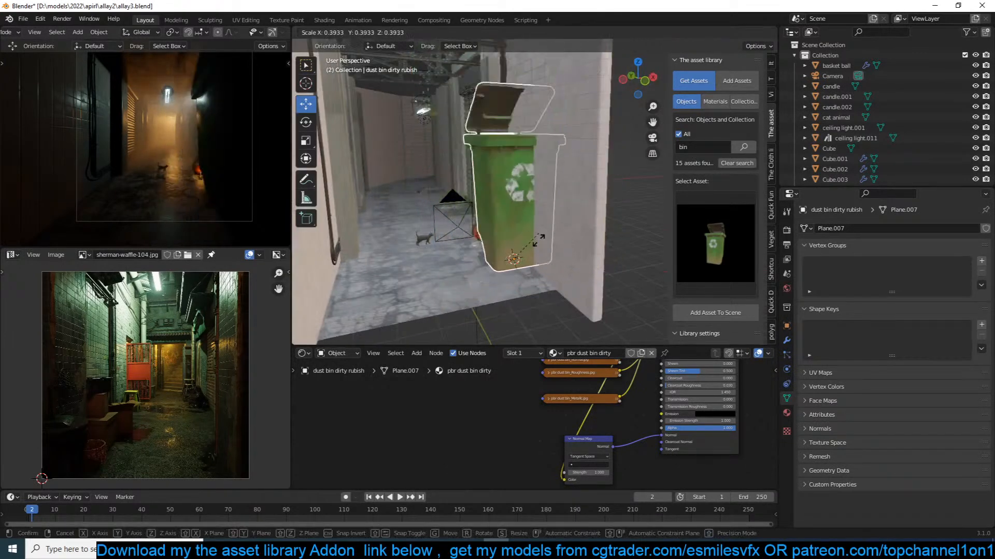
click(575, 200)
text(rz-90)
click(584, 200)
Shift the dustbin along X away from the wall, scale it down slightly, and save the file.
scroll(568, 222, up, 3)
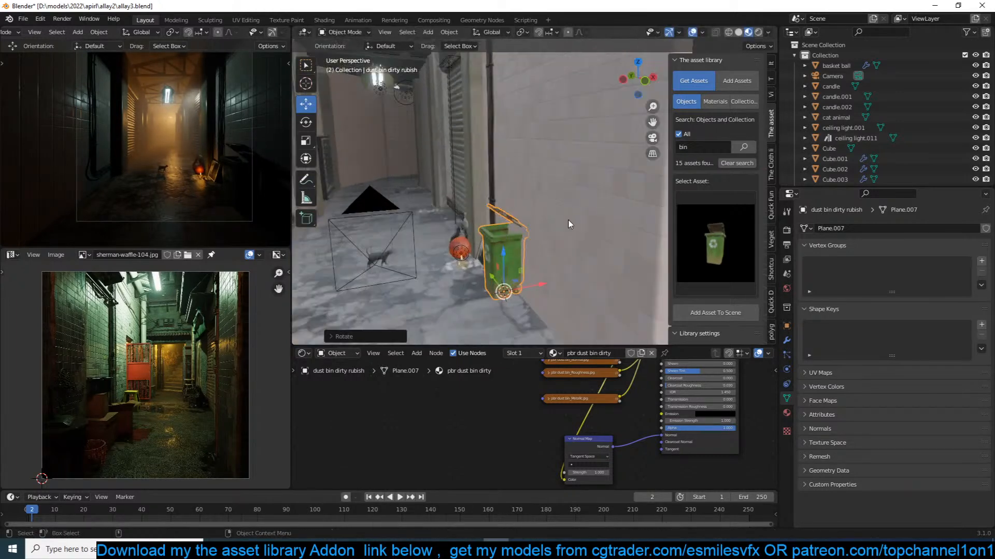
drag(540, 305, 521, 311)
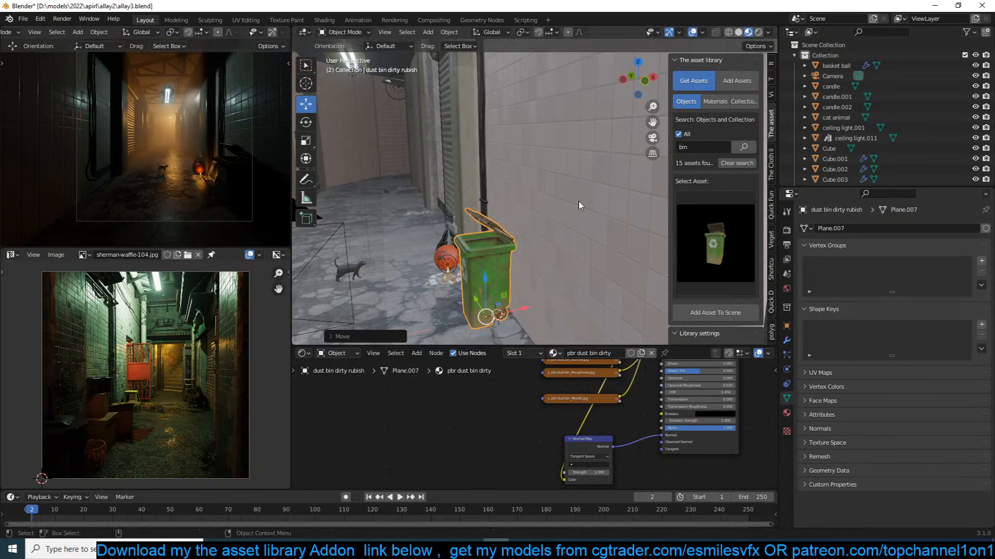
key(s)
click(523, 259)
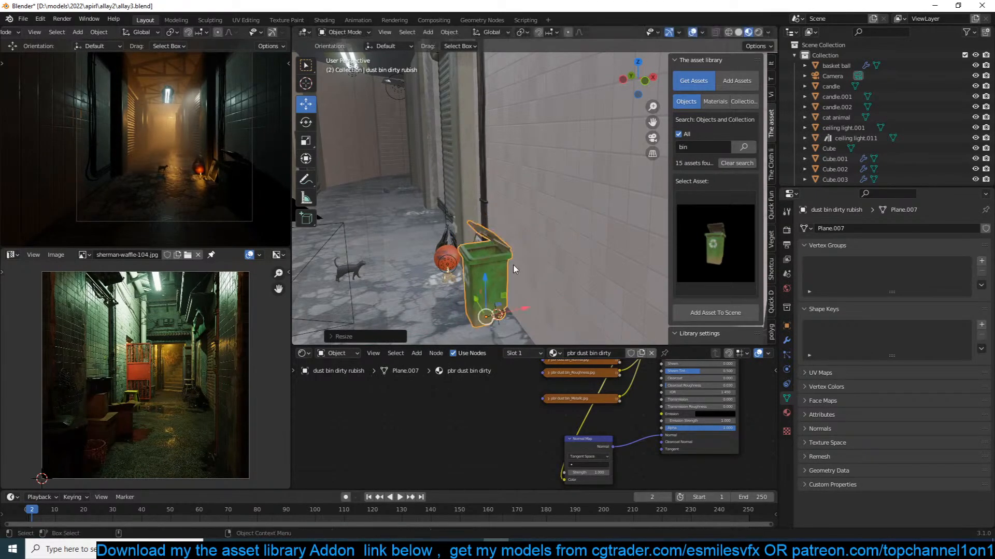
scroll(516, 269, up, 2)
scroll(555, 234, up, 1)
key(ctrl+s)
key(alt+a)
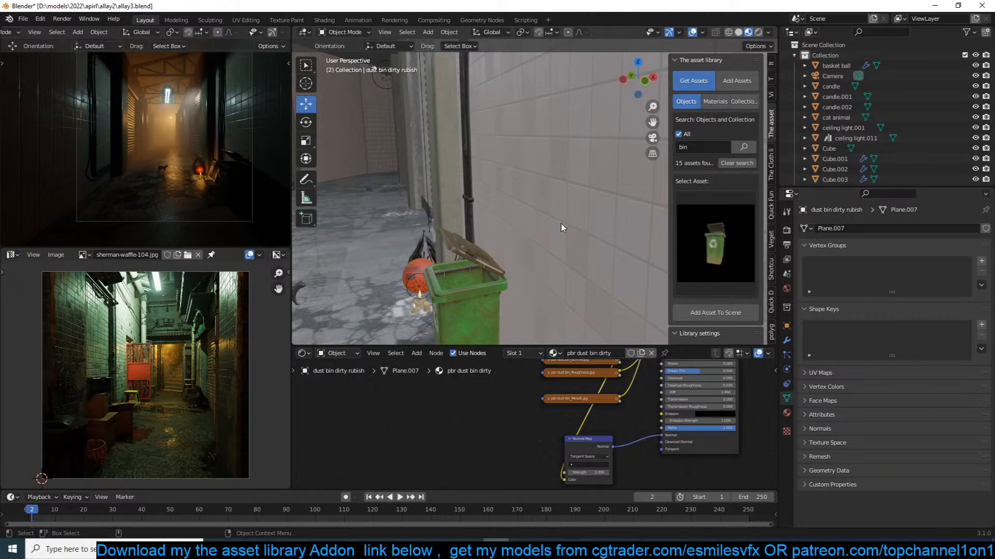
scroll(561, 223, down, 1)
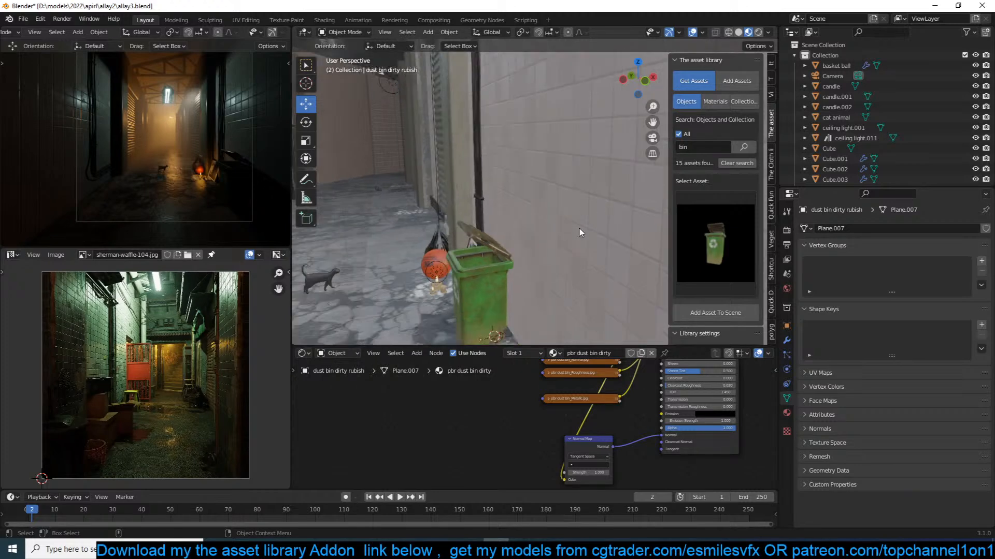
click(579, 229)
key(ctrl+s)
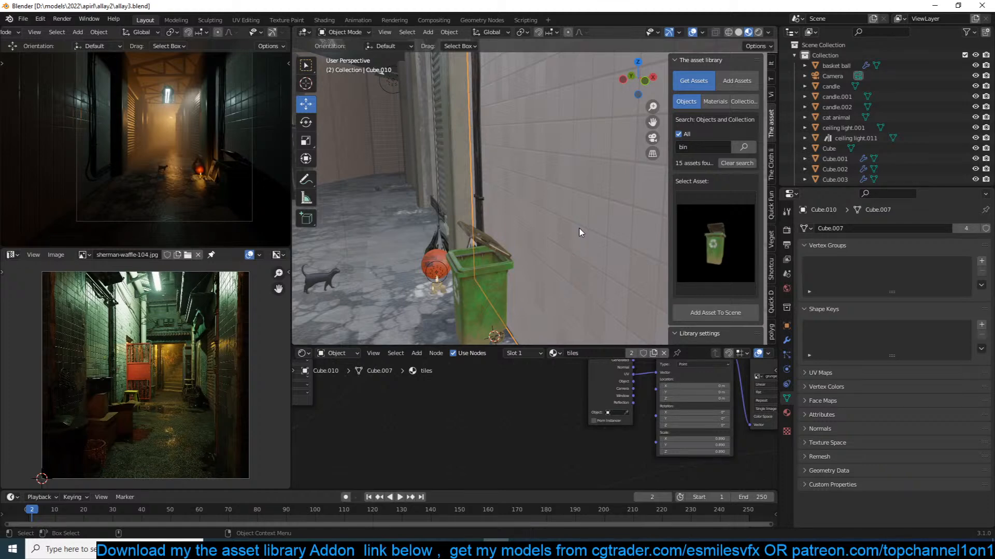
Search the asset library for "man" and add the suited business man at the 3D cursor placed farther down the alley.
click(708, 147)
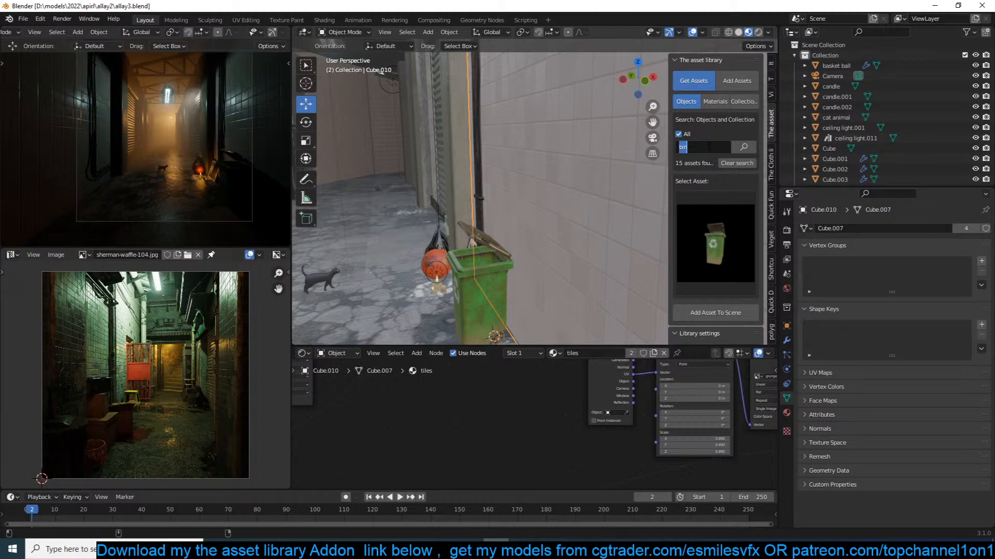
text(man)
key(Return)
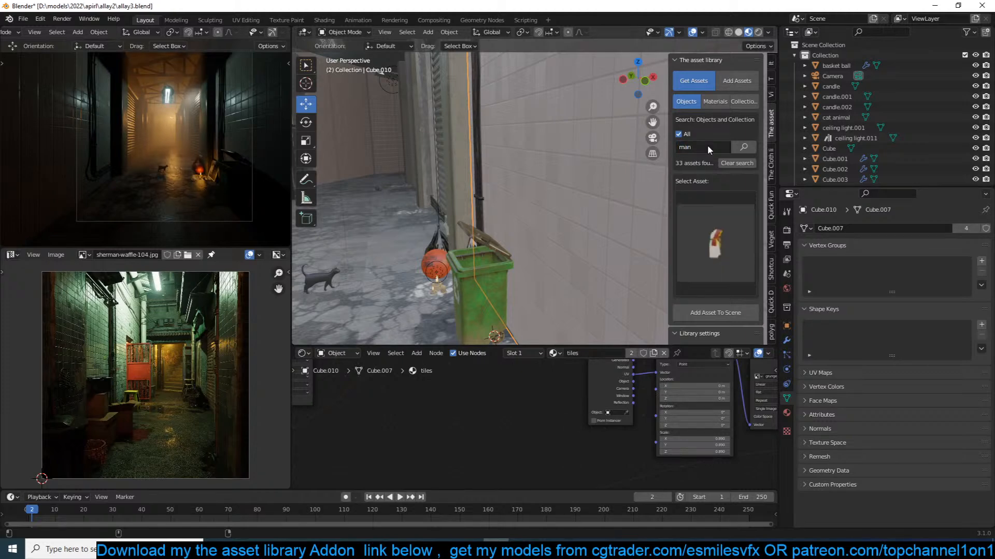
click(708, 217)
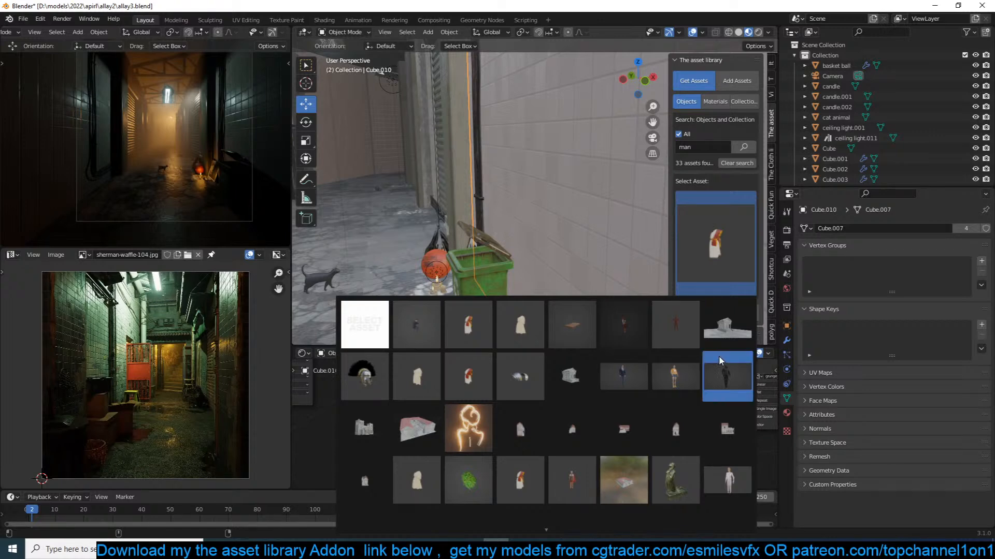
click(620, 381)
middle_drag(449, 112, 358, 198)
click(715, 312)
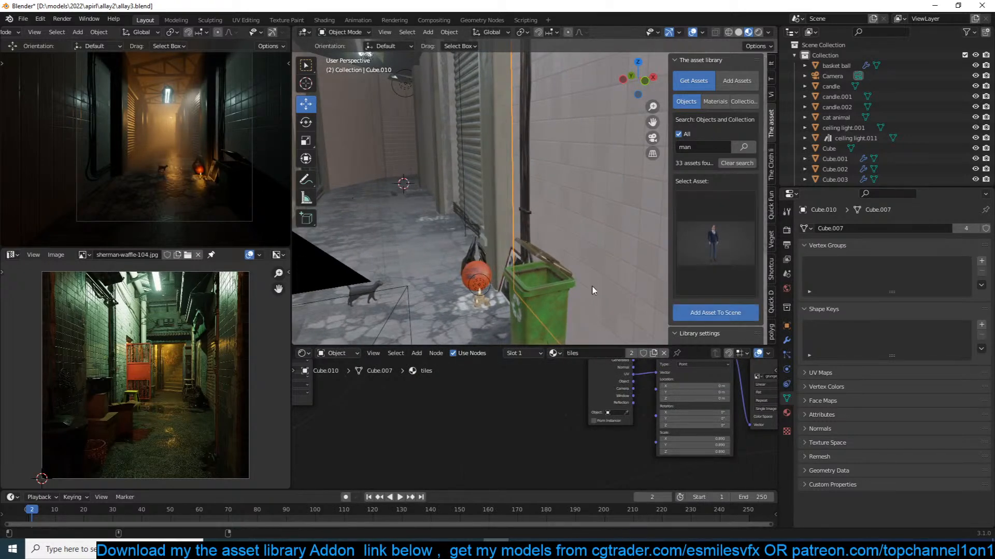
Scale up the business man, rotate him slightly about the Z axis, deselect him, and save the file.
key(s)
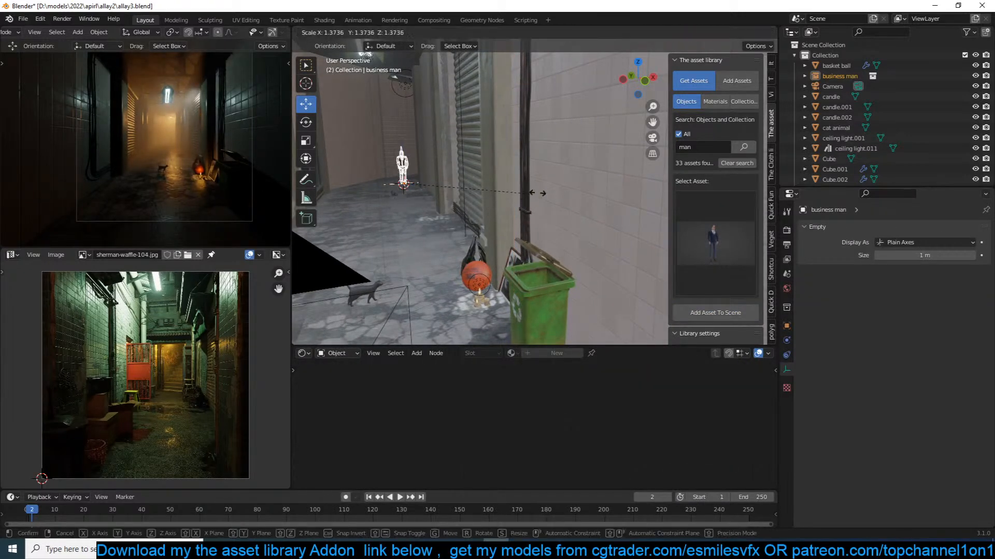
click(651, 170)
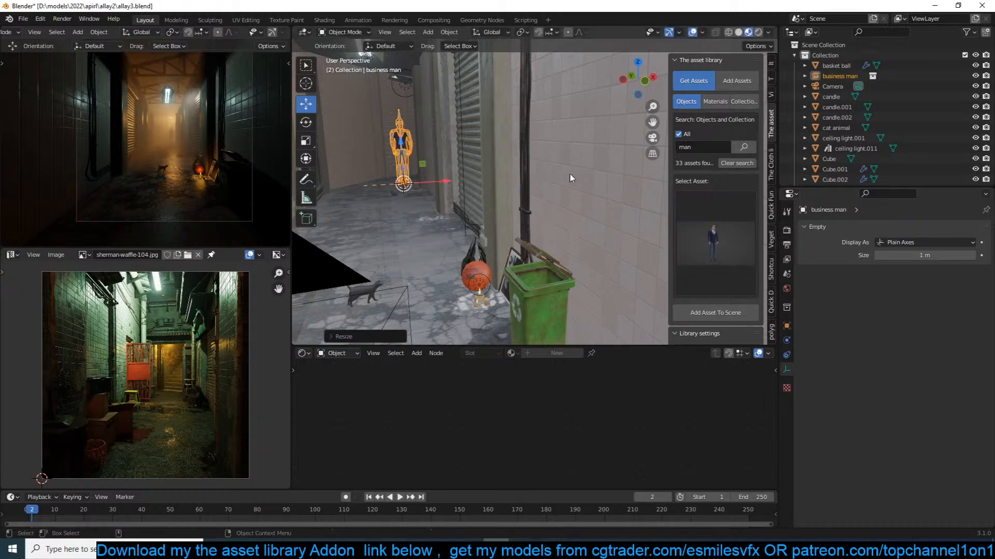
key(r)
key(z)
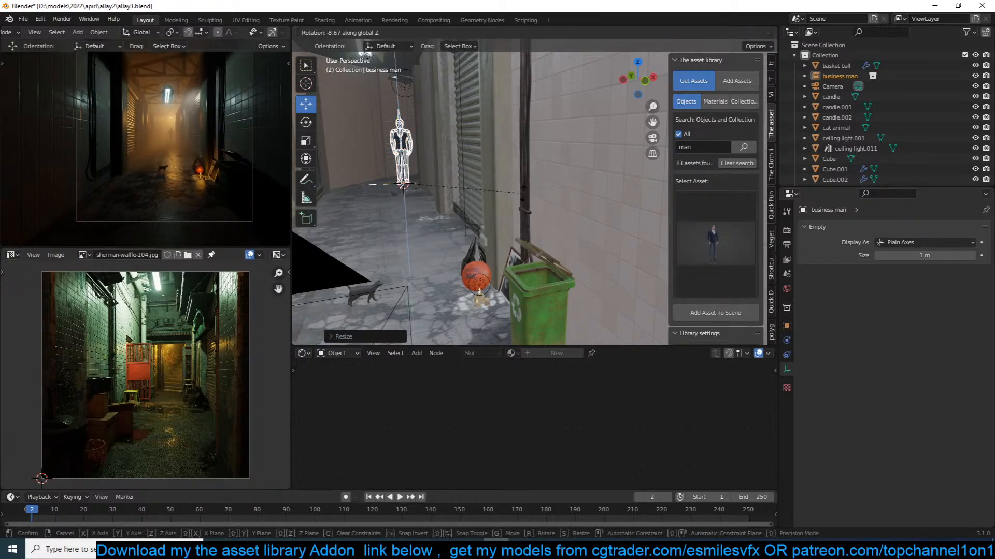
click(534, 206)
click(489, 174)
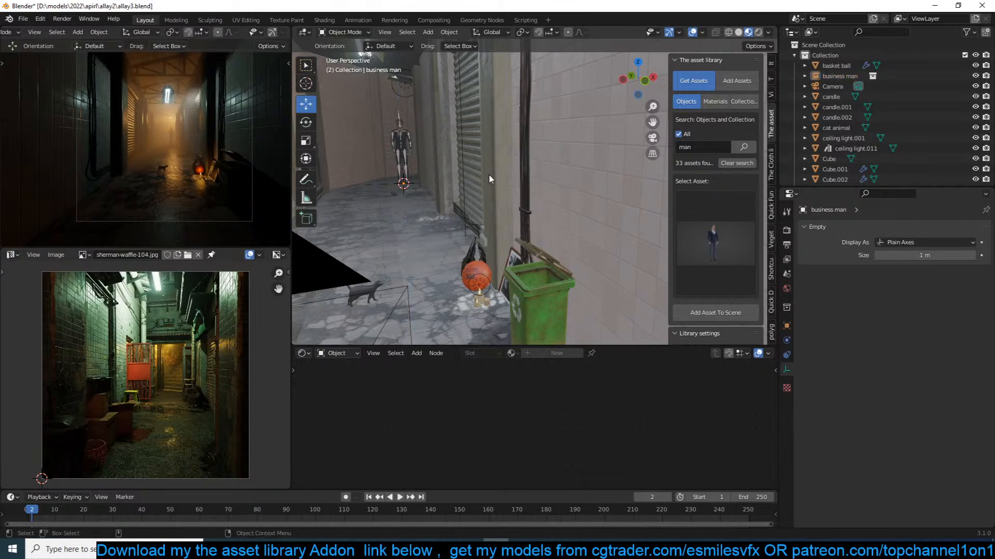
key(ctrl+s)
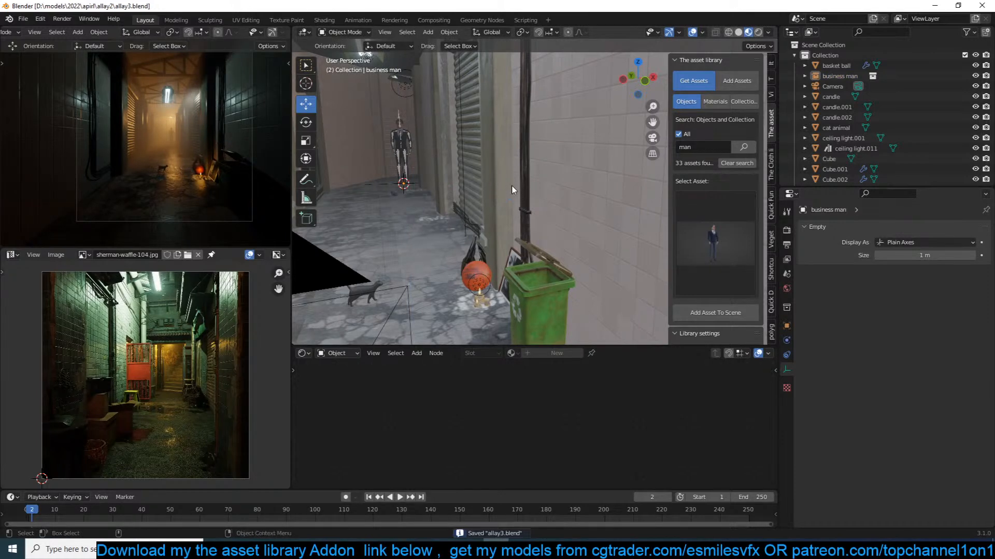
Clear the asset library search and look through the uncategorized objects.
scroll(518, 191, down, 1)
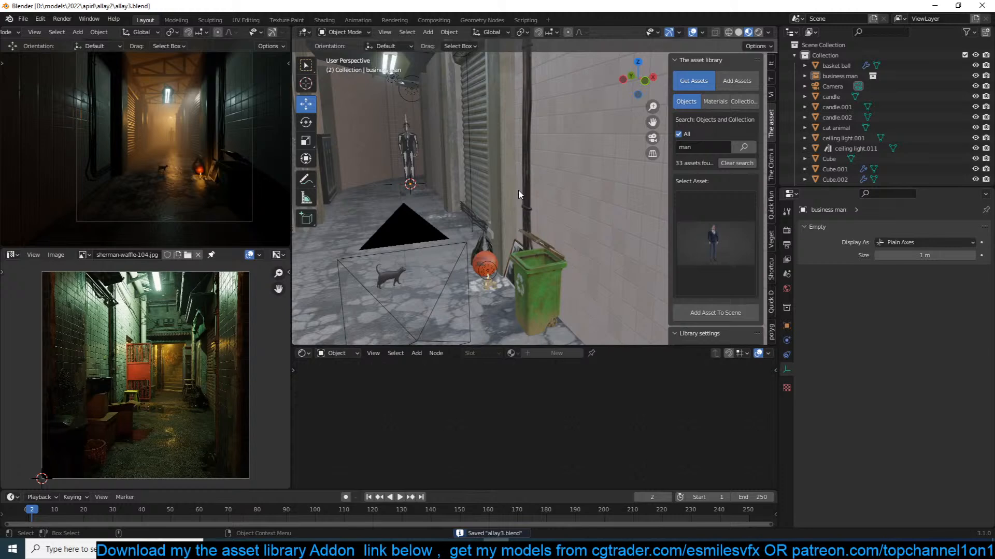
click(745, 226)
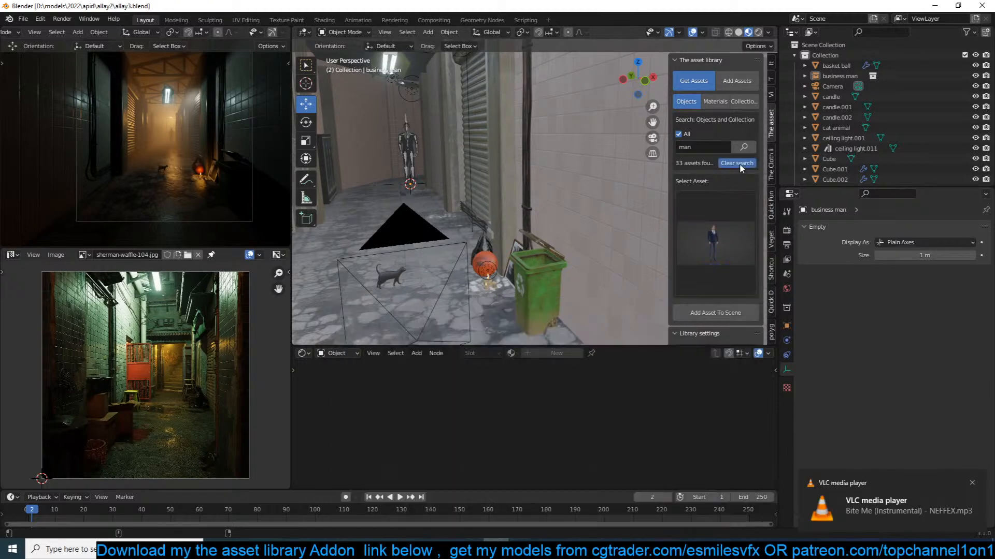
click(738, 164)
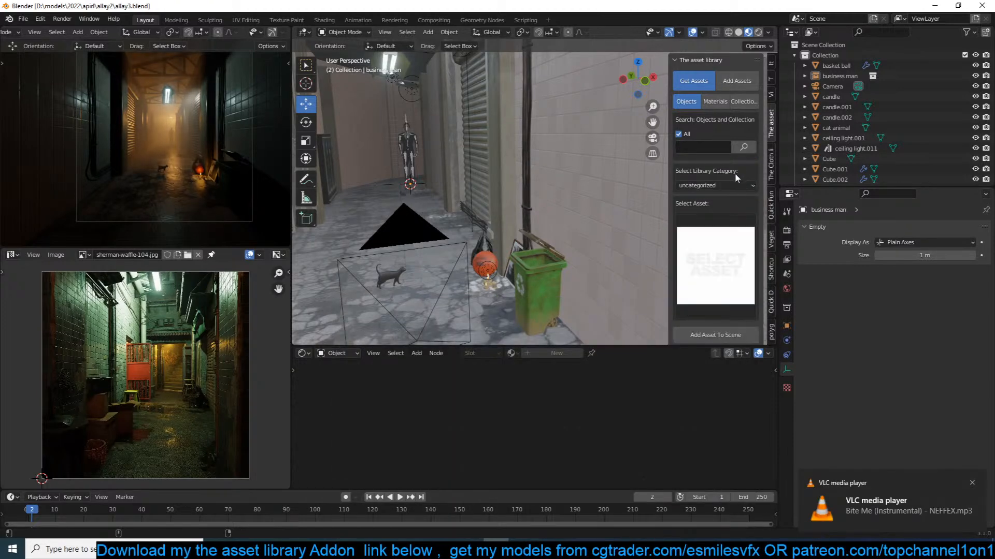
click(716, 253)
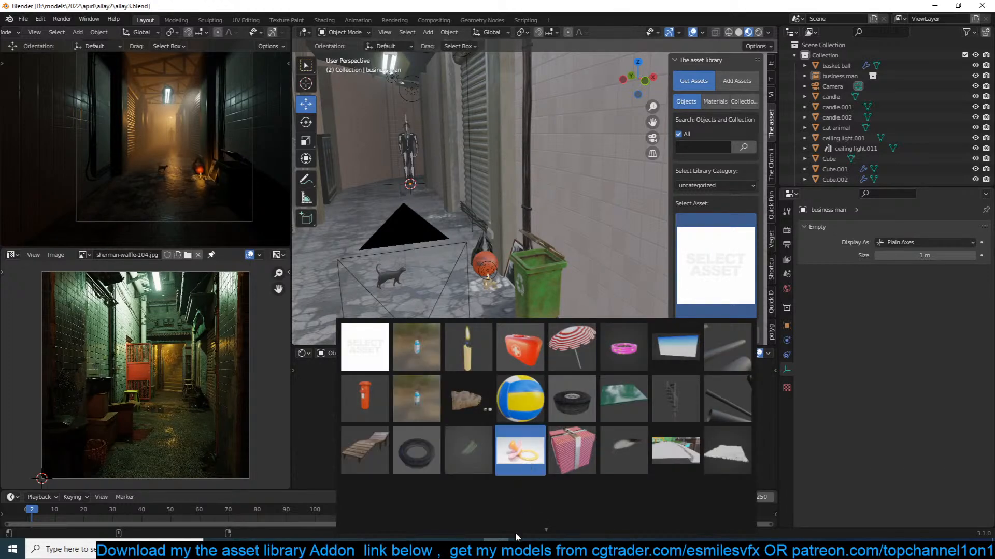
scroll(527, 526, down, 2)
scroll(529, 526, down, 1)
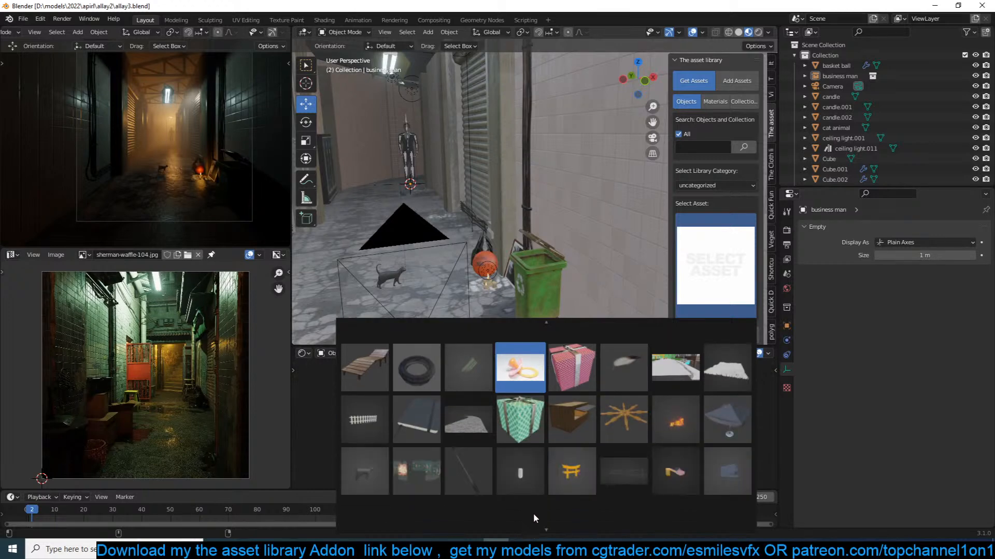
scroll(539, 526, down, 1)
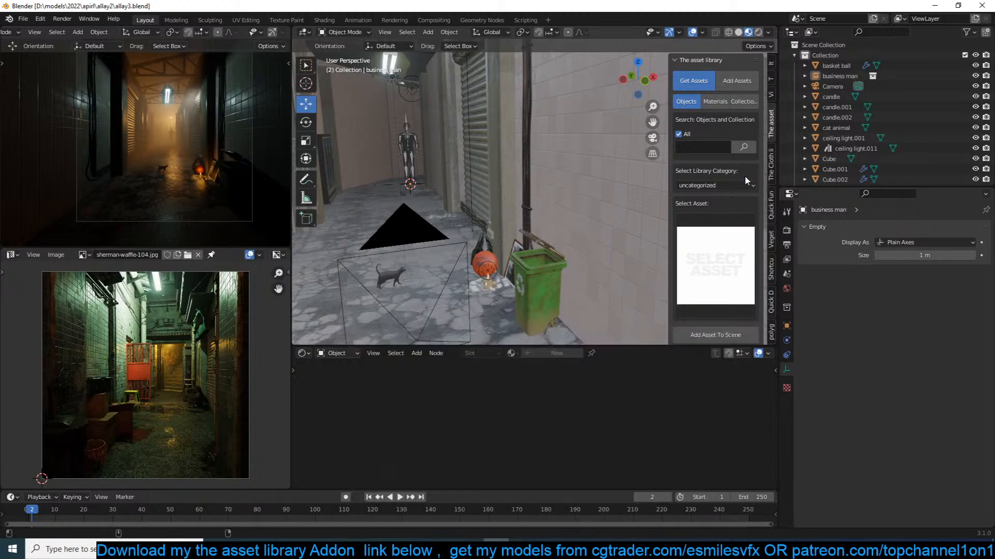
Choose the beer sign from the streets category and add it at the 3D cursor placed high on the alley's left pillar.
click(746, 183)
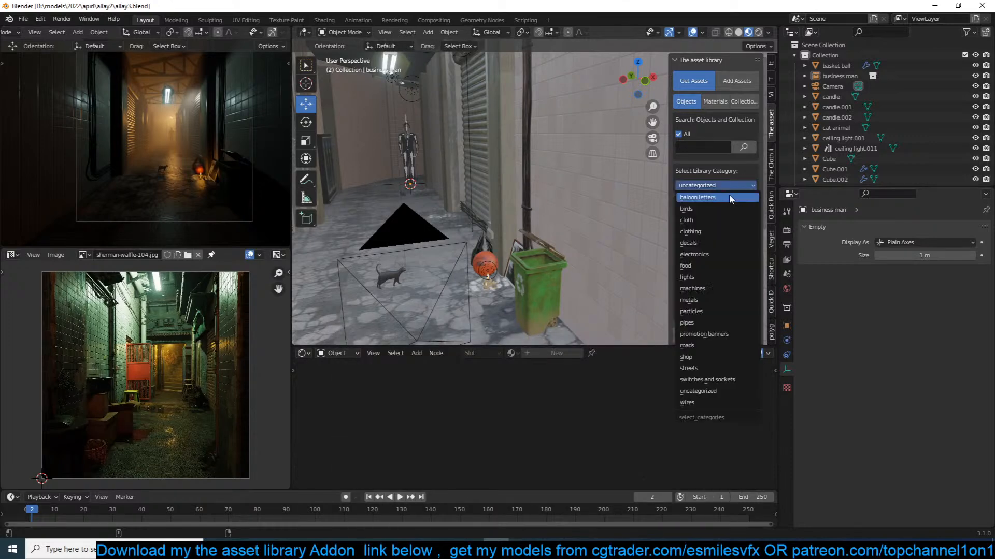
click(690, 368)
click(733, 262)
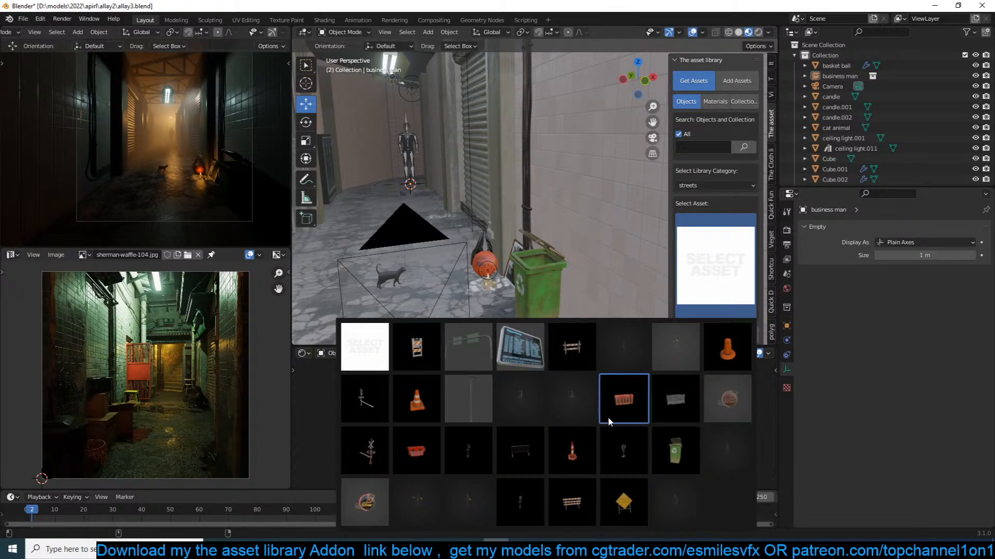
click(365, 502)
middle_drag(493, 185, 427, 107)
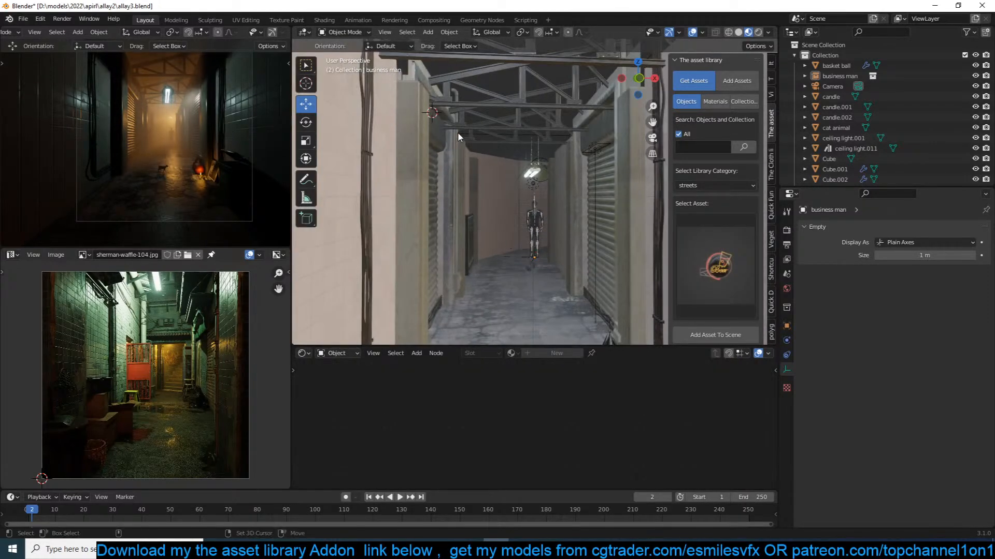
shift+right_click(426, 112)
click(718, 335)
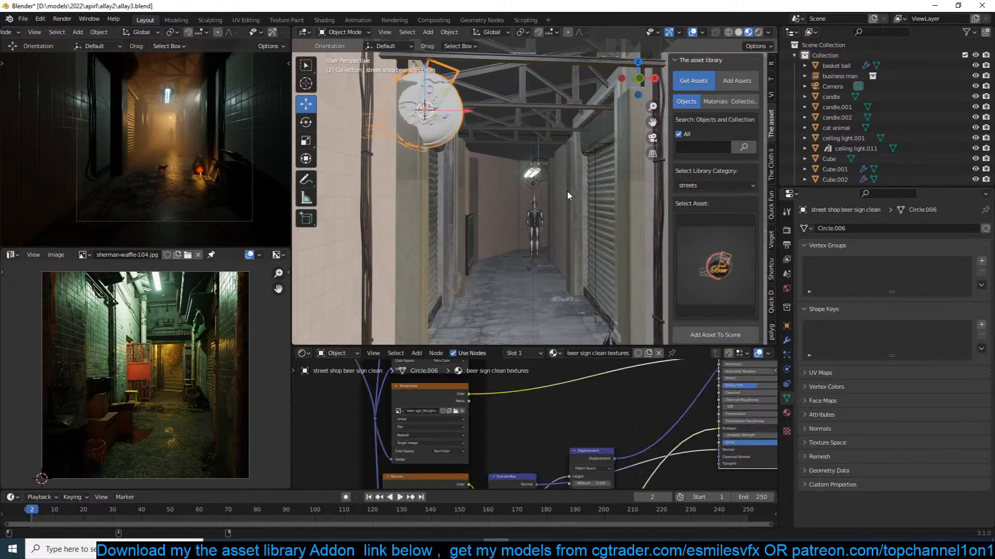
Scale down the beer sign and position it so it projects from the pillar into the alley.
key(s)
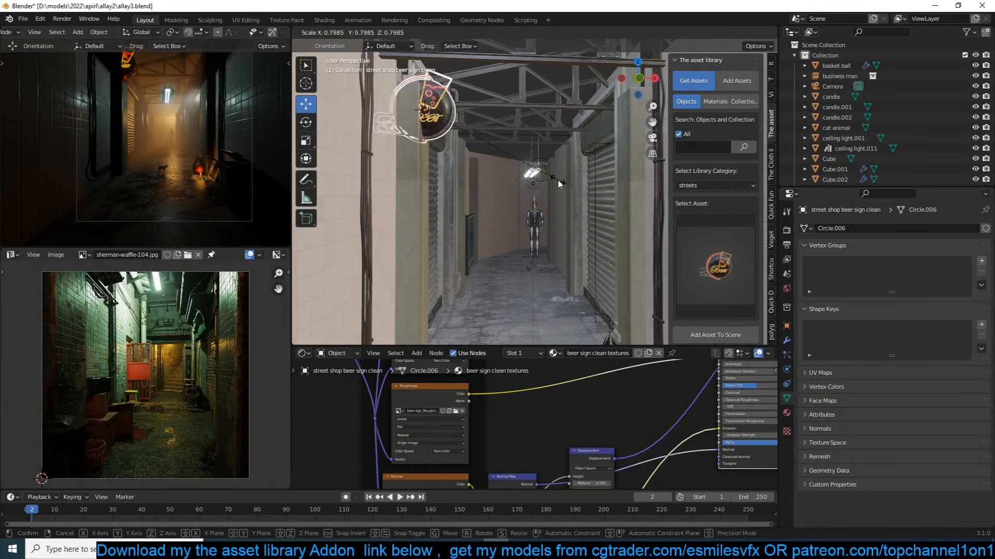
click(468, 112)
key(g)
key(s)
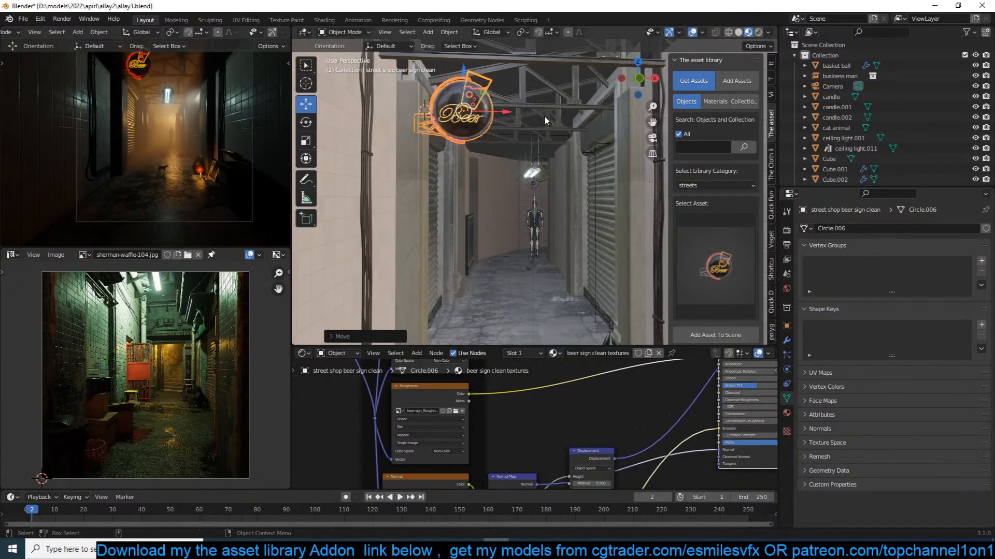
click(507, 119)
drag(507, 120, 489, 119)
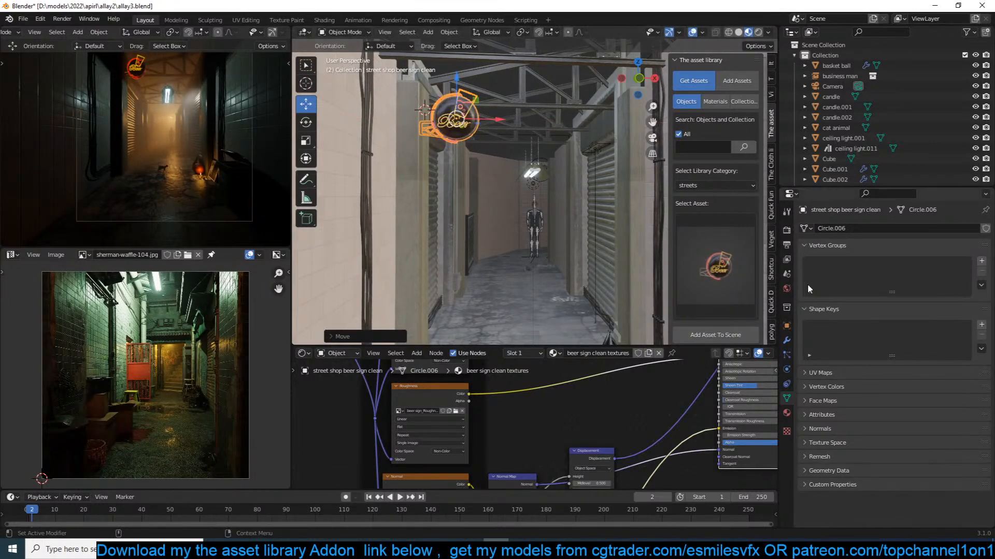
Set the emission strength of the beer sign's material to 10.
scroll(568, 443, down, 5)
middle_drag(567, 443, 539, 454)
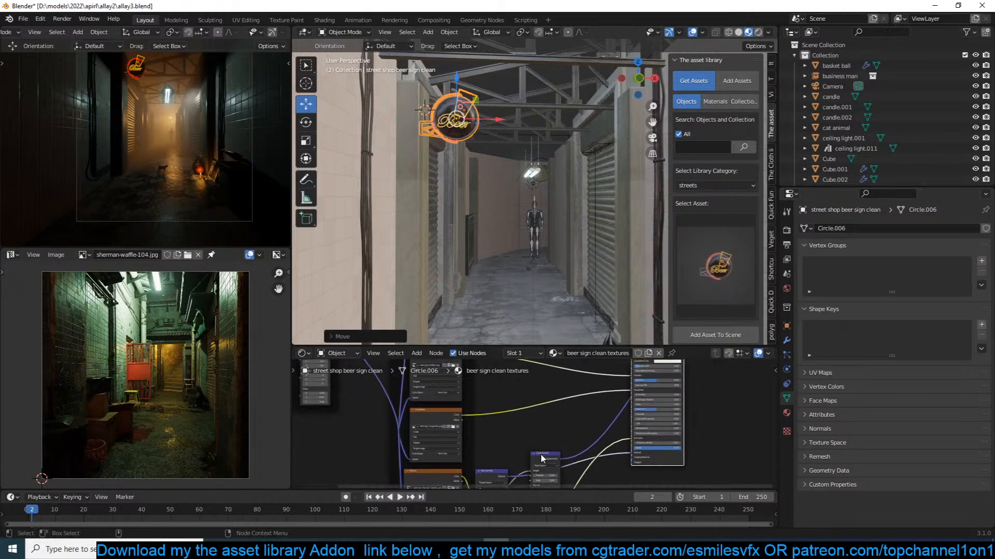
scroll(539, 454, up, 5)
click(689, 453)
text(10)
key(Return)
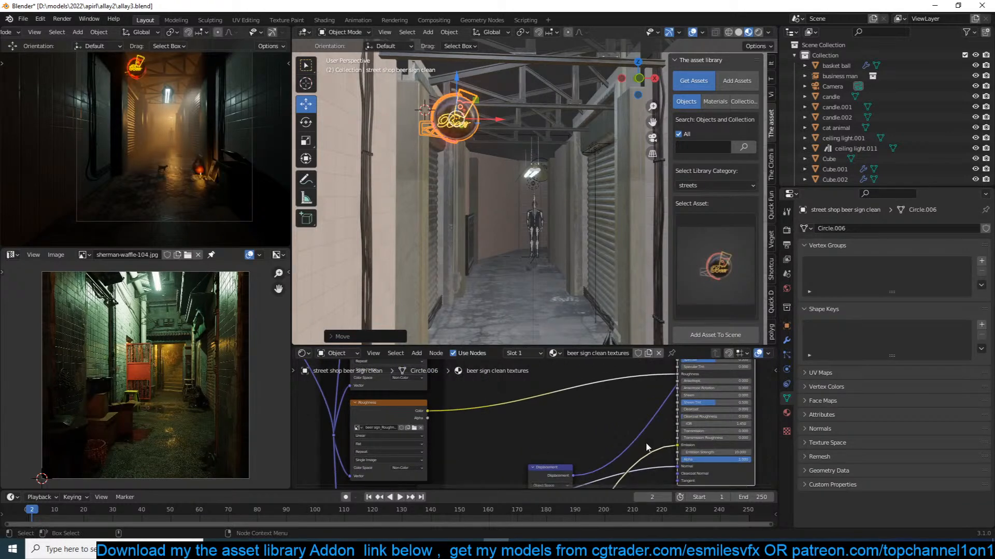
Add a point light at the beer sign with 100 W power and an orange-red color (hue 0.013, saturation 0.938).
click(447, 118)
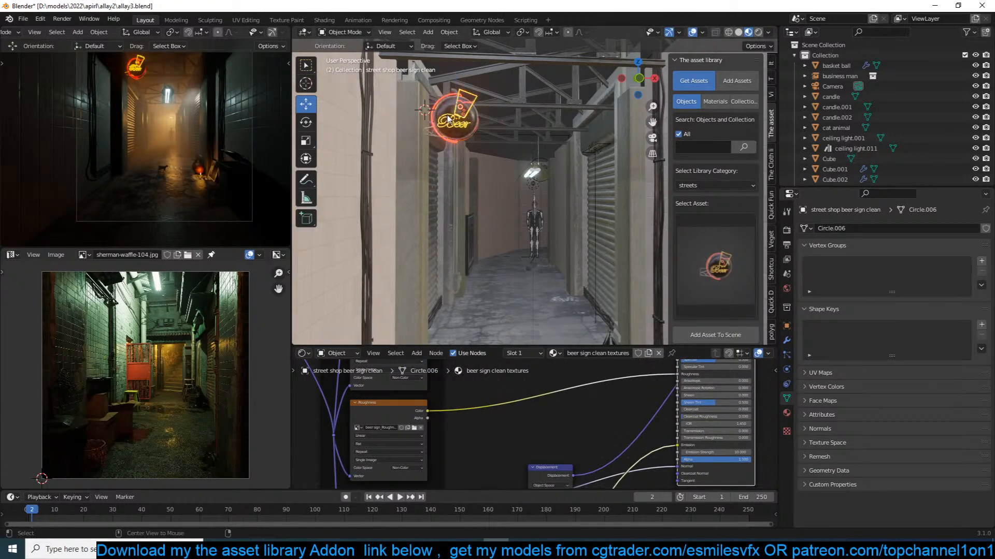
key(shift+a)
mouse_move(424, 178)
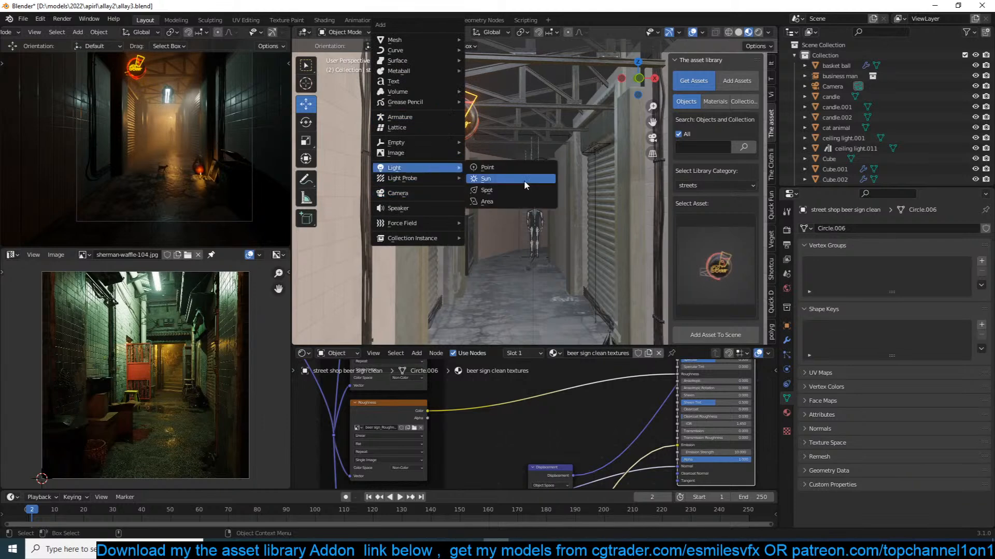
click(529, 169)
middle_drag(531, 171, 617, 169)
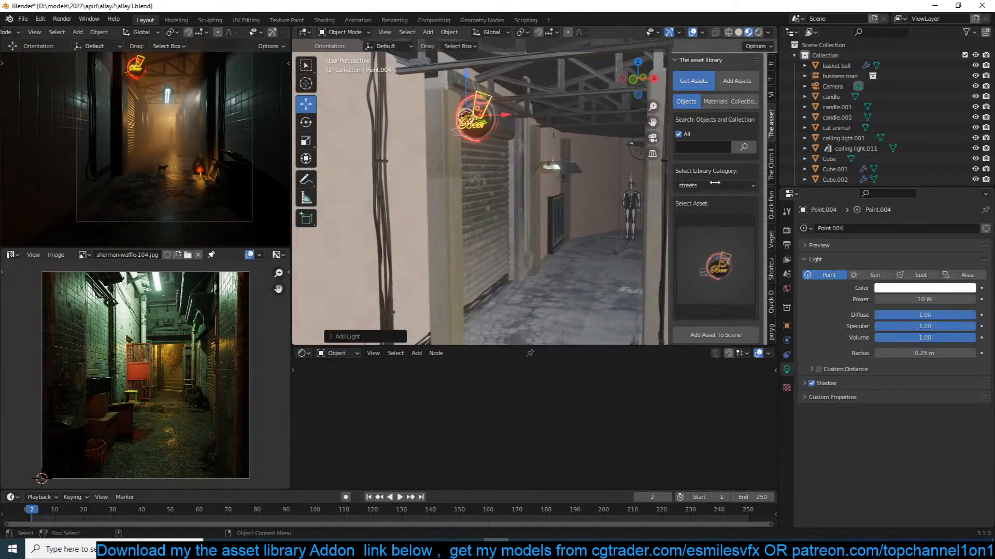
click(941, 298)
text(100)
key(Return)
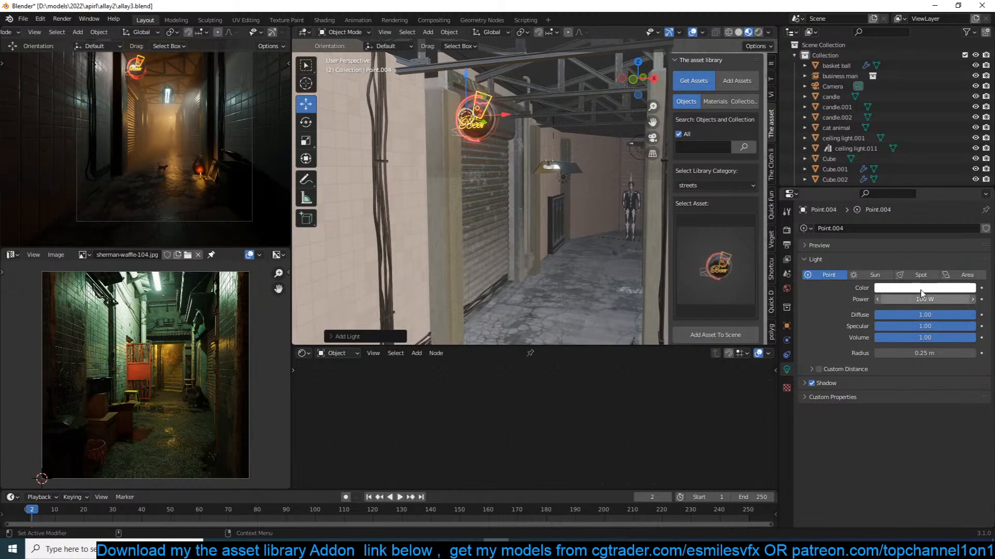
click(933, 289)
drag(921, 206, 917, 215)
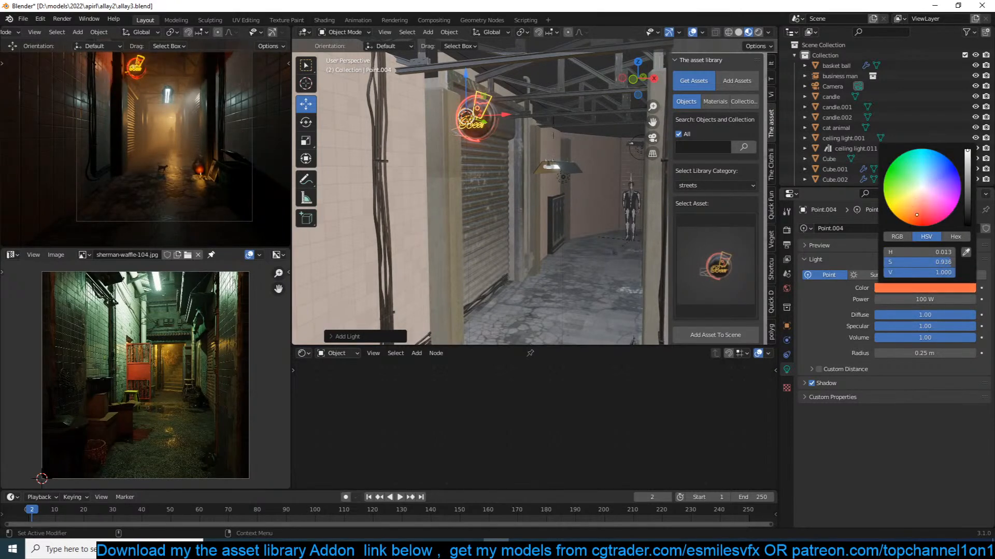
Reposition the orange-red point light around the beer sign, save the file, and deselect everything.
key(g)
drag(504, 116, 505, 116)
middle_drag(502, 115, 478, 104)
drag(503, 137, 500, 135)
middle_drag(500, 135, 567, 207)
key(ctrl+s)
key(alt+a)
Examine the alley and its walls from outside and above, and save the file.
scroll(543, 192, down, 3)
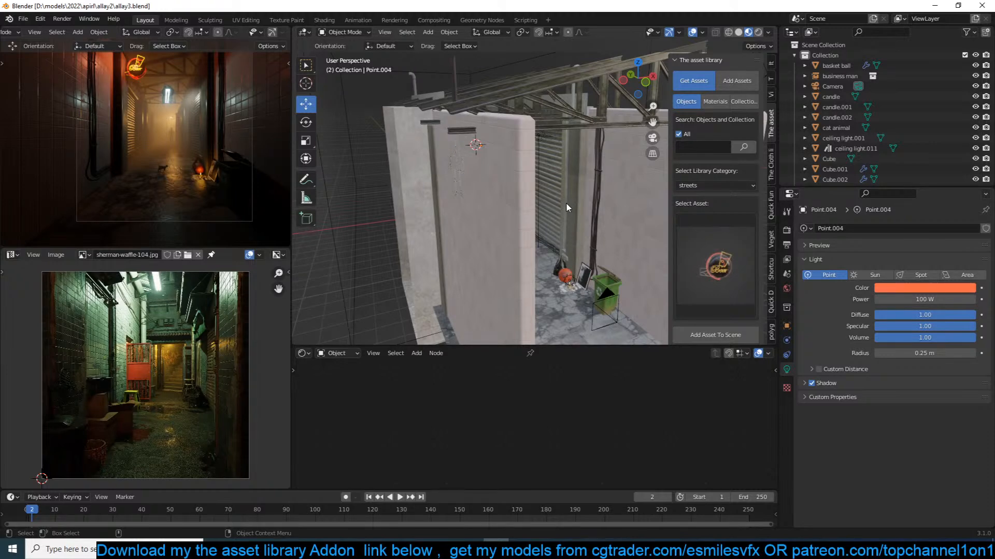
scroll(566, 203, down, 4)
scroll(566, 203, up, 4)
key(ctrl+s)
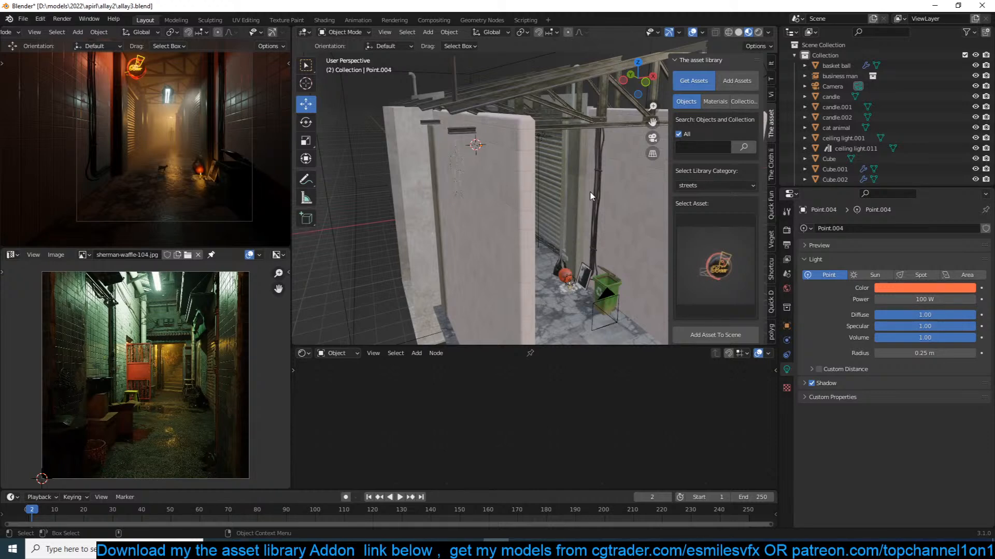
click(585, 200)
key(ctrl+s)
key(alt+a)
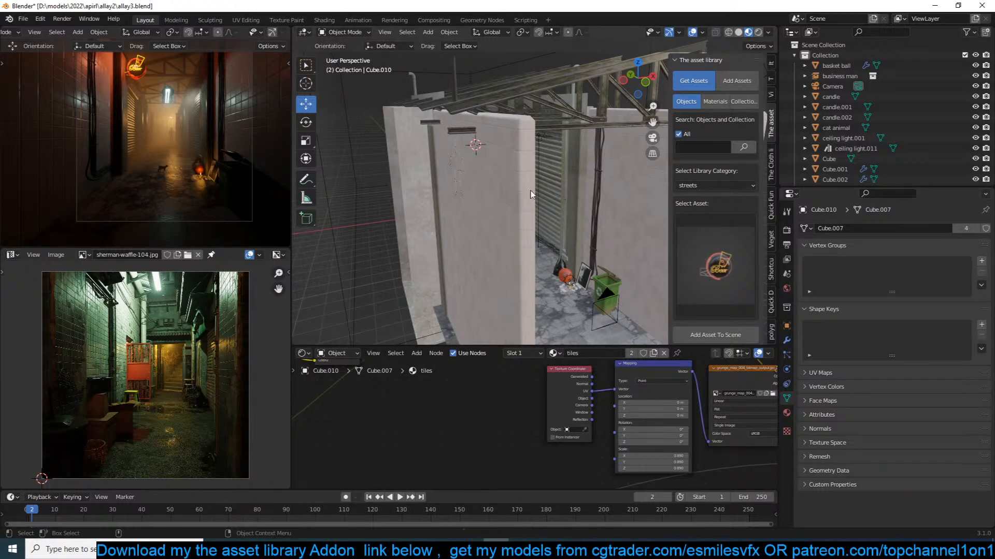
middle_drag(521, 194, 480, 192)
key(ctrl+s)
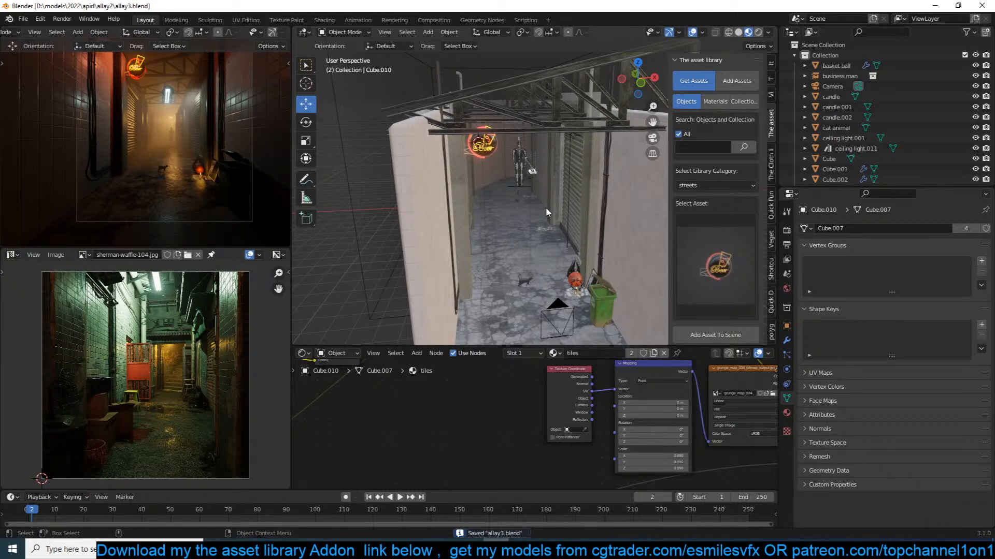
scroll(546, 207, up, 1)
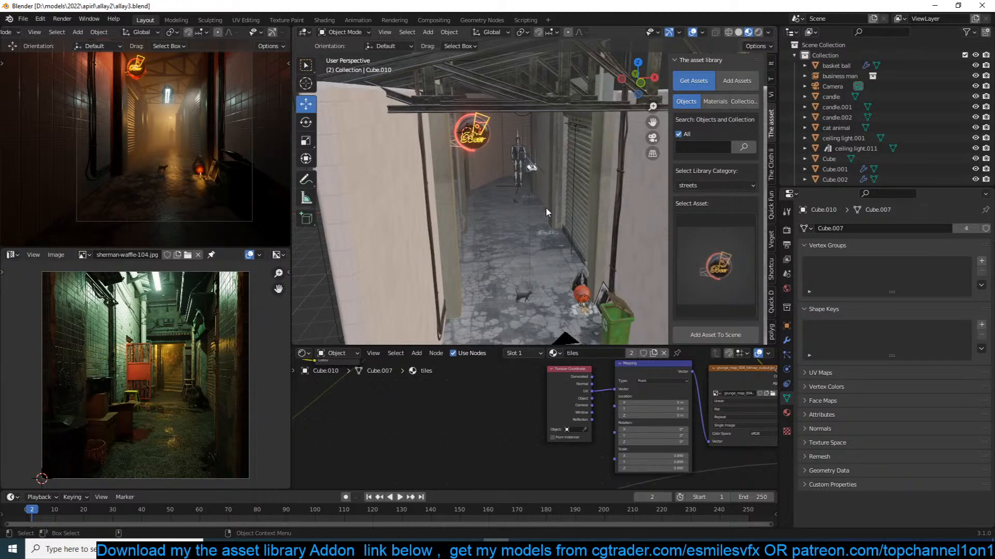
key(ctrl)
key(ctrl+s)
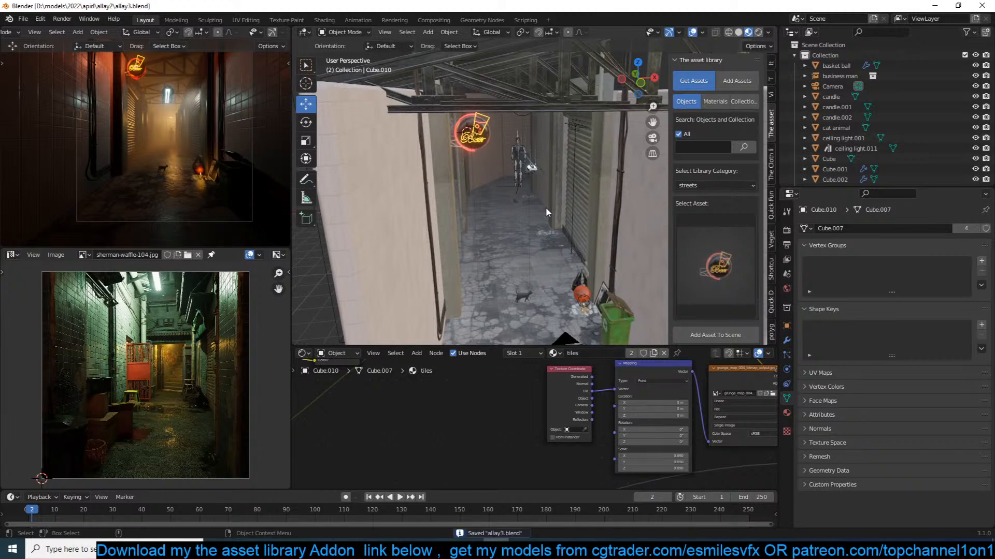
Change the emission color of the ceiling light's tube material to orange-yellow and save the file.
scroll(545, 208, up, 2)
middle_drag(530, 233, 401, 126)
click(529, 183)
key(KP_0)
click(368, 91)
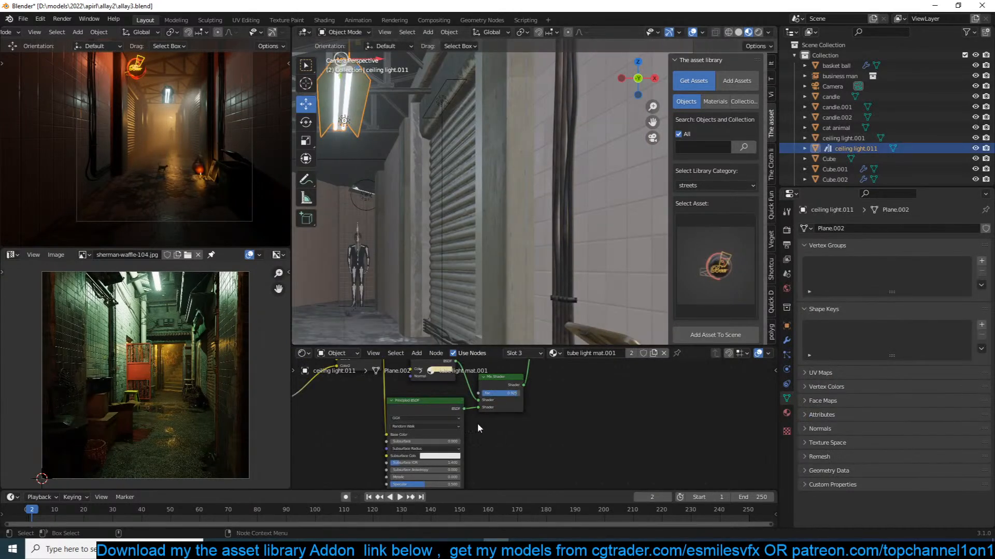
scroll(528, 430, down, 3)
middle_drag(578, 442, 563, 497)
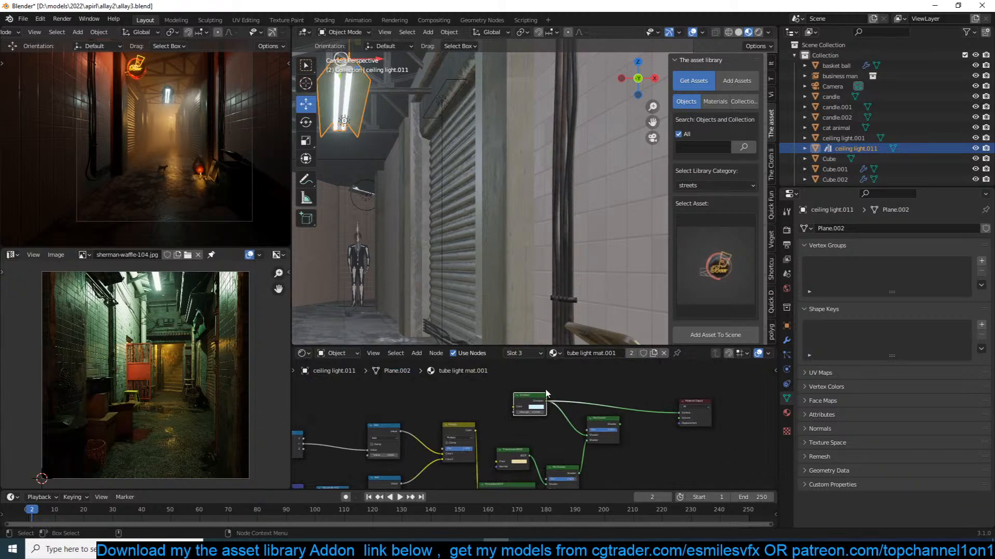
click(535, 407)
drag(559, 352, 538, 367)
click(447, 188)
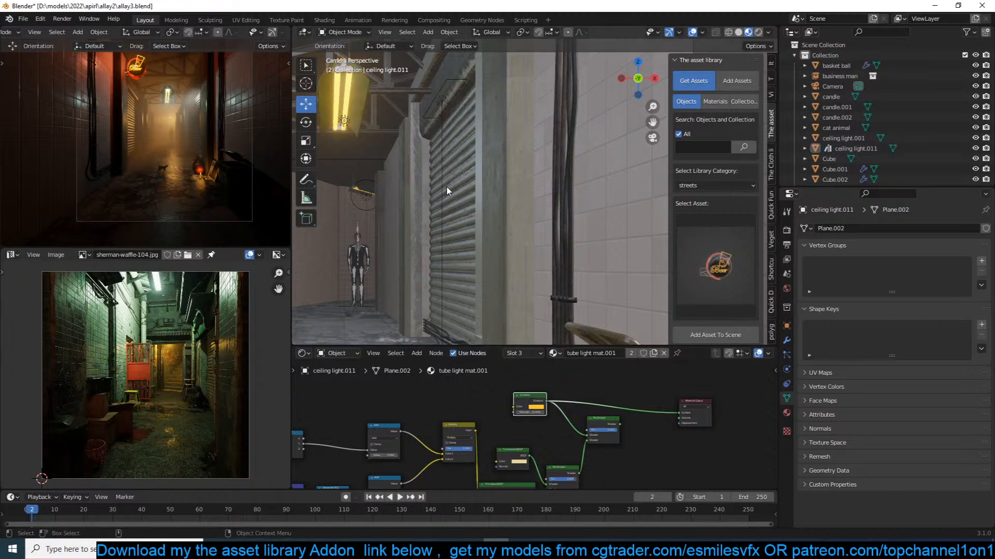
key(ctrl+s)
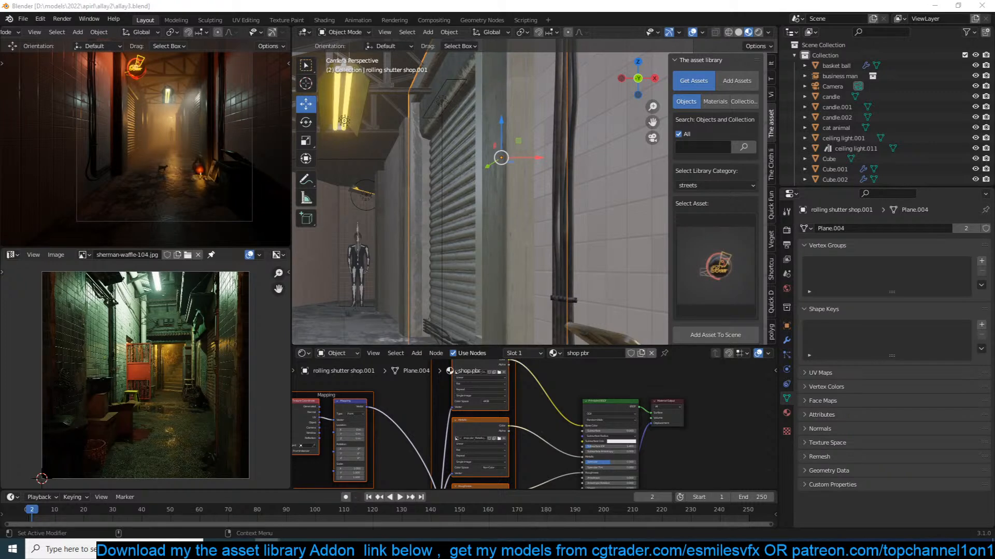
Inspect the far end of the alley, save the file, and look through the streets assets.
click(486, 198)
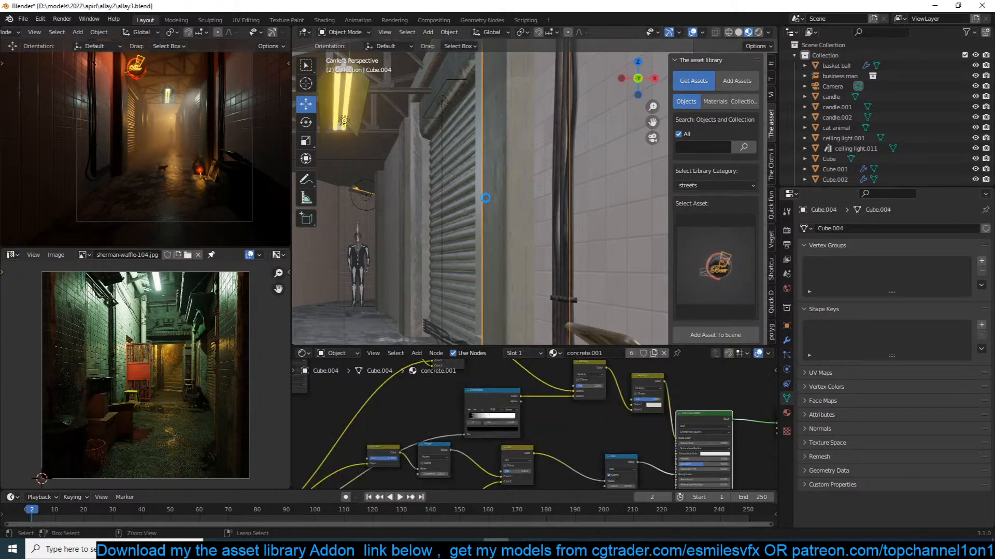
shift+middle_drag(441, 221, 488, 208)
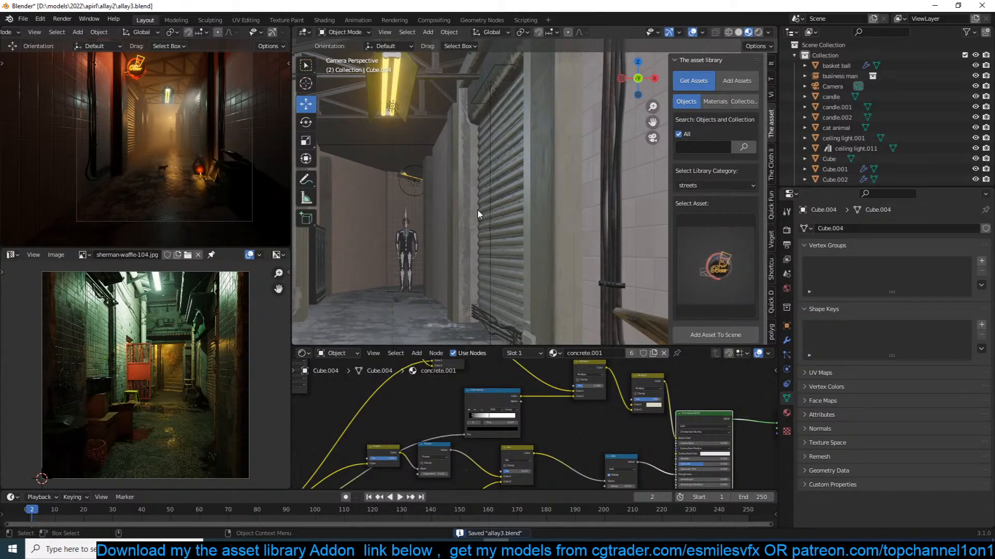
shift+middle_drag(477, 209, 499, 200)
key(ctrl+s)
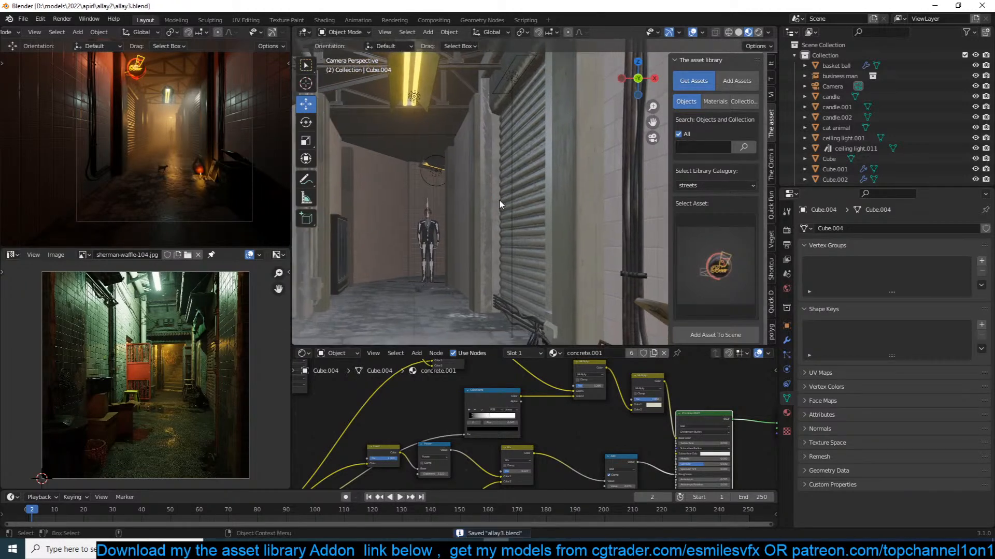
click(726, 252)
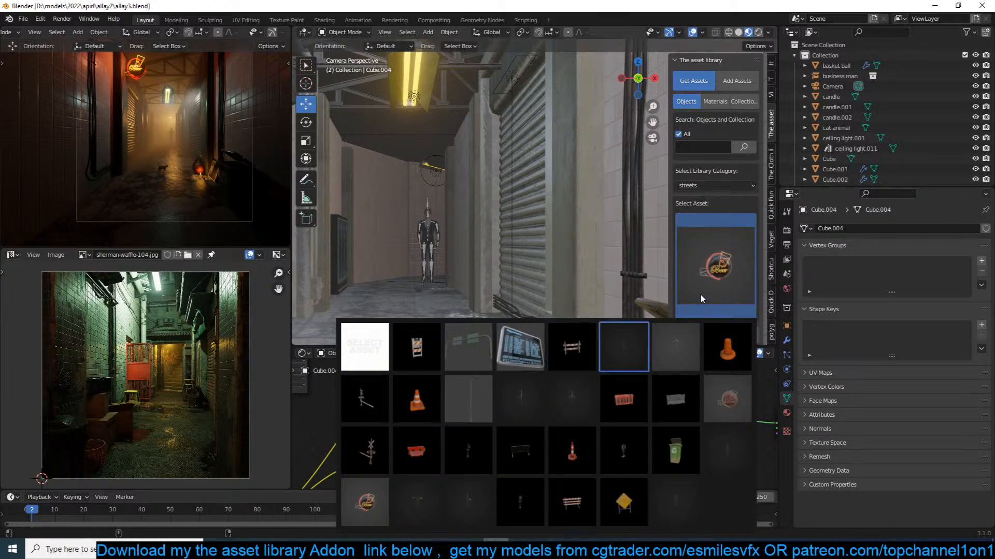
click(716, 231)
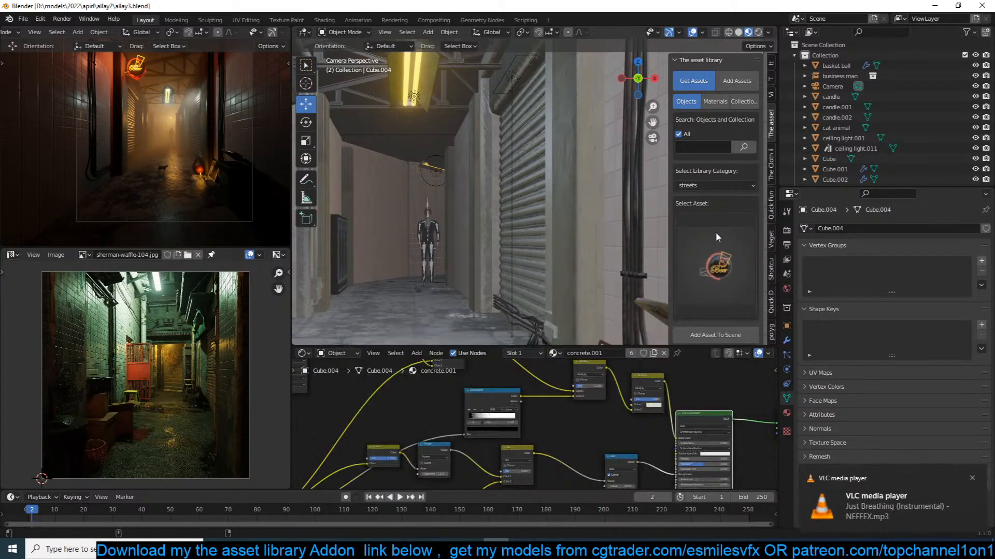
Add the sagging wires asset from the wires category to the scene, placed at the ceiling above the alley.
click(718, 186)
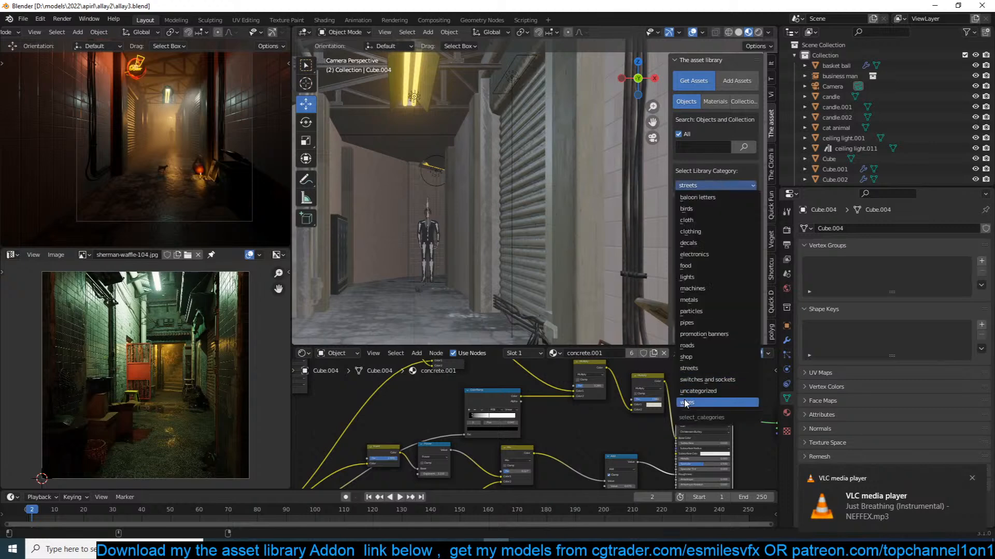
click(709, 403)
click(707, 310)
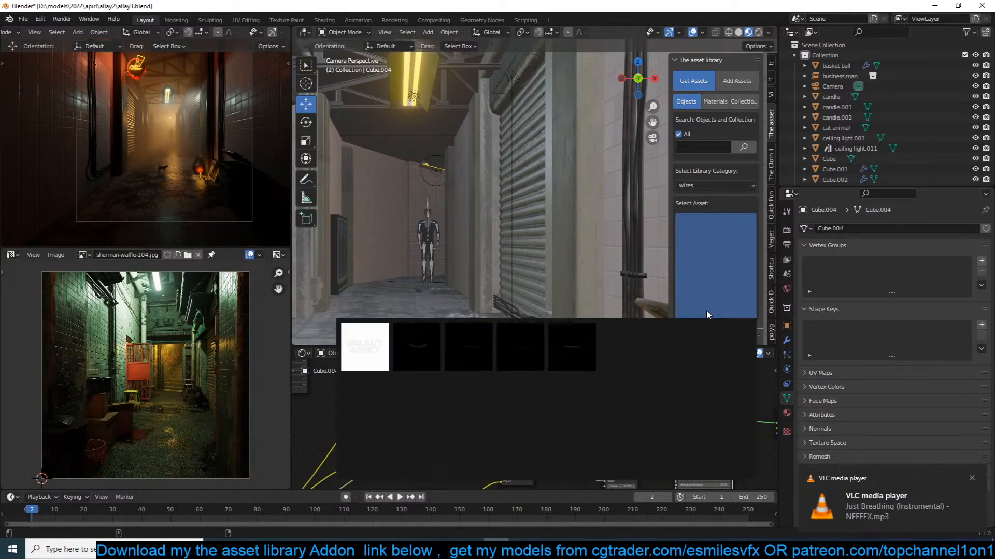
click(432, 340)
scroll(413, 138, down, 3)
shift+right_click(461, 75)
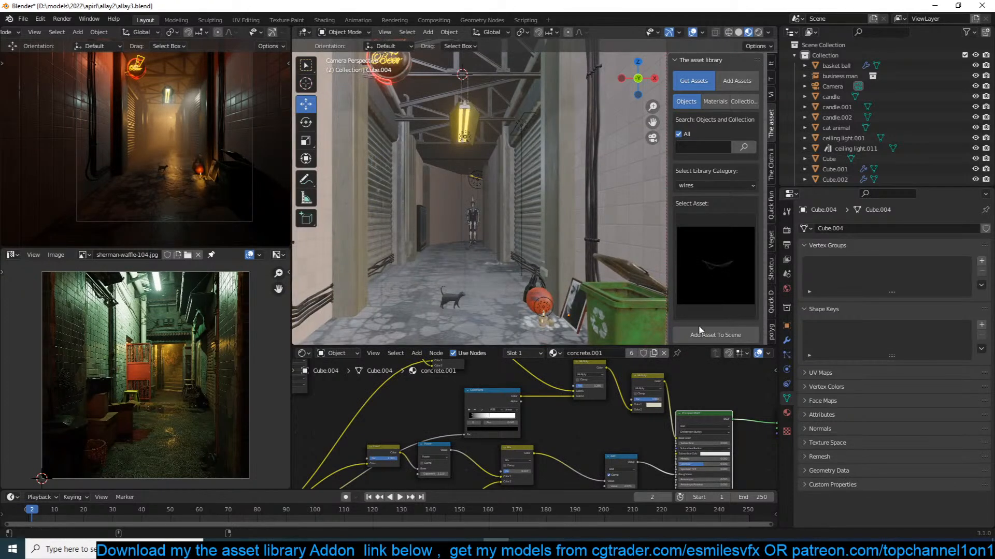
click(715, 335)
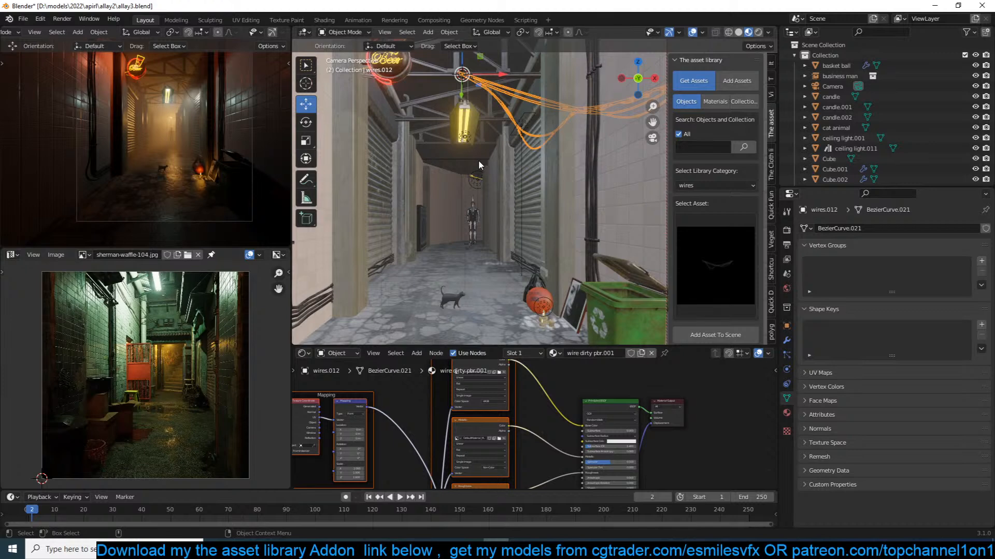
Rotate the new hanging wires by -90° about the vertical axis to run along the alley.
key(KP_Decimal)
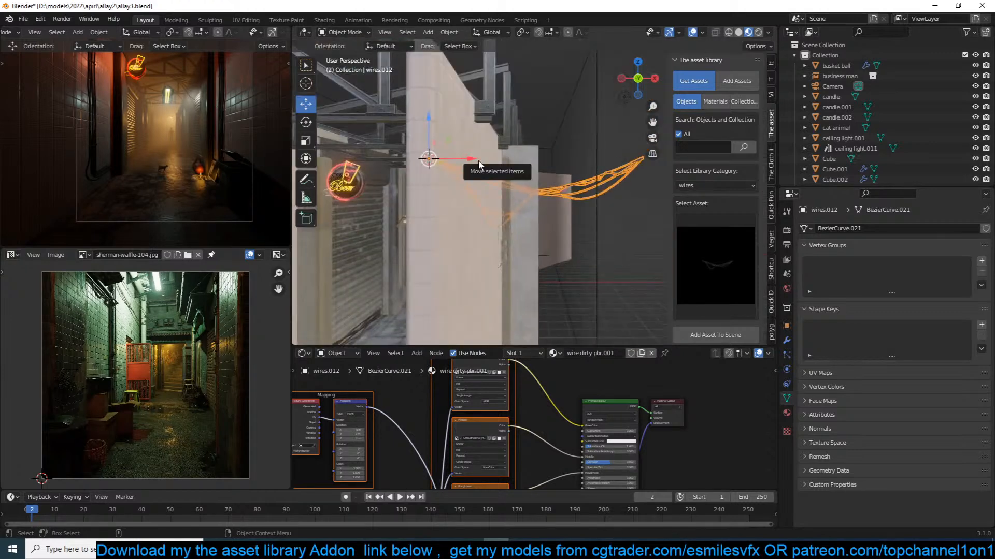
key(KP_7)
text(r-90)
key(Return)
middle_drag(516, 202, 535, 120)
scroll(536, 121, up, 2)
Move the hanging wires toward the alley's right-hand wall in camera view and enlarge them.
key(KP_0)
key(g)
click(542, 124)
key(s)
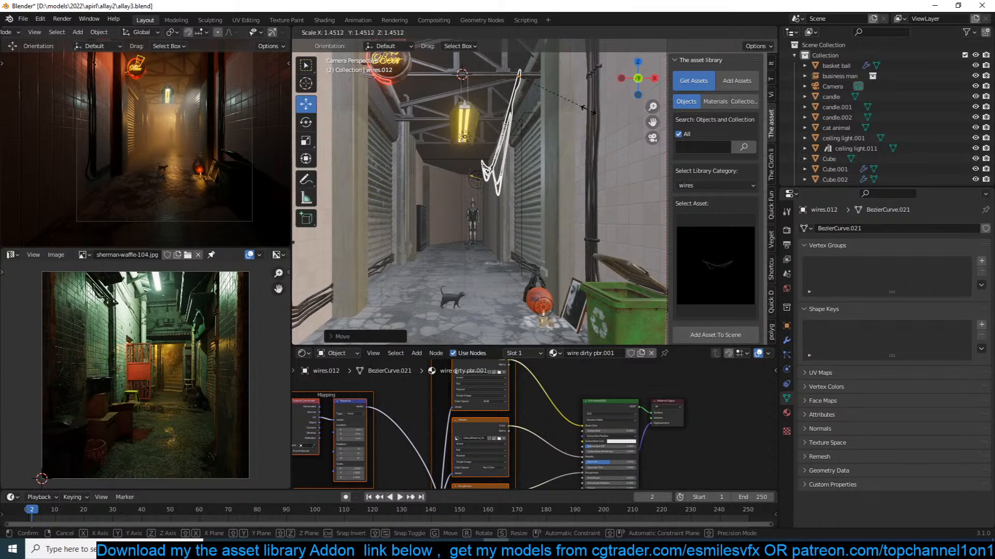
click(557, 130)
key(s)
right_click(549, 135)
Rotate the hanging wires in the side view and place a linked duplicate end to end farther down the alley.
key(KP_3)
key(z)
click(505, 138)
scroll(569, 156, down, 4)
shift+middle_drag(544, 199, 448, 206)
key(r)
shift+middle_drag(576, 200, 470, 215)
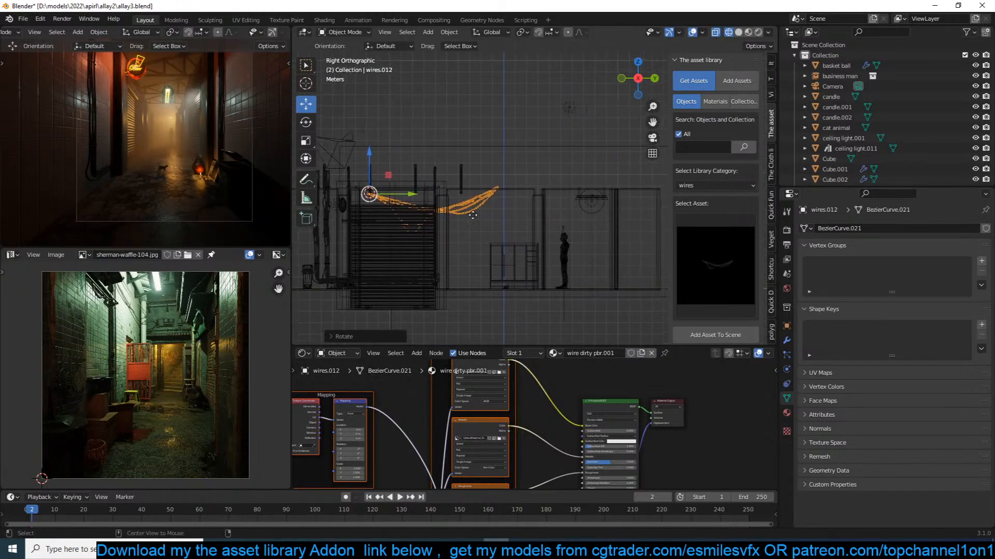
key(alt+d)
click(598, 208)
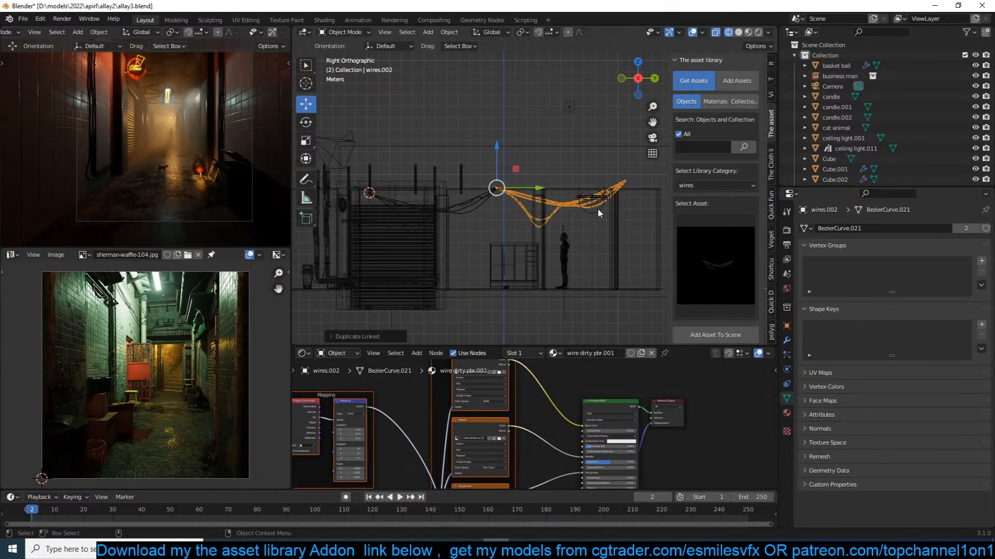
Increase the roof structure's Array count to 6.
click(472, 176)
middle_drag(472, 175, 466, 227)
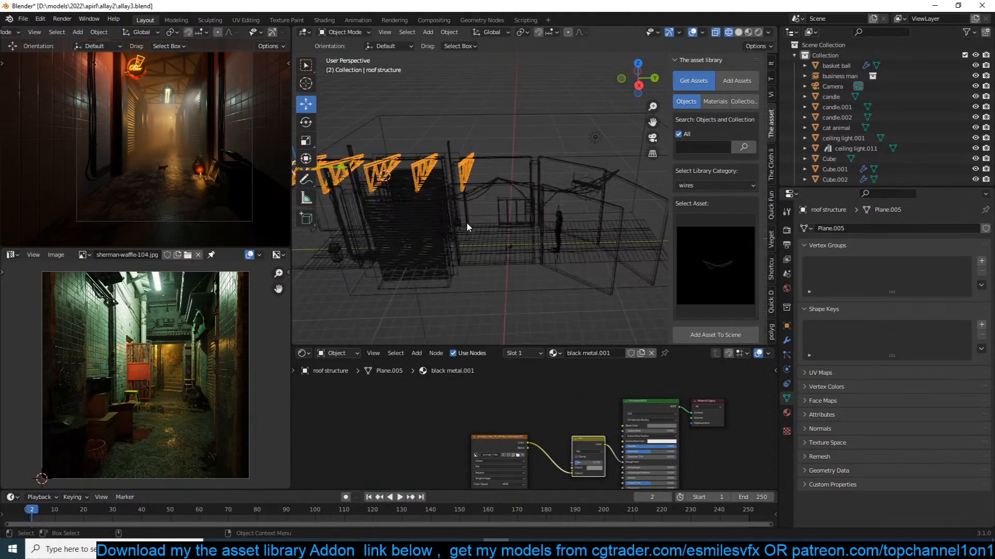
click(786, 341)
click(967, 288)
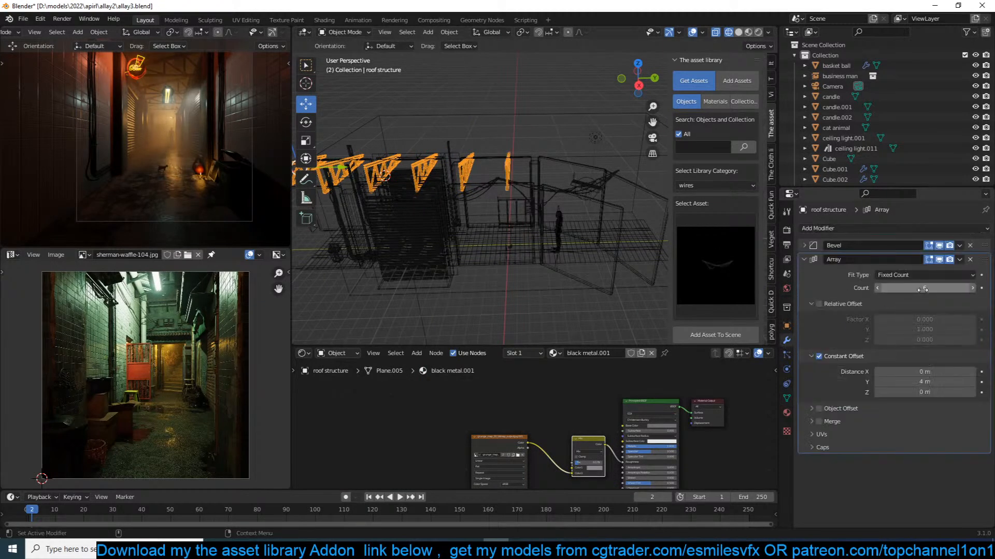
Duplicate the roof structure and move and rotate the copy to cover the angled far end of the alley.
key(KP_7)
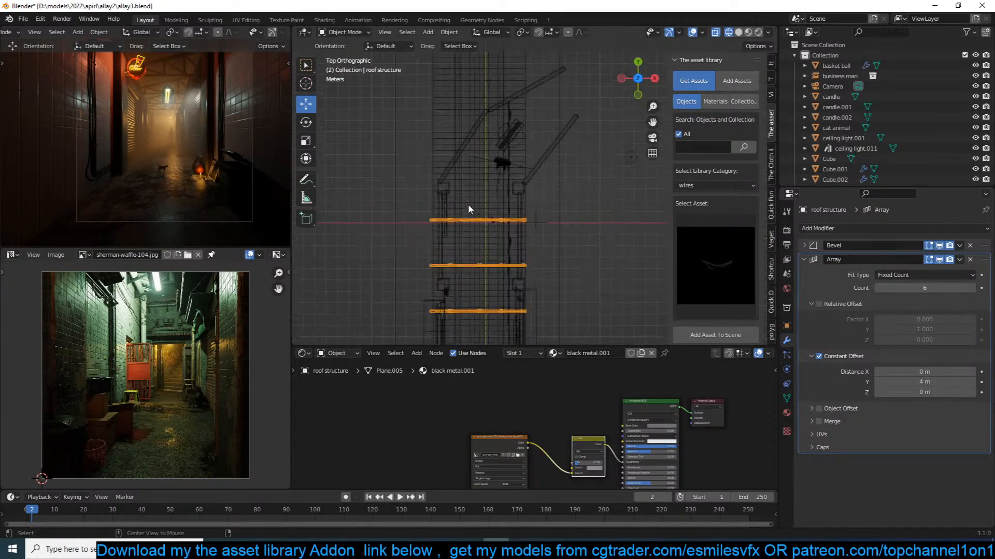
key(shift+d)
click(528, 83)
key(r)
click(613, 204)
key(g)
click(565, 203)
mouse_move(564, 203)
middle_down()
mouse_move(520, 103)
mouse_move(550, 156)
middle_up()
key(z)
click(627, 155)
key(KP_0)
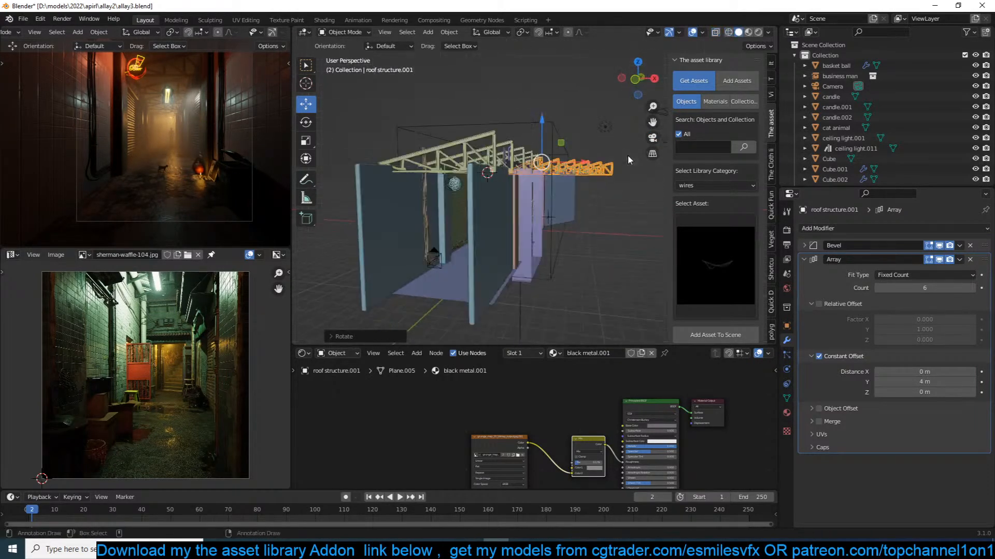
Add linked duplicates of the hanging wires toward the left-hand side of the ceiling.
key(alt+a)
click(508, 114)
key(alt+d)
click(455, 117)
key(alt+d)
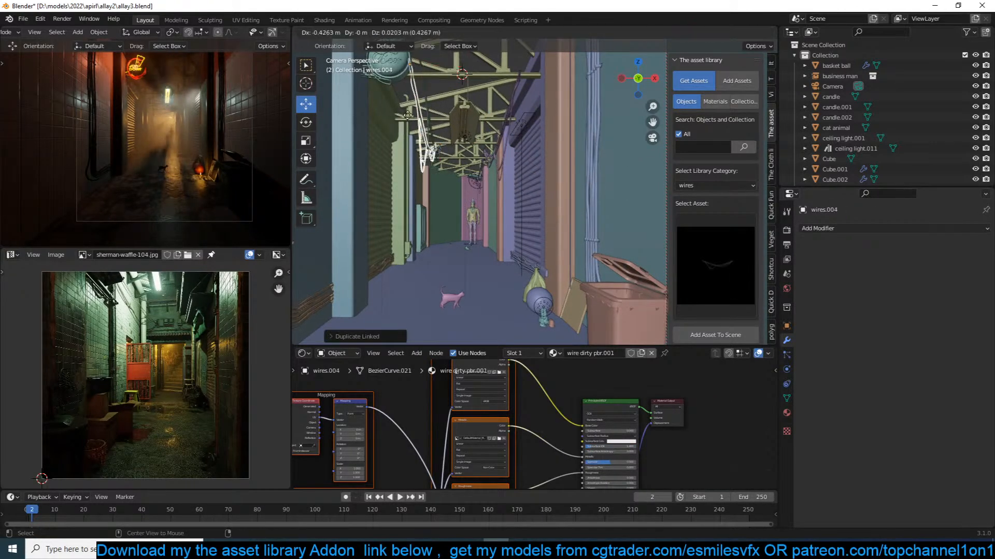
click(391, 112)
Rotate the hanging wires in top view, add another linked duplicate crossing the alley, and save the file.
key(KP_7)
key(r)
click(474, 147)
key(alt+d)
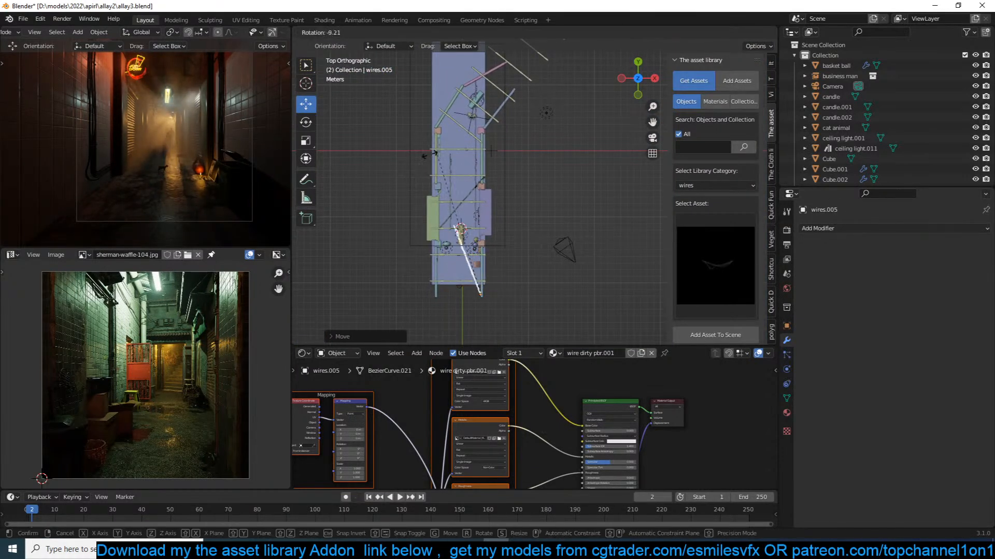
click(482, 167)
key(alt+a)
key(ctrl+s)
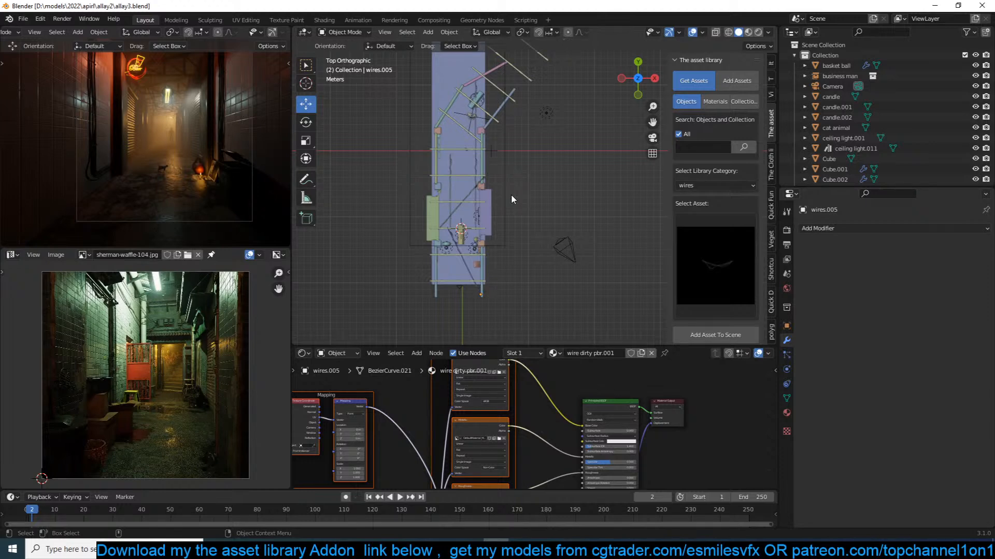
right_click(511, 196)
key(ctrl+s)
scroll(564, 178, down, 1)
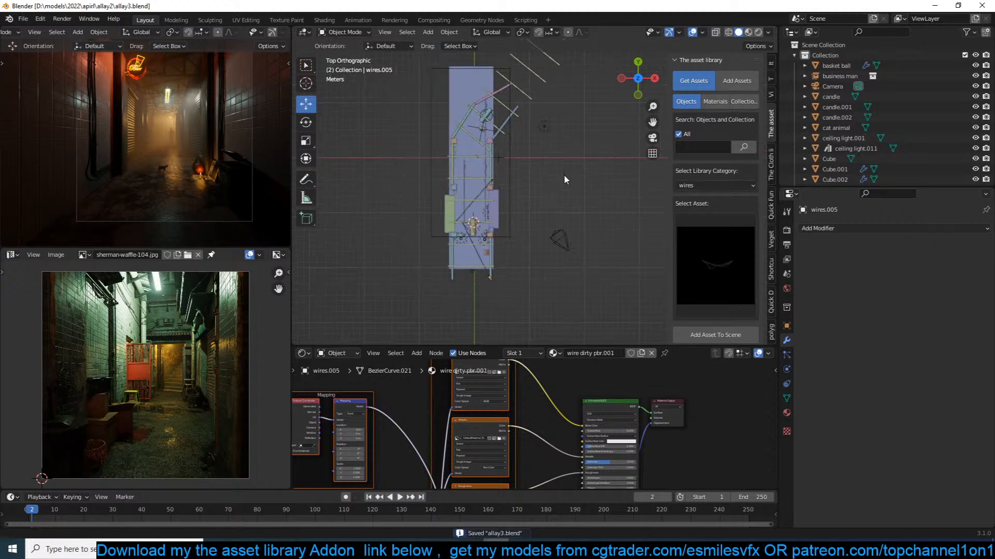
scroll(563, 175, up, 1)
shift+middle_drag(556, 169, 589, 172)
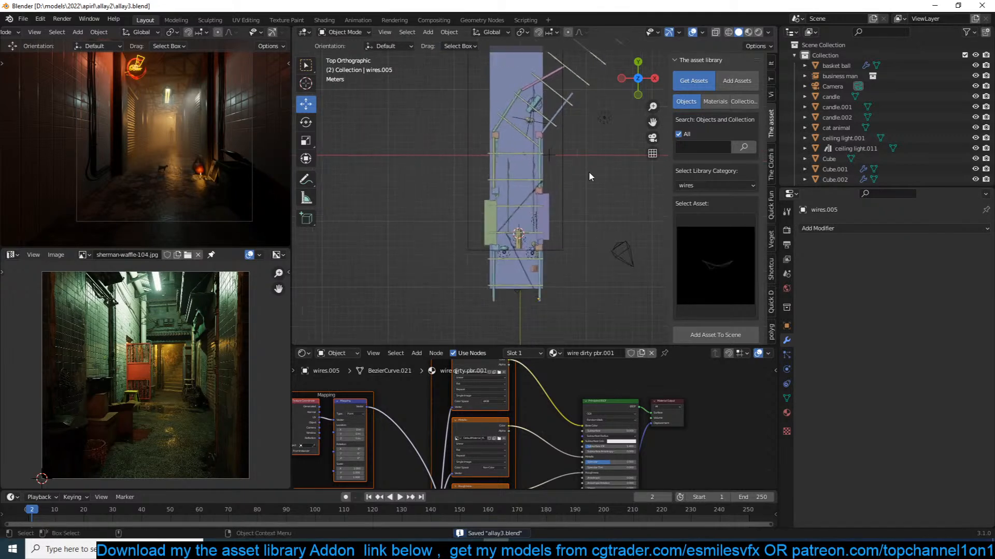
scroll(588, 172, up, 1)
click(683, 237)
click(683, 237)
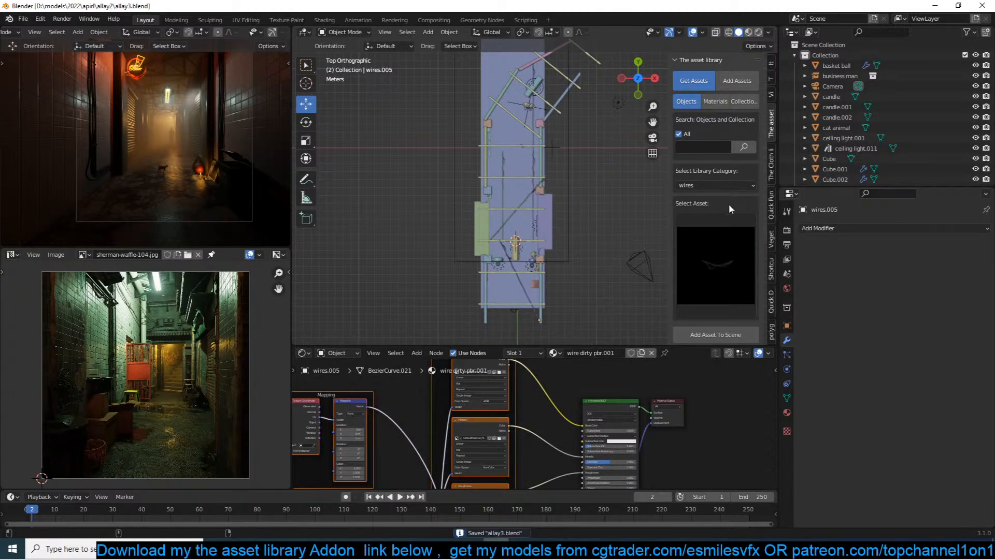
Add the coiled wire asset to the scene on the ground beside the dustbin.
click(718, 265)
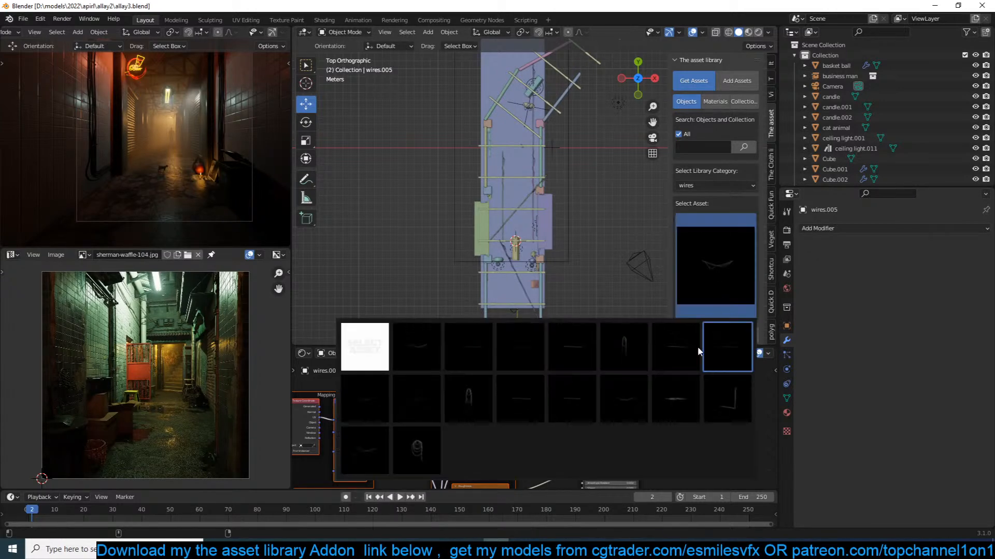
click(417, 448)
middle_drag(520, 274, 505, 128)
scroll(506, 131, up, 3)
shift+middle_drag(596, 316, 522, 216)
scroll(484, 269, up, 1)
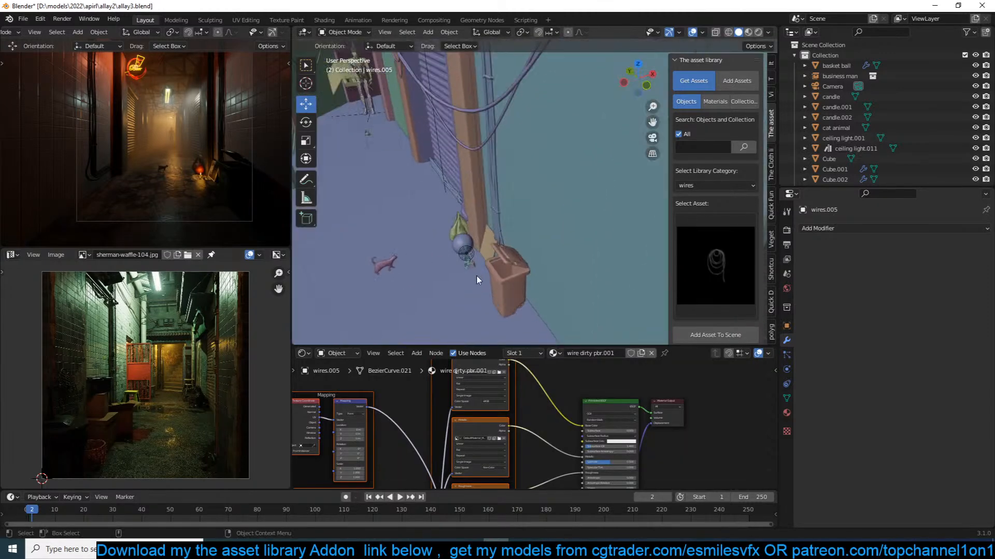
shift+right_click(478, 280)
click(714, 335)
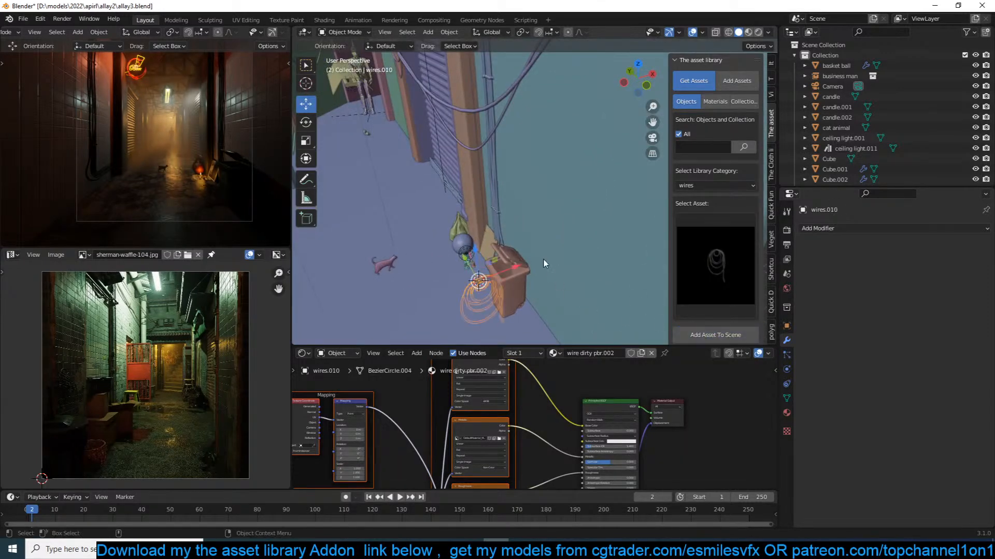
Clear the coiled wire's rotation and rotate it 90° about the X axis so it hangs vertically.
key(alt+r)
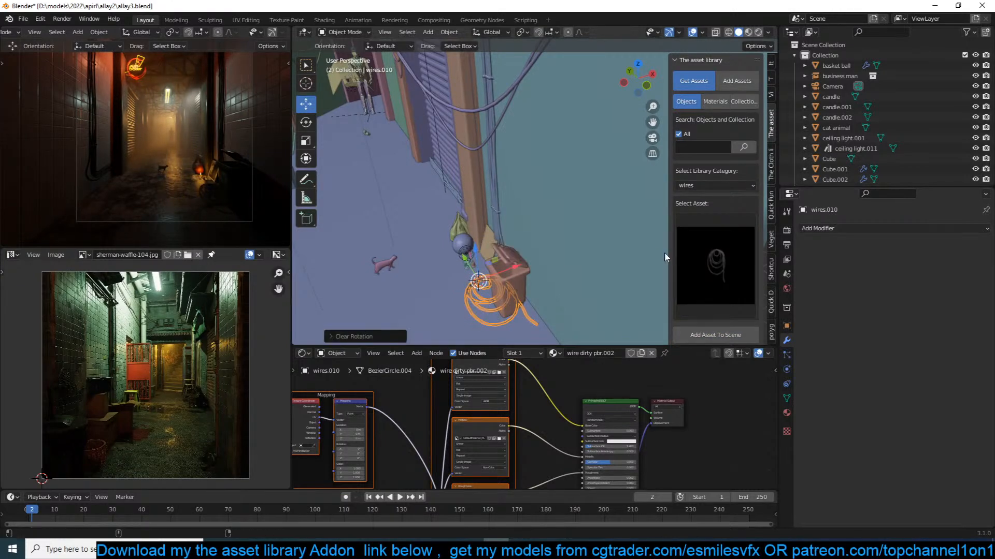
key(KP_1)
key(KP_Decimal)
key(KP_3)
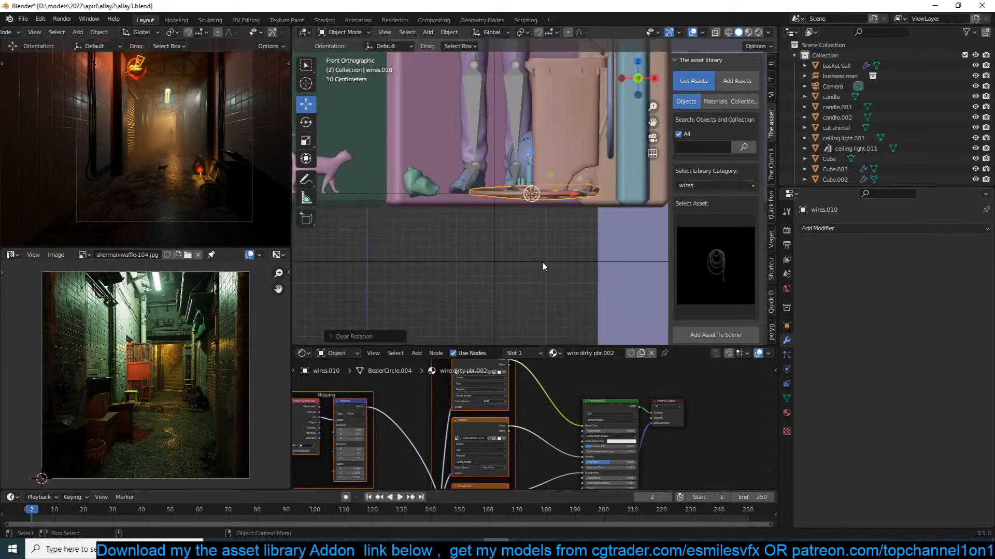
key(KP_1)
scroll(524, 107, down, 3)
shift+middle_drag(523, 108, 511, 192)
text(rx90)
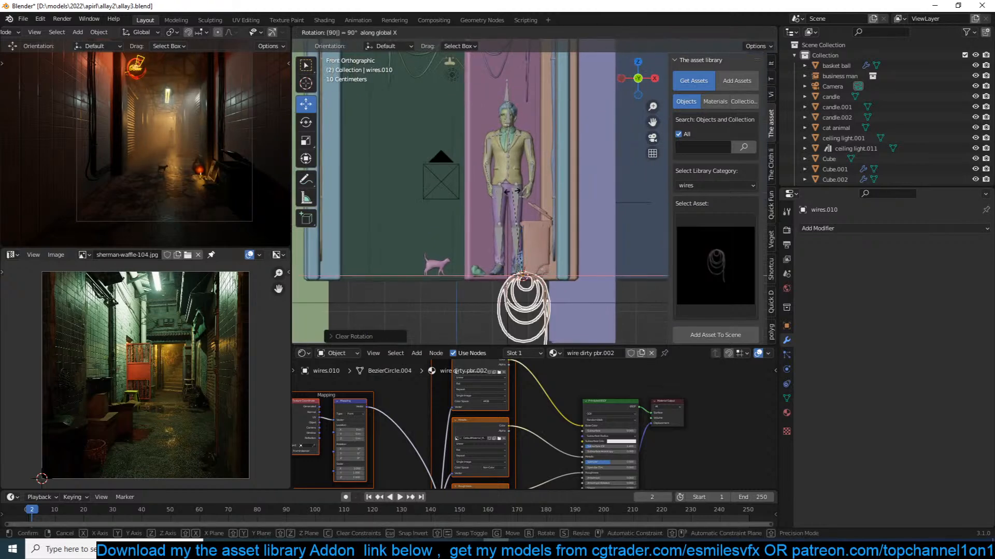
click(513, 194)
Move the coiled wire up to the roof structure, enlarge it slightly, and adjust its hanging position.
scroll(516, 198, down, 5)
key(g)
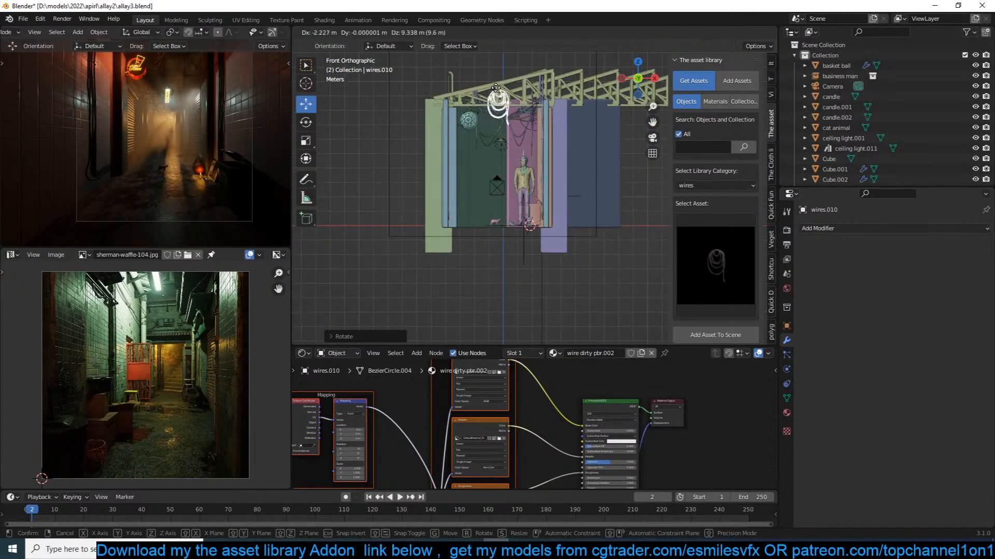
click(503, 109)
key(s)
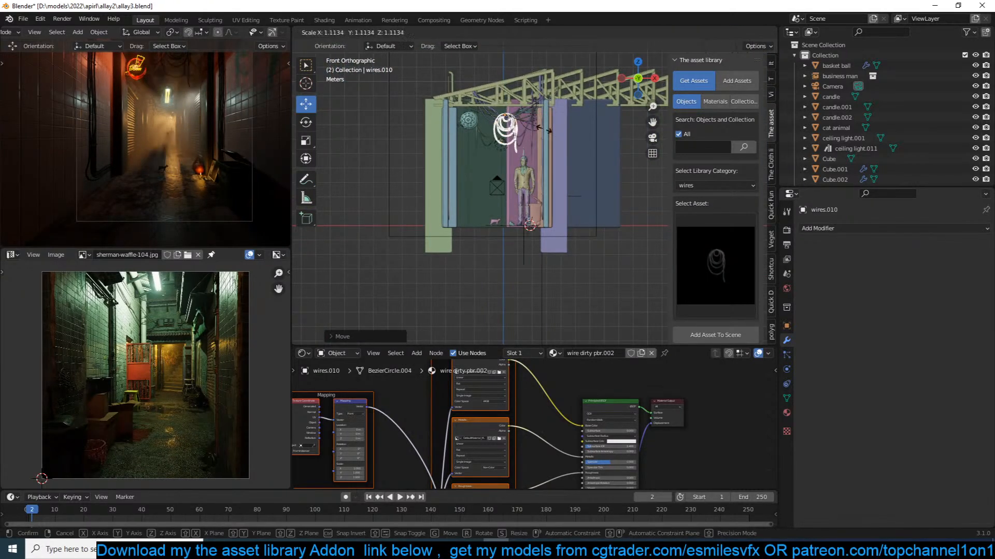
click(550, 130)
key(g)
click(551, 120)
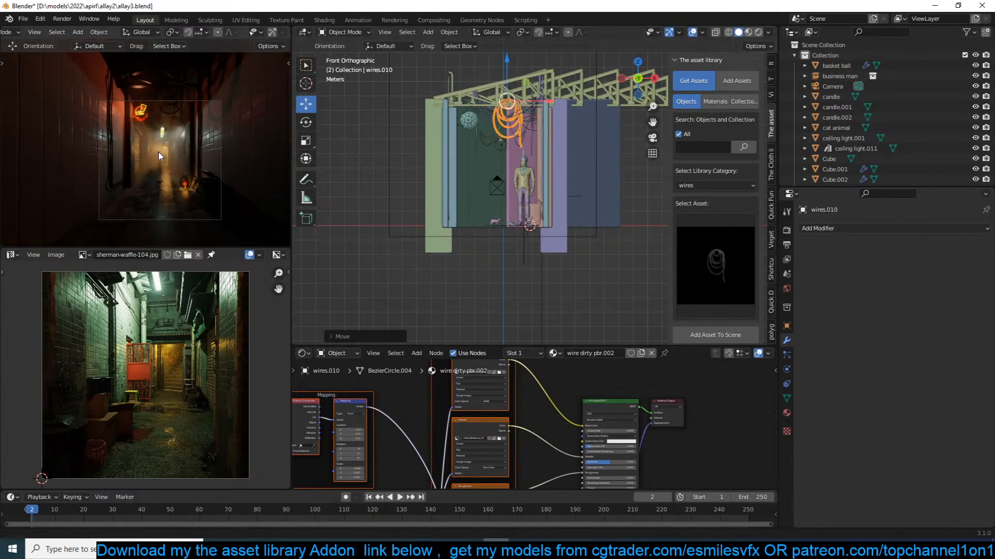
Narrow the coiled wire along the X axis and save the file.
scroll(486, 124, up, 2)
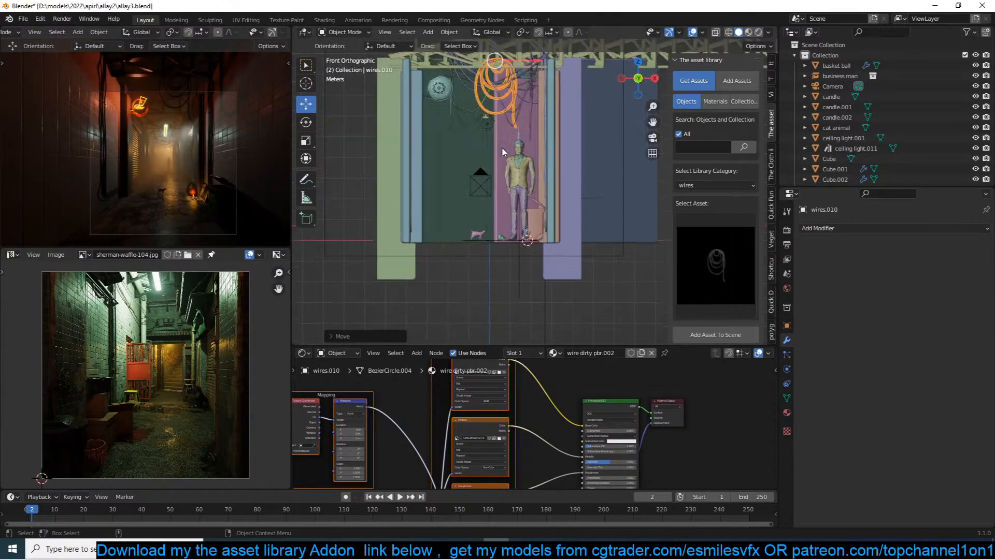
key(s)
key(x)
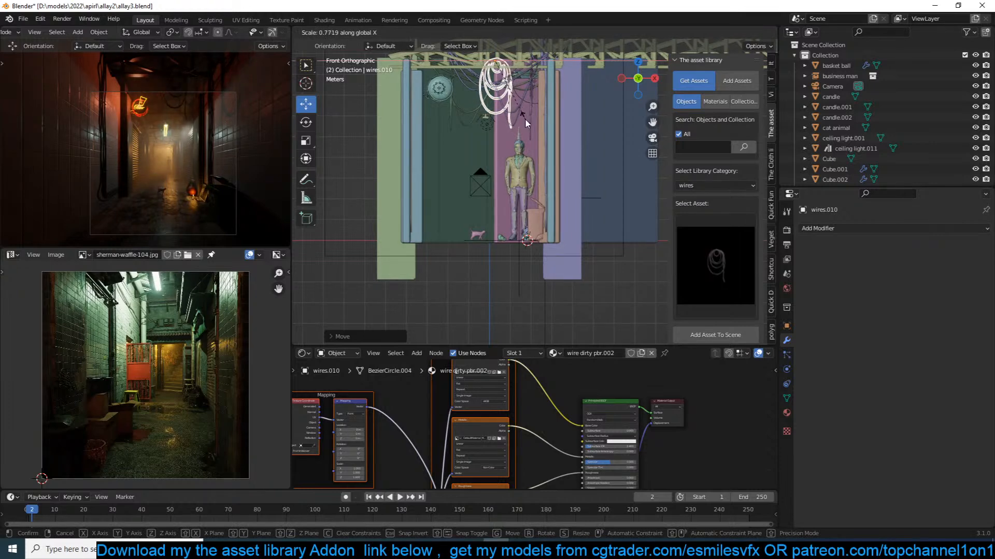
click(541, 134)
key(ctrl+s)
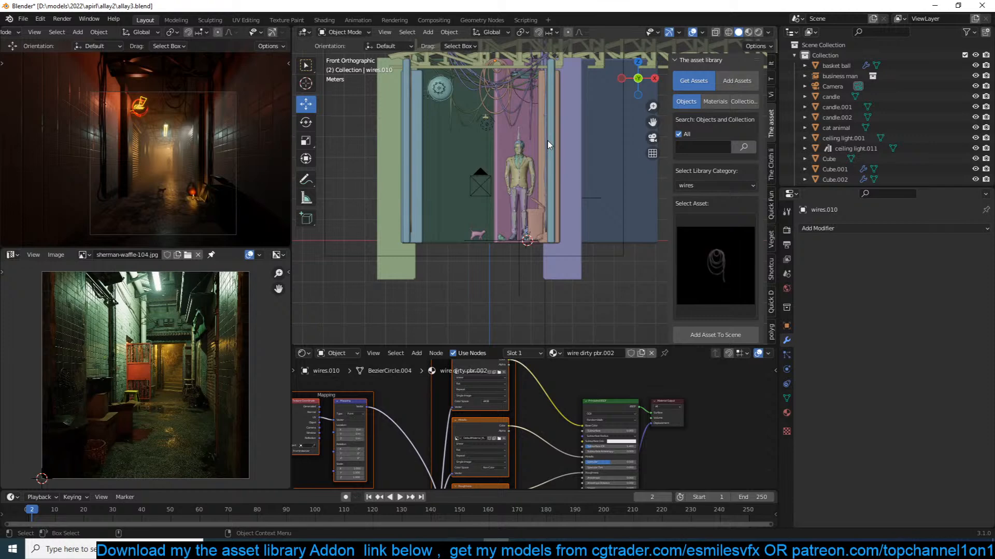
key(ctrl+s)
Select the alley's road object, bring its full material node tree into view, and save the file.
middle_drag(483, 270, 492, 216)
scroll(492, 216, up, 10)
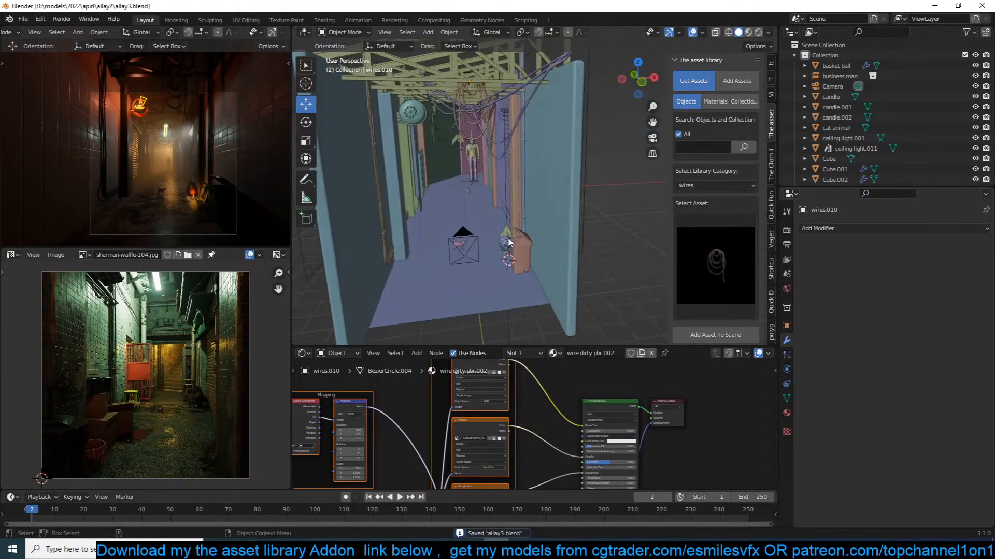
scroll(509, 242, down, 5)
click(491, 288)
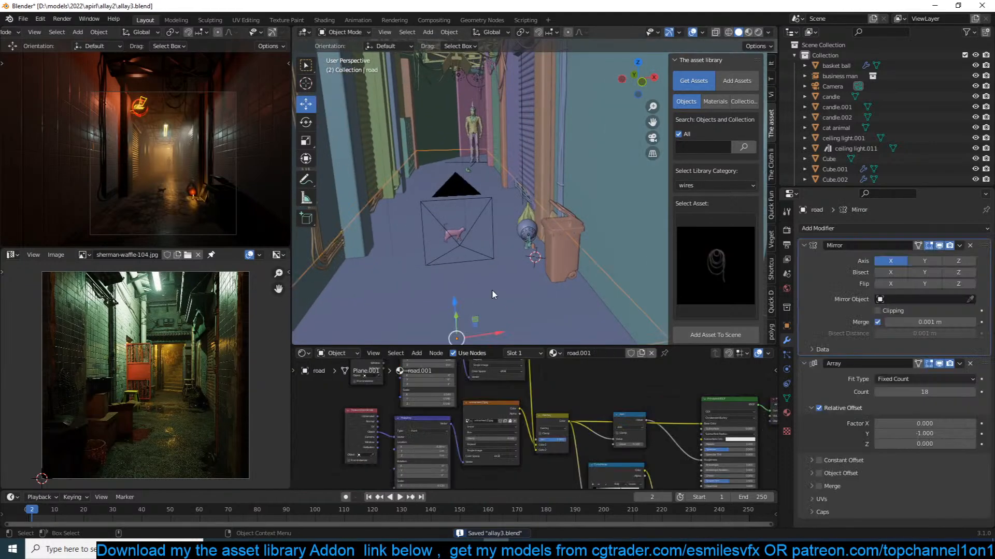
key(Home)
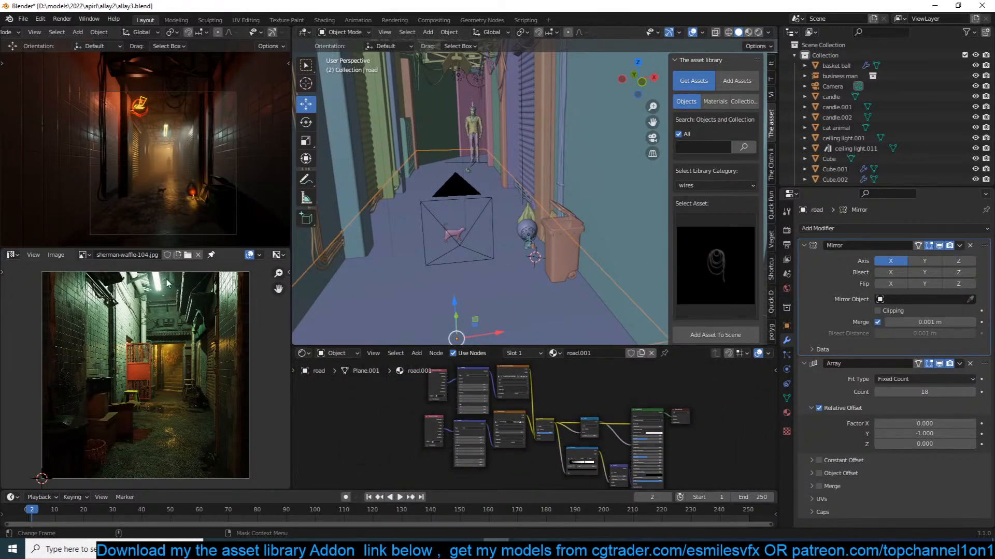
scroll(173, 219, up, 3)
scroll(173, 219, down, 2)
key(ctrl+s)
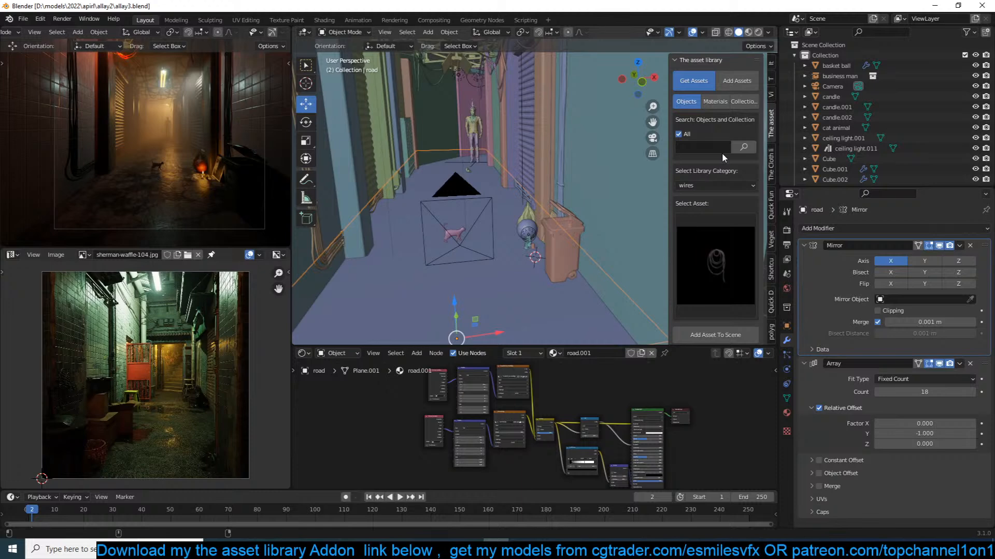
Browse the asset library's floor, metals and grounds material categories for a usable material.
click(717, 101)
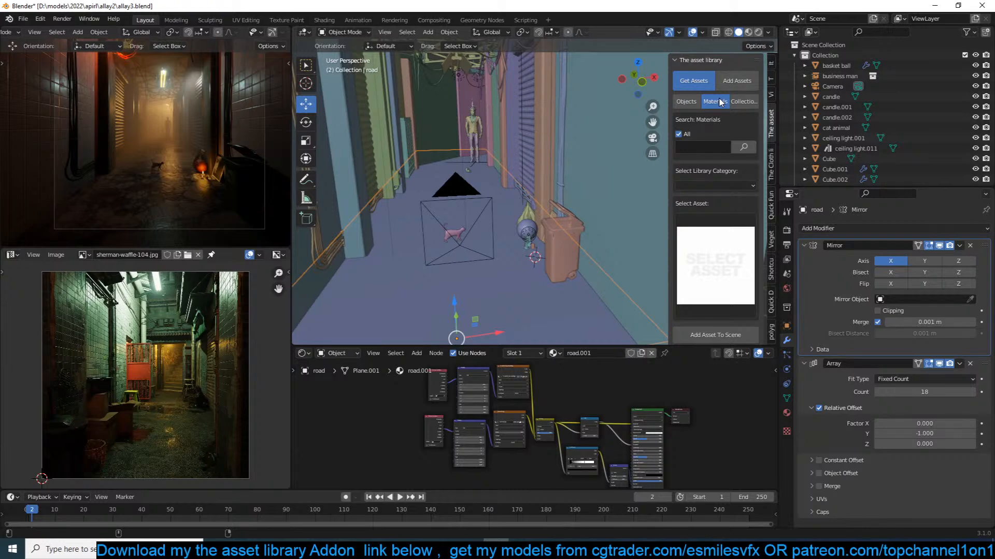
click(691, 185)
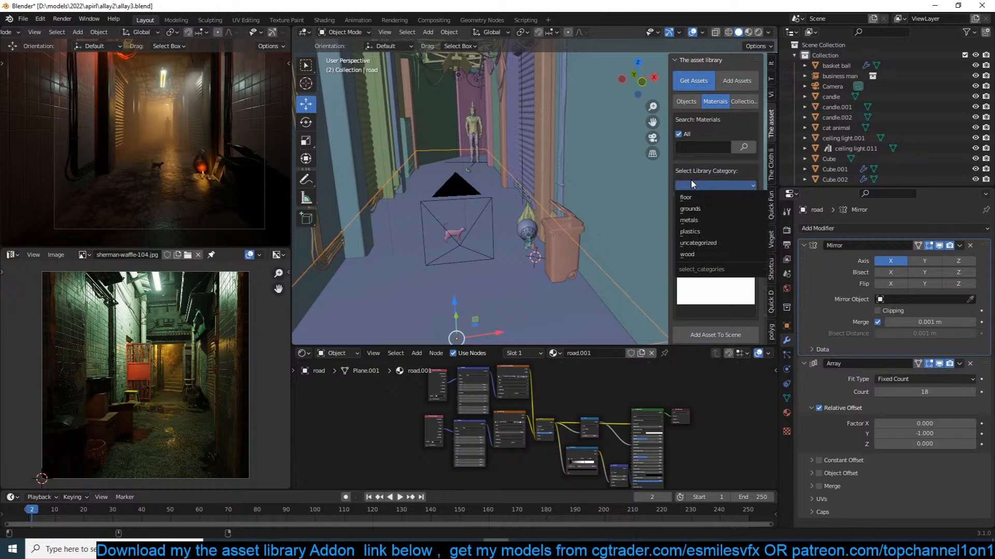
click(698, 185)
click(689, 196)
click(700, 227)
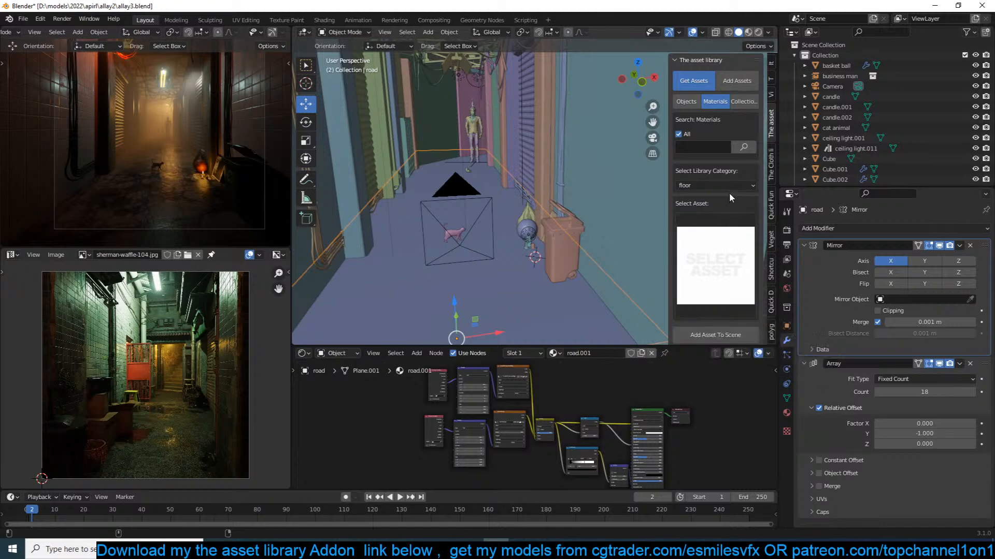
click(728, 184)
click(723, 221)
click(724, 248)
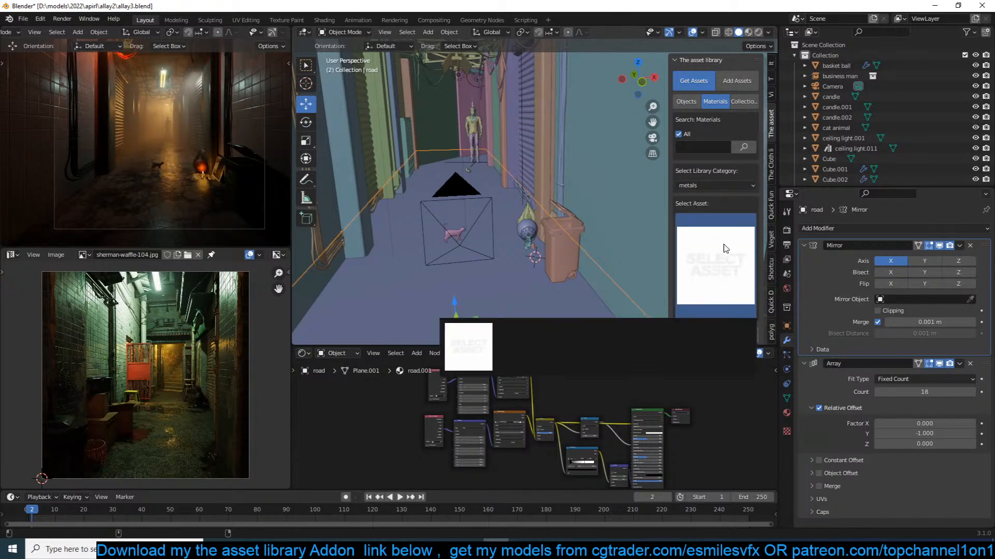
click(727, 187)
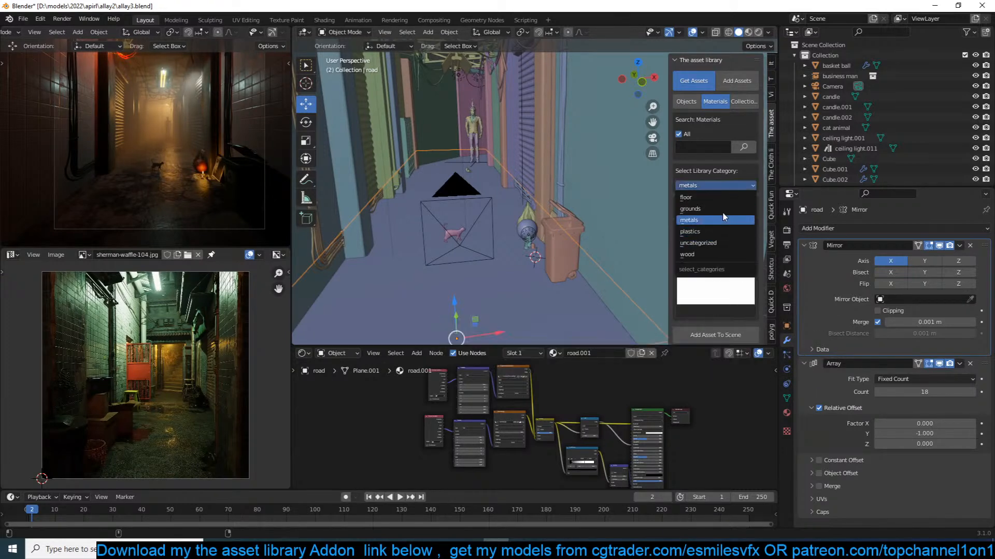
click(720, 220)
click(725, 234)
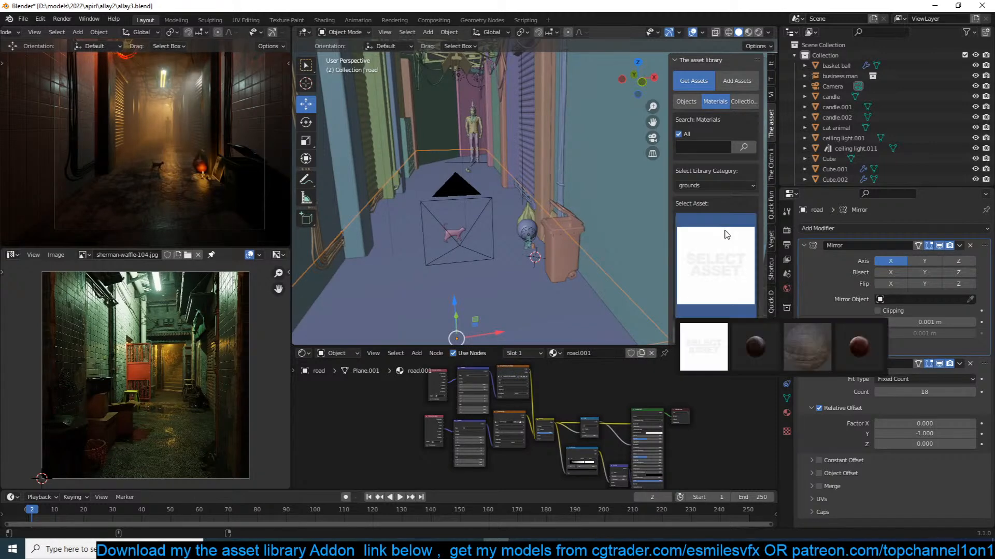
Save the file, search the object library for "street", and place the broken street chair on the floor beside the left wall's pillar.
middle_drag(543, 225, 480, 231)
key(ctrl+s)
scroll(500, 237, up, 2)
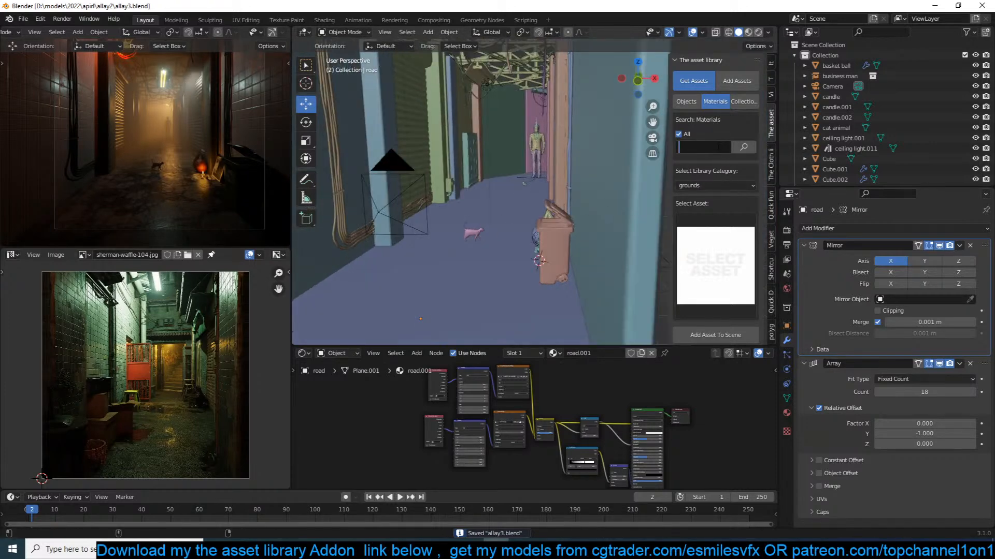
click(681, 102)
click(709, 147)
text(stereet)
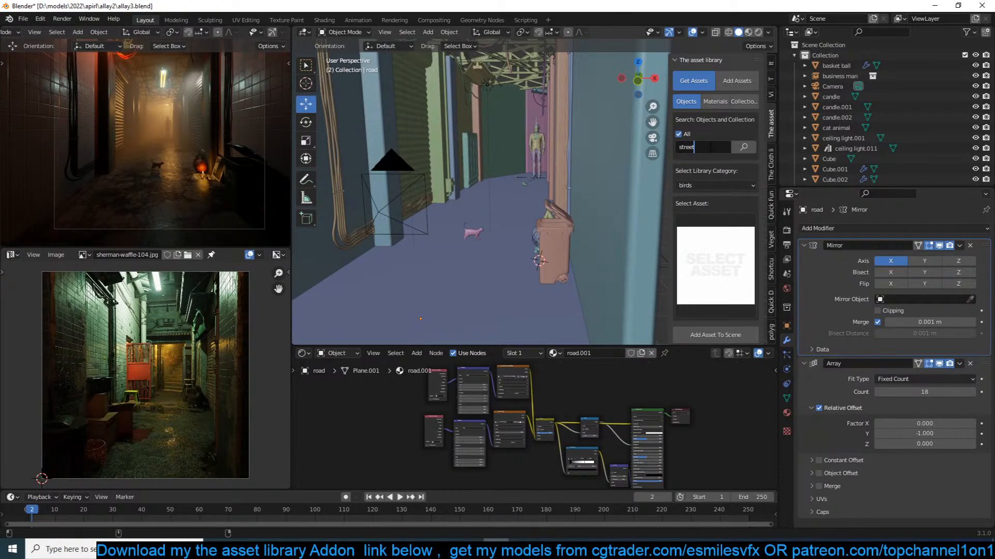
key(Return)
click(697, 207)
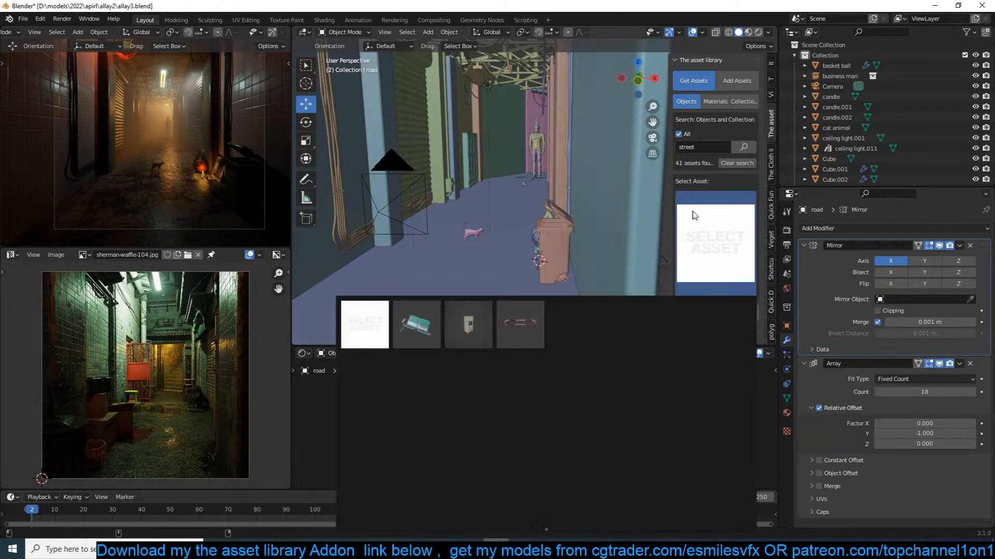
click(438, 323)
shift+right_click(376, 254)
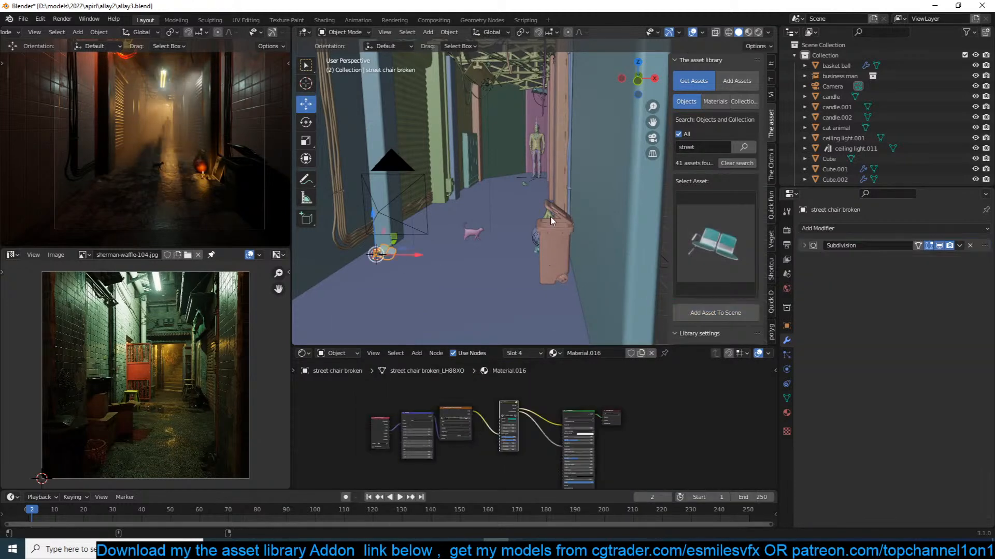
Rotate the broken street chair 90° about the X axis and enlarge it.
key(s)
click(503, 240)
text(rzx90)
click(503, 240)
key(s)
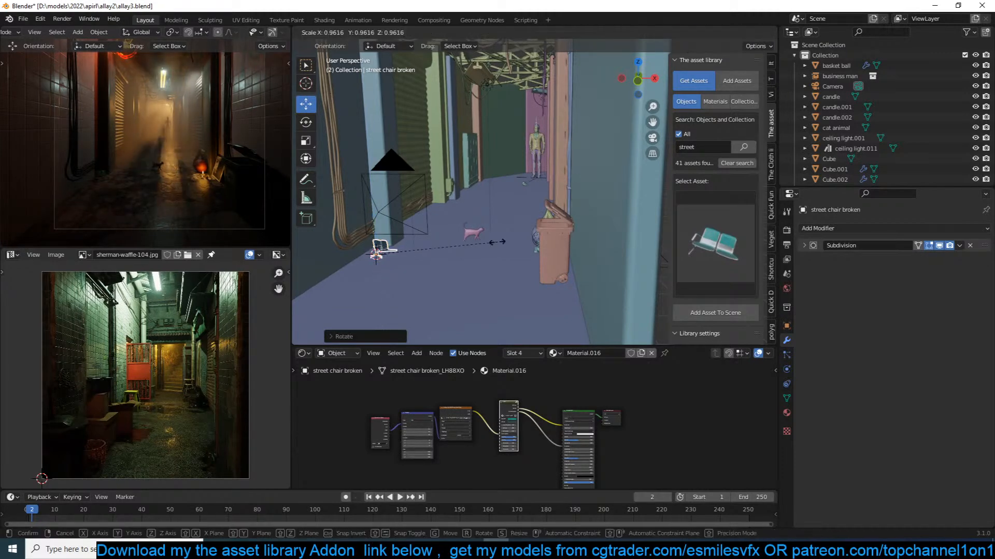
click(589, 183)
Shift the broken chair horizontally along the floor and enlarge it further.
key(g)
key(shift+z)
click(511, 221)
key(s)
click(553, 203)
Tilt the broken chair about the X axis and adjust its height above the floor.
click(369, 251)
click(361, 250)
key(r)
key(x)
click(513, 215)
key(g)
key(z)
click(518, 207)
Rotate the broken chair in a wireframe right side view so it leans down against the floor, and save the file.
key(KP_3)
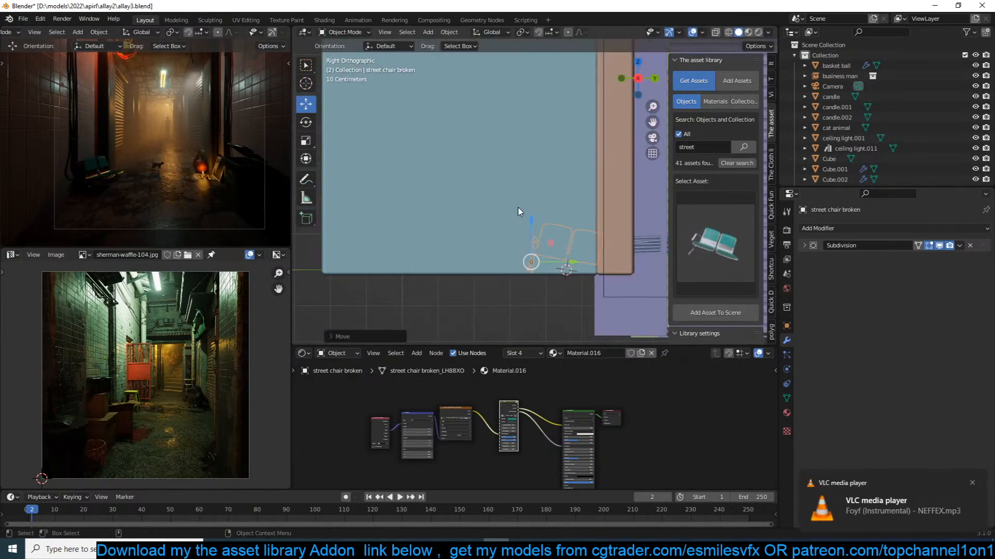
key(shift+z)
key(r)
click(569, 258)
key(ctrl+s)
click(573, 298)
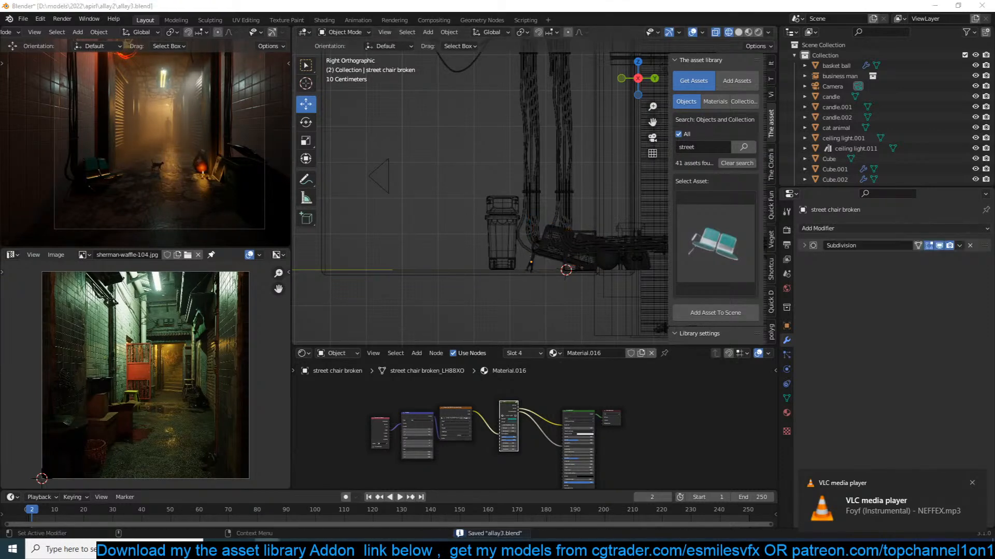
Switch to Chrome and search Google Images for "madder scene silhoute".
drag(523, 201, 467, 147)
double_click(467, 147)
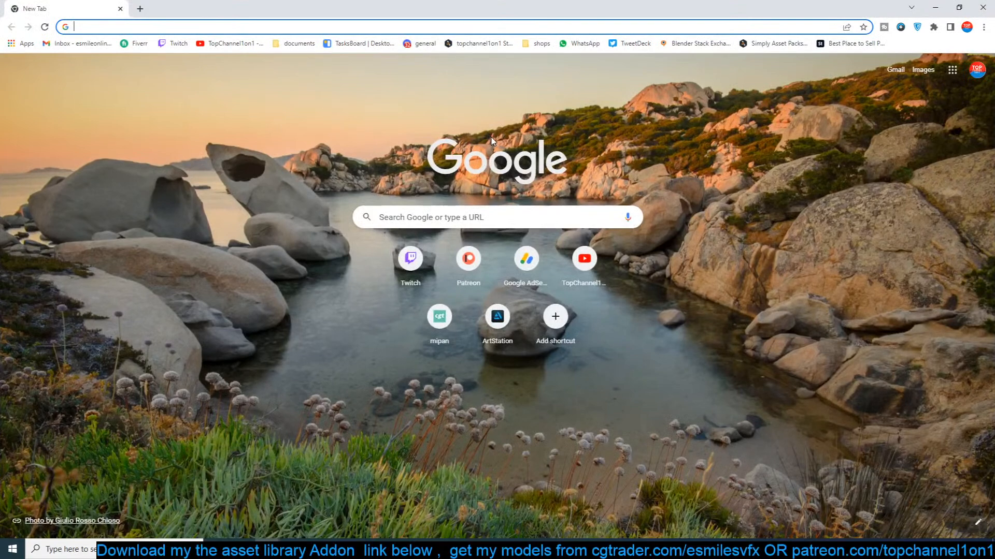
text(madder)
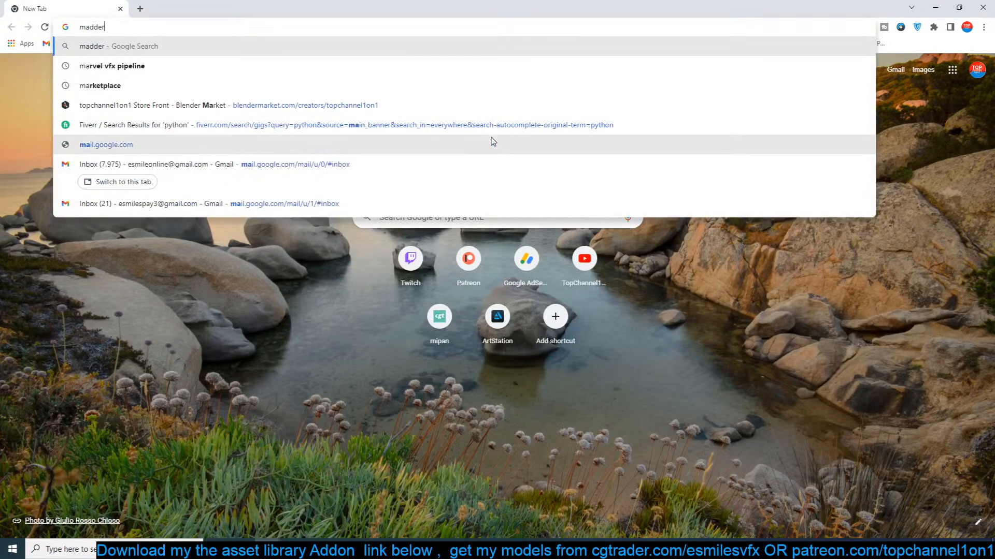
text( scene s)
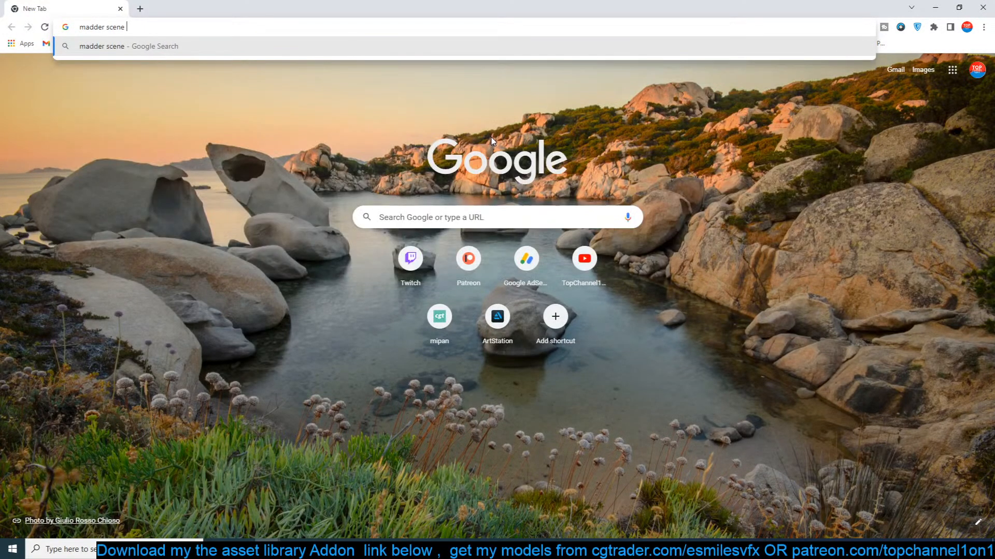
text(ilhout)
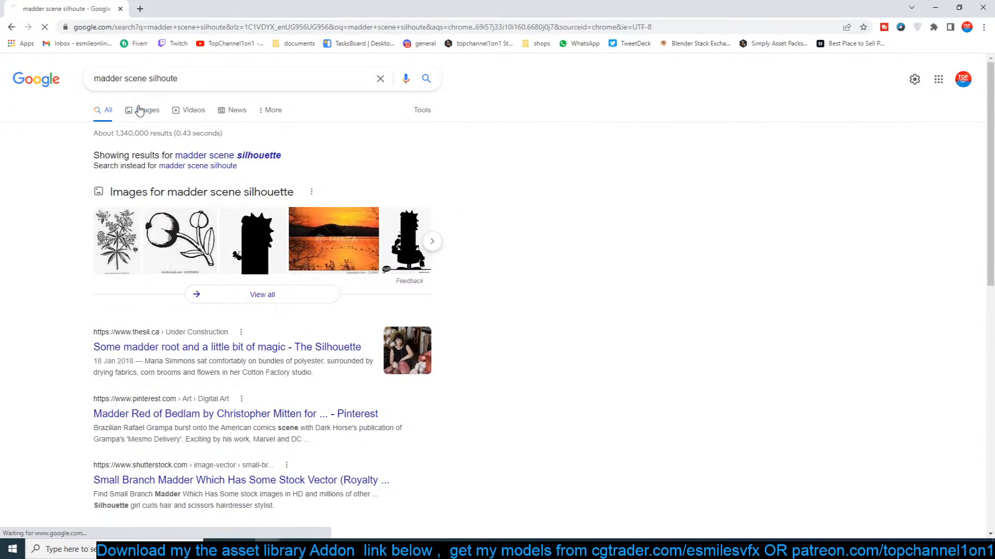
click(139, 108)
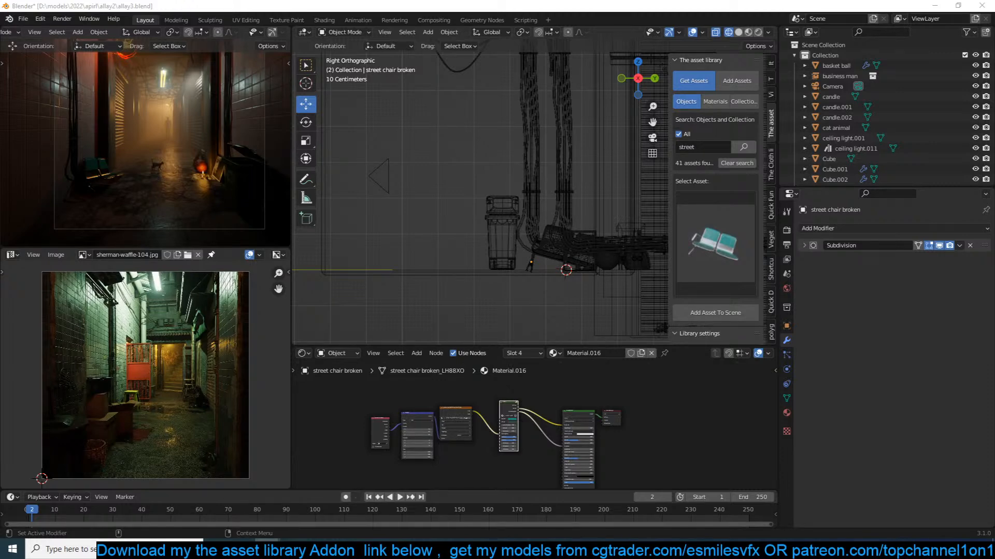
Examine the "murder scene silhouette" image results for a body outline and load the VectorStock crime scene silhouette in a new tab.
drag(994, 117, 381, 16)
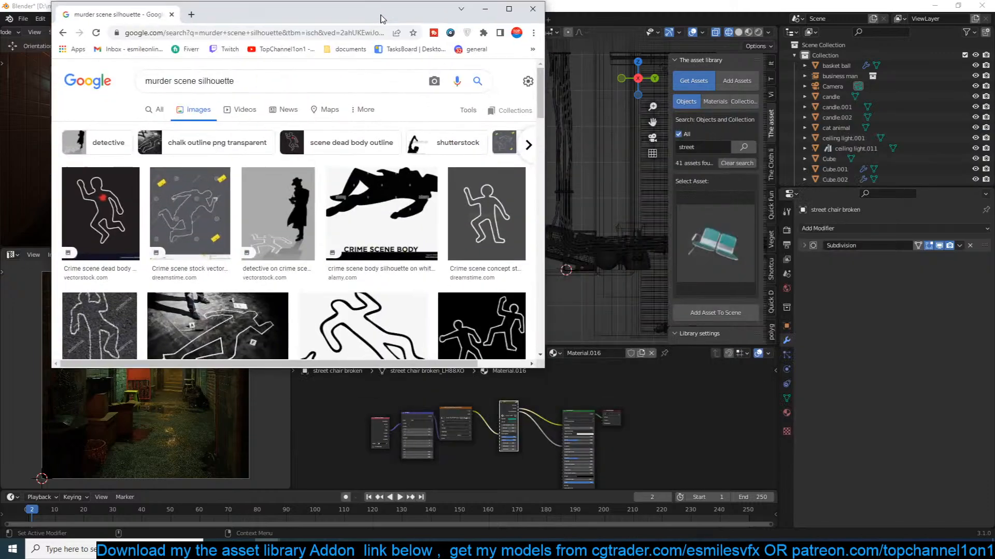
double_click(421, 11)
scroll(370, 243, down, 1)
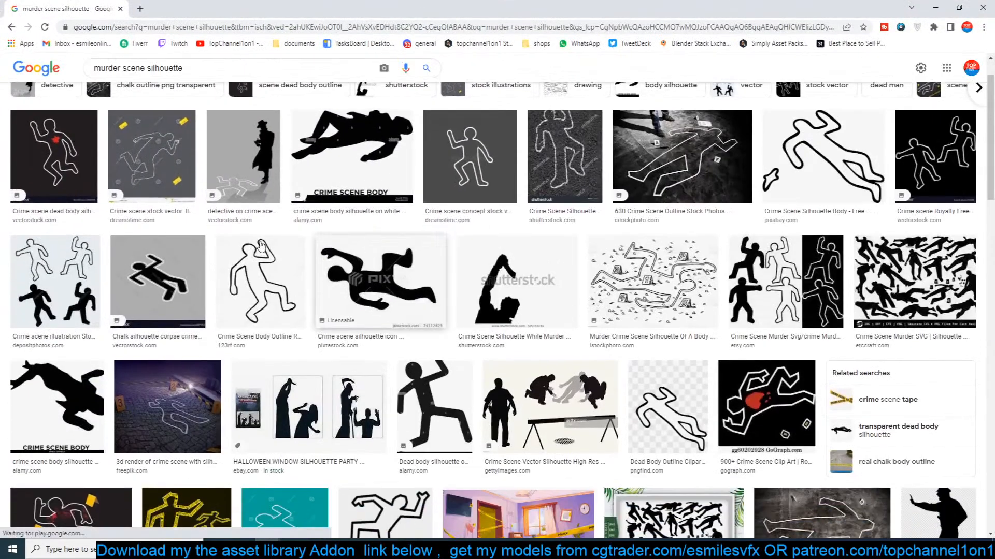
scroll(539, 396, down, 10)
scroll(539, 397, down, 7)
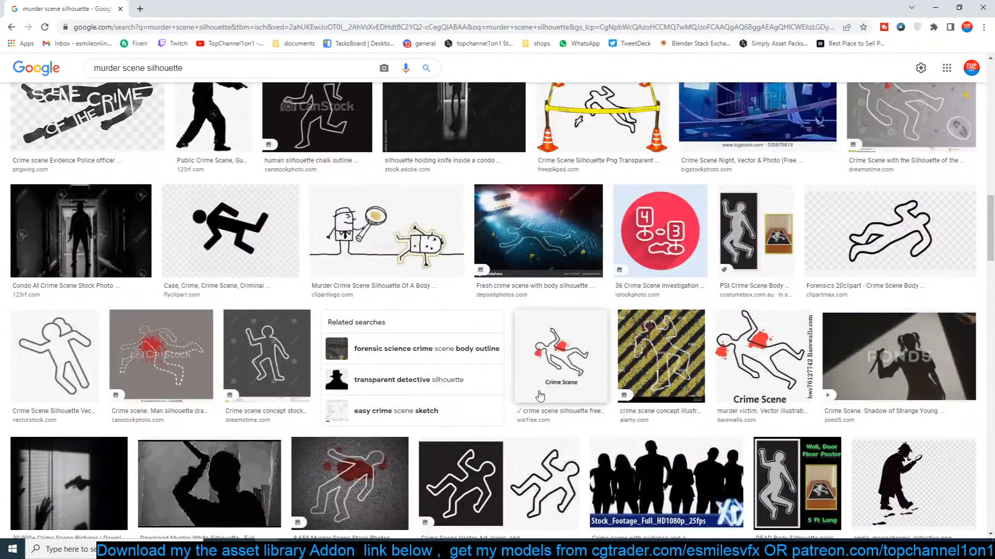
scroll(541, 396, down, 4)
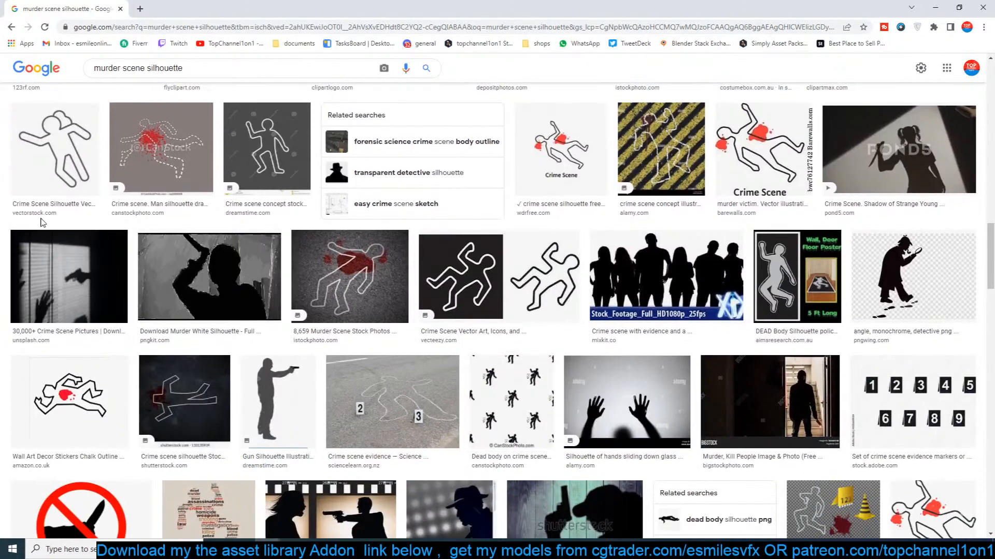
middle_click(83, 161)
scroll(444, 310, down, 5)
scroll(444, 311, down, 10)
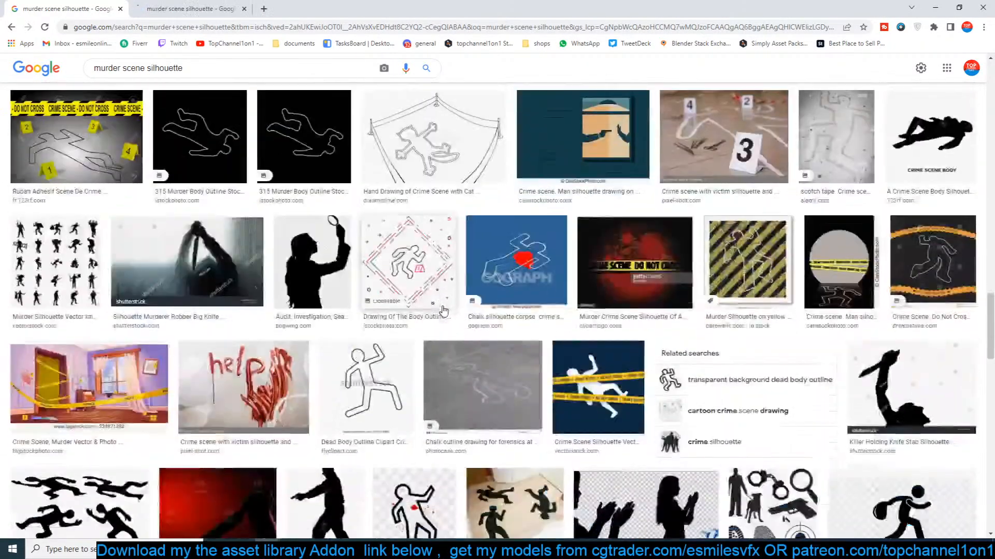
scroll(444, 311, up, 17)
scroll(443, 310, up, 10)
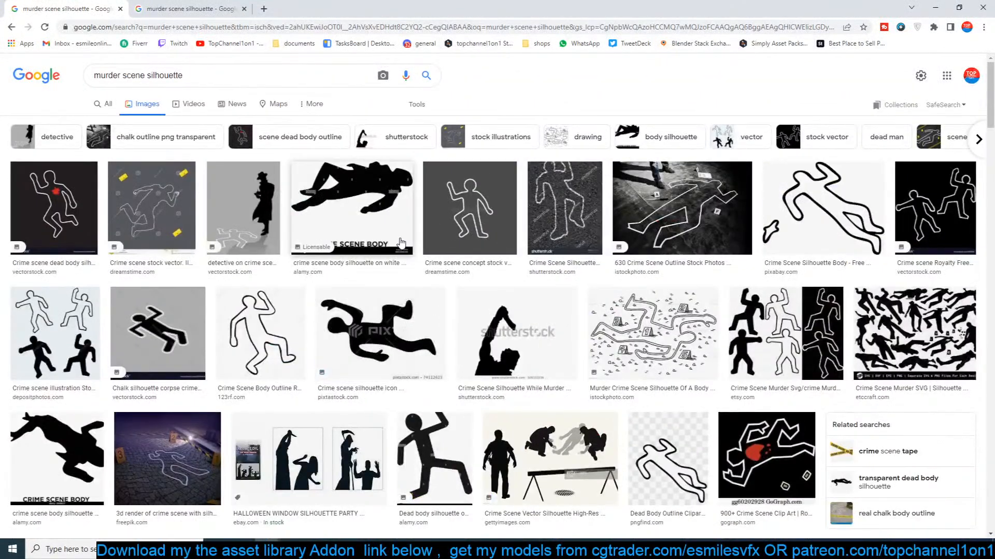
Review the related body outlines, view the TenStickers crime scene floor sticker, and return to Blender with the browser moved aside.
click(465, 224)
click(190, 6)
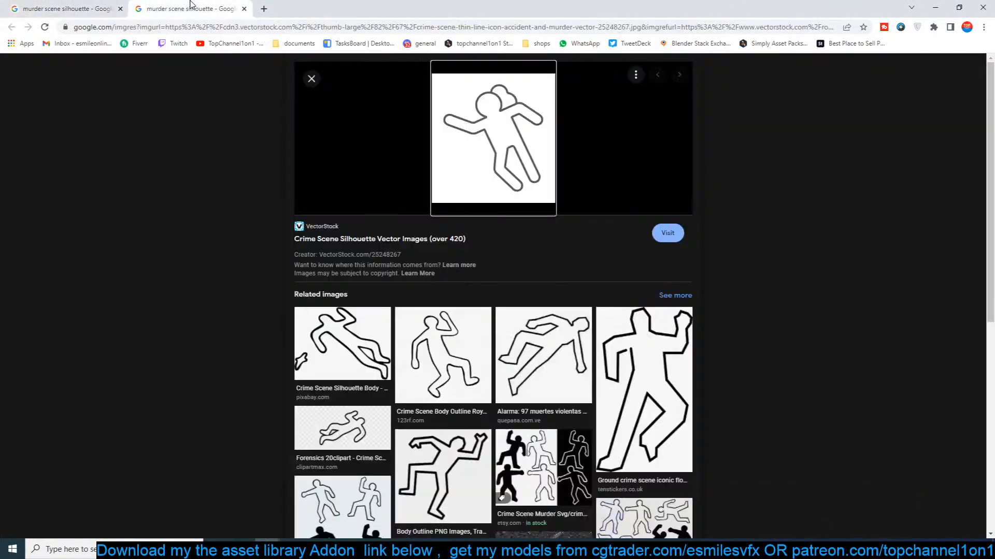
scroll(242, 266, down, 1)
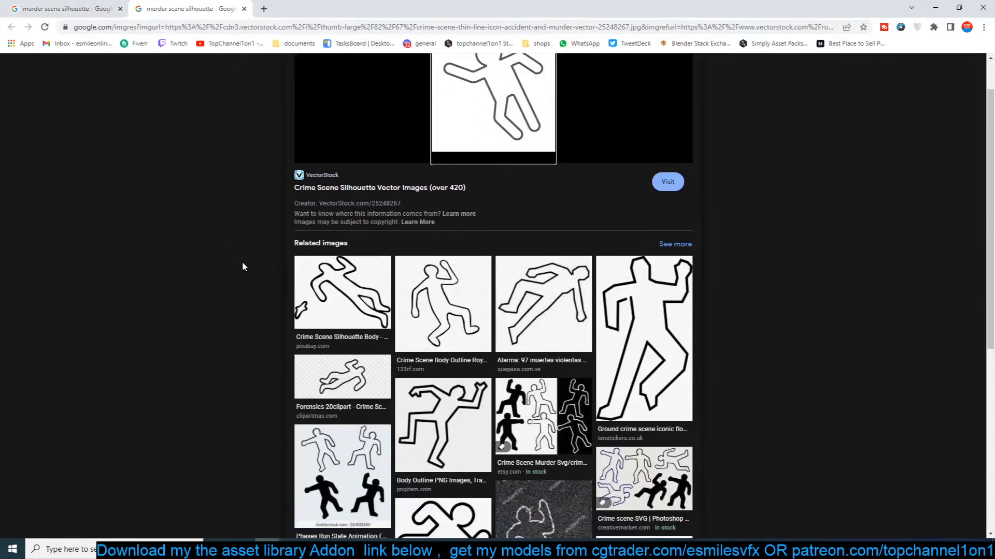
click(642, 331)
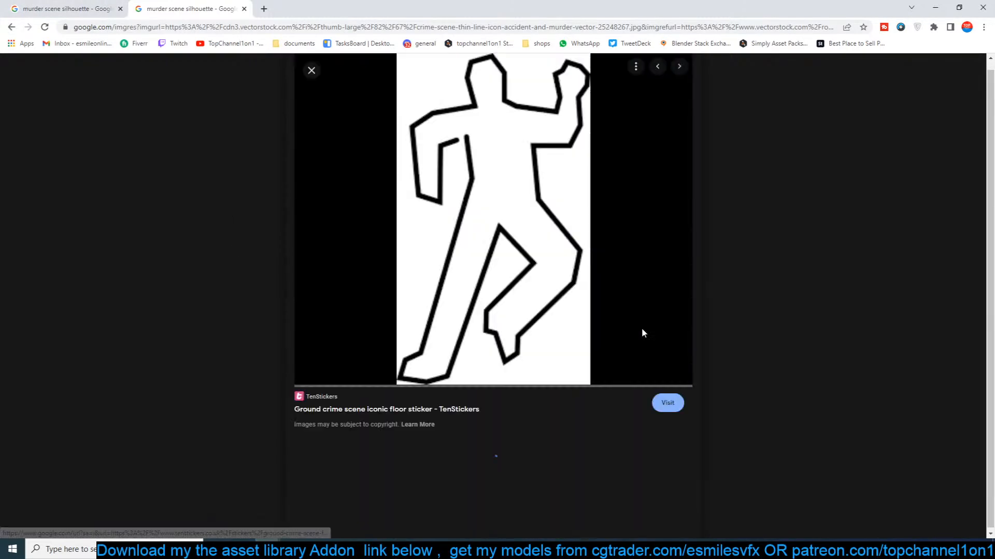
scroll(641, 327, down, 4)
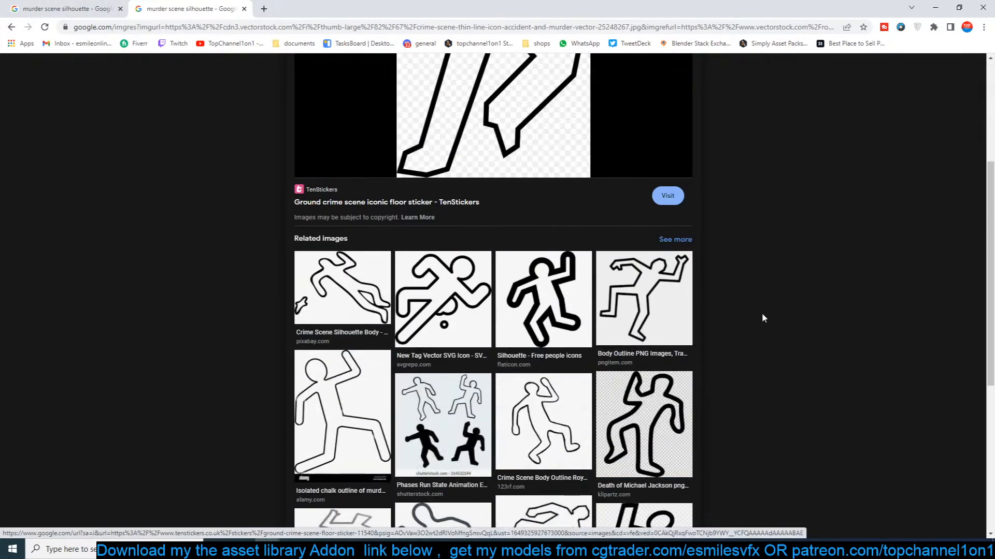
scroll(762, 314, down, 4)
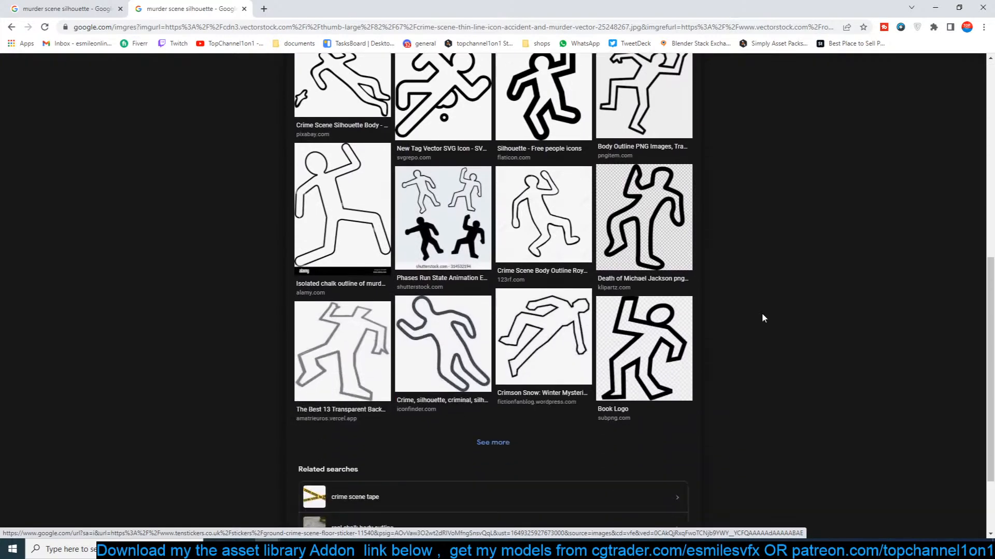
scroll(762, 314, up, 6)
scroll(762, 314, up, 3)
drag(633, 2, 994, 79)
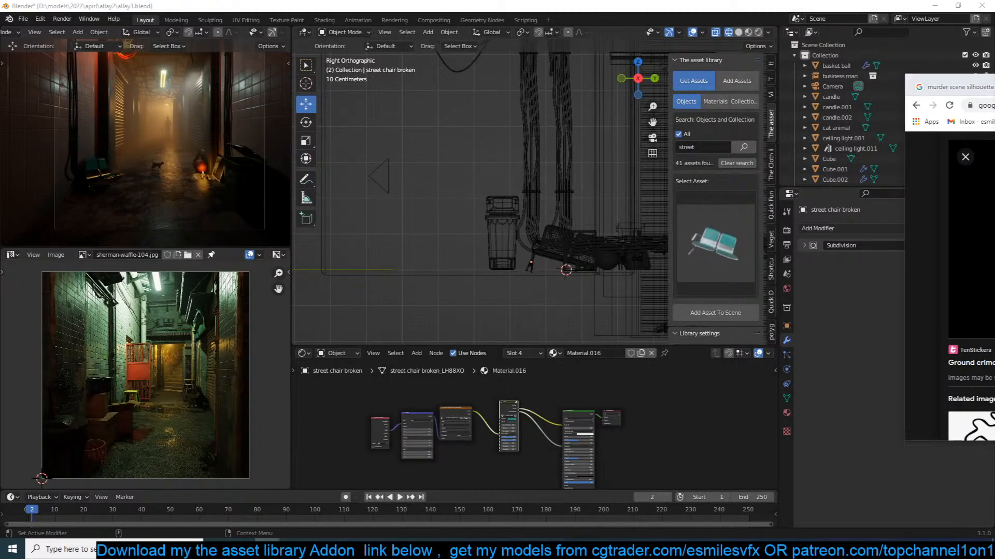
click(564, 235)
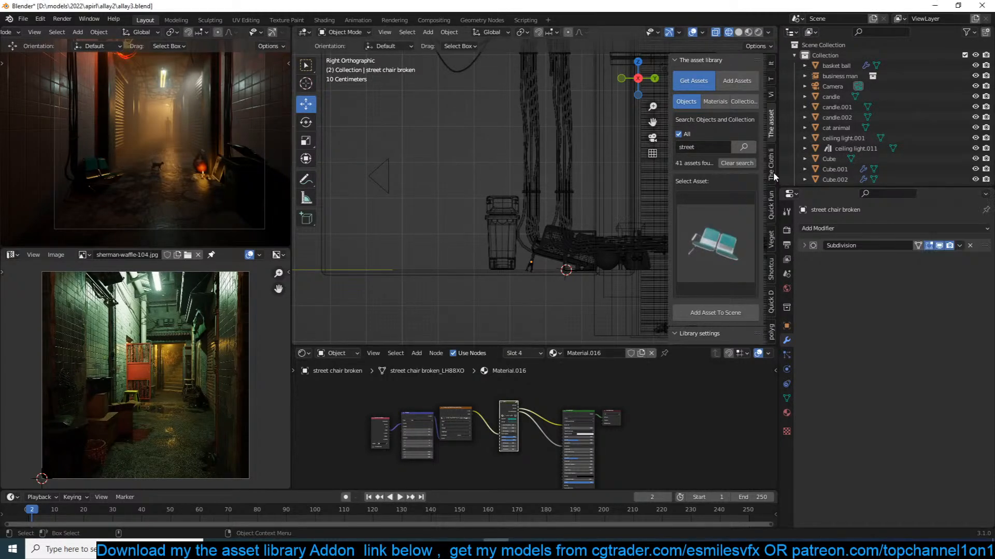
Restore solid shading and the camera view of the alley, clear the selection, and save the file.
click(560, 212)
key(shift+z)
middle_drag(449, 169, 442, 195)
scroll(442, 200, up, 3)
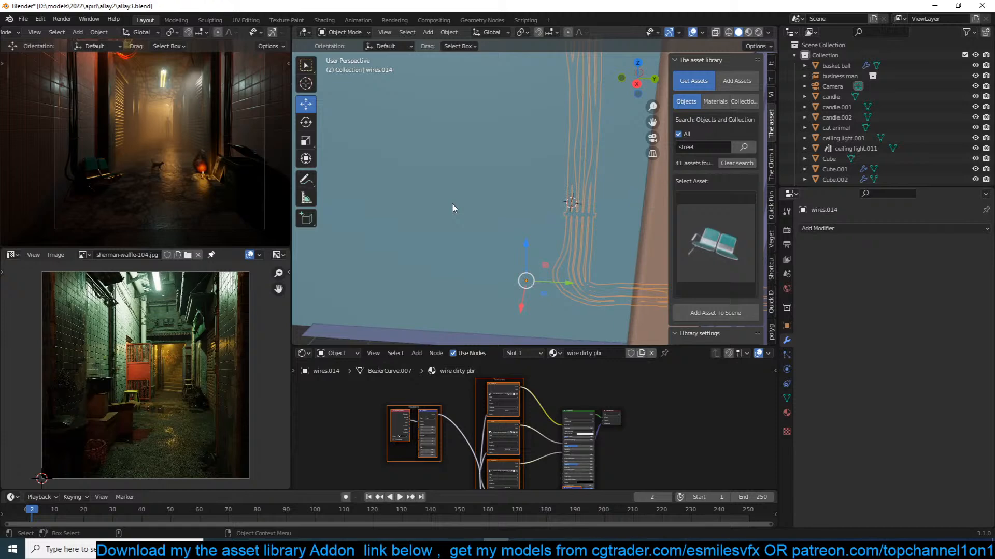
key(KP_0)
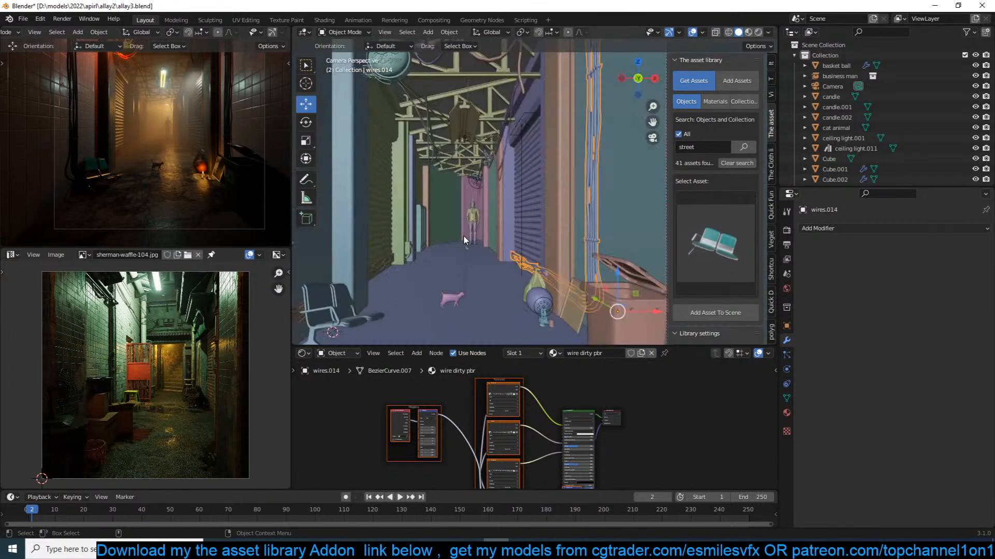
key(alt+a)
key(ctrl+s)
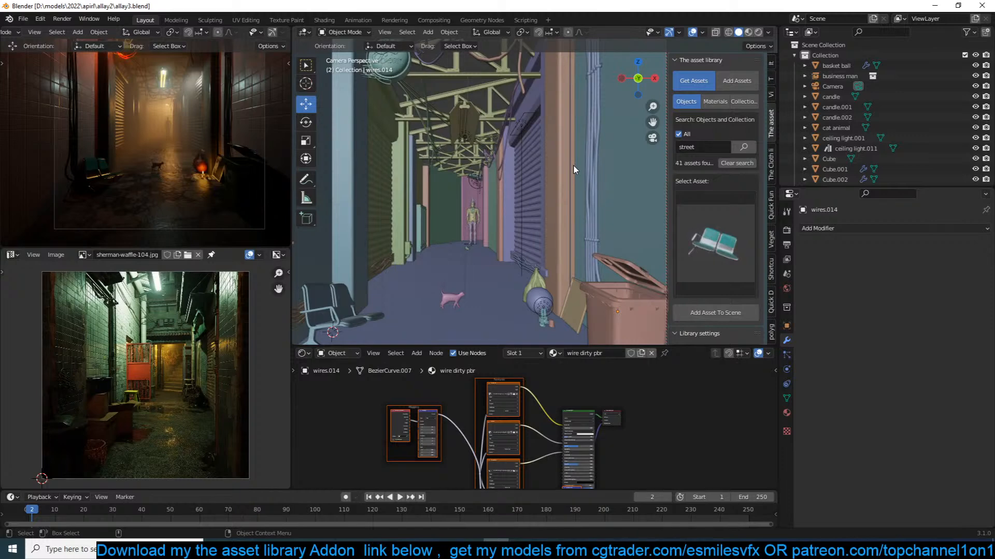
Look through the 3D viewport's add-on panels for the texture folder tools.
key(alt+Tab)
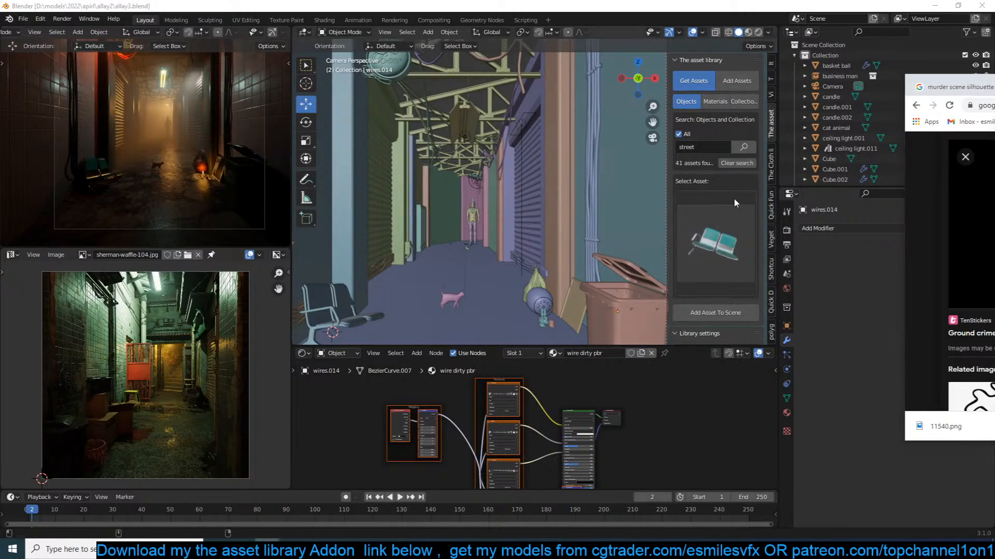
click(772, 92)
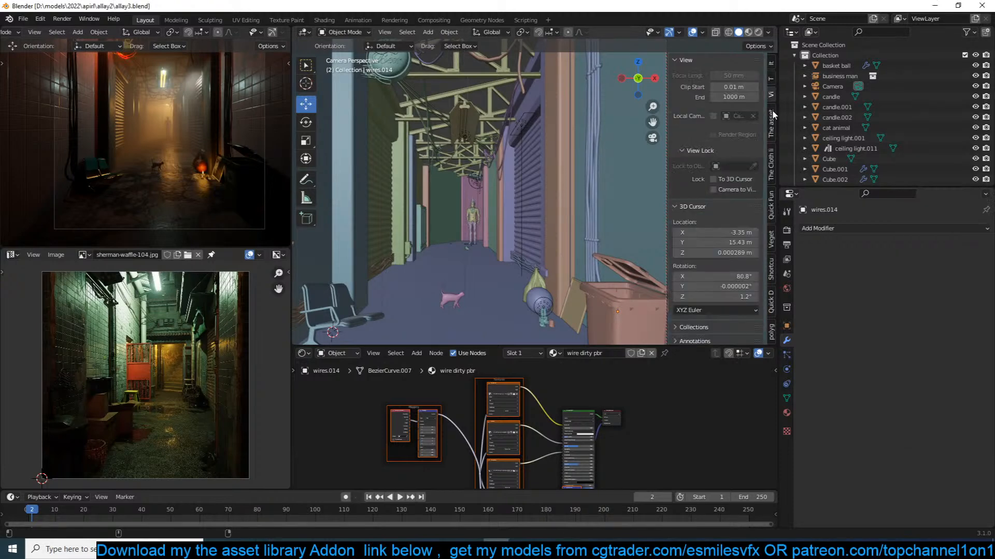
click(772, 130)
click(772, 164)
click(771, 210)
click(772, 240)
click(771, 280)
click(772, 326)
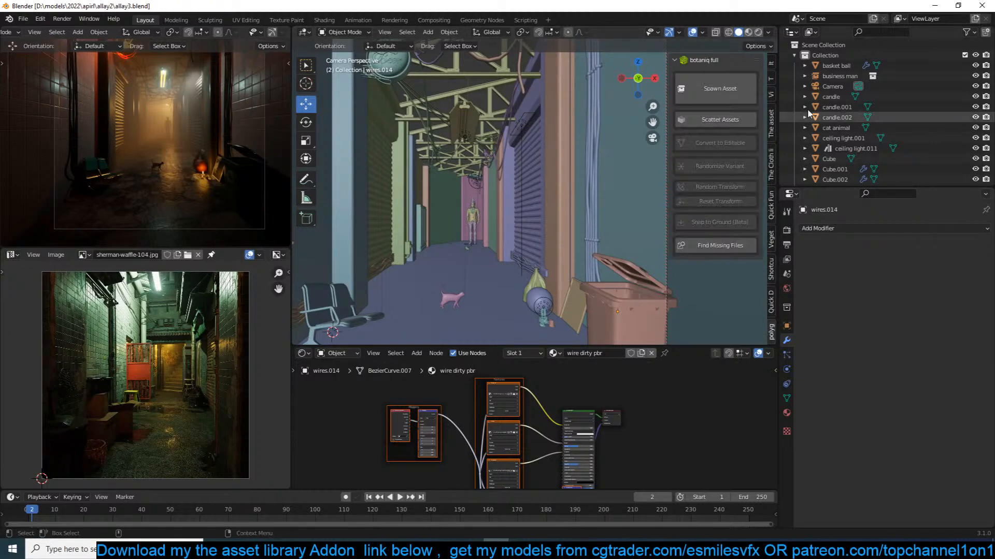
click(772, 115)
click(771, 79)
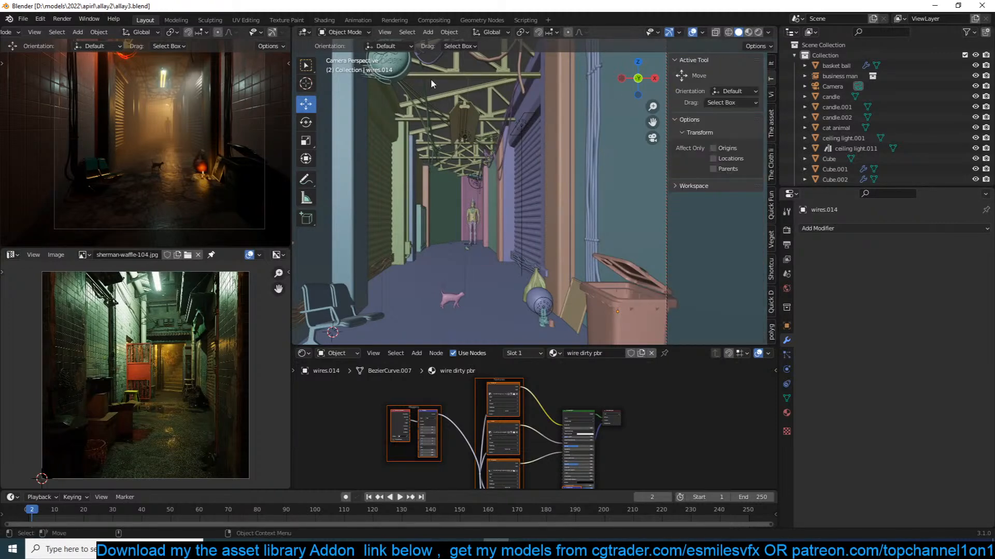
Enable the Texture Folders add-on in the preferences and open its texture folder selection settings in the 3D viewport.
click(41, 19)
click(47, 168)
text(textu)
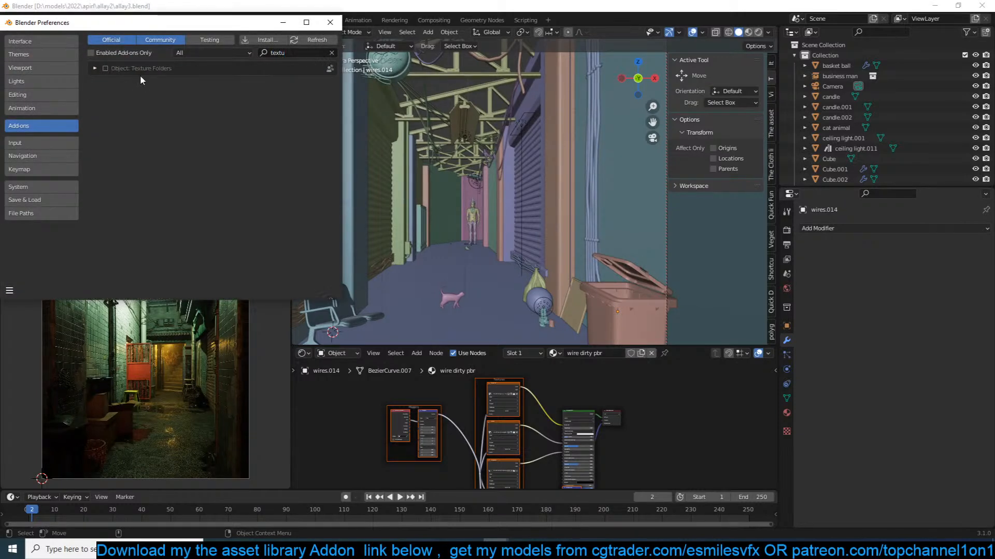
click(105, 67)
click(330, 22)
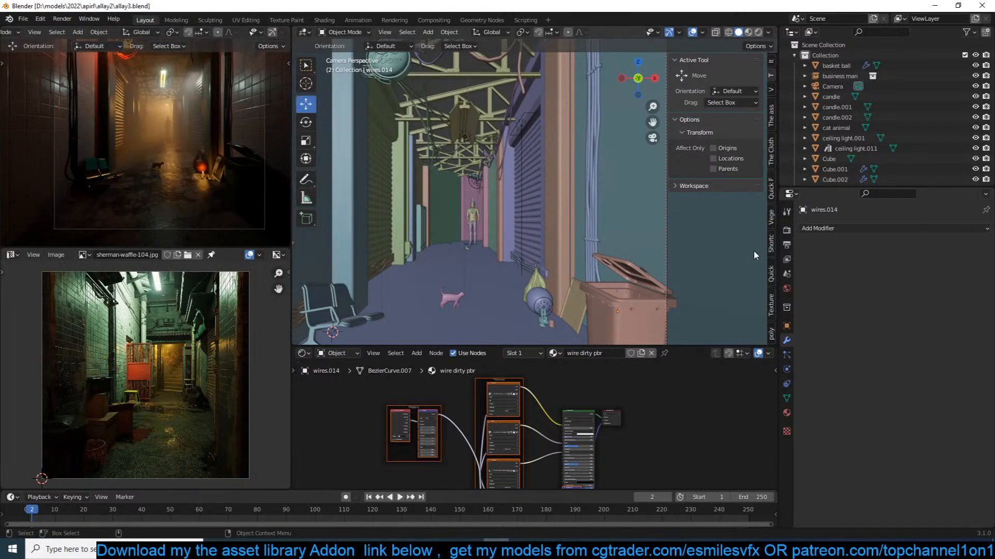
click(771, 308)
scroll(739, 242, down, 5)
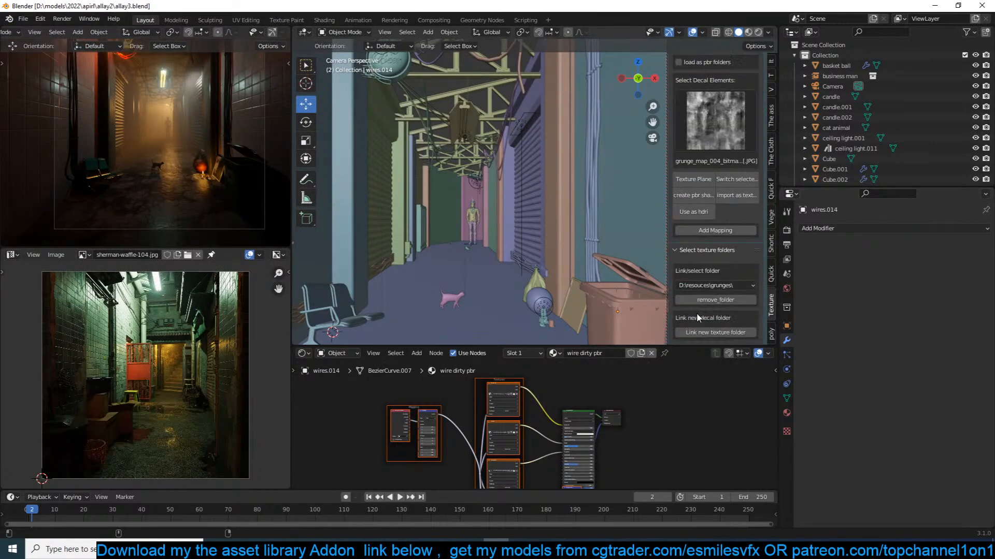
Link the Downloads folder as a new texture folder in the Texture Folders add-on.
click(715, 332)
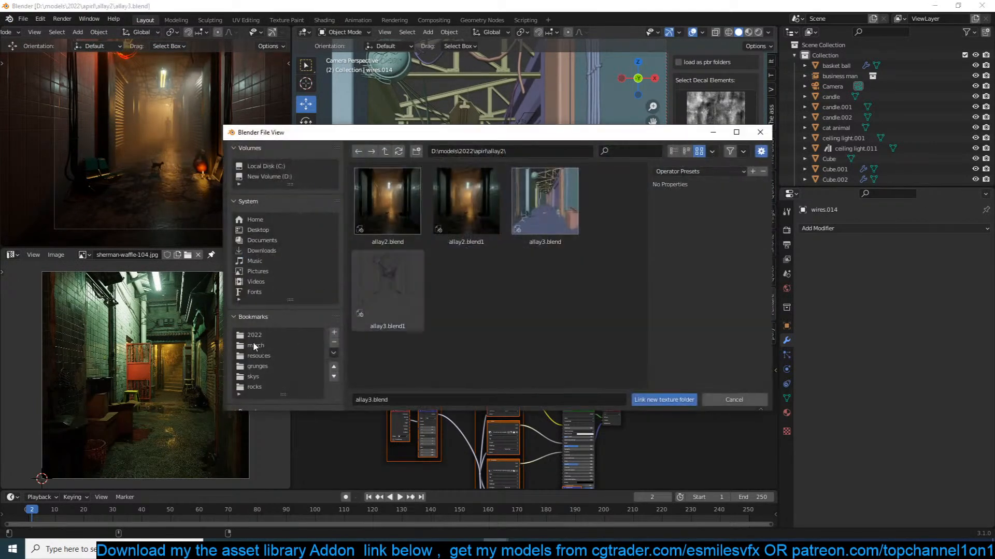
click(268, 250)
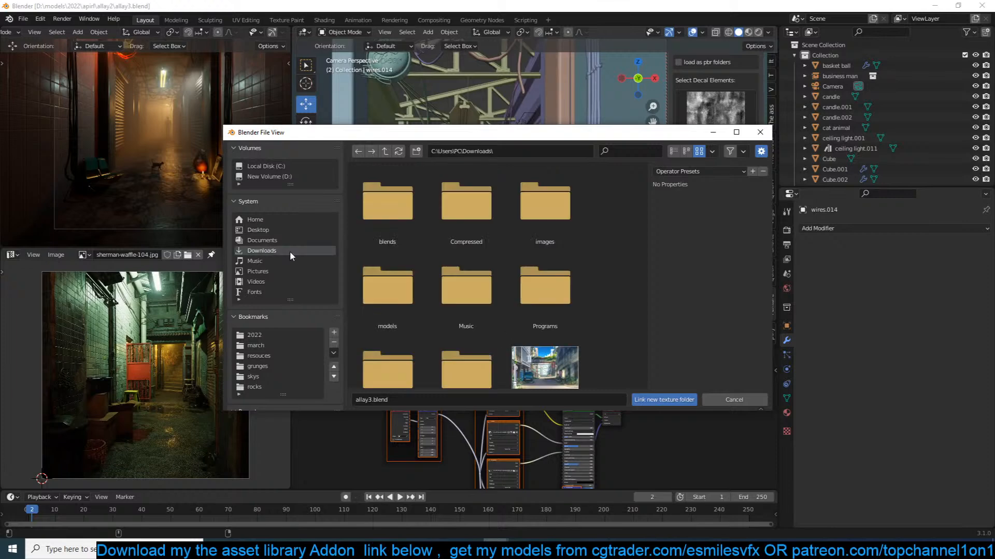
click(653, 405)
Clear the grunge texture search and add the 11540.png body outline to the scene as a texture plane.
scroll(718, 217, up, 3)
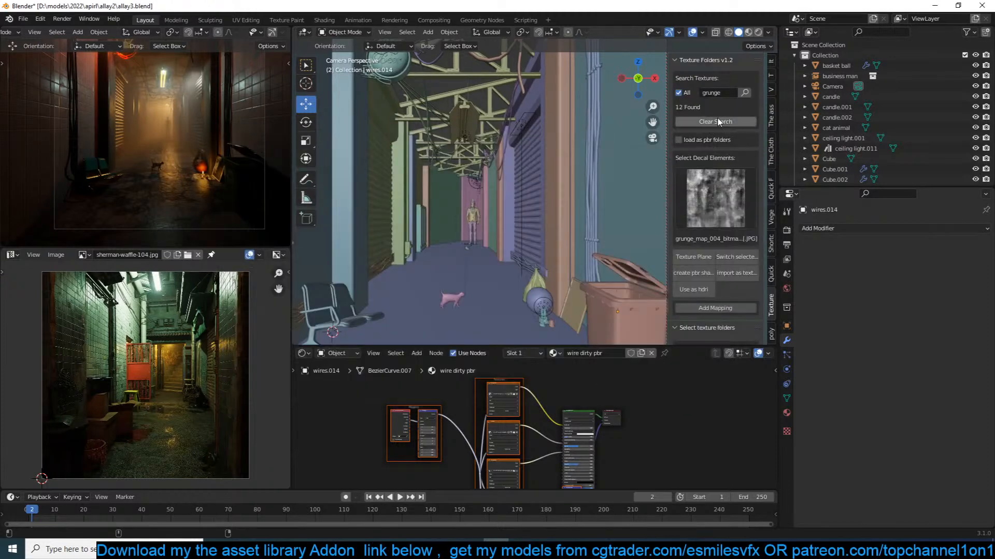
click(717, 121)
click(707, 190)
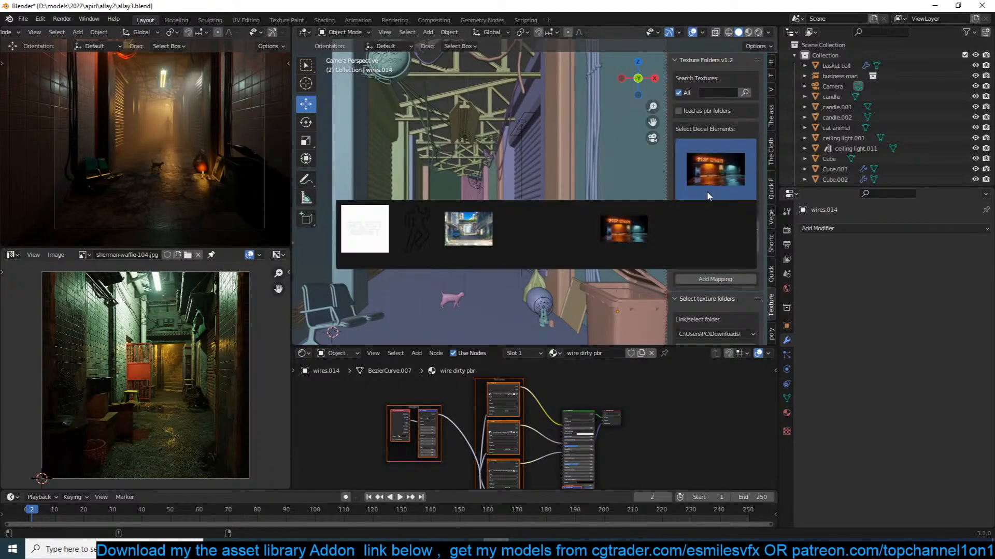
click(423, 231)
click(704, 228)
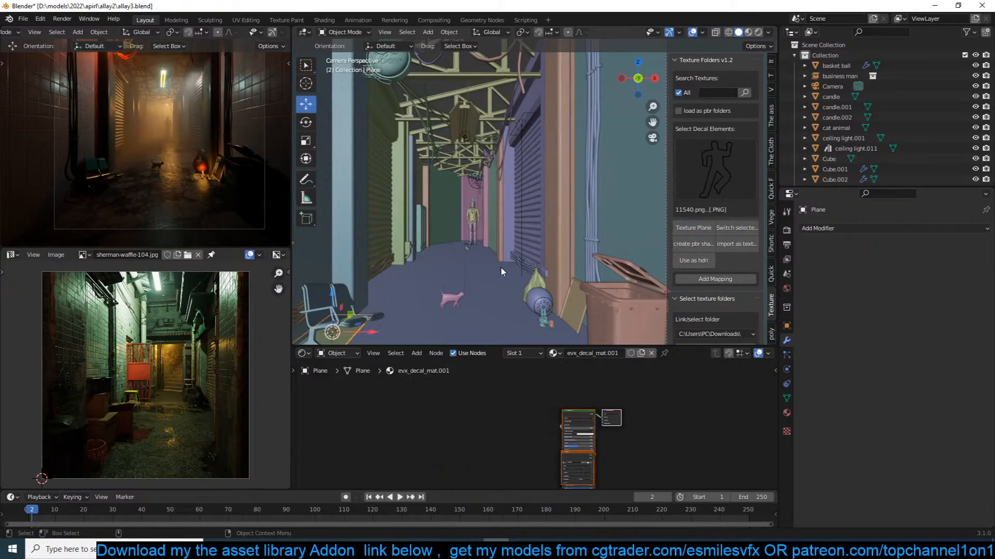
Move the decal plane to the middle of the alley floor and scale it up to about three times its size.
scroll(417, 295, down, 1)
drag(386, 310, 480, 310)
key(s)
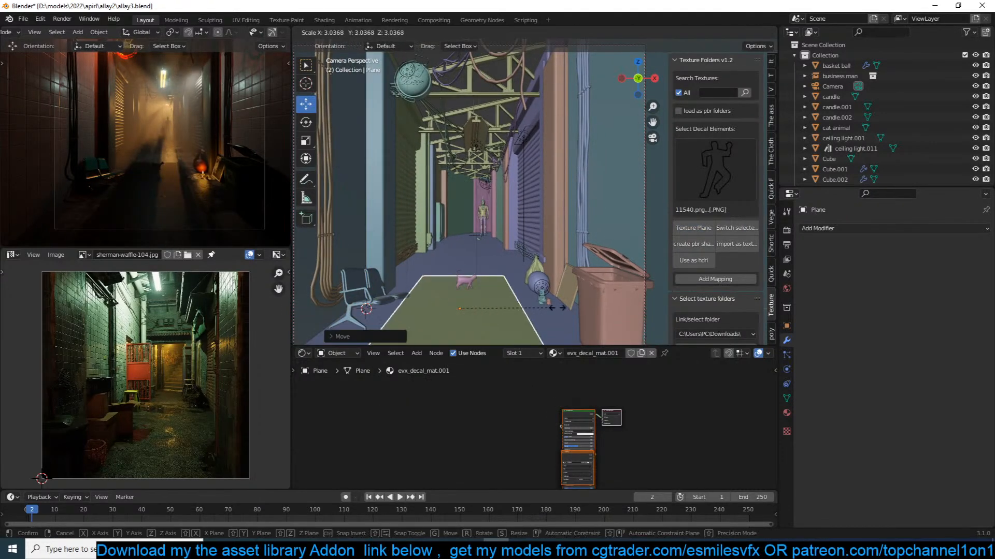
click(572, 306)
scroll(558, 390, down, 4)
Move the decal's image texture node clear of the Principled BSDF node and save the file.
click(550, 437)
drag(559, 447, 486, 426)
scroll(487, 429, up, 1)
scroll(491, 283, up, 3)
shift+middle_drag(491, 283, 522, 202)
key(ctrl+s)
scroll(557, 425, up, 2)
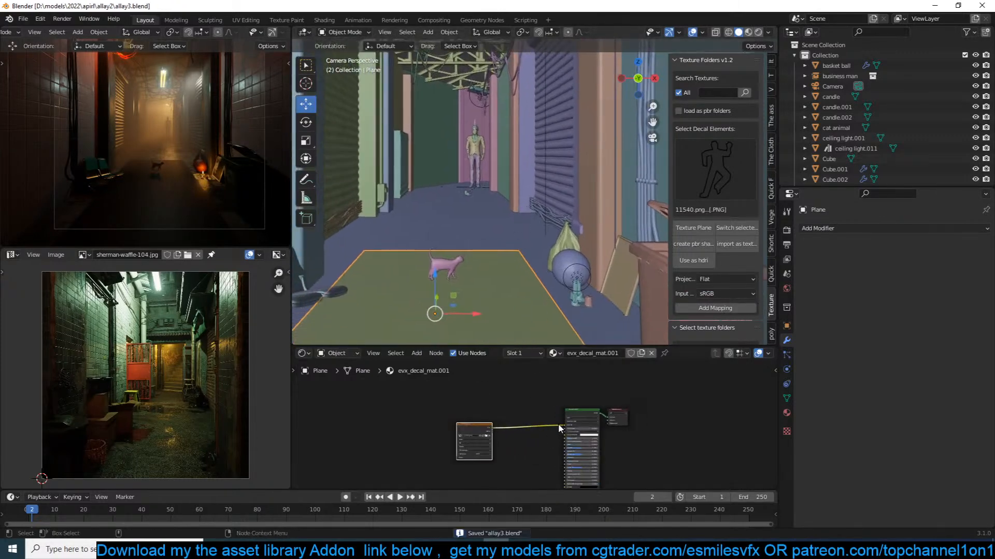
Connect the image texture's Alpha output to the Principled BSDF's Alpha input.
scroll(558, 426, up, 2)
middle_drag(559, 426, 551, 396)
scroll(573, 402, down, 3)
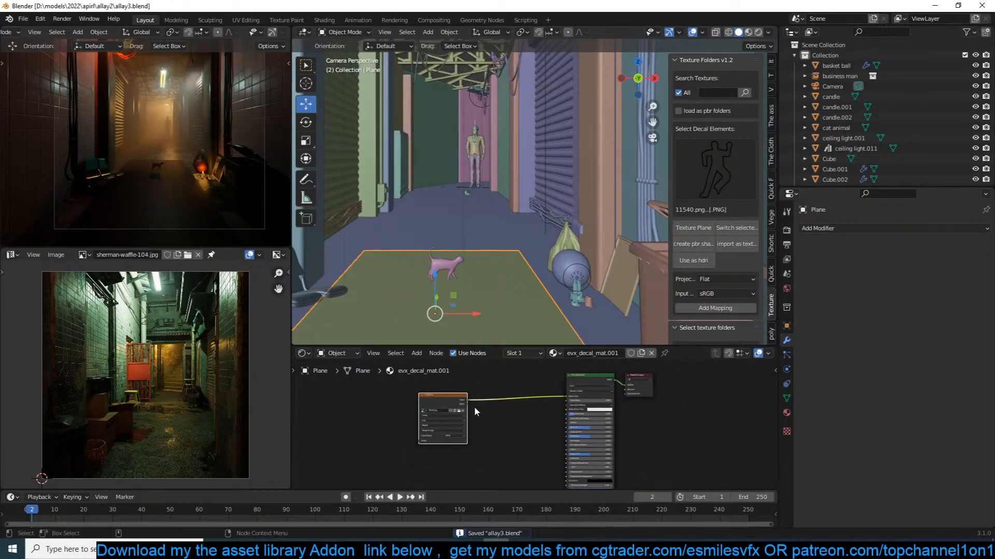
middle_drag(473, 408, 462, 390)
drag(453, 387, 555, 444)
scroll(508, 390, up, 3)
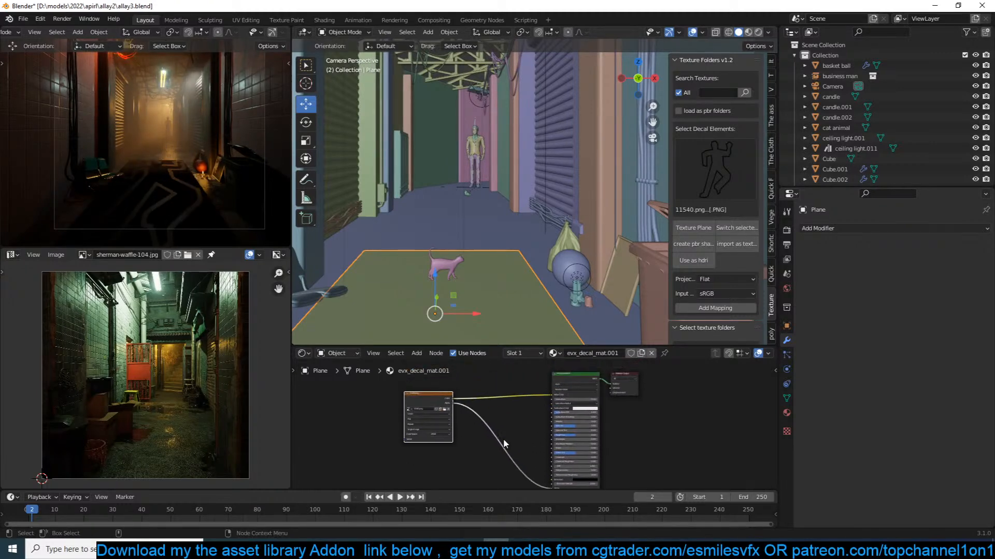
Add an Invert node on the link between the image's Alpha output and the Principled BSDF.
key(shift+a)
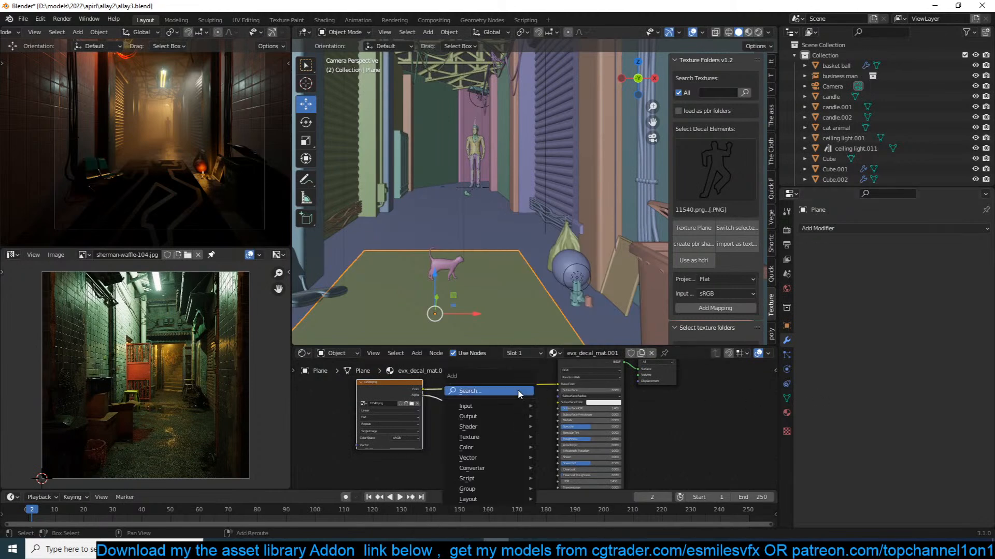
mouse_move(492, 427)
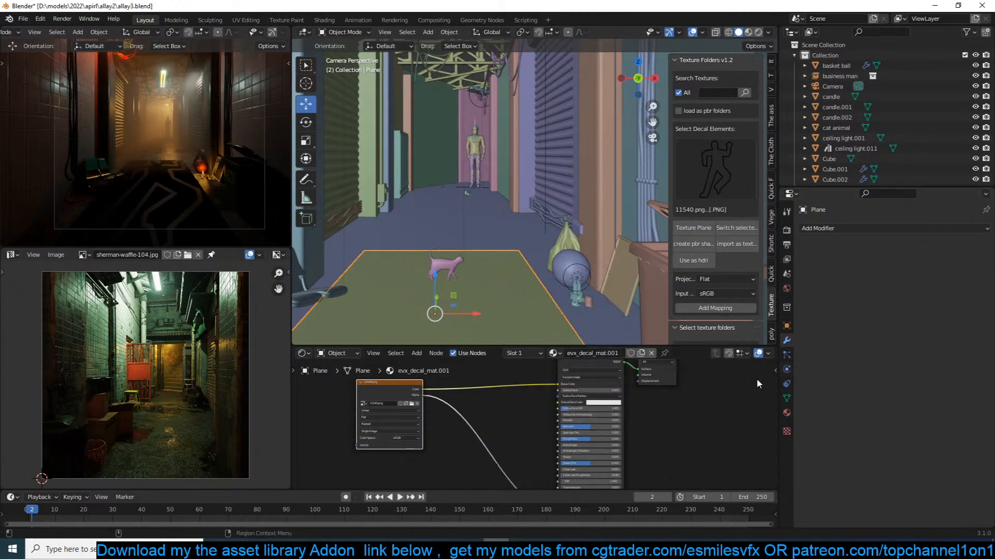
middle_drag(668, 409, 700, 409)
key(shift+a)
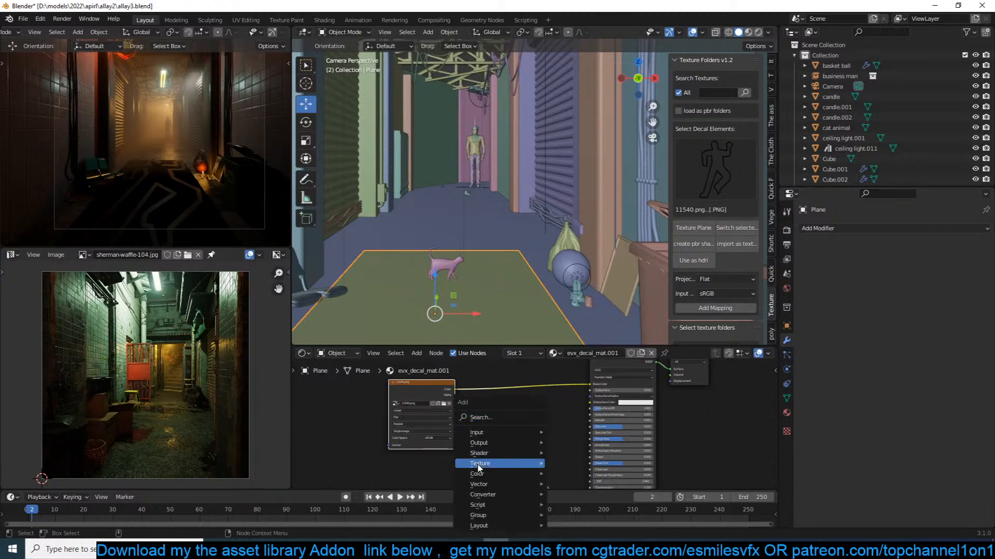
mouse_move(526, 475)
click(571, 442)
click(526, 458)
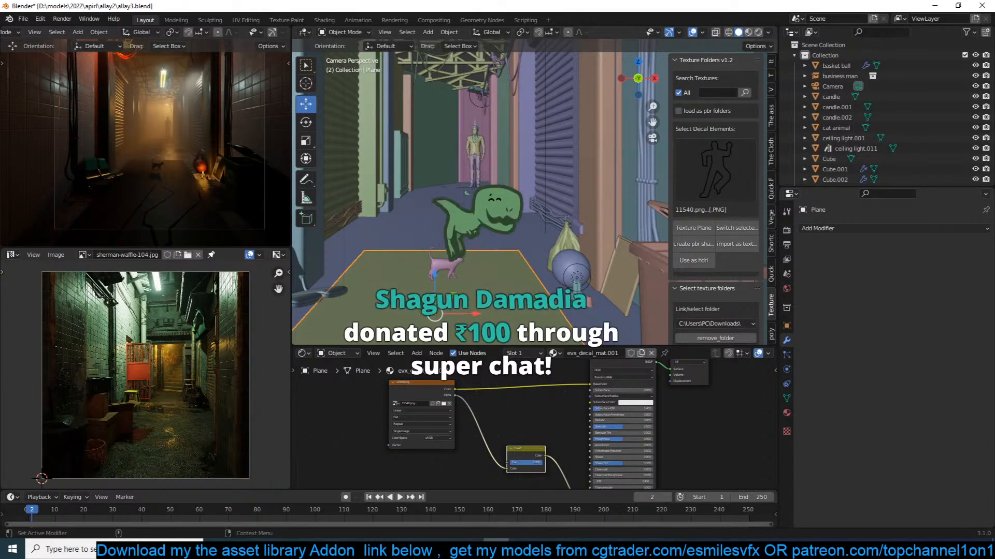
Disconnect the image texture's Color output from the Principled BSDF's Base Color.
scroll(566, 440, up, 2)
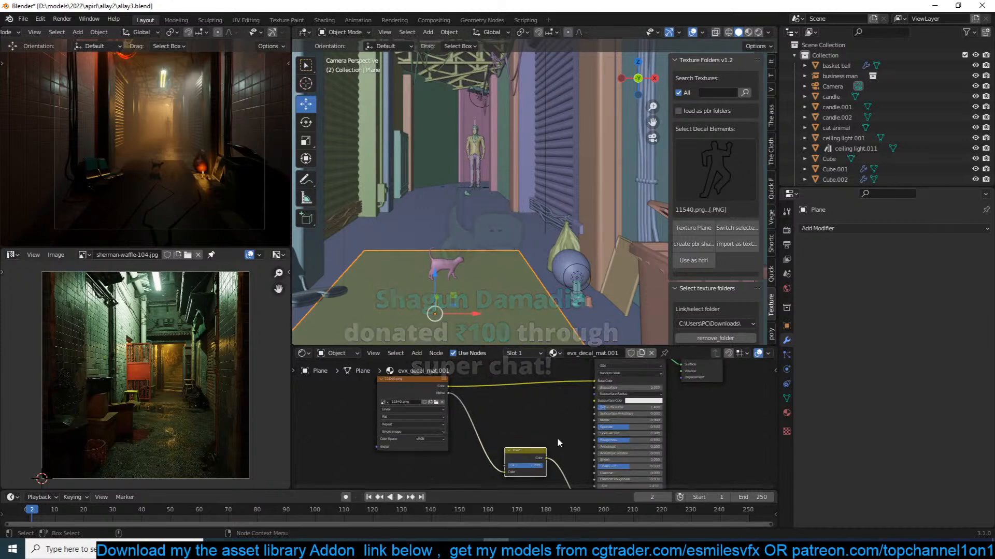
mouse_move(515, 425)
middle_down()
mouse_move(531, 423)
mouse_move(515, 432)
middle_up()
scroll(501, 421, up, 2)
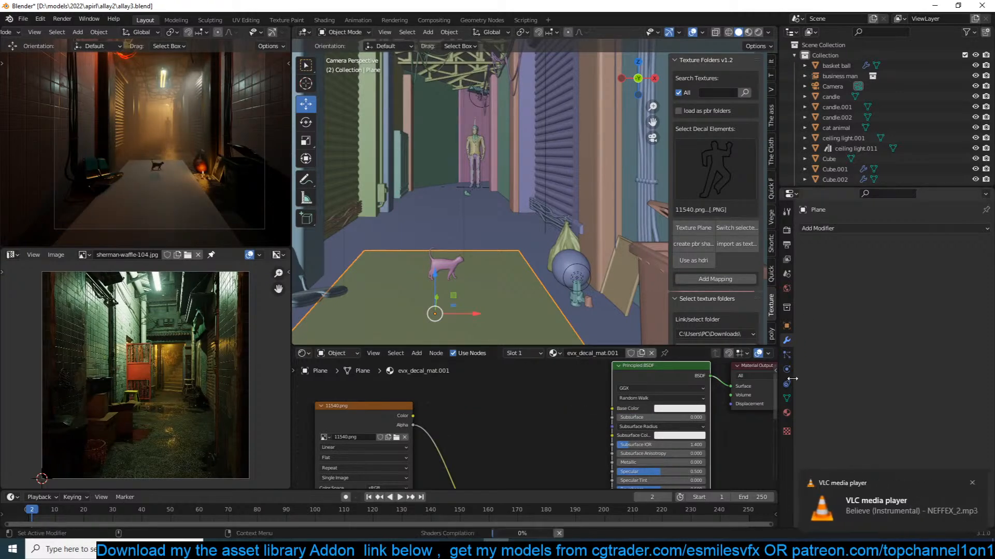
Set the decal material's blend mode to Alpha Blend and its shadow mode to None.
click(780, 414)
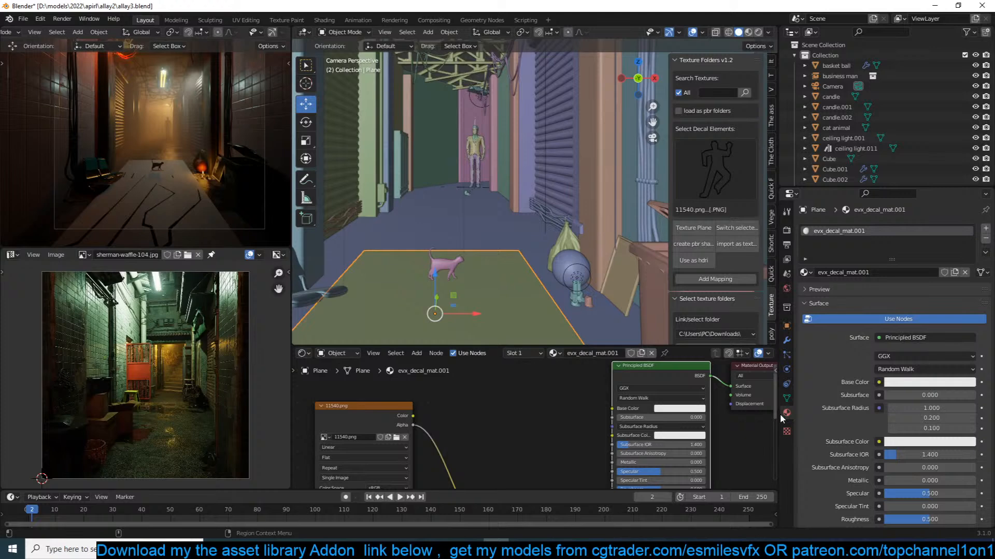
scroll(878, 480, down, 15)
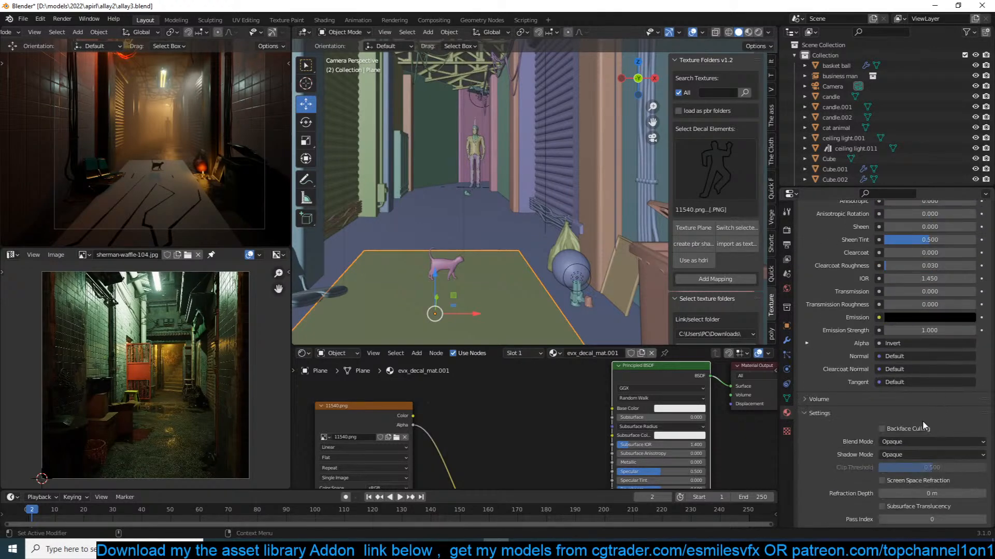
click(906, 441)
click(901, 488)
click(924, 454)
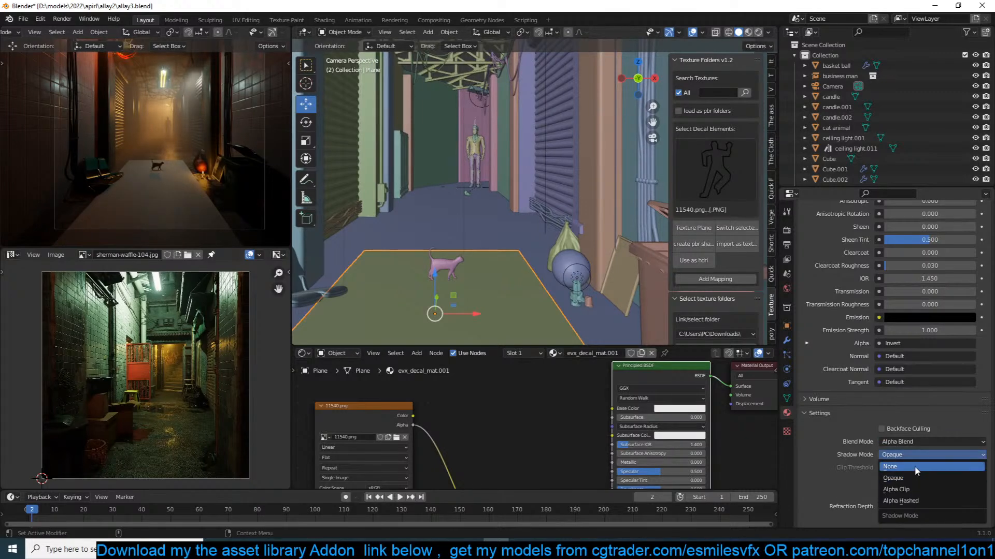
click(866, 467)
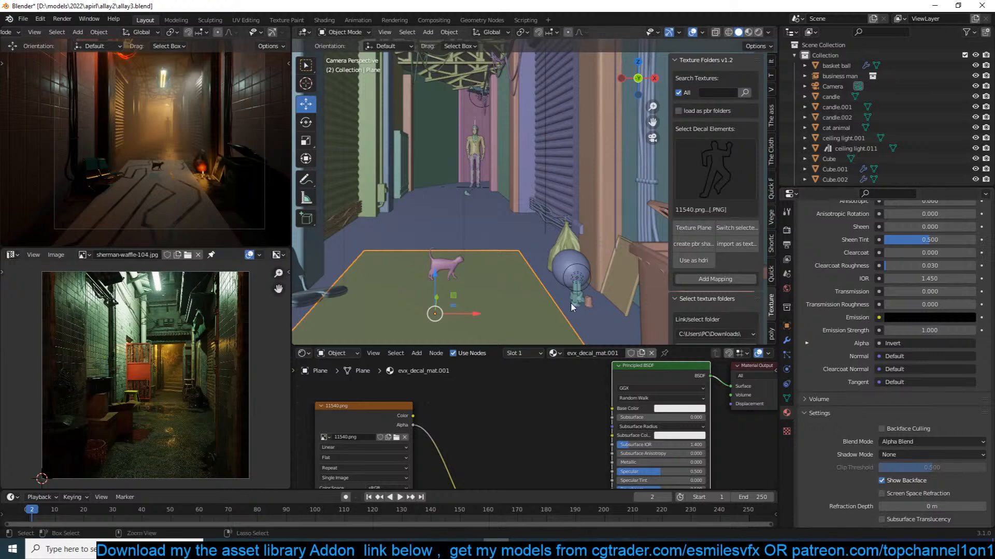
Save the file and set the Invert node's Fac to 0.
key(ctrl+s)
key(Home)
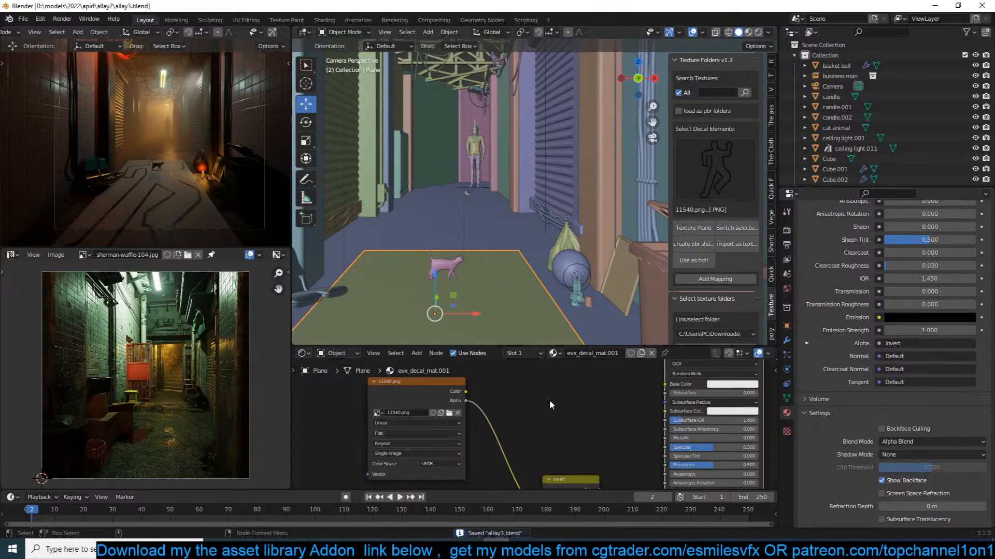
drag(575, 479, 533, 480)
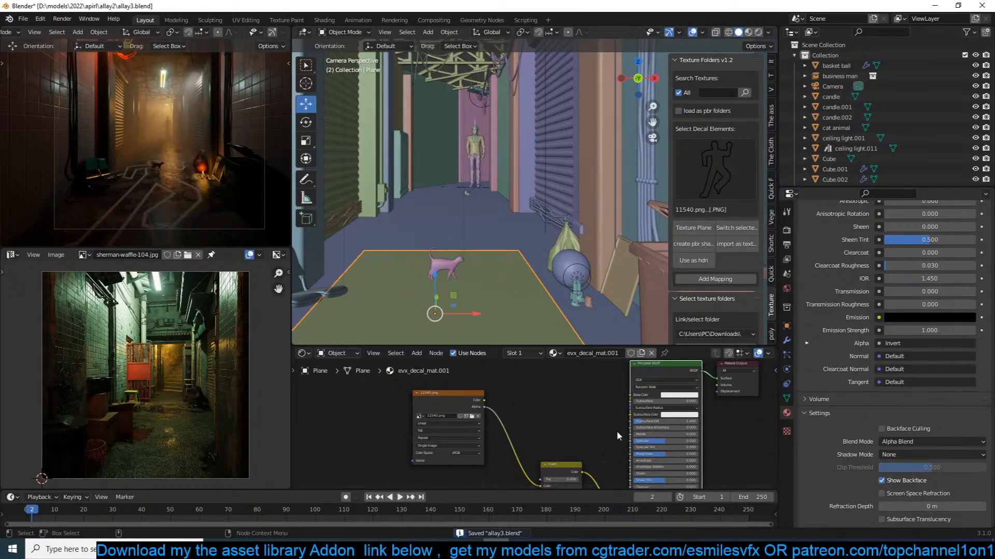
From the top view, shorten the decal plane along Y and apply its scale.
key(KP_7)
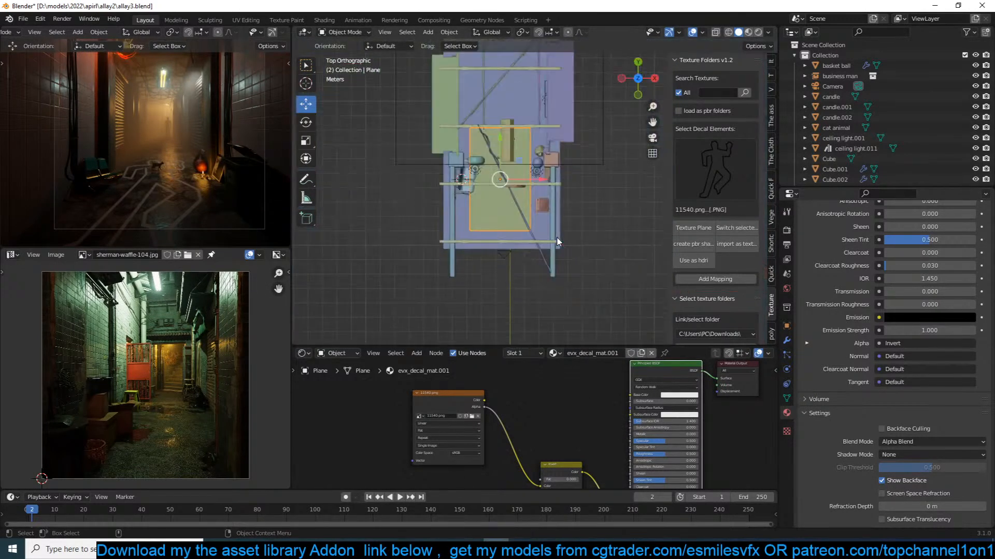
key(s)
key(y)
click(558, 206)
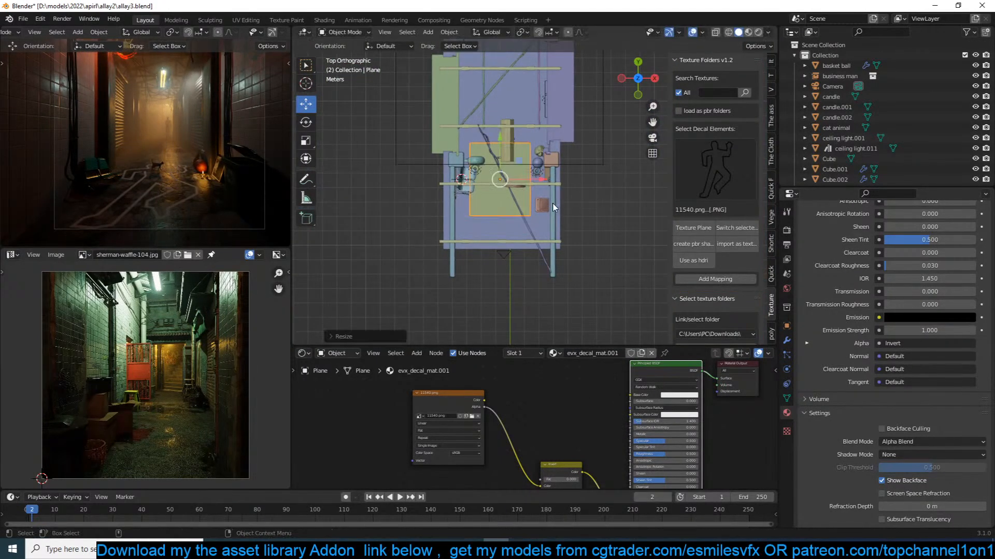
scroll(562, 202, up, 4)
key(ctrl+a)
click(557, 218)
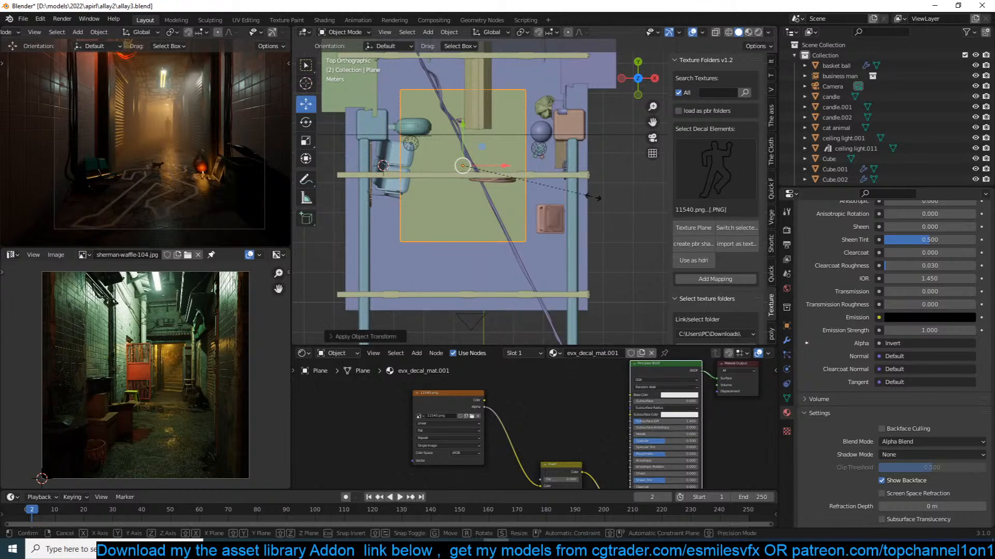
Shrink the decal plane, rotate it diagonally and move it to the floor beside the sphere, then save the file.
key(r)
click(507, 274)
key(g)
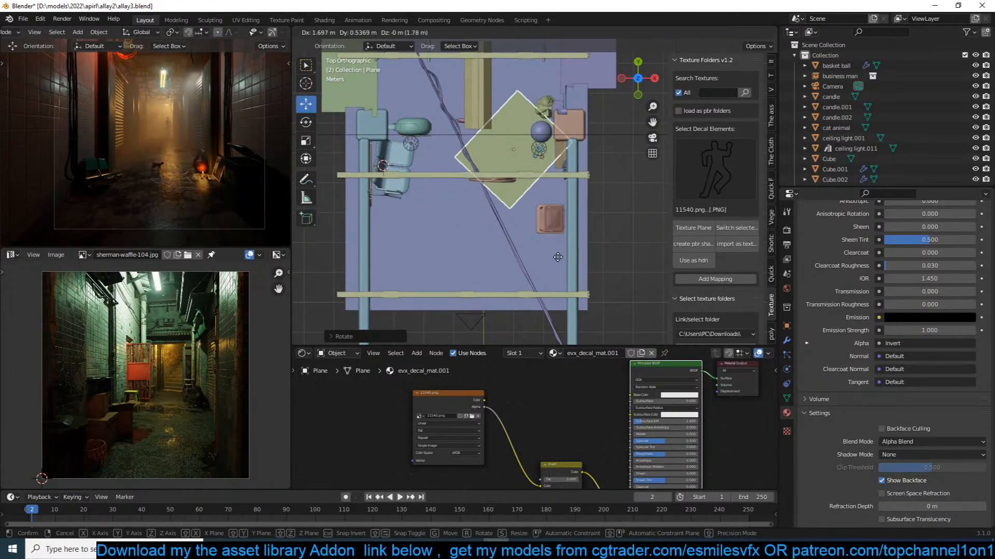
click(559, 261)
key(ctrl+s)
Check the Base Color on the decal material's Principled BSDF and save the file.
scroll(604, 409, up, 3)
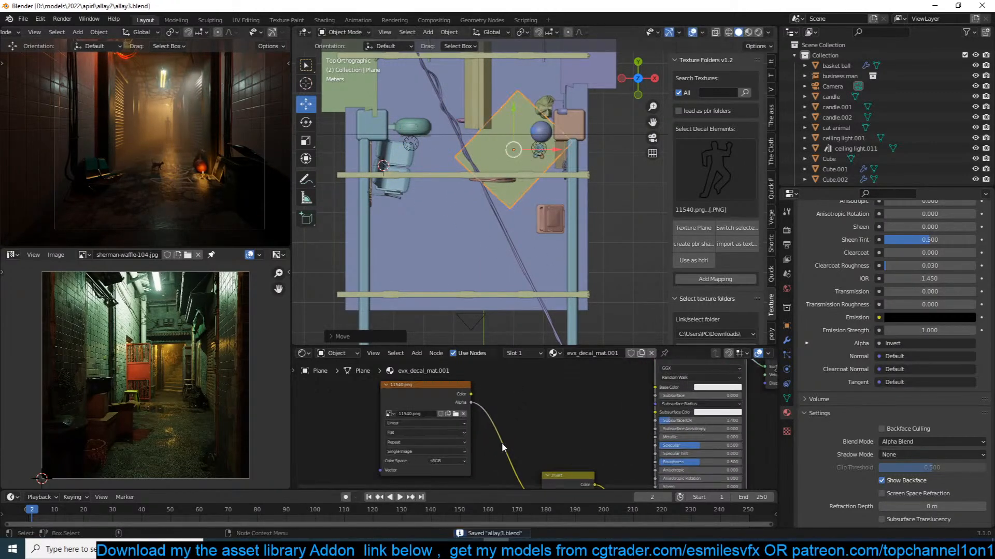
click(603, 410)
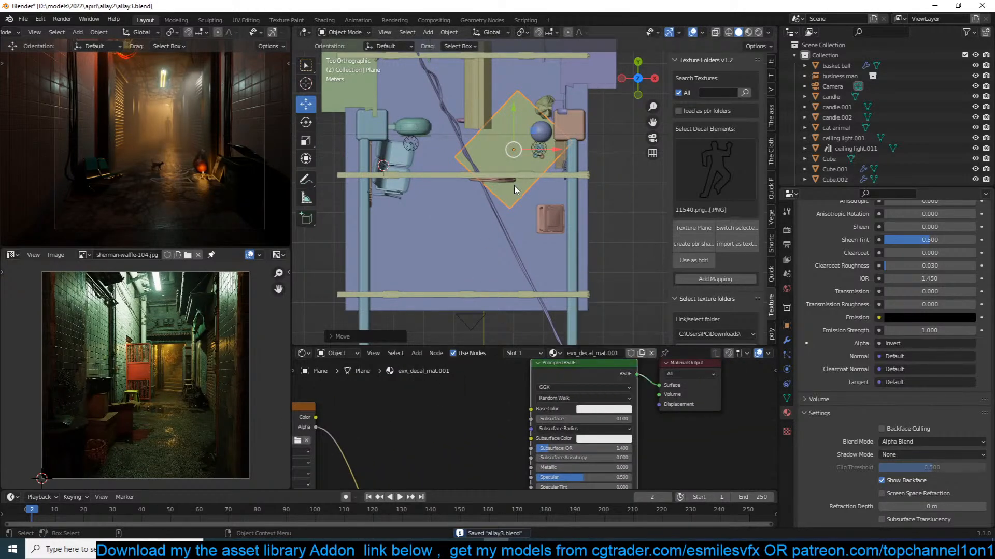
scroll(590, 391, down, 3)
key(ctrl+s)
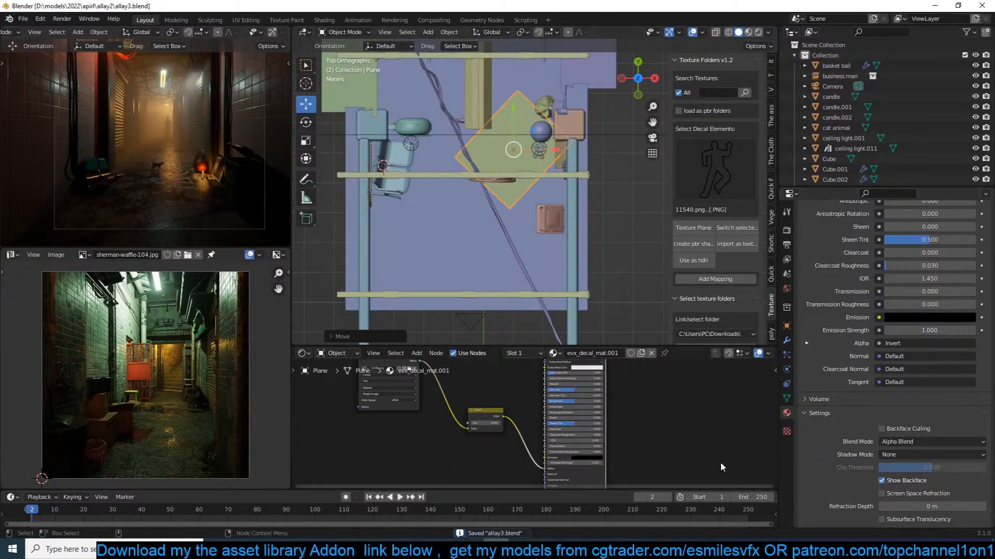
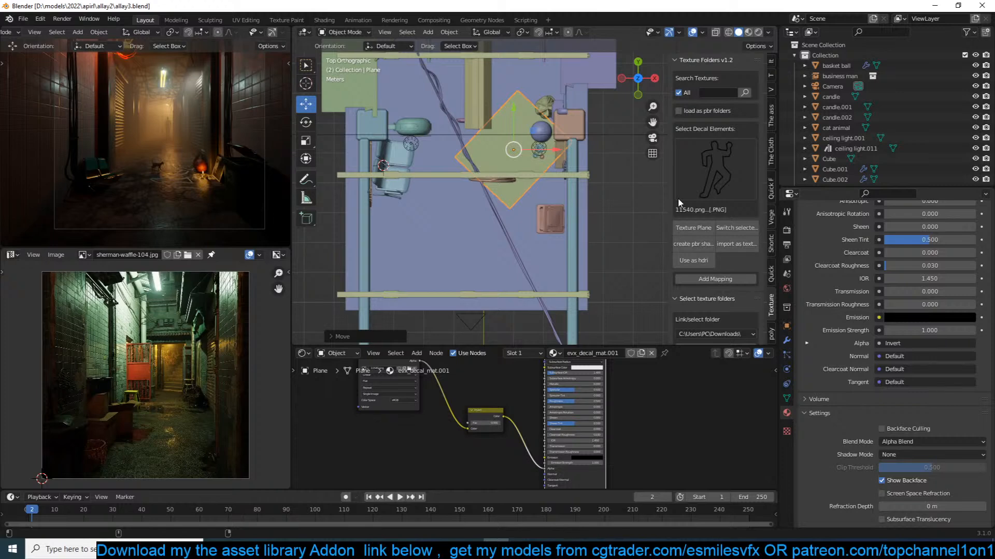
key(ctrl+s)
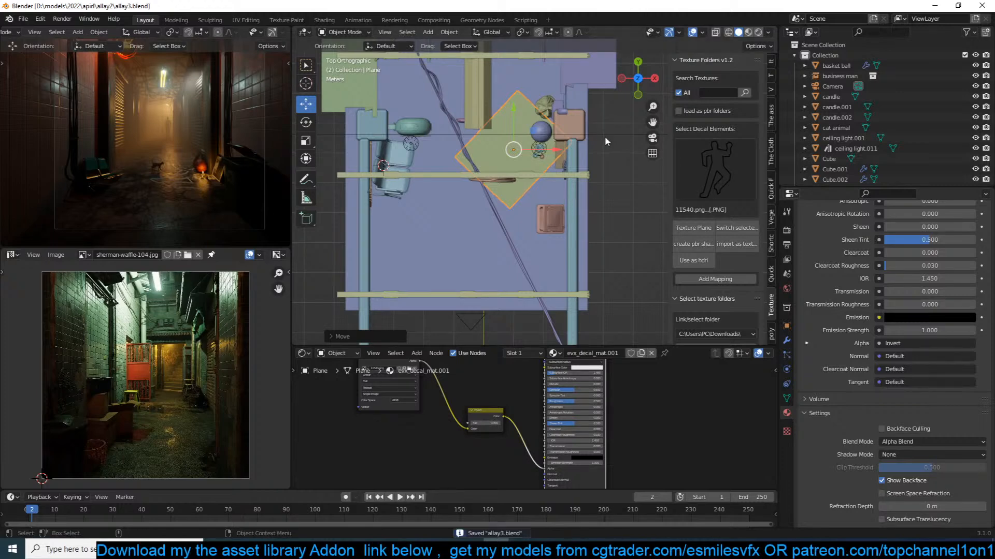
Adjust the decal plane's height along the global Z axis at floor level and save the file.
middle_drag(590, 160, 527, 257)
scroll(608, 126, up, 3)
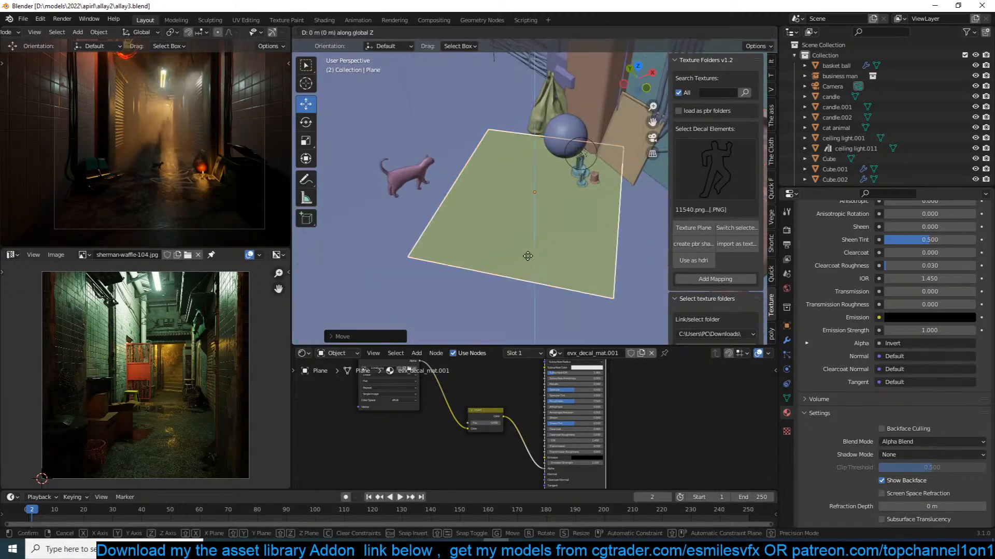
middle_drag(548, 255, 507, 198)
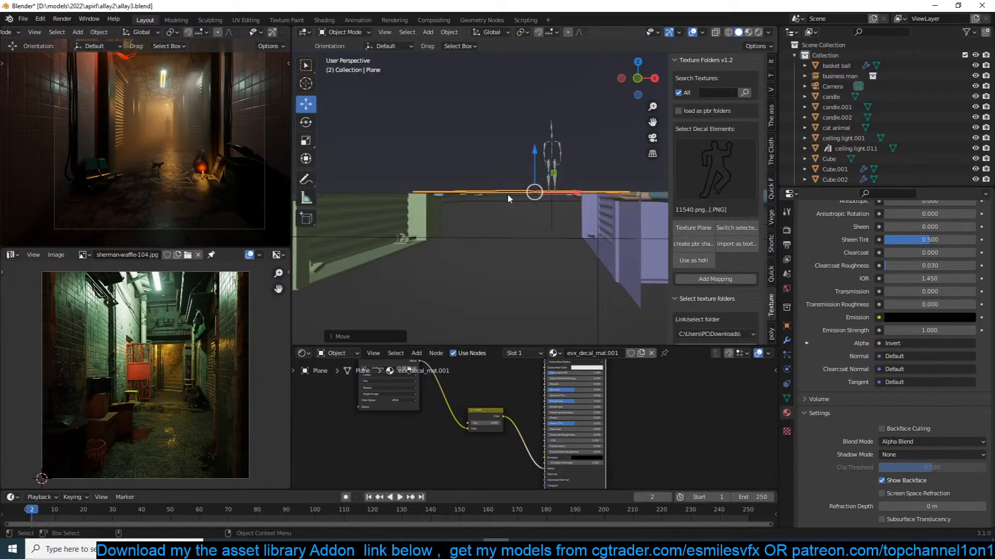
key(ctrl+s)
mouse_move(563, 151)
middle_down()
mouse_move(600, 166)
mouse_move(607, 180)
mouse_move(542, 157)
mouse_move(565, 161)
middle_up()
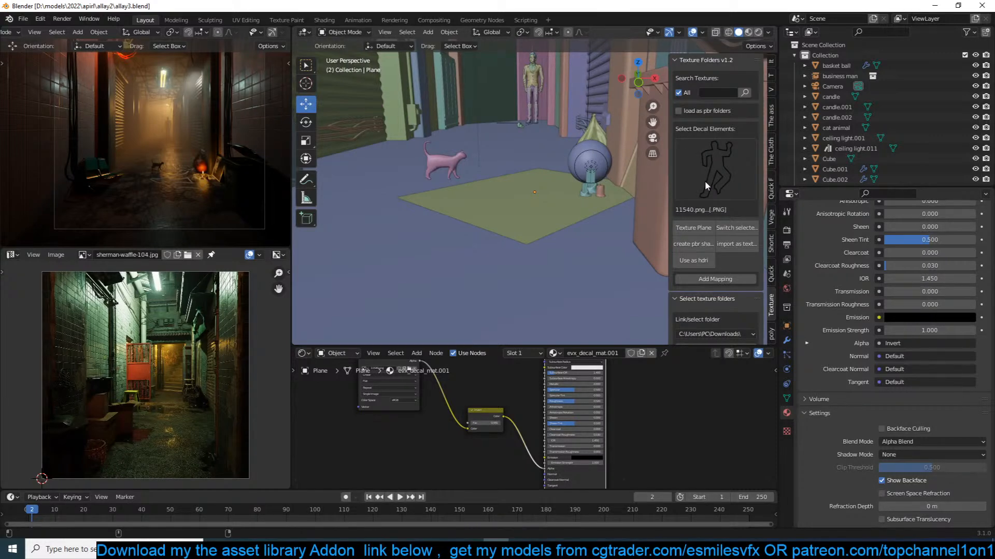
scroll(284, 192, down, 2)
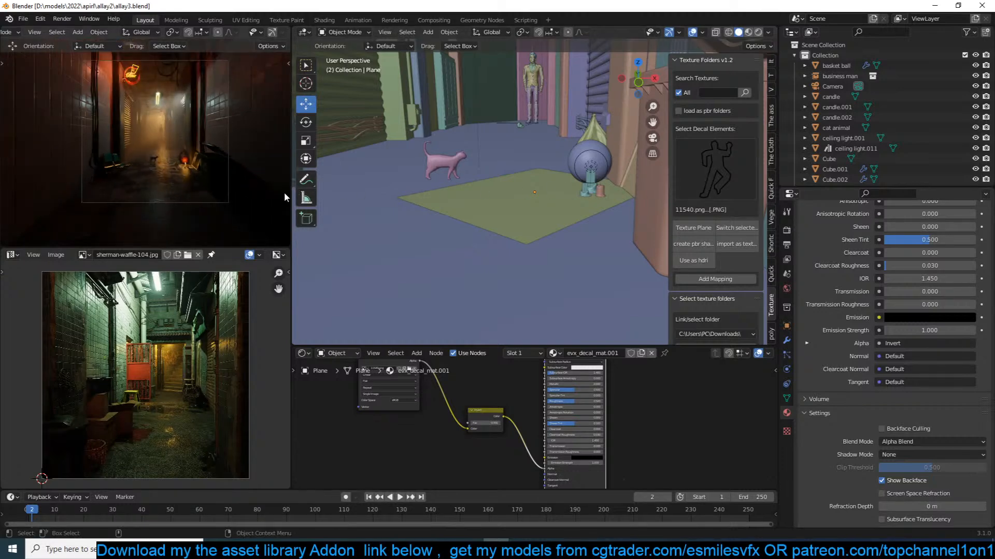
shift+middle_drag(278, 191, 276, 196)
scroll(684, 201, down, 5)
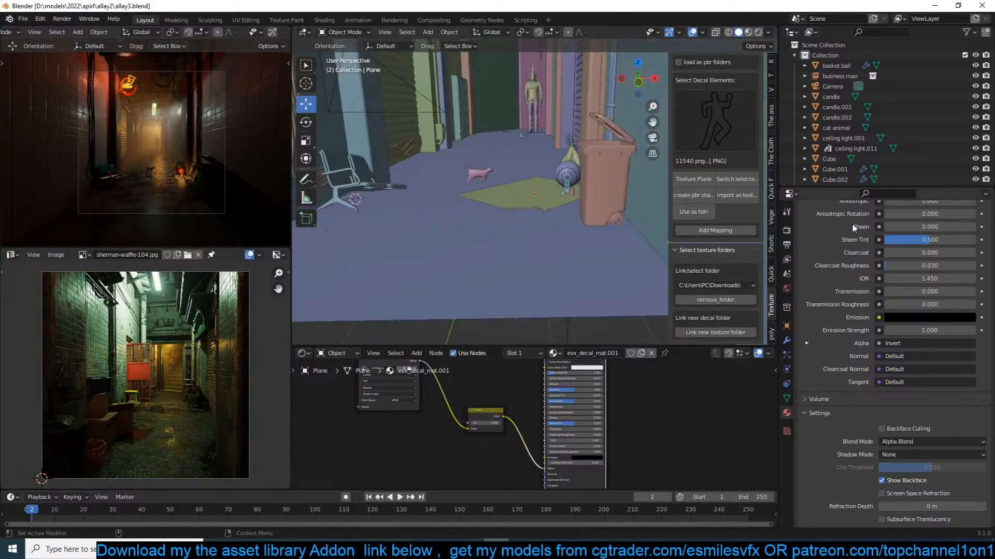
Set the horizontal render resolution to 905 px in the output format settings.
click(787, 244)
scroll(857, 241, up, 3)
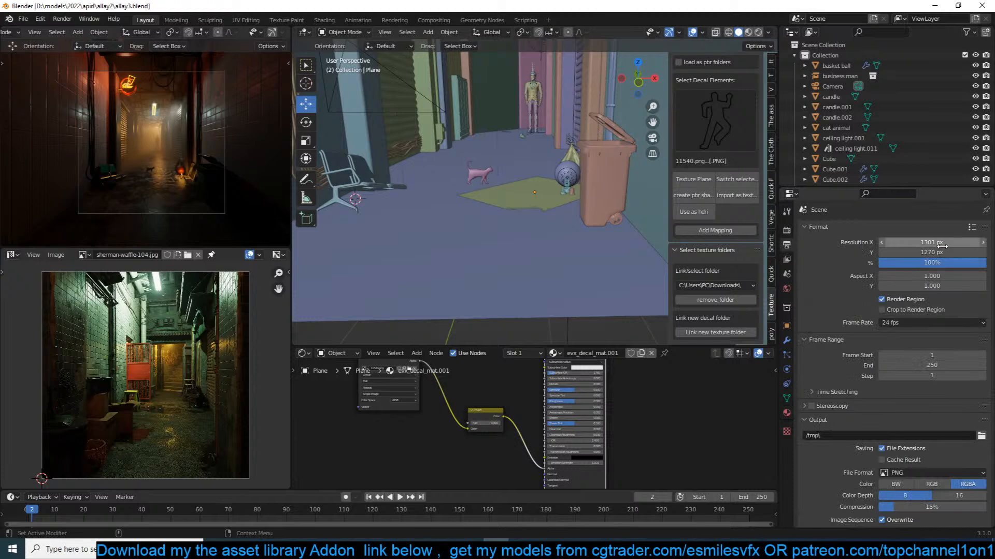
drag(922, 242, 852, 242)
Move the camera along the global Y axis, rotate it slightly to reframe the alley, then save the file and deselect everything.
scroll(472, 143, down, 5)
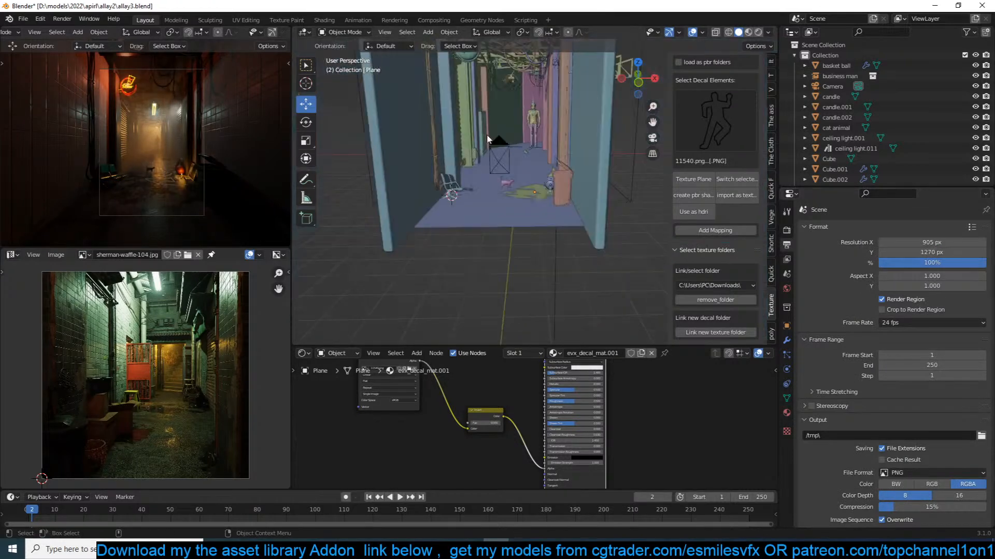
click(493, 153)
key(g)
key(y)
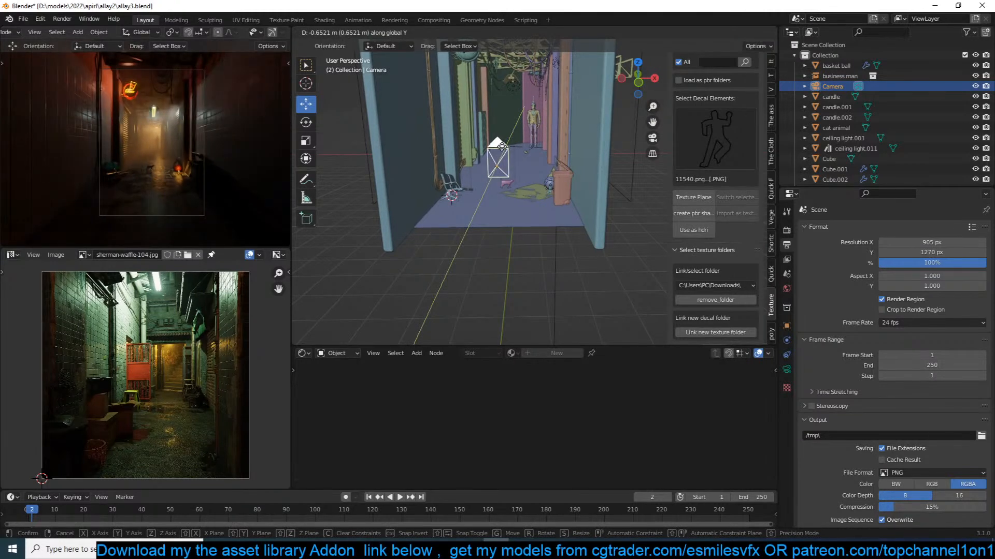
click(499, 145)
key(r)
click(555, 166)
scroll(554, 166, up, 4)
key(ctrl+s)
key(alt+a)
scroll(522, 128, up, 5)
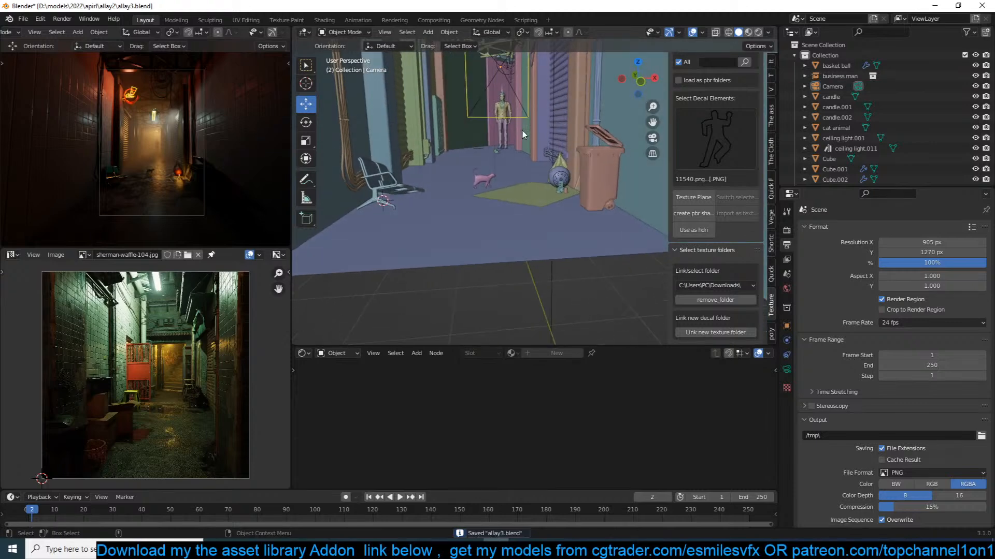
Select the hanging ceiling light and delete all nodes of its tube light material except the Emission and Material Output nodes.
scroll(497, 110, down, 6)
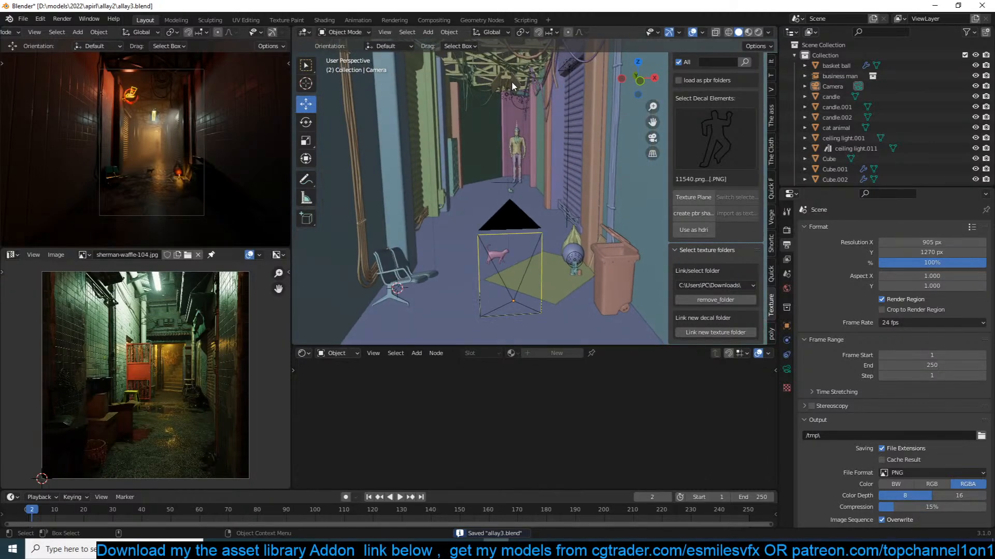
click(512, 81)
scroll(513, 401, down, 6)
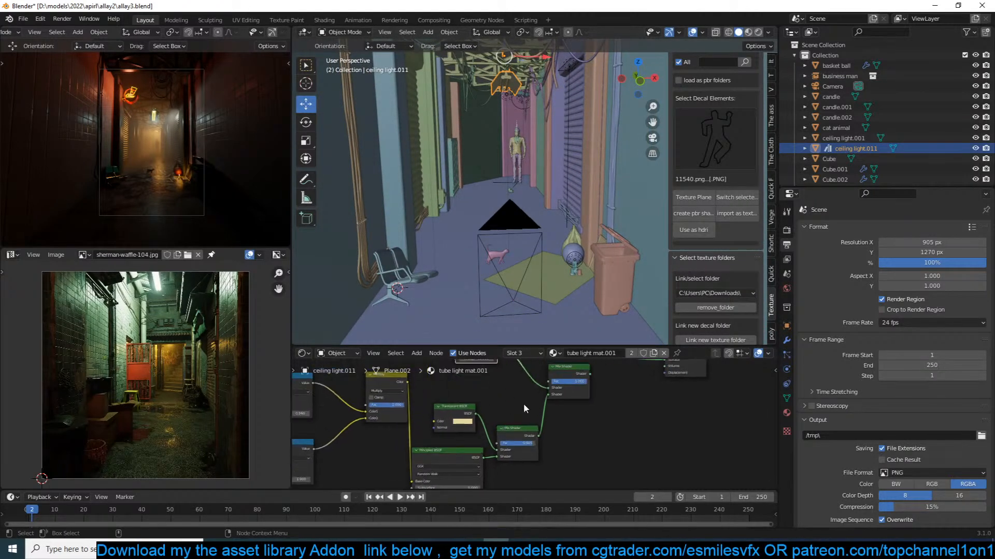
drag(556, 423, 253, 464)
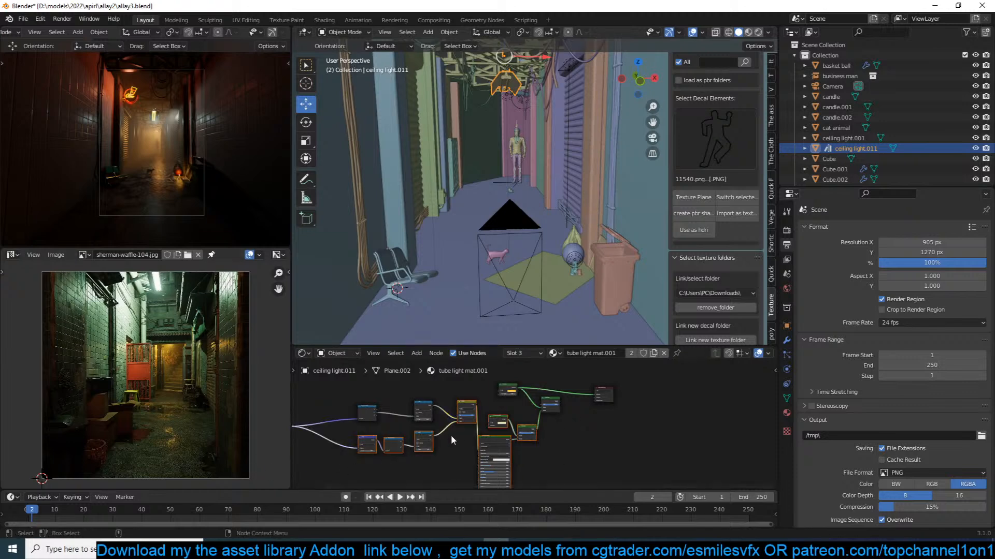
key(x)
middle_drag(456, 437, 482, 427)
drag(422, 421, 377, 381)
key(x)
click(450, 398)
key(x)
scroll(509, 401, up, 5)
click(590, 379)
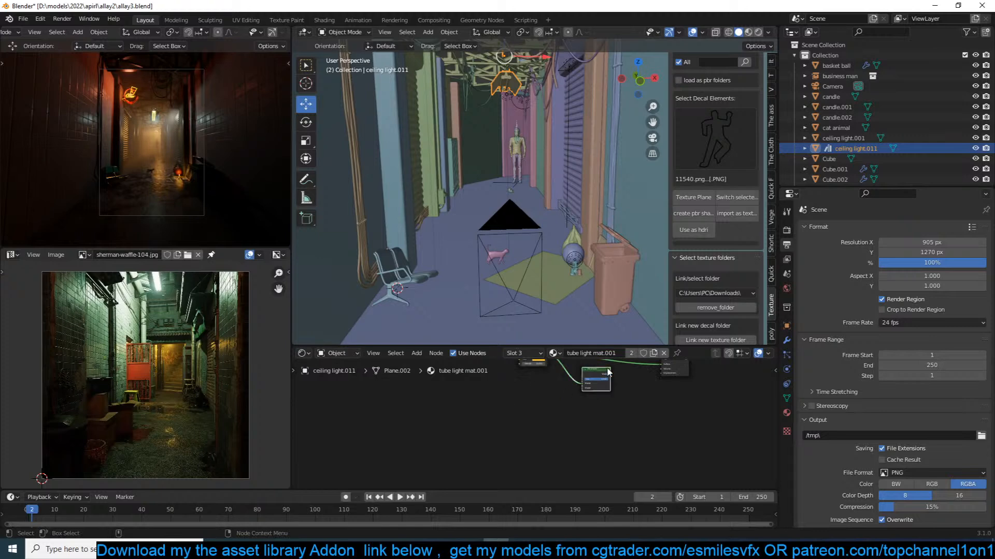
key(x)
Set the tube light's Emission strength to 50 and its colour to pale yellow, then save the file.
scroll(573, 417, up, 4)
middle_drag(587, 386, 520, 423)
scroll(519, 414, up, 3)
click(513, 410)
text(50)
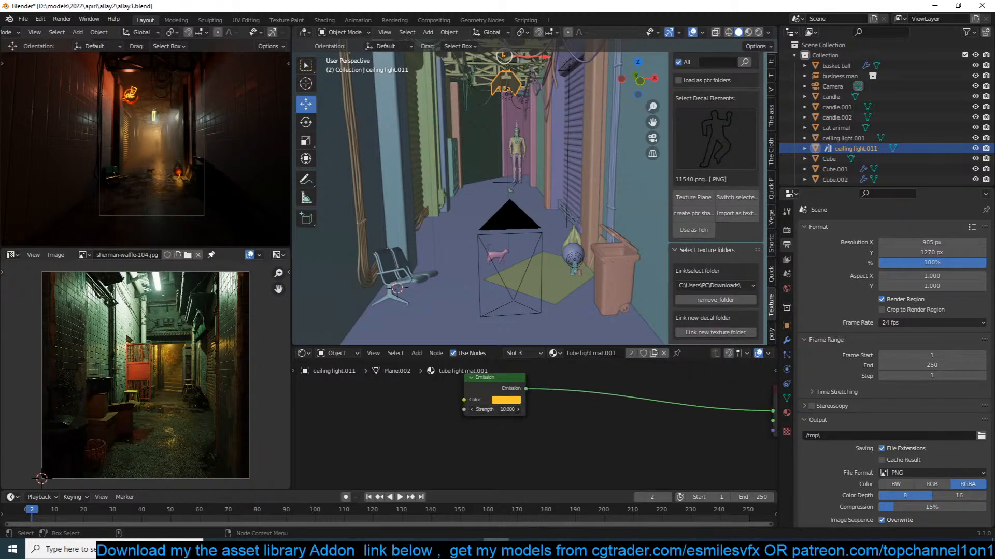
click(506, 400)
click(522, 313)
scroll(493, 201, up, 4)
key(ctrl+s)
key(alt+a)
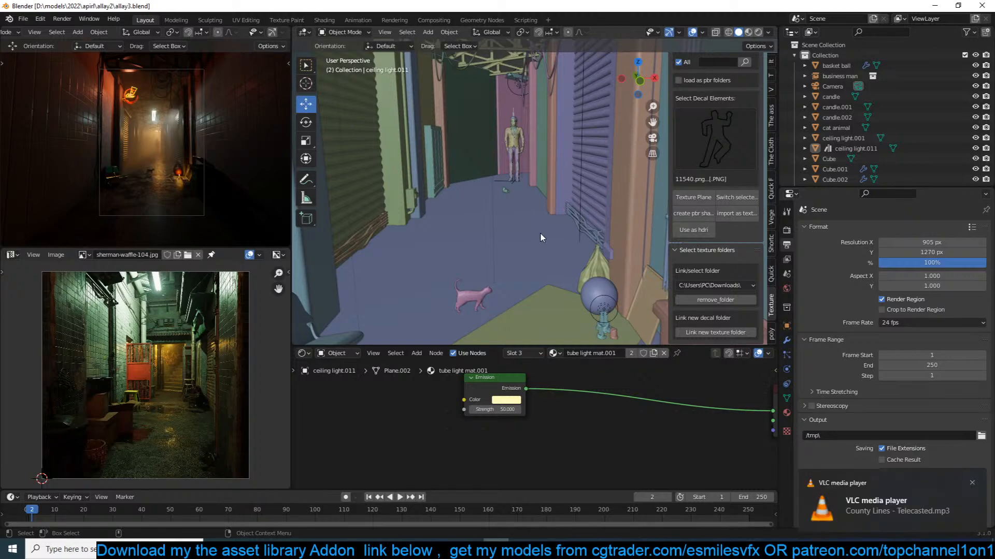
scroll(541, 181, up, 2)
mouse_move(525, 191)
middle_down()
mouse_move(498, 200)
mouse_move(519, 191)
middle_up()
key(ctrl+s)
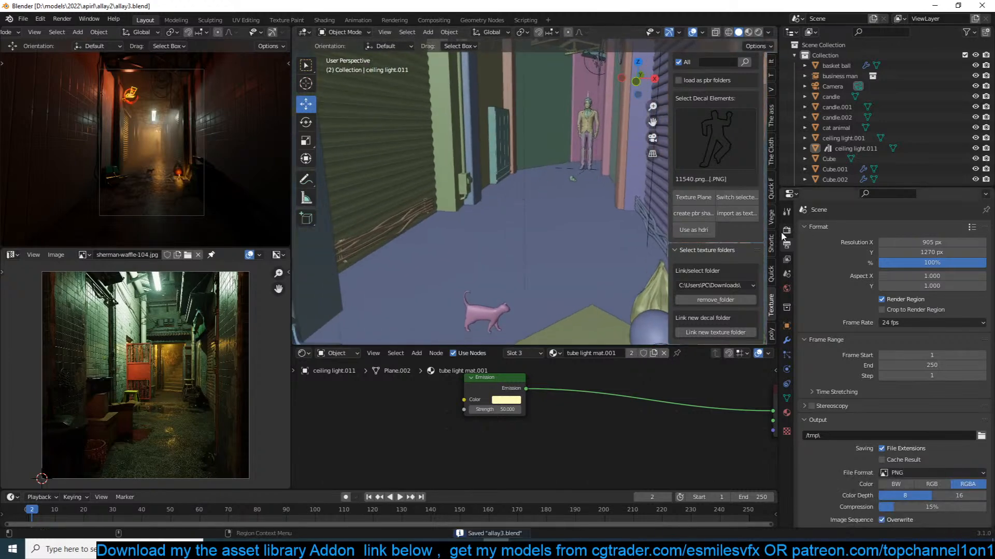
Browse the street object results in the asset library for a prop to add to the alley.
click(771, 117)
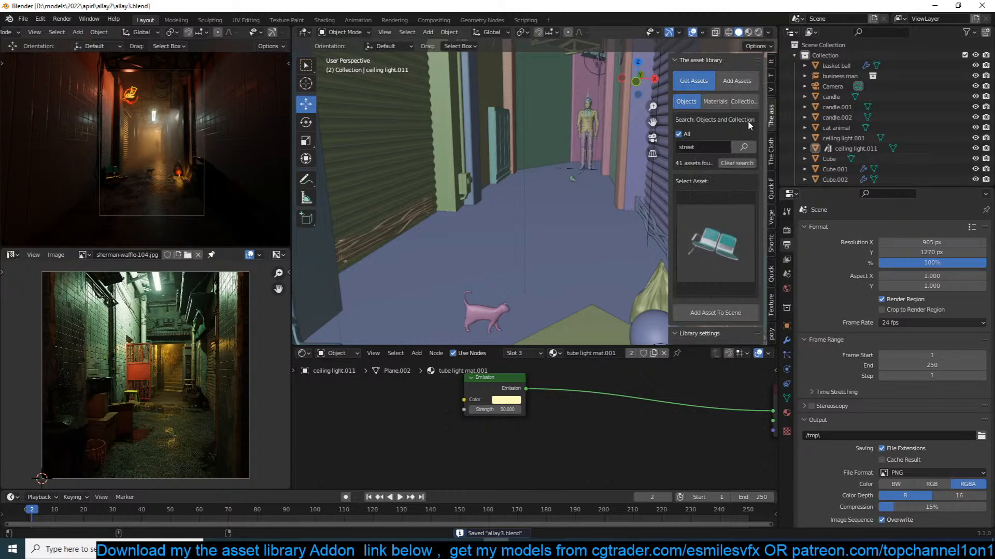
click(718, 217)
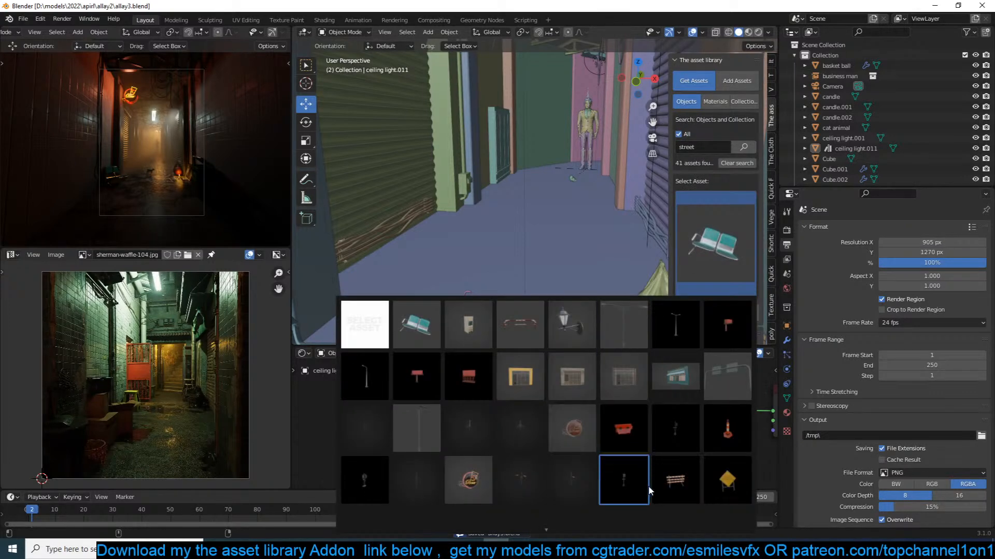
scroll(551, 529, down, 3)
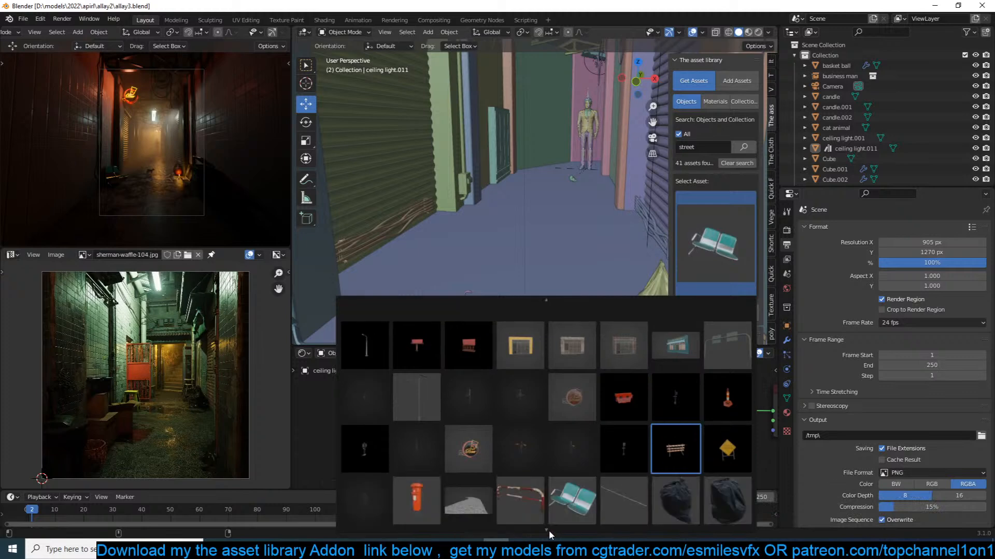
shift+middle_drag(556, 238, 529, 200)
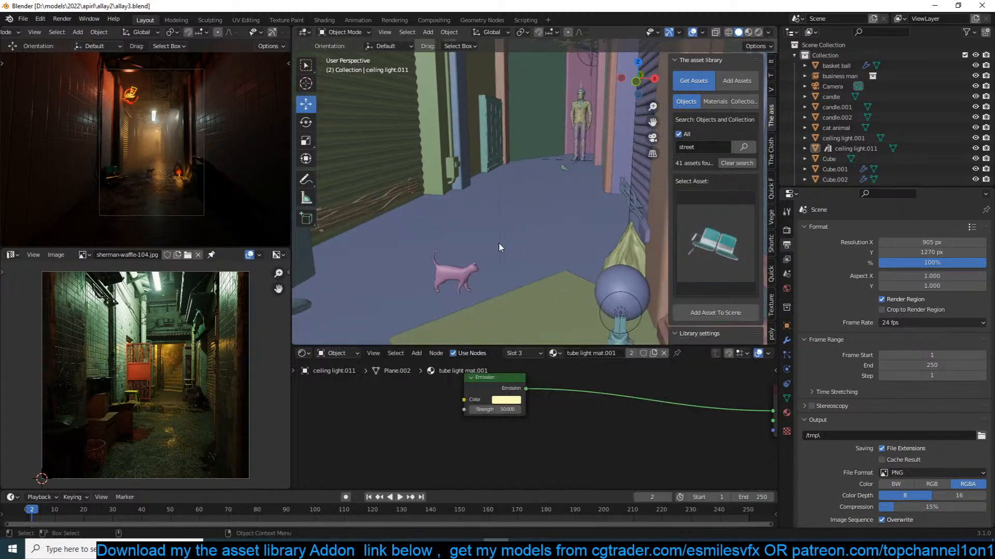
scroll(498, 241, up, 2)
scroll(539, 259, down, 3)
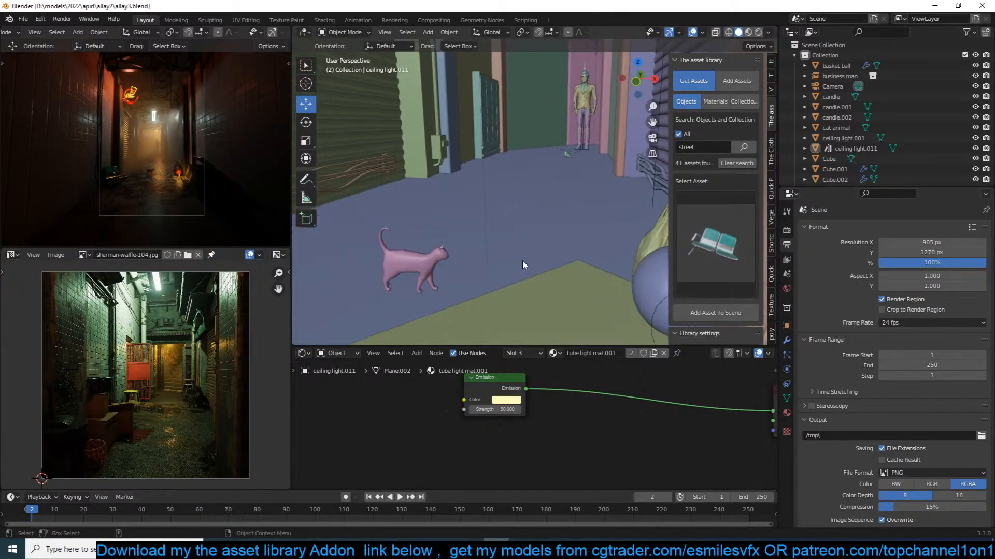
Place the 3D cursor on the floor decal, add a mesh plane there and scale it down.
scroll(556, 222, down, 1)
shift+right_click(529, 297)
key(shift+a)
click(570, 299)
key(s)
click(582, 295)
key(KP_Decimal)
Cut a centred edge loop across the new plane and raise it about 0.7 m along Z to form a tent shape.
key(Tab)
middle_drag(585, 226, 527, 227)
key(ctrl+r)
click(538, 227)
right_click(538, 226)
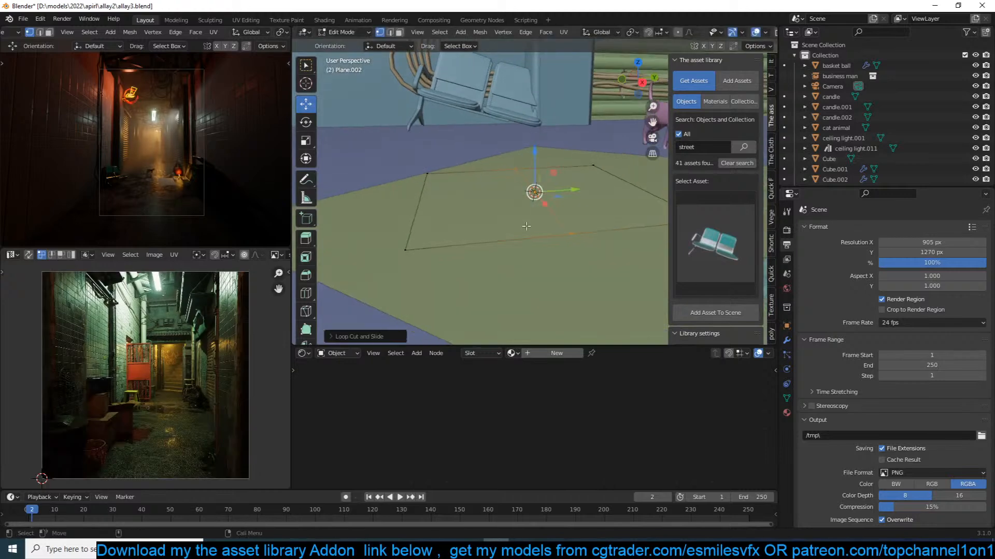
key(g)
key(z)
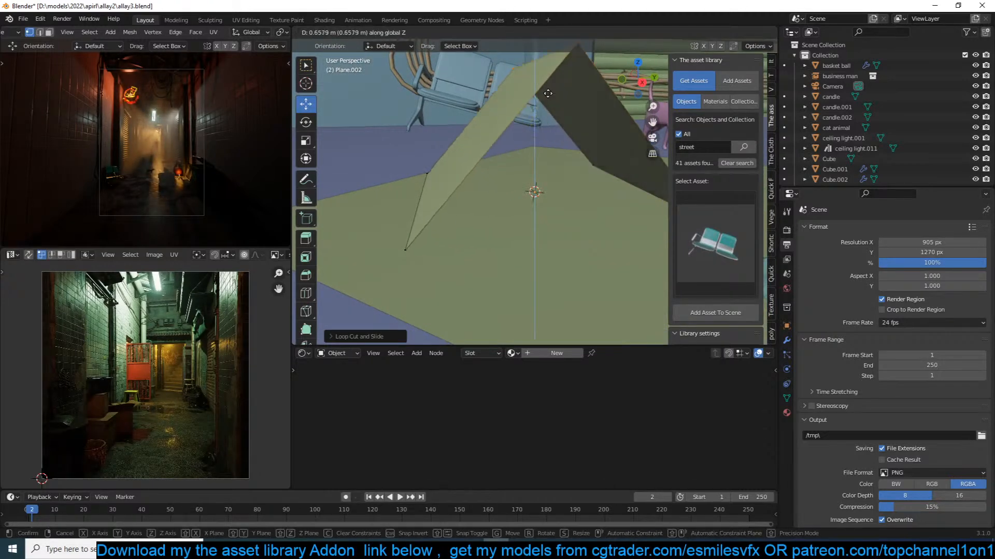
click(549, 87)
middle_drag(548, 87, 576, 140)
Scale the tent-shaped marker down to less than half its size and save the file.
key(Tab)
key(s)
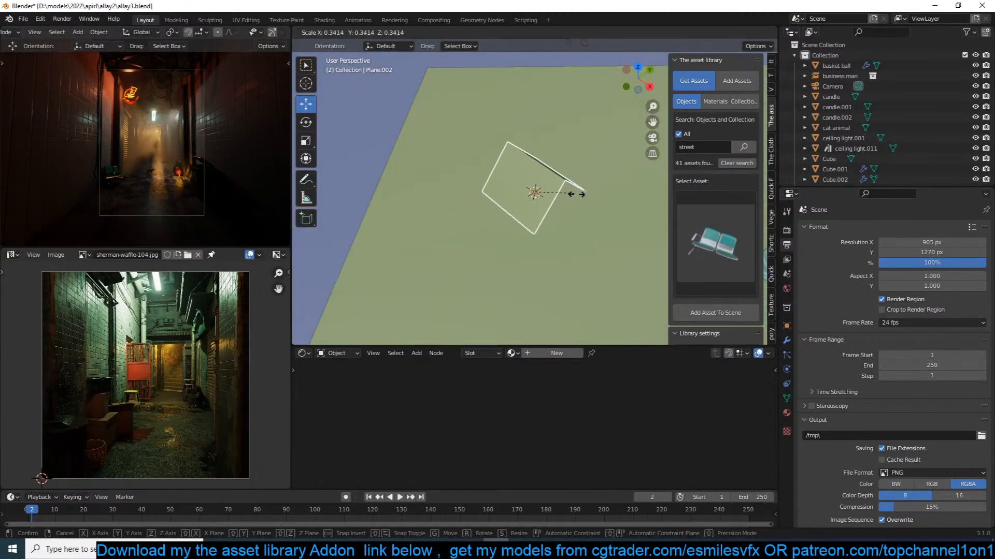
click(588, 207)
middle_drag(589, 208, 610, 216)
key(ctrl+s)
Link the walls folder inside D:\resouces as a new texture folder in the texture add-on.
click(771, 306)
click(722, 160)
click(722, 161)
scroll(698, 260, down, 2)
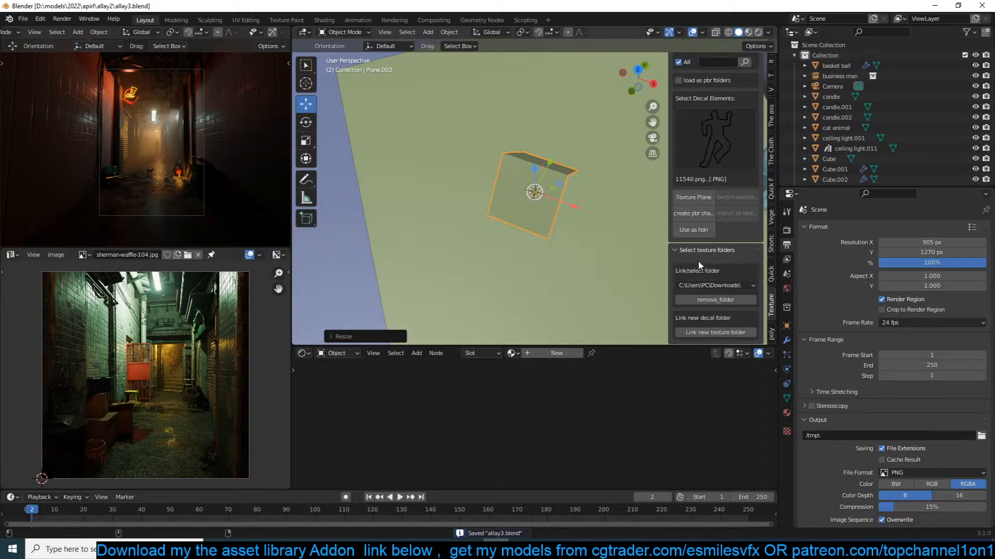
click(716, 332)
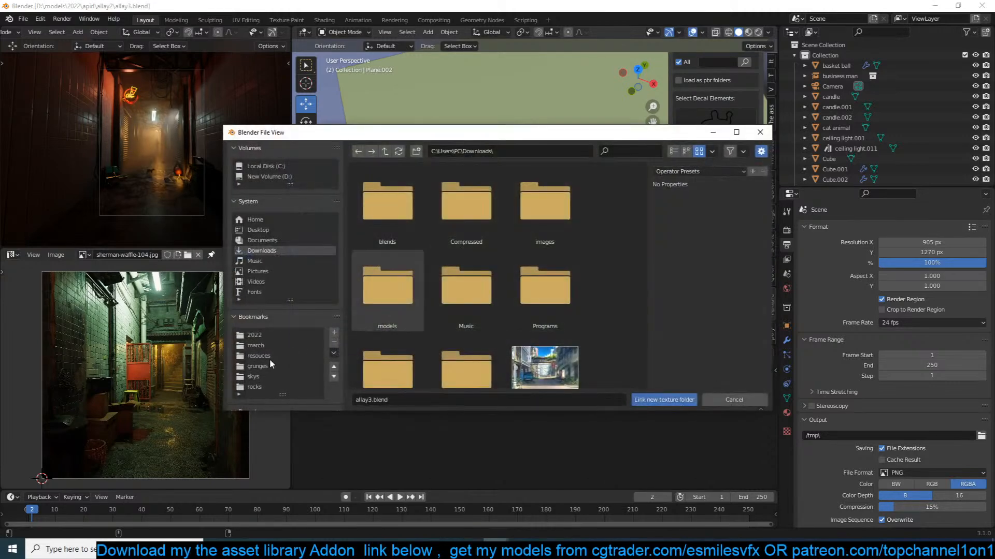
click(269, 365)
click(262, 356)
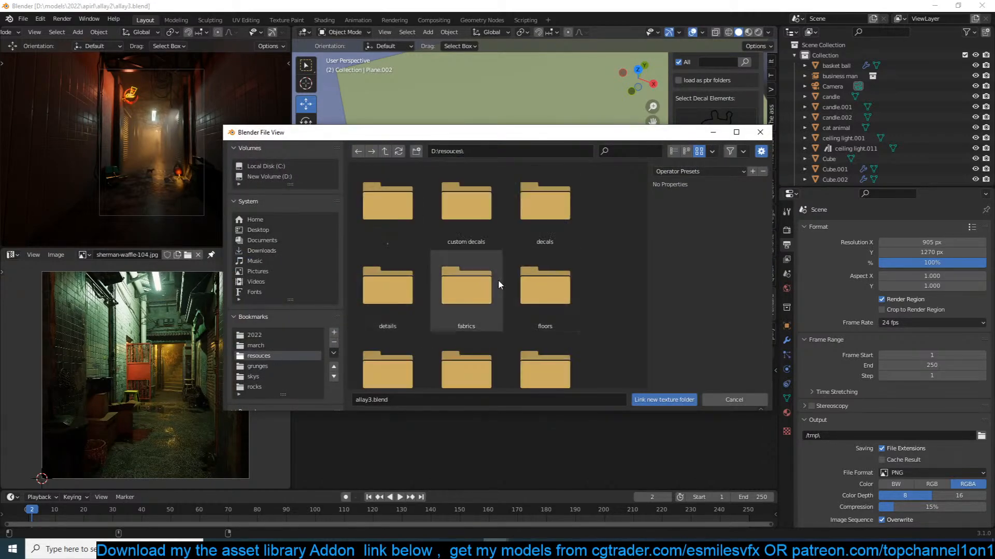
scroll(543, 259, down, 6)
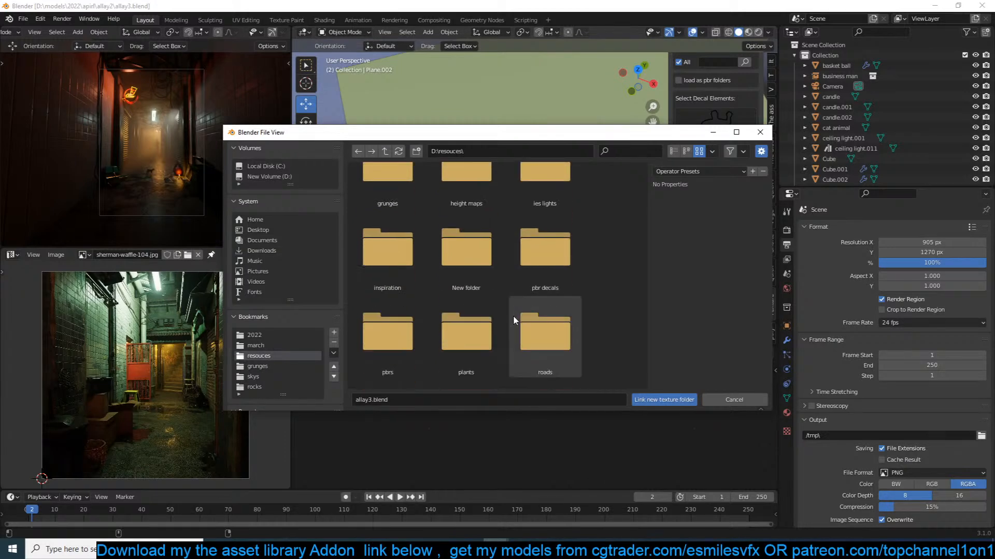
scroll(512, 316, down, 4)
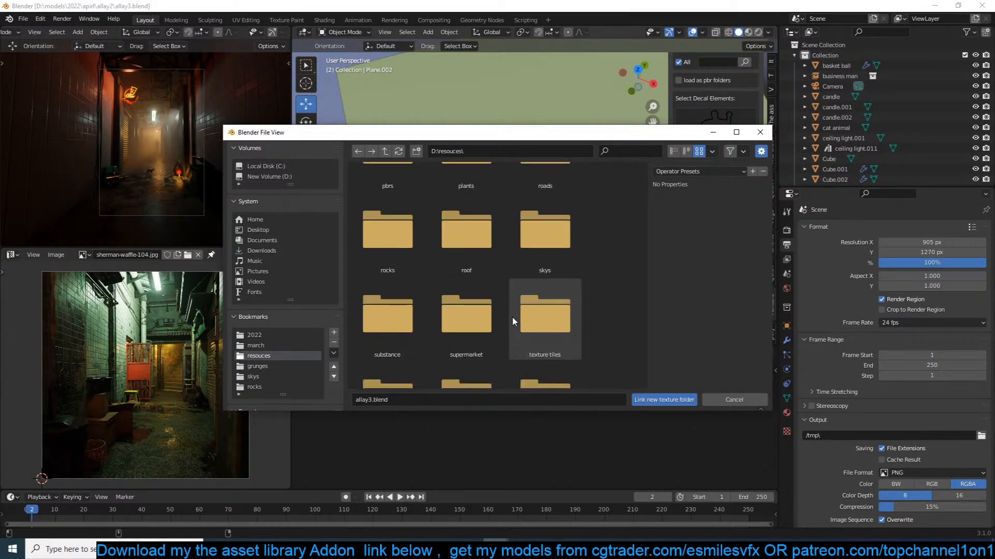
scroll(512, 316, down, 4)
double_click(466, 317)
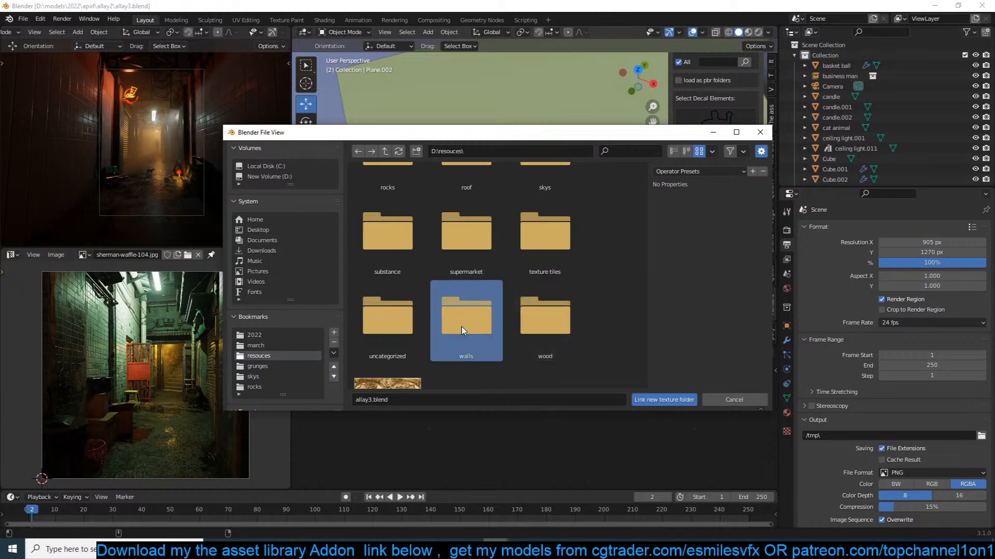
click(639, 402)
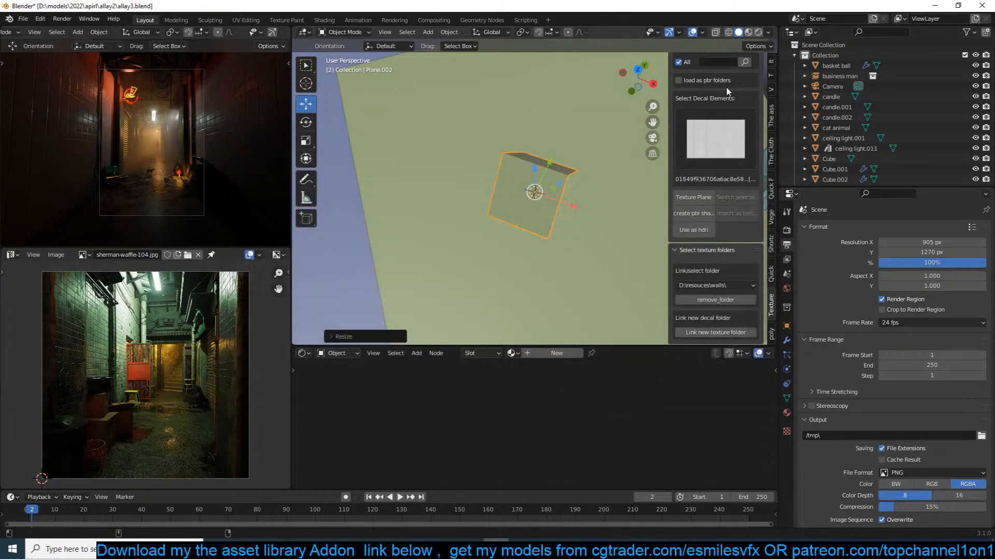
Create a PBR shader from the white wall texture on the tent marker, unwrap its whole mesh and save the file.
scroll(726, 93, up, 1)
click(707, 228)
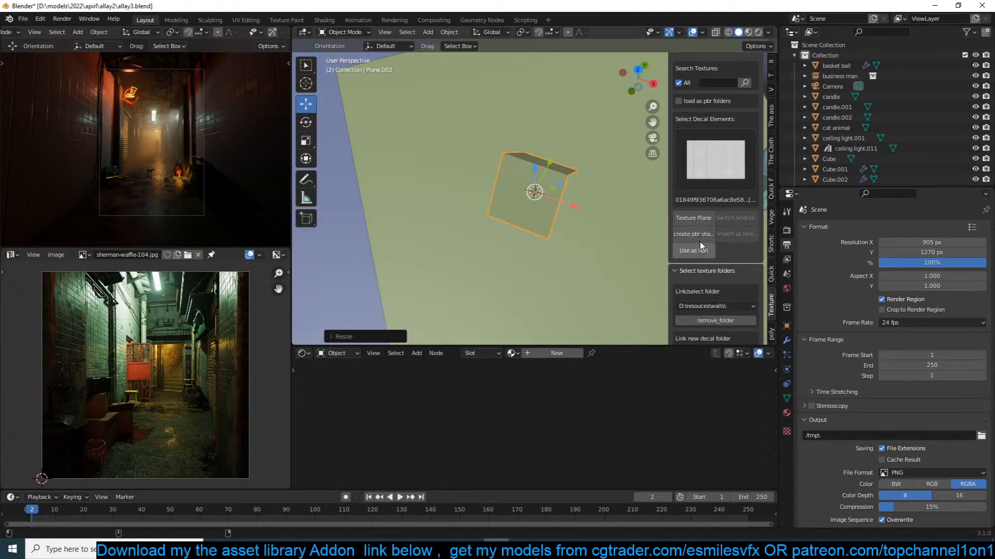
middle_drag(617, 231, 586, 192)
key(Tab)
key(a)
key(u)
click(614, 141)
key(Tab)
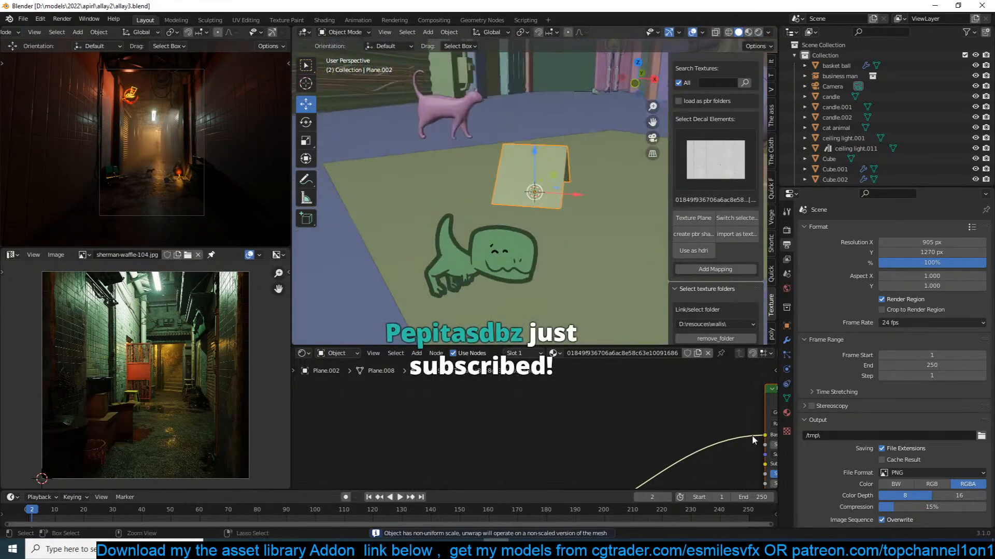
key(ctrl+s)
Check the live stream in Streamlabs OBS, return to Blender and save the file.
click(521, 549)
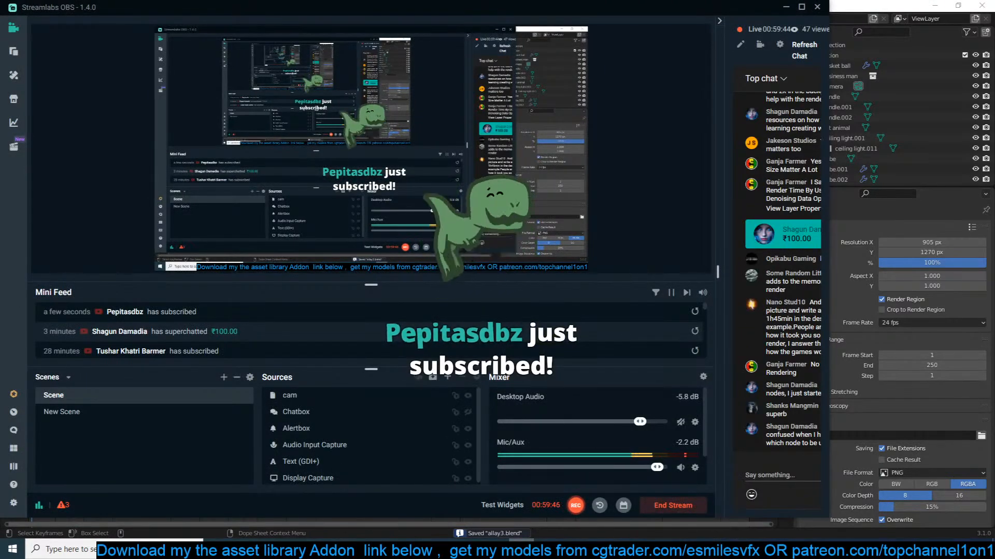
click(520, 549)
shift+middle_drag(579, 293, 576, 313)
key(ctrl+s)
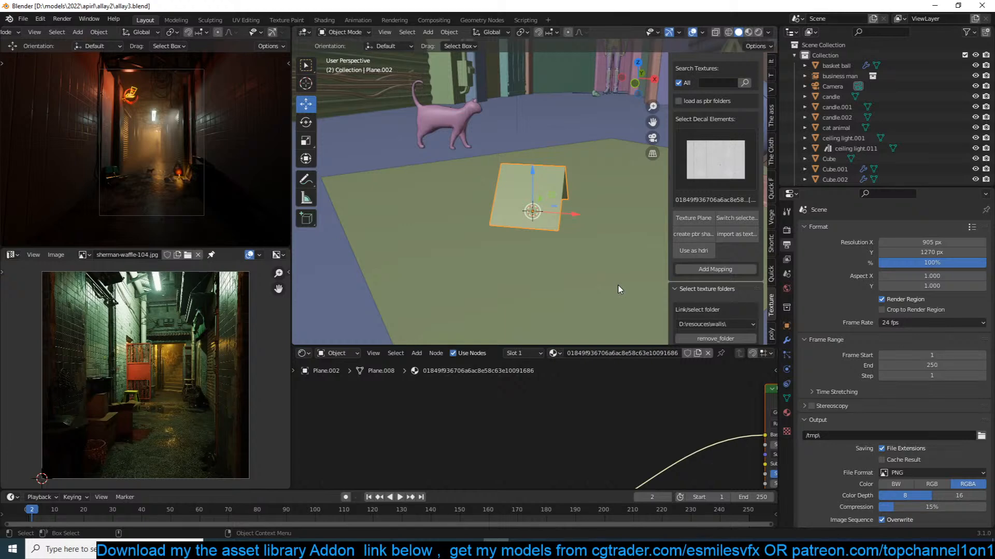
middle_drag(592, 274, 549, 228)
key(ctrl+s)
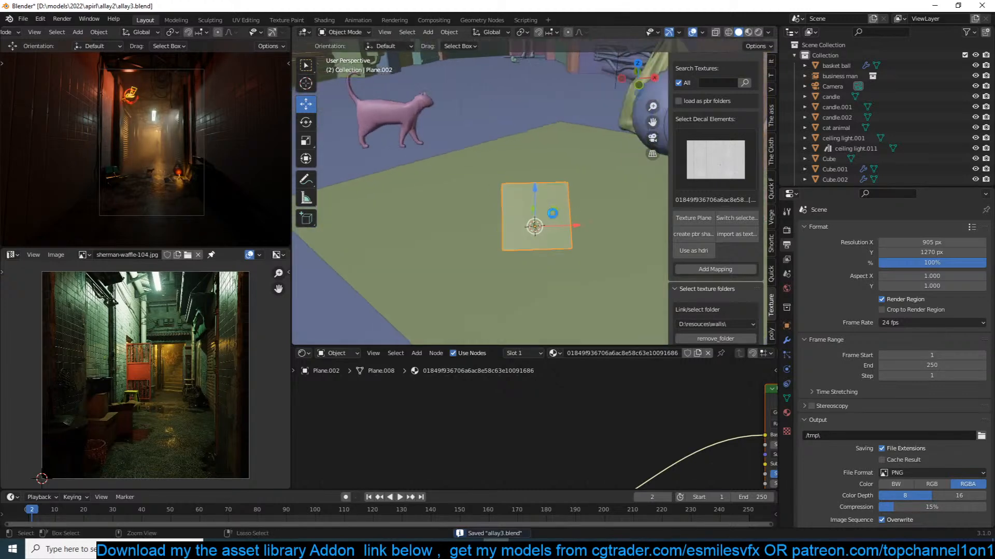
Add a text object at the tent marker and replace its content with 3.
scroll(518, 249, up, 2)
key(shift+a)
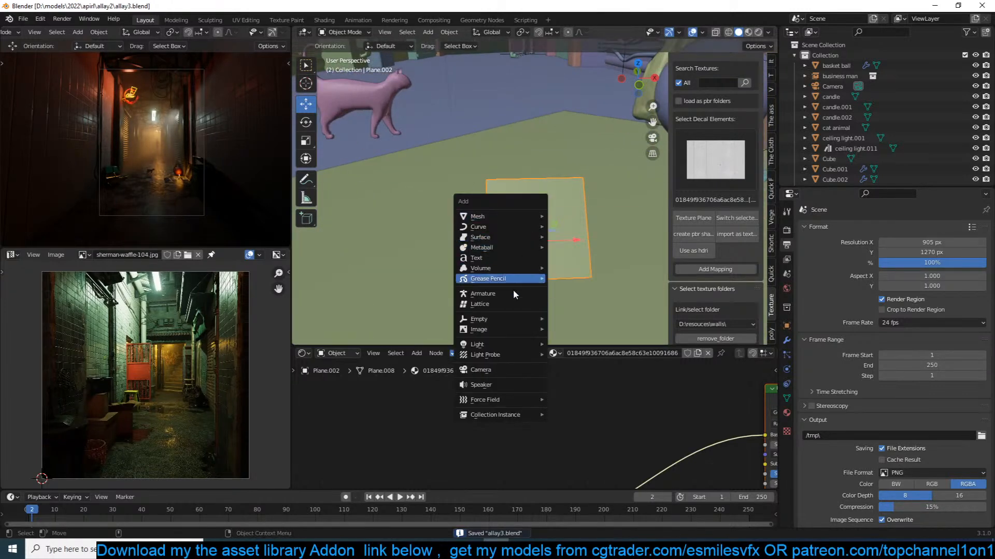
click(525, 259)
key(s)
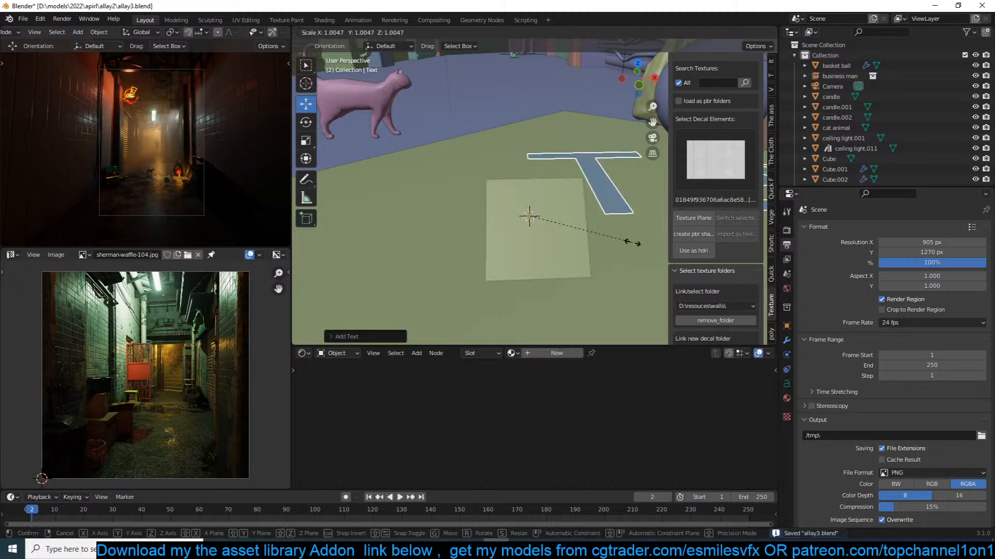
right_click(632, 242)
key(Tab)
key(ctrl+a)
text(3)
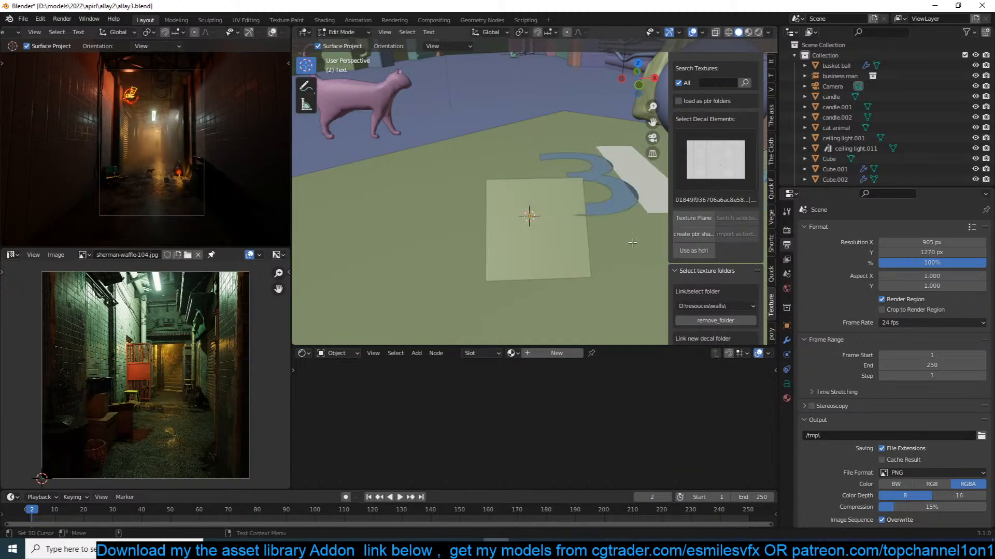
key(Tab)
Give the number 3 text a new material and darken its base color to black.
middle_drag(634, 244, 611, 241)
click(539, 354)
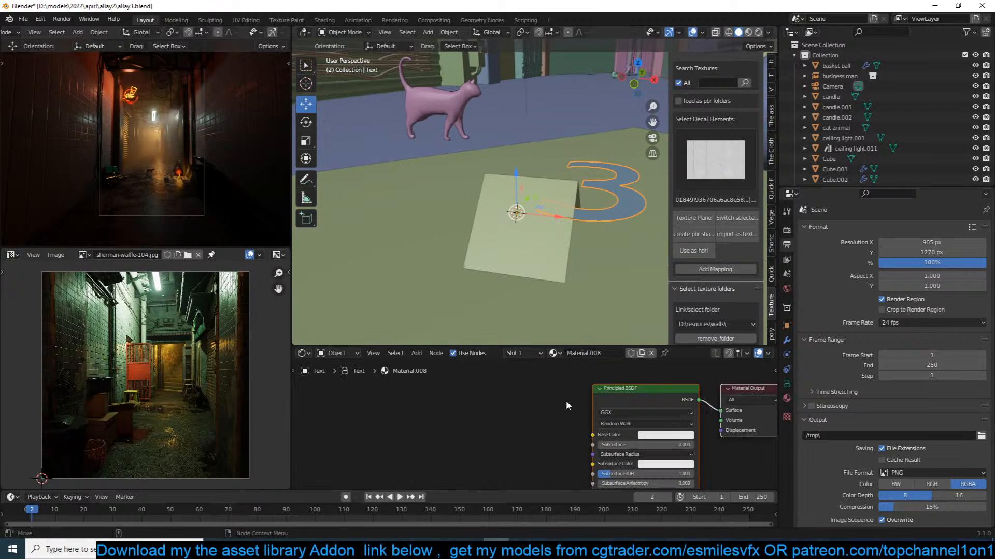
click(666, 435)
drag(713, 352, 713, 366)
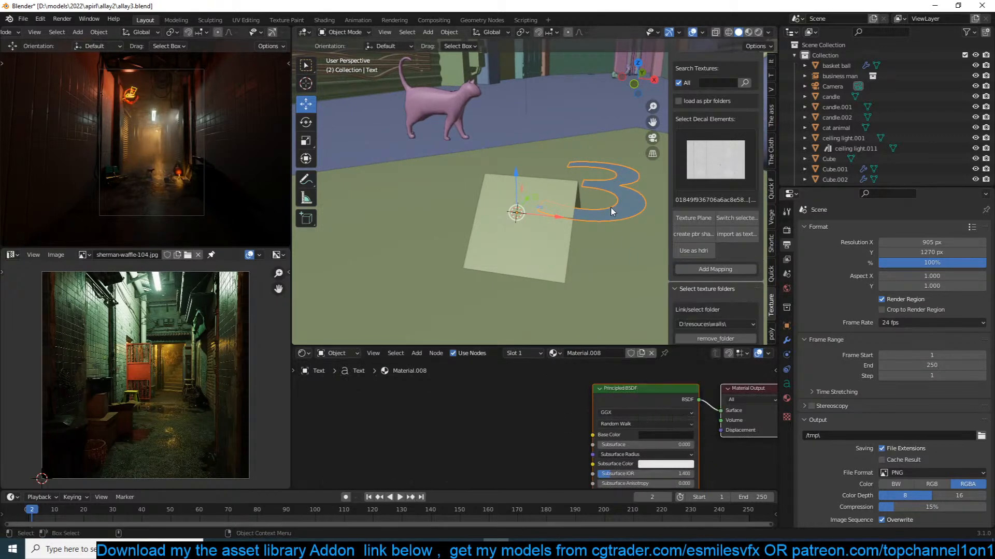
Clear the tent marker's rotation so it aligns with the world axes.
key(KP_3)
key(z)
key(Escape)
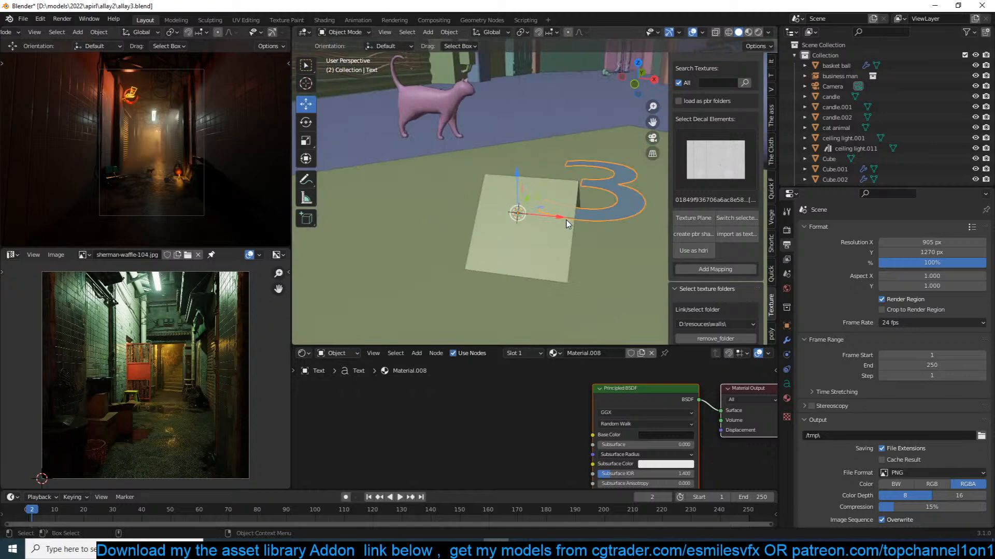
key(alt+r)
key(r)
key(Escape)
Scale the number 3 down, tilt it about the X axis and move it over the tent marker's front half.
key(KP_7)
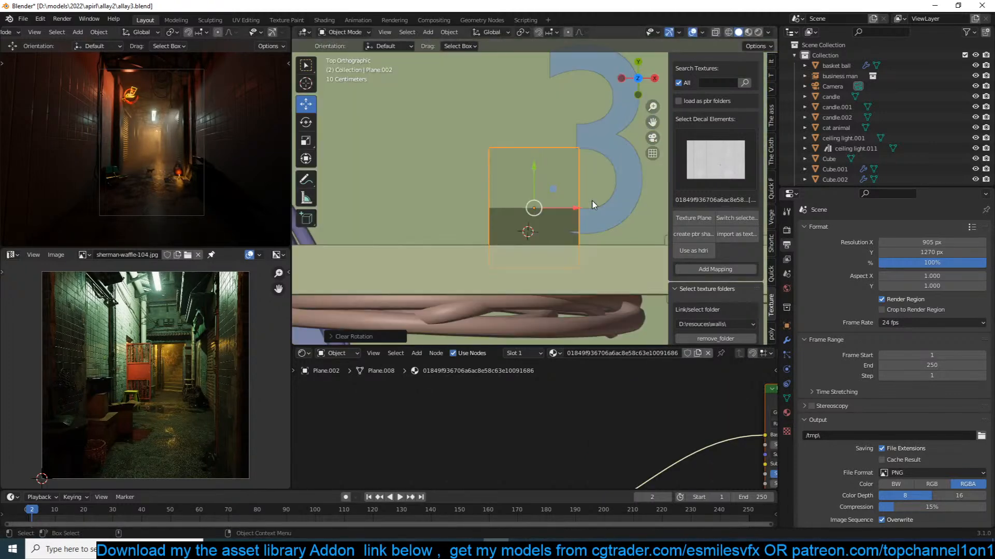
click(627, 182)
key(g)
click(562, 263)
key(s)
click(564, 208)
key(r)
key(x)
click(573, 281)
key(s)
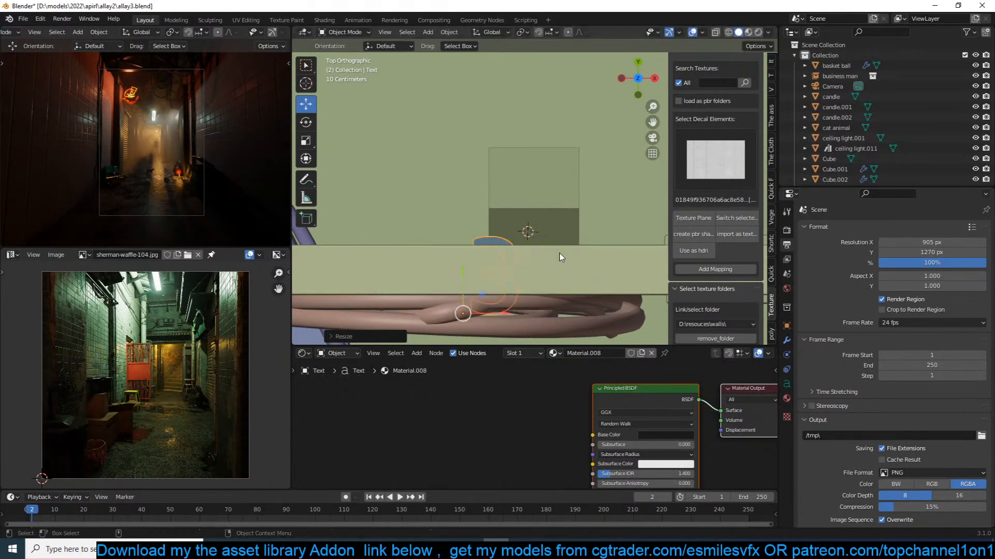
click(559, 254)
key(g)
click(613, 215)
Rotate, shrink and move the number 3 from the side so it lies flush on the marker's sloped front face.
key(KP_3)
key(shift+z)
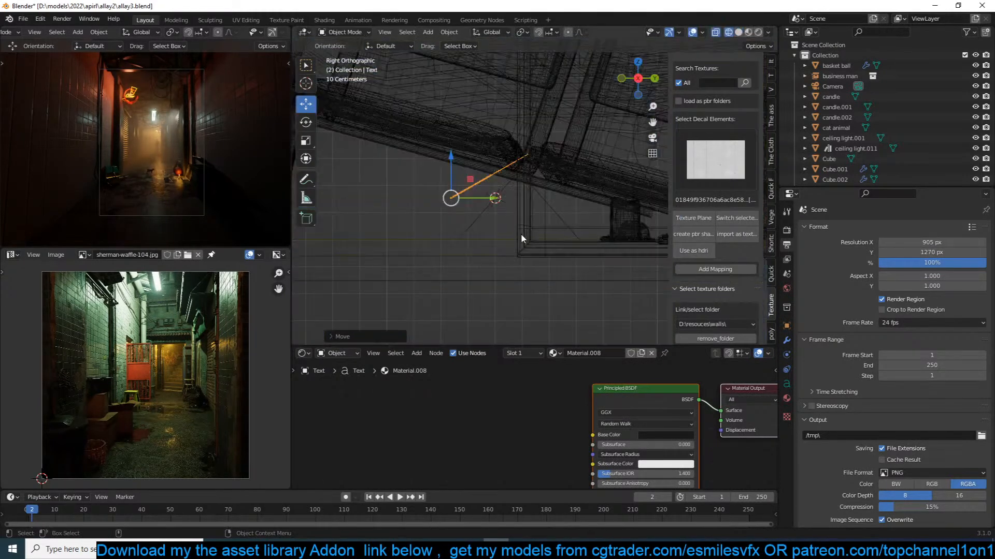
key(r)
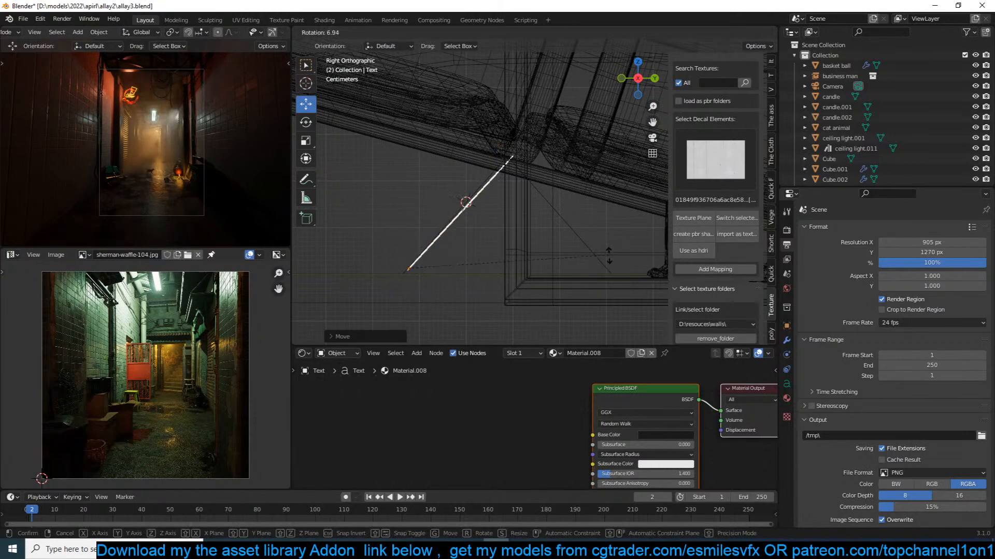
click(607, 250)
key(s)
click(577, 251)
key(g)
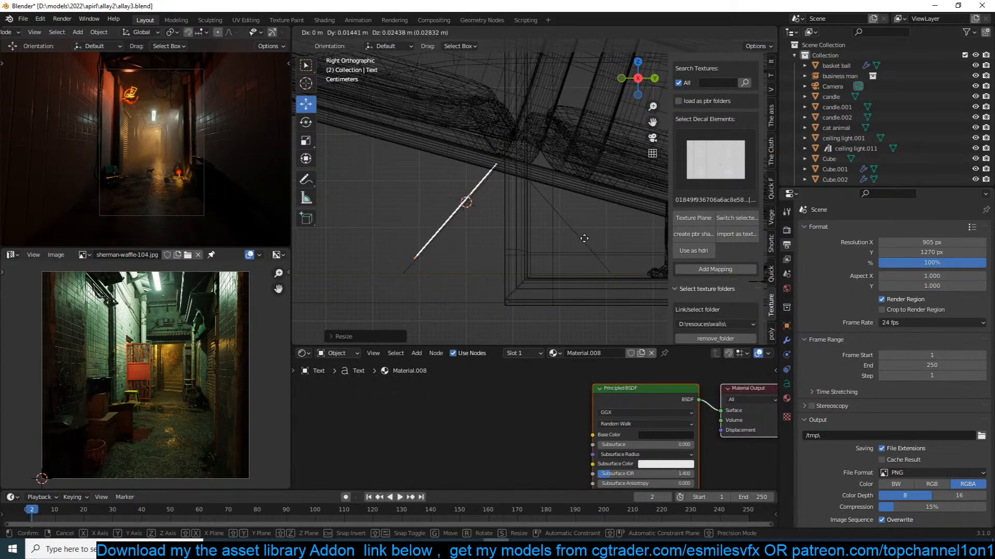
click(584, 239)
key(z)
click(626, 241)
middle_drag(626, 240, 715, 253)
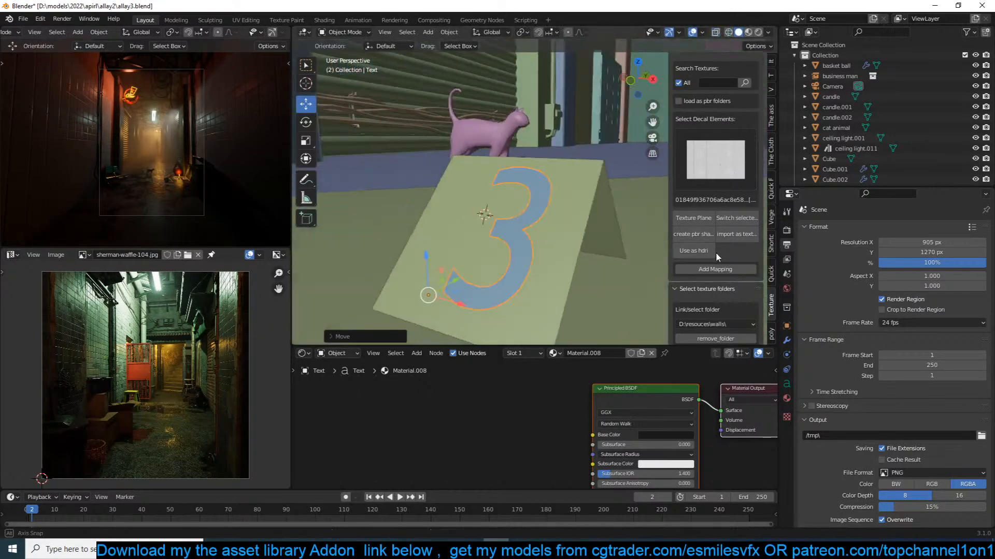
Preview the materials, center the number 3 on the marker's face and set its base color value to 0.
click(747, 35)
scroll(544, 215, down, 2)
middle_drag(544, 215, 576, 246)
key(g)
key(y)
click(568, 265)
click(657, 434)
drag(707, 348, 709, 375)
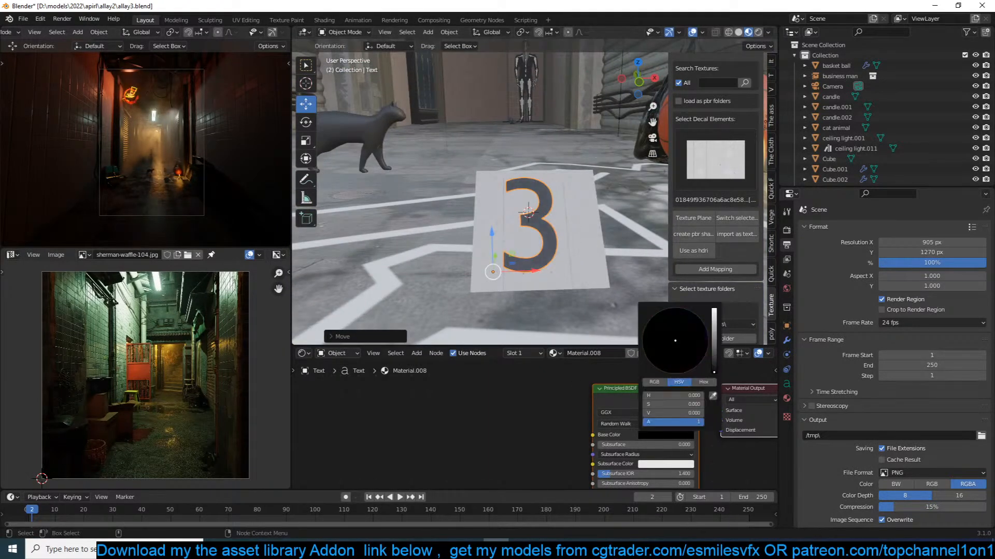
middle_drag(519, 231, 530, 249)
drag(524, 272, 535, 273)
Bevel the top ridge edge of the tent marker with 2 segments.
middle_drag(567, 230, 544, 190)
click(544, 190)
key(Tab)
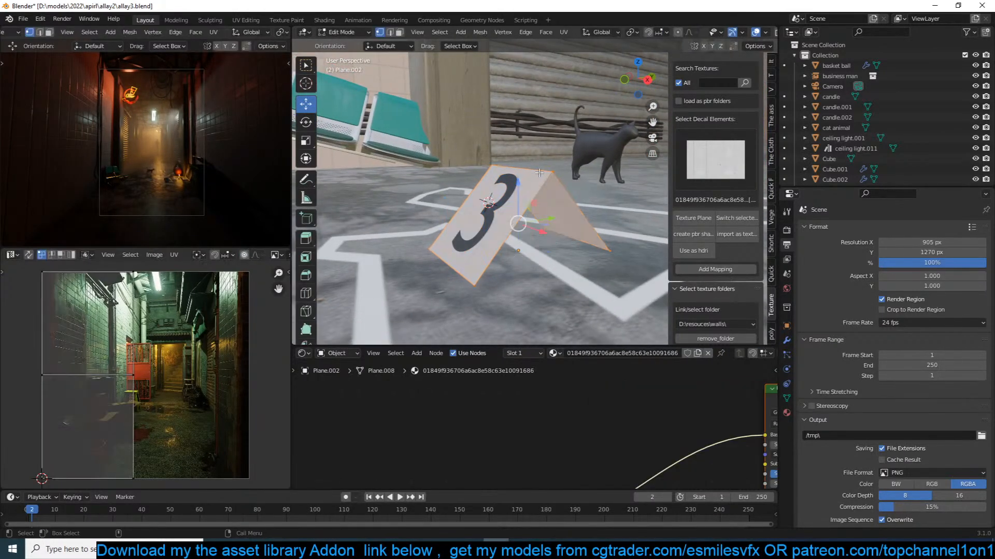
key(Tab)
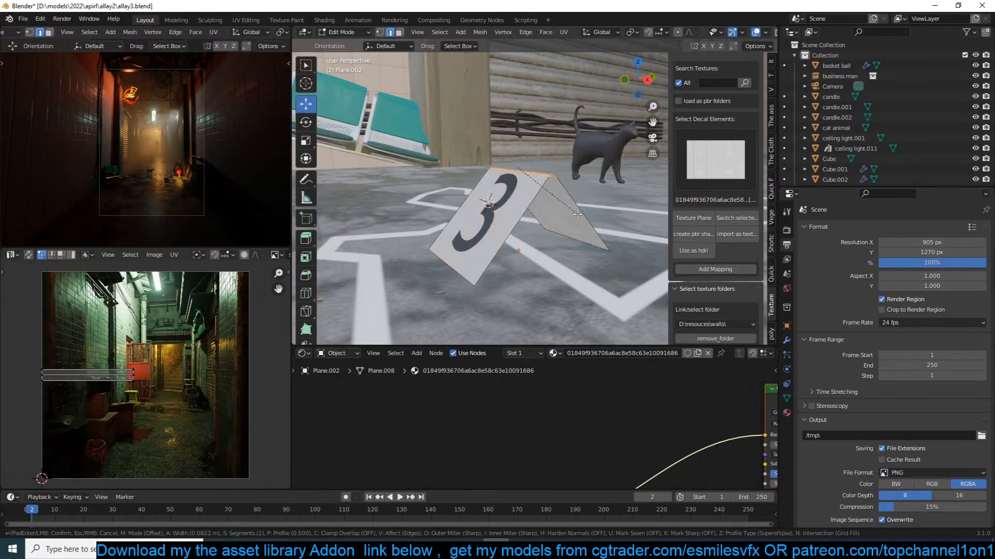
Duplicate the marker together with its number, place the copy on the floor beside the green bin and rotate it.
click(496, 205)
shift+click(518, 202)
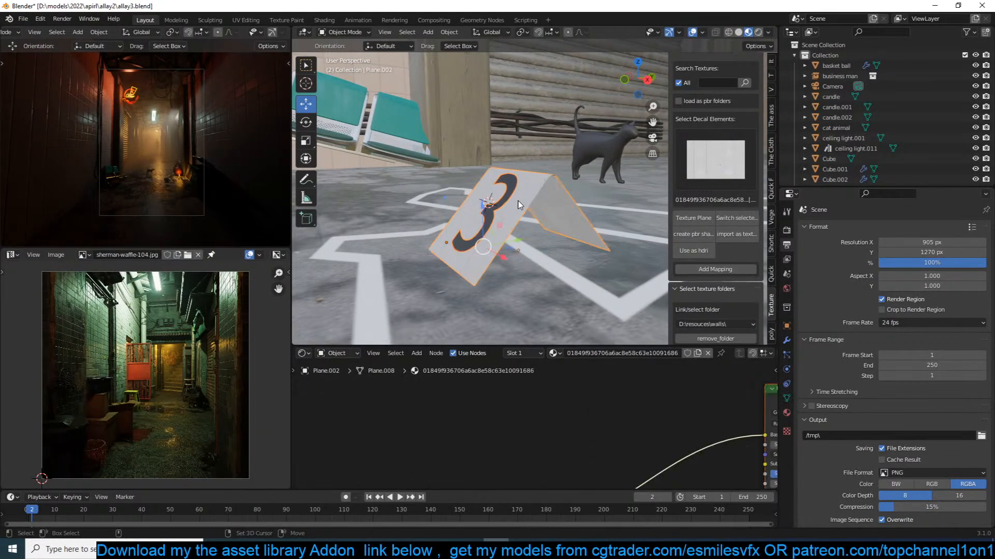
key(KP_7)
scroll(519, 205, down, 7)
shift+middle_drag(567, 228, 522, 186)
key(shift+d)
click(622, 267)
key(r)
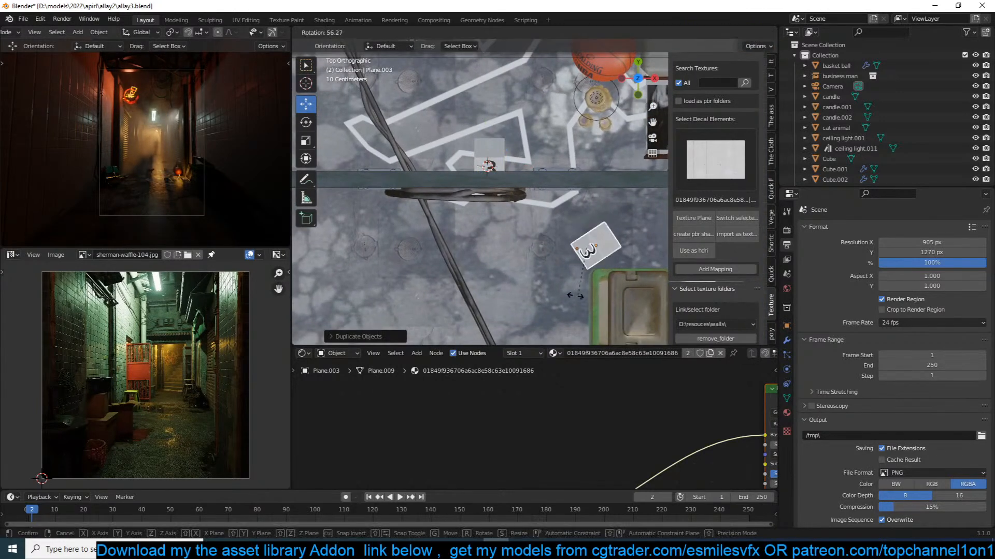
click(581, 269)
Replace the number on the duplicated marker beside the bin with 1.
click(583, 257)
key(Tab)
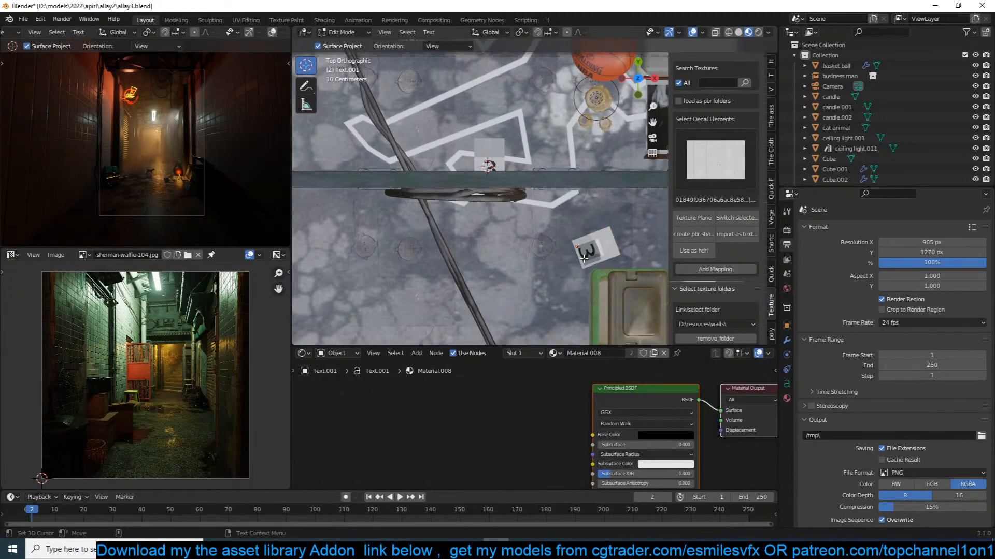
key(Tab)
Duplicate the marker numbered 1 with its text and place the copy on the open floor beyond the hanging wire.
shift+click(585, 246)
shift+middle_drag(579, 251, 629, 199)
key(shift+d)
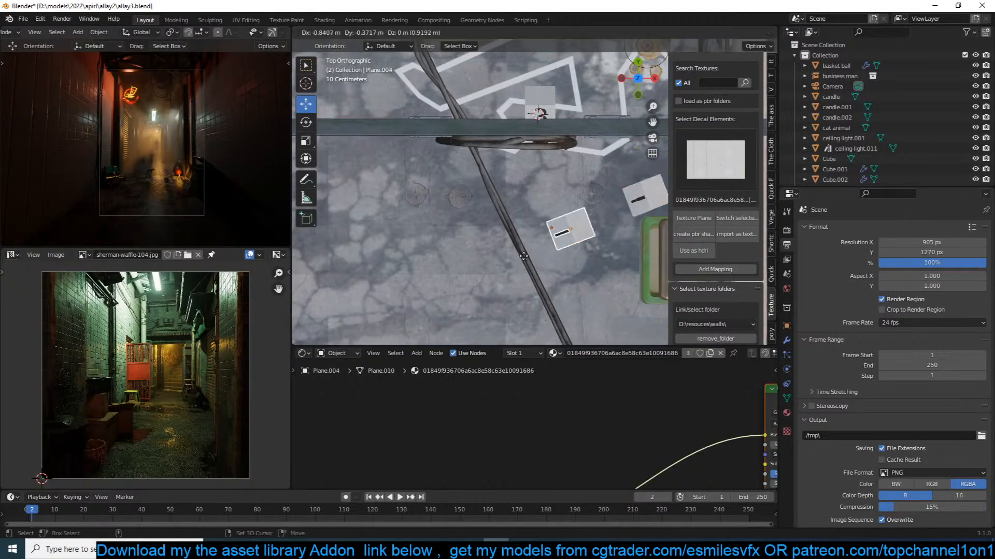
click(422, 315)
Replace the number on the newest marker with 2 and save the file.
click(420, 317)
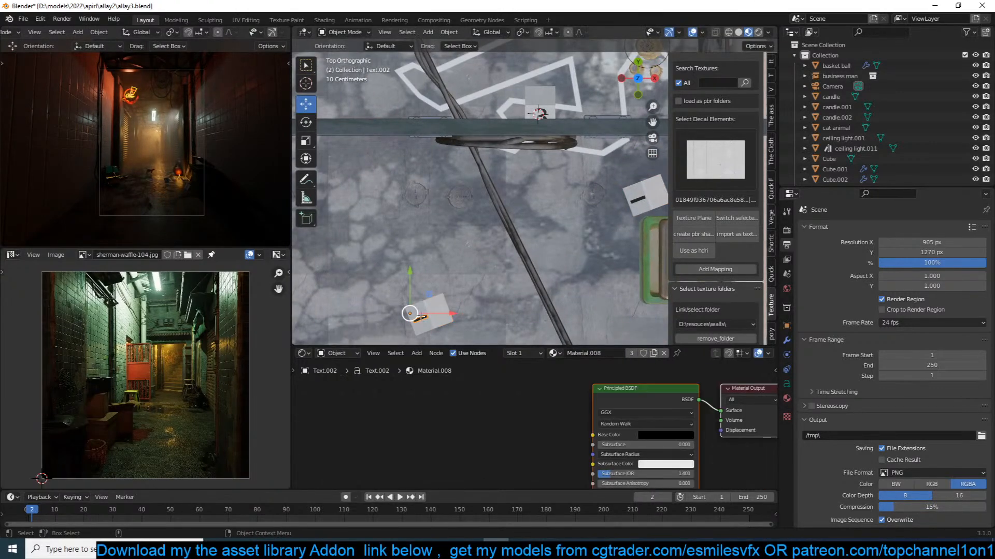
key(Tab)
key(BackSpace)
text(2)
key(Tab)
key(ctrl+s)
scroll(521, 242, down, 2)
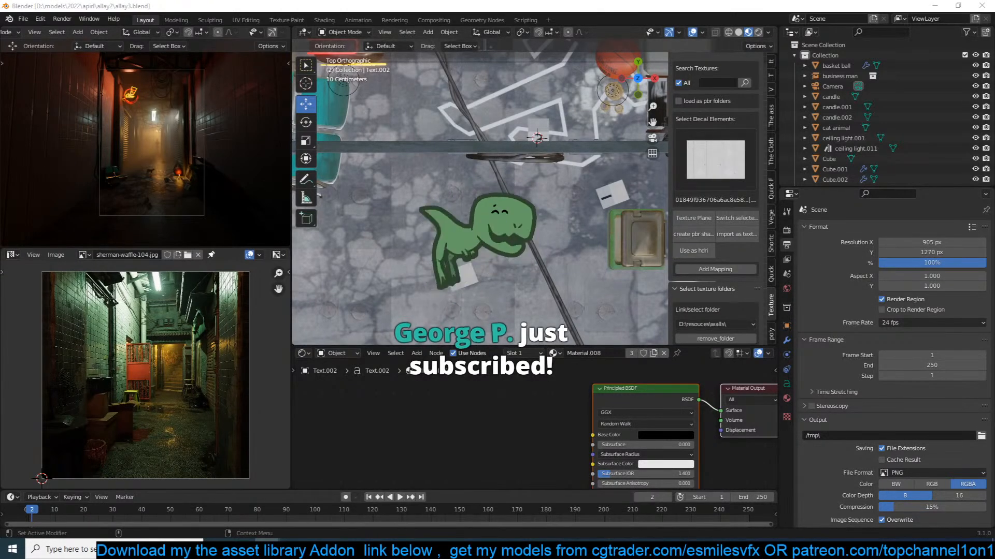
Try switching the render engine to Cycles and changing its compute device.
key(alt+Tab)
key(alt+Tab)
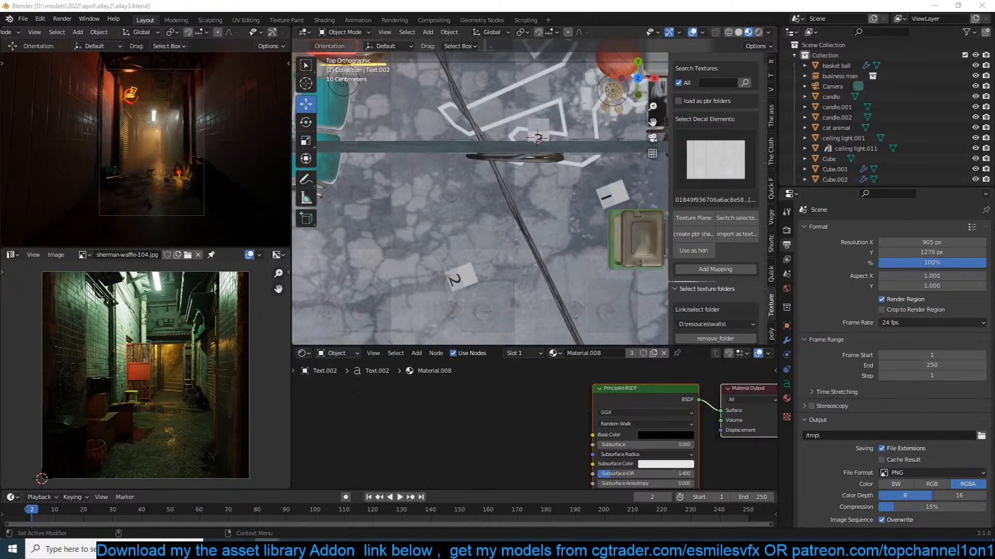
click(786, 230)
click(902, 229)
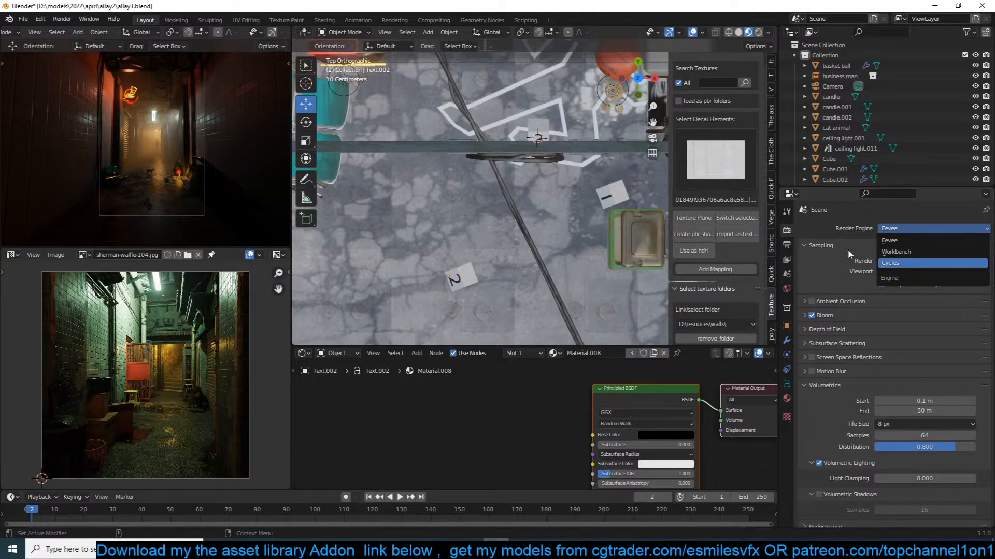
key(Return)
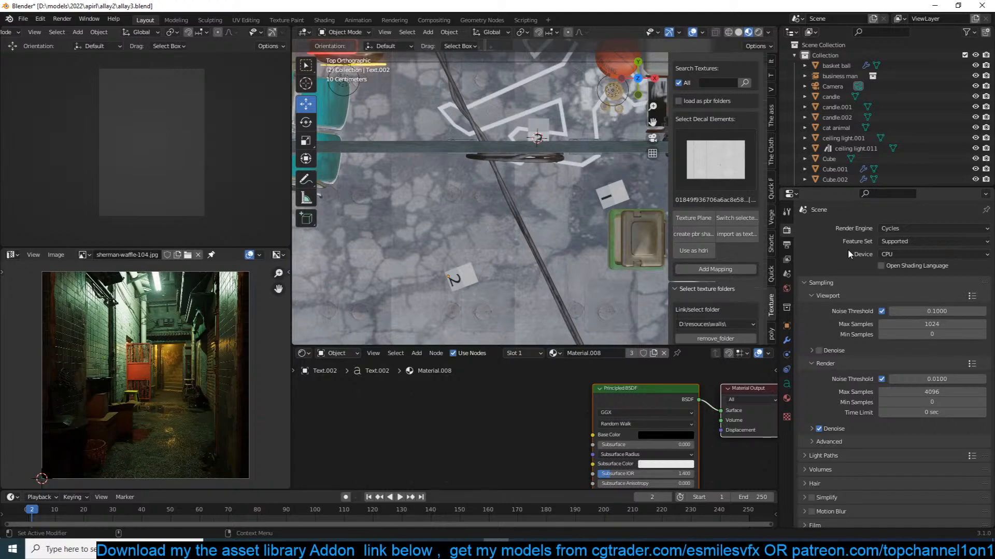
click(884, 254)
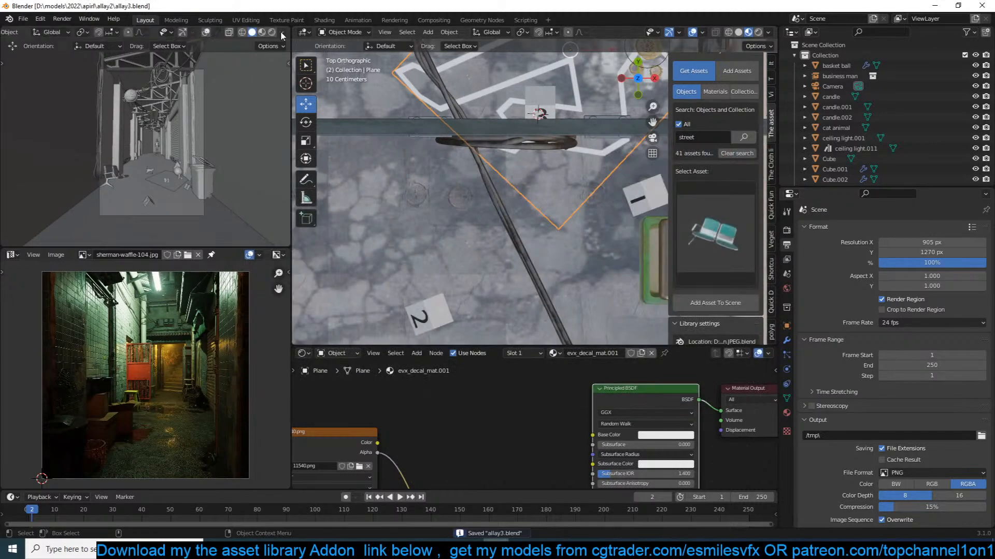
Browse the street objects in the asset library for another prop to place in the alley.
click(537, 166)
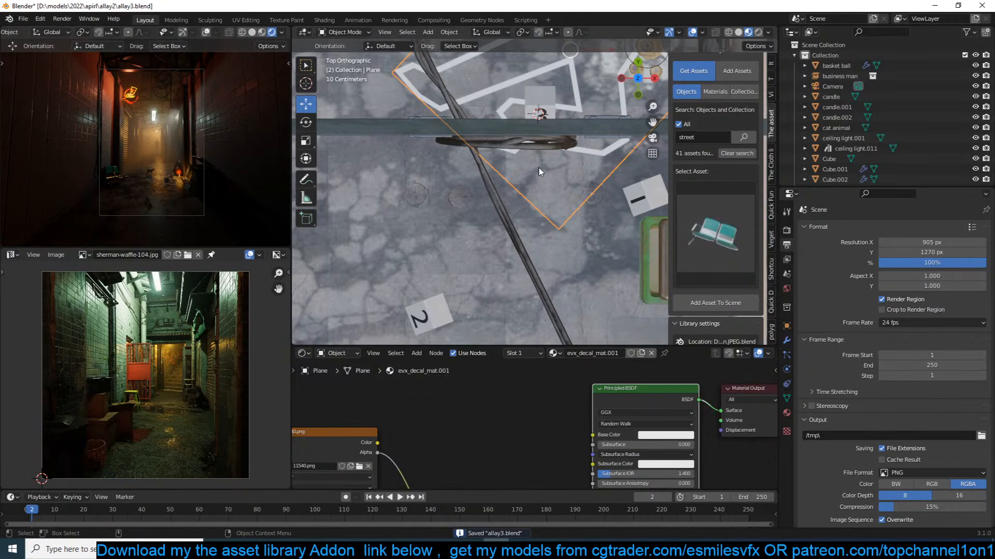
click(522, 246)
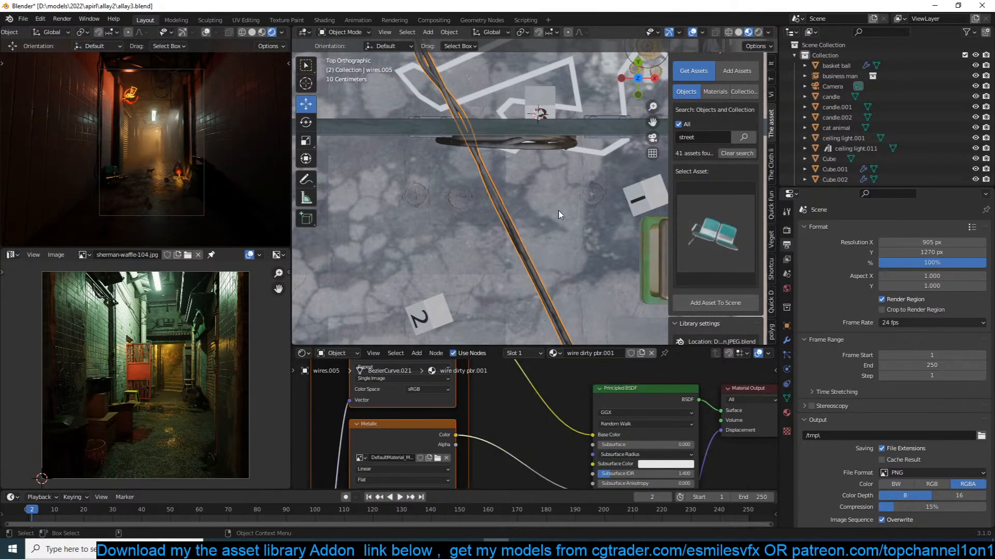
scroll(522, 249, up, 1)
click(711, 234)
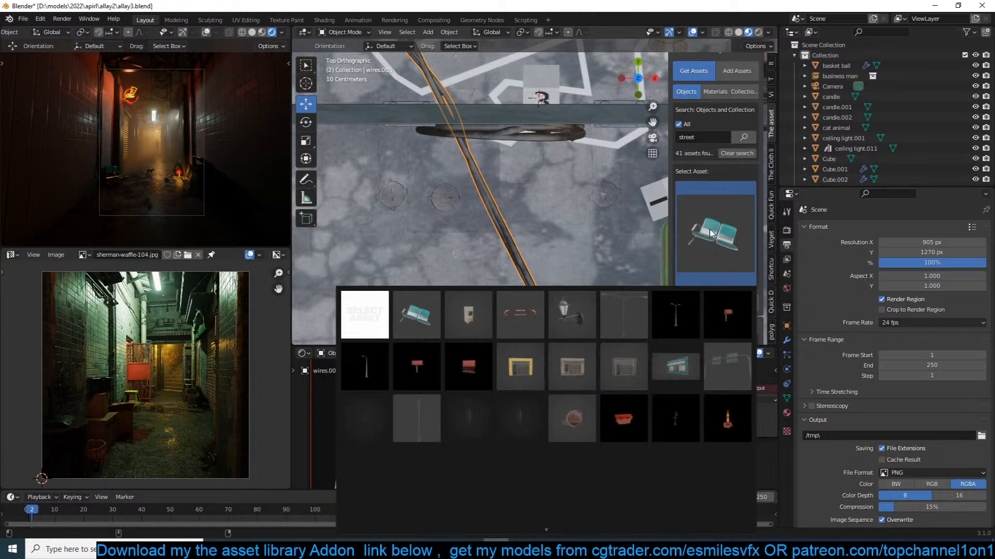
scroll(575, 456, down, 3)
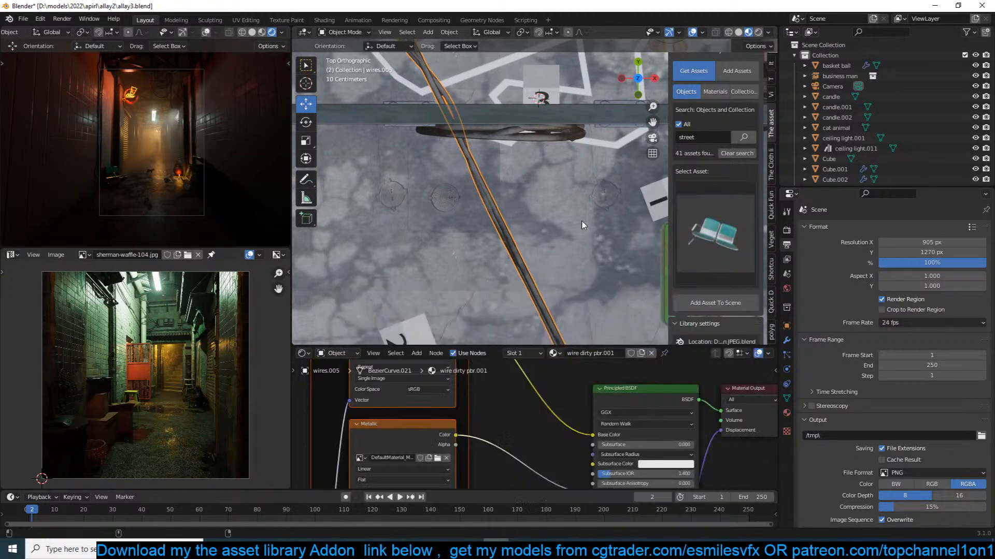
Add a plane at a point on the alley's left wall, above the teal chairs.
scroll(564, 248, down, 4)
middle_drag(555, 316, 539, 251)
mouse_move(424, 198)
middle_down()
mouse_move(464, 205)
mouse_move(424, 225)
mouse_move(423, 208)
middle_up()
scroll(424, 225, down, 2)
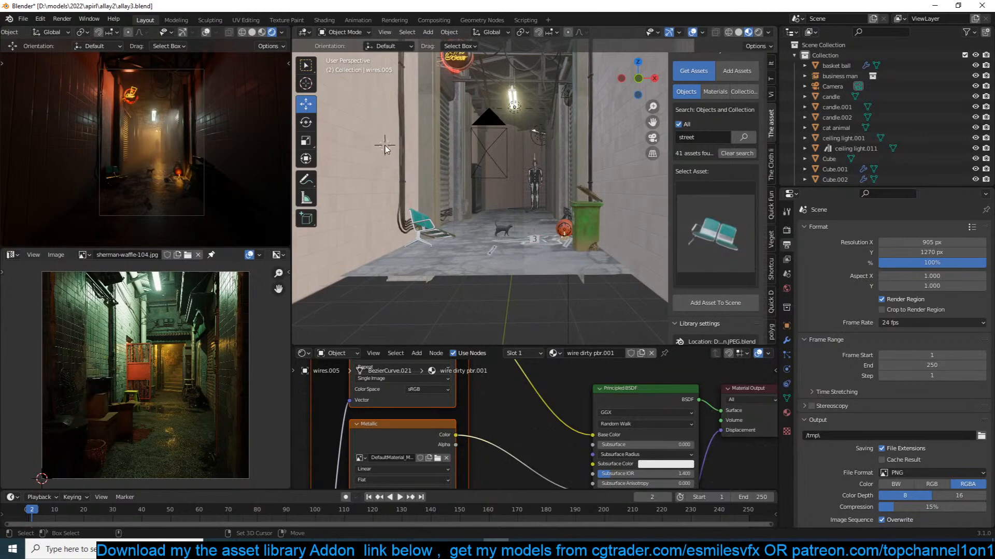
key(shift+a)
mouse_move(385, 146)
click(427, 147)
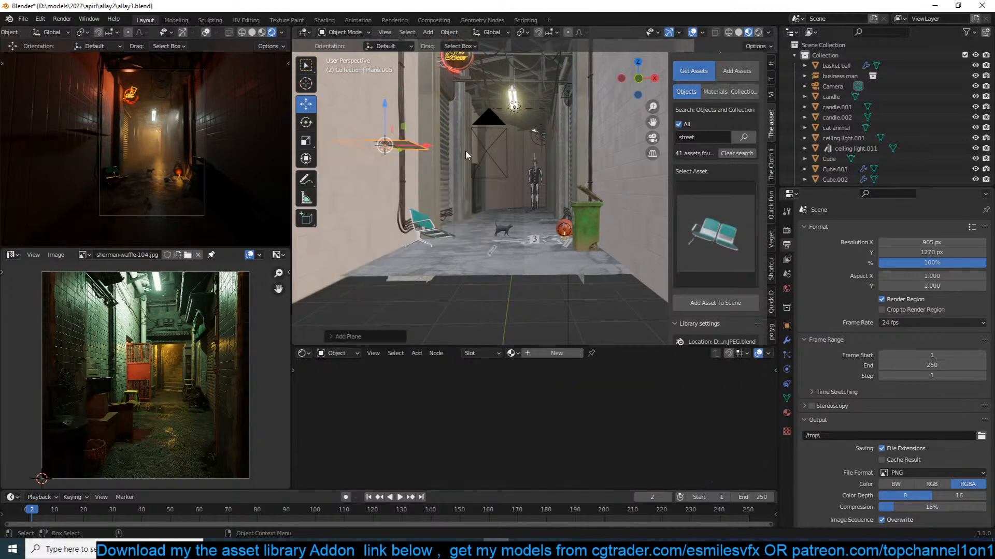
Delete the vertices of the new plane's near side, leaving a single edge that runs across the alley direction.
key(KP_7)
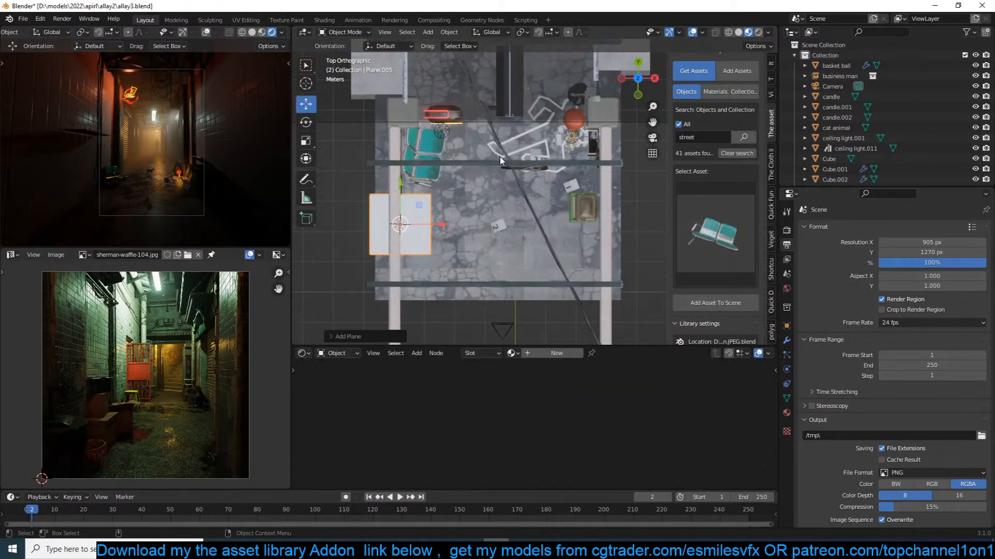
key(Tab)
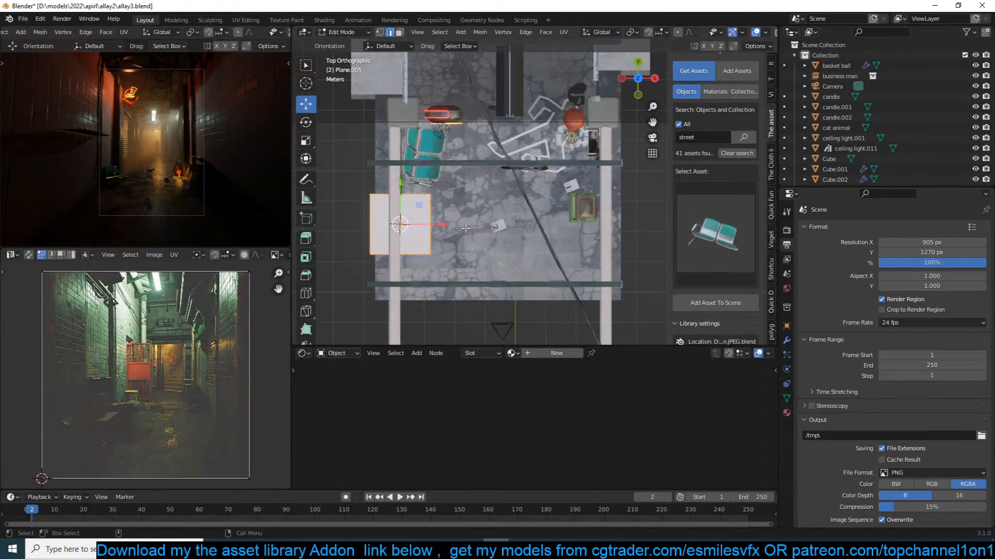
key(1)
alt+click(418, 259)
key(x)
click(461, 218)
key(a)
Move the edge's end vertices so the line spans the alley from wall to wall.
key(KP_1)
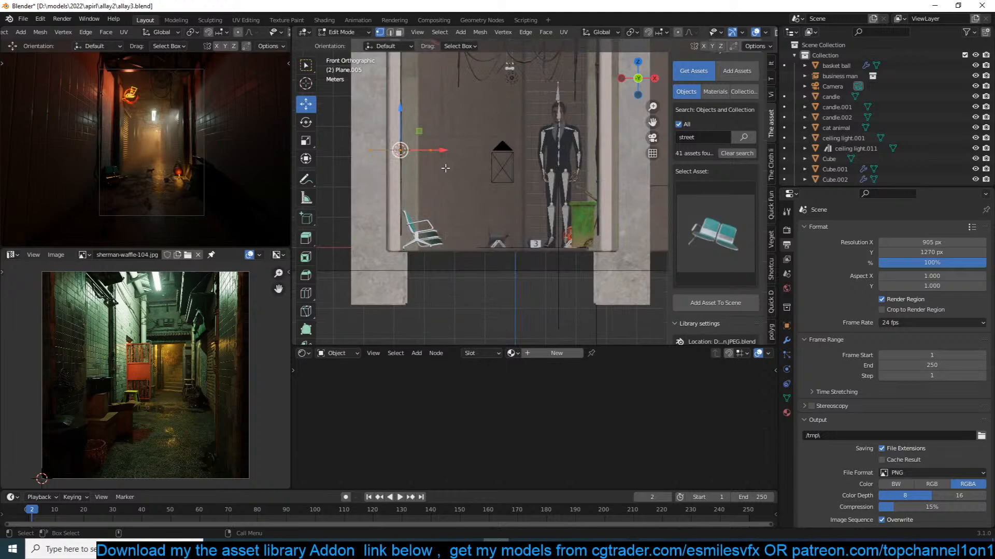
key(g)
click(641, 154)
click(357, 150)
key(g)
click(389, 147)
Subdivide the whole line spanning the alley six times.
key(a)
right_click(537, 147)
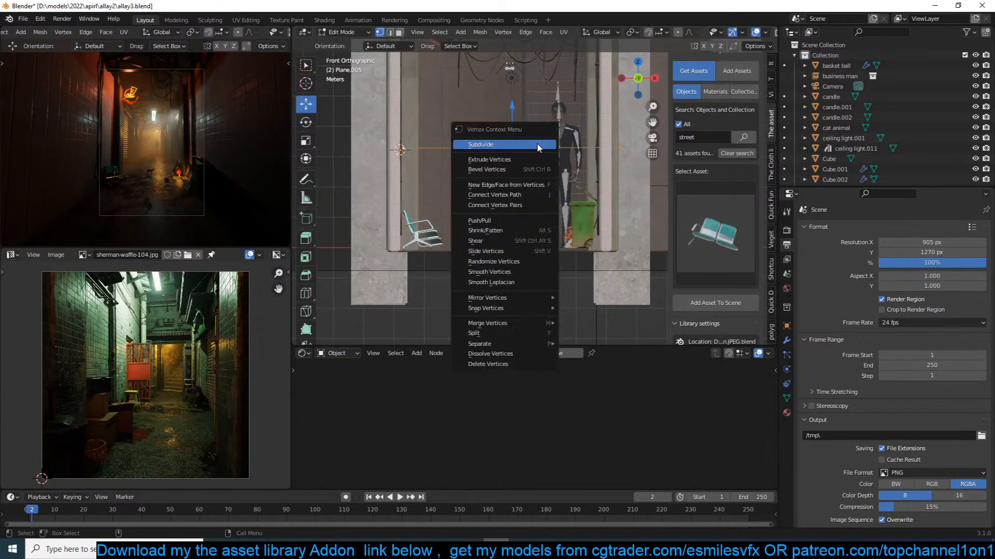
click(537, 144)
right_click(537, 145)
click(537, 144)
right_click(537, 145)
click(537, 145)
right_click(538, 144)
click(537, 145)
right_click(537, 144)
click(538, 145)
right_click(537, 145)
click(537, 144)
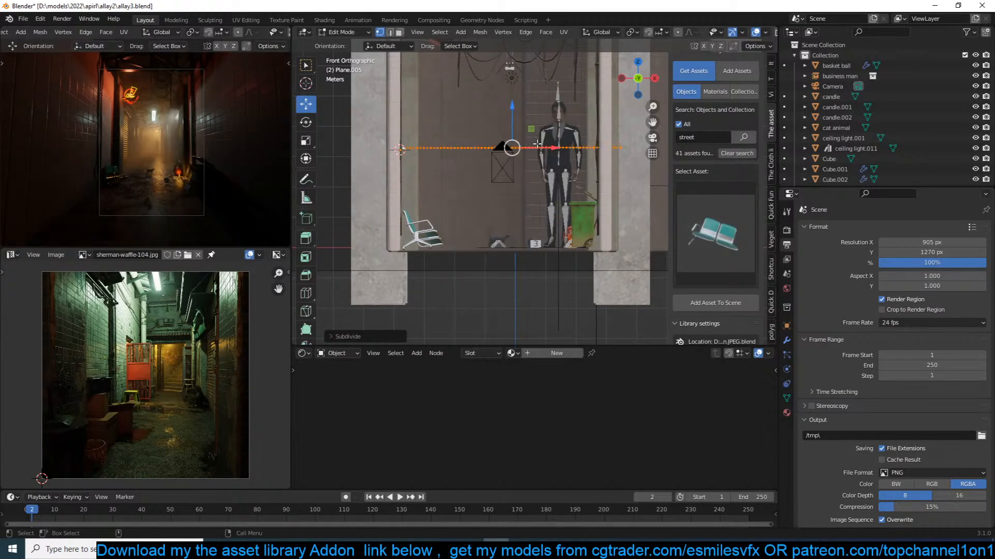
Extrude the whole subdivided line about 0.2 m downward along Z into a thin strip.
click(536, 147)
key(a)
key(g)
key(z)
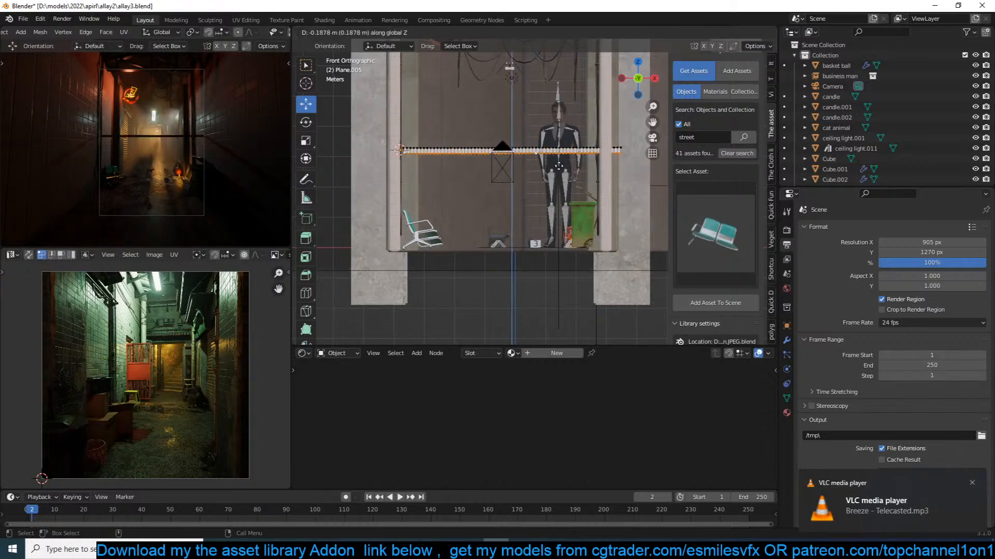
click(559, 168)
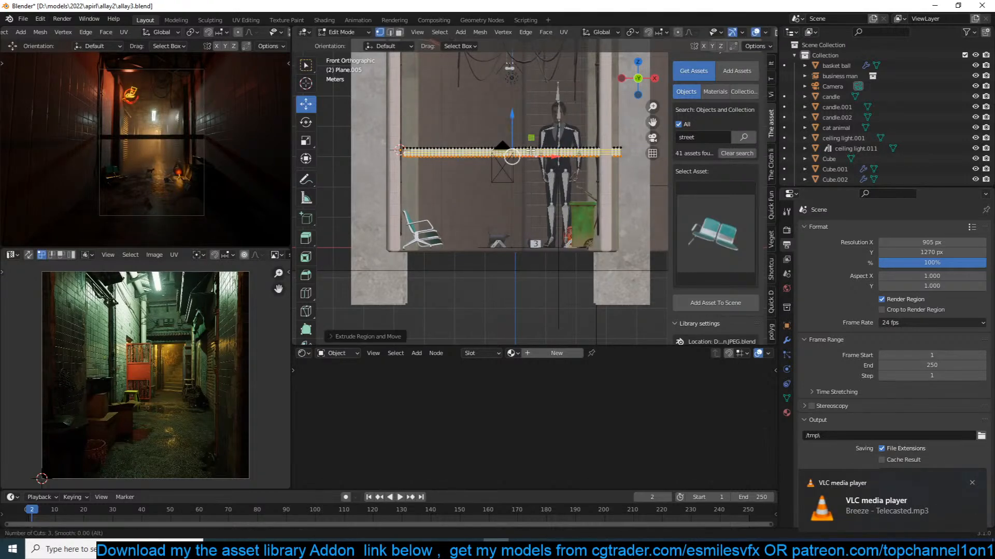
Reposition the whole strip slightly in the alley as an object, keeping it spanning between the two walls.
middle_drag(530, 150, 633, 153)
key(Tab)
key(g)
click(565, 144)
middle_drag(564, 145, 601, 127)
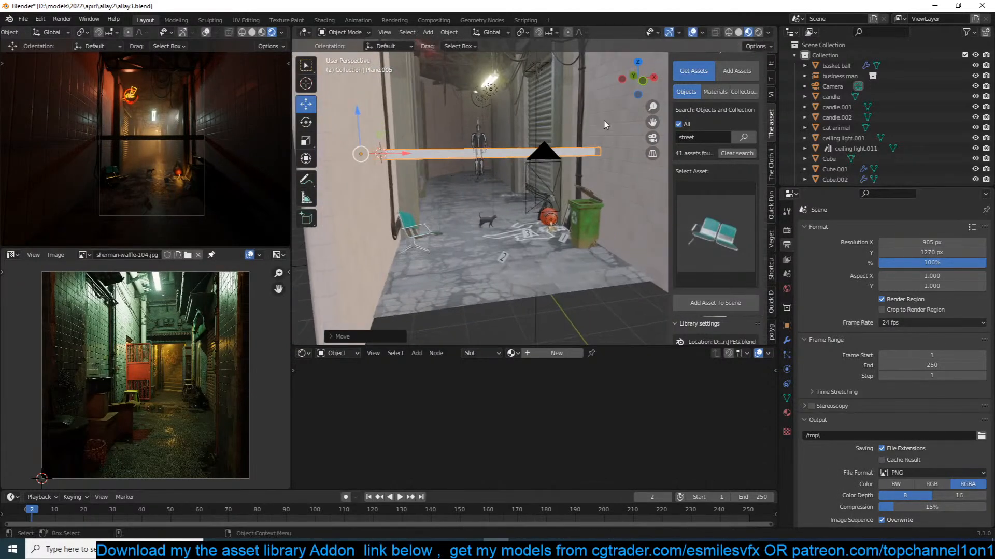
Set the strip's origin to its geometry and rotate the strip freely so it slants across the alley.
key(KP_3)
key(shift+z)
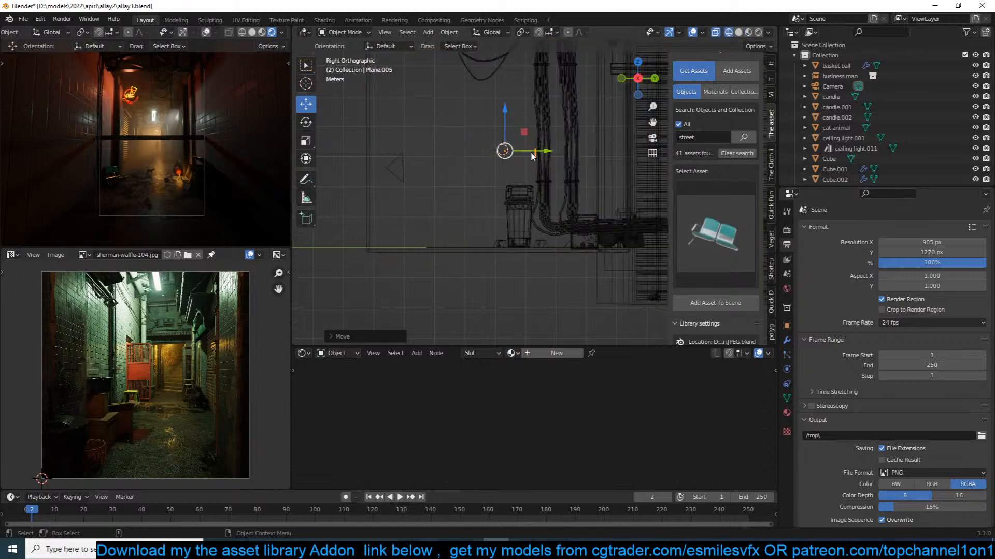
right_click(531, 151)
mouse_move(554, 195)
click(600, 201)
key(r)
key(r)
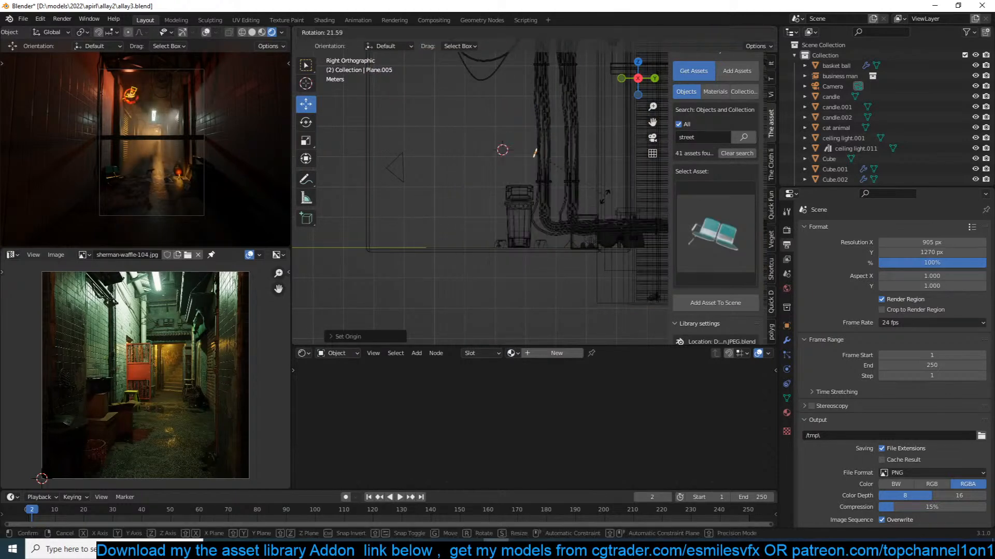
click(543, 185)
Duplicate the strip within its mesh, offset the copy deeper and higher, and rotate it to an opposing slant.
key(Tab)
key(shift+d)
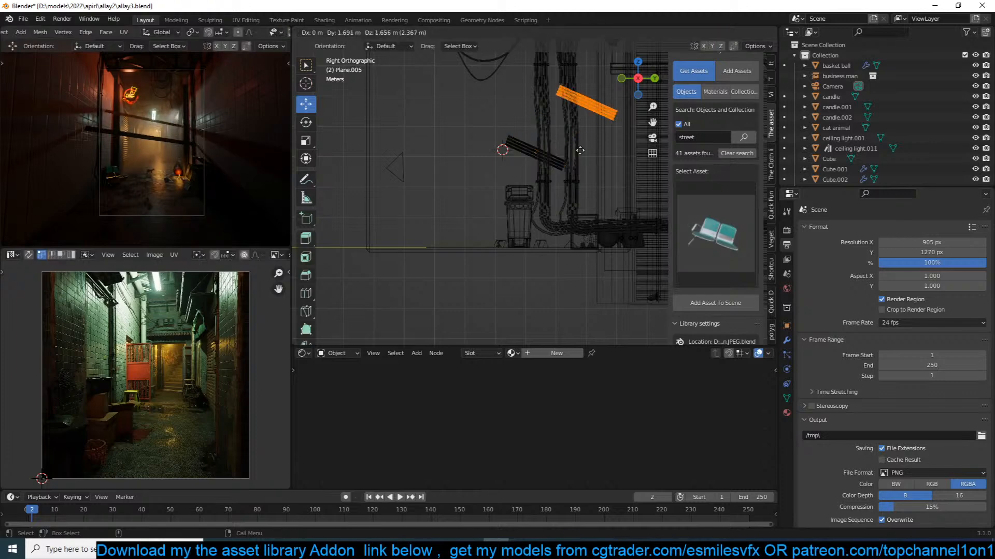
key(r)
key(r)
click(532, 178)
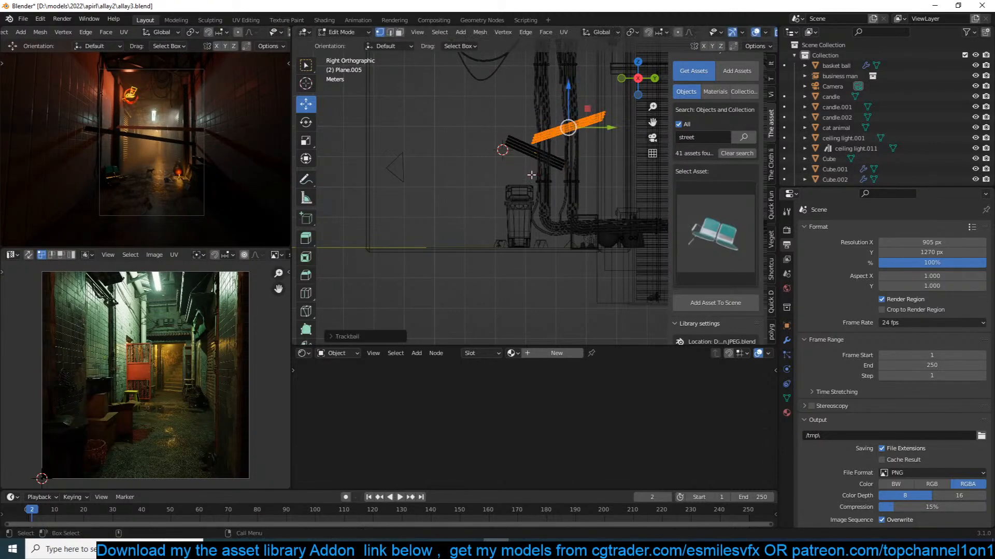
Select both strips and unwrap their UVs.
key(a)
key(u)
click(532, 179)
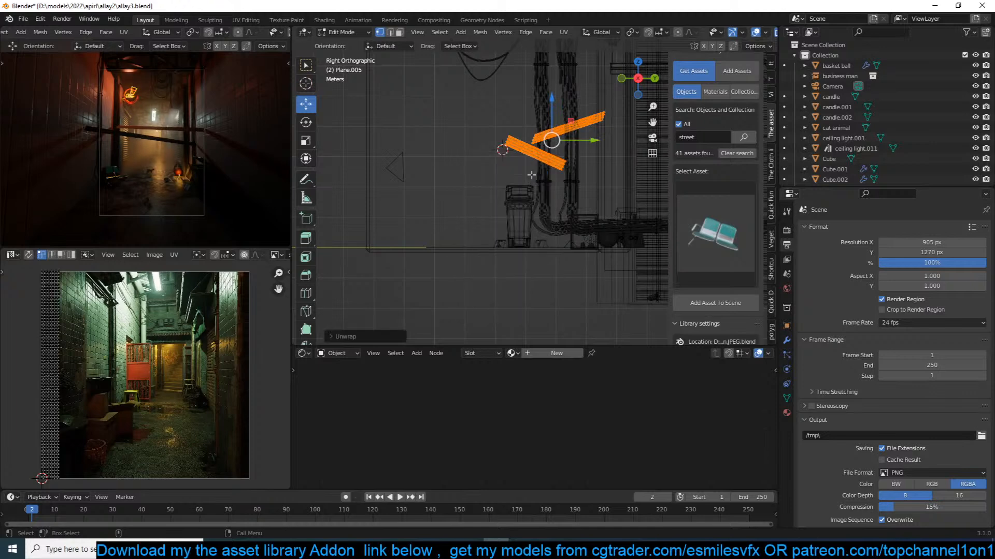
Duplicate both strips, and move, rotate and scale the copies so four strips cross the alley at different angles.
key(g)
click(617, 197)
key(r)
click(631, 189)
key(s)
click(635, 193)
middle_drag(559, 194, 617, 214)
key(KP_1)
key(alt+z)
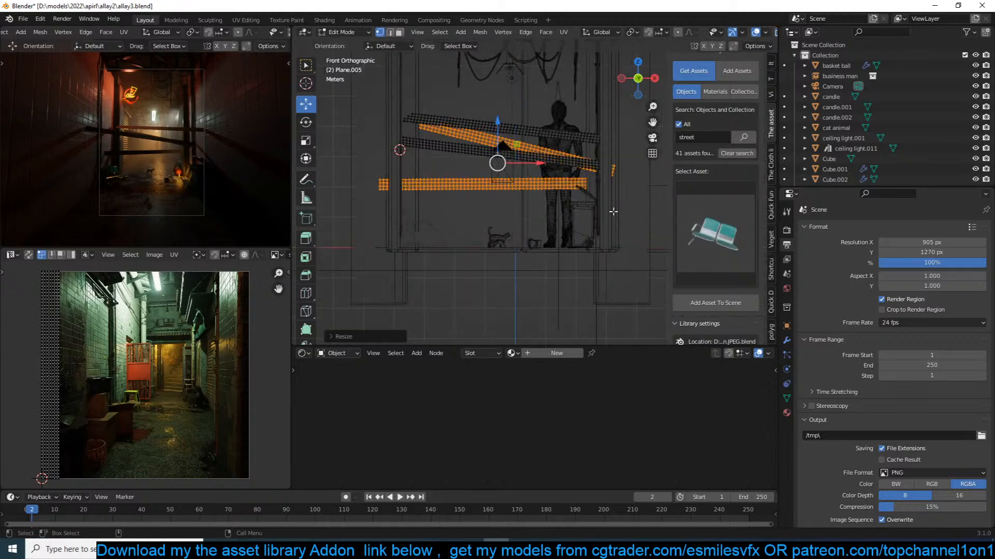
Try to circle-select the end vertices of all four strips on both sides of the alley.
key(alt+z)
key(alt+z)
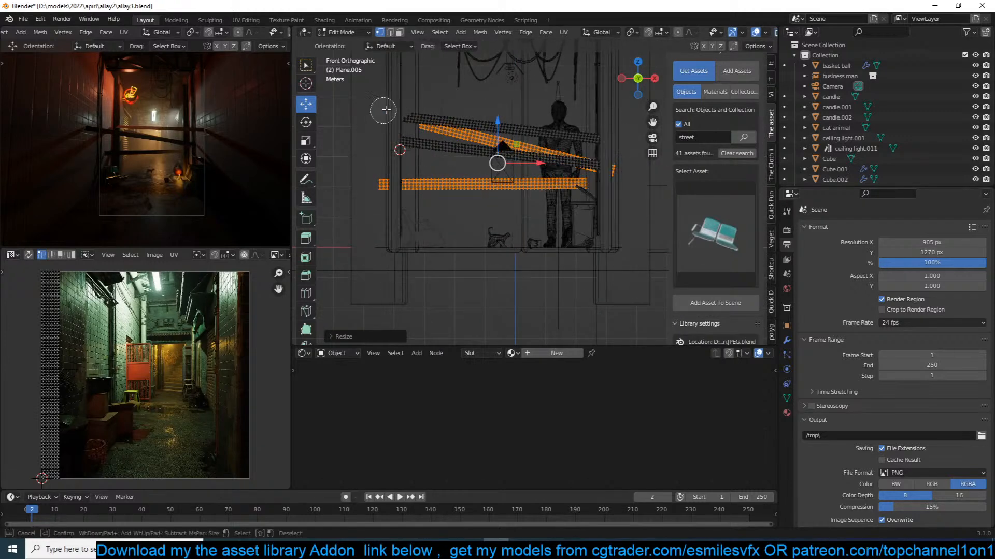
key(alt+z)
key(alt+a)
key(c)
drag(384, 102, 386, 185)
drag(607, 146, 618, 182)
key(Escape)
middle_drag(605, 200, 573, 218)
key(z)
click(637, 216)
middle_drag(402, 157, 453, 160)
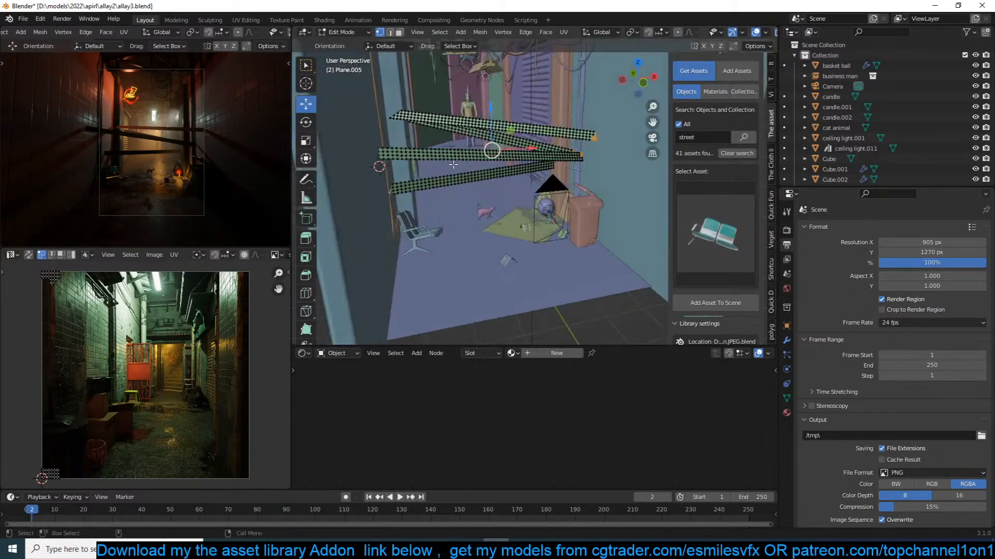
Isolate the strips in local view and select the end edges of all four strips on one side.
key(Tab)
key(KP_Divide)
key(Tab)
alt+click(396, 155)
click(394, 156)
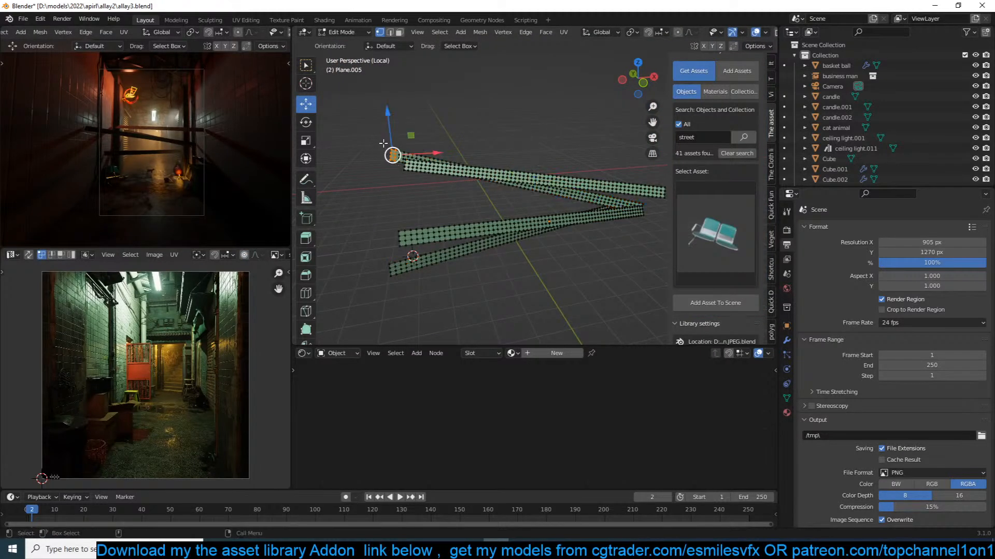
key(alt+a)
alt+click(388, 154)
alt+shift+click(403, 168)
alt+shift+click(397, 242)
alt+shift+click(389, 270)
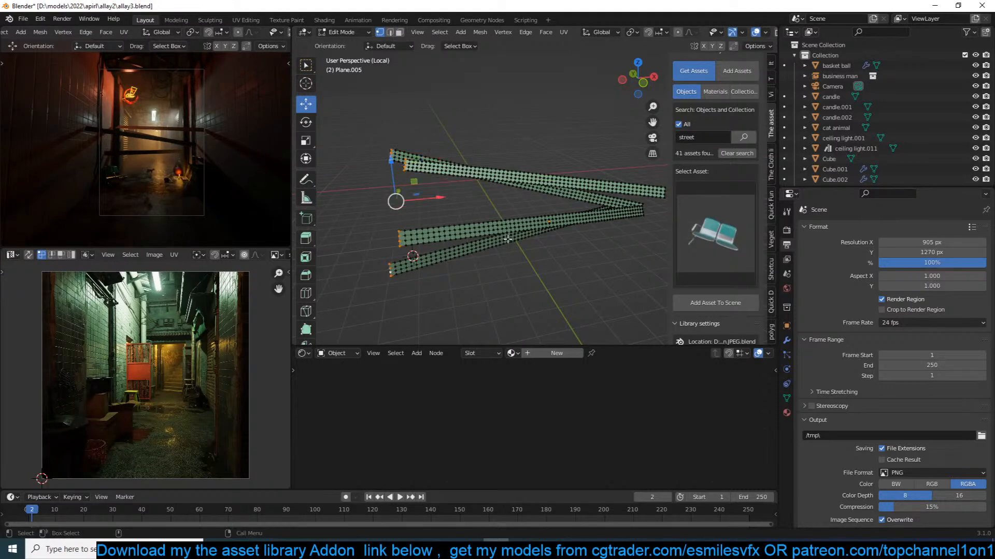
Add the opposite end edges of the four strips to the selection.
shift+middle_drag(575, 234, 518, 243)
scroll(585, 243, up, 2)
middle_drag(610, 236, 541, 134)
alt+shift+click(549, 150)
alt+shift+click(567, 189)
key(ctrl+z)
alt+shift+click(567, 196)
alt+shift+click(552, 192)
key(ctrl+z)
alt+shift+click(547, 189)
alt+shift+click(567, 249)
scroll(580, 258, down, 4)
Assign the selected strip ends to a new vertex group and save the file.
key(Tab)
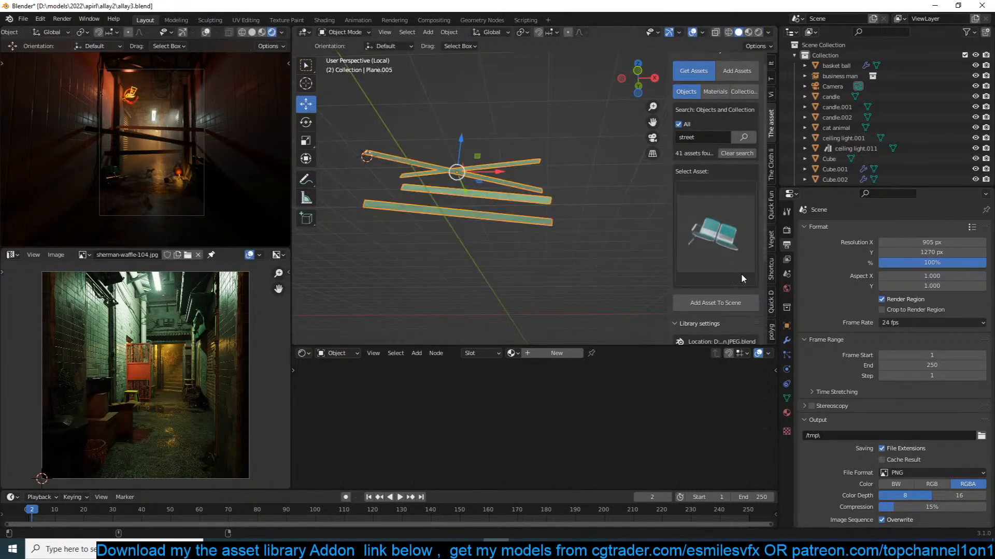
key(Tab)
click(787, 398)
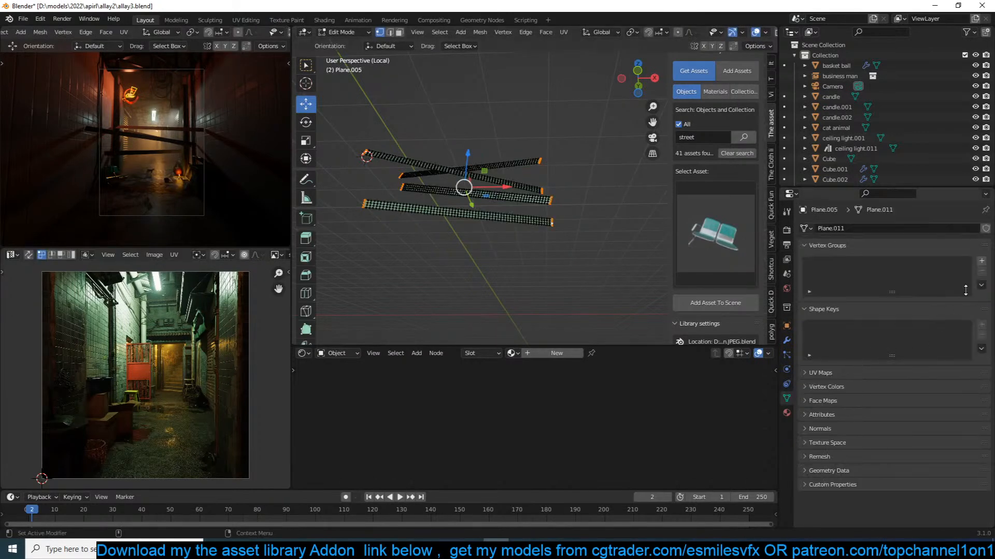
click(983, 261)
click(834, 319)
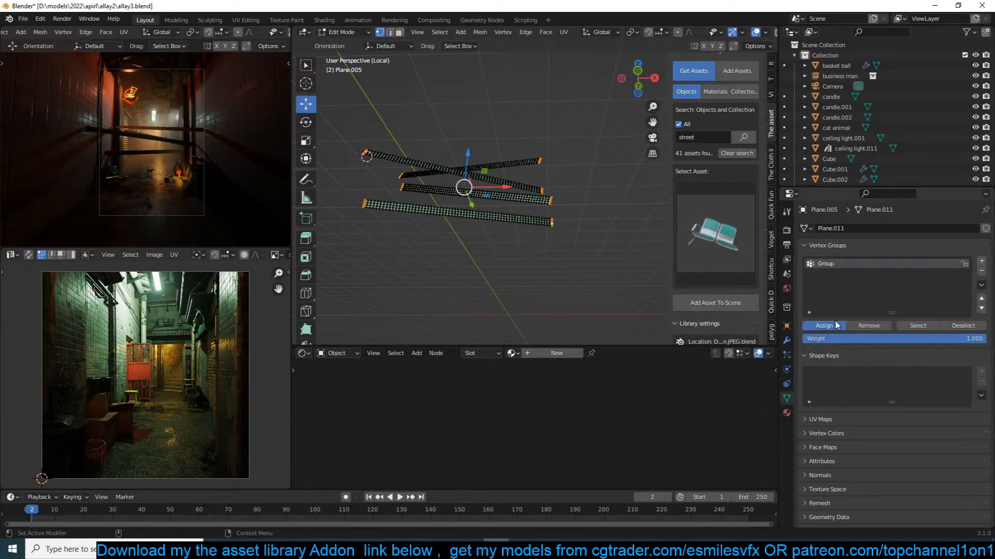
key(Tab)
middle_drag(510, 185, 524, 212)
key(ctrl+s)
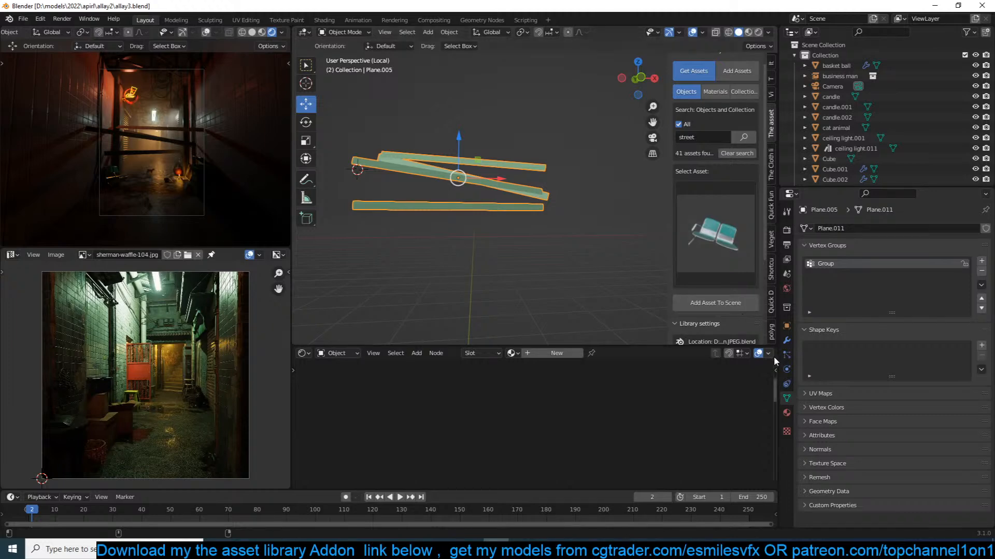
Add Cloth physics to the strips object and save the file.
click(786, 411)
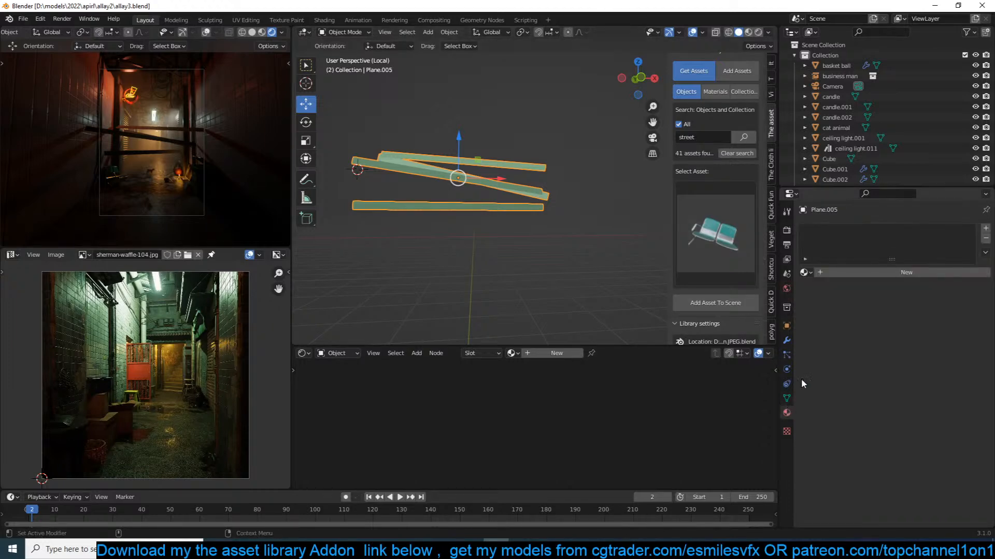
click(786, 355)
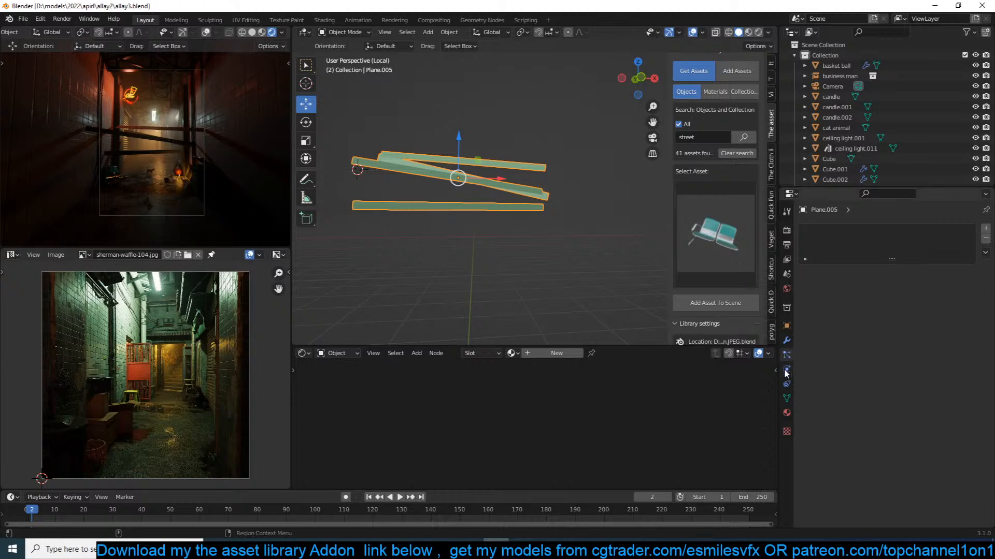
key(ctrl+s)
click(786, 370)
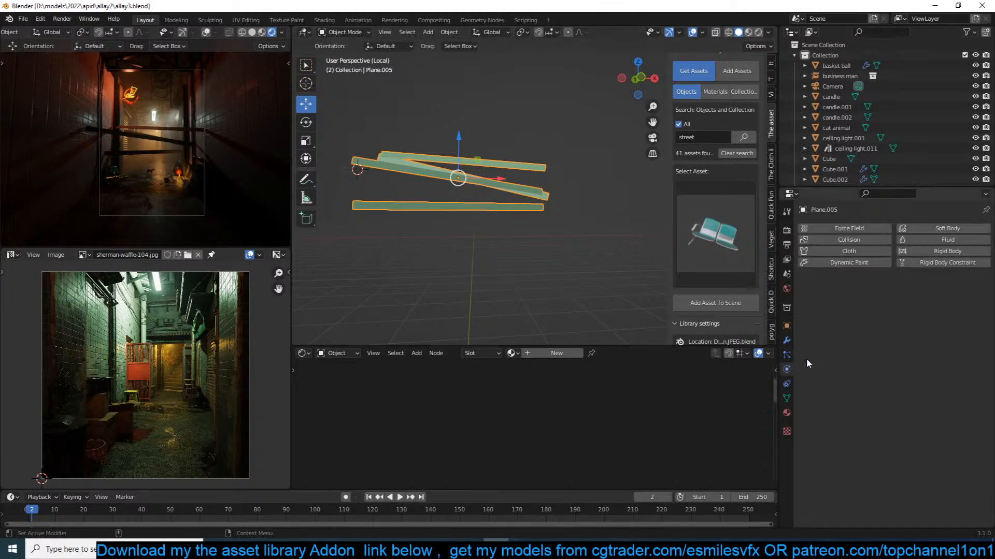
click(866, 253)
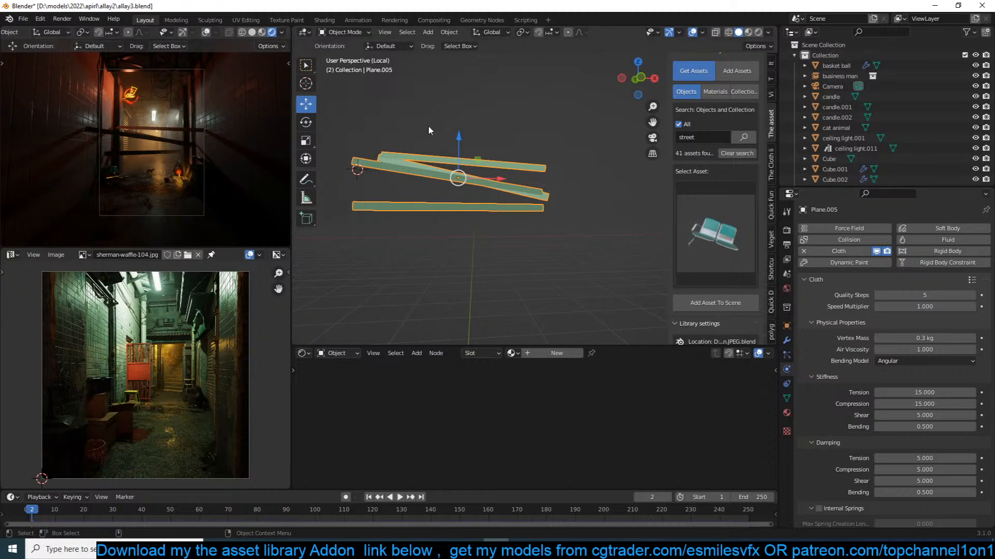
key(ctrl+s)
Set the cloth's pin group to the vertex group Group in the Shape settings.
scroll(813, 403, down, 1)
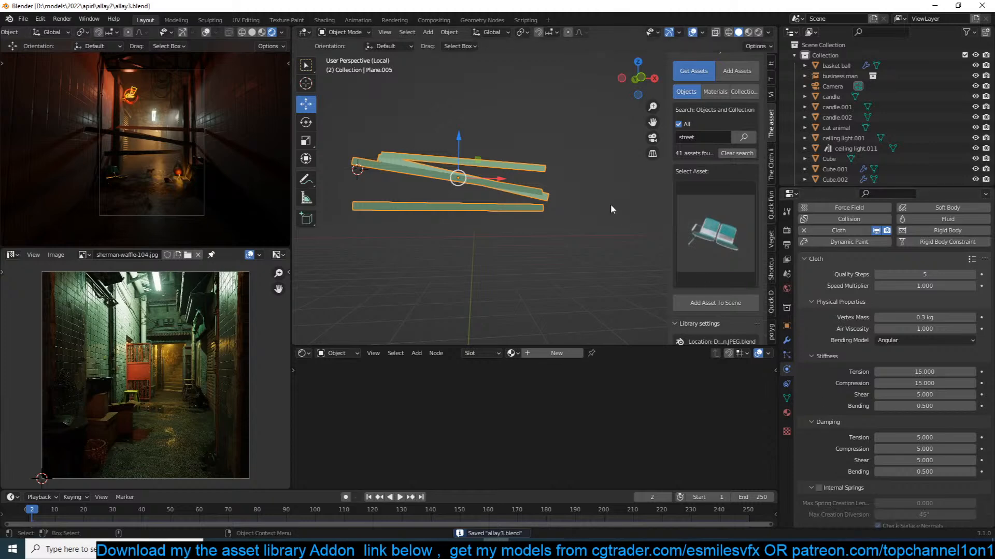
scroll(830, 377, down, 10)
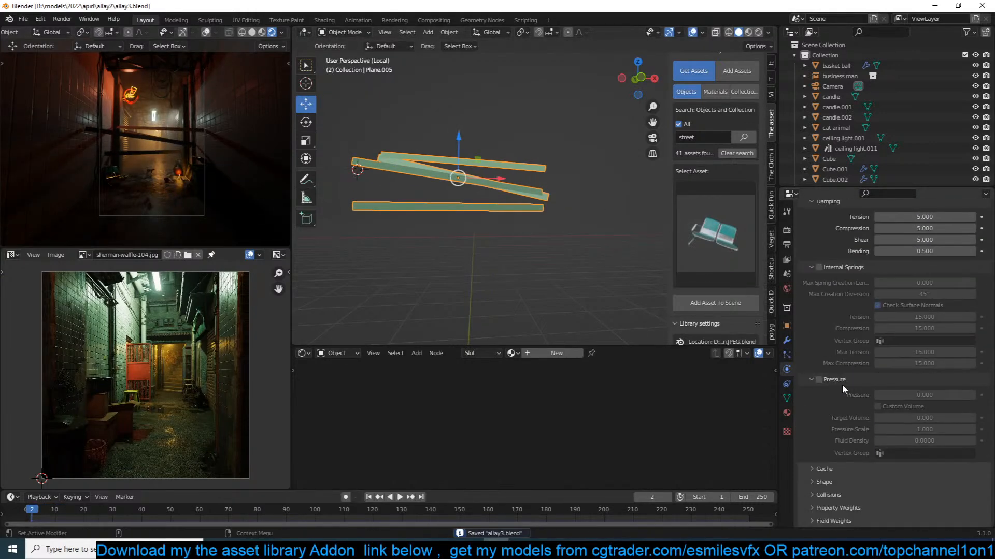
click(847, 269)
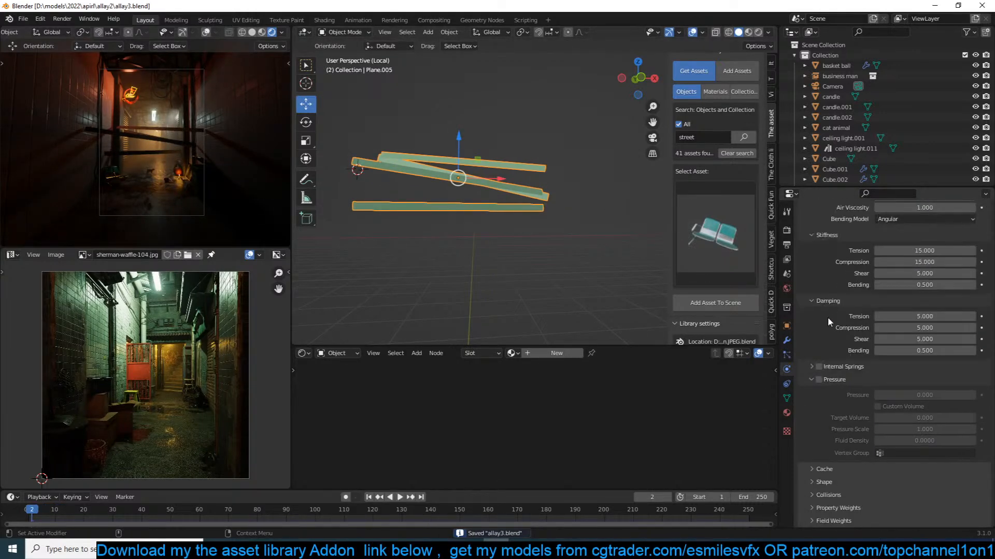
click(841, 381)
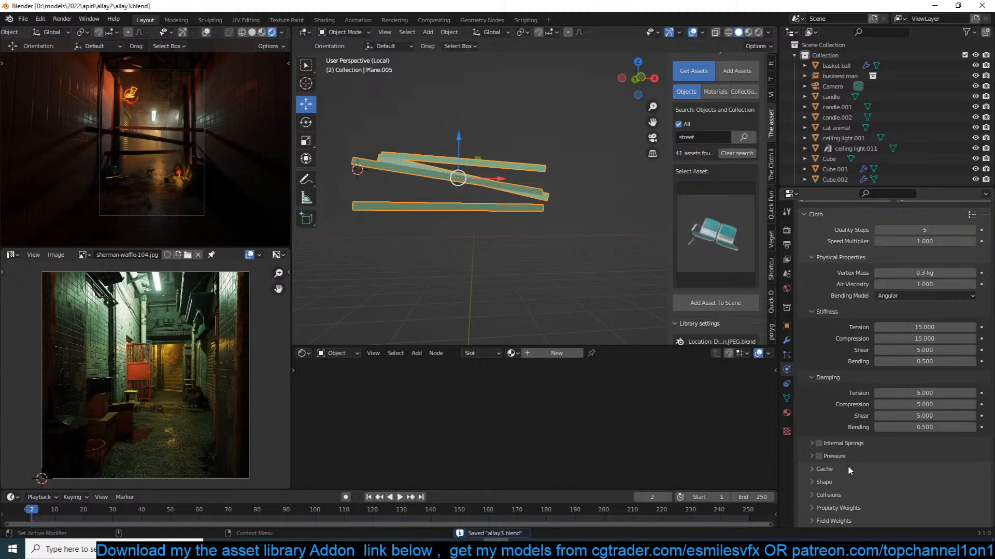
click(841, 495)
scroll(845, 487, down, 5)
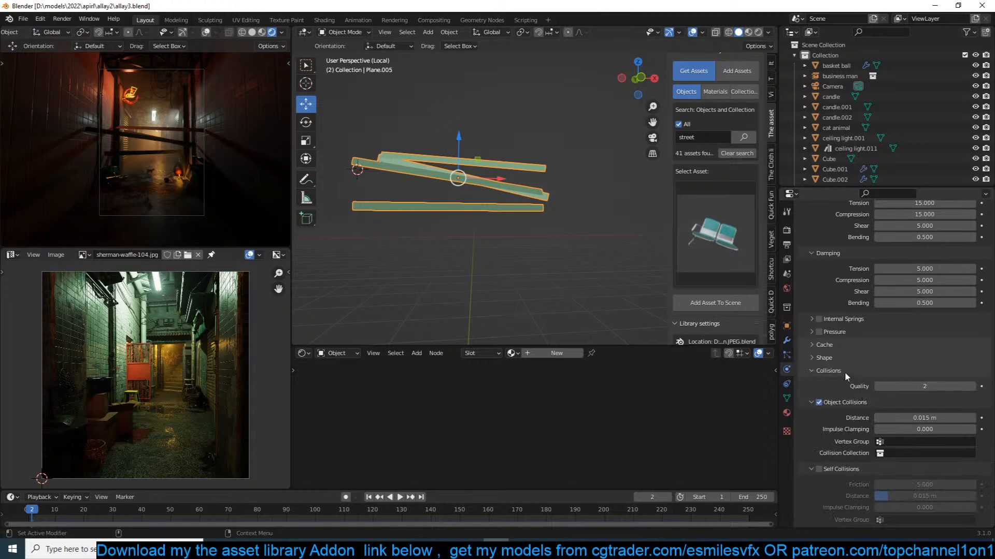
click(845, 371)
click(850, 472)
click(902, 419)
click(896, 433)
Play the cloth simulation, set the Shrinking Factor to -0.111, and continue playback to inspect the sag.
key(space)
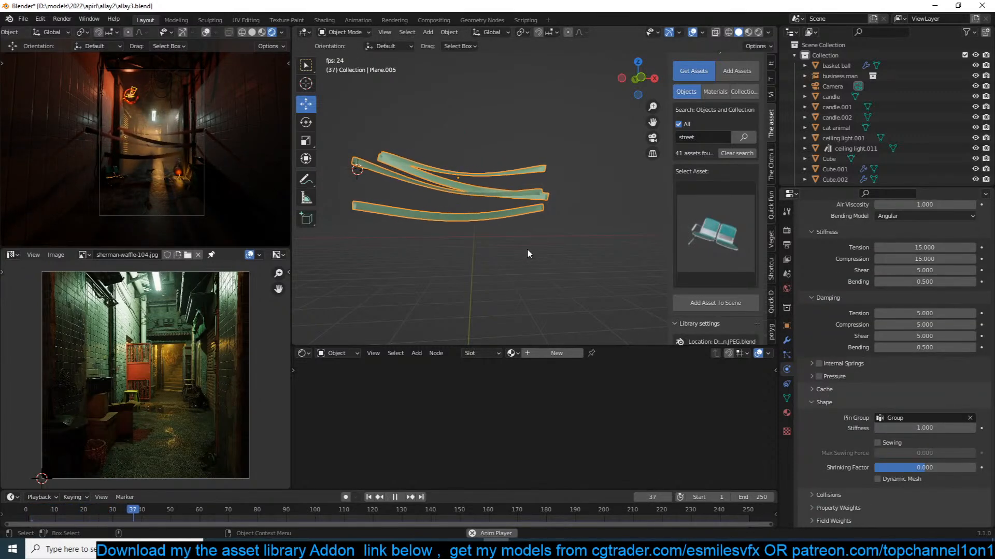
key(space)
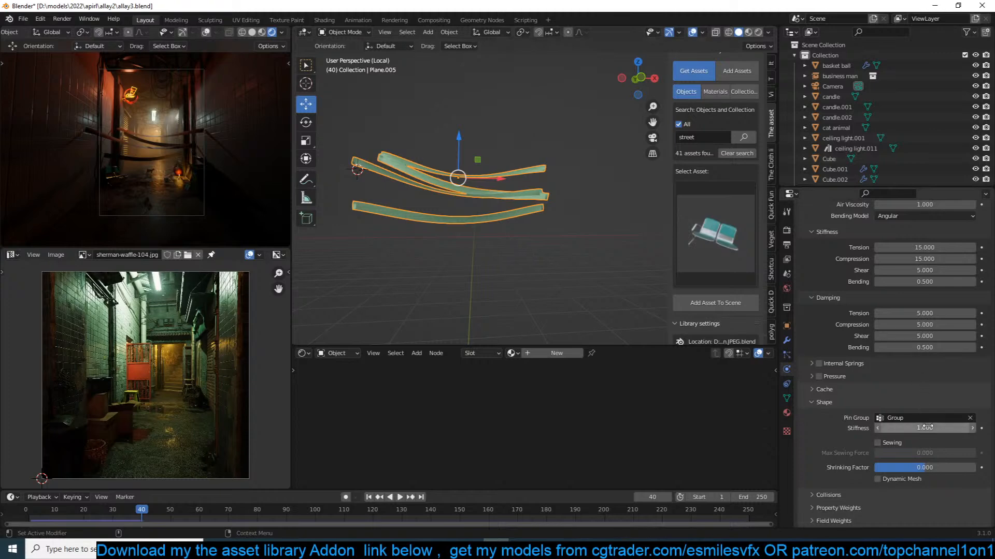
drag(921, 466, 929, 466)
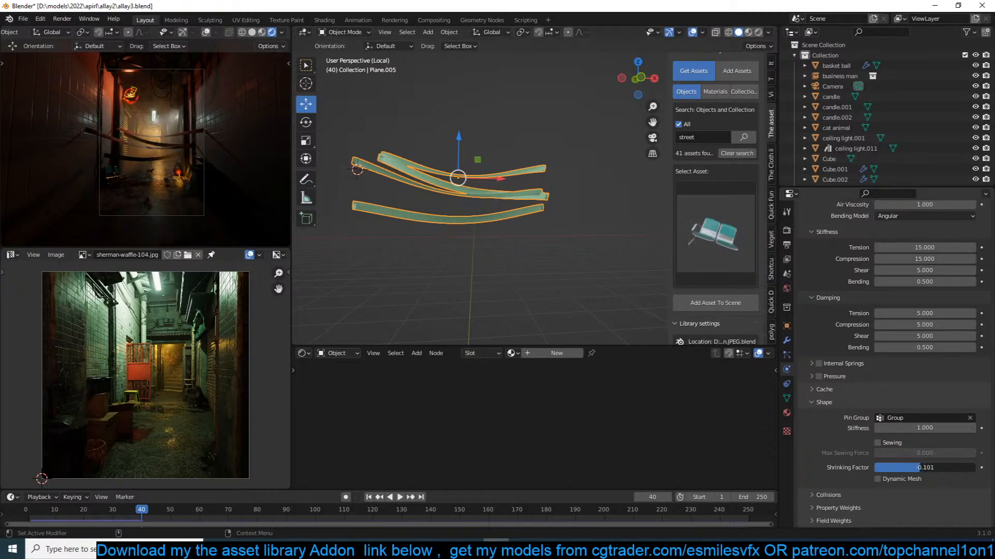
key(space)
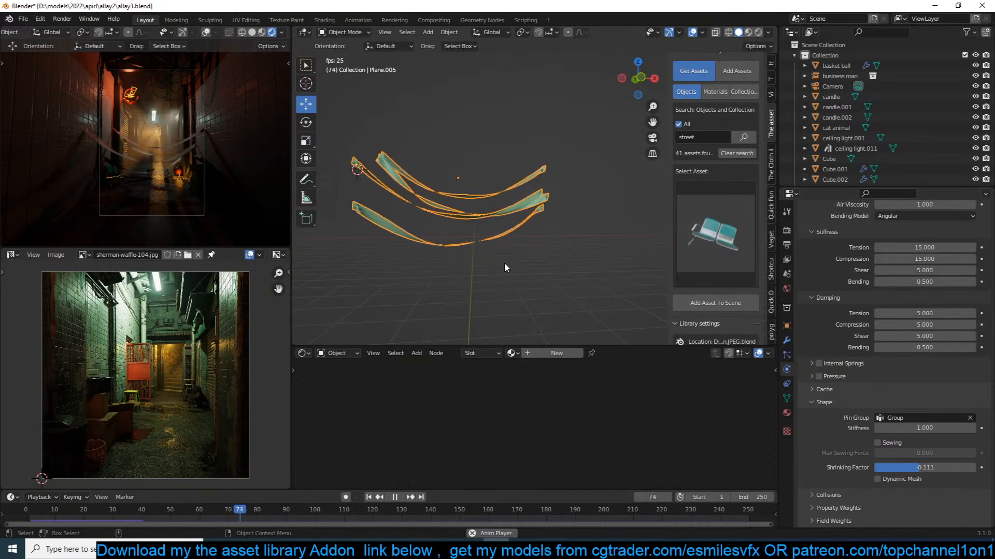
key(space)
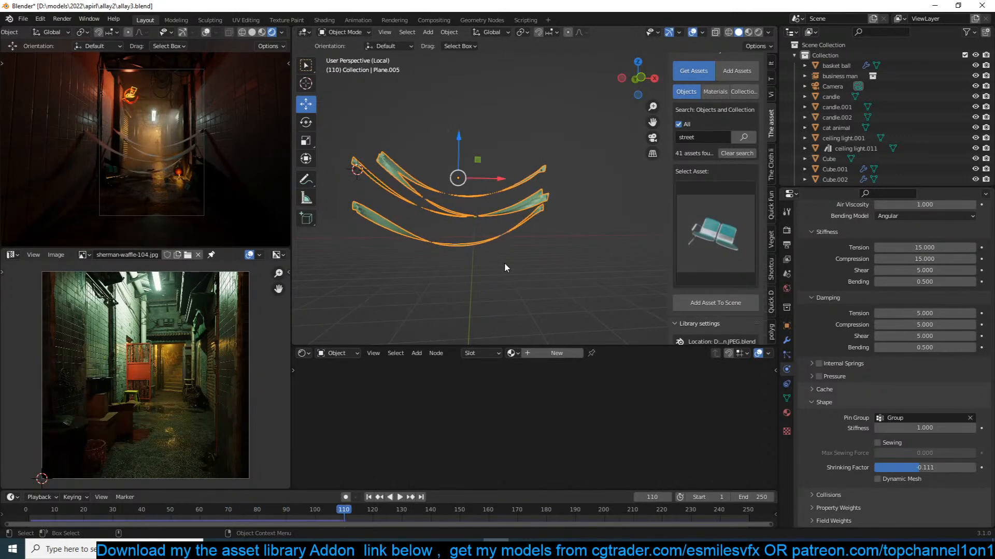
right_click(506, 261)
middle_drag(510, 267, 575, 217)
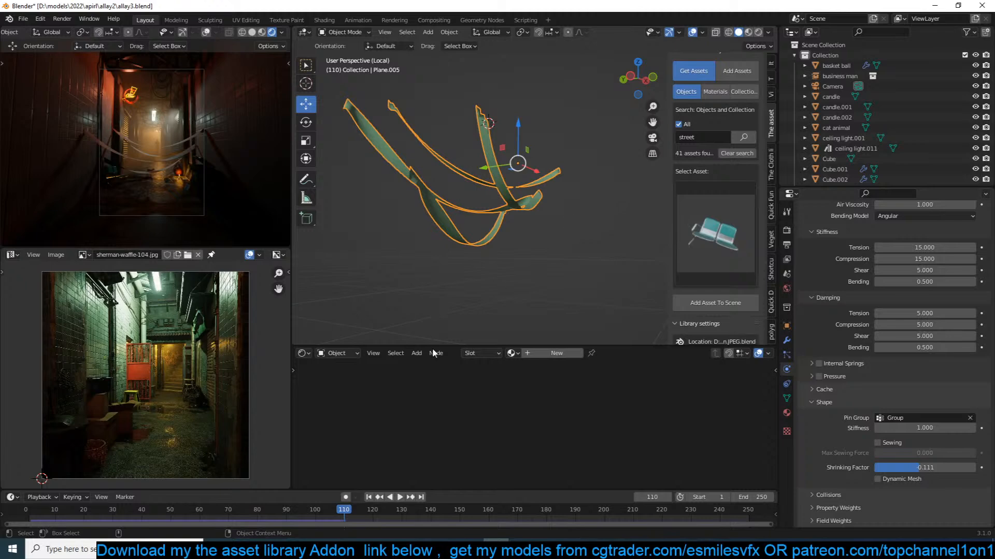
Return the timeline to frame 0 and delete the vertices of three strips, keeping only the nearest one.
click(25, 511)
middle_drag(491, 214, 454, 227)
key(KP_7)
key(Tab)
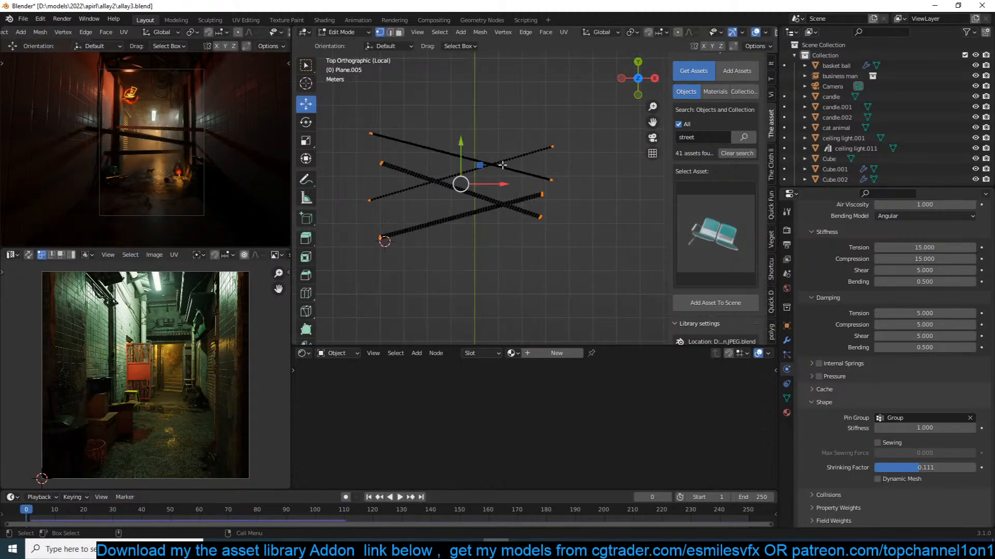
drag(350, 117, 536, 193)
drag(579, 114, 401, 174)
key(ctrl+l)
key(x)
click(400, 173)
key(ctrl+z)
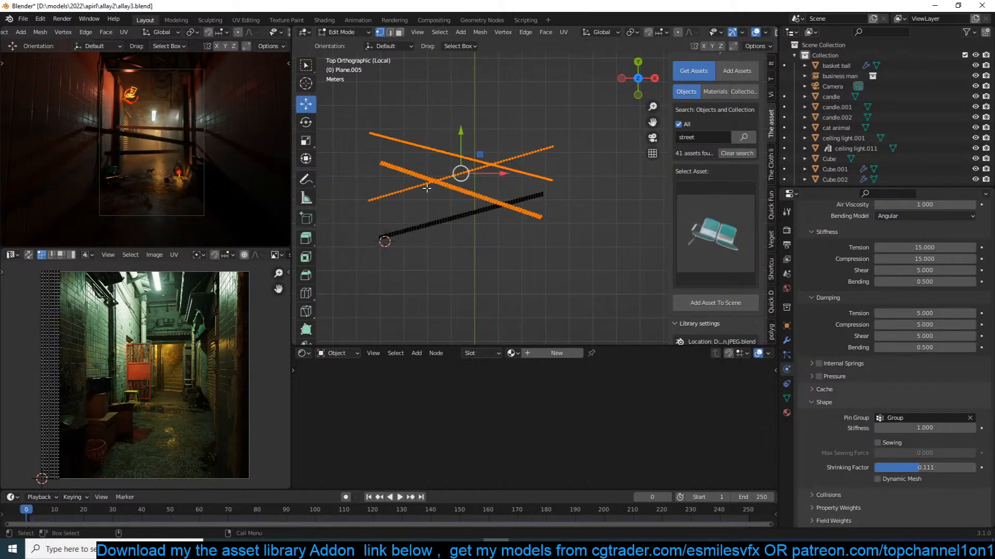
key(x)
click(427, 189)
Duplicate the remaining tape strip, then rotate and scale the copy in front view so it crosses the original diagonally.
click(456, 225)
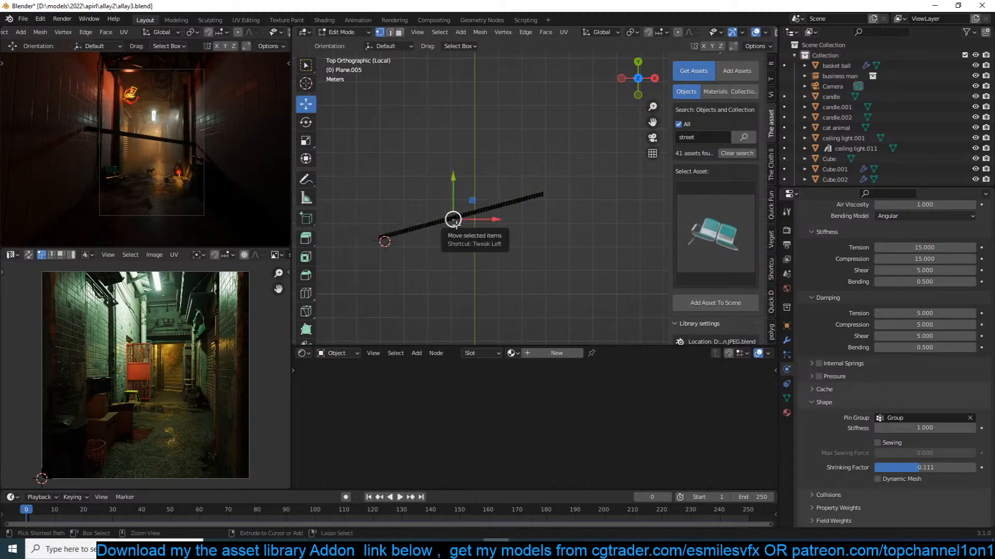
key(ctrl+l)
middle_drag(454, 223, 456, 225)
key(KP_1)
key(shift+d)
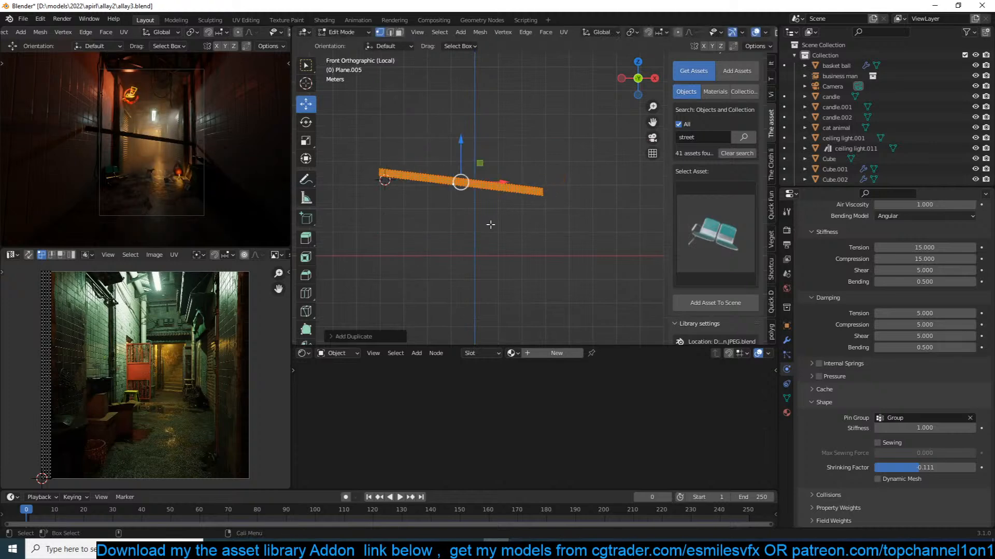
key(r)
click(572, 203)
key(s)
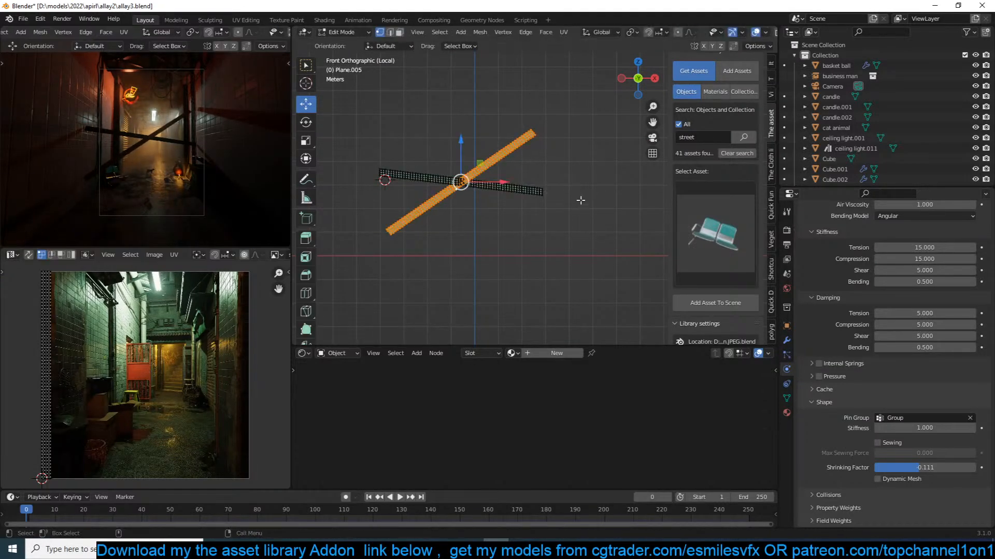
click(585, 195)
Play the cloth simulation twice to inspect how the two crossed strips sag, returning to frame 0 each time.
key(Tab)
key(space)
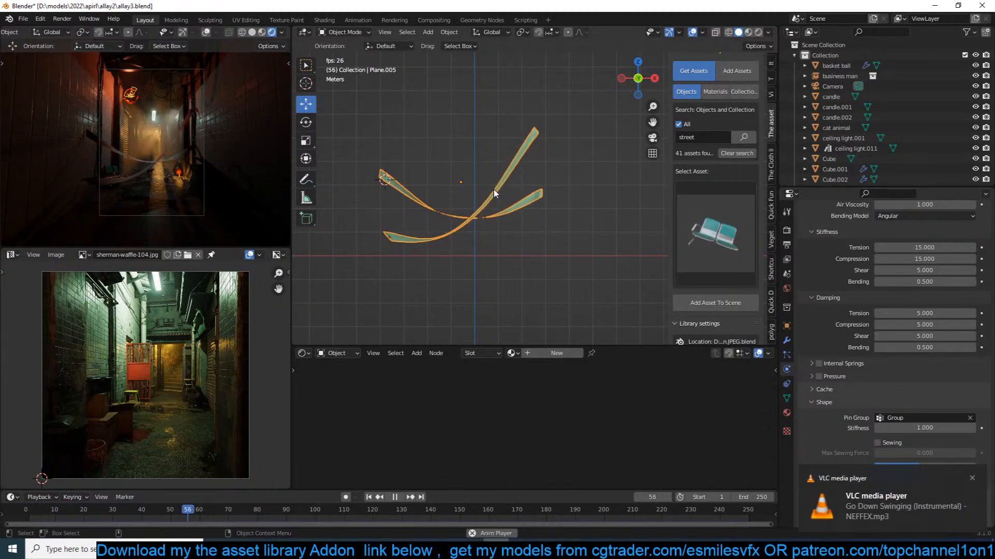
key(Escape)
scroll(493, 189, up, 3)
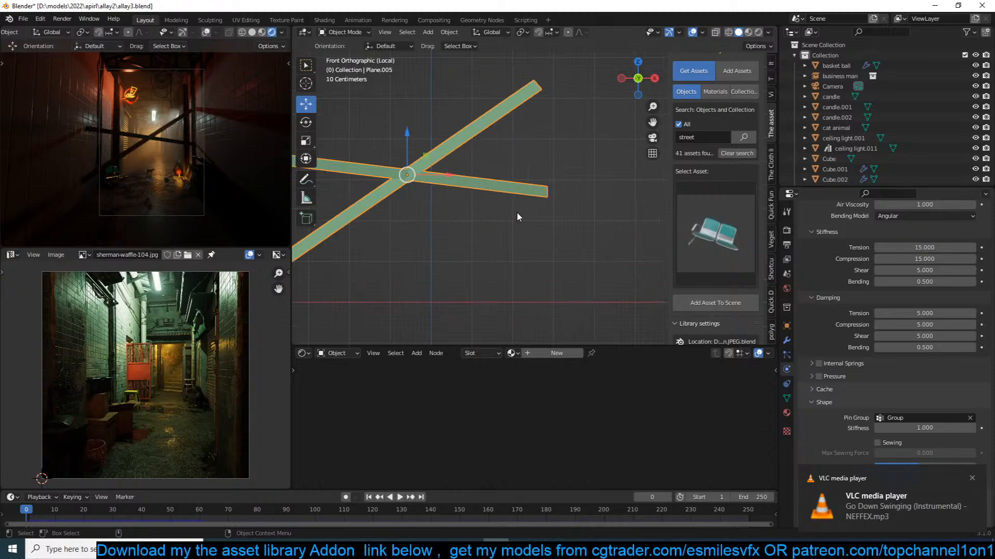
key(space)
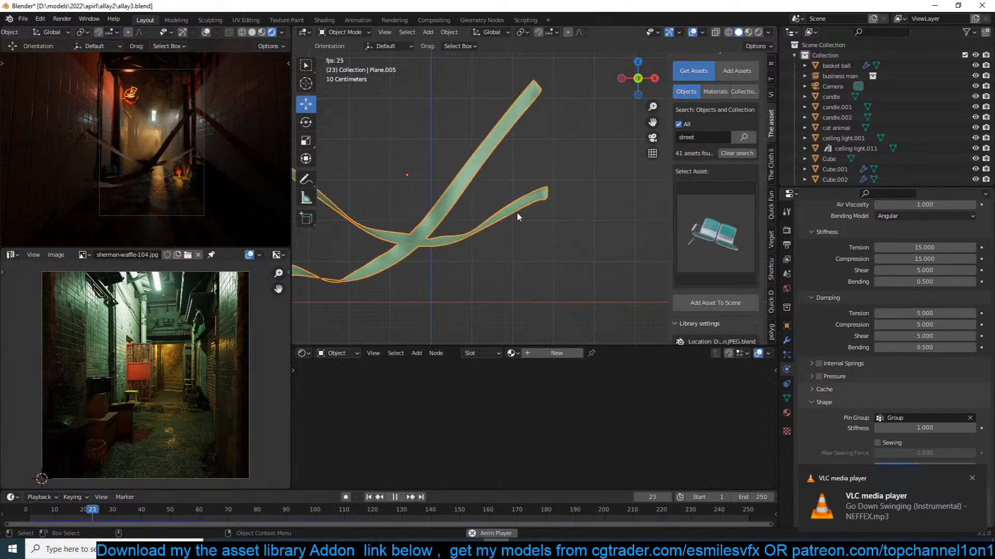
key(Escape)
Offset all vertices of both crossed strips with Shrink/Fatten by about 1.46 m.
key(Tab)
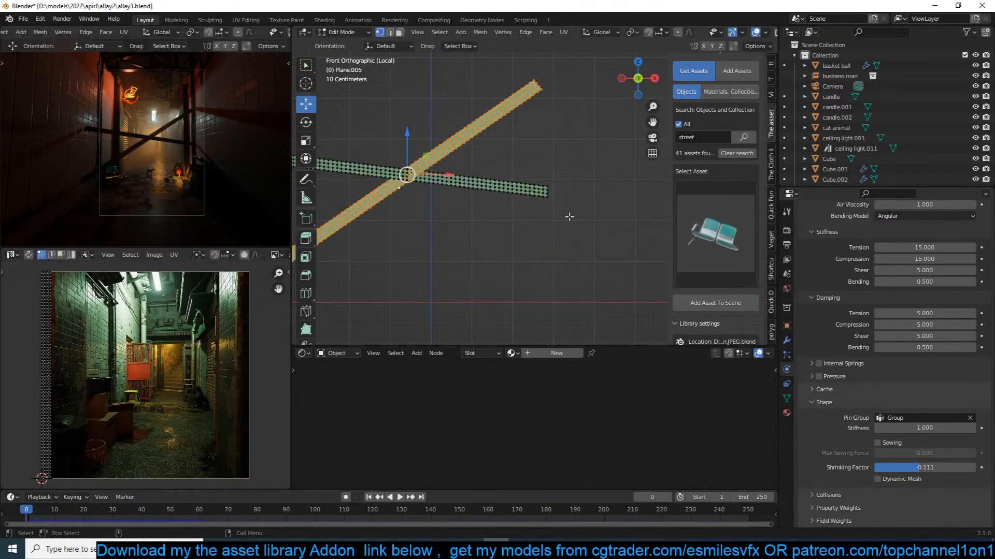
key(alt+s)
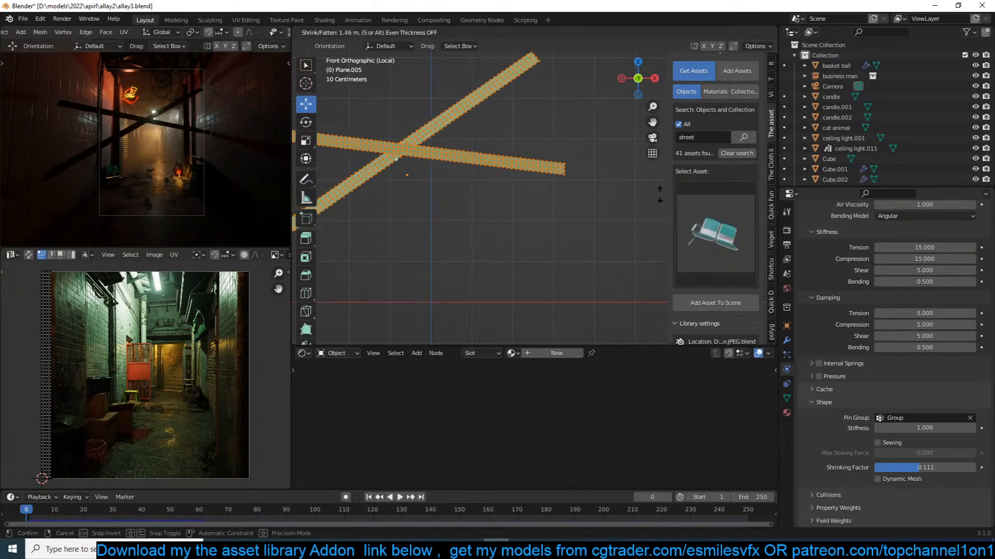
click(592, 212)
Run the cloth simulation on the crossed strips, stop it at frame 61, and save the file.
key(Tab)
key(space)
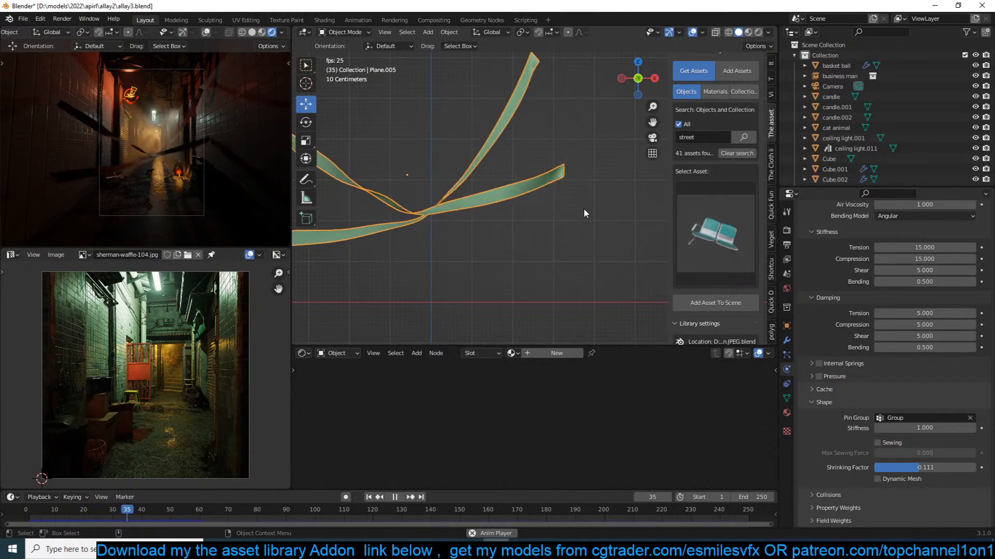
key(space)
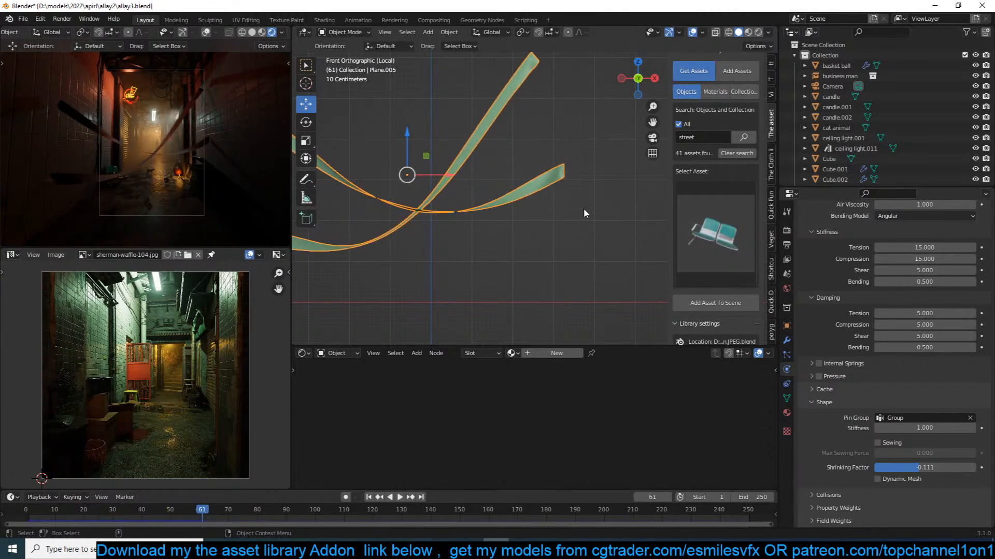
key(ctrl+s)
Apply the Cloth modifier on the sagging tape strips and save the file.
middle_drag(583, 207, 507, 319)
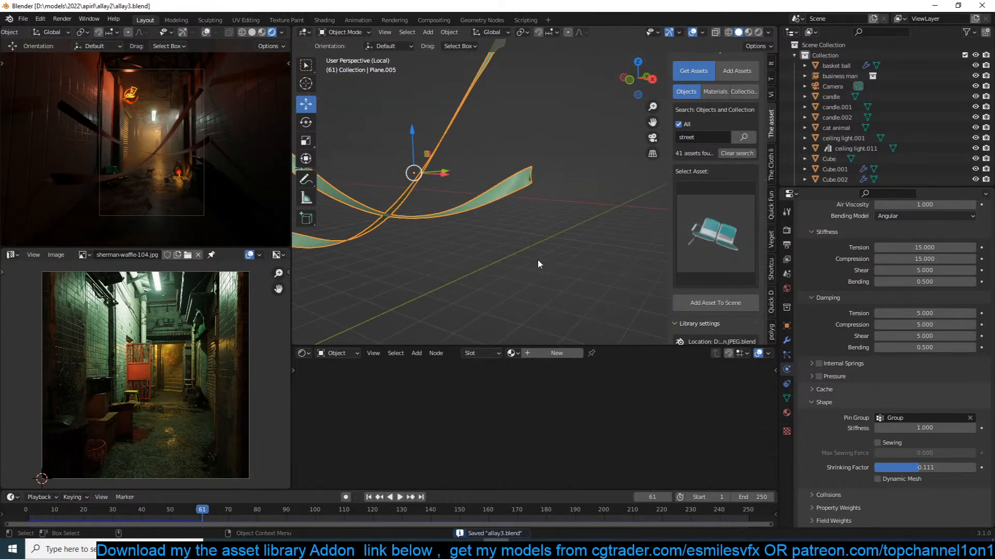
click(786, 340)
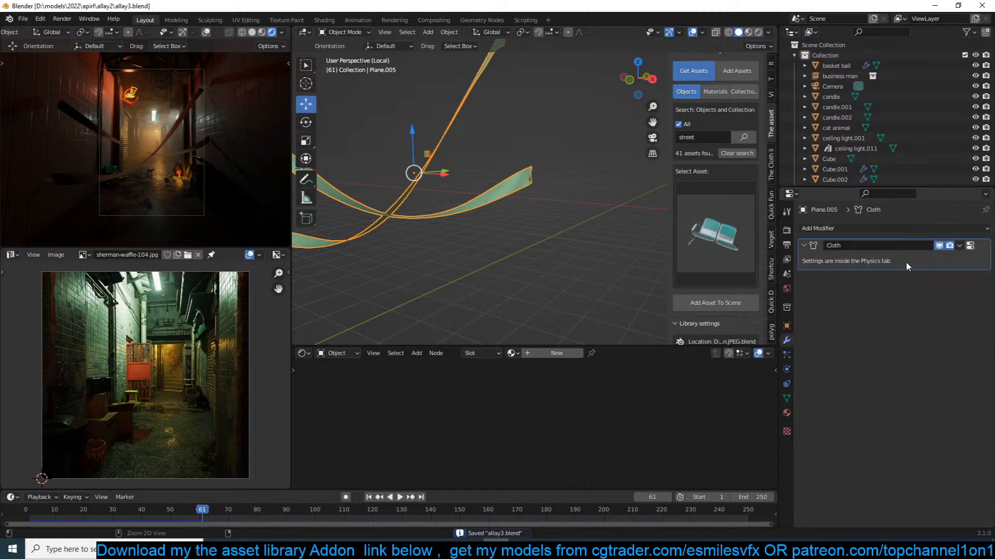
key(ctrl+a)
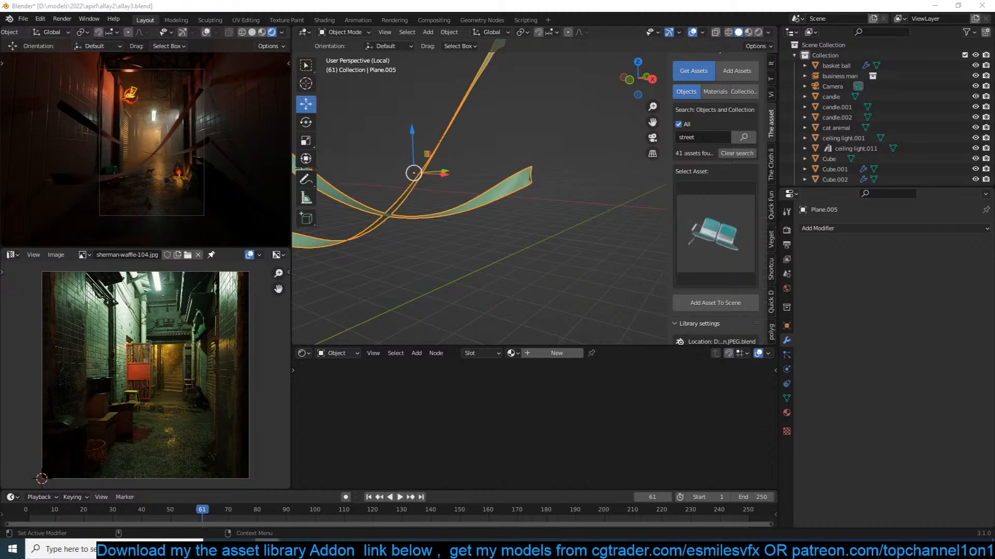
click(576, 304)
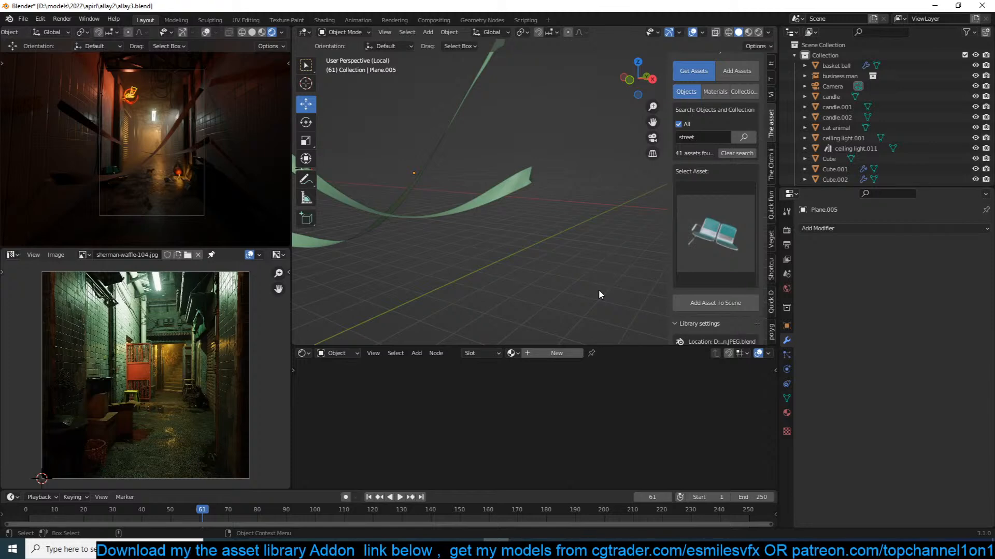
click(499, 192)
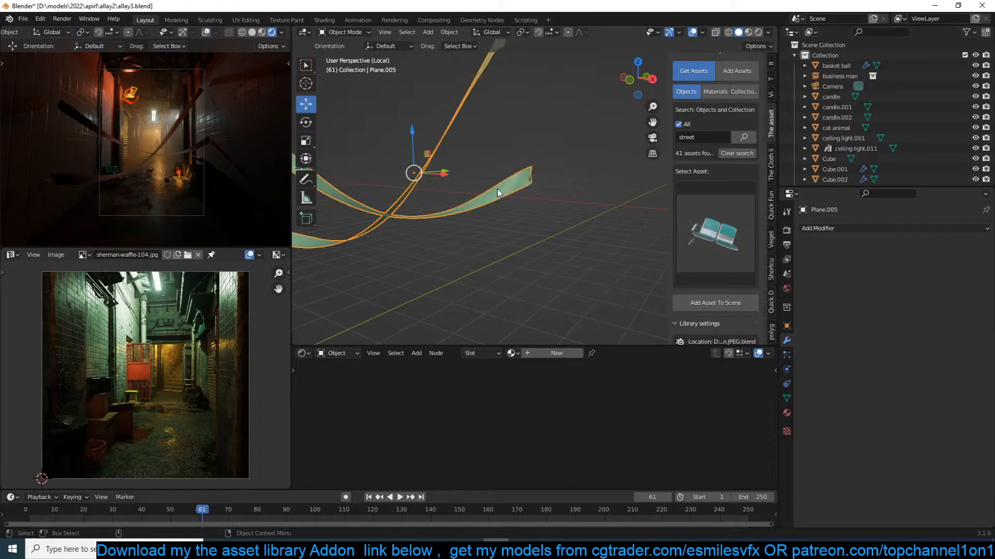
key(ctrl+s)
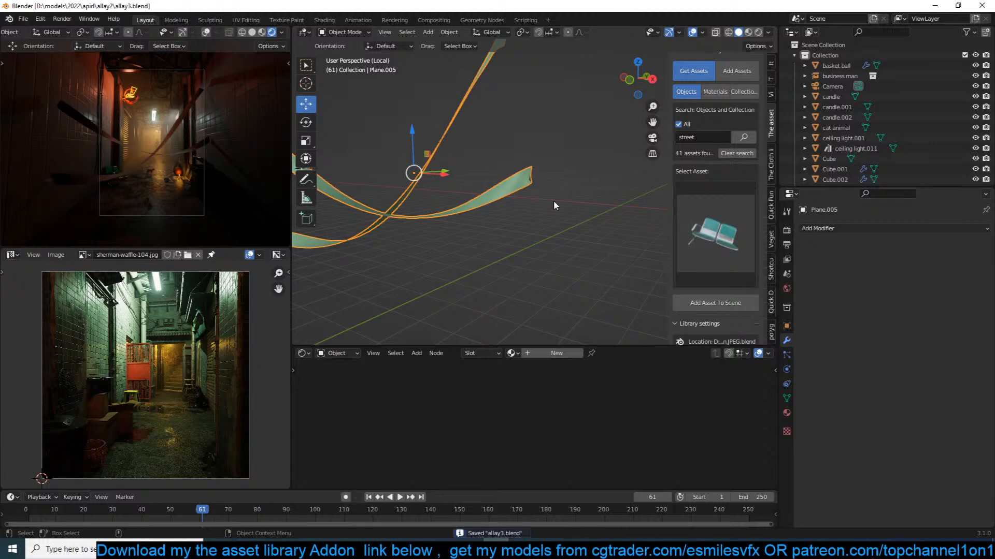
Leave local view to show the strips in the full alley scene, deselect everything, and save the file.
key(KP_1)
key(KP_Divide)
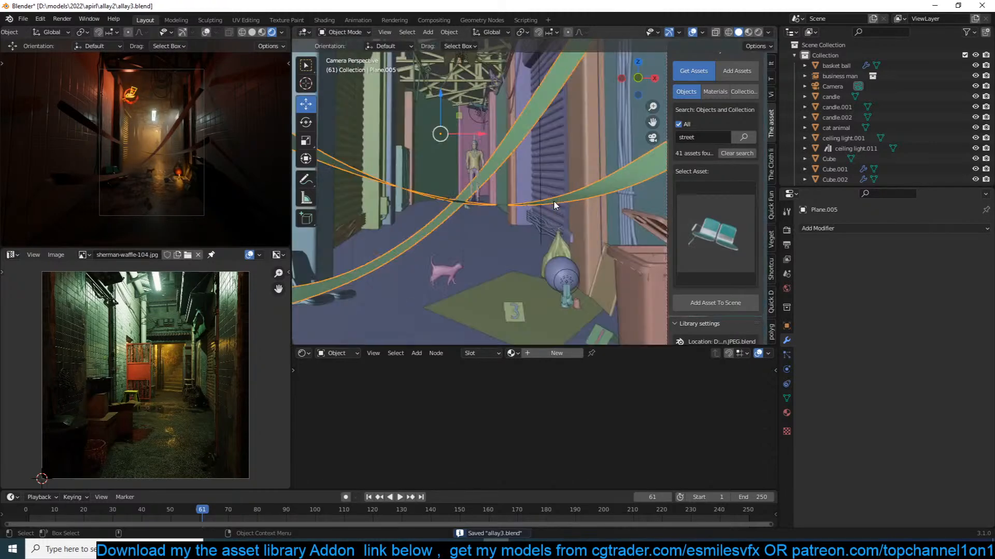
key(alt+a)
scroll(448, 158, up, 2)
key(ctrl+s)
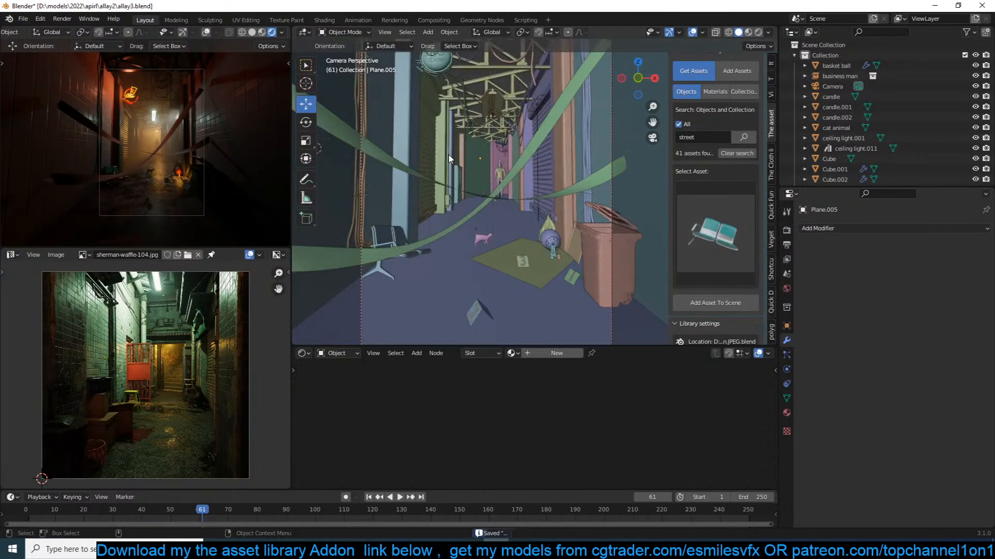
Select all the point lights by type and move them to a new collection named lights.
click(505, 151)
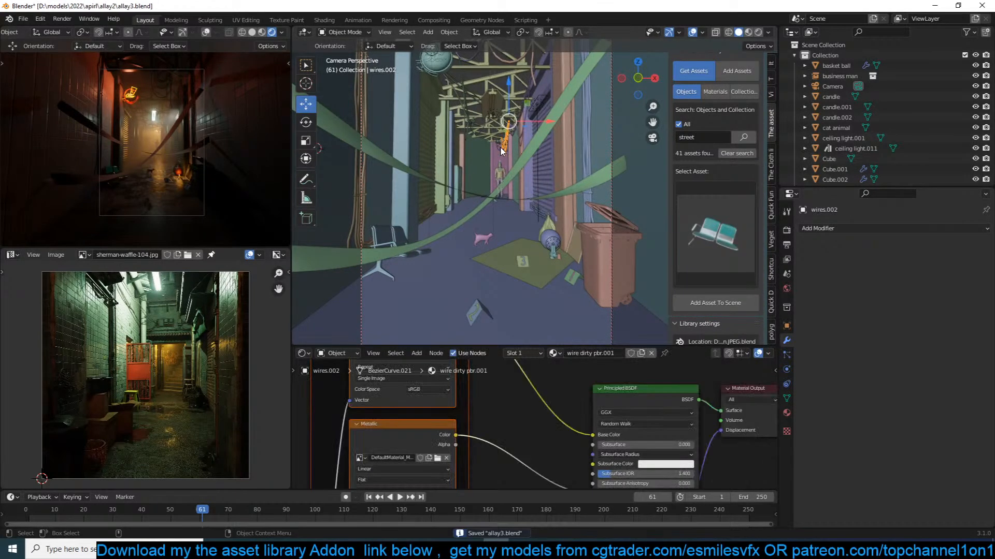
click(501, 151)
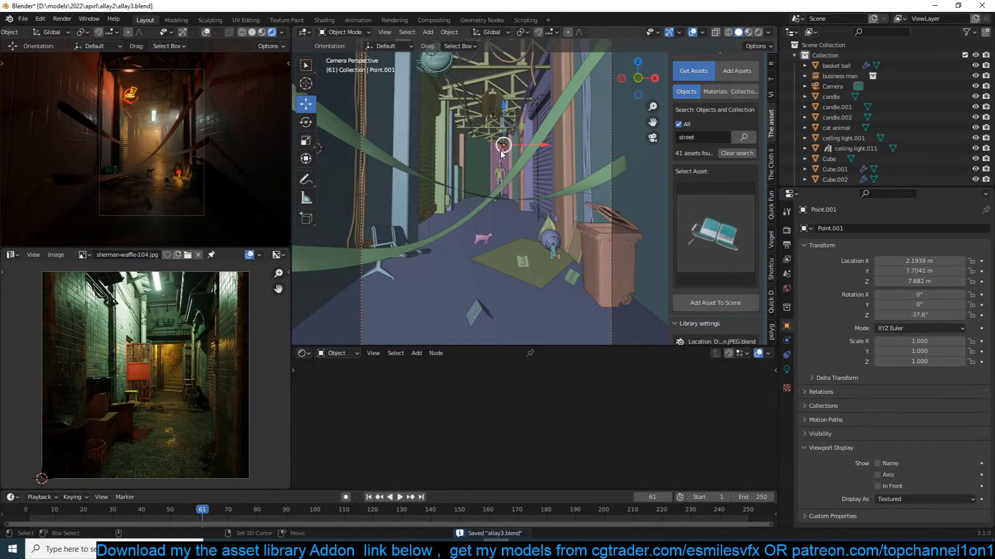
key(shift+g)
click(472, 197)
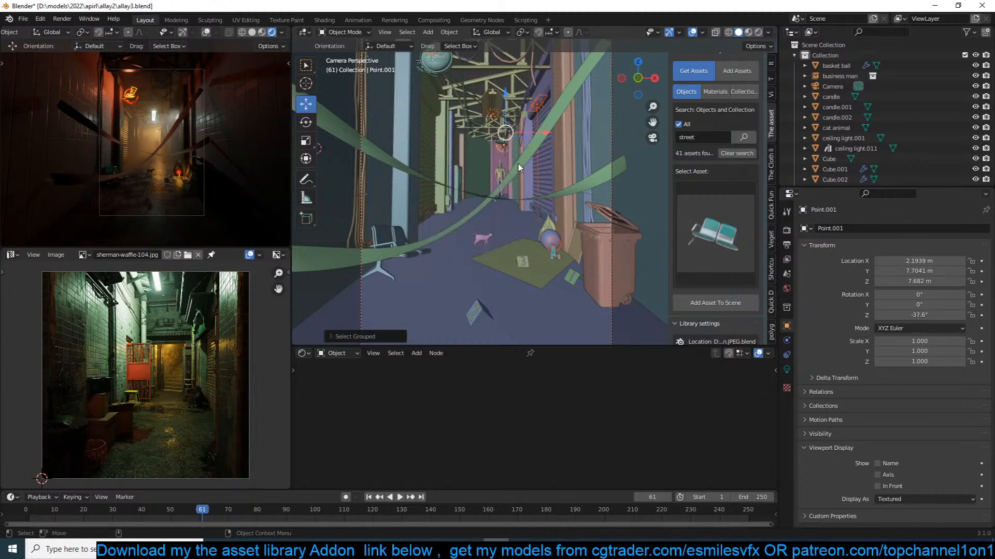
key(m)
text(lights)
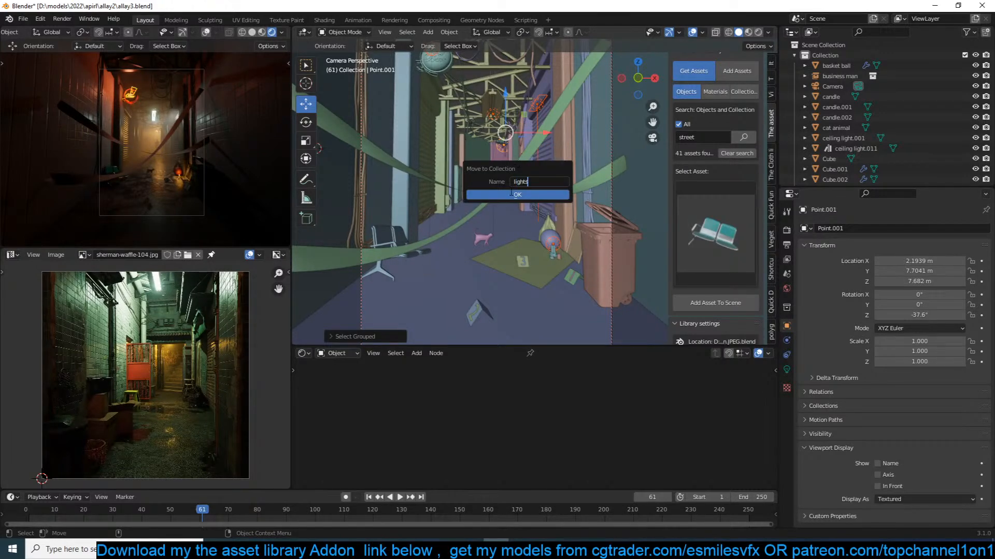
click(511, 194)
scroll(875, 109, down, 15)
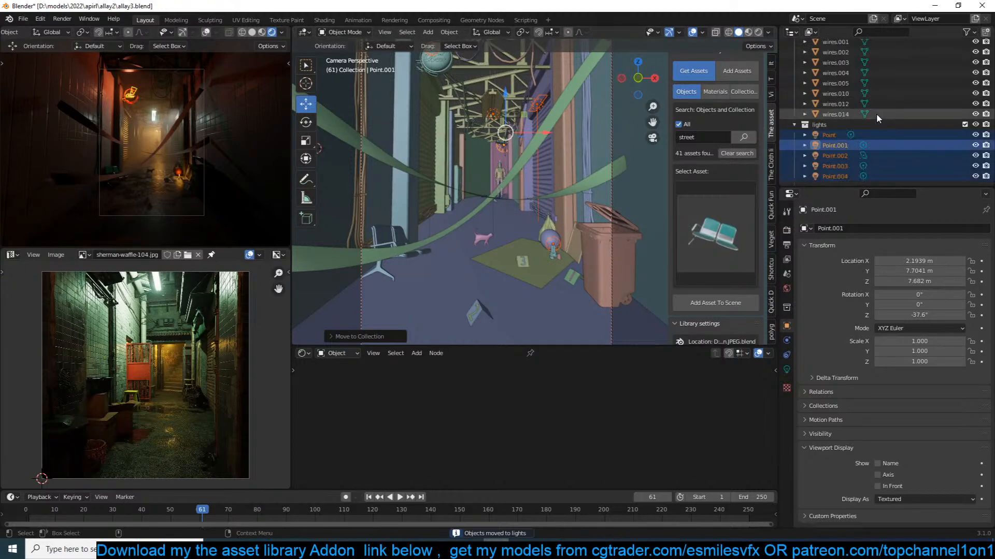
Hide all the point lights and isolate Point.003 and Point.002 in turn to check their effect in the render.
click(620, 159)
drag(975, 134, 973, 179)
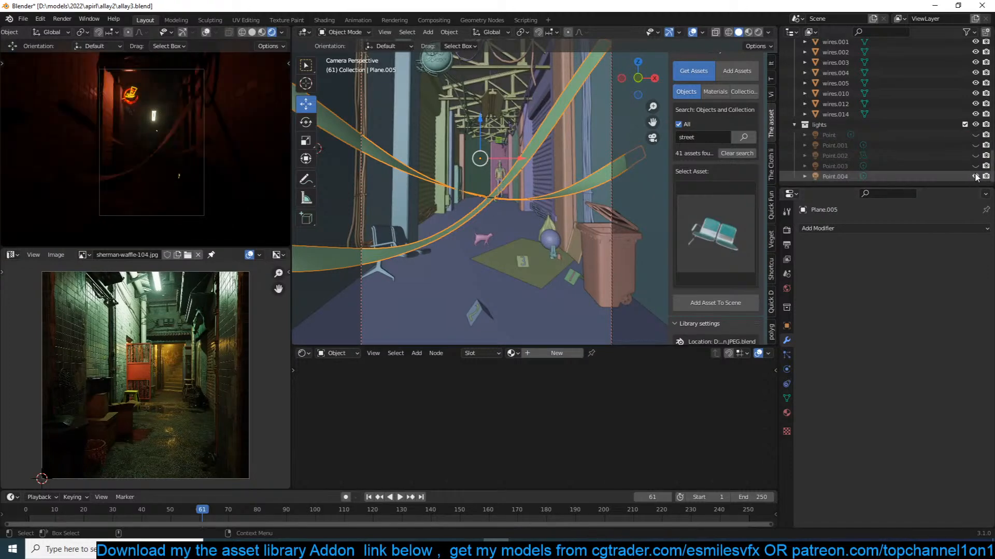
click(975, 167)
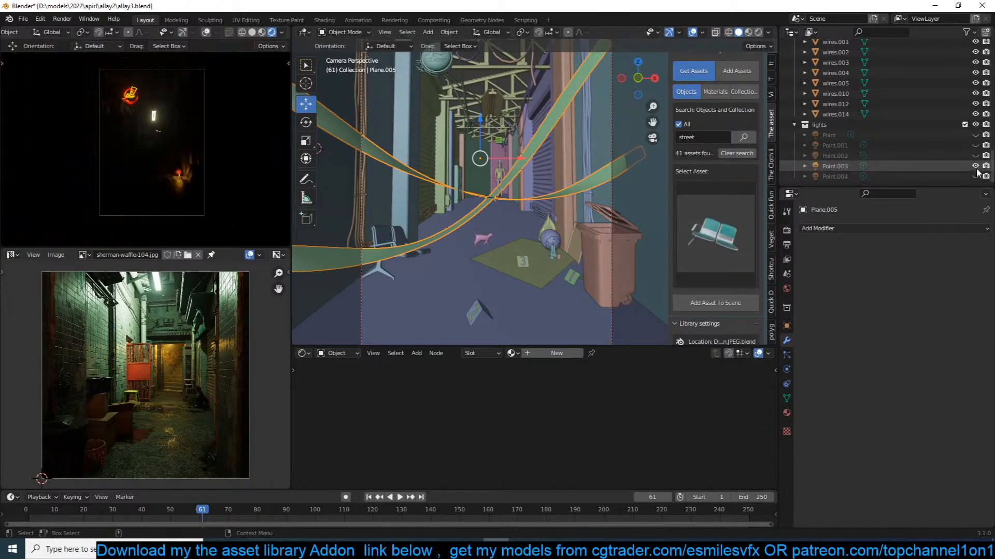
click(975, 166)
click(975, 156)
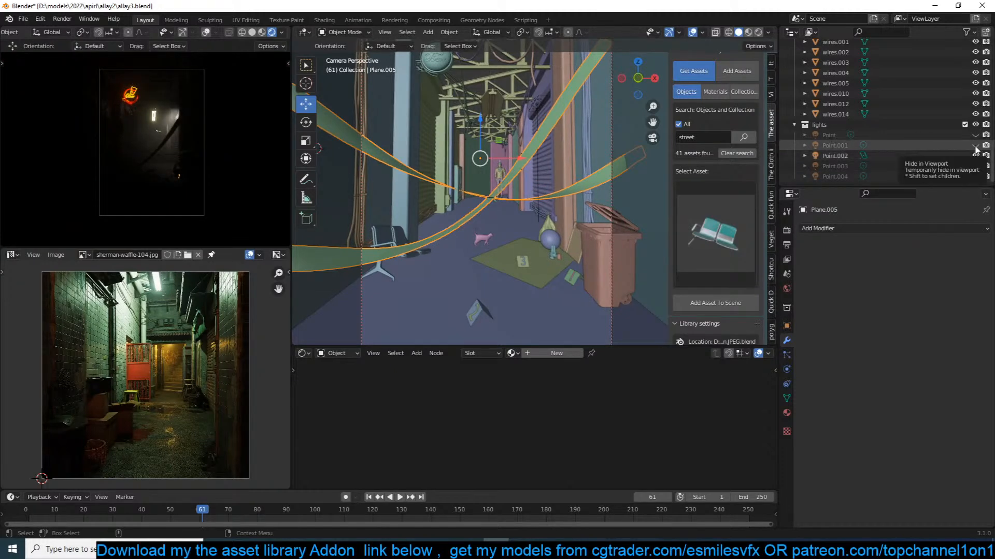
Toggle Point.001 to compare its effect, then restore the visibility of Point.001, Point, Point.004 and Point.003.
click(976, 146)
click(976, 146)
click(976, 145)
click(975, 146)
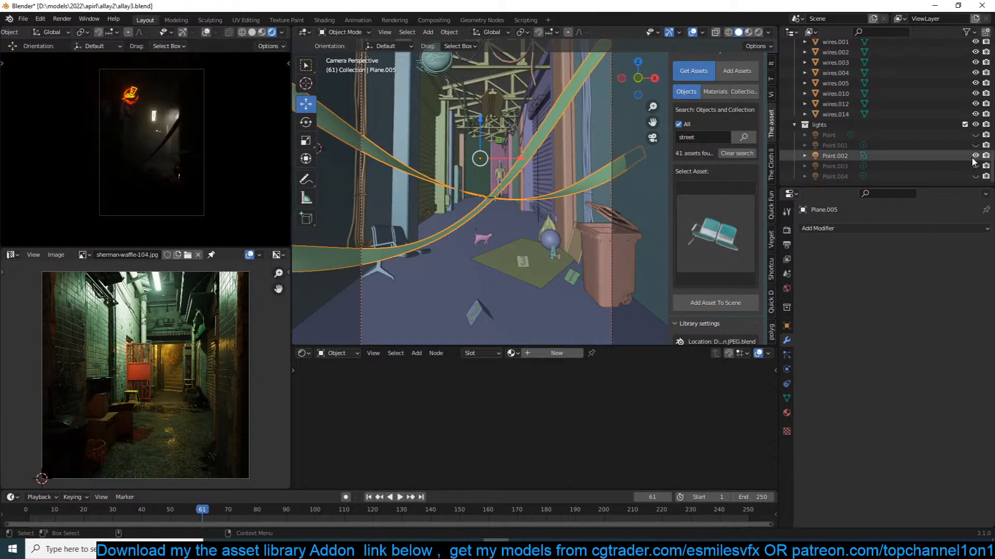
click(975, 145)
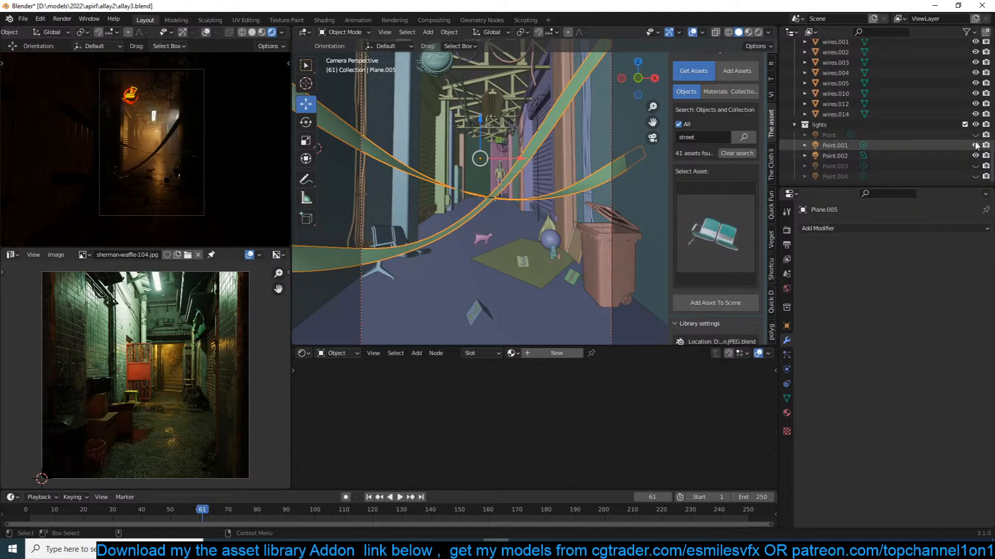
click(975, 135)
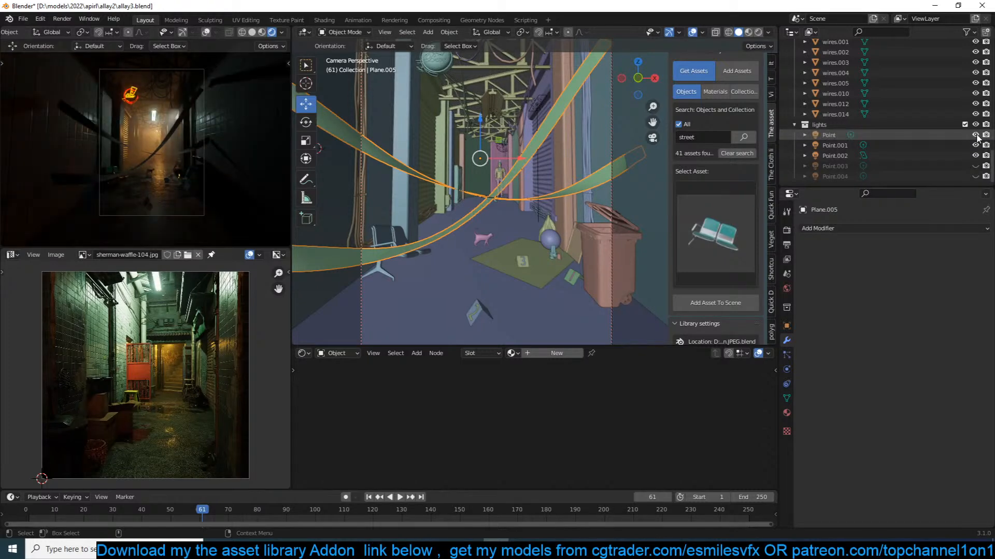
click(976, 177)
click(977, 167)
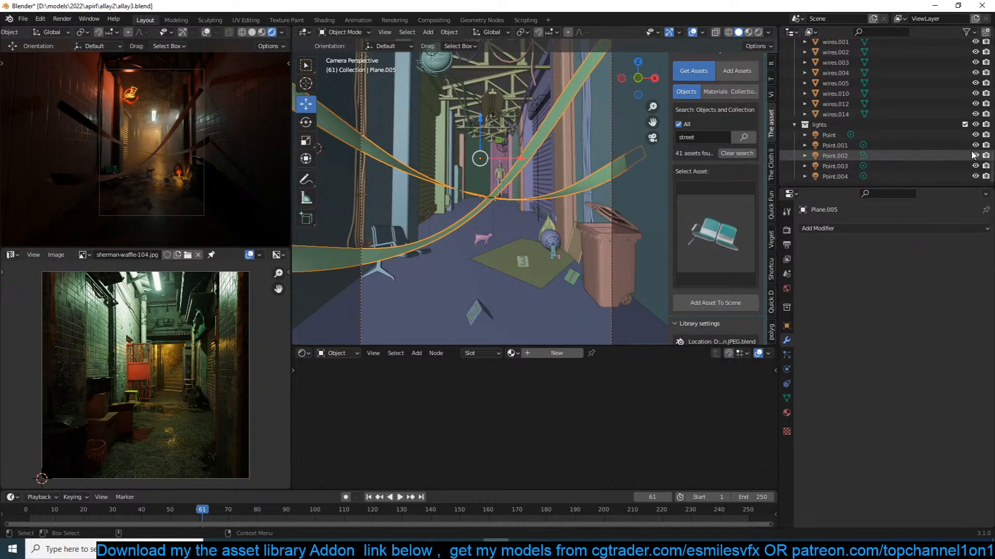
Try blue and red tints on the Point.001 light, then set its color to orange with hue 0.047 and saturation 0.959.
scroll(465, 165, up, 3)
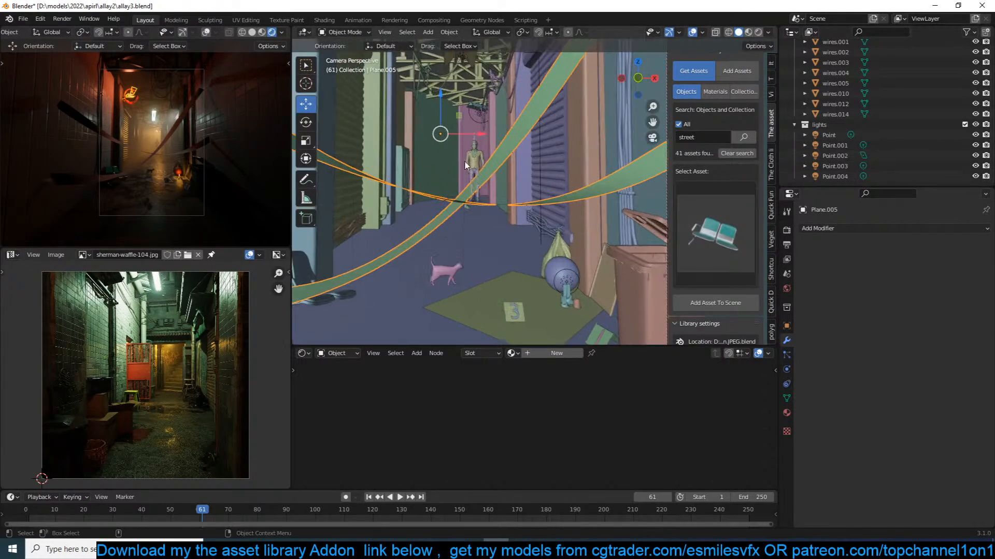
click(476, 119)
click(787, 368)
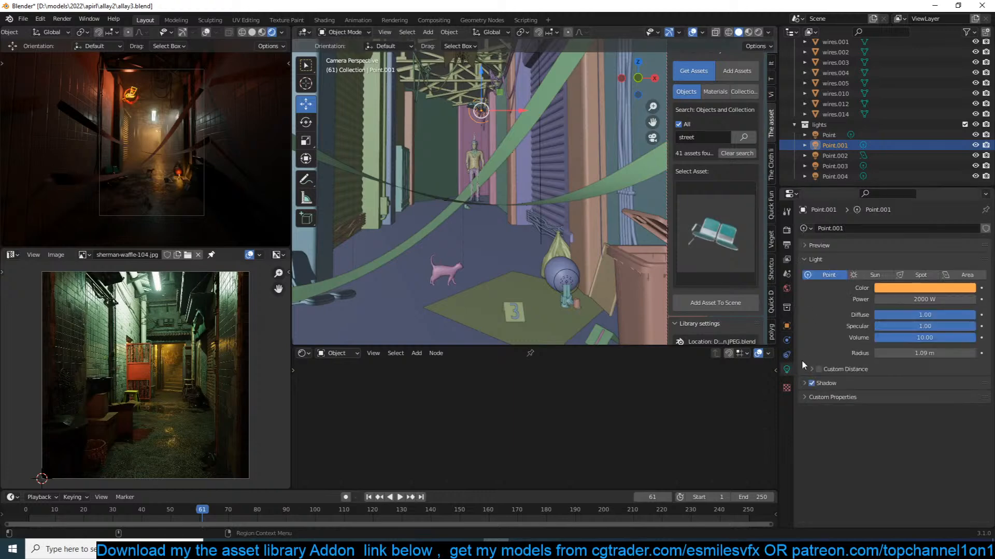
click(925, 288)
click(930, 180)
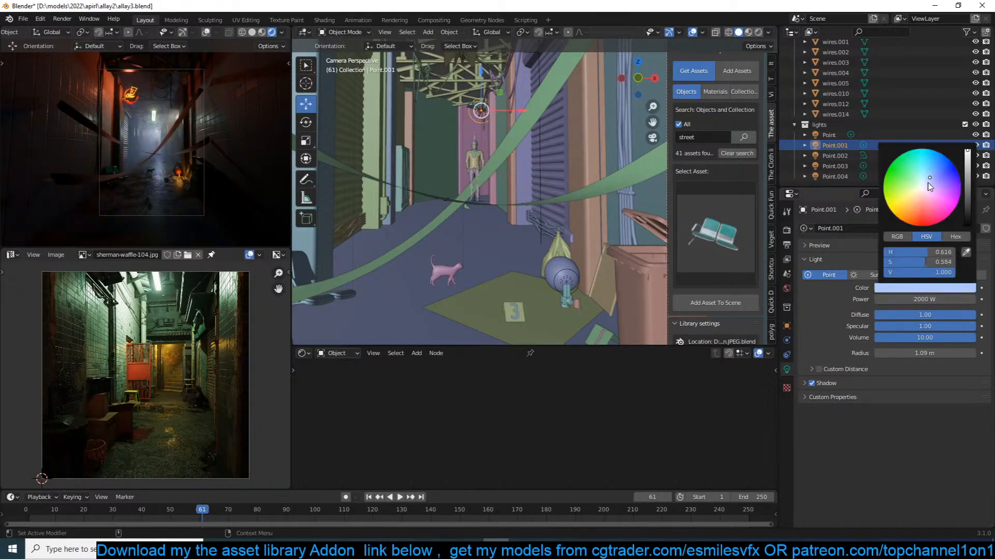
click(915, 214)
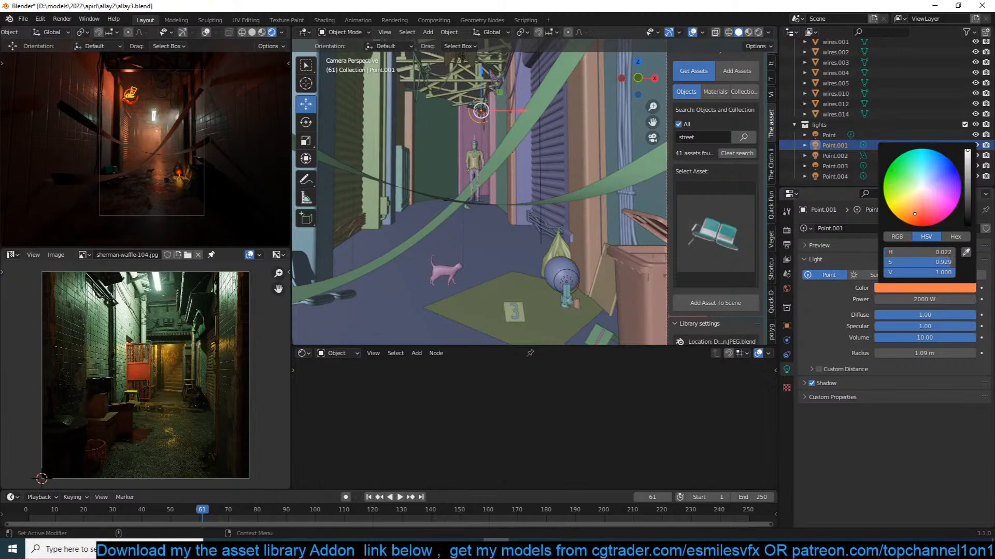
click(907, 211)
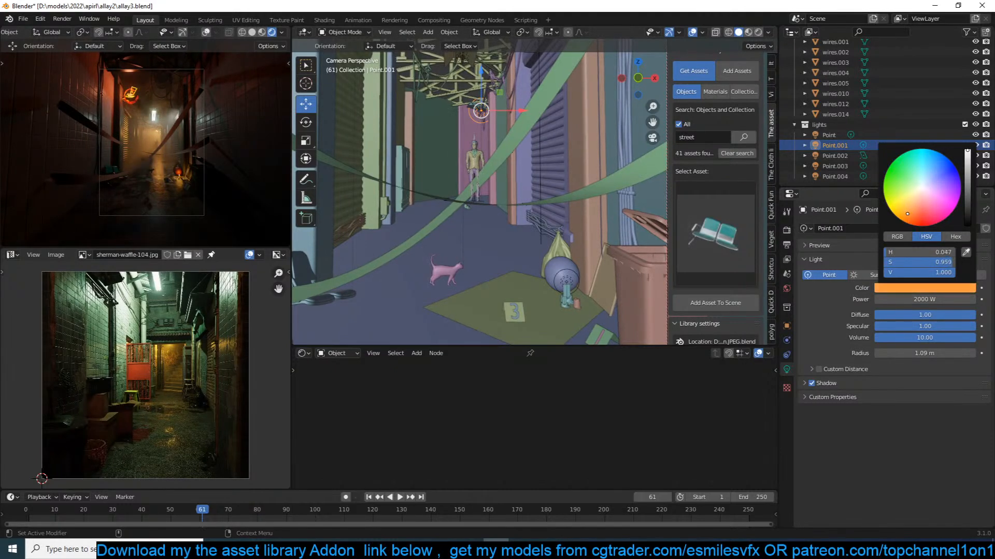
Select the road plane in the alley and save the scene file.
click(417, 225)
key(ctrl+s)
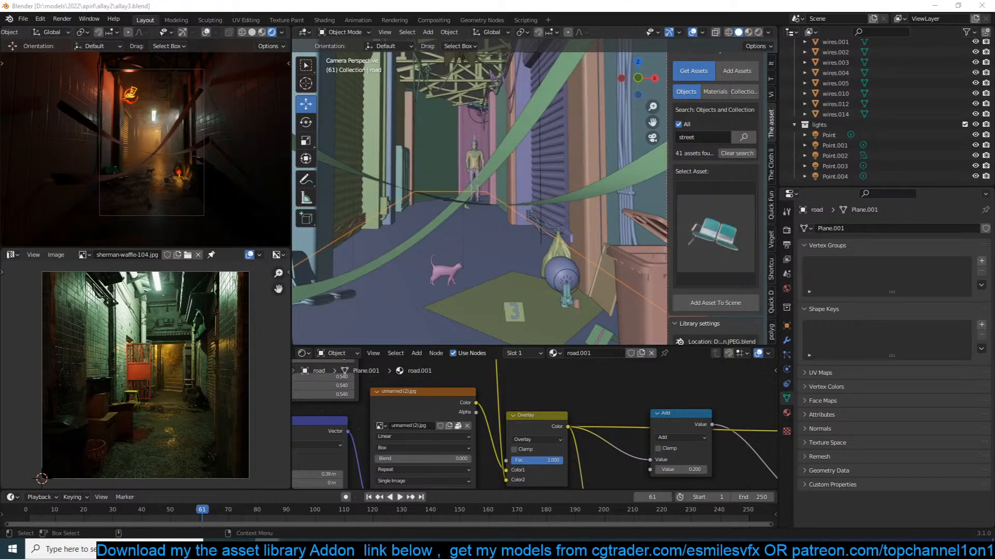
Switch to Discord in the browser and look through the artwork images posted in the server's general channel.
drag(994, 290, 385, 4)
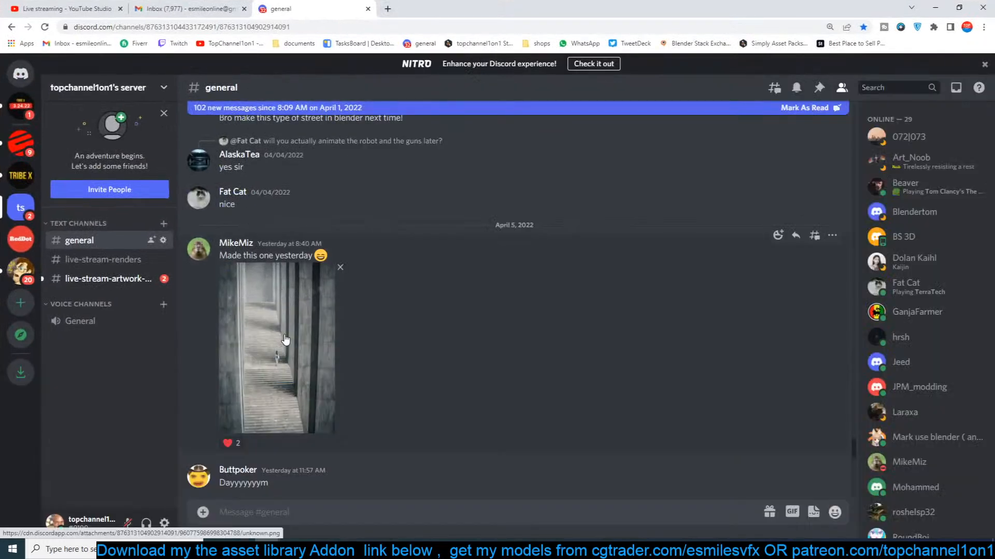
click(284, 339)
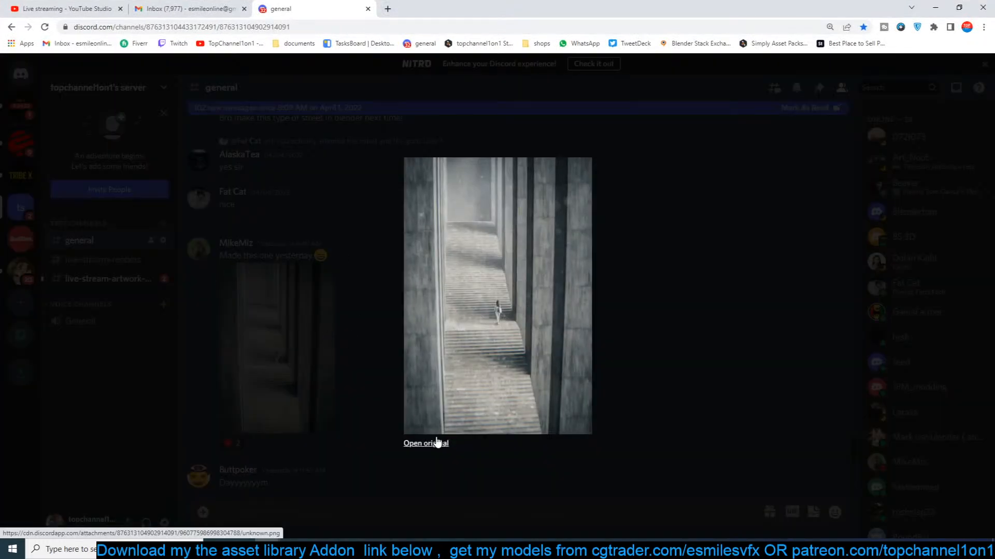
click(651, 256)
scroll(533, 387, down, 10)
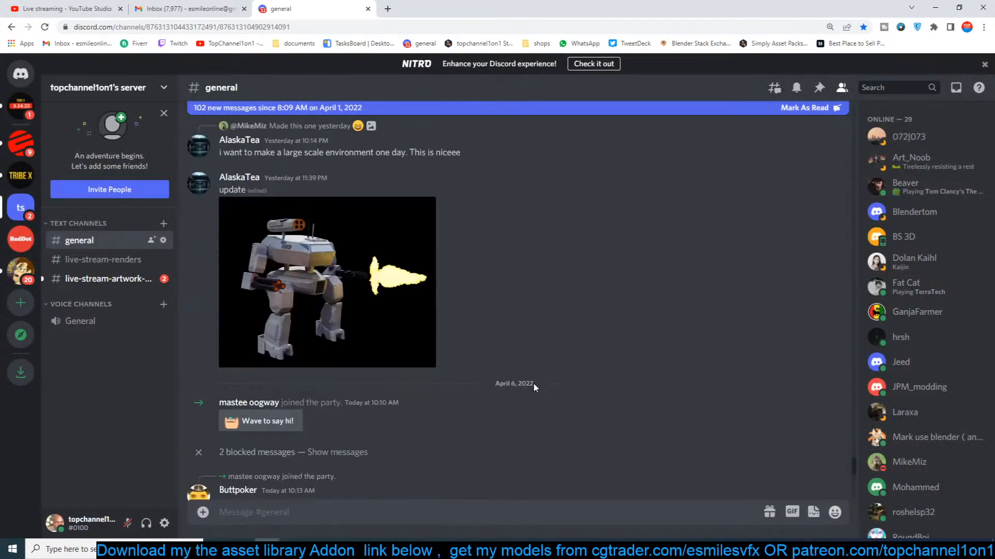
click(362, 279)
click(231, 310)
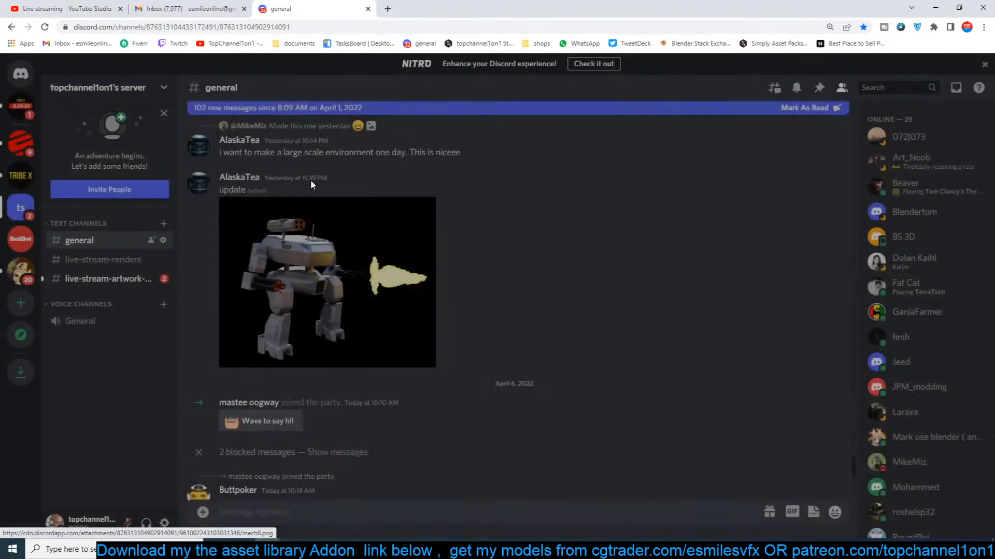
scroll(329, 418, down, 6)
scroll(330, 419, down, 1)
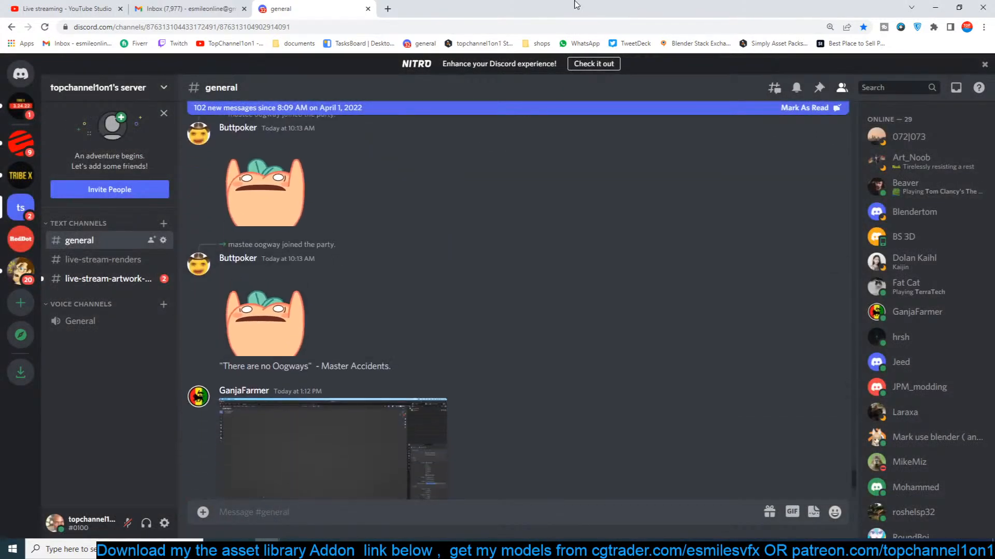
drag(568, 5, 994, 119)
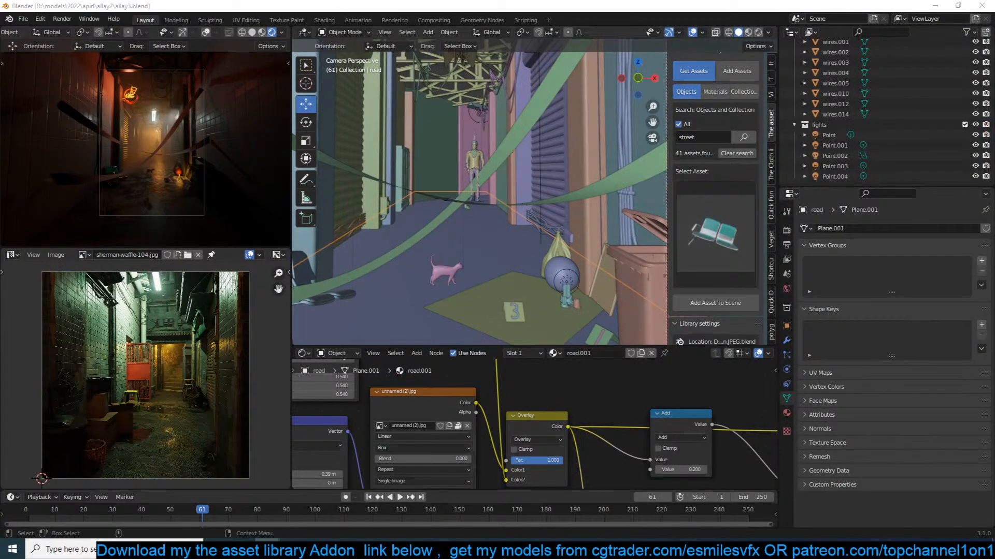
Return to Blender, reselect the road plane and save allay3.blend again.
click(489, 297)
key(ctrl+s)
click(496, 240)
mouse_move(266, 549)
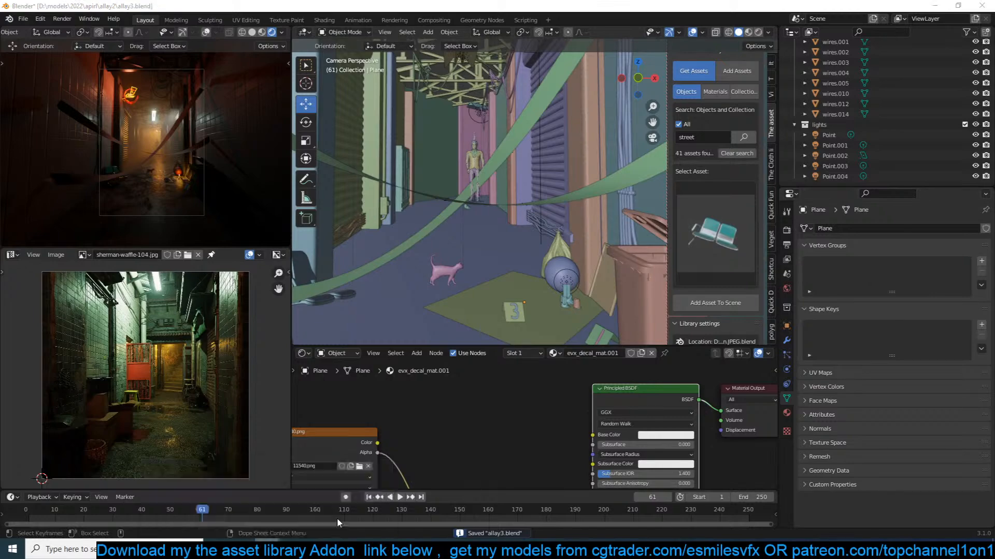
click(338, 521)
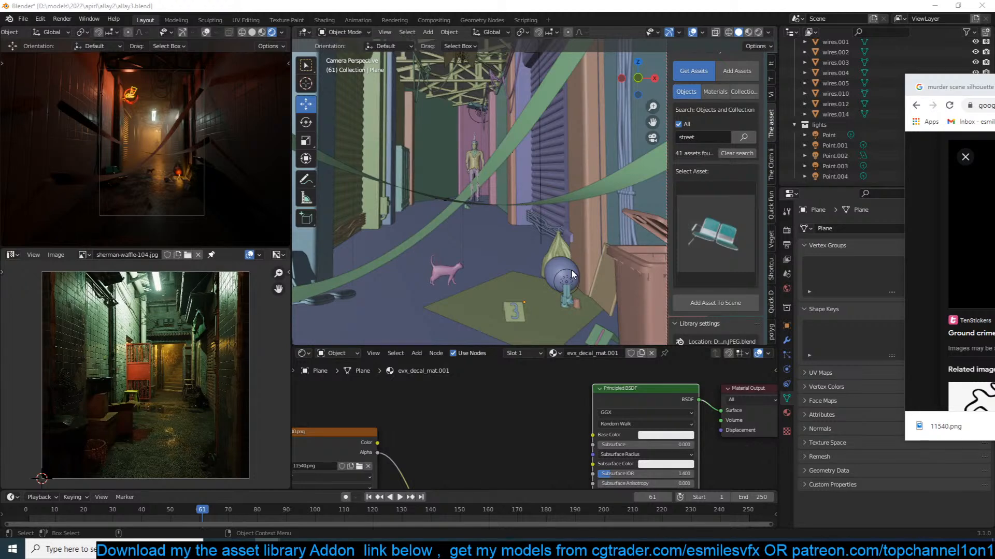
click(489, 240)
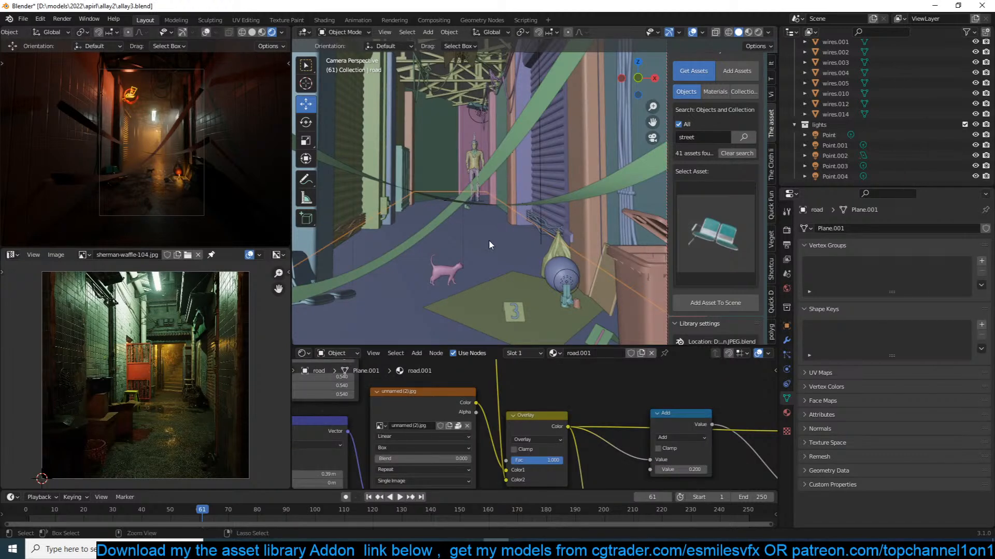
key(ctrl+s)
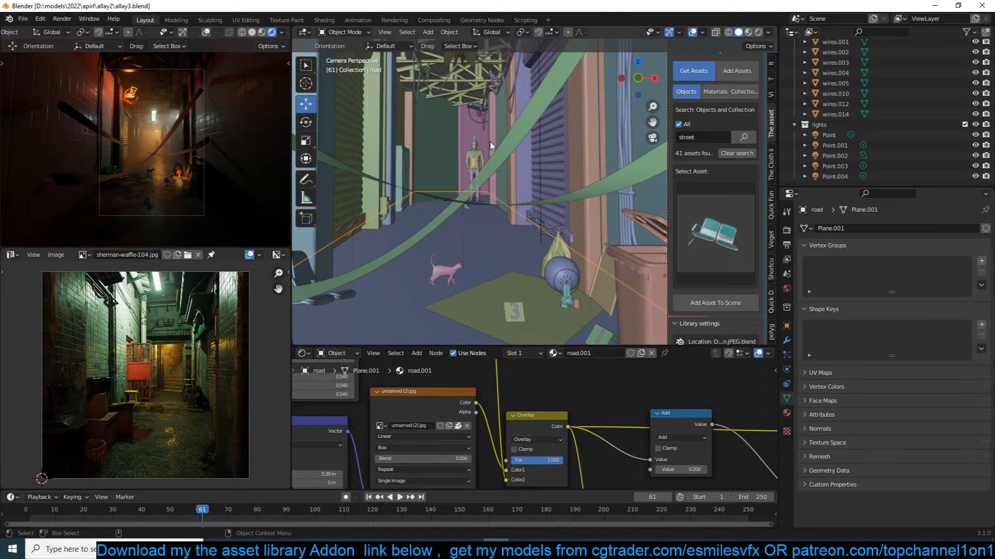
scroll(492, 145, down, 5)
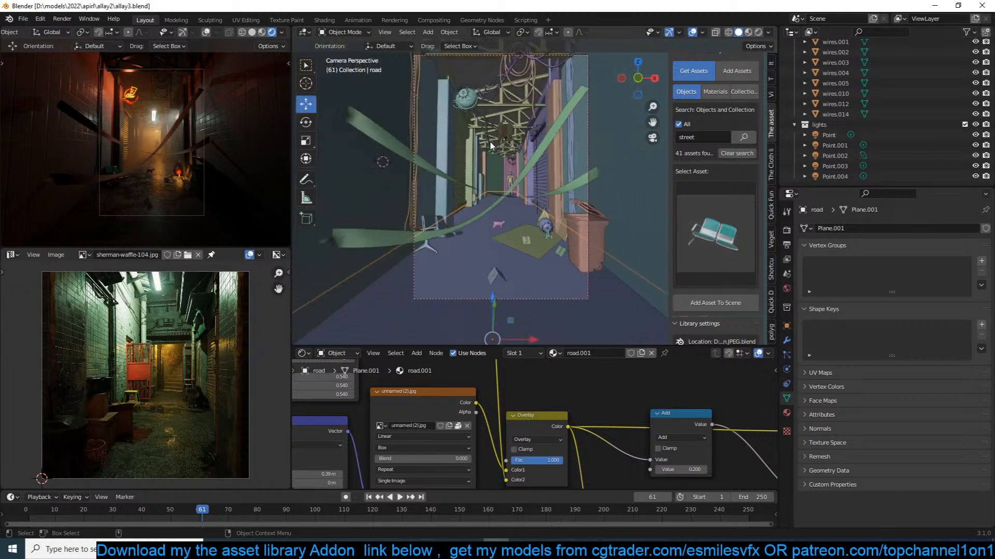
key(ctrl+s)
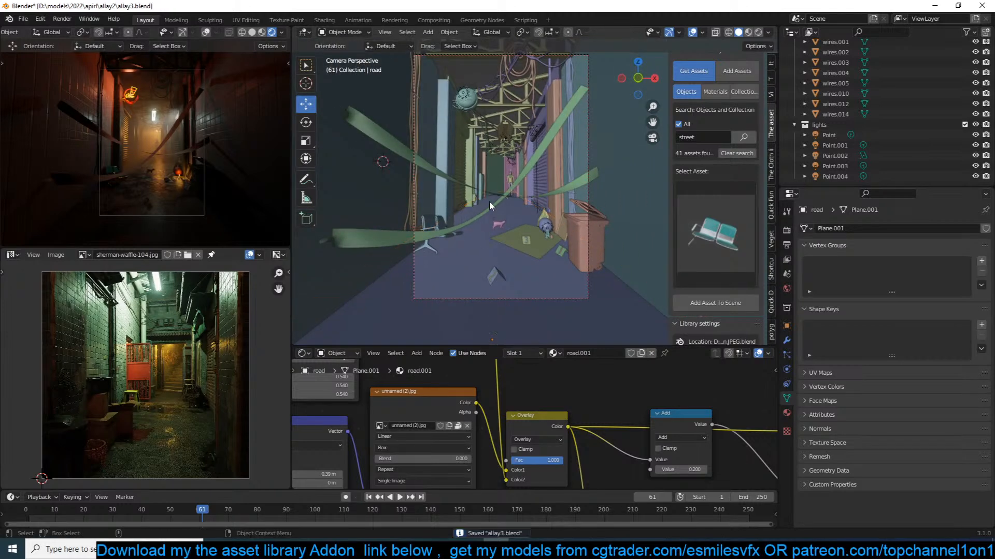
Try a copy of the road plane raised about 6.4 m along global Z over the alley, and delete the copy.
click(497, 276)
click(551, 261)
key(g)
key(z)
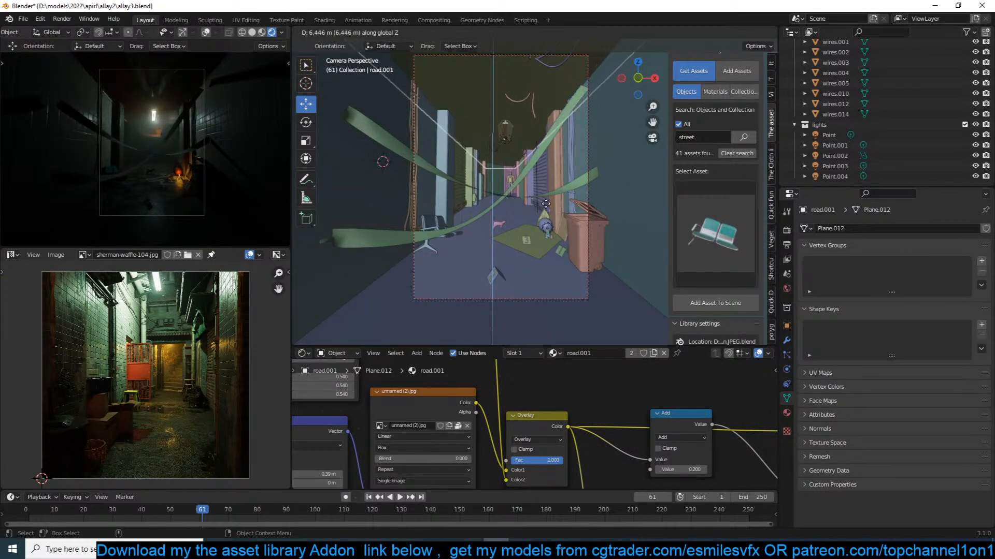
right_click(545, 204)
key(x)
click(547, 205)
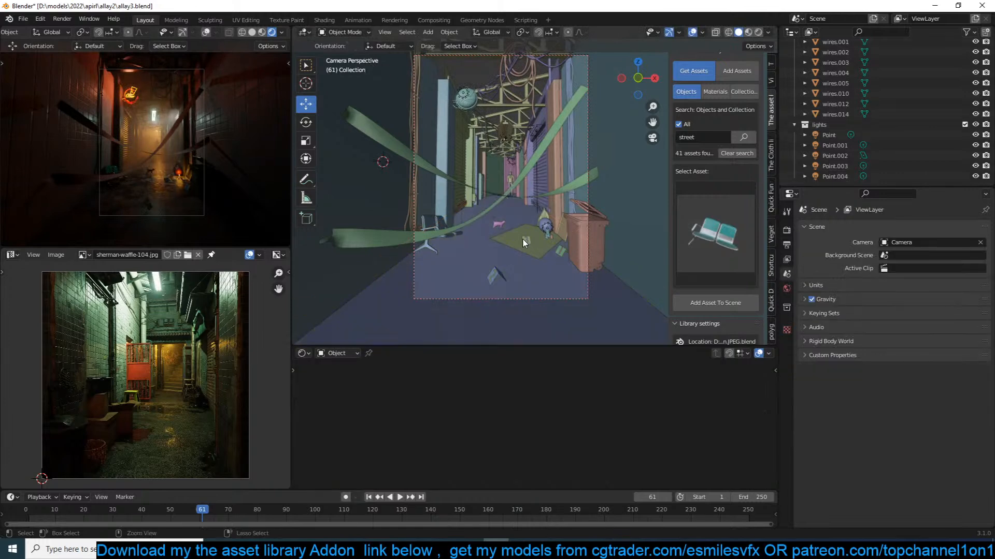
Select the crossing police tape, check its mesh and UVs in Edit Mode, and save the file in Object Mode.
key(ctrl+s)
key(KP_1)
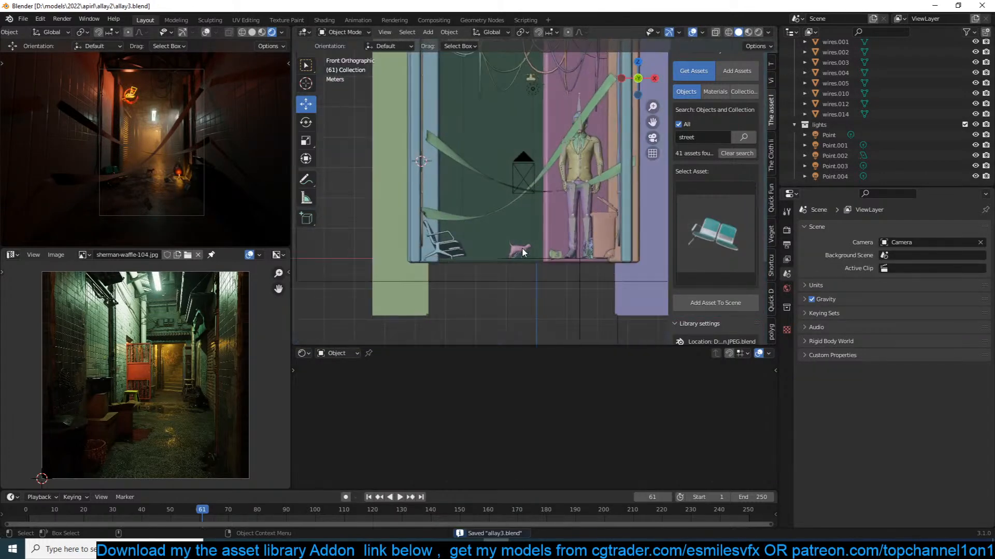
key(KP_0)
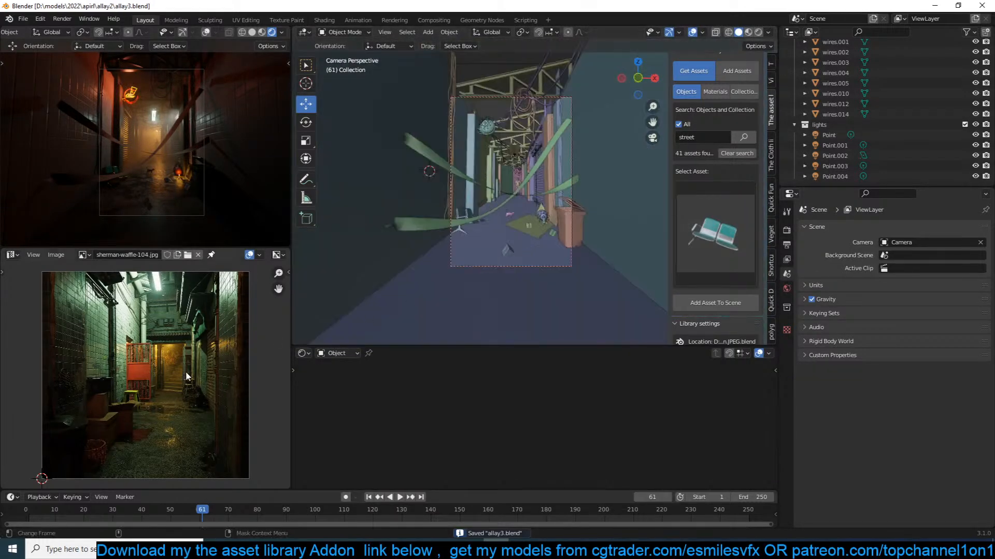
click(509, 197)
key(Tab)
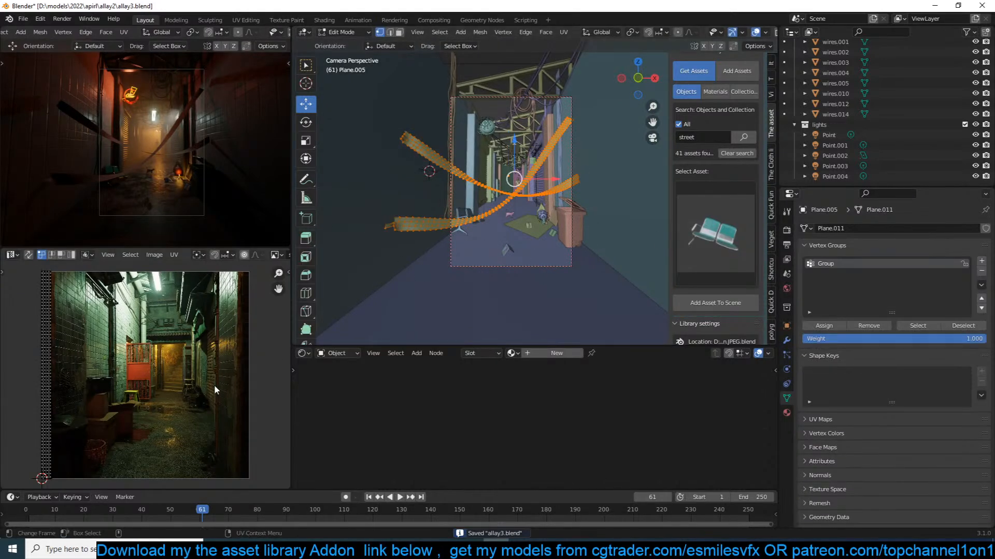
key(a)
key(Tab)
key(ctrl+s)
Switch to Chrome and search Google Images for "police no crossing".
click(266, 549)
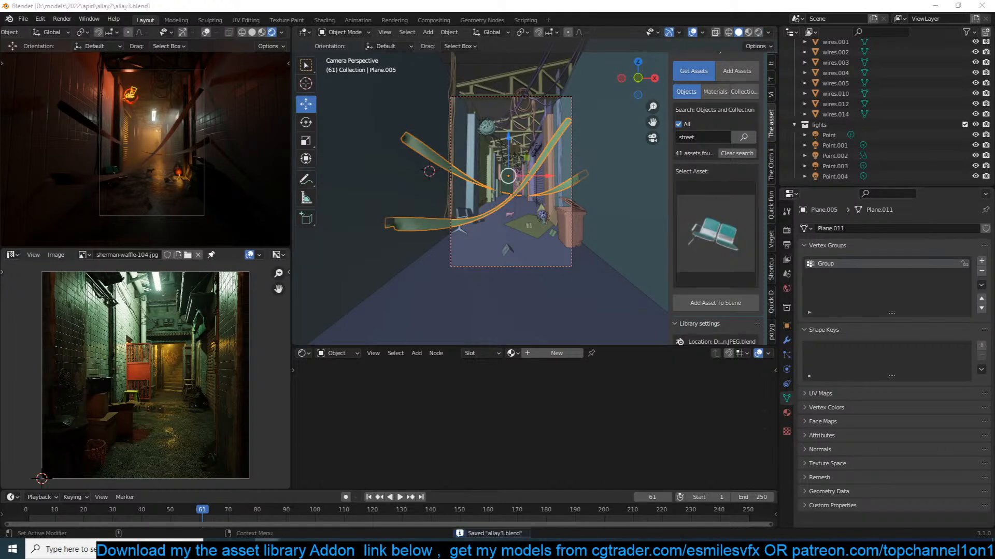
text(police no)
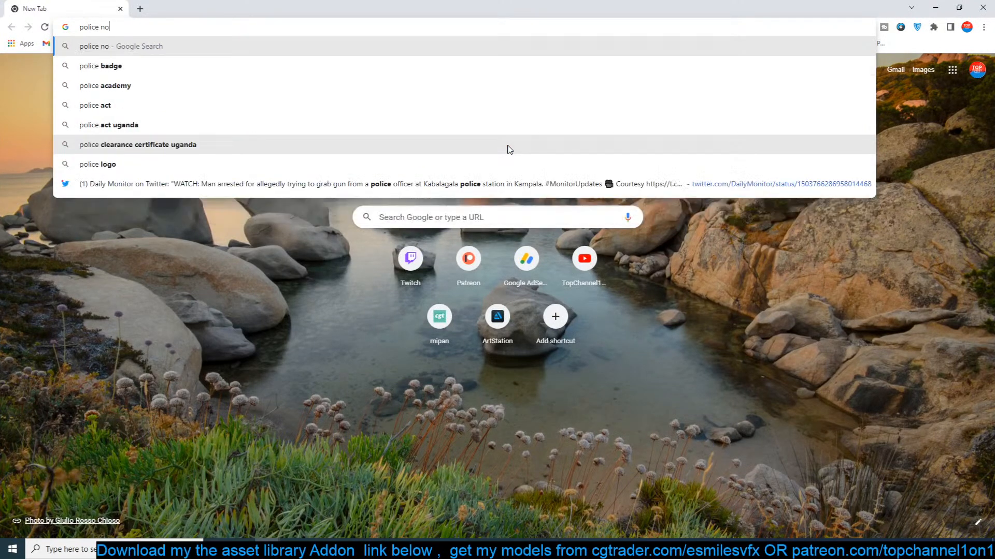
text( crossing)
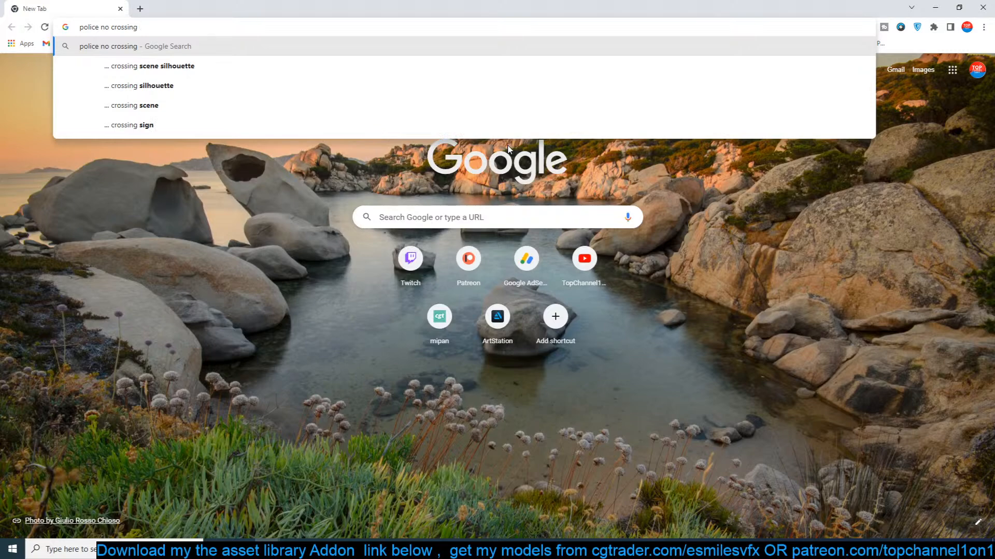
key(Return)
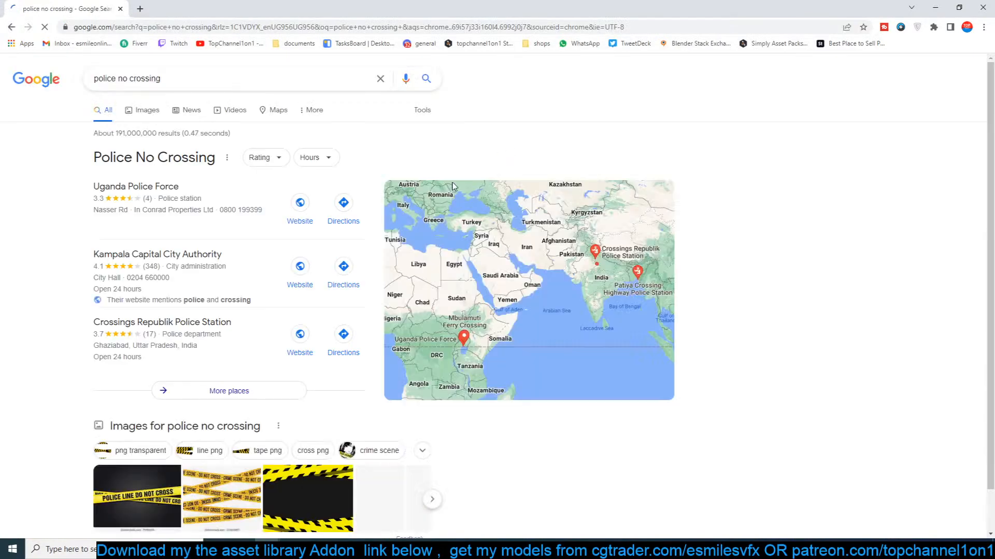
click(147, 110)
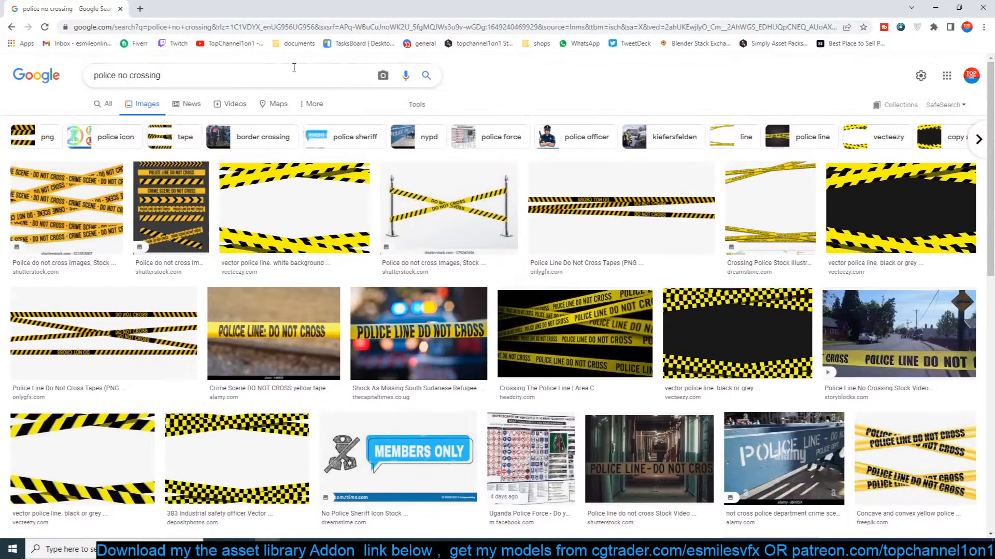
Refine the image search to "police no crossing texture" and browse the results for a straight tape texture.
click(292, 69)
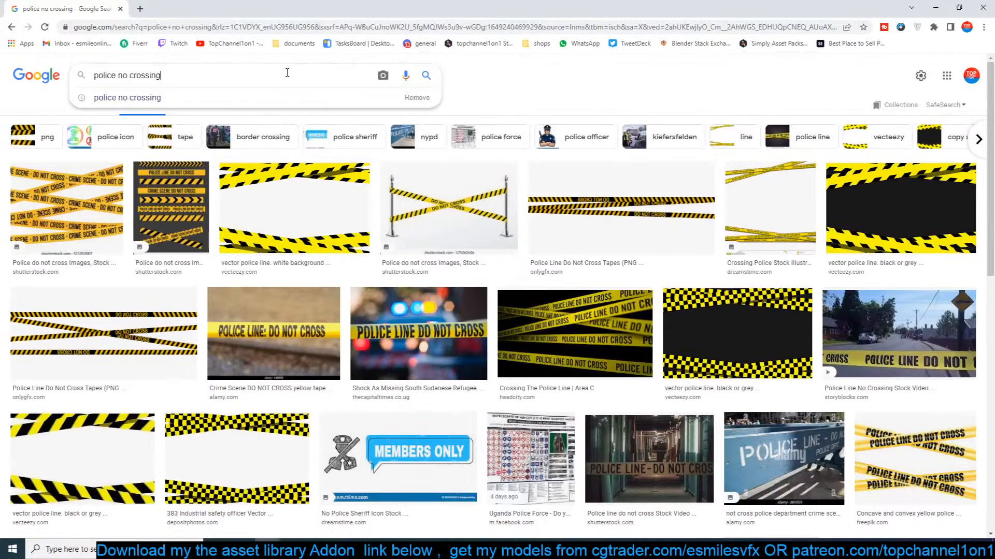
text(texture)
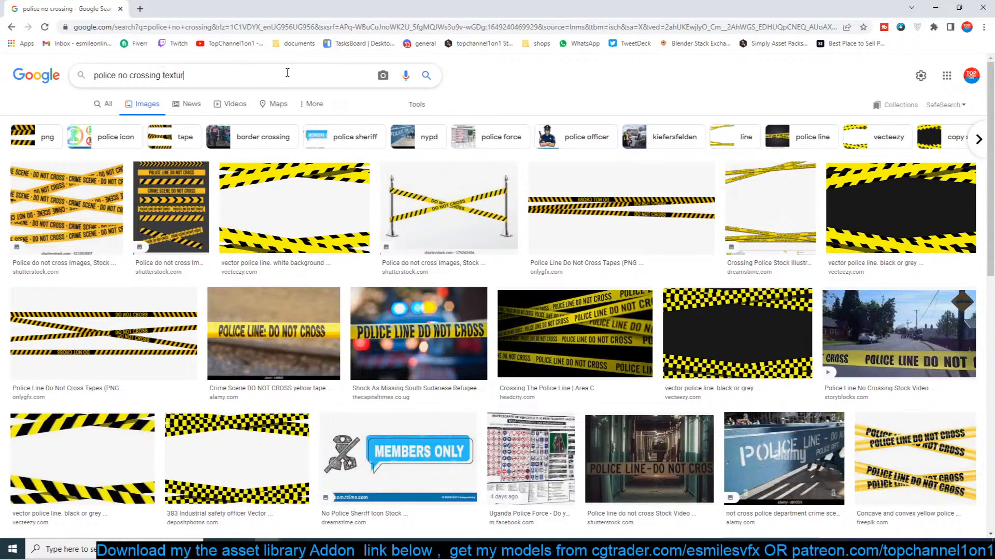
key(Return)
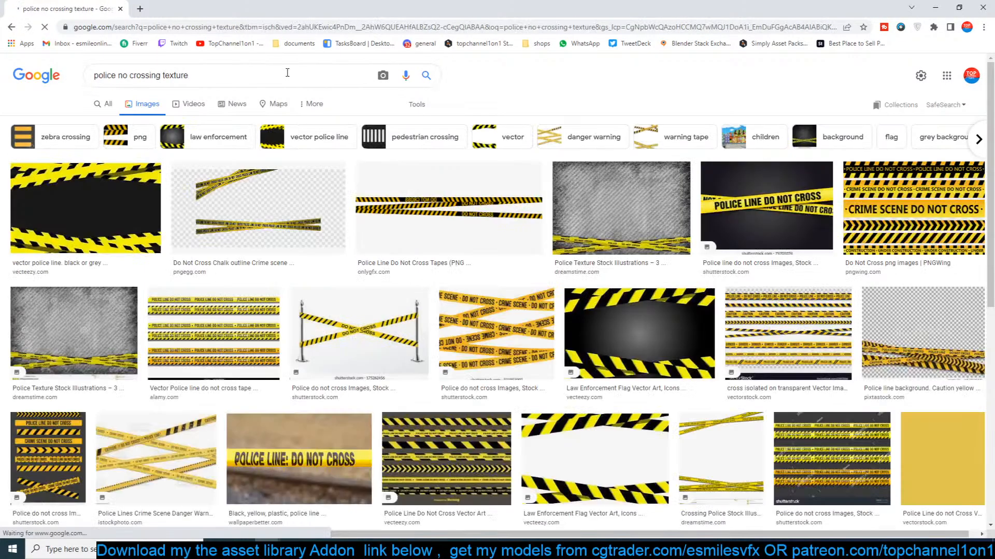
scroll(258, 186, down, 2)
scroll(258, 187, down, 1)
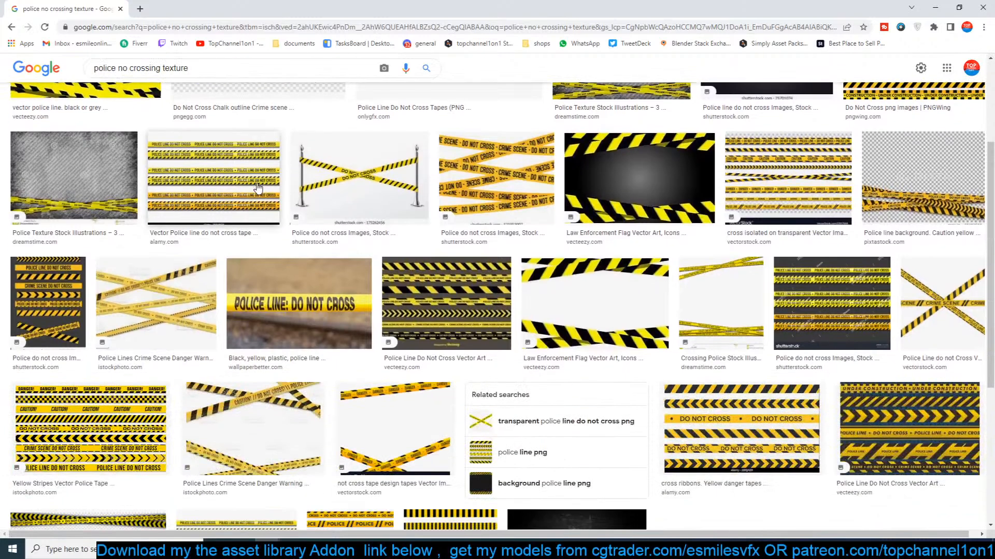
scroll(258, 188, down, 2)
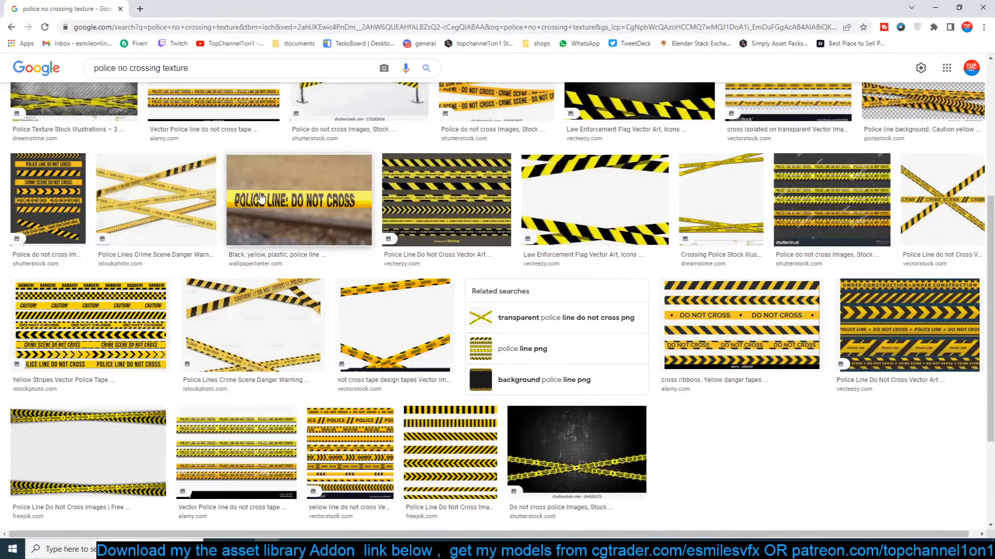
scroll(260, 197, down, 3)
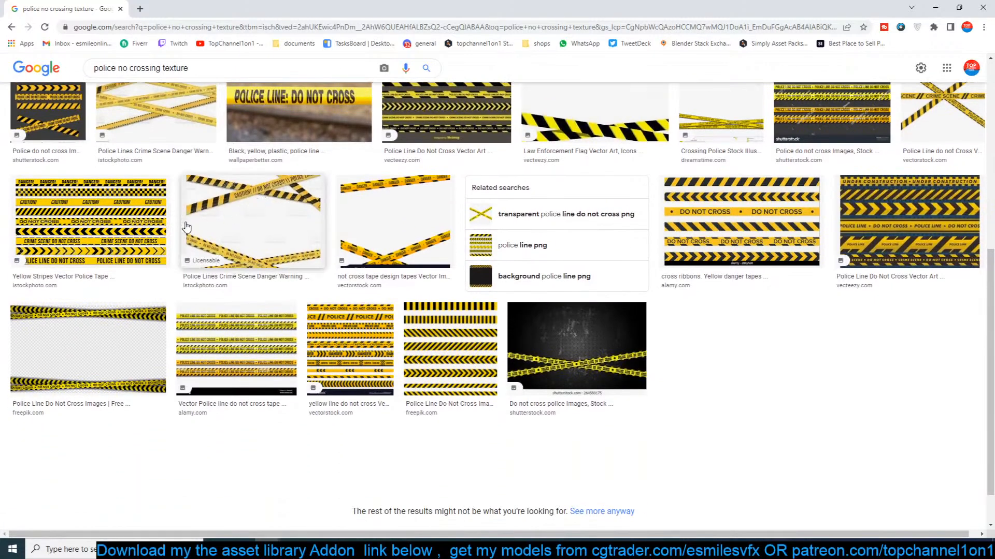
scroll(792, 187, up, 2)
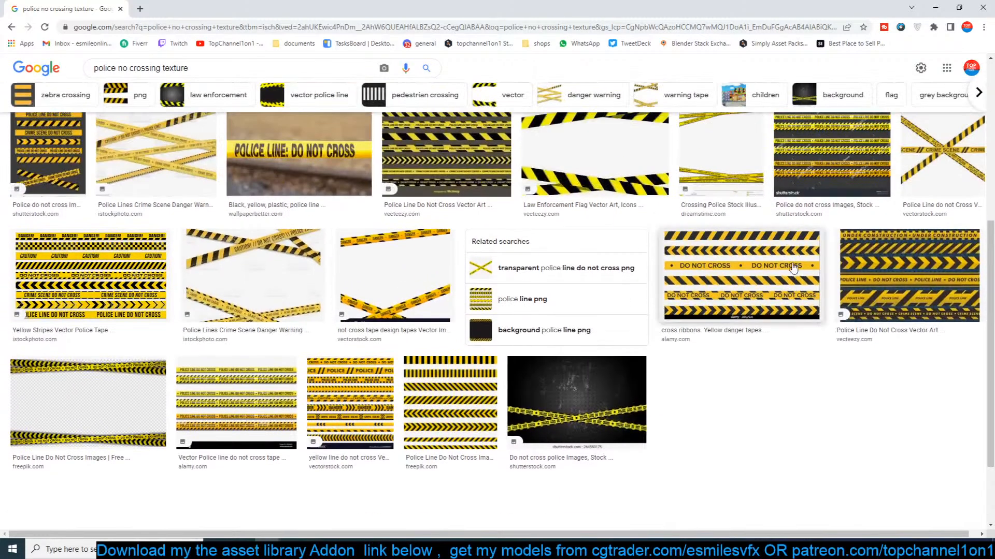
Open the Alamy yellow and black "DO NOT CROSS" ribbons image in the results and save it to disk.
click(795, 282)
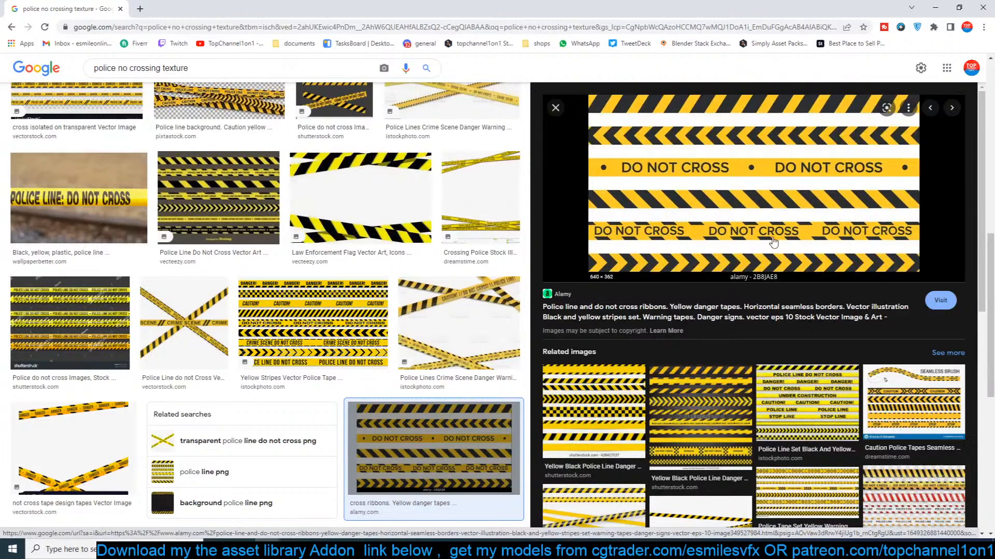
right_click(754, 196)
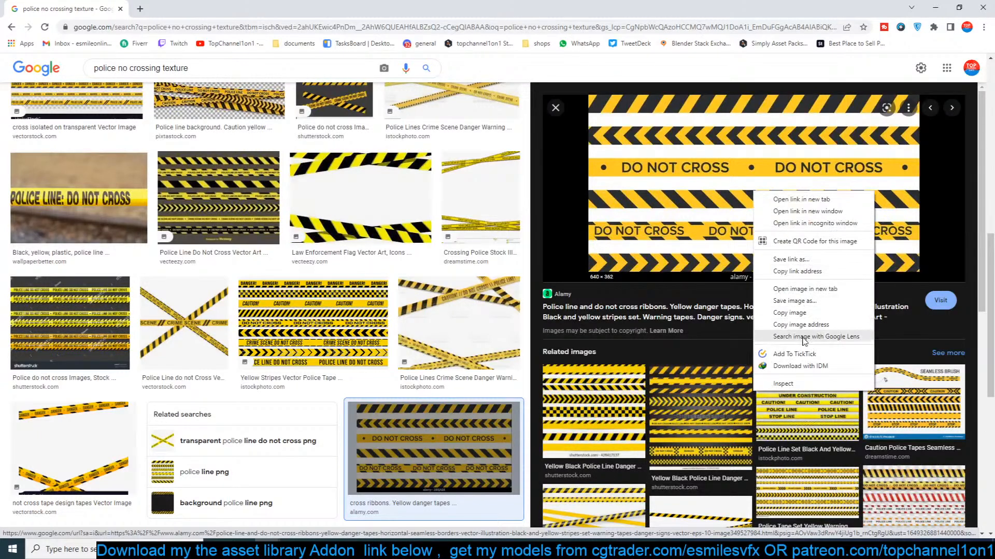
click(795, 301)
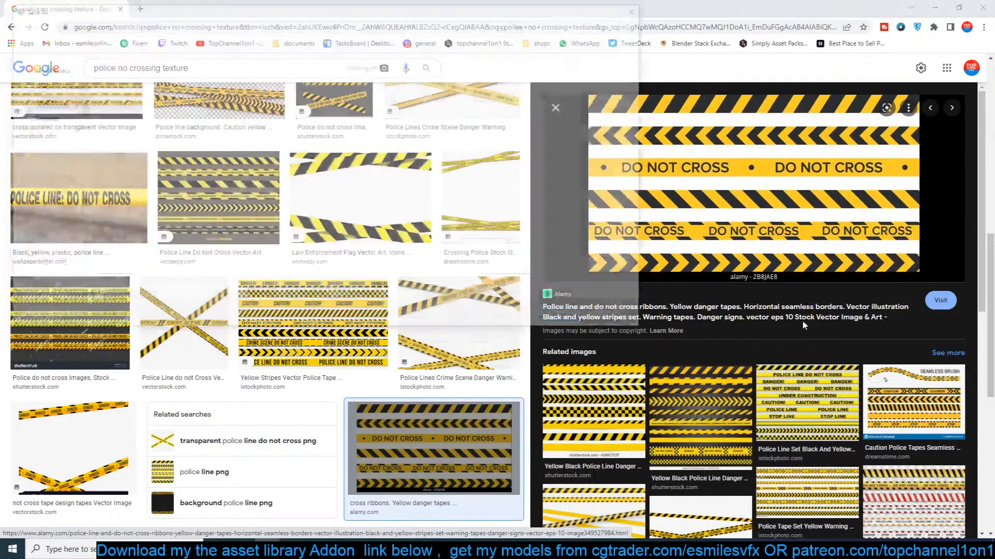
click(560, 319)
Return to Blender and create a new material on the selected police tape.
drag(611, 8, 994, 111)
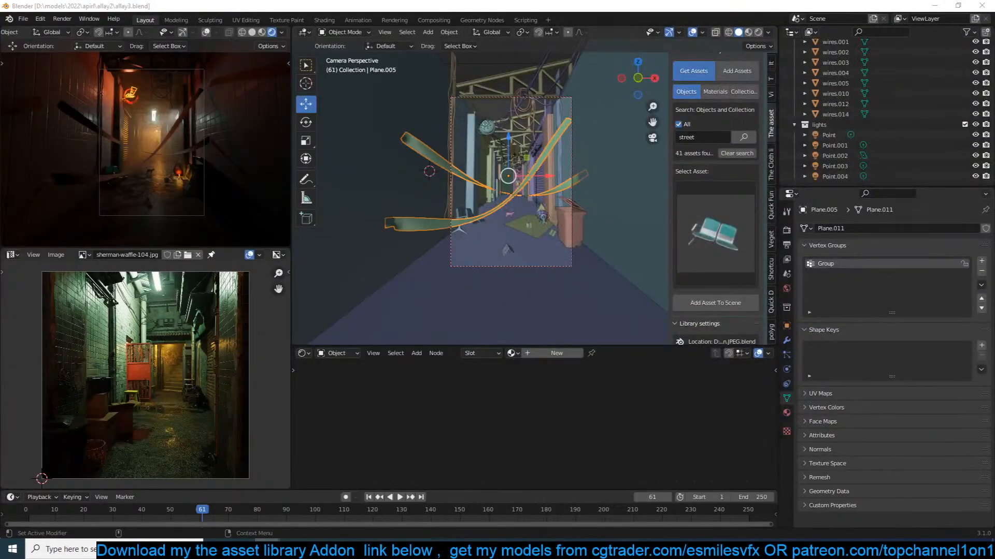
click(564, 354)
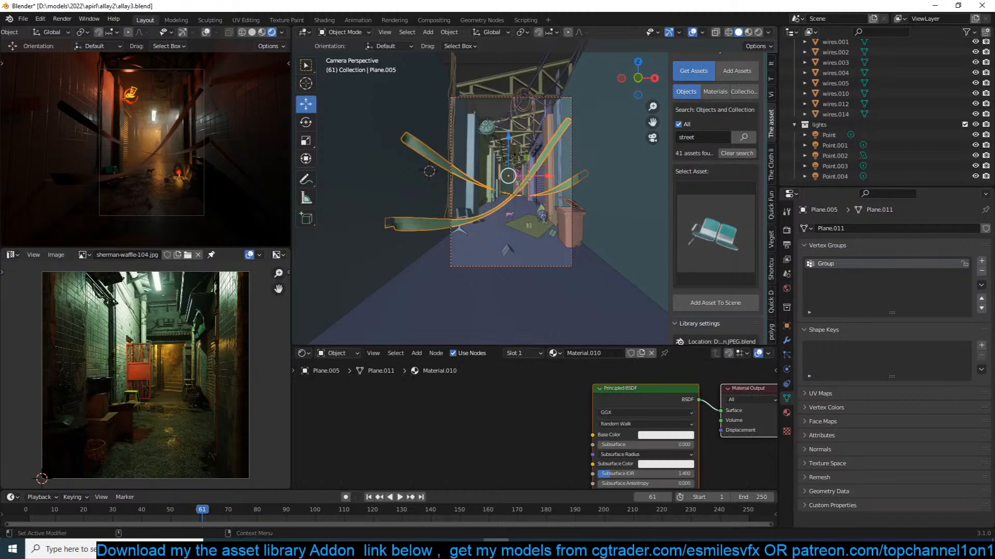
Add the downloaded 2b8jae8.jpg as an image texture node in the tape's material and preview it on the tape.
drag(994, 430, 346, 413)
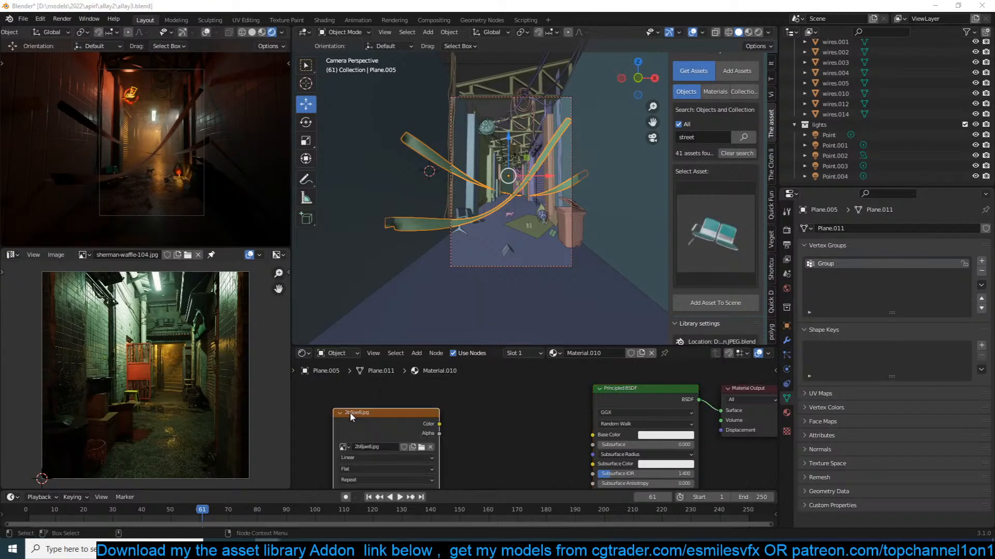
click(373, 419)
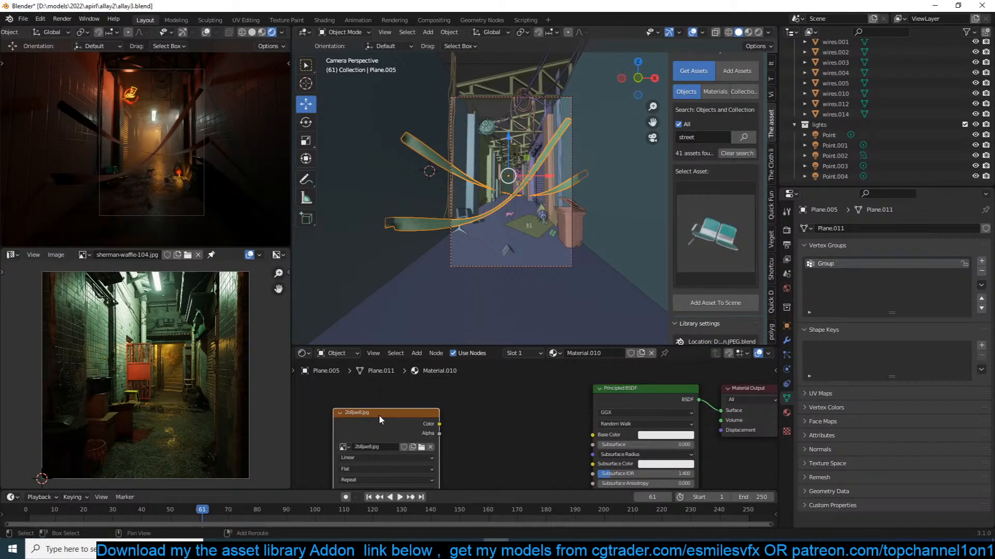
ctrl+shift+click(383, 414)
Enter mesh editing on the tape and show the 2b8jae8.jpg image behind its UVs.
key(Tab)
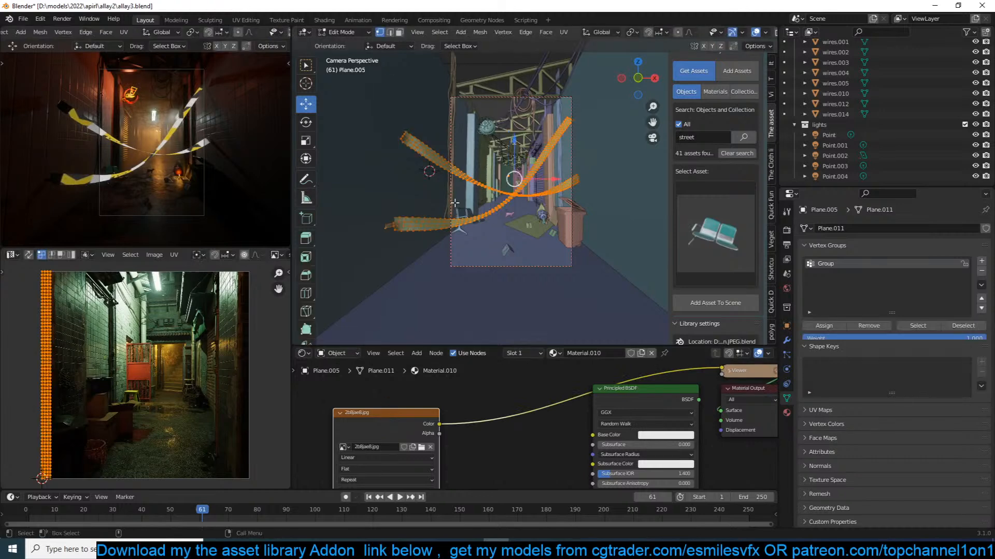
scroll(178, 254, down, 5)
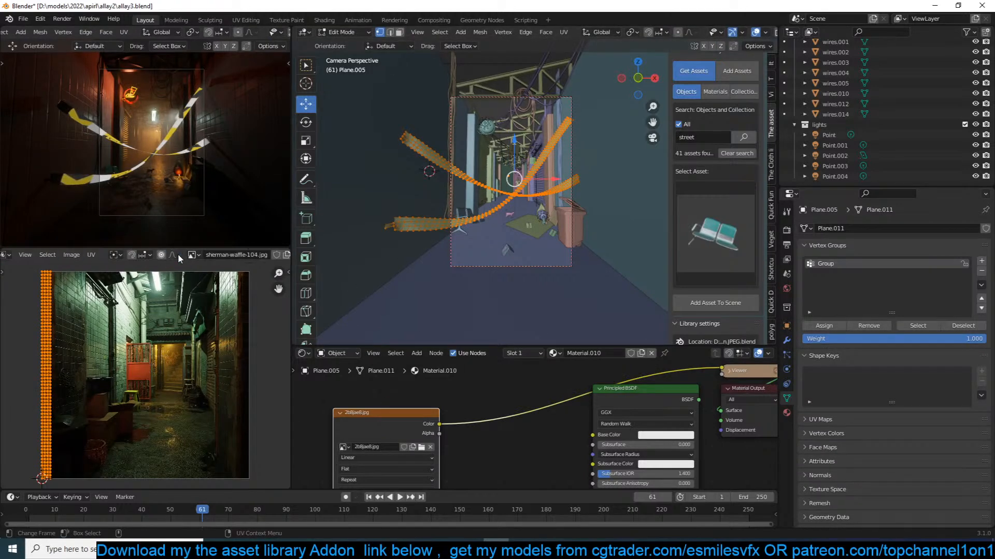
click(110, 254)
scroll(155, 290, down, 10)
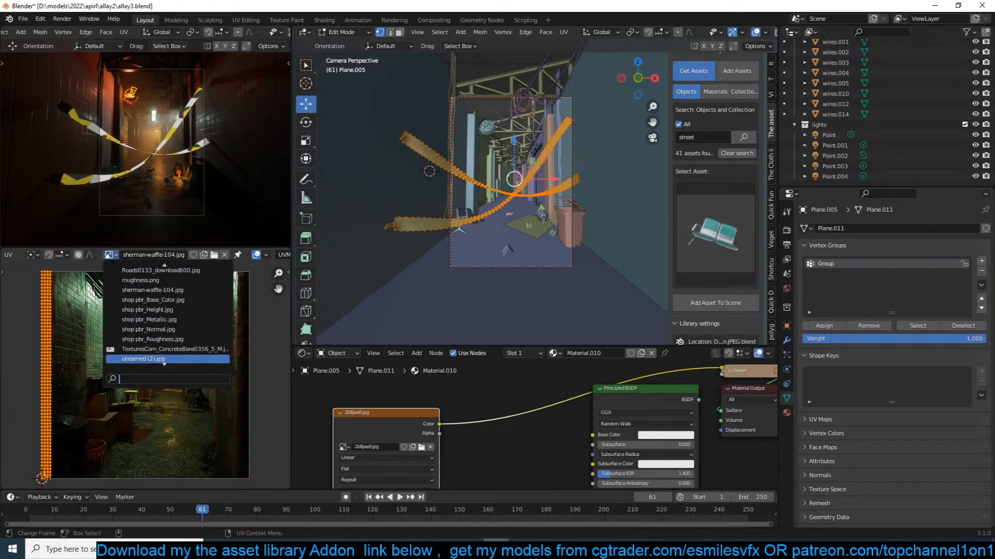
scroll(165, 315, down, 5)
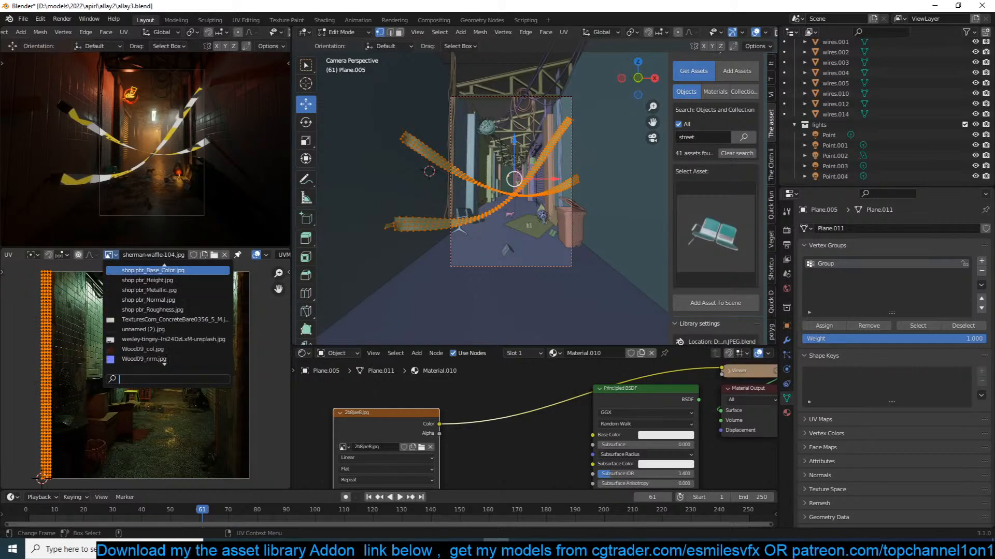
text(2)
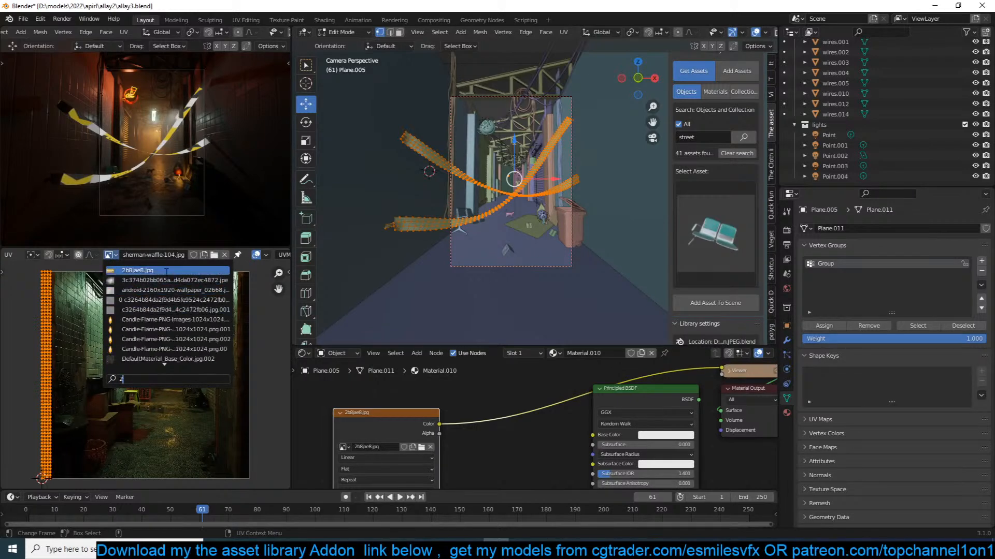
click(139, 270)
Rotate the tape's UVs by 90 degrees, then place and enlarge them over the image's lower DO NOT CROSS band.
text(r)
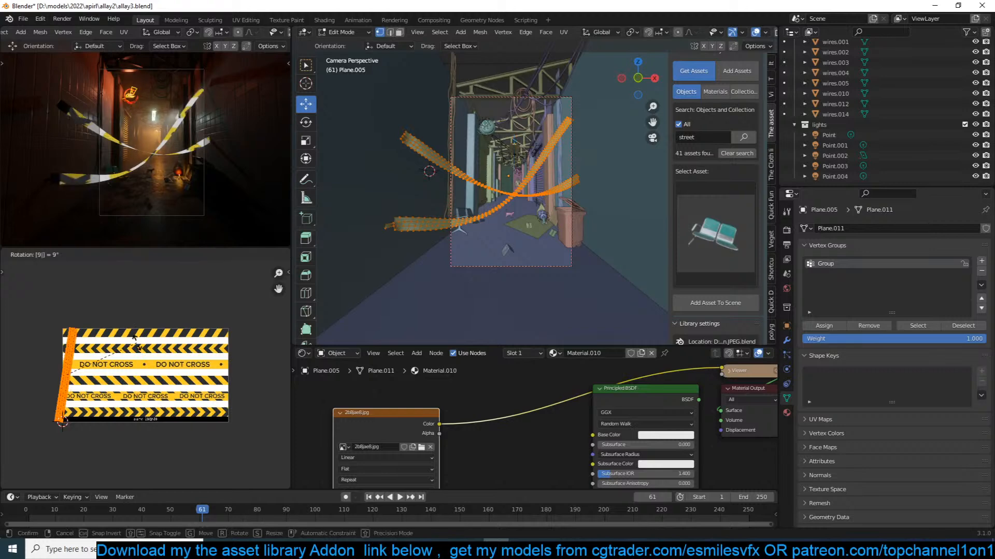
text(90)
key(Return)
key(g)
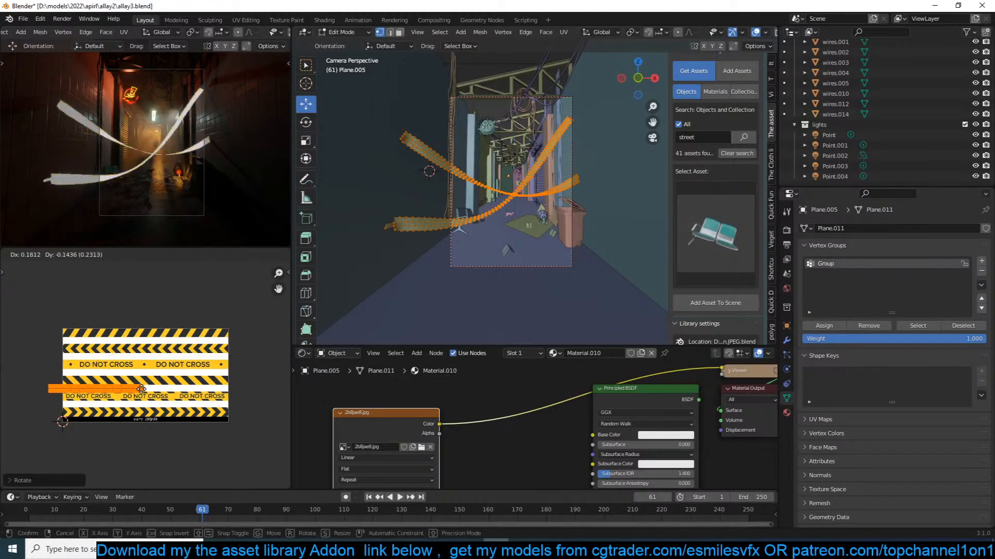
click(173, 394)
key(s)
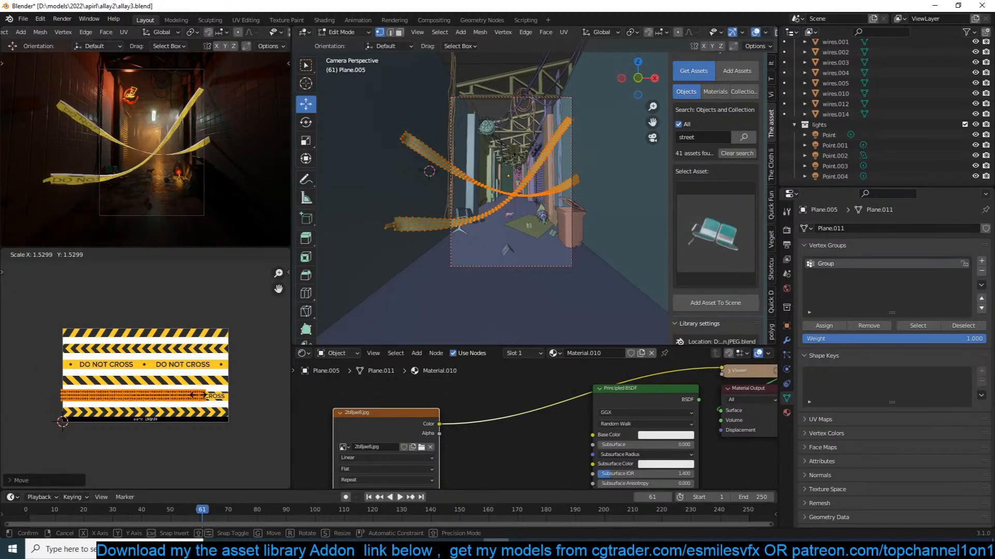
click(193, 402)
Fine-tune the UVs' scale and position so they fit within the height of the lower DO NOT CROSS band.
scroll(193, 402, up, 5)
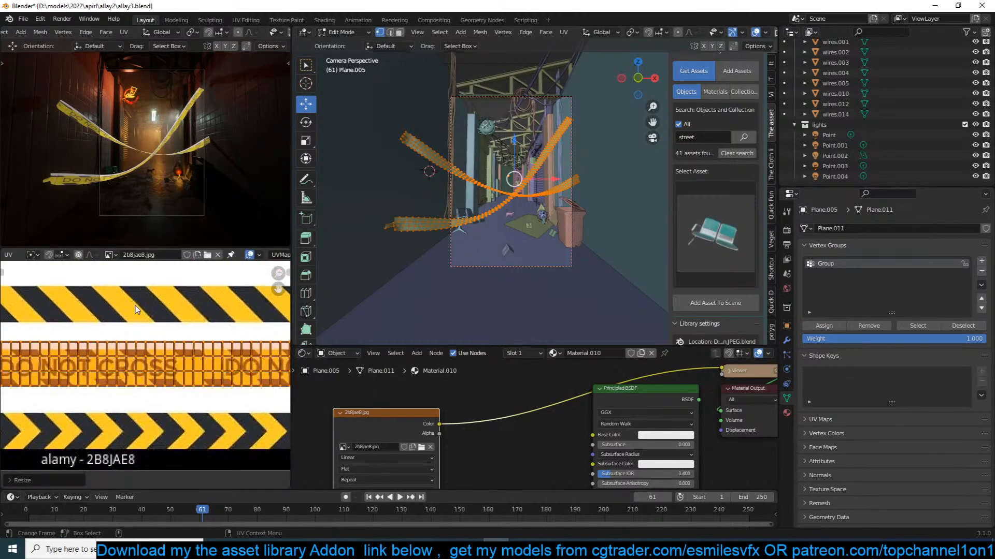
key(s)
click(132, 340)
key(g)
click(141, 348)
Shift the UVs to the start of the band, stretch them about 1.5 times along X, and leave mesh editing.
scroll(139, 346, down, 3)
scroll(138, 346, down, 3)
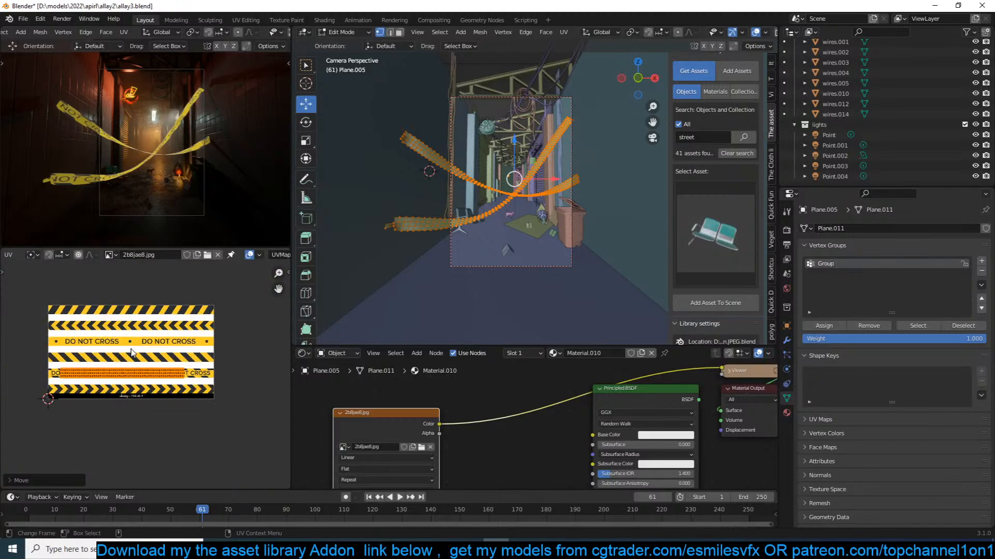
key(g)
click(125, 354)
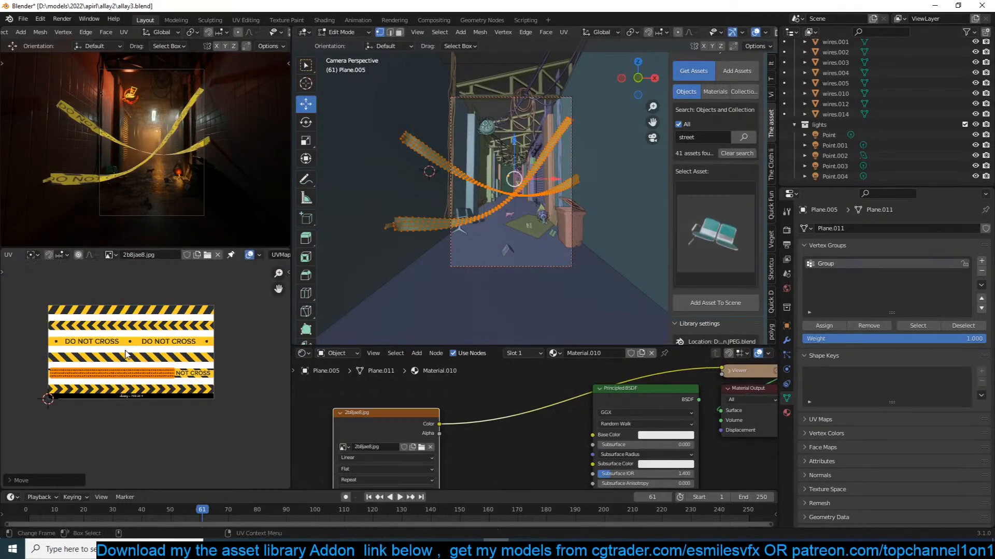
key(s)
key(x)
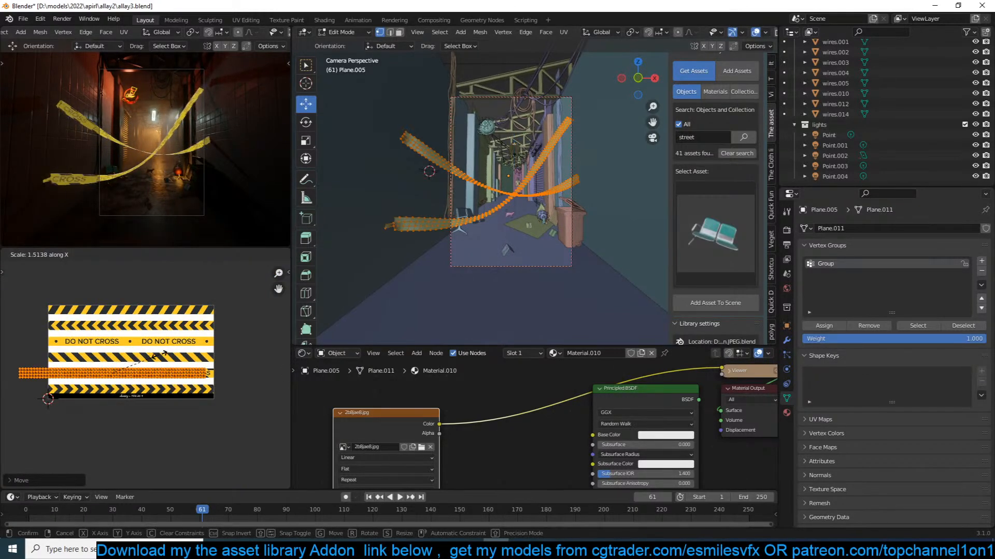
click(164, 355)
key(Tab)
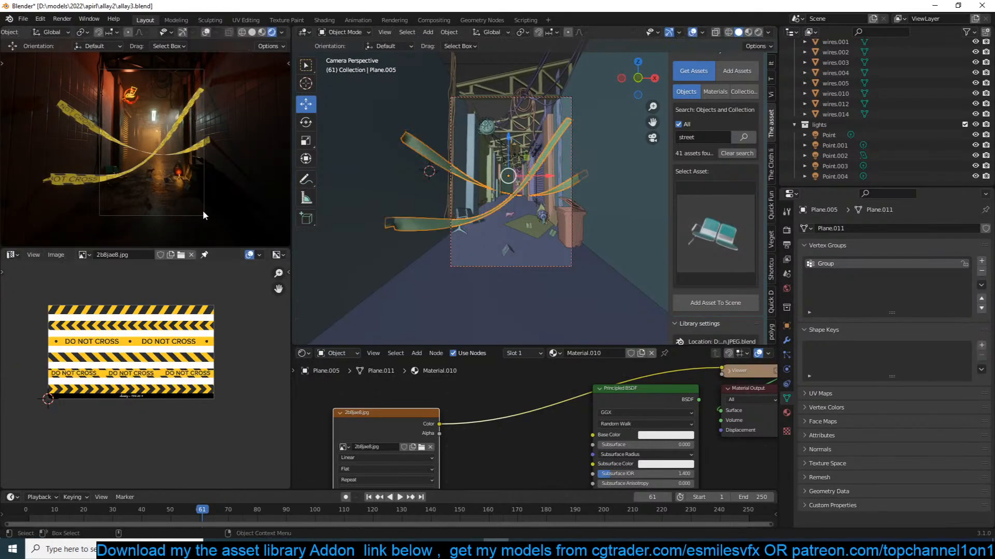
Connect the image texture's color to the Principled BSDF base color and route the shader back to the material output.
drag(438, 424, 592, 435)
ctrl+shift+click(610, 400)
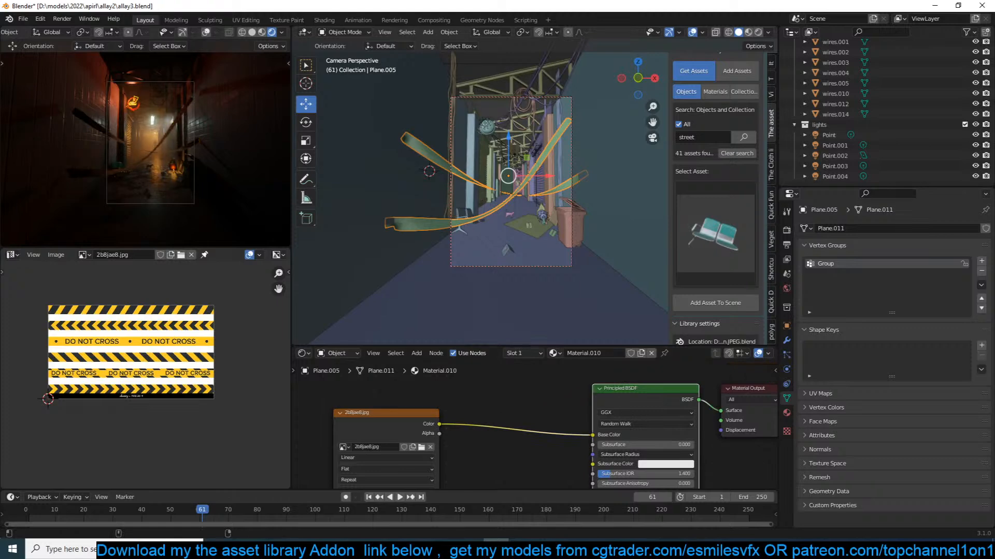
click(267, 550)
scroll(450, 427, up, 3)
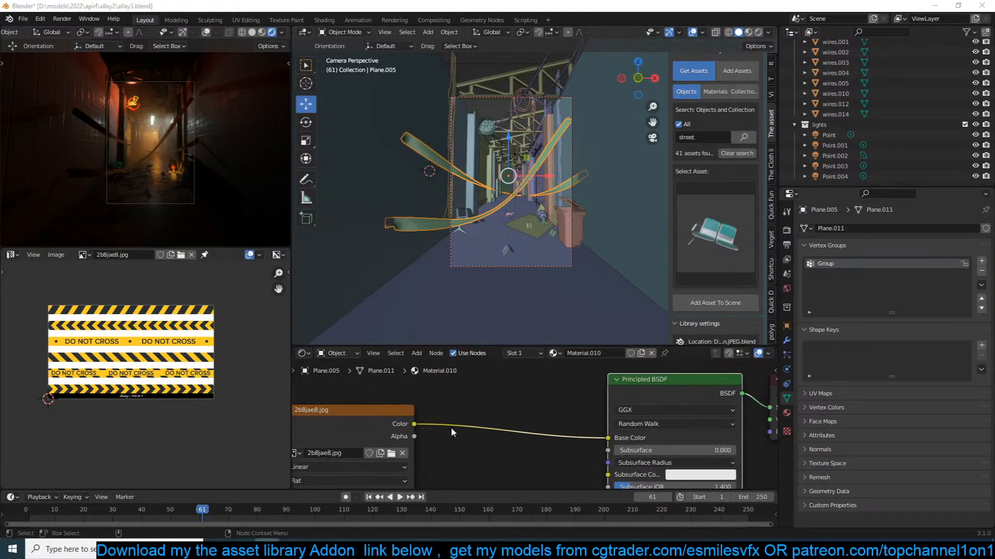
Set the tape material's roughness to 0.109 and save the scene file.
middle_drag(450, 428, 460, 397)
scroll(462, 399, down, 2)
middle_drag(663, 462, 635, 431)
drag(629, 471, 583, 472)
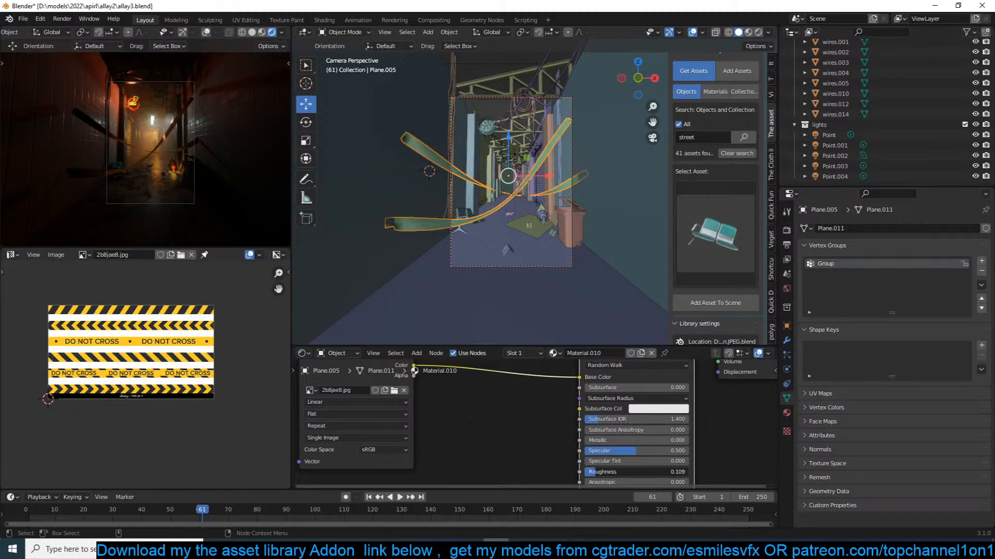
click(507, 226)
scroll(507, 225, up, 1)
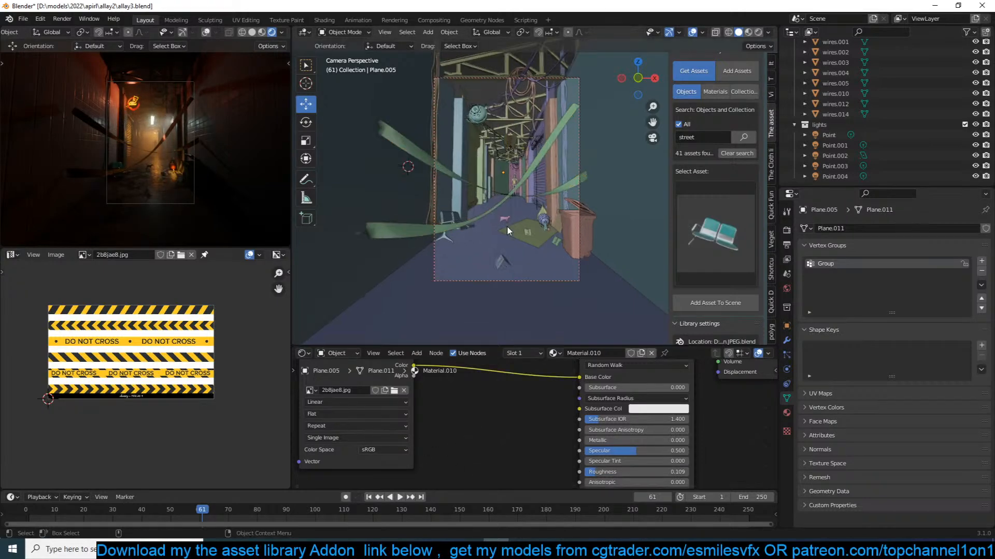
key(ctrl+s)
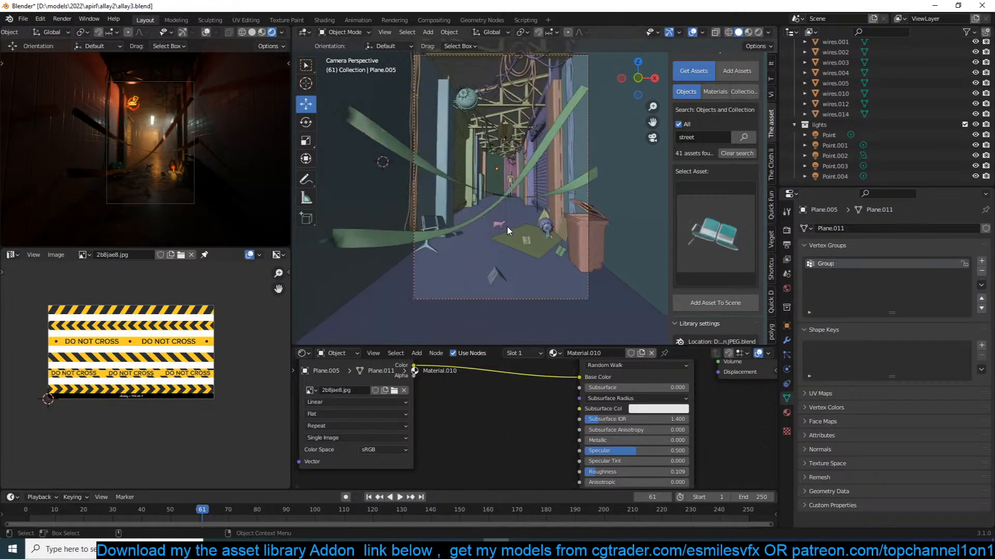
Add a point light, raise it above the floor and center it between the alley walls near the tape.
middle_drag(510, 192, 418, 272)
key(shift+a)
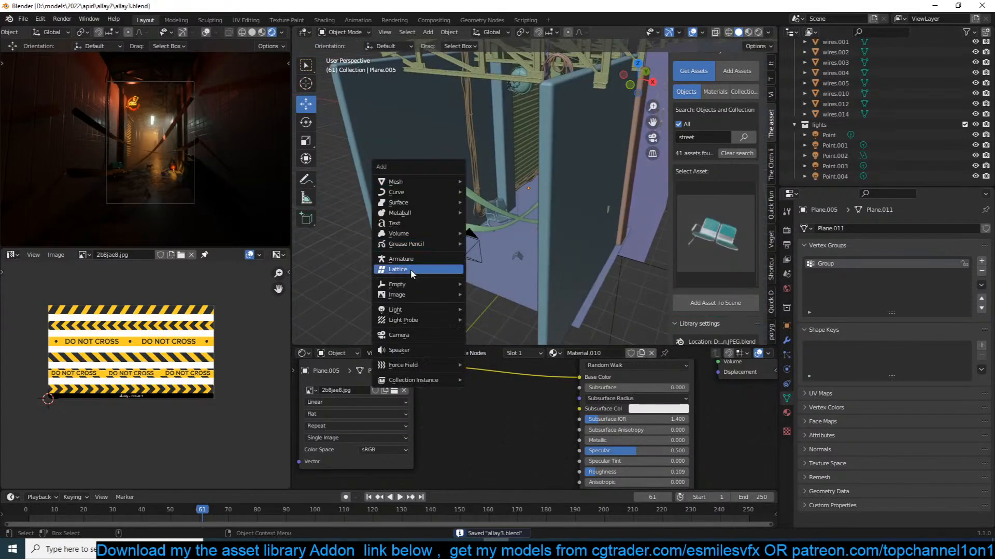
mouse_move(423, 309)
click(485, 312)
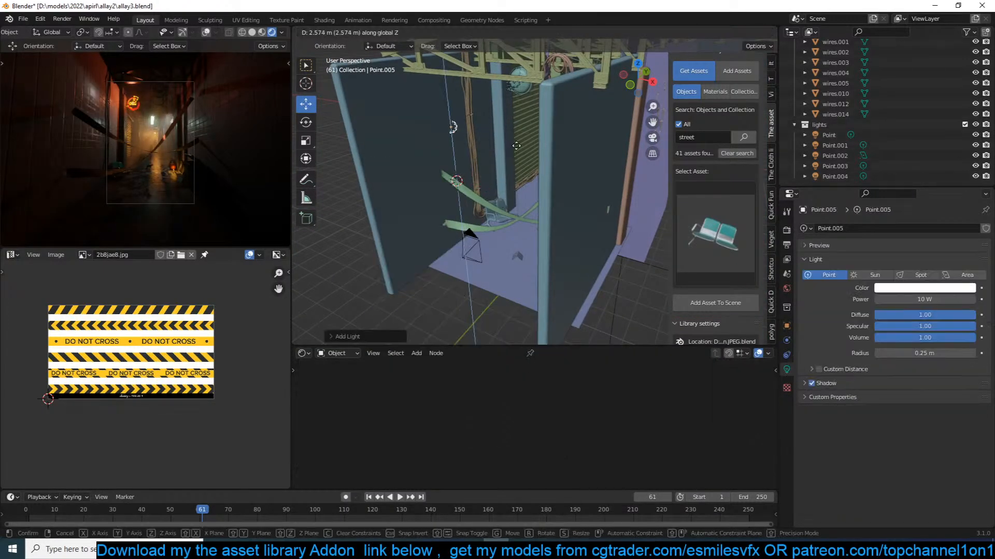
key(KP_7)
key(g)
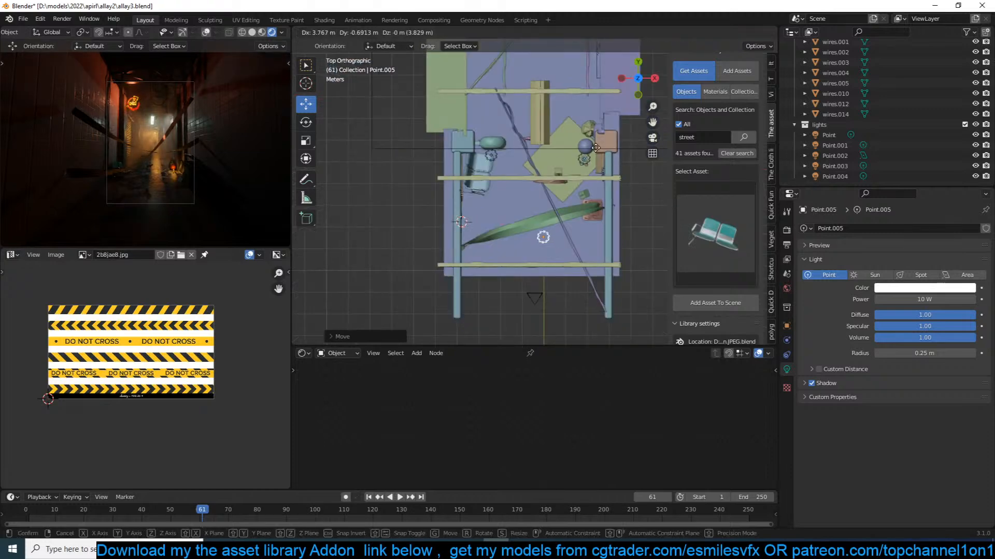
click(532, 190)
middle_drag(532, 187, 540, 89)
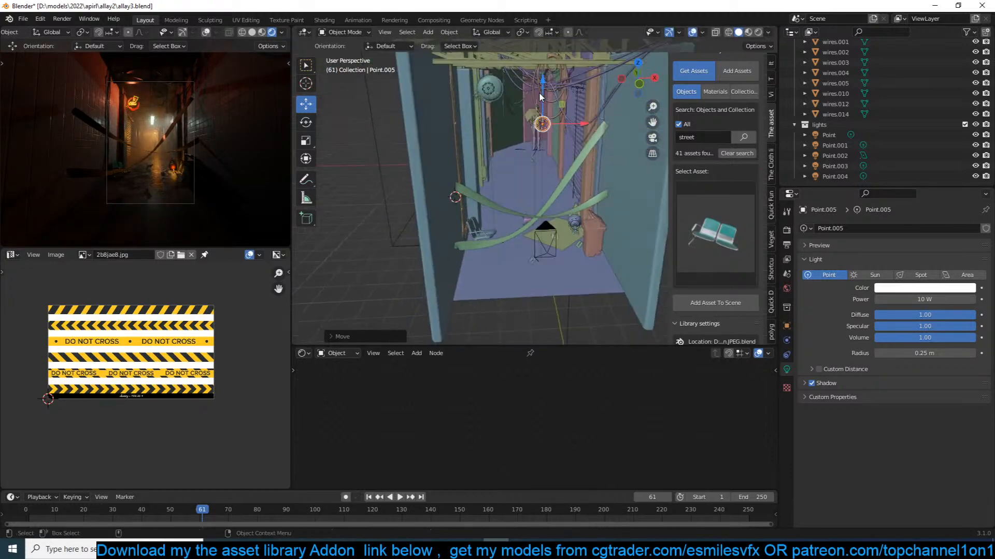
Set the new point light's radius to 0.89 m and its power to 10 W.
click(892, 299)
key(Return)
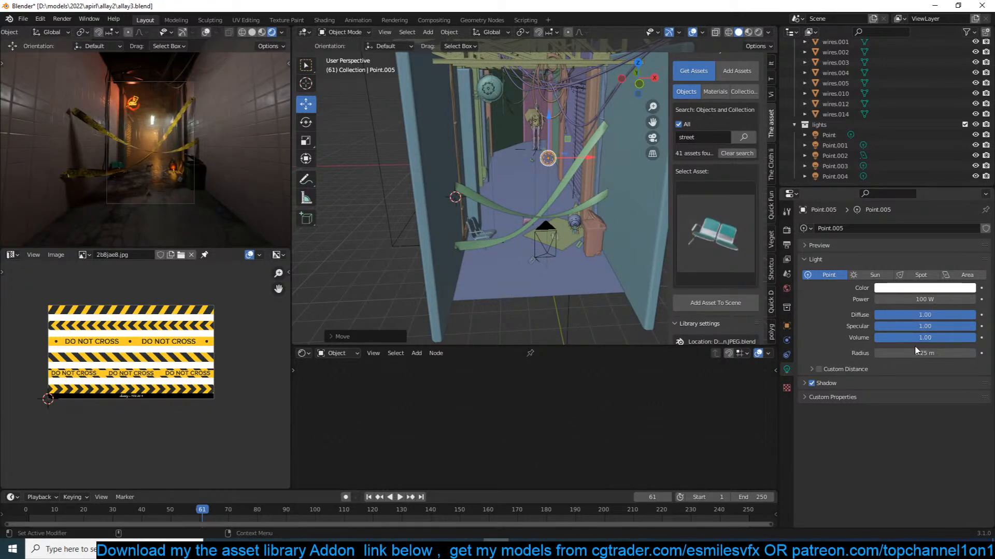
drag(920, 353, 937, 353)
click(891, 300)
text(10)
key(Return)
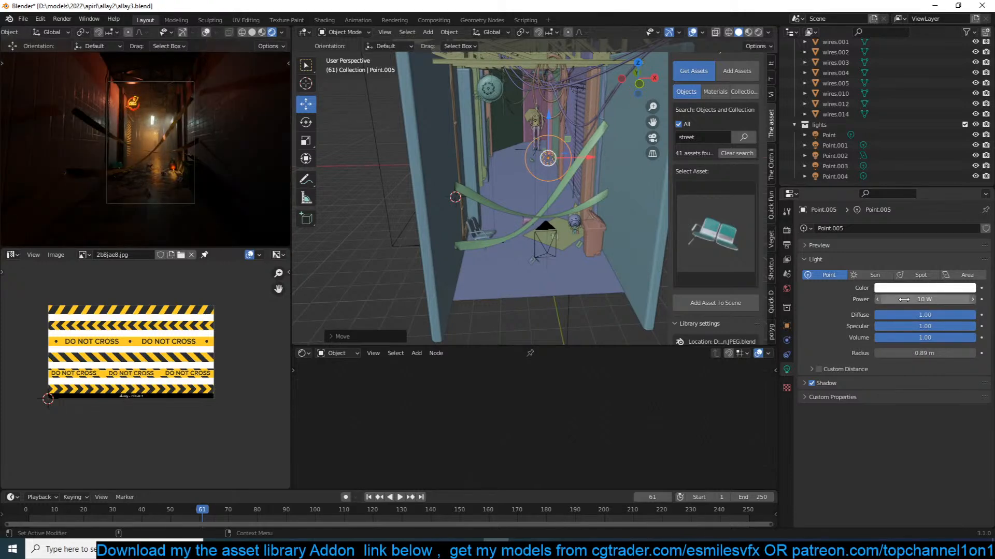
Tint the new point light a light purple.
click(916, 289)
click(929, 177)
click(915, 205)
click(929, 163)
click(938, 175)
click(943, 186)
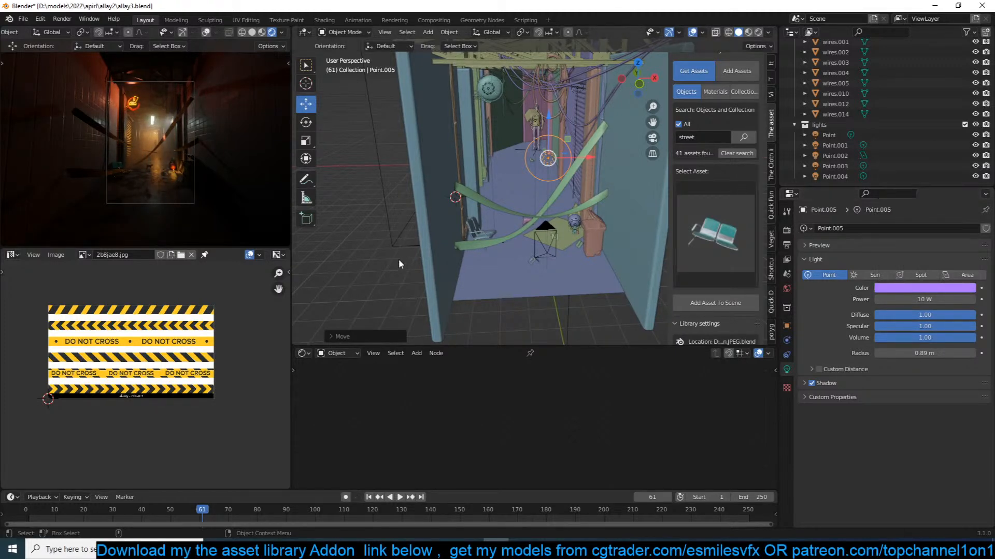
Restore the light's selection and save the scene file.
click(499, 201)
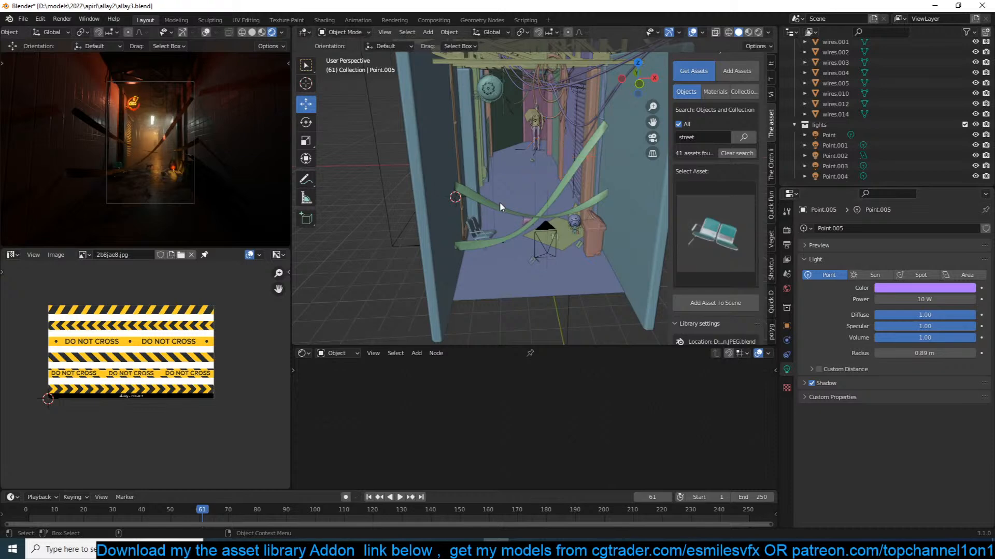
key(ctrl+z)
scroll(551, 243, up, 3)
key(ctrl+s)
scroll(514, 216, up, 2)
key(ctrl+s)
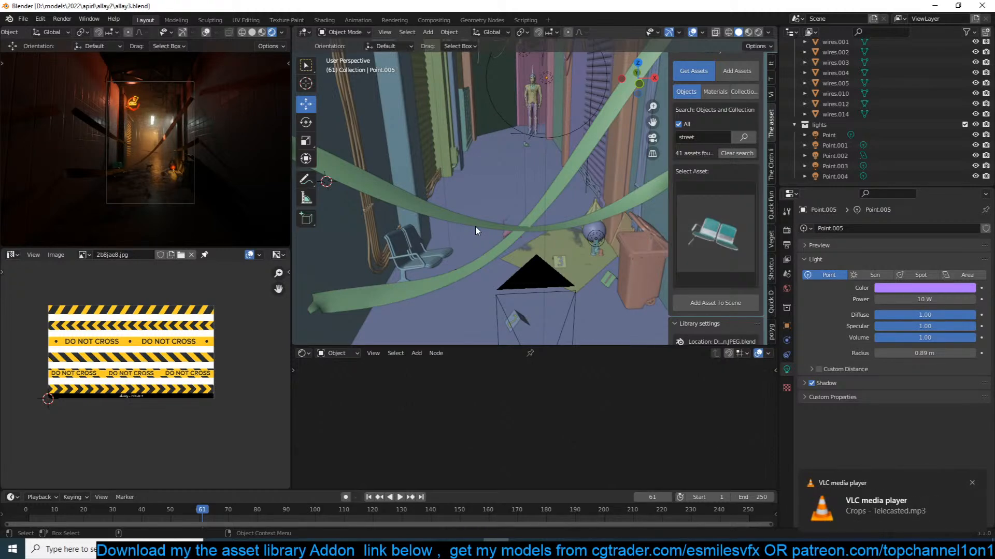
click(85, 255)
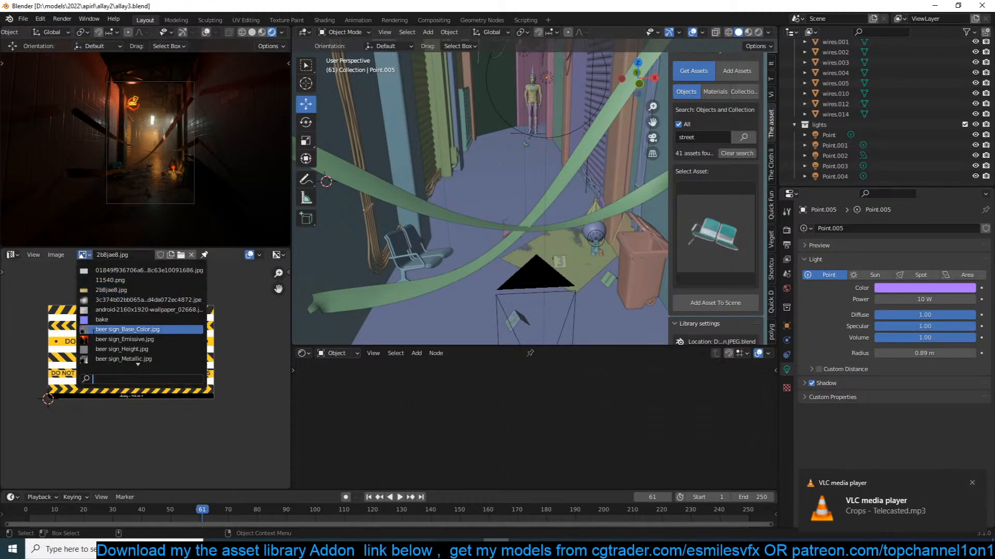
scroll(99, 351, down, 10)
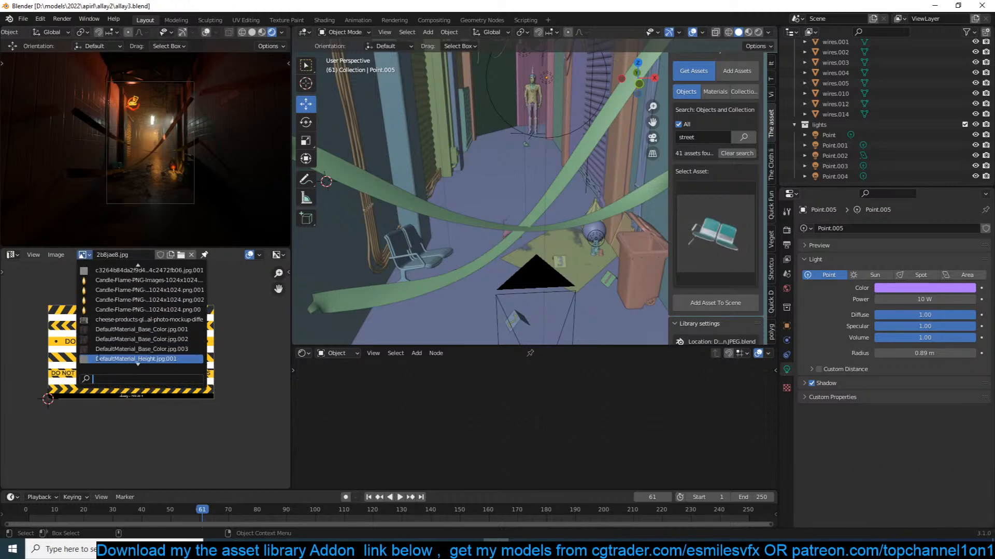
scroll(98, 359, down, 10)
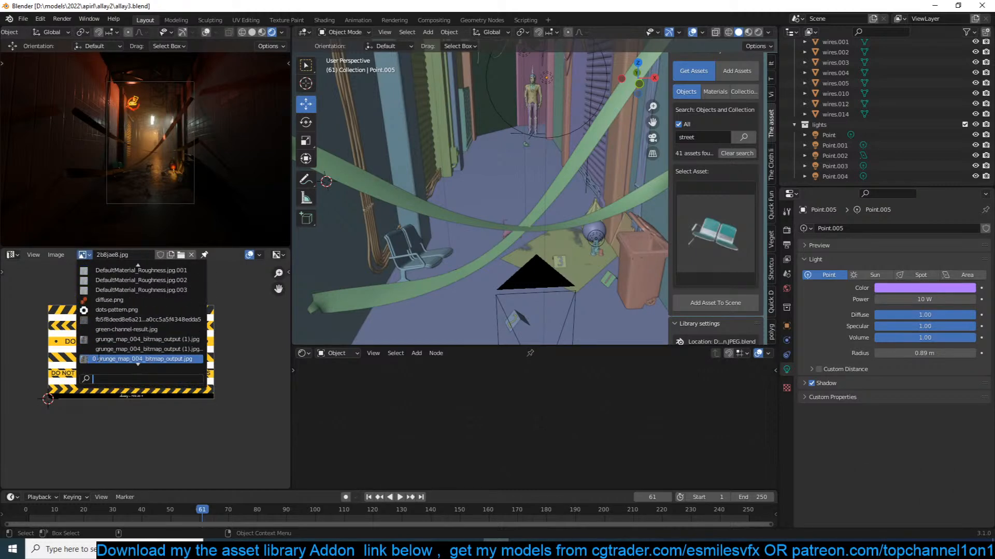
scroll(97, 358, down, 10)
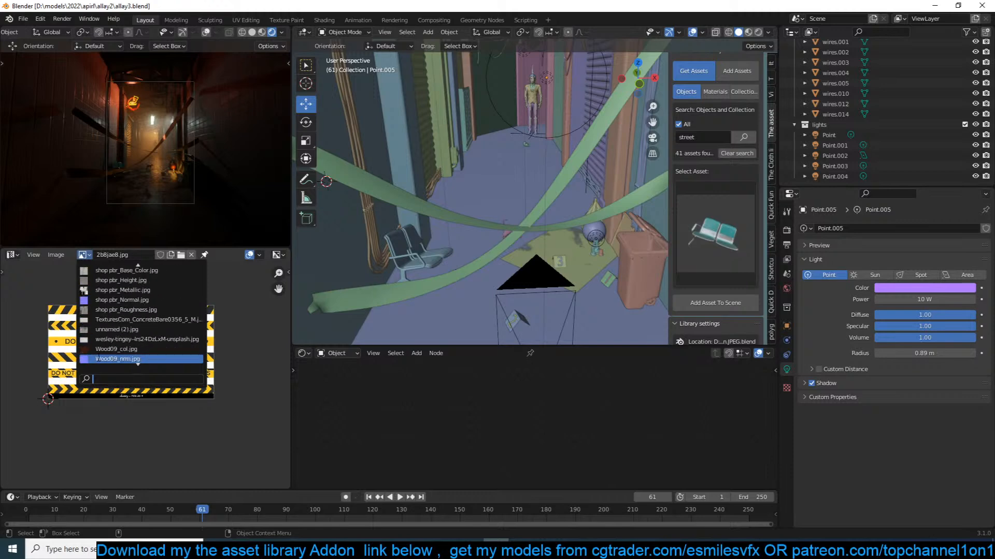
click(121, 329)
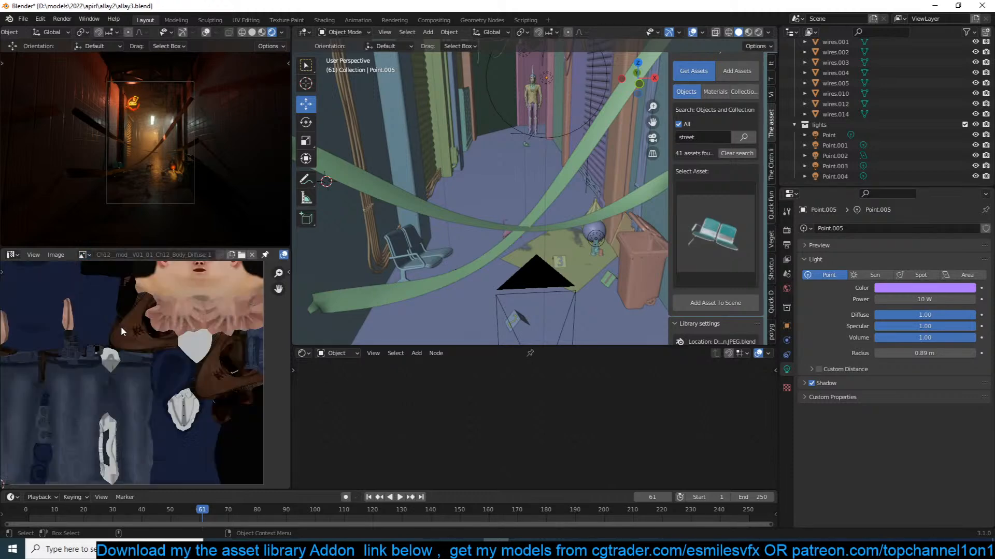
Display the alley reference photo sherman-waffle-104.jpg in the image editor.
click(85, 254)
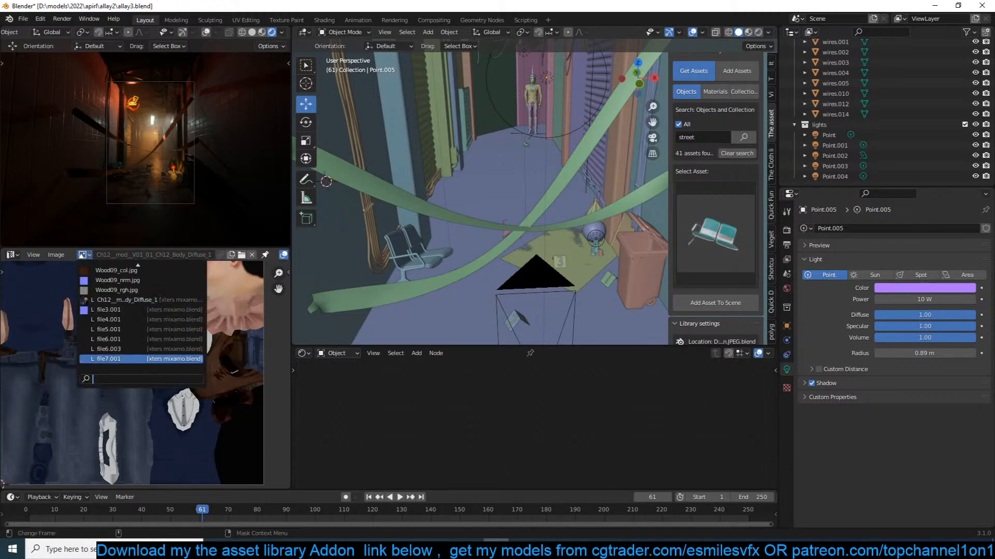
scroll(125, 355, up, 10)
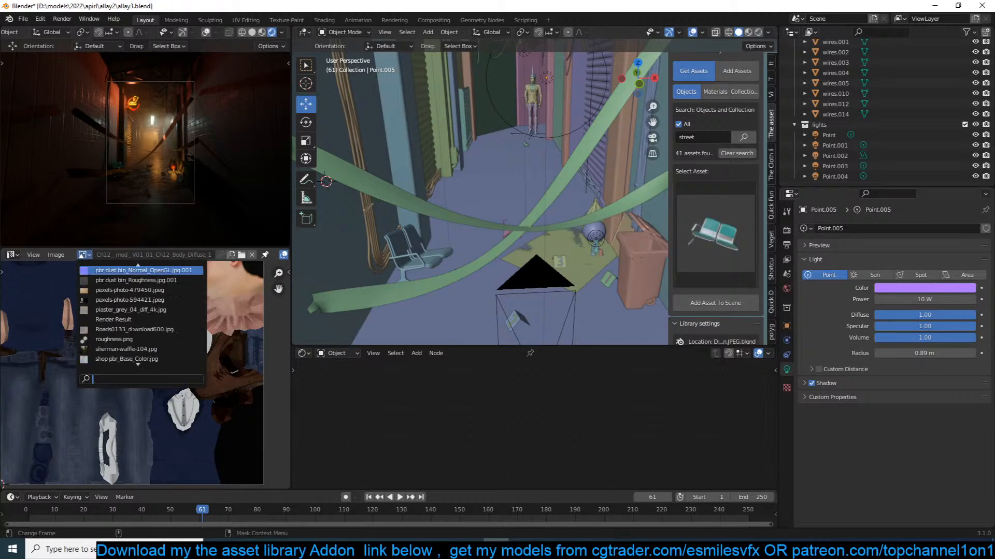
scroll(140, 315, up, 10)
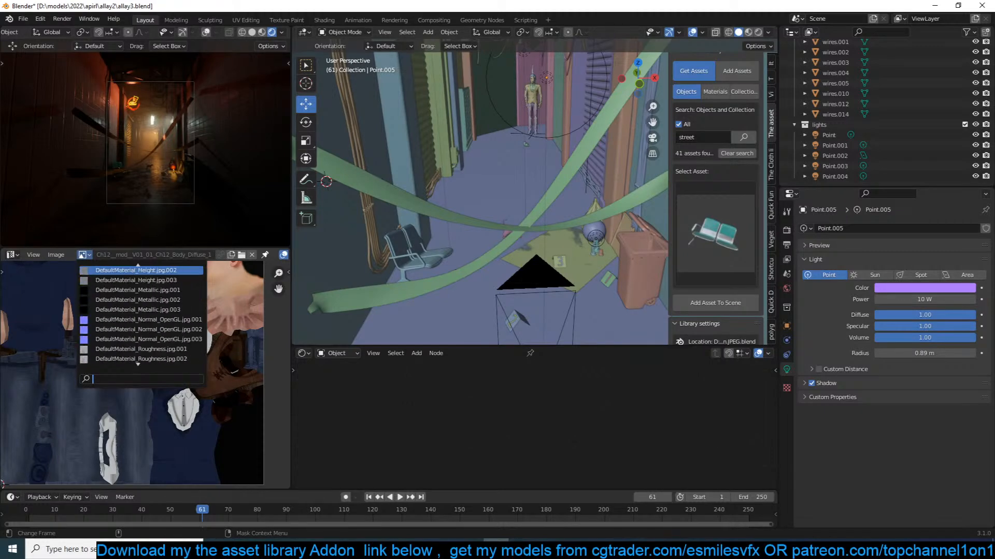
scroll(141, 315, up, 5)
scroll(141, 314, up, 5)
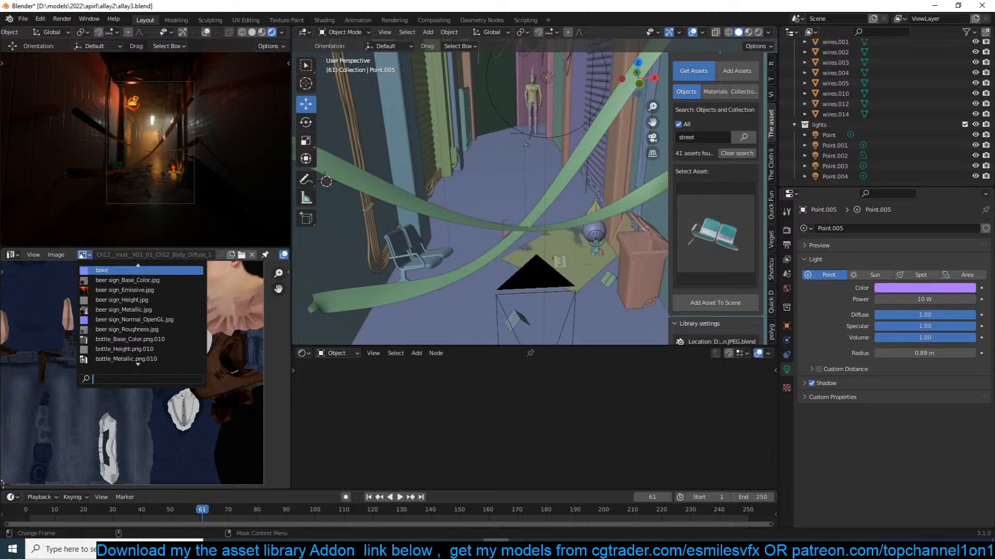
scroll(141, 314, down, 15)
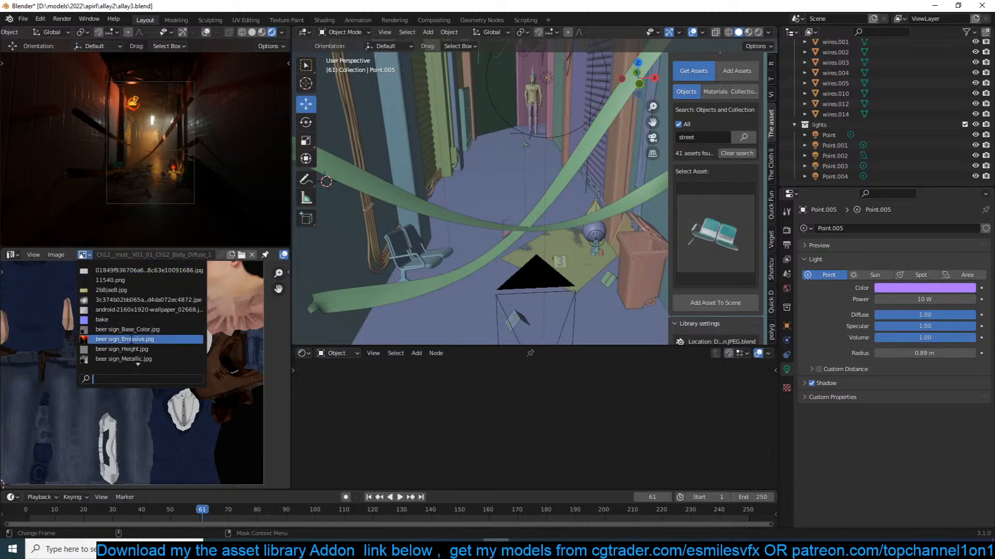
scroll(136, 341, down, 9)
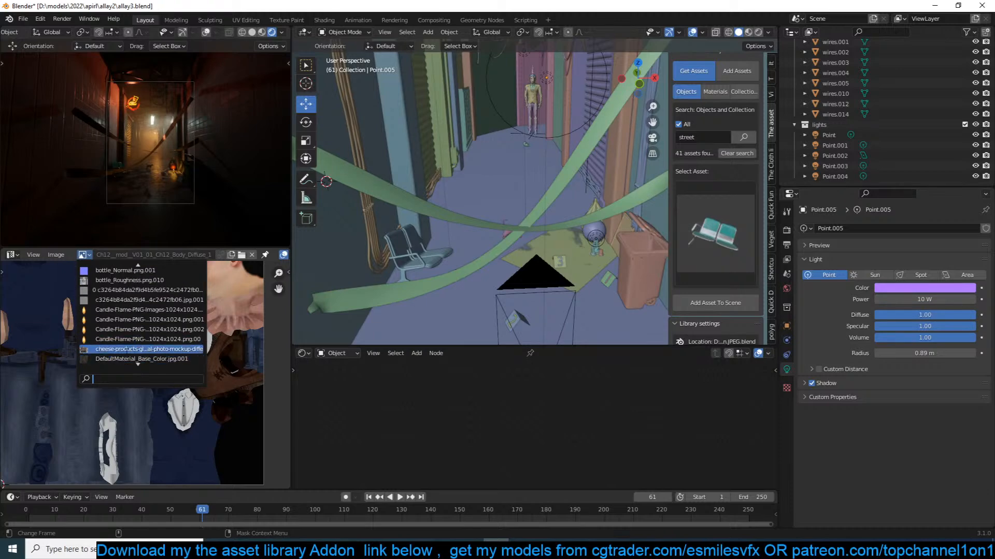
scroll(136, 352, down, 11)
scroll(117, 369, down, 12)
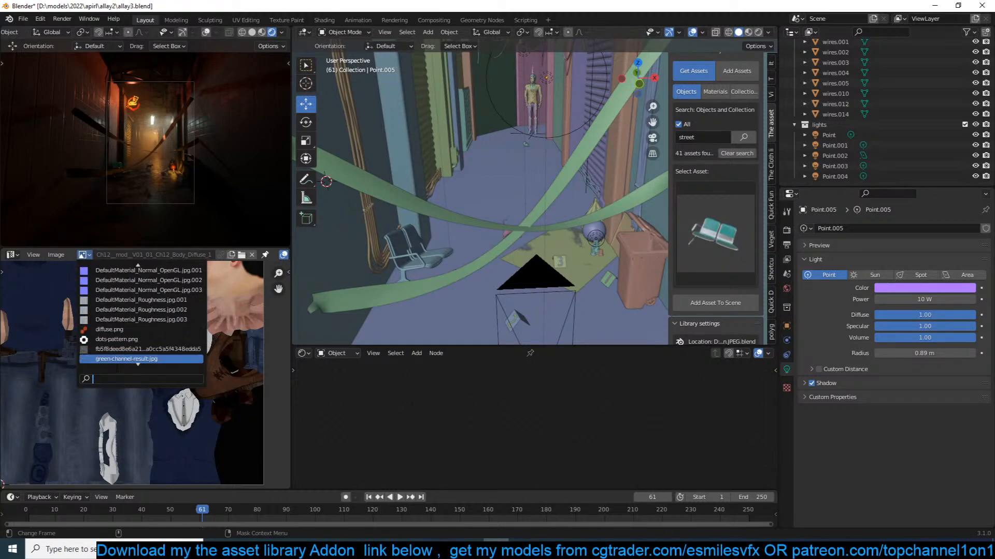
scroll(117, 369, down, 12)
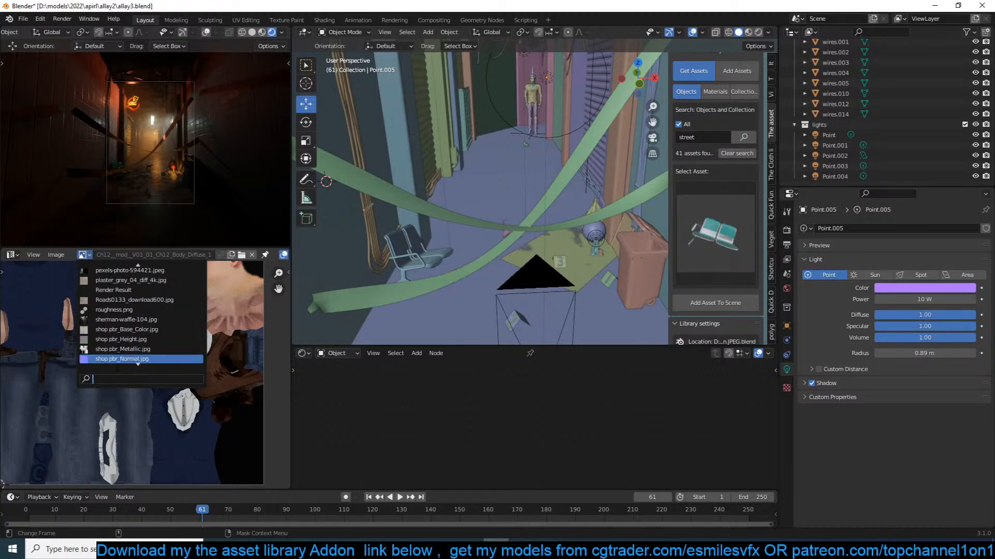
click(131, 320)
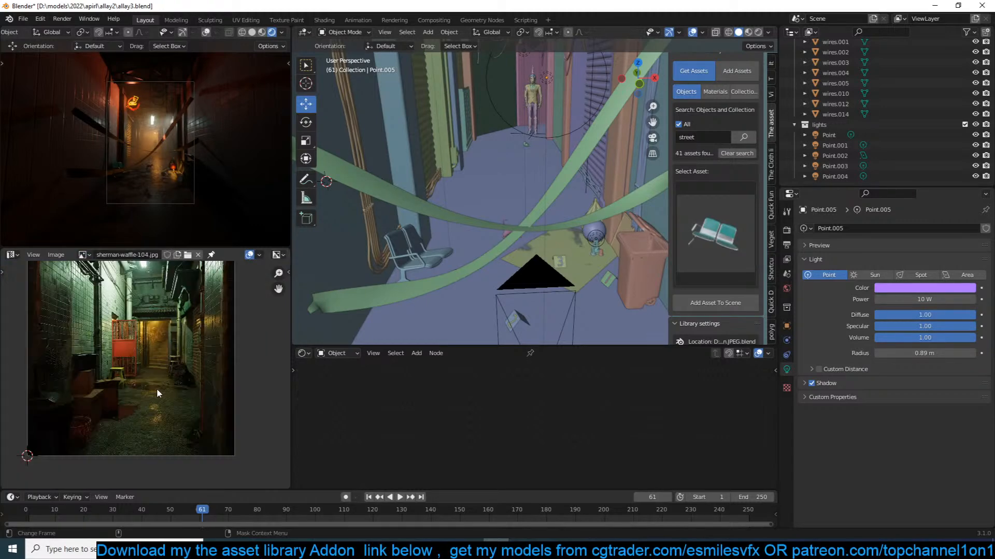
scroll(123, 366, up, 2)
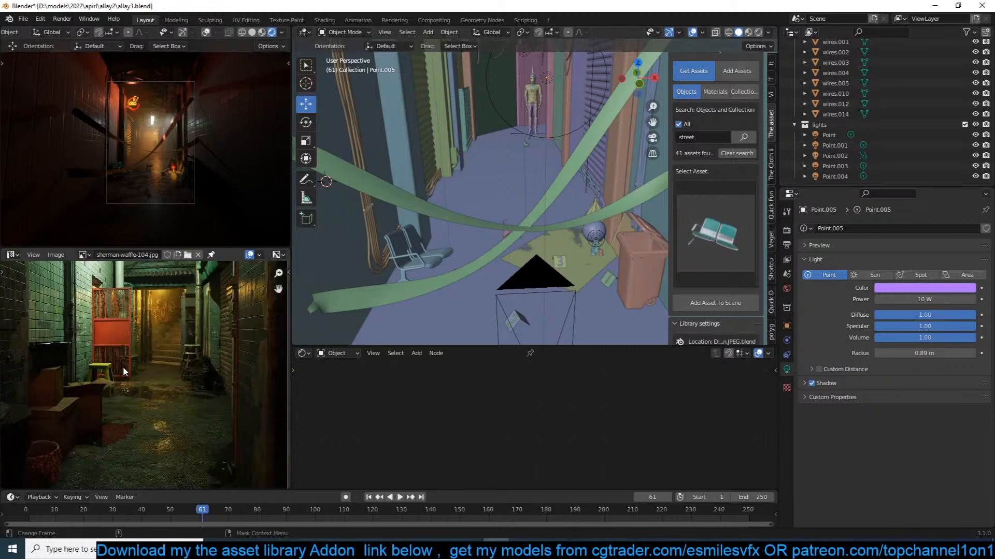
Search the asset library's objects for "door" and look through the available models.
middle_drag(451, 161, 420, 232)
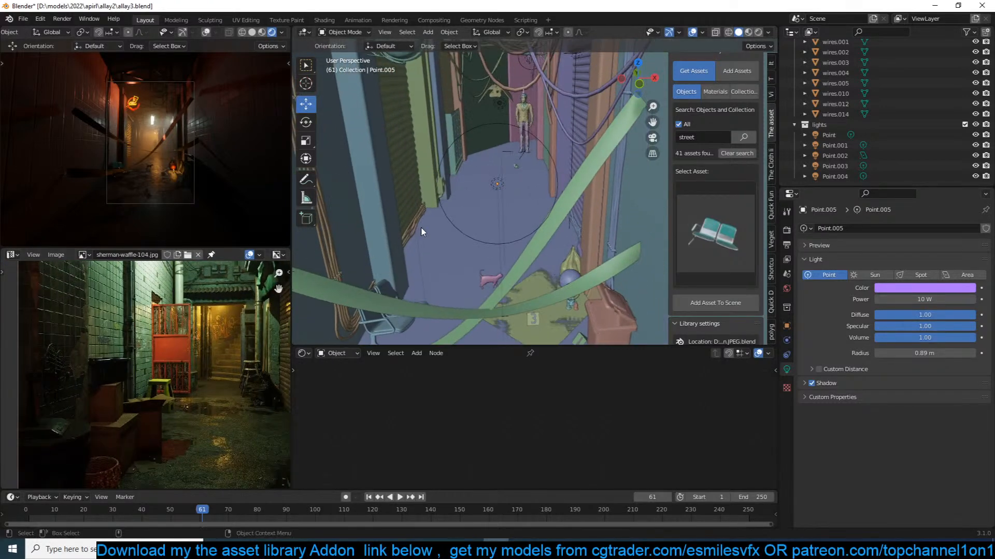
click(691, 136)
key(Return)
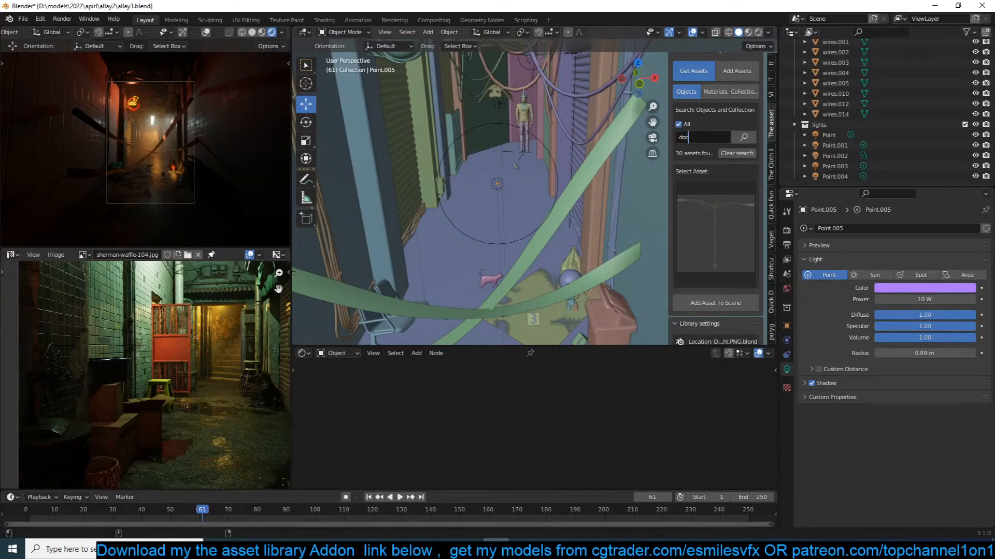
key(Return)
click(729, 228)
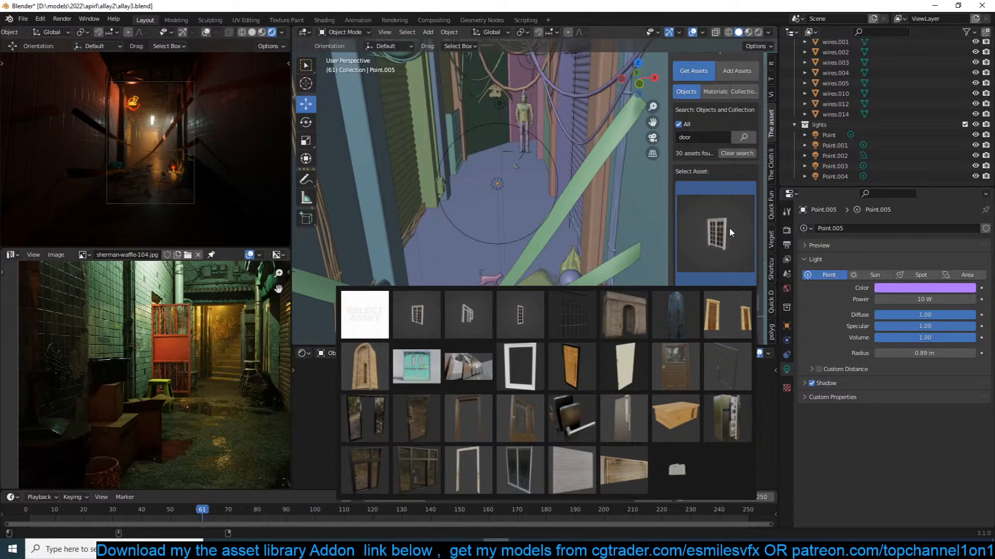
click(547, 213)
Select the wire bundle on the alley wall nearest the camera and mirror it along the Z axis.
scroll(547, 213, down, 5)
middle_drag(547, 213, 529, 226)
scroll(580, 222, up, 3)
click(527, 185)
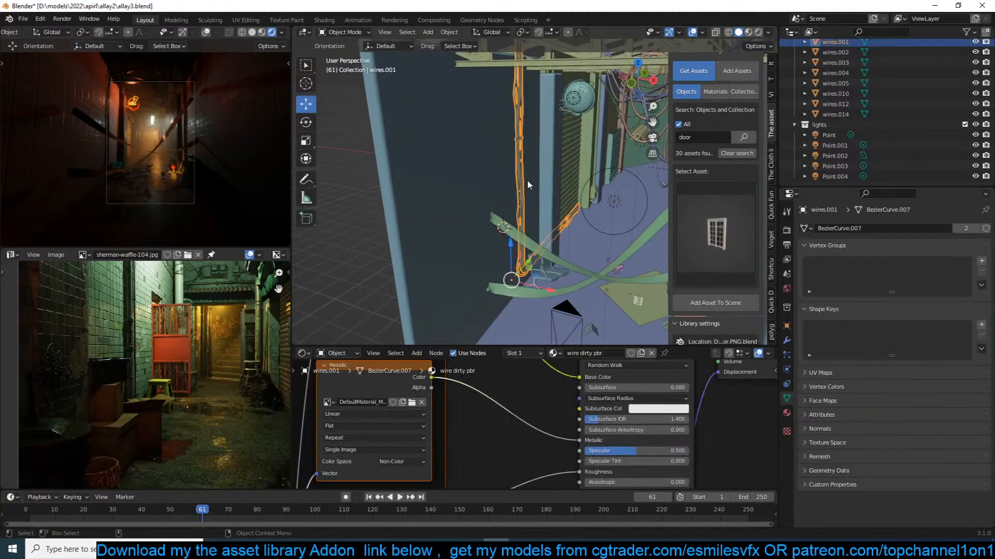
middle_drag(527, 181, 510, 171)
click(546, 181)
click(530, 194)
click(531, 194)
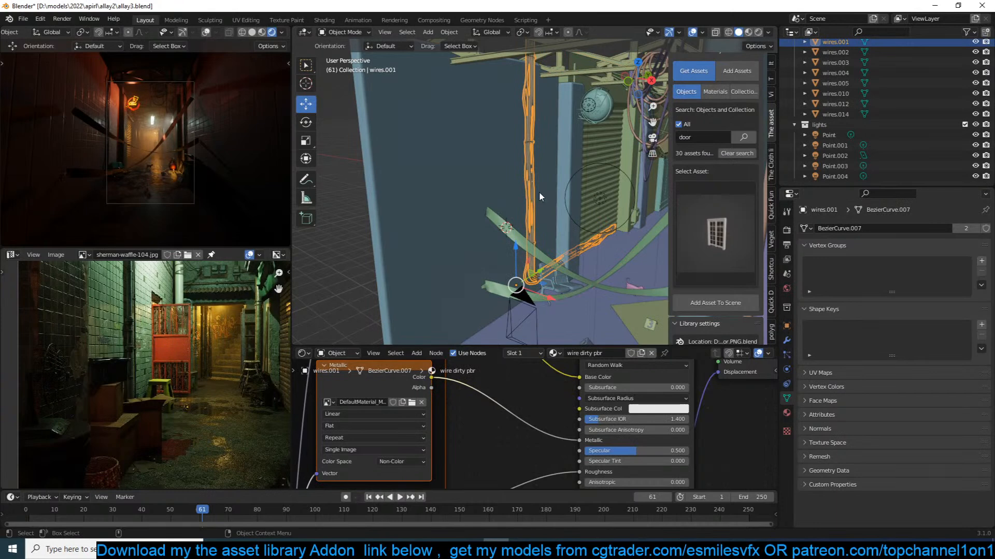
key(ctrl+n)
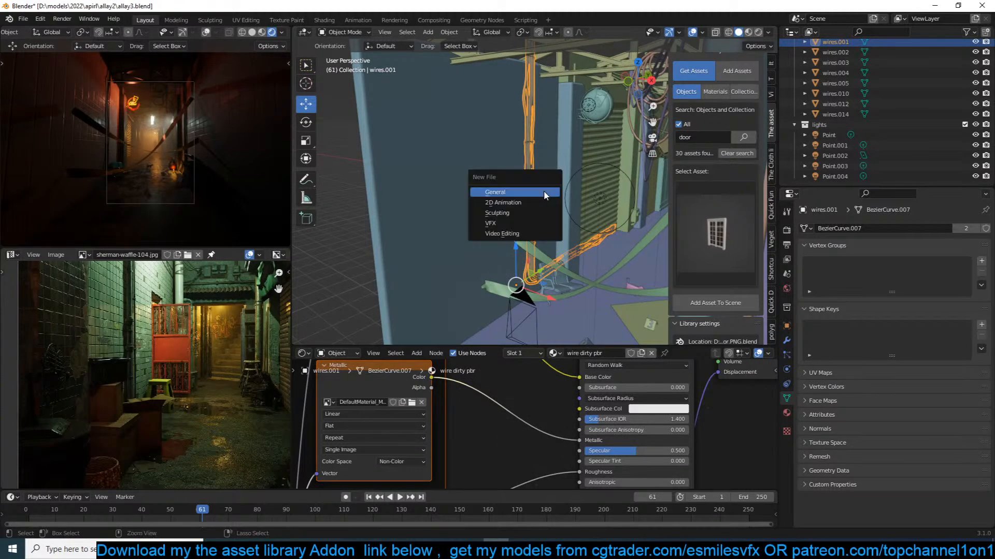
key(ctrl+m)
key(z)
click(574, 136)
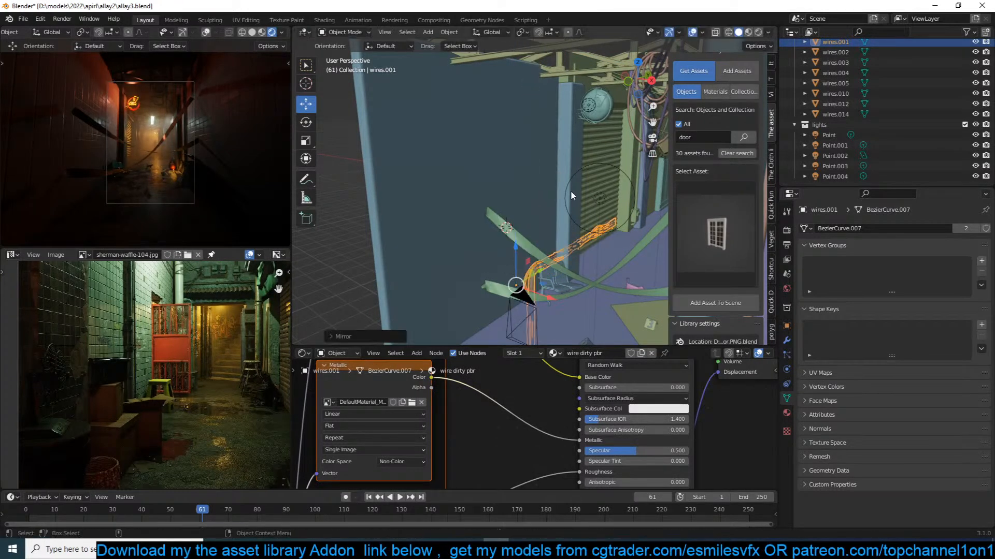
Raise the mirrored wire bundle along Z until its bend sits near the wall's upper part, and adjust its position along Y.
key(g)
key(z)
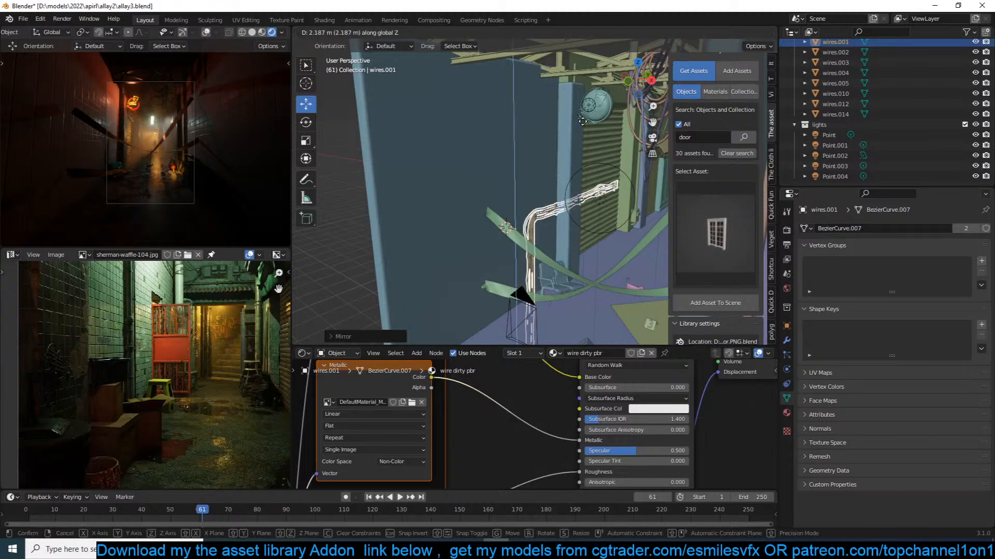
click(603, 342)
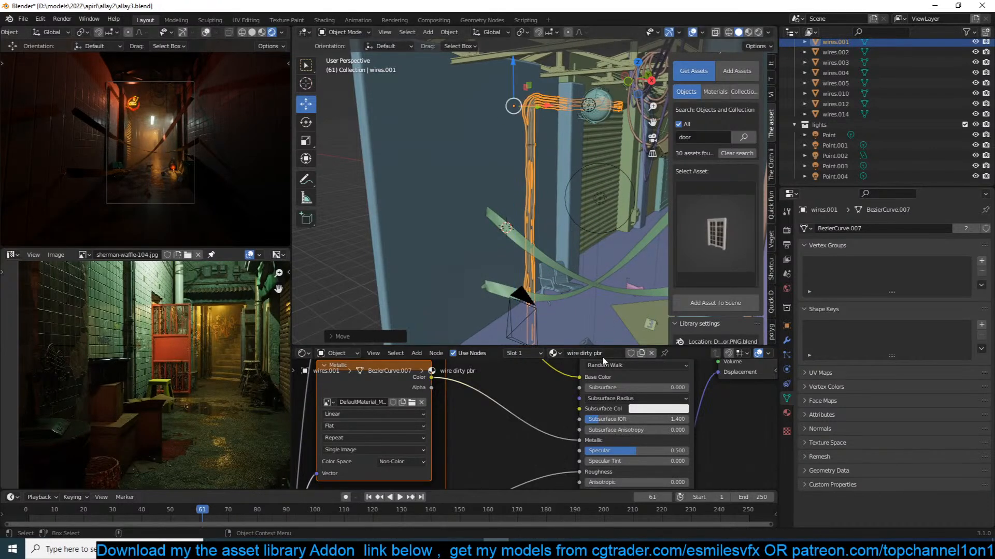
mouse_move(584, 238)
middle_down()
mouse_move(558, 216)
mouse_move(572, 221)
mouse_move(573, 236)
mouse_move(598, 237)
middle_up()
key(g)
key(y)
click(564, 227)
Select the camera and move it slightly along the Y axis.
scroll(610, 229, down, 3)
click(573, 282)
click(571, 272)
key(g)
key(y)
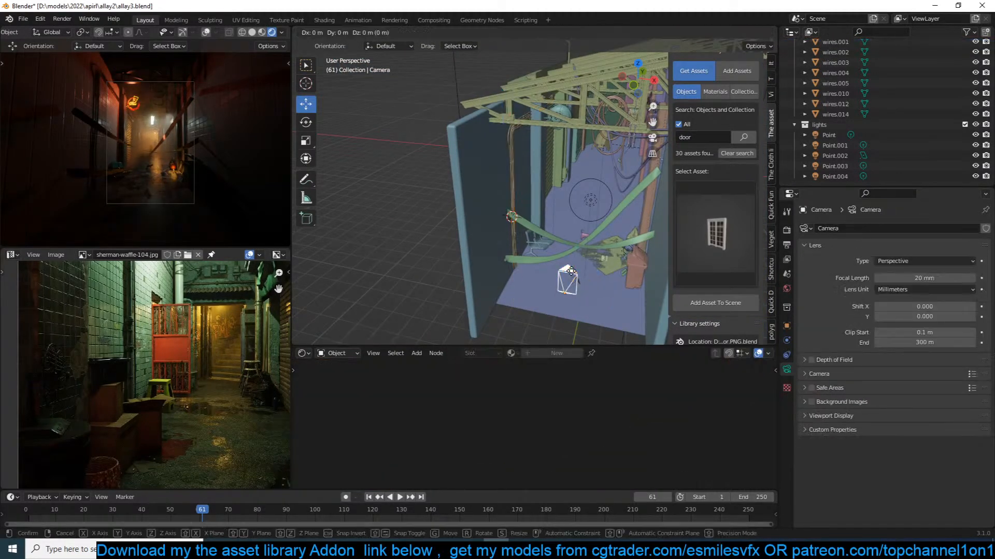
click(567, 280)
Cut edge loops into the tiled wall behind the wires, one across its upper part and others upright, outlining a doorway.
click(515, 149)
middle_drag(515, 149, 537, 169)
click(481, 162)
key(Tab)
key(ctrl+r)
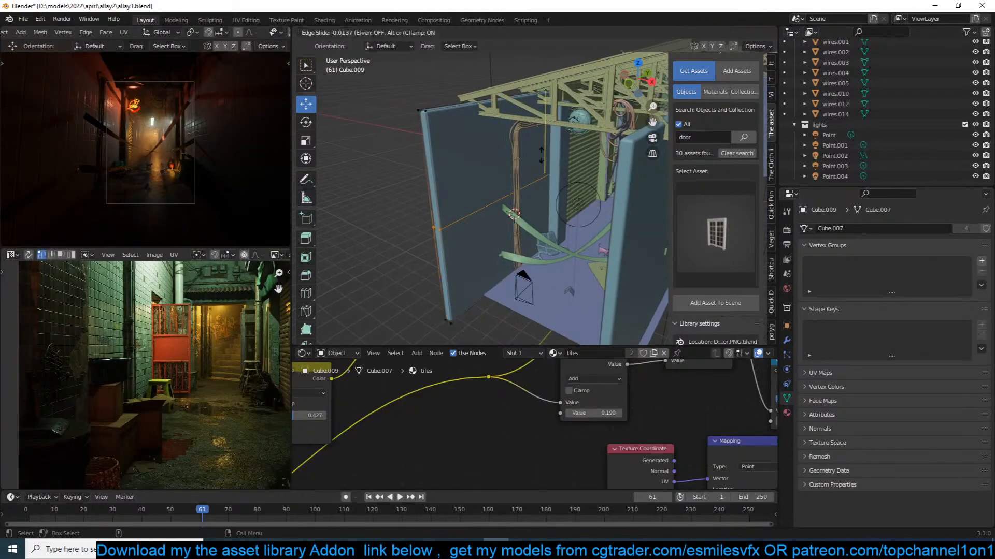
click(514, 140)
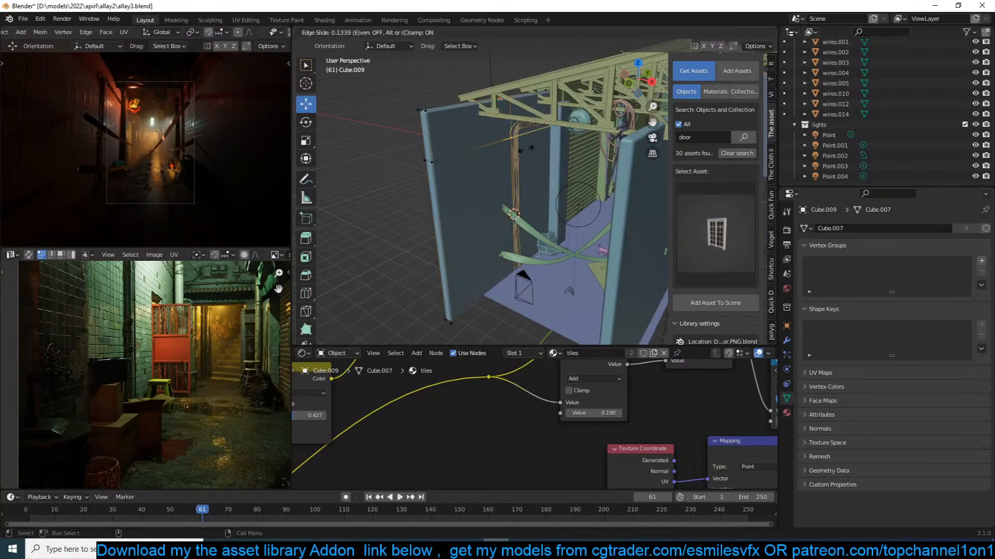
click(530, 147)
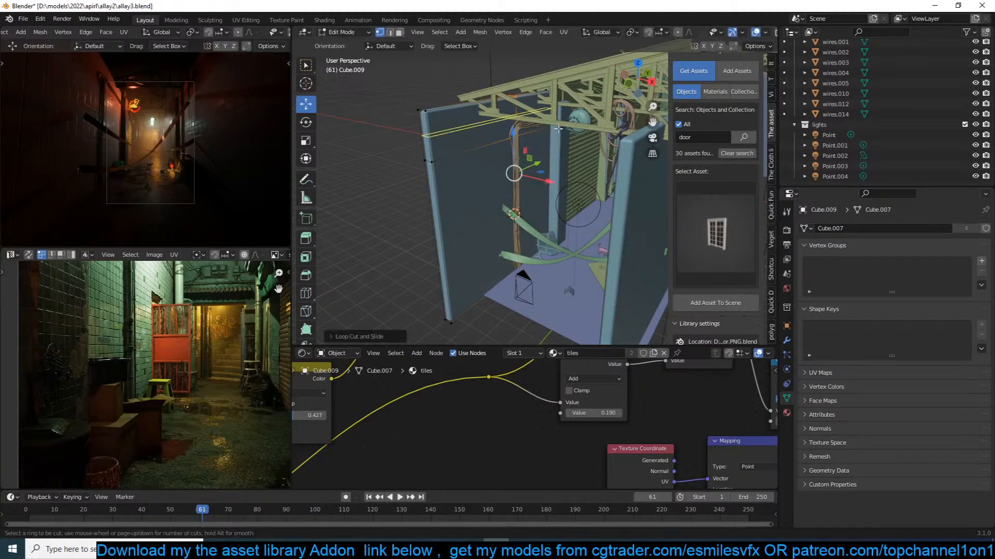
key(g)
key(g)
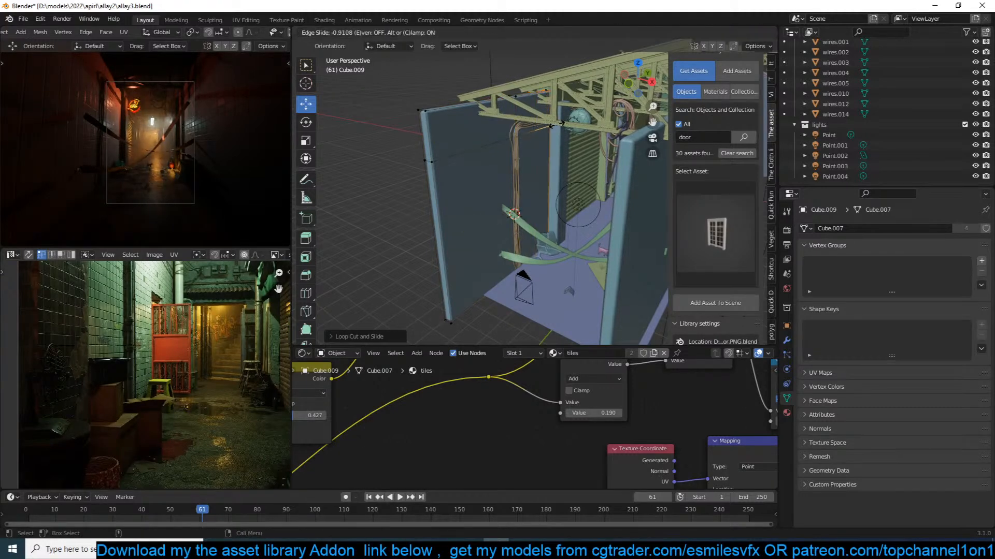
click(577, 204)
Try to open a doorway through the tiled wall by deleting the faces outlined by the edge loops.
middle_drag(578, 204, 589, 185)
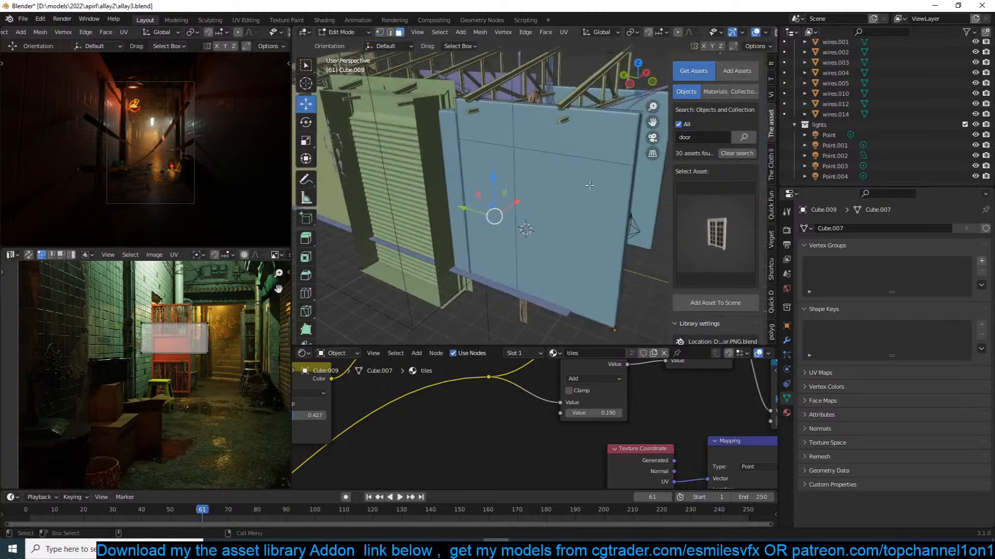
click(494, 197)
key(x)
click(479, 218)
middle_drag(478, 218, 496, 148)
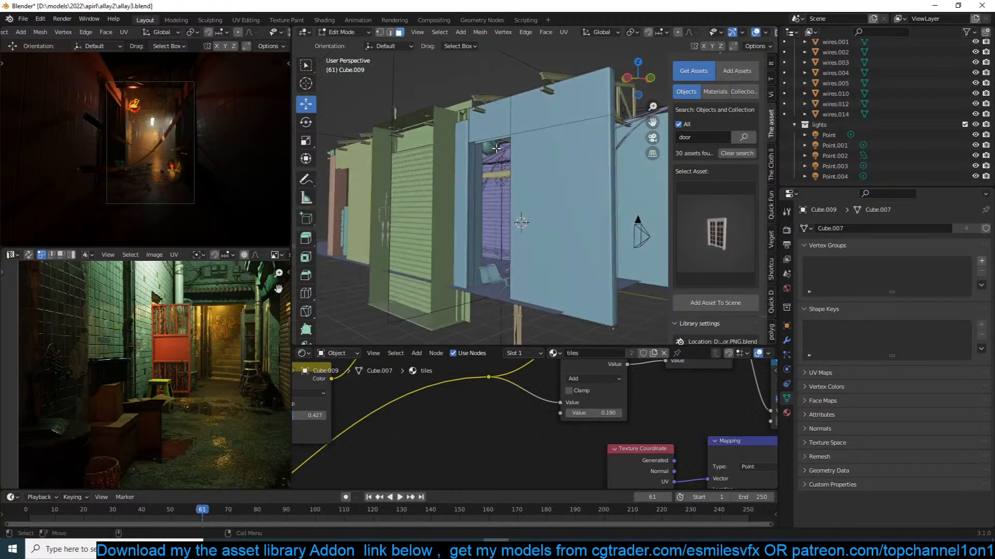
click(485, 140)
middle_drag(474, 187, 478, 171)
click(468, 188)
click(468, 193)
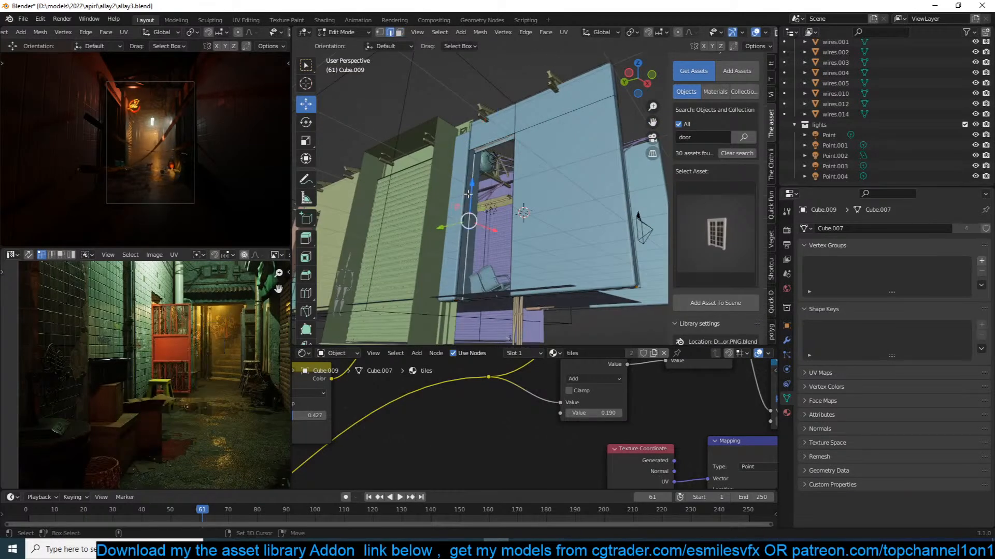
mouse_move(463, 193)
middle_down()
mouse_move(509, 165)
mouse_move(512, 234)
mouse_move(526, 138)
mouse_move(474, 240)
mouse_move(365, 213)
mouse_move(445, 203)
middle_up()
key(Tab)
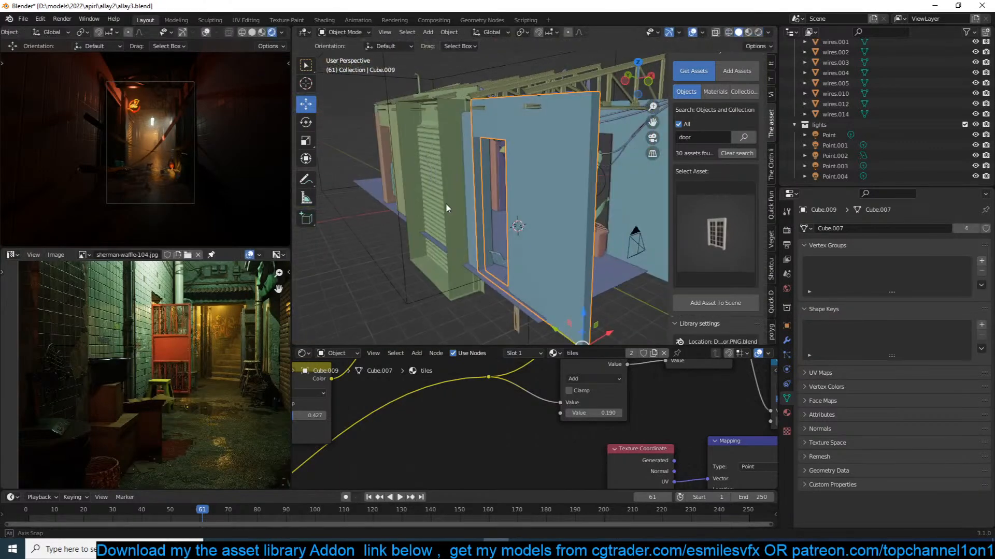
Undo the doorway opening edits so the tiled wall's outlined face is restored.
key(Tab)
key(ctrl+z)
key(ctrl+z)
key(ctrl+z)
key(ctrl+z)
key(ctrl+z)
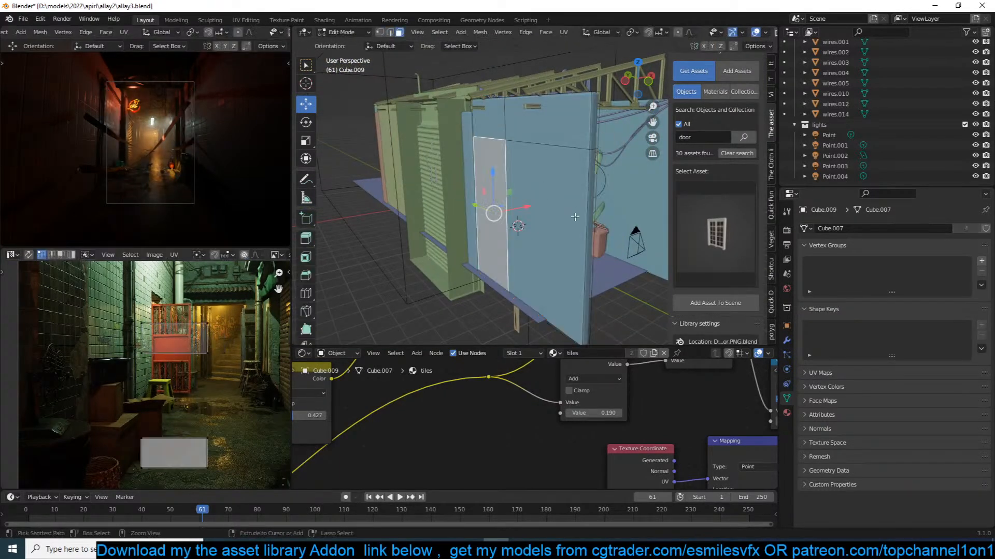
Leave Edit Mode on the tiled wall and save the scene file.
middle_drag(584, 228, 525, 248)
key(Tab)
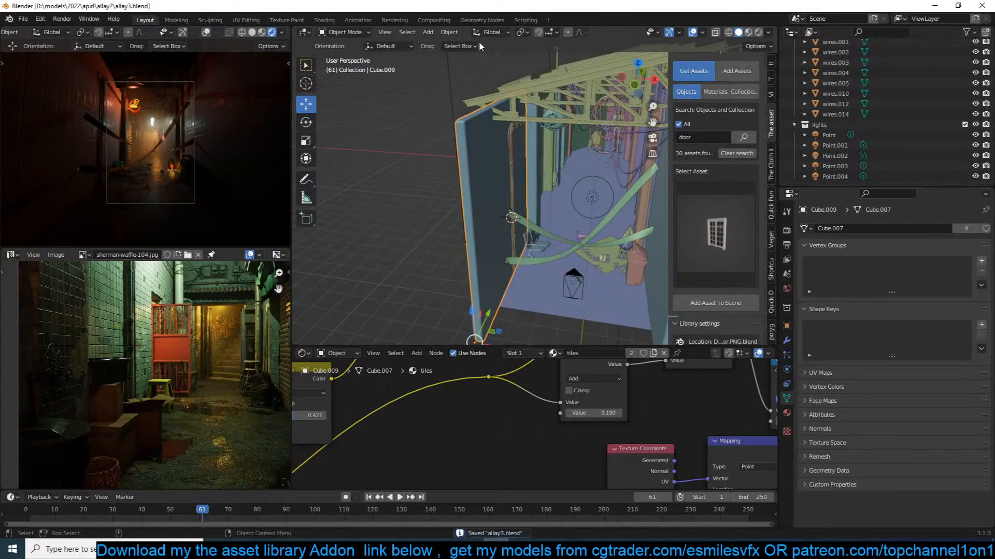
Make the tiled wall's object data single-user and save the scene file.
click(449, 32)
mouse_move(503, 203)
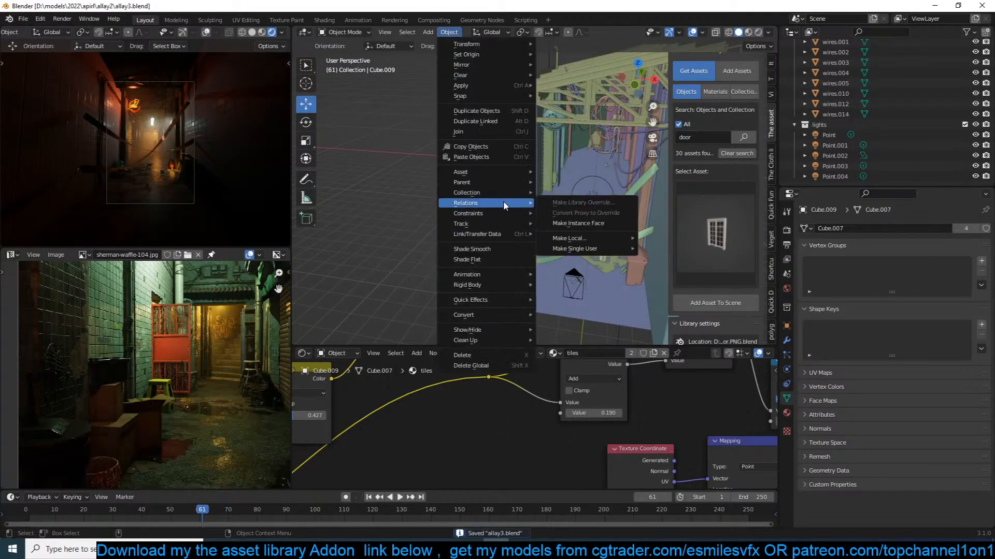
mouse_move(622, 249)
click(668, 257)
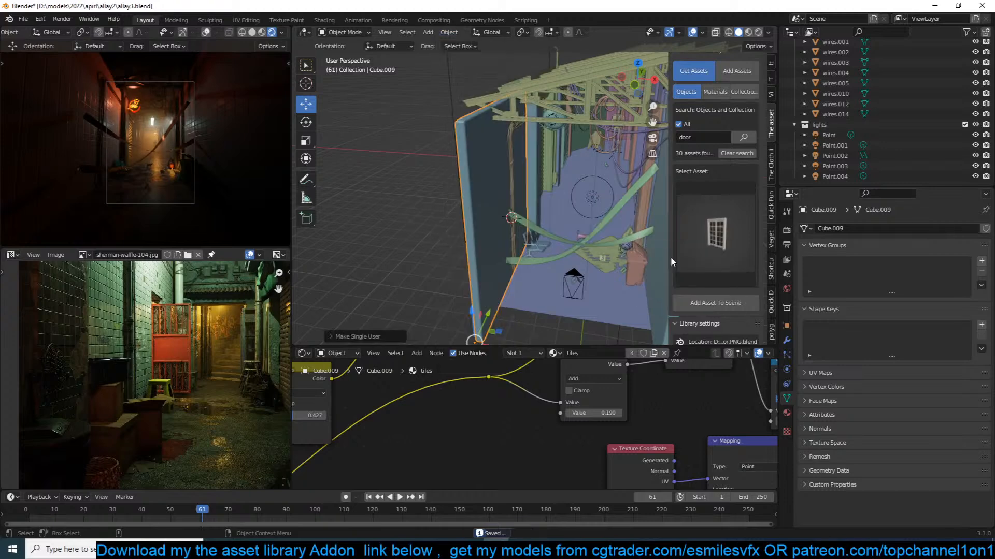
key(ctrl+s)
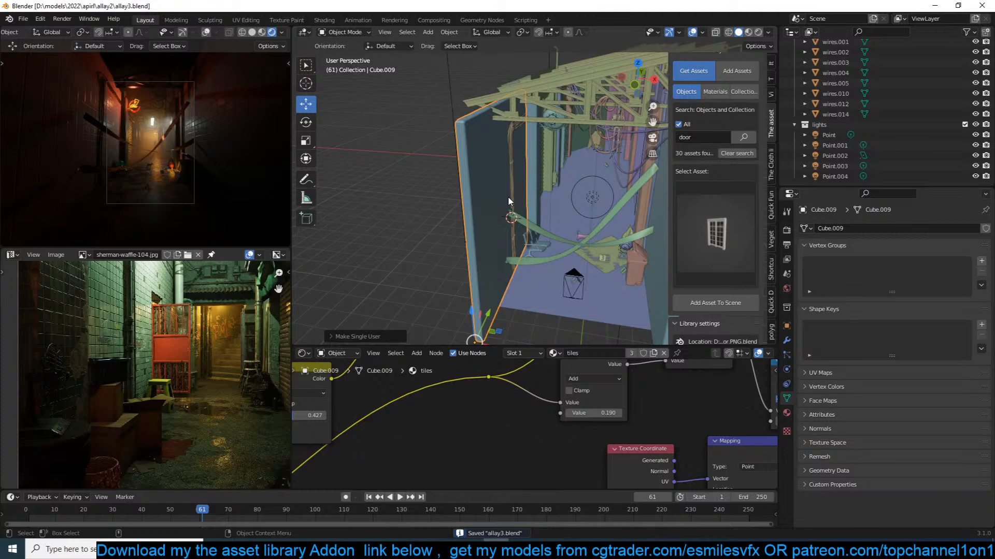
Delete the outlined faces of the tiled wall behind the wires to open the doorway.
middle_drag(530, 191, 510, 162)
scroll(542, 204, up, 2)
scroll(191, 353, up, 4)
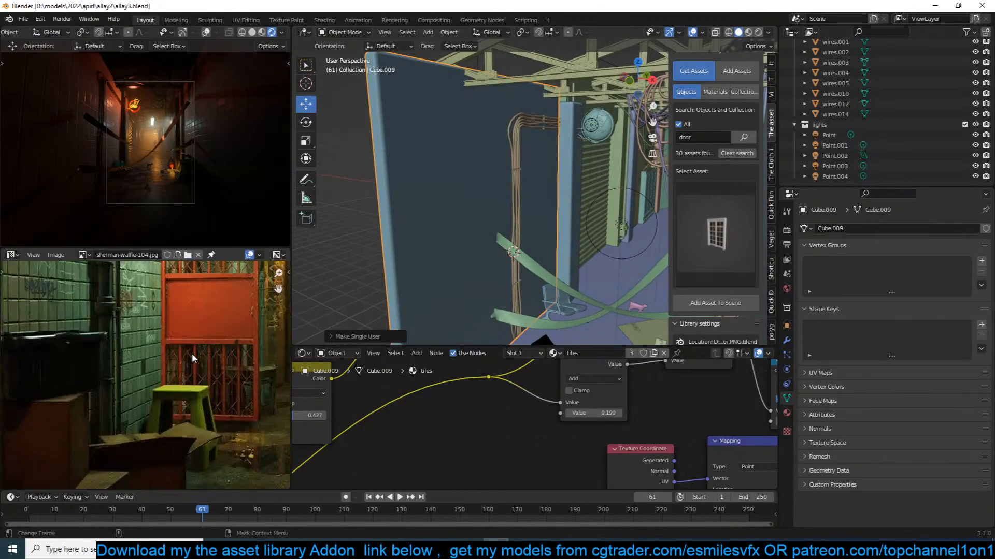
middle_drag(200, 357, 186, 366)
scroll(533, 213, down, 2)
key(Tab)
key(Tab)
key(Tab)
middle_drag(572, 178, 538, 185)
key(3)
click(538, 186)
middle_drag(440, 196, 511, 210)
key(x)
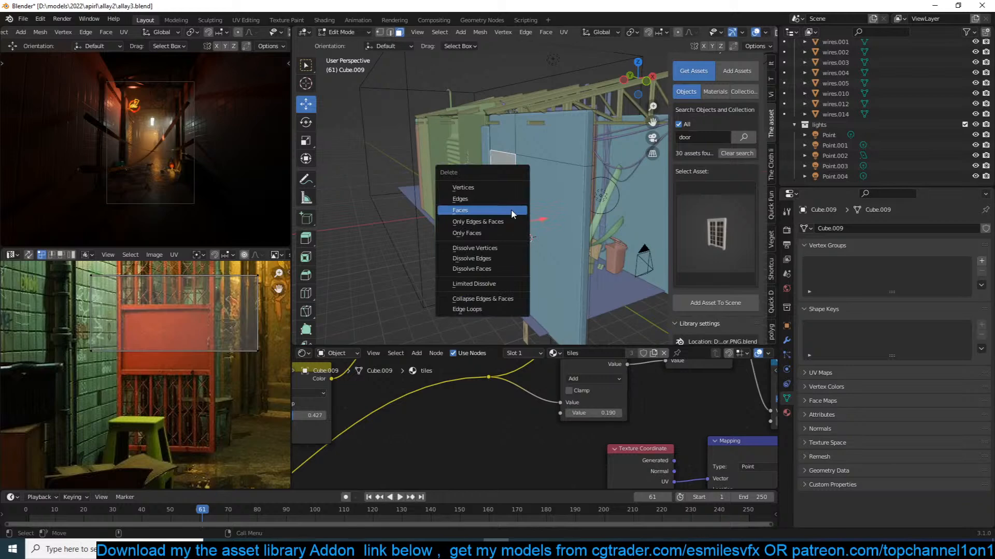
click(511, 222)
Select the edge loops along the doorway opening's upright side and upper border, one after another.
middle_drag(511, 221, 558, 215)
alt+click(536, 203)
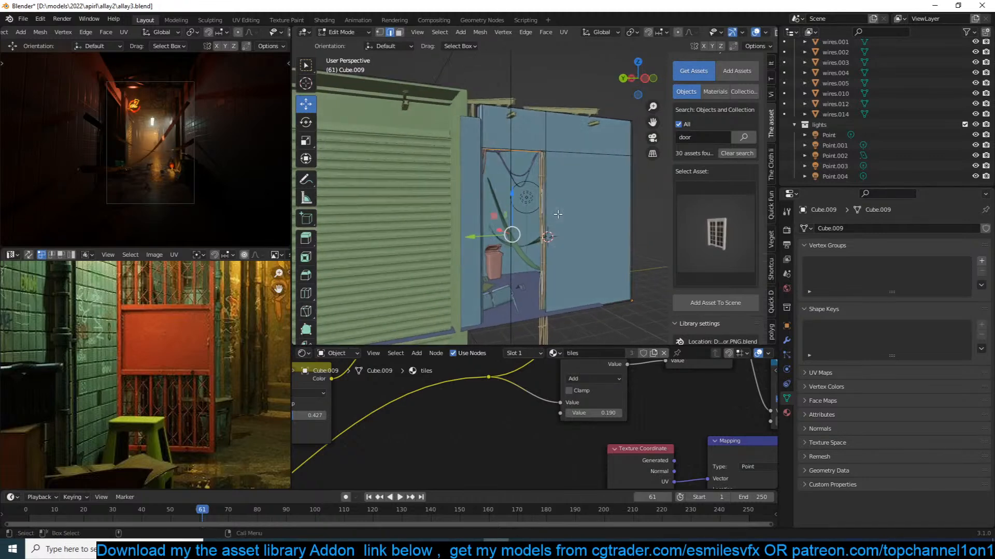
alt+click(540, 209)
alt+click(548, 200)
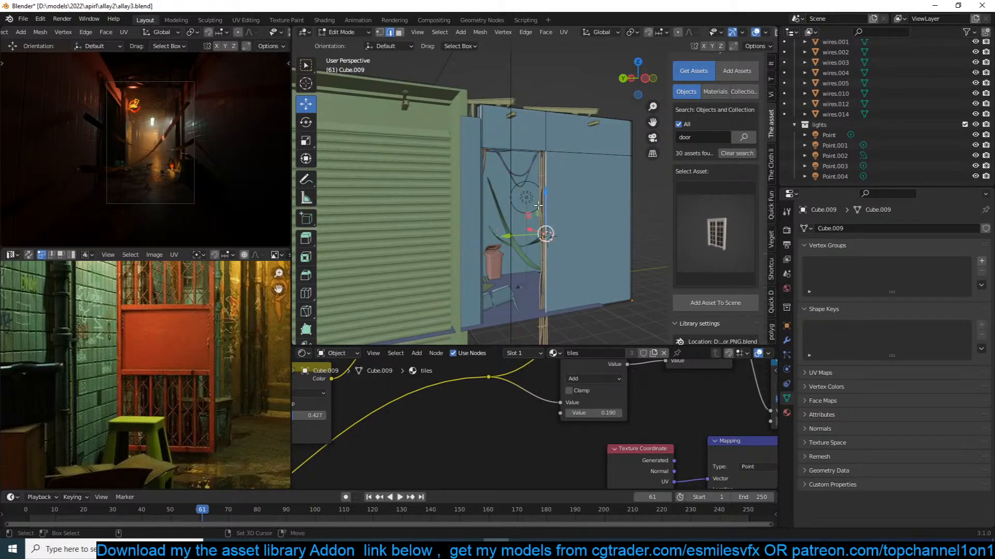
alt+click(547, 179)
alt+click(530, 149)
middle_drag(529, 148, 498, 121)
alt+click(495, 154)
alt+click(474, 185)
Select the edges along the opening's other upright side and delete the unwanted doorway faces.
middle_drag(474, 187, 465, 229)
alt+click(466, 230)
alt+click(467, 235)
alt+click(466, 237)
alt+click(468, 236)
alt+click(468, 235)
middle_drag(468, 234, 466, 237)
key(3)
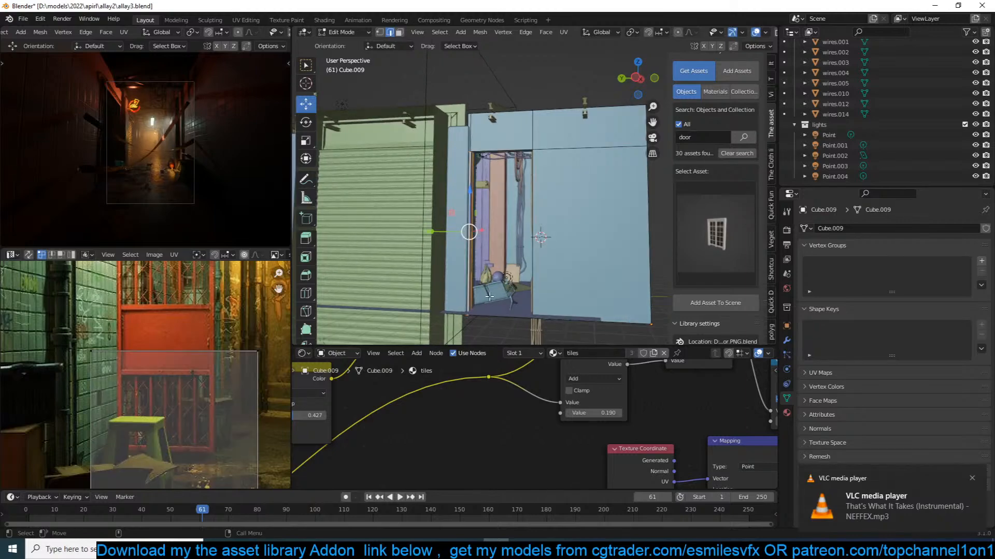
key(x)
click(505, 334)
key(Tab)
middle_drag(502, 248, 595, 216)
Select the narrow upright face inside the doorway's side jamb and delete it.
key(Tab)
scroll(466, 219, up, 3)
click(441, 203)
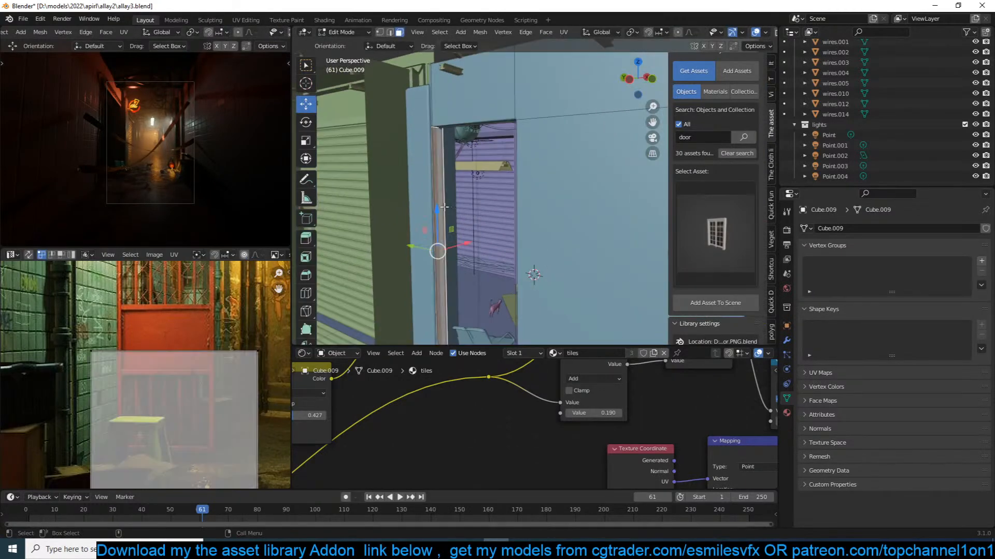
drag(418, 249, 459, 220)
right_click(459, 220)
middle_drag(440, 222, 439, 191)
key(x)
click(443, 231)
Delete the leftover edges and faces beside the doorway, leave Edit Mode and save the scene file.
drag(422, 195, 471, 237)
key(x)
click(470, 237)
scroll(469, 237, down, 1)
key(x)
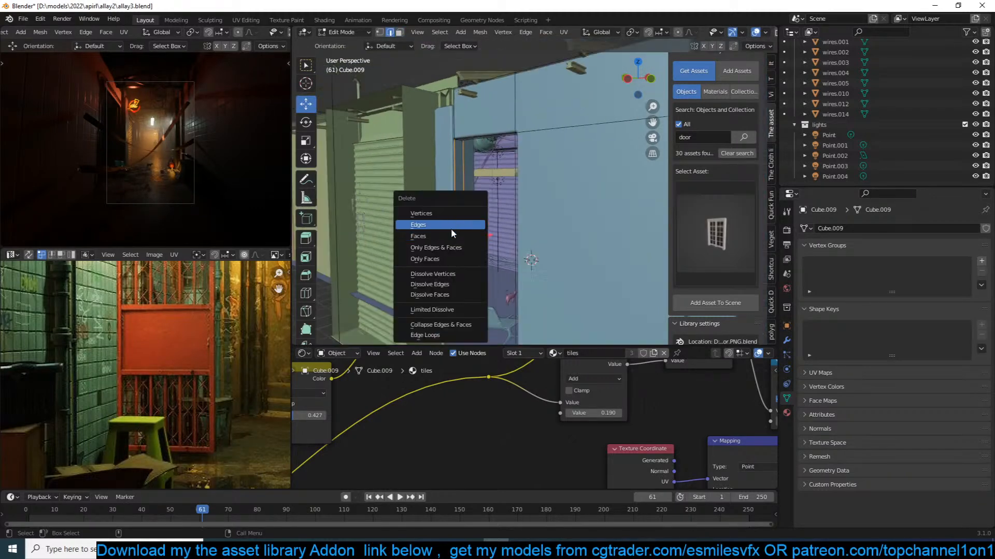
click(449, 237)
key(x)
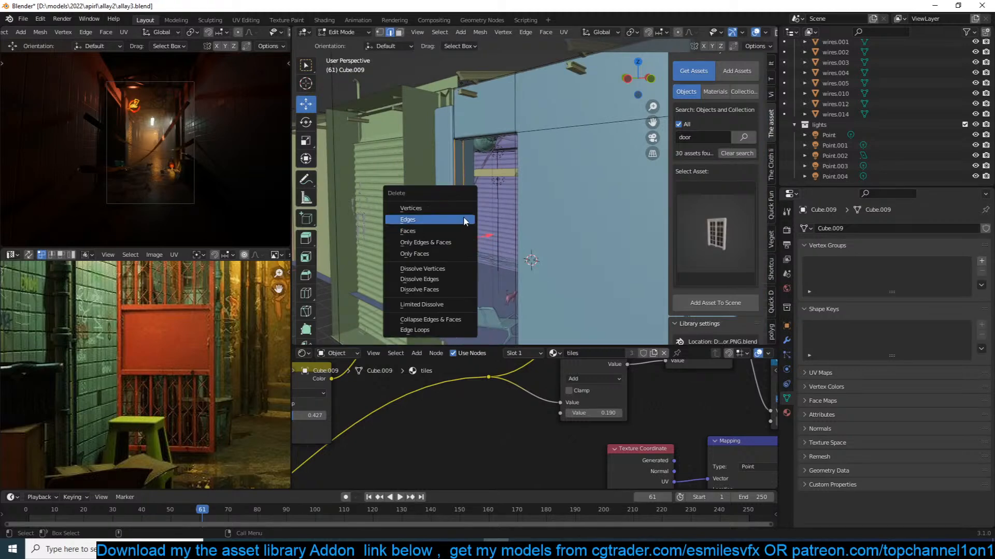
click(464, 219)
key(Tab)
scroll(484, 245, down, 3)
middle_drag(504, 244, 424, 222)
scroll(404, 238, up, 3)
key(ctrl+s)
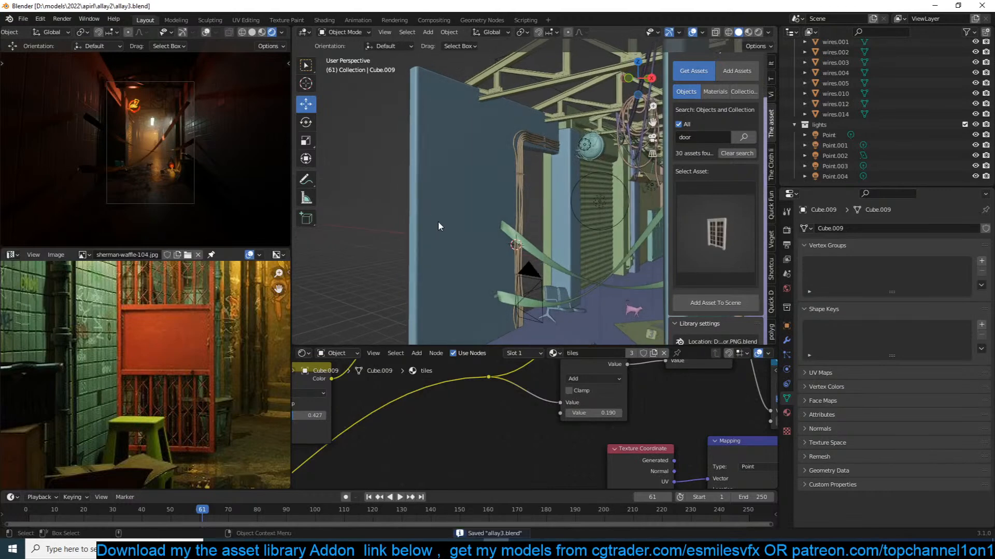
Add a plane in front view for the gate, rotate it 90° about X and narrow it along X.
scroll(250, 316, down, 2)
middle_drag(251, 315, 249, 336)
scroll(248, 336, up, 1)
scroll(496, 231, down, 1)
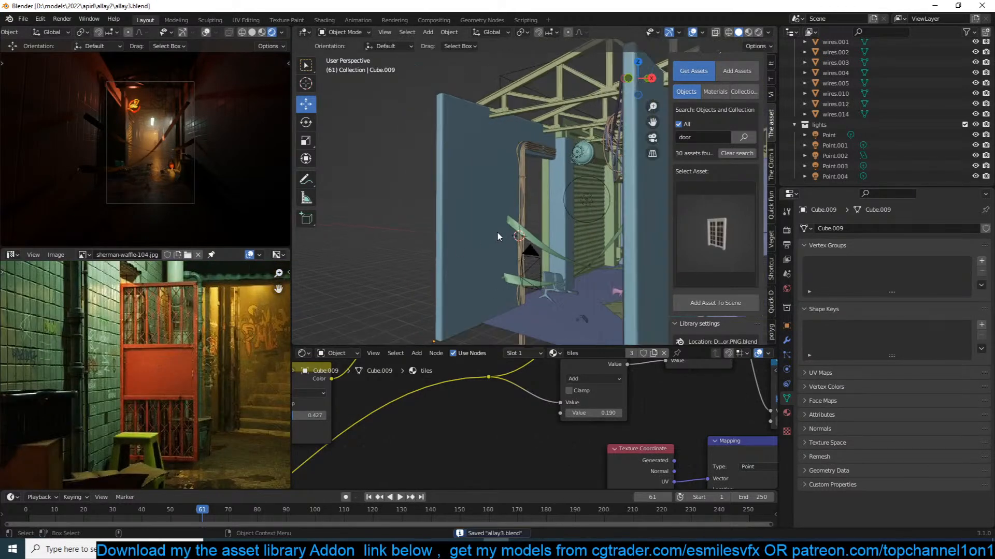
key(KP_1)
shift+middle_drag(545, 204, 475, 262)
scroll(475, 266, down, 2)
scroll(479, 198, up, 1)
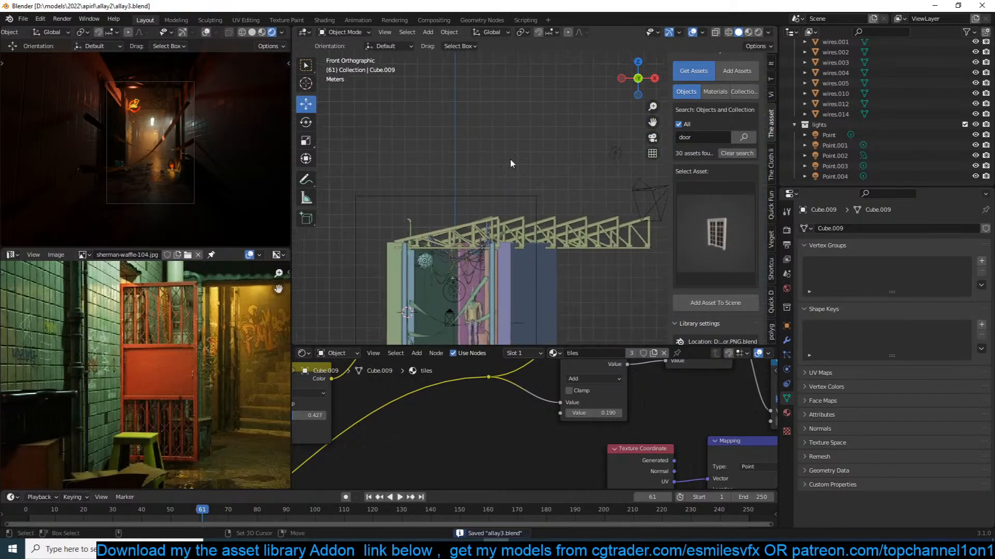
key(shift+a)
mouse_move(489, 42)
click(568, 39)
text(rx90)
key(Return)
key(s)
key(x)
click(521, 89)
Move the upright plane clear above the roof trusses, resize it and apply its scale.
key(g)
click(492, 135)
key(s)
click(621, 136)
key(ctrl+a)
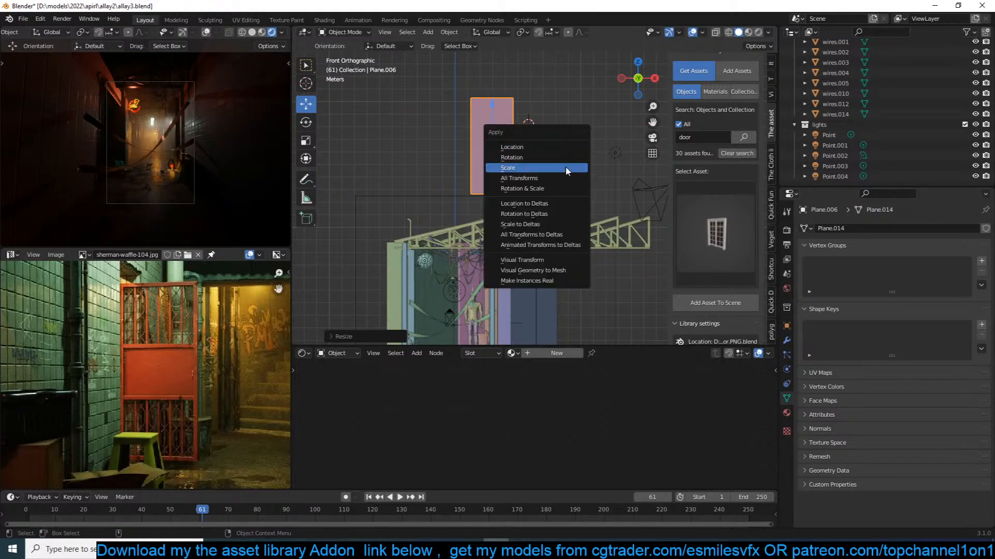
click(564, 166)
Inset the plane's face by about 0.18 m and delete the inner face to leave a rectangular frame.
key(Tab)
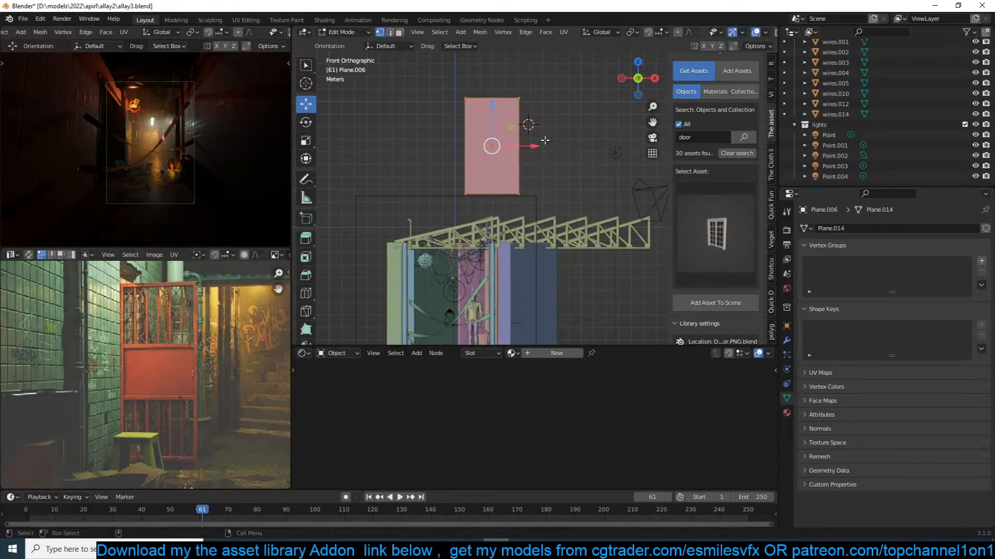
key(KP_Decimal)
key(i)
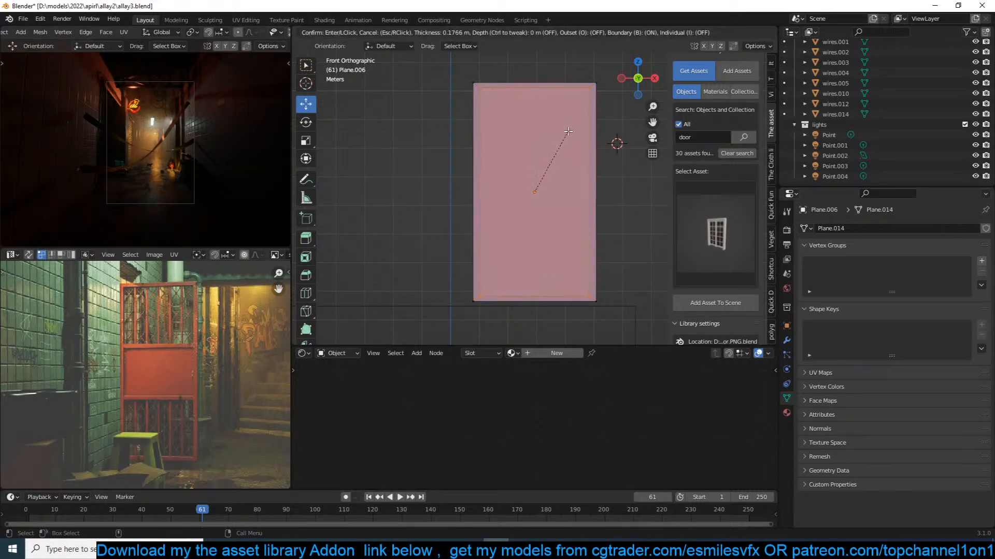
click(567, 133)
key(x)
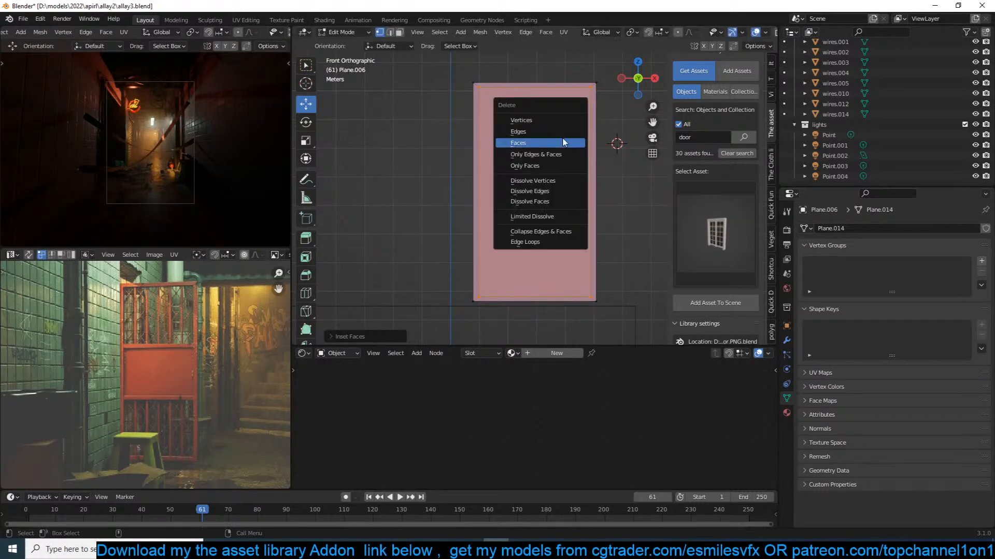
click(560, 143)
Extrude the whole rectangular frame about 0.2 m along its normal and leave Edit Mode.
key(a)
middle_drag(559, 141, 595, 178)
key(e)
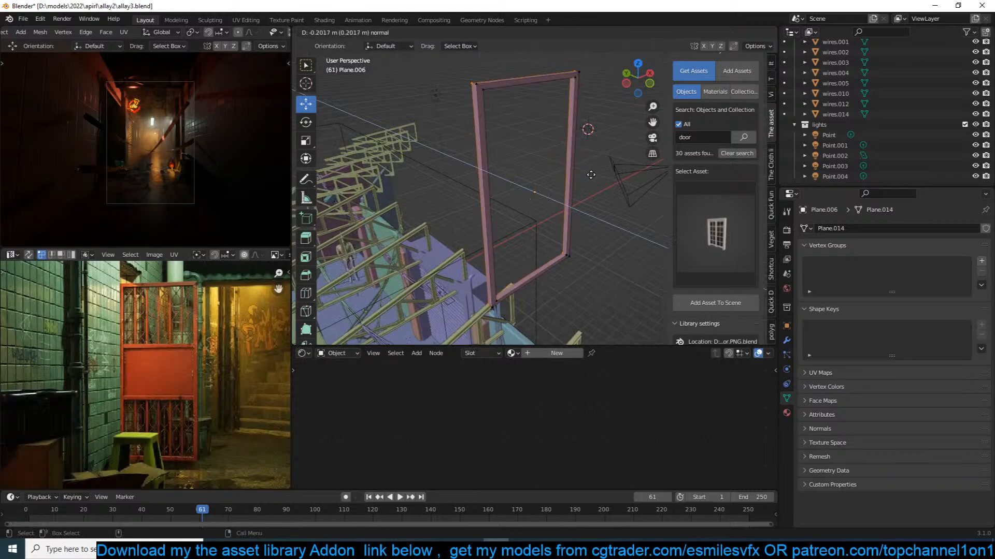
click(582, 177)
key(Tab)
Add a Bevel modifier to the frame, apply the object's scale and set the bevel amount to 0.034 m.
key(q)
click(563, 229)
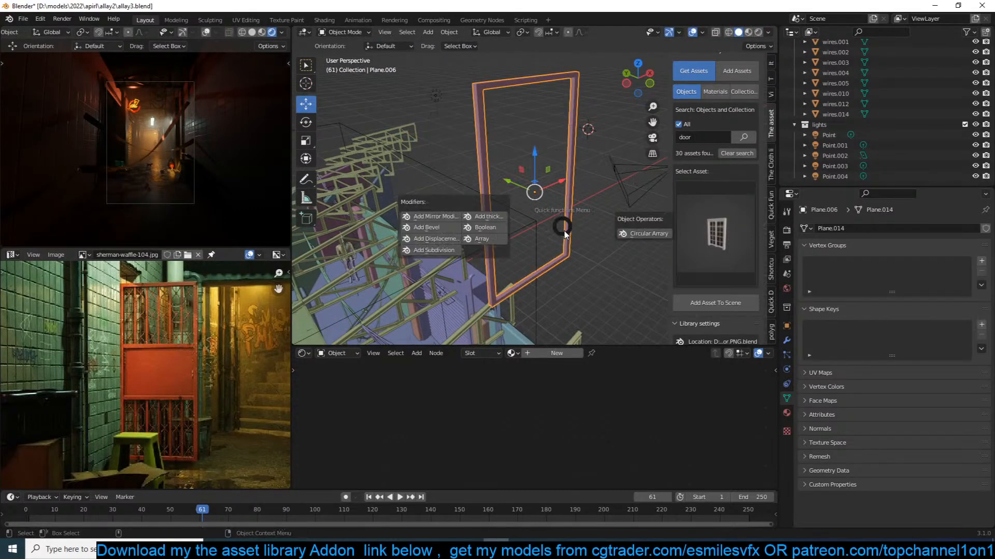
click(433, 227)
middle_drag(536, 181, 466, 168)
key(ctrl+a)
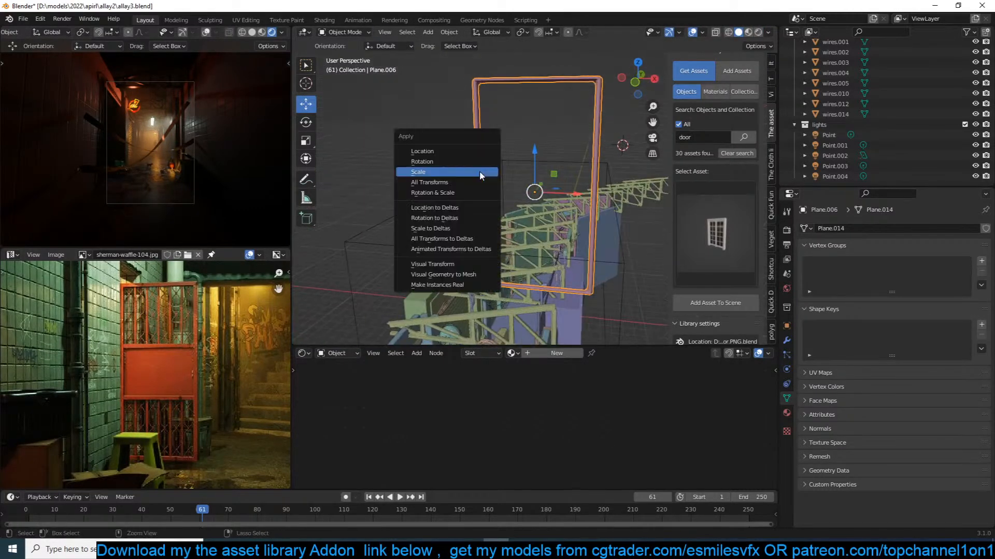
click(471, 175)
click(786, 340)
drag(920, 289, 886, 289)
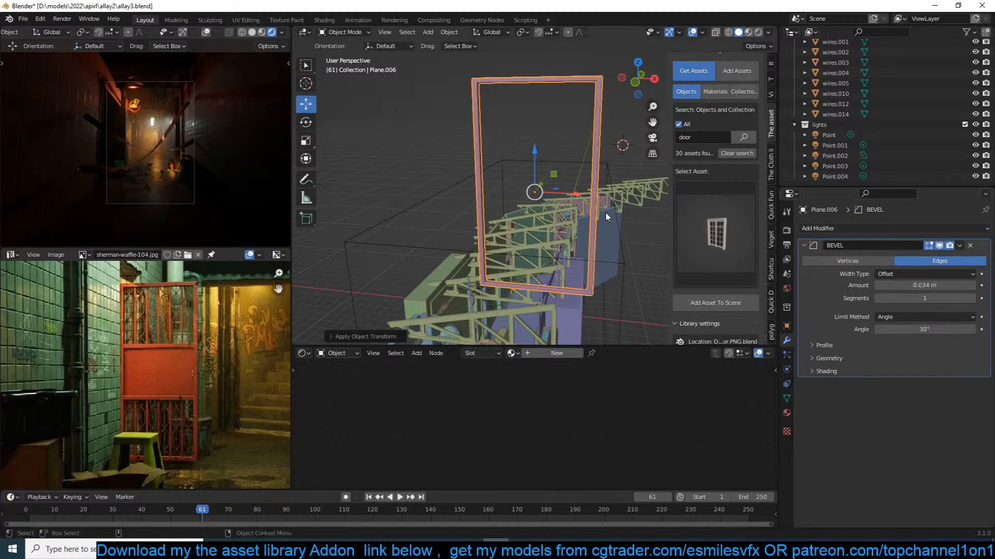
Duplicate the frame's top bar downward along Z twice to form two crossbars, the second about 2.1 m below the first.
key(KP_Divide)
key(KP_1)
key(Tab)
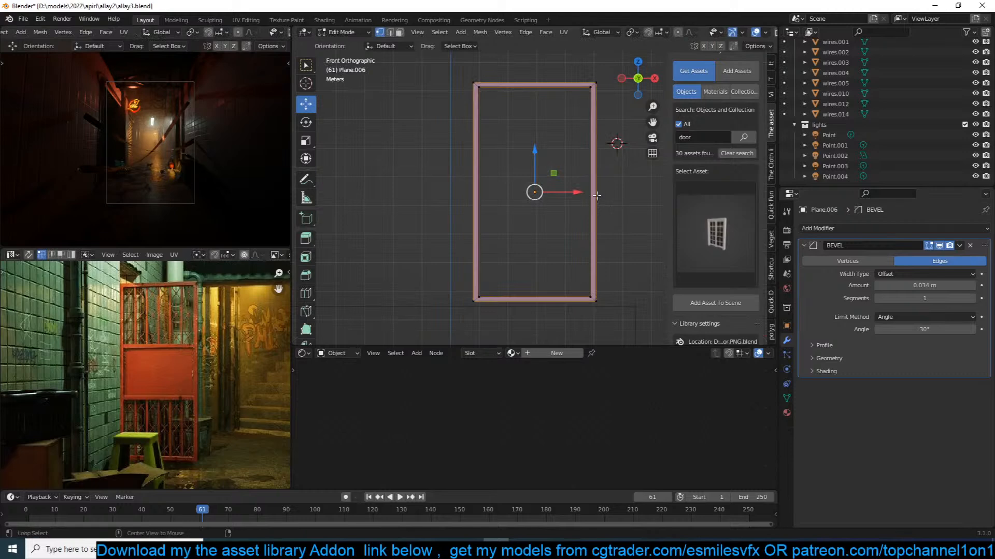
click(535, 85)
key(shift+d)
key(z)
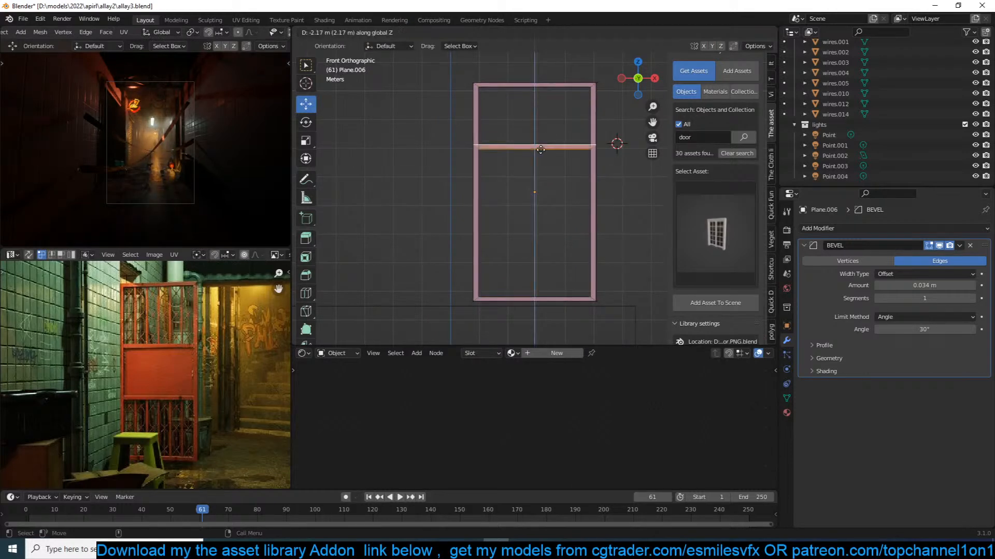
click(538, 171)
key(shift+d)
key(z)
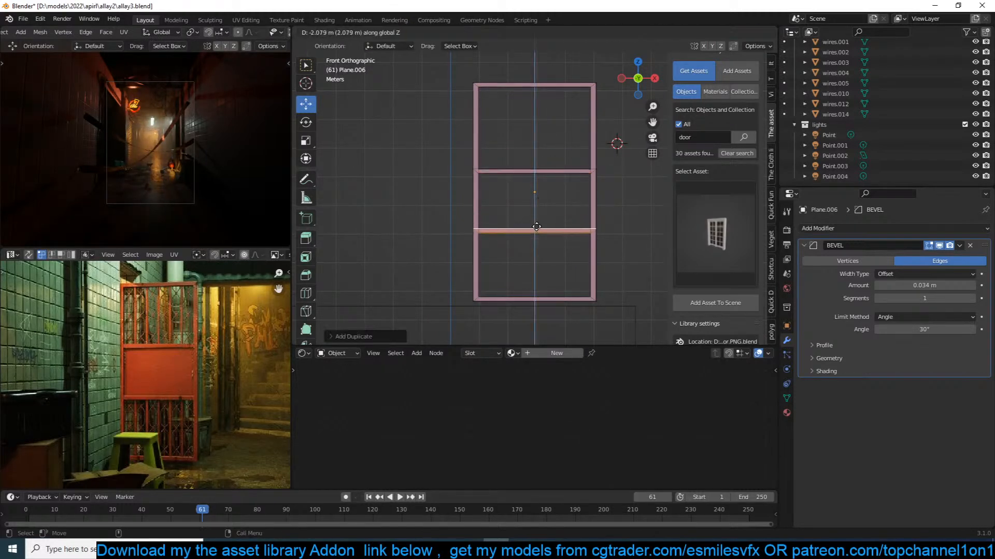
click(536, 227)
Scale the two crossbars along X so their ends fit within the frame's uprights.
key(s)
key(x)
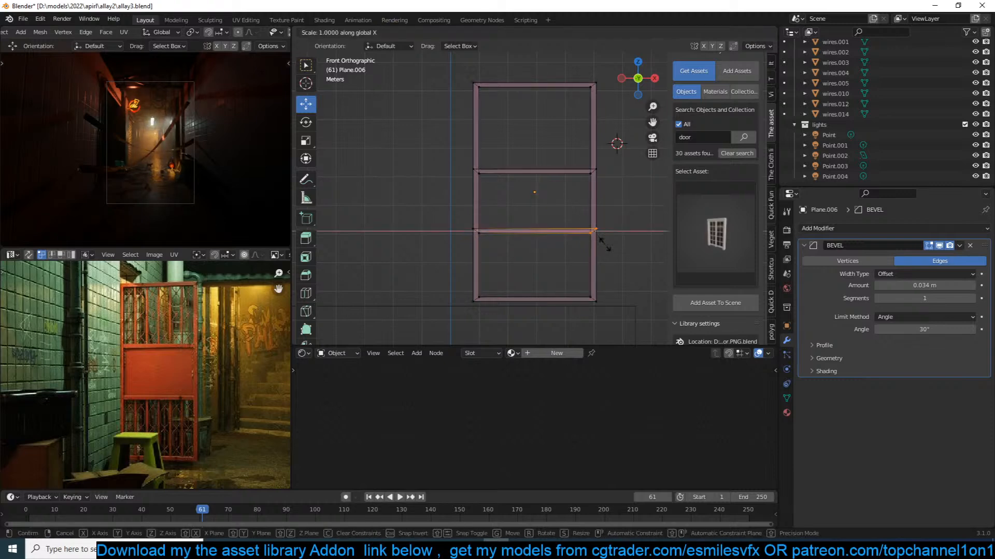
key(Return)
click(591, 171)
key(s)
key(x)
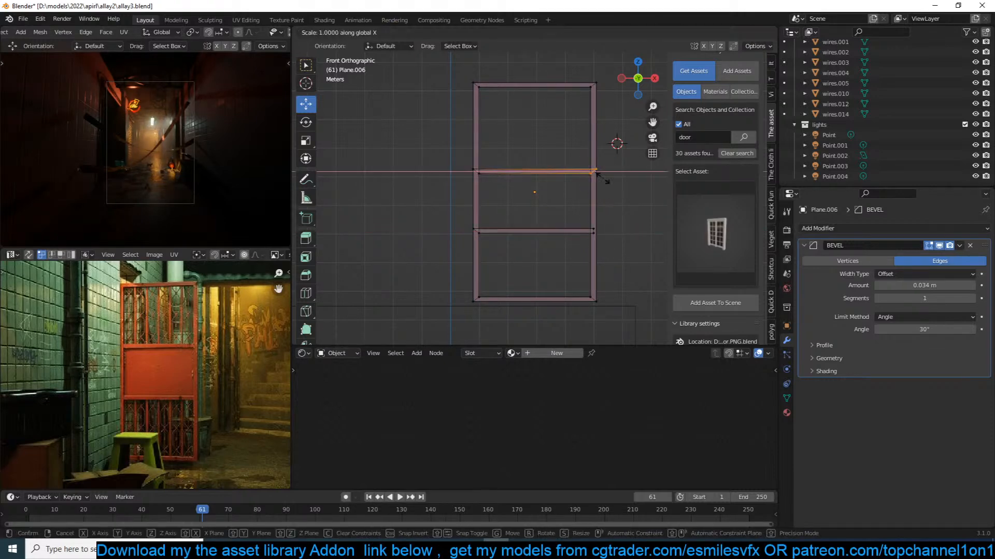
key(Return)
drag(457, 160, 521, 267)
key(s)
key(x)
key(Return)
key(Tab)
Duplicate an edge of the upper crossbar and extrude it about 1.9 m down along Z as a panel between the crossbars.
middle_drag(520, 261, 592, 257)
scroll(592, 257, up, 2)
key(Tab)
middle_drag(525, 250, 614, 266)
key(2)
click(554, 180)
middle_drag(554, 180, 555, 161)
key(shift+d)
right_click(556, 161)
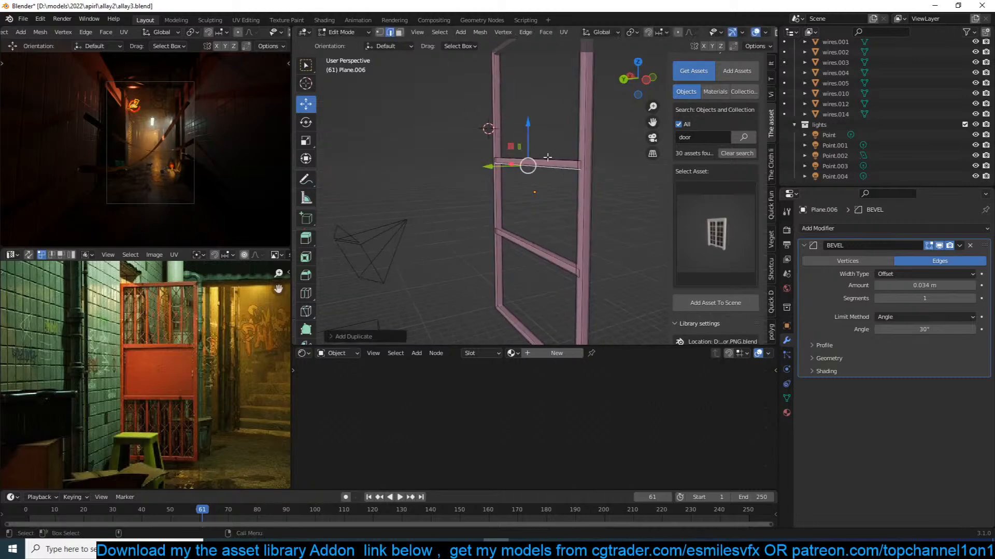
key(e)
key(z)
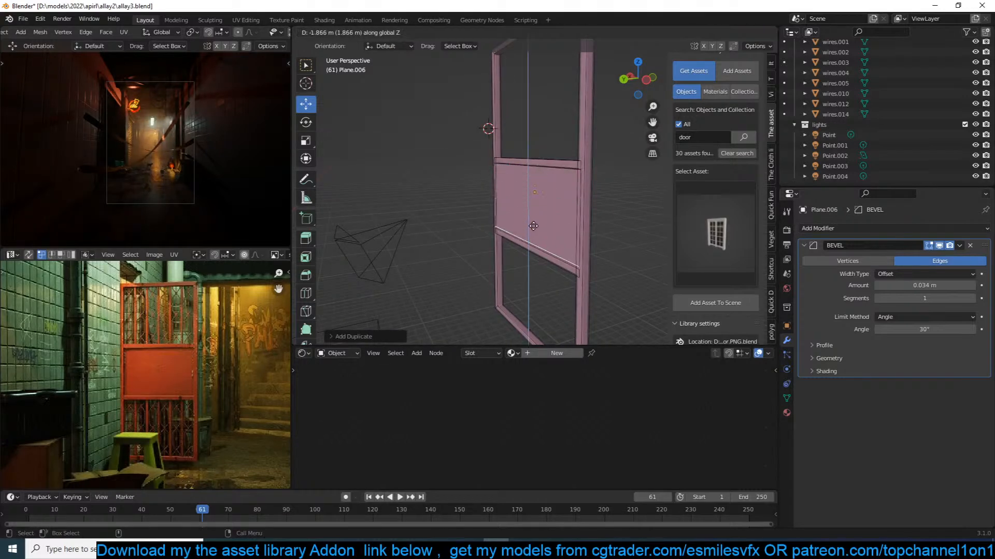
click(532, 230)
Inset the middle panel's face and offset the inner face along its normal with Shrink/Fatten.
key(3)
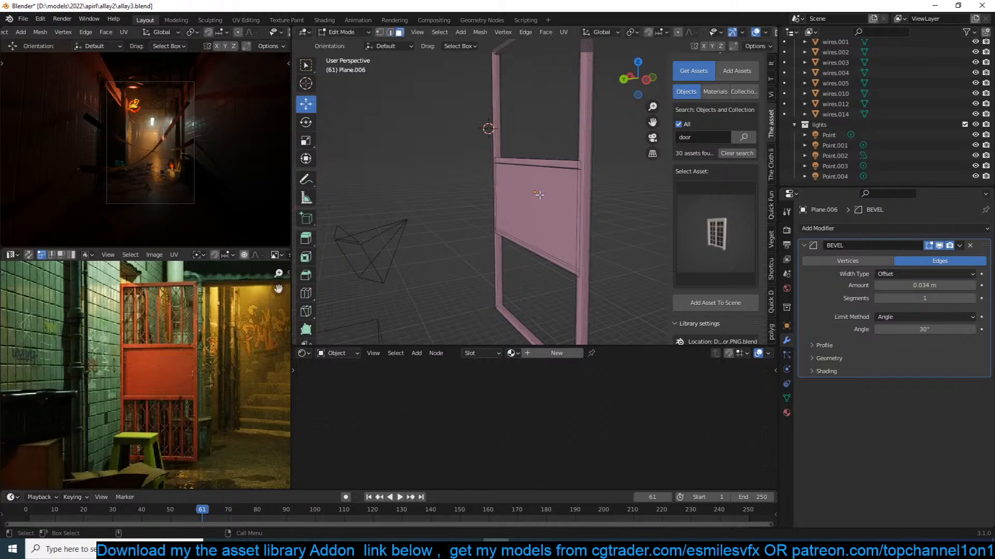
click(539, 197)
middle_drag(539, 197, 539, 195)
key(i)
click(611, 162)
key(alt+s)
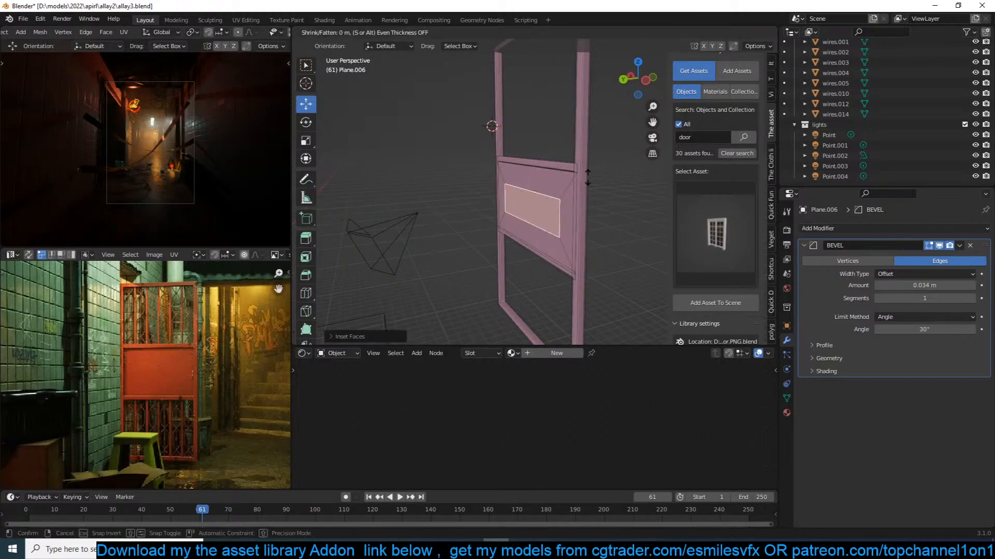
click(617, 159)
key(Tab)
middle_drag(617, 160, 562, 191)
click(488, 149)
scroll(493, 208, down, 2)
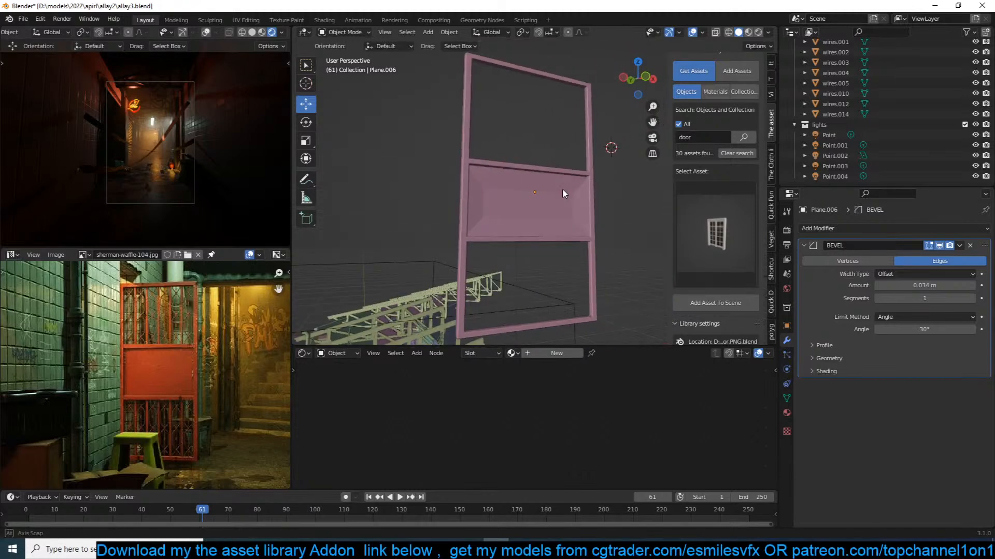
Duplicate the gate's upper crossbar and rotate the copy 90 degrees about the Y axis to make a vertical bar.
key(Tab)
alt+click(565, 175)
alt+click(565, 173)
key(shift+d)
key(r)
key(x)
text(y)
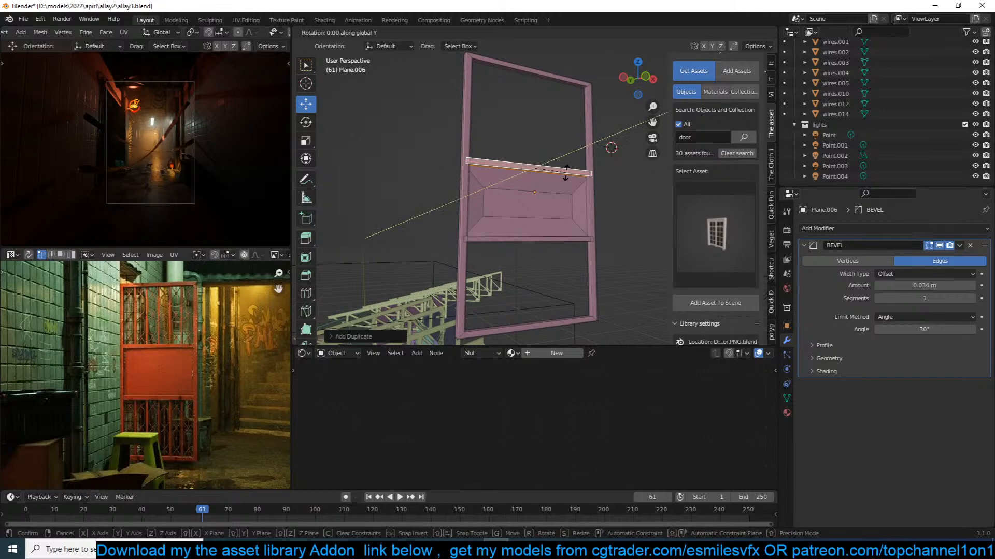
text(90)
key(Return)
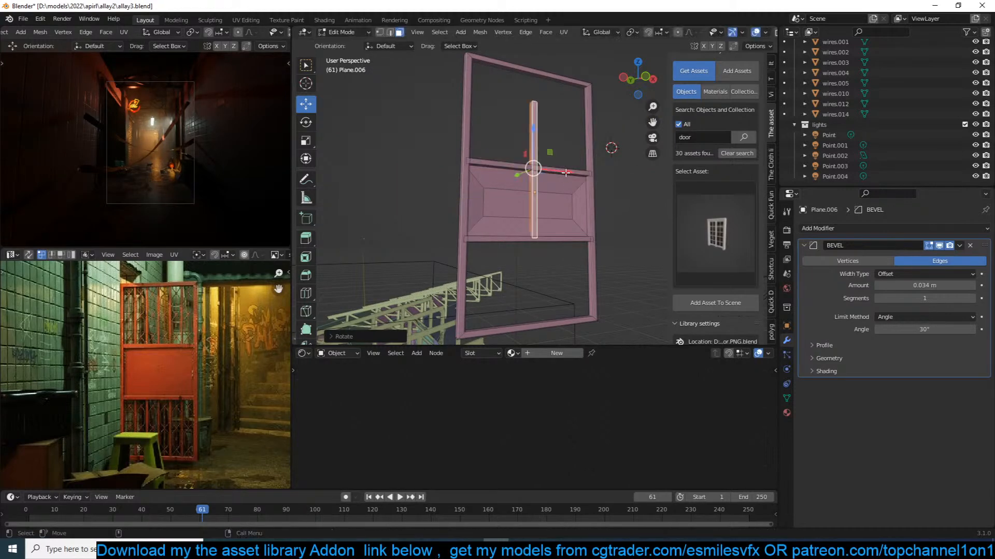
Move the vertical bar into the left part of the upper opening, scale it down and align its top with the frame.
key(KP_1)
key(g)
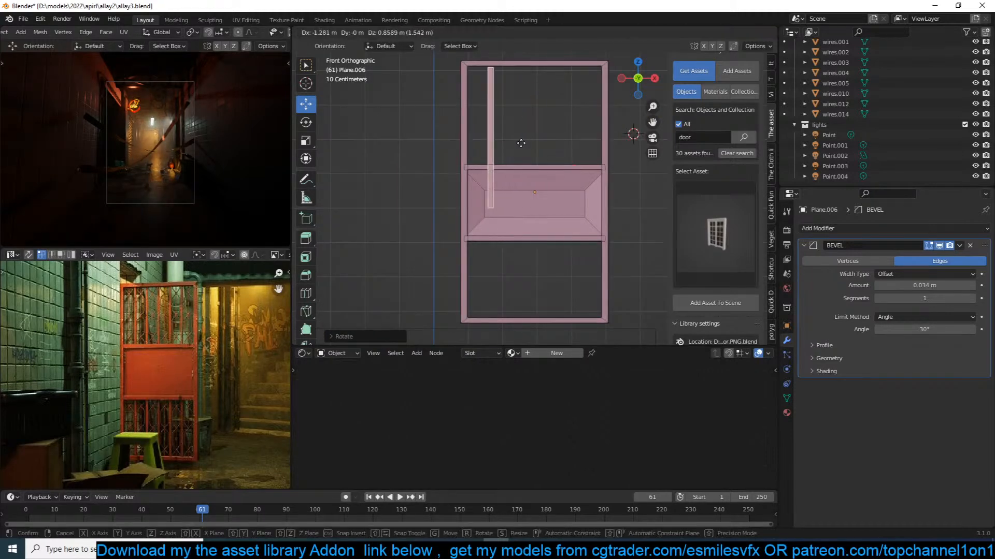
click(521, 139)
key(s)
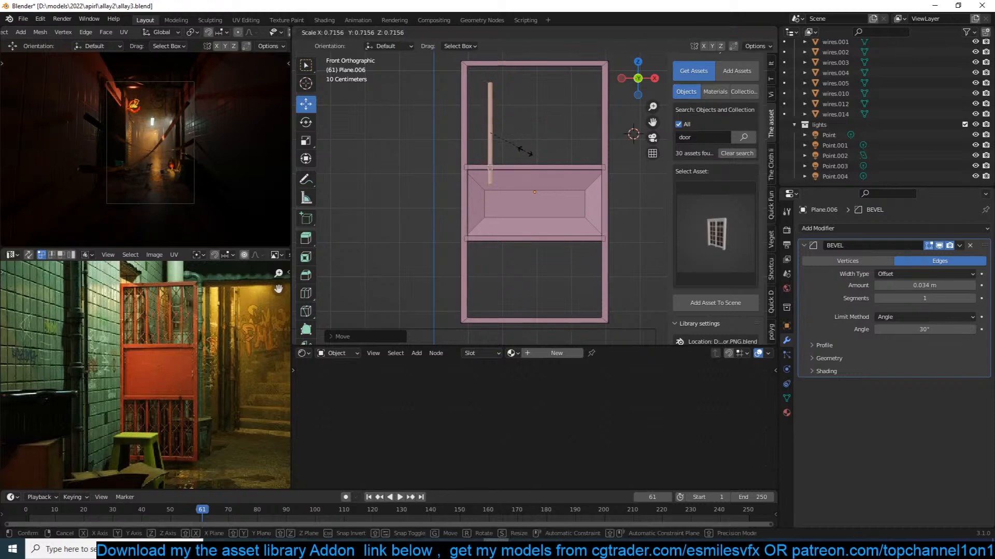
click(533, 152)
key(g)
click(538, 150)
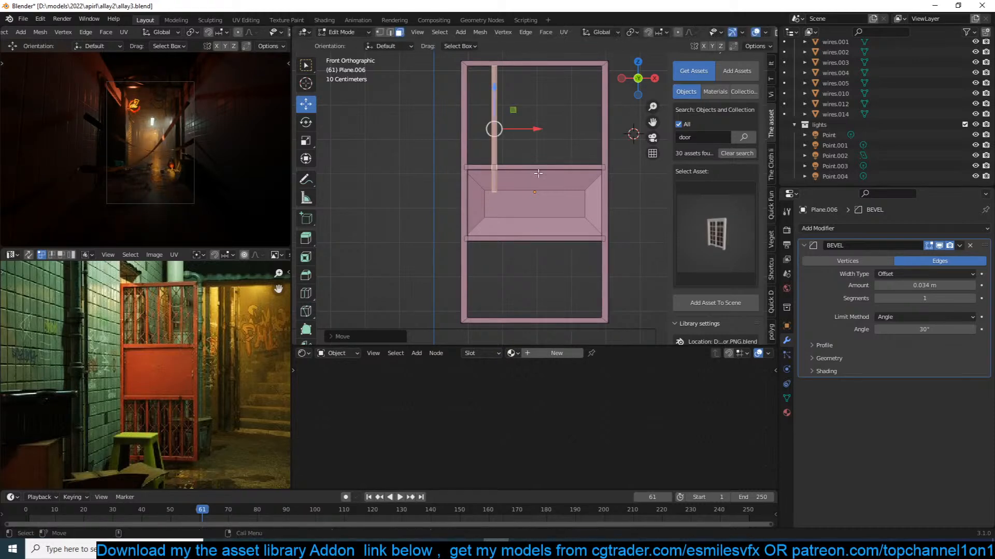
Raise the vertical bar's lower vertices along Z so it ends at the upper crossbar.
key(alt+z)
drag(519, 188, 486, 206)
key(g)
key(z)
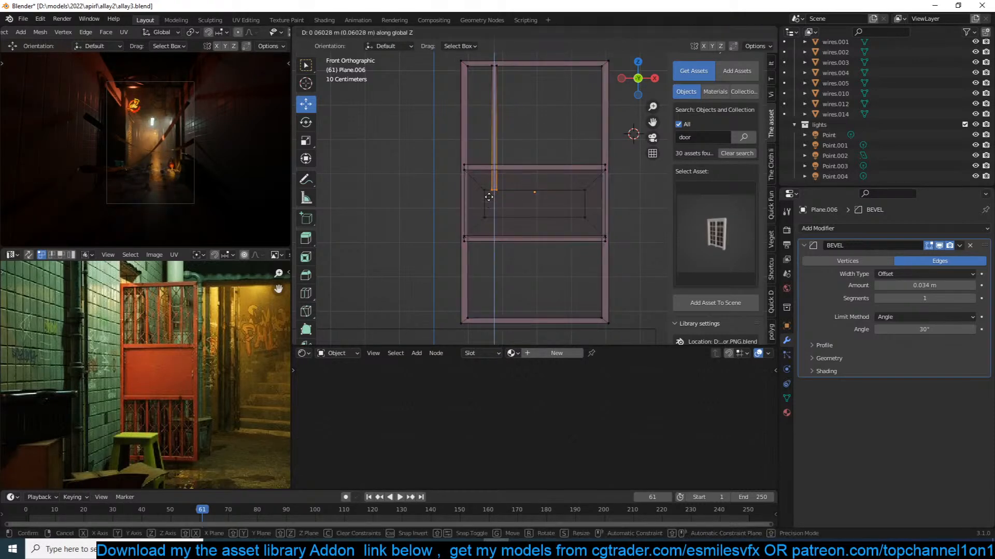
click(494, 179)
Duplicate the whole vertical bar along X three times at equal spacing to get four bars in the upper opening.
key(ctrl+l)
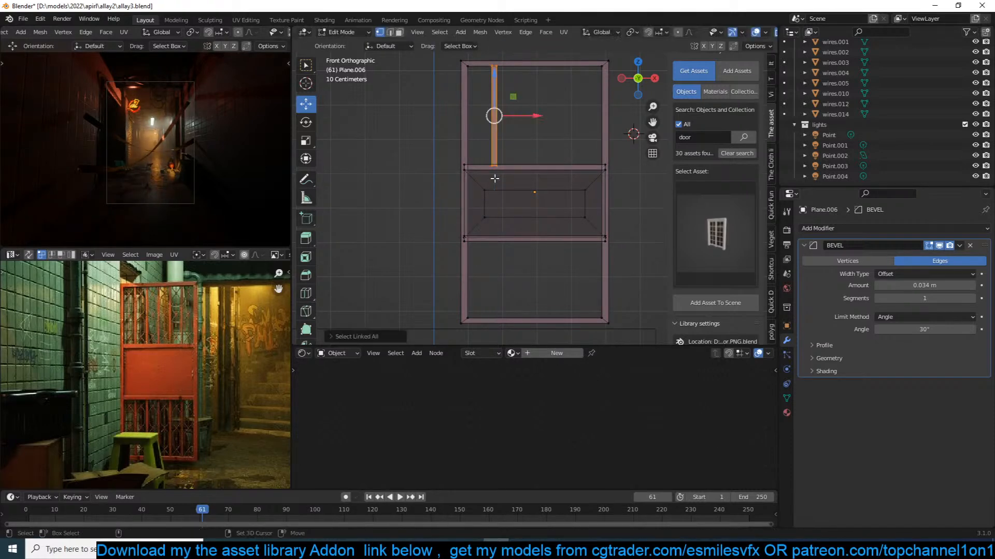
key(shift+d)
key(x)
click(527, 177)
key(shift+r)
key(shift+r)
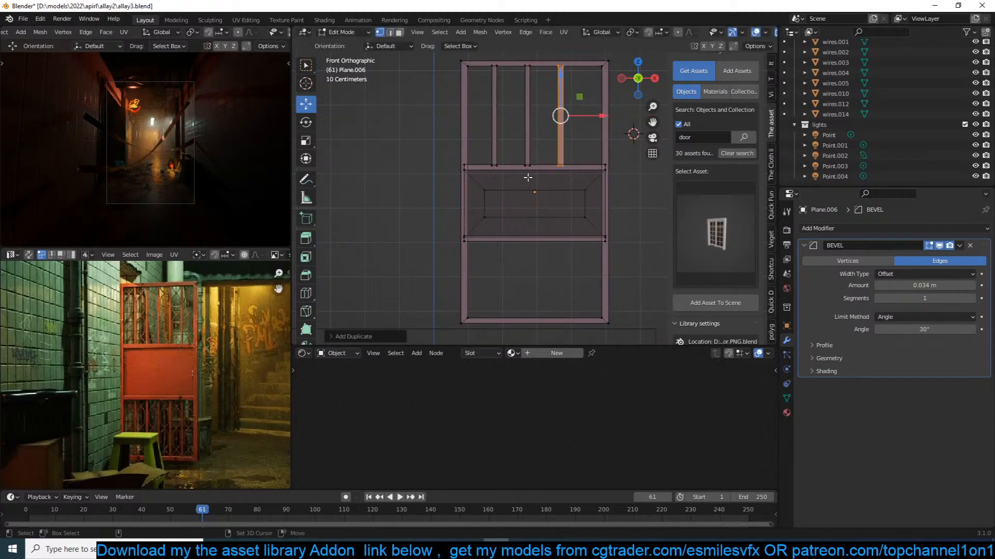
Select the four upper bars and scale them along X to bring them closer together.
key(3)
drag(479, 117, 609, 128)
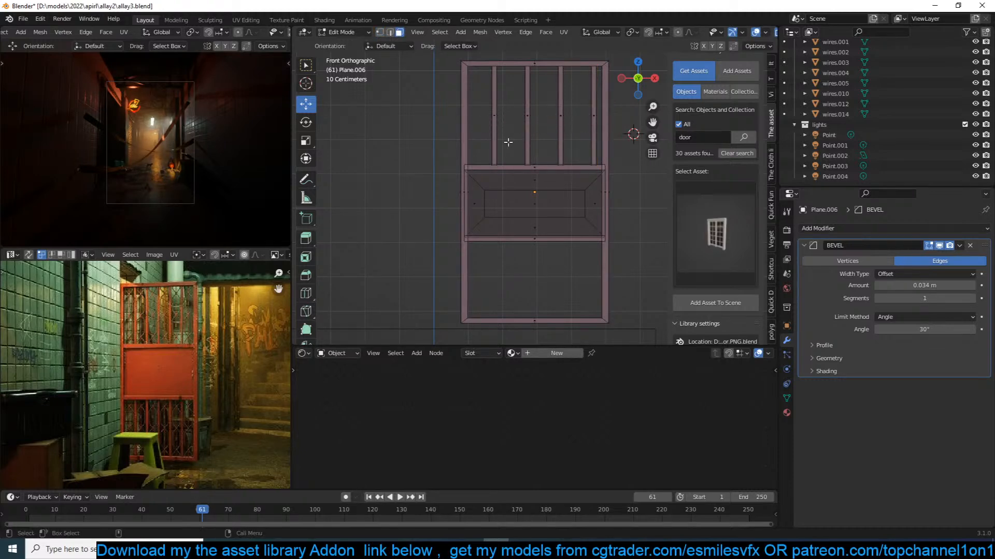
drag(475, 109, 549, 119)
key(s)
key(x)
click(576, 115)
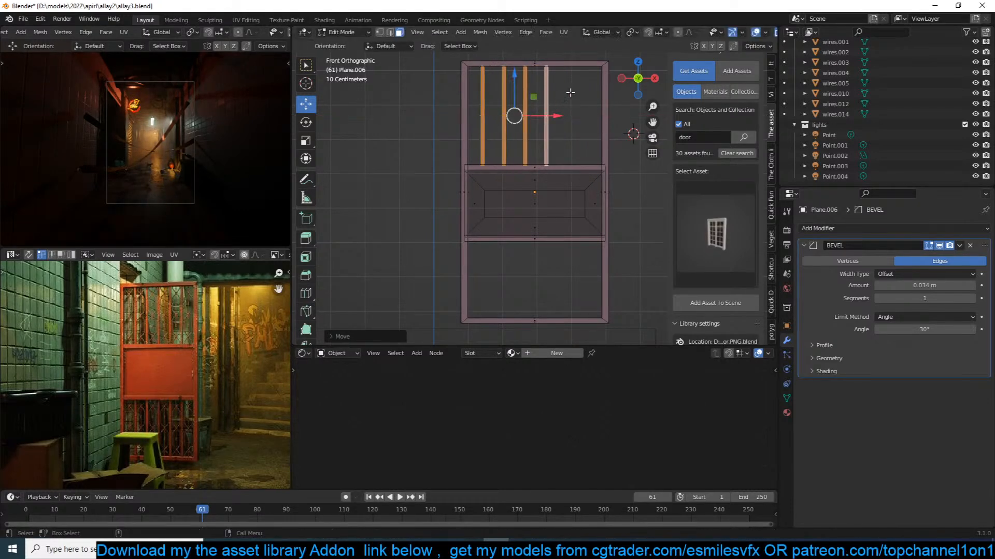
Respace the four upper bars and duplicate the rightmost one as a fifth bar beside the frame's right upright.
scroll(586, 68, down, 2)
drag(568, 82, 627, 321)
drag(616, 198, 596, 209)
click(566, 72)
drag(548, 177, 549, 178)
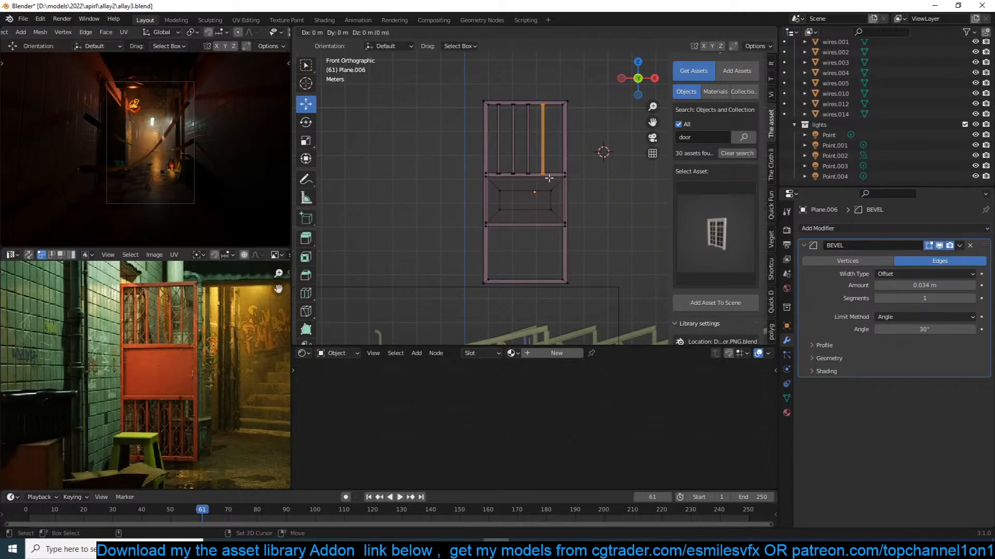
drag(585, 138, 596, 135)
key(shift+d)
right_click(540, 164)
key(ctrl+z)
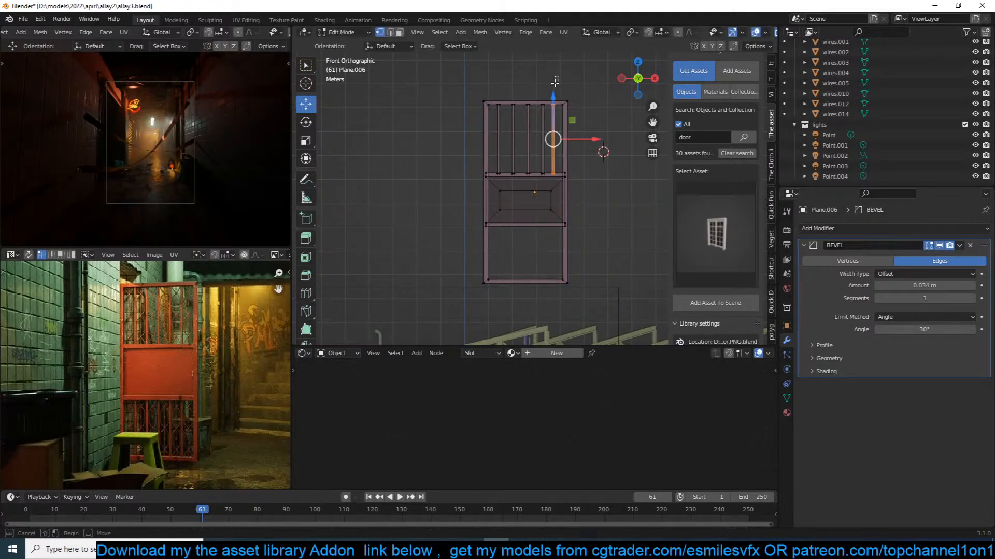
Duplicate all five upper bars downward along Z into the lower opening and shorten the copies along Z.
key(ctrl+l)
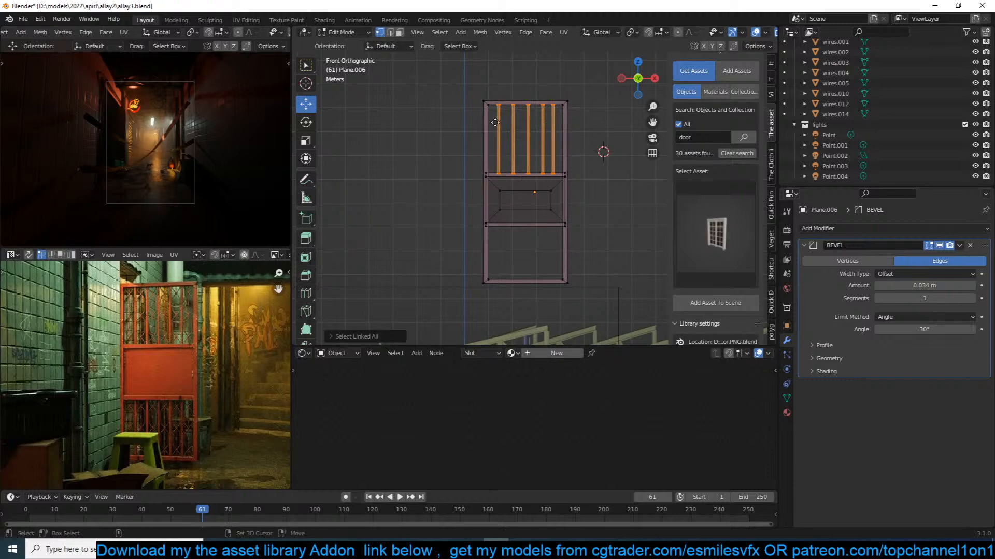
key(shift+d)
key(z)
click(488, 231)
key(s)
key(z)
click(552, 196)
Move and scale the five lower bars along Z so they span from the lower crossbar to the frame's bottom bar.
scroll(551, 197, up, 3)
shift+middle_drag(547, 176, 528, 97)
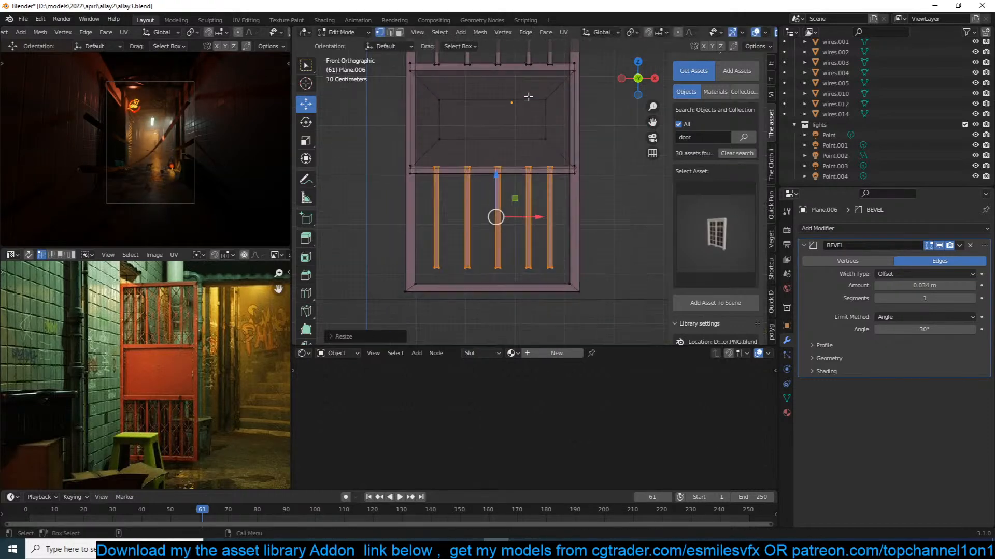
scroll(529, 97, up, 3)
key(g)
key(z)
click(541, 129)
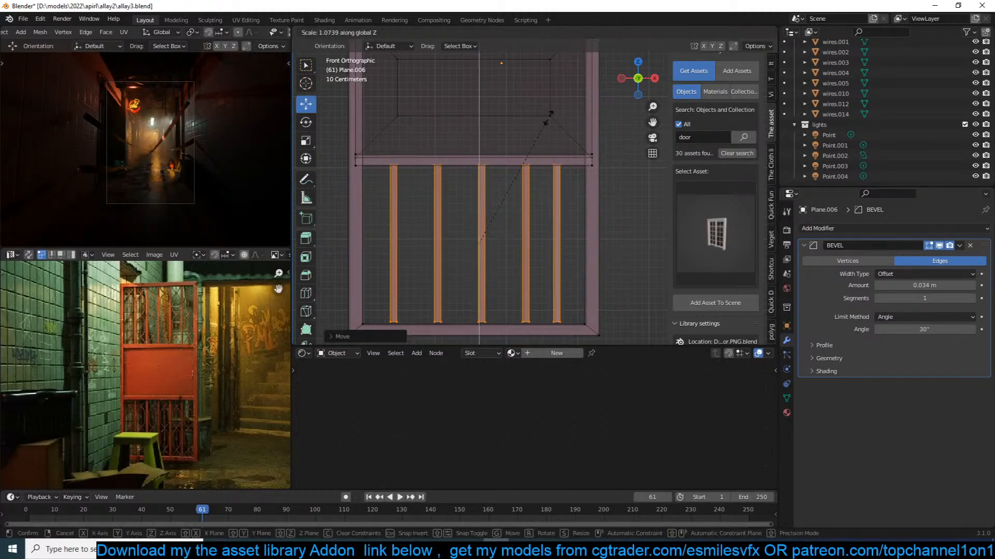
key(alt+z)
Leave Edit Mode, inspect the finished gate from several sides and save the file.
middle_drag(520, 132, 674, 137)
key(Tab)
key(ctrl+s)
click(596, 172)
key(KP_3)
middle_drag(674, 155, 579, 211)
key(ctrl+s)
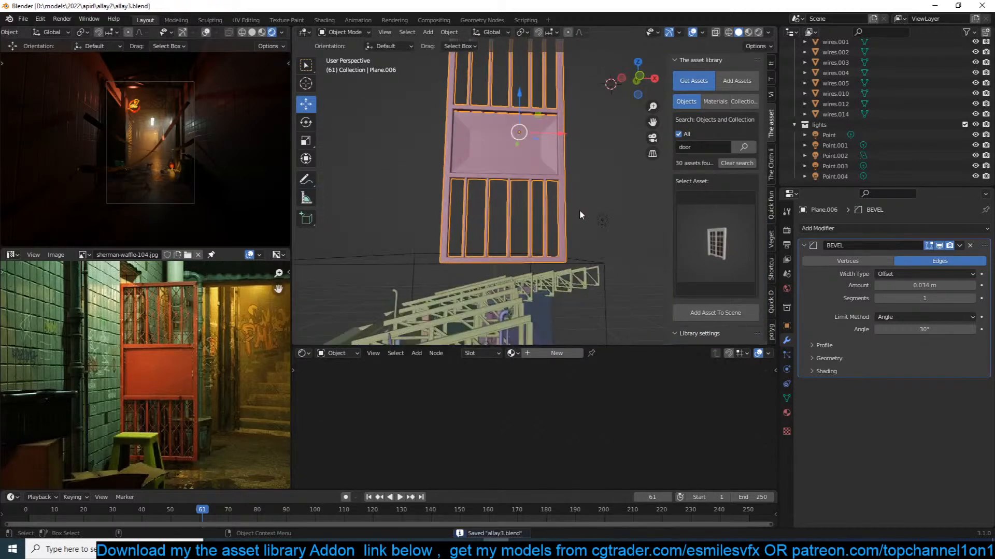
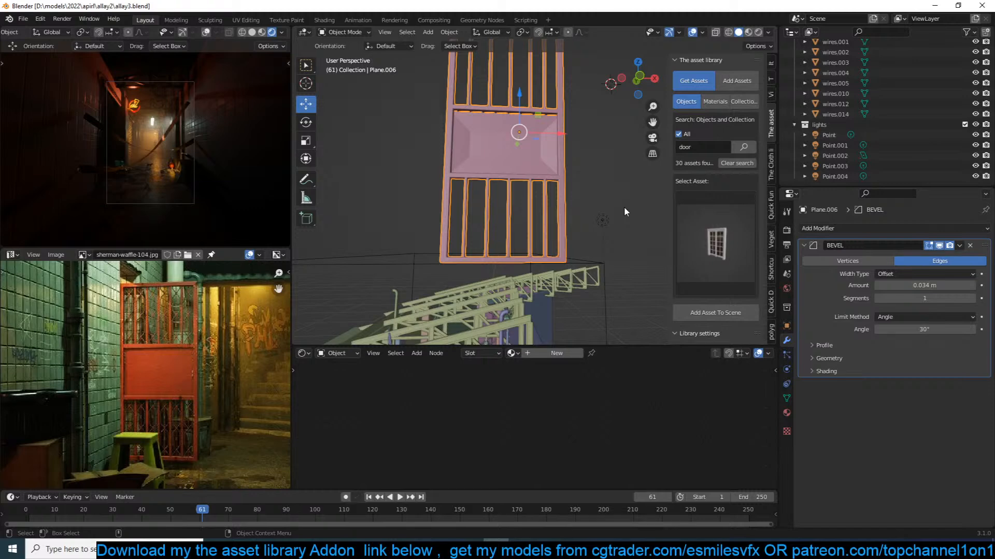
Collapse the Sampling section in the render settings and save the file again.
click(787, 230)
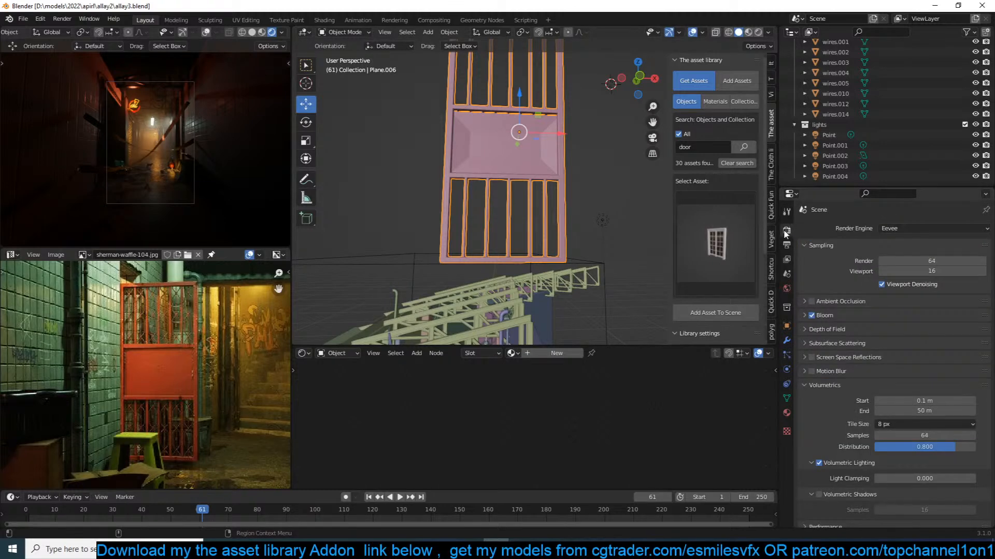
click(834, 246)
mouse_move(524, 228)
middle_down()
mouse_move(511, 226)
mouse_move(514, 239)
middle_up()
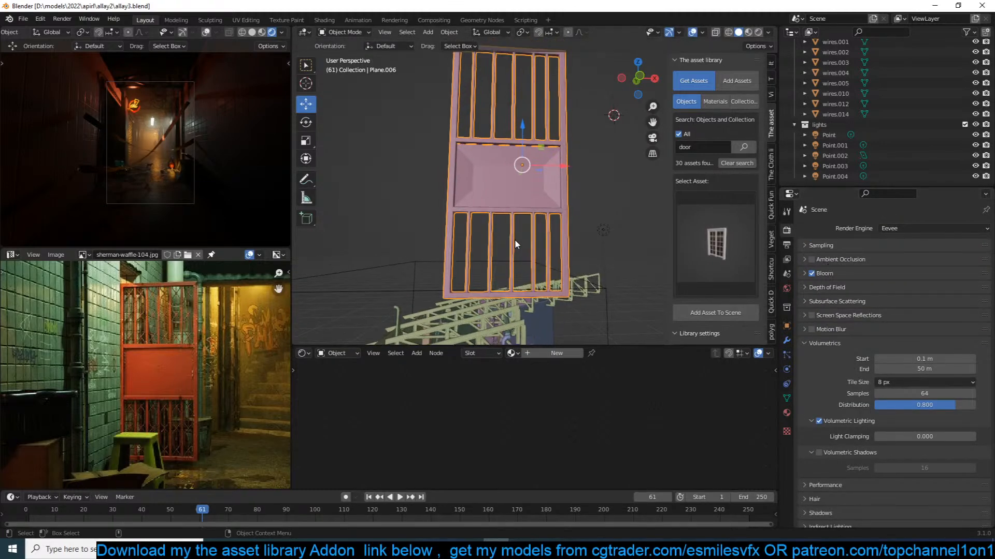
scroll(514, 238, up, 4)
key(ctrl+s)
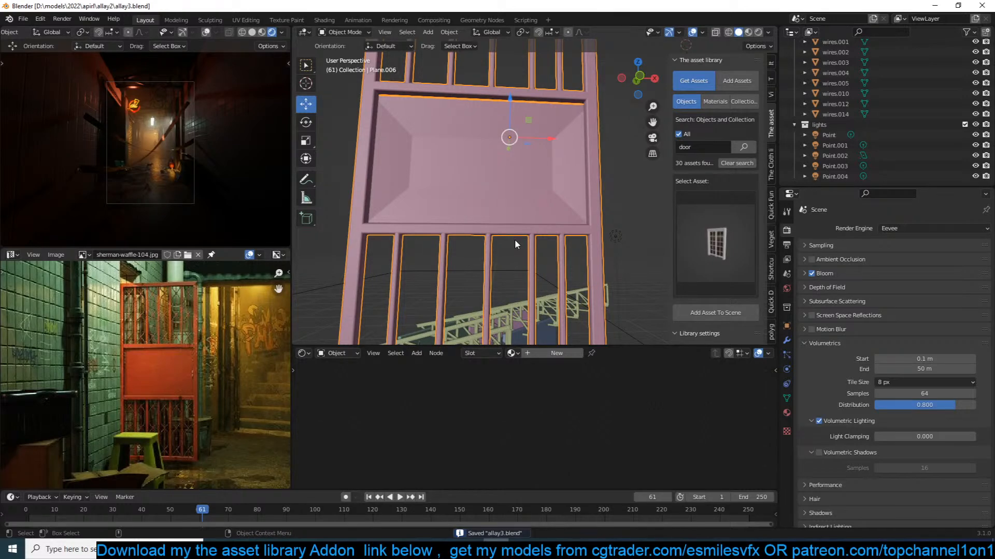
scroll(515, 239, down, 3)
key(ctrl+s)
middle_drag(514, 239, 403, 223)
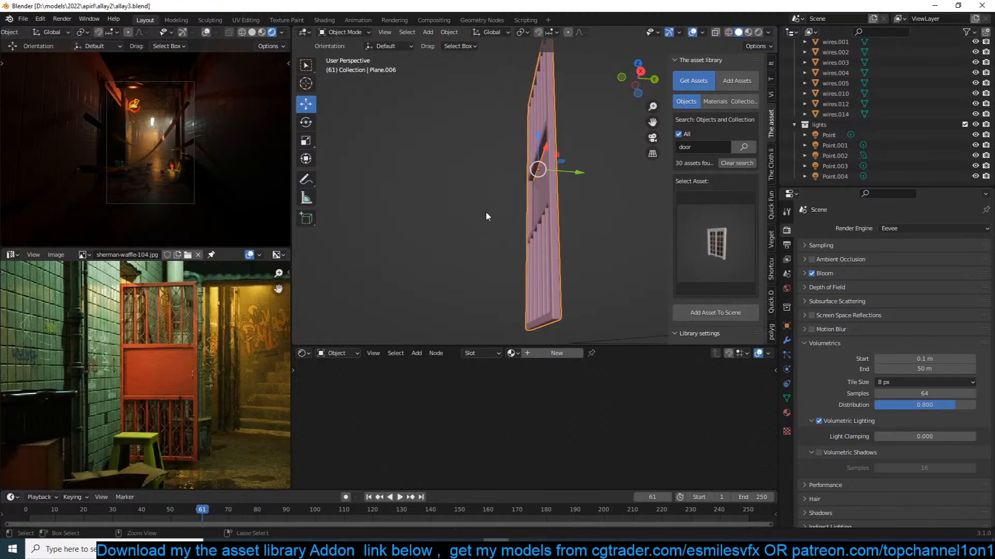
middle_drag(486, 219, 480, 233)
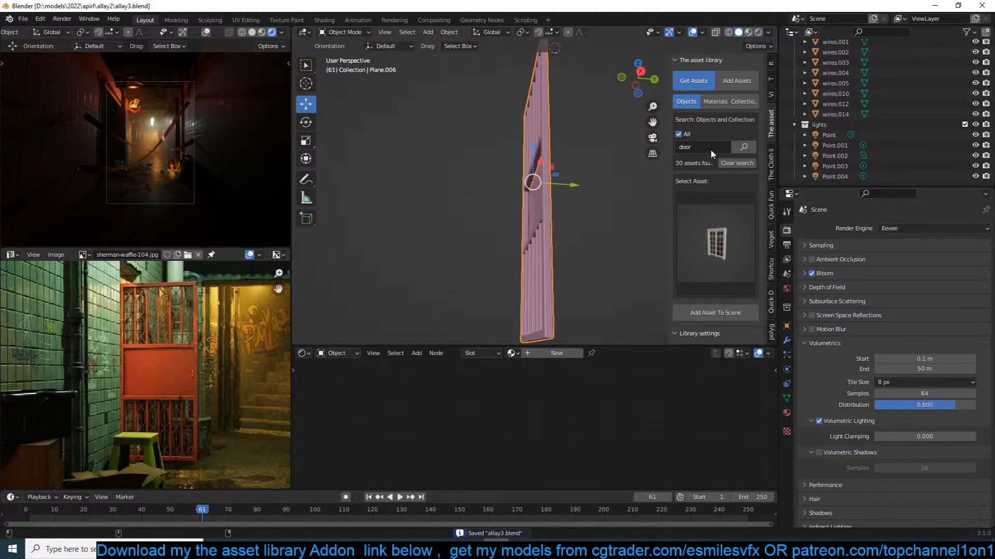
Search the asset library's materials for "metal".
click(719, 106)
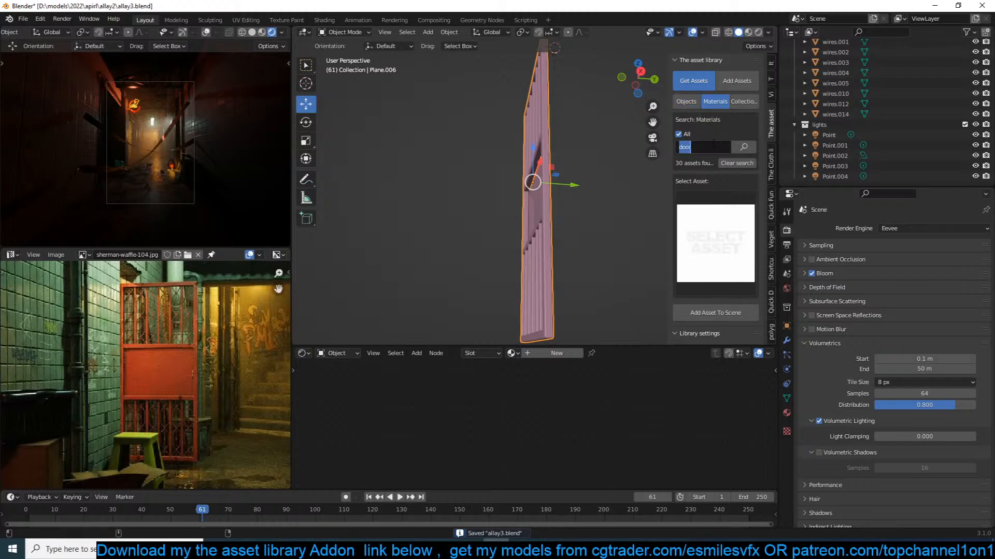
key(Return)
click(724, 209)
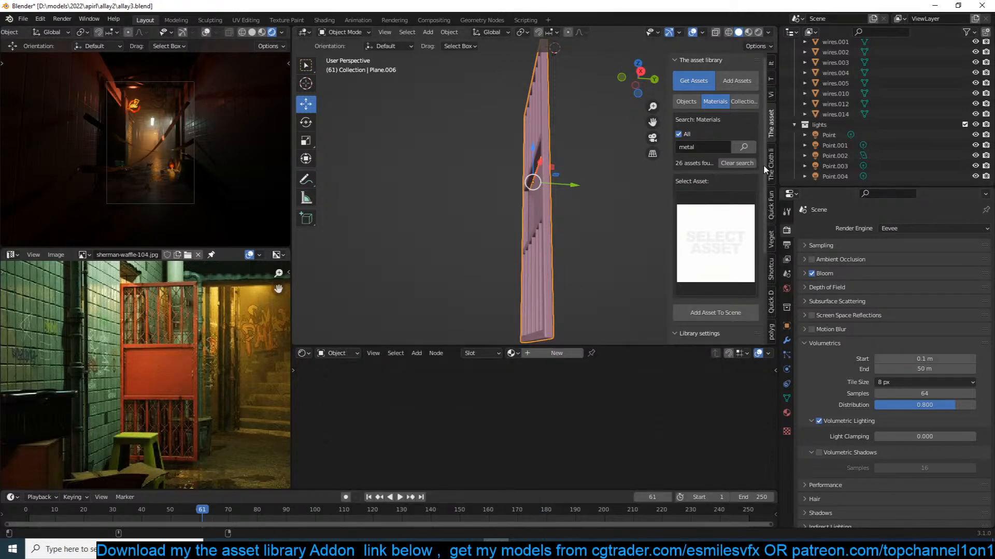
click(771, 78)
click(770, 95)
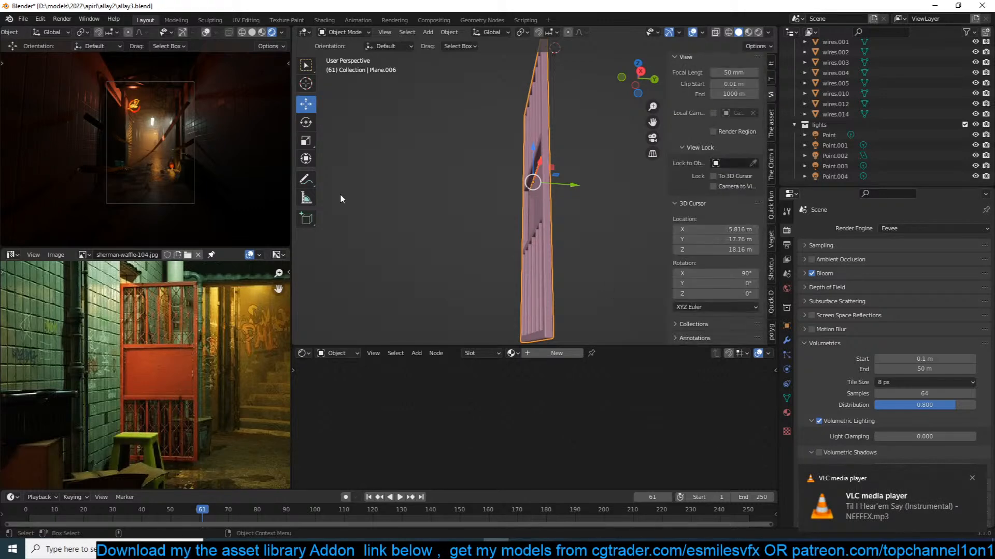
Find the add-on matching "text" in the preferences, enable Object: Texture Folders and save the file.
click(40, 19)
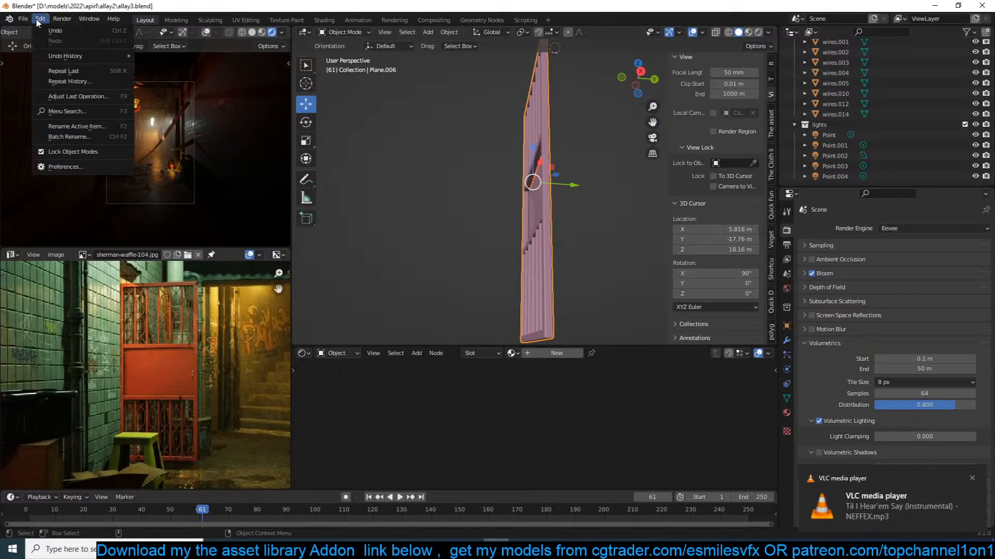
click(62, 167)
click(303, 52)
text(text)
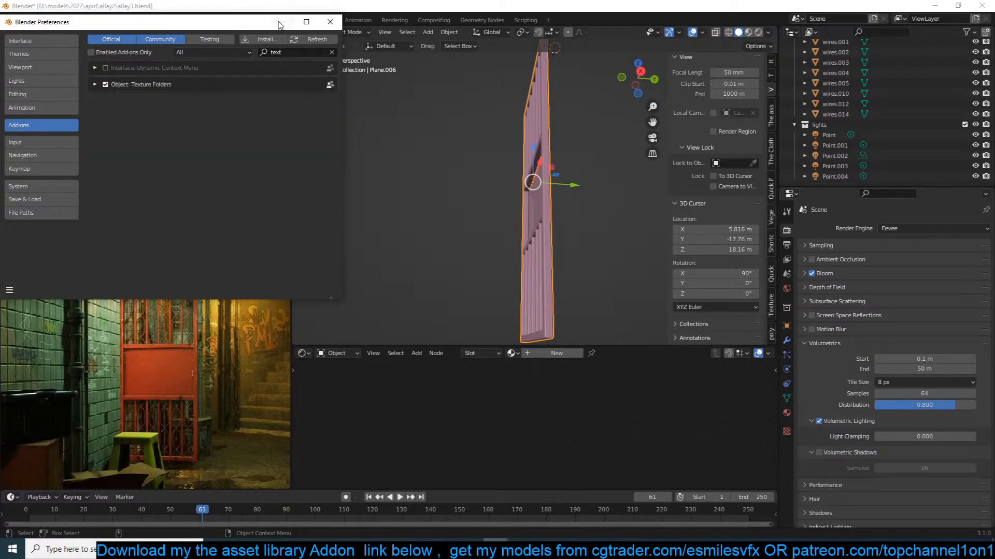
click(330, 22)
key(ctrl+s)
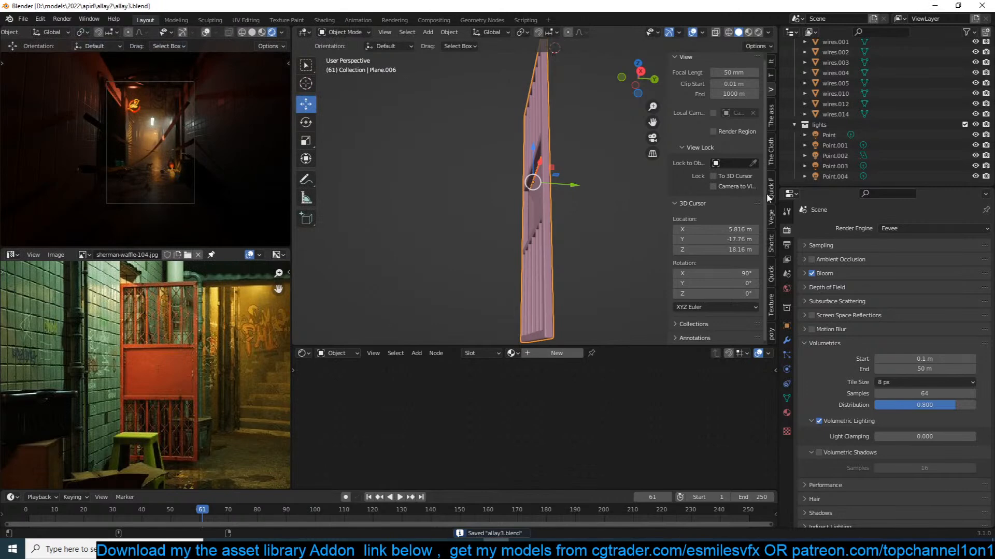
Browse D:\resouces\ through the Texture Folders add-on for a texture folder to link, and cancel the file browser.
click(771, 155)
click(771, 305)
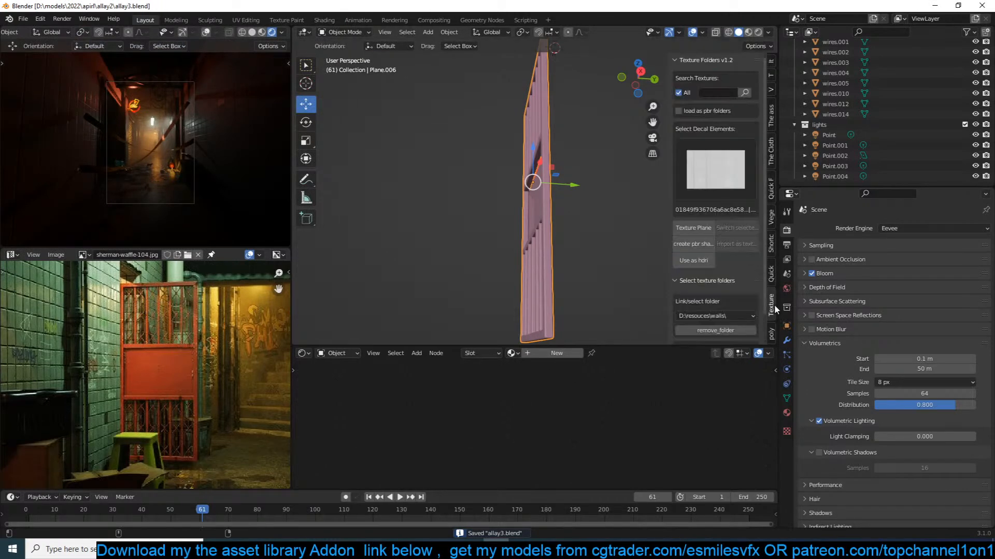
scroll(728, 195, down, 2)
click(706, 334)
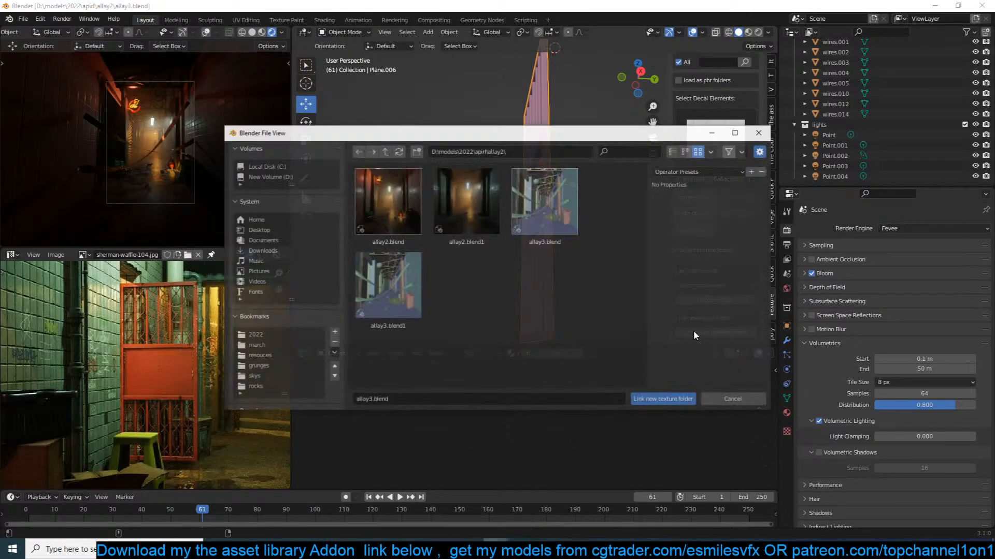
click(260, 357)
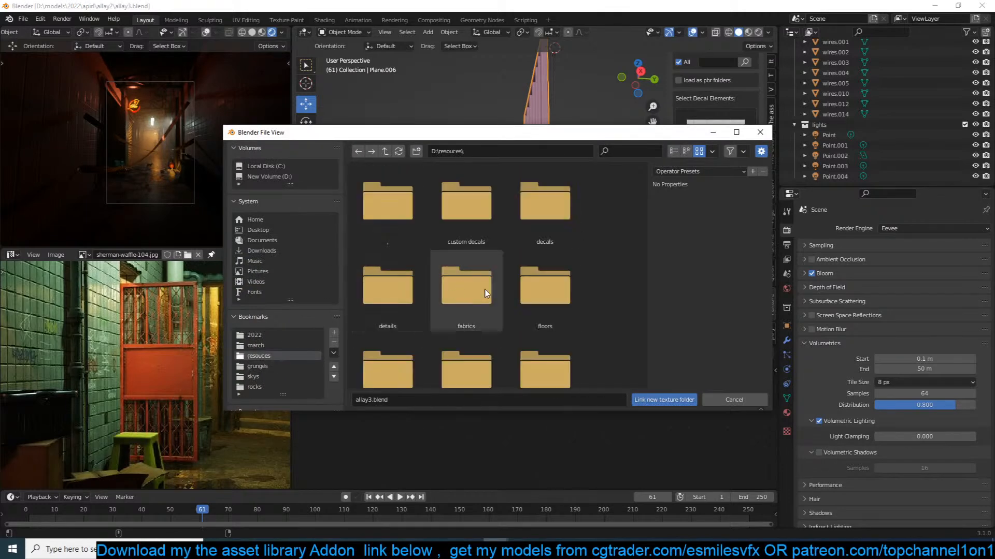
scroll(543, 268, down, 2)
scroll(434, 328, down, 5)
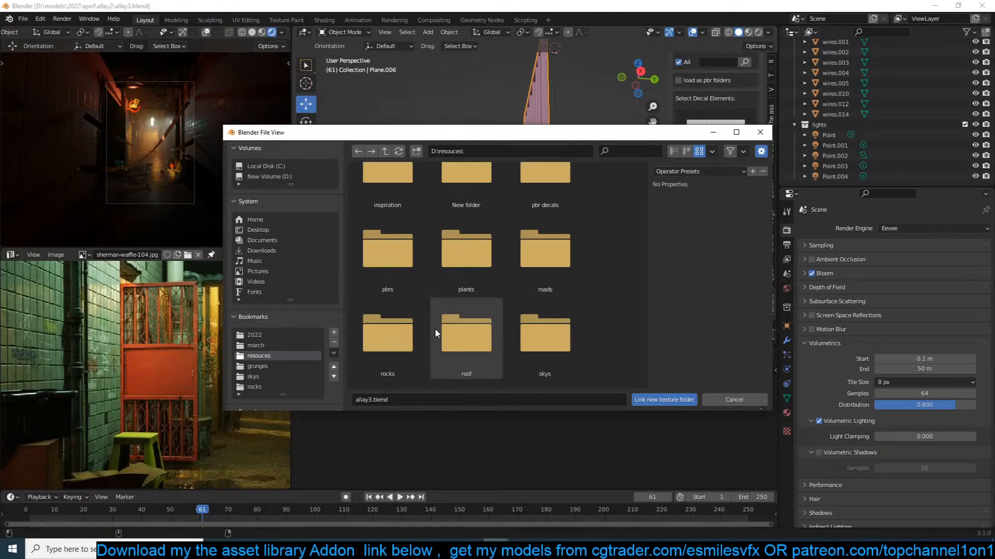
scroll(434, 329, down, 2)
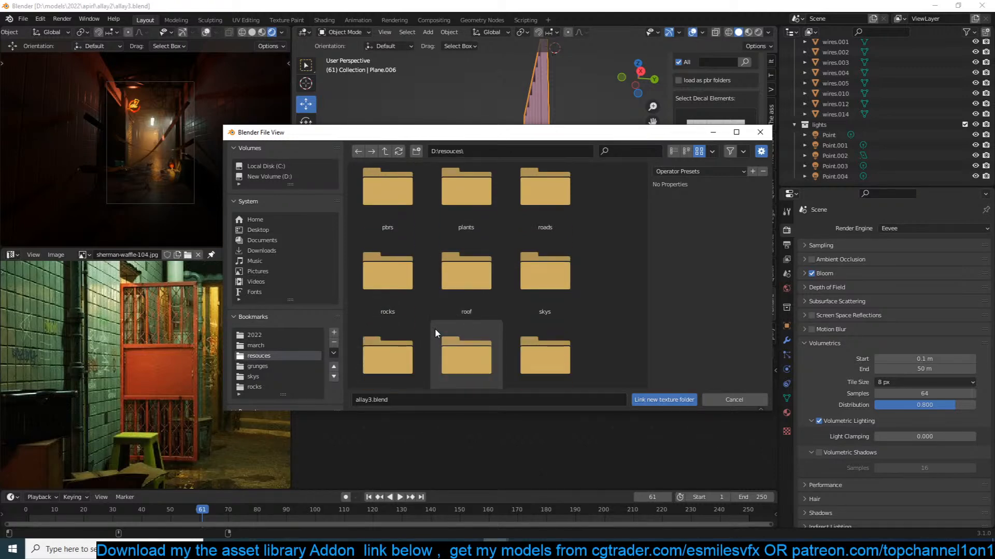
scroll(434, 328, down, 8)
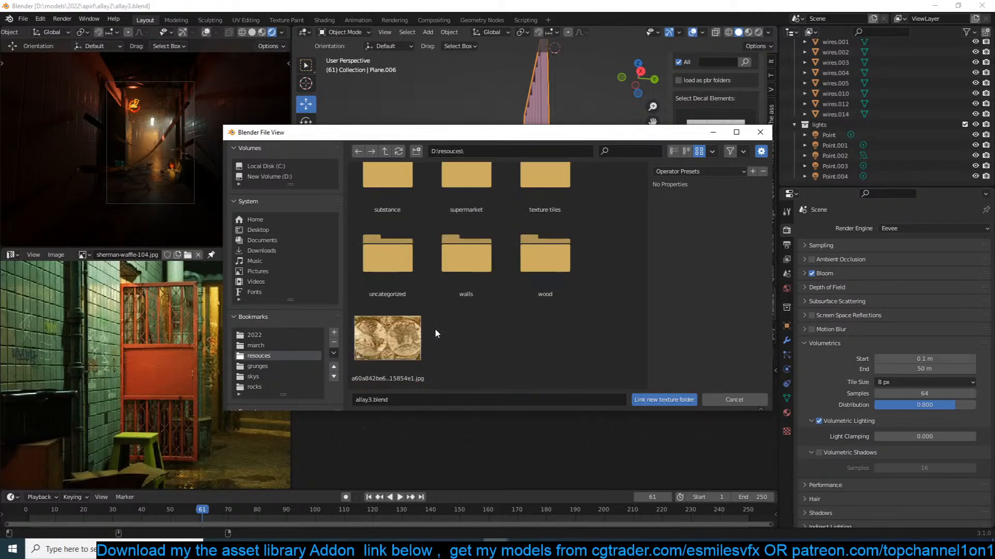
click(735, 401)
scroll(726, 67, up, 1)
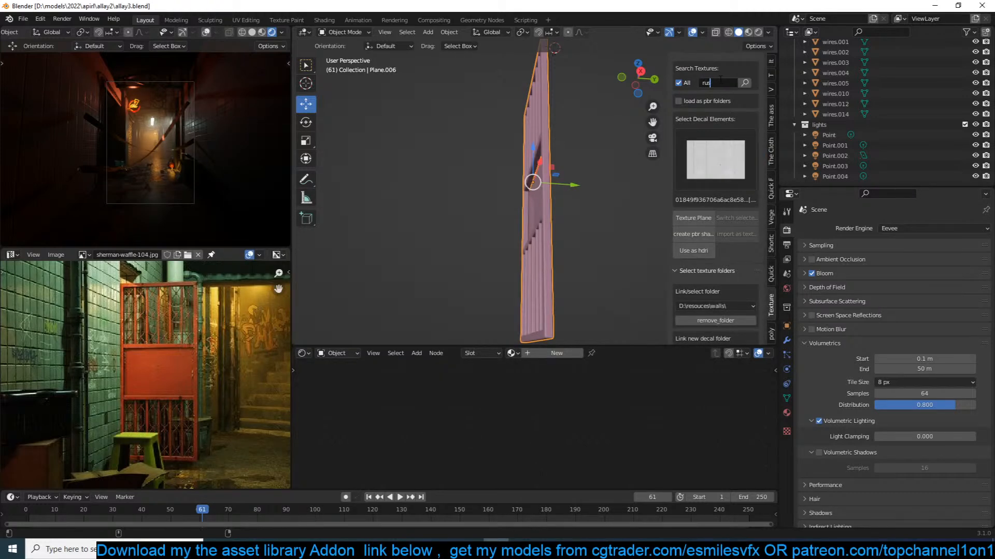
Search the textures for "rust" and "metal", and link D:\resouces\details\ as a new texture folder.
text(t)
key(Return)
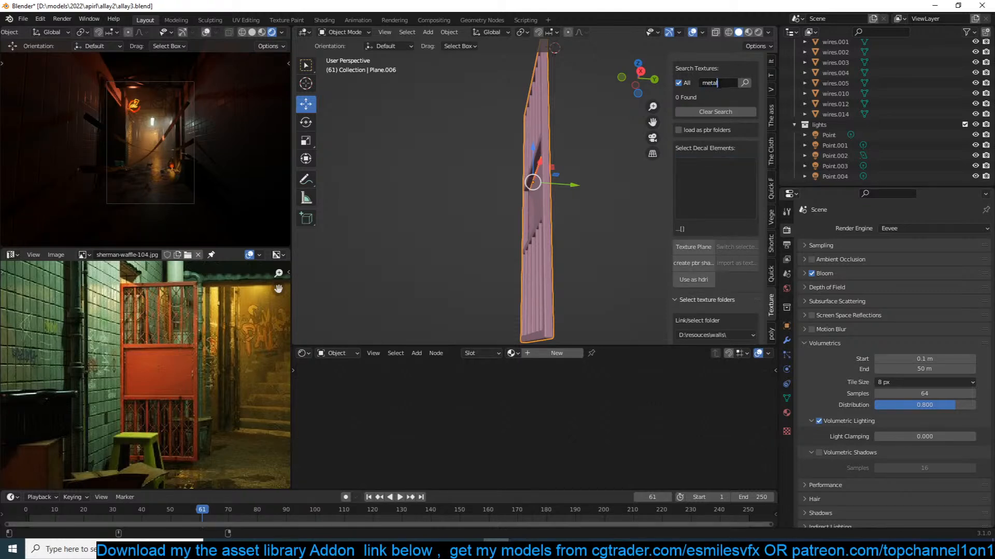
scroll(719, 235, down, 2)
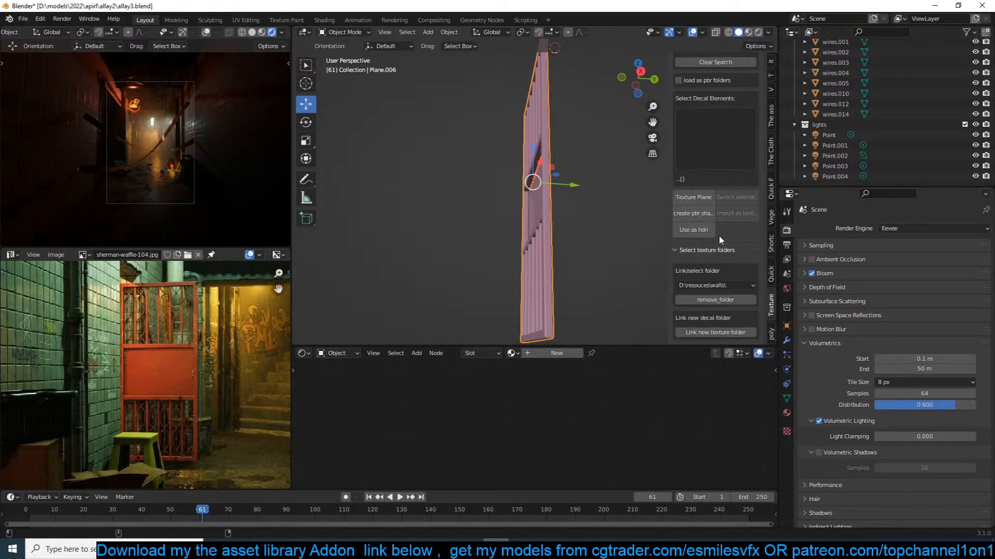
click(709, 332)
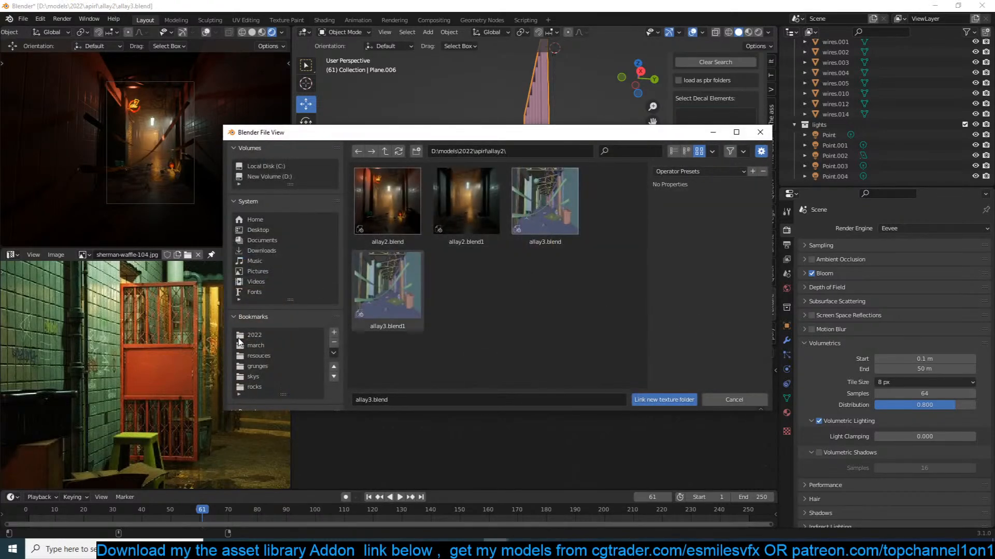
click(246, 356)
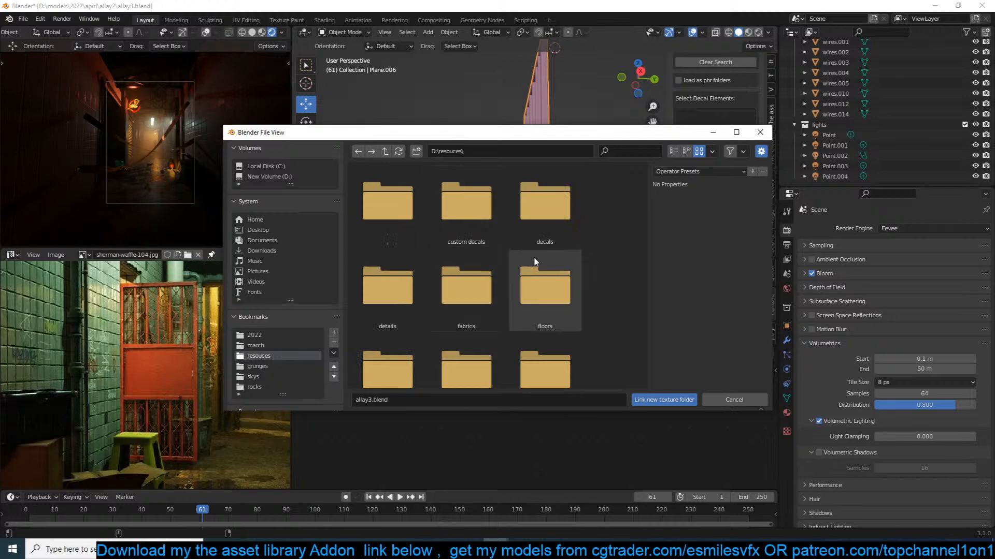
click(377, 308)
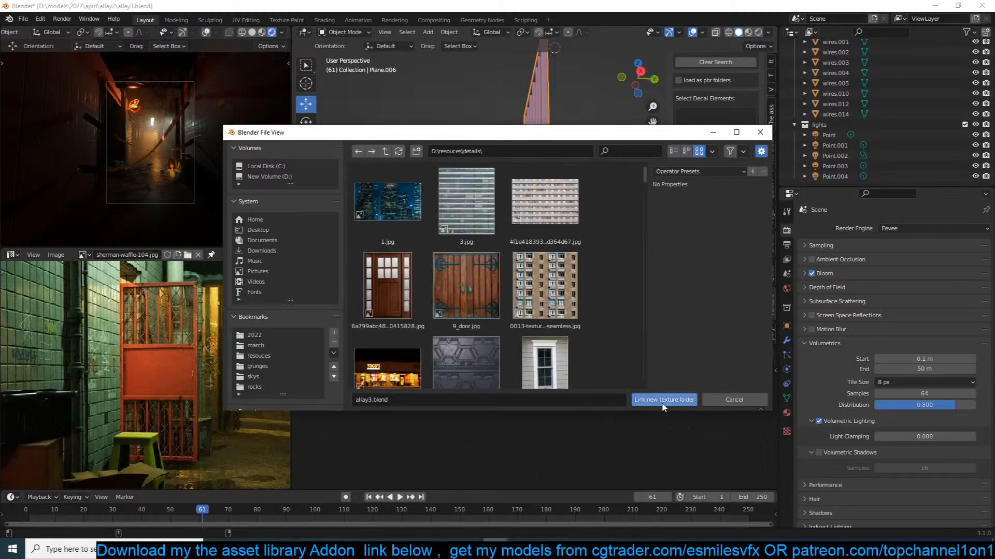
click(663, 399)
Repeat the "metal" texture search with the details folder linked and look over the matching thumbnails.
scroll(751, 195, up, 3)
click(745, 92)
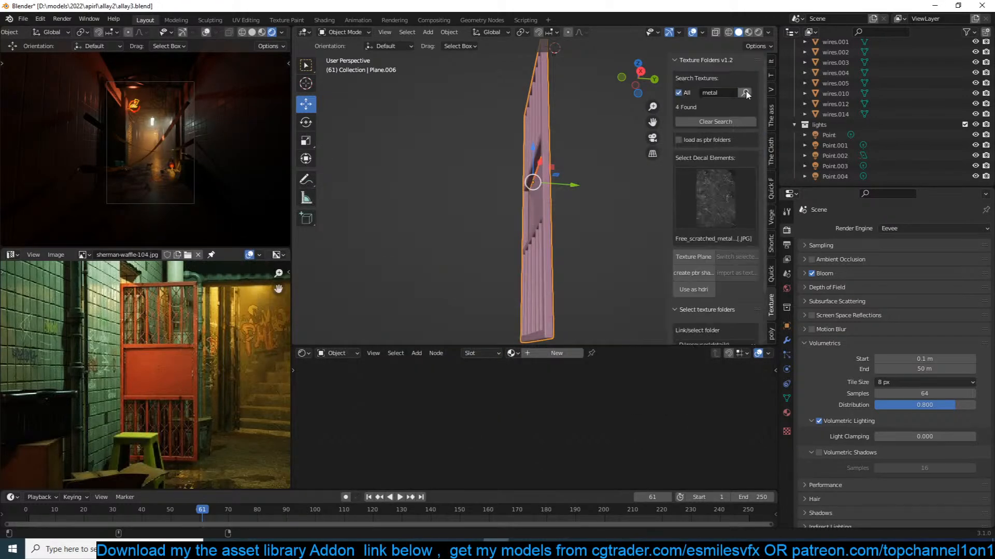
click(713, 176)
Link D:\resouces\floors\ as another texture folder in the Texture Folders add-on.
scroll(714, 259, down, 3)
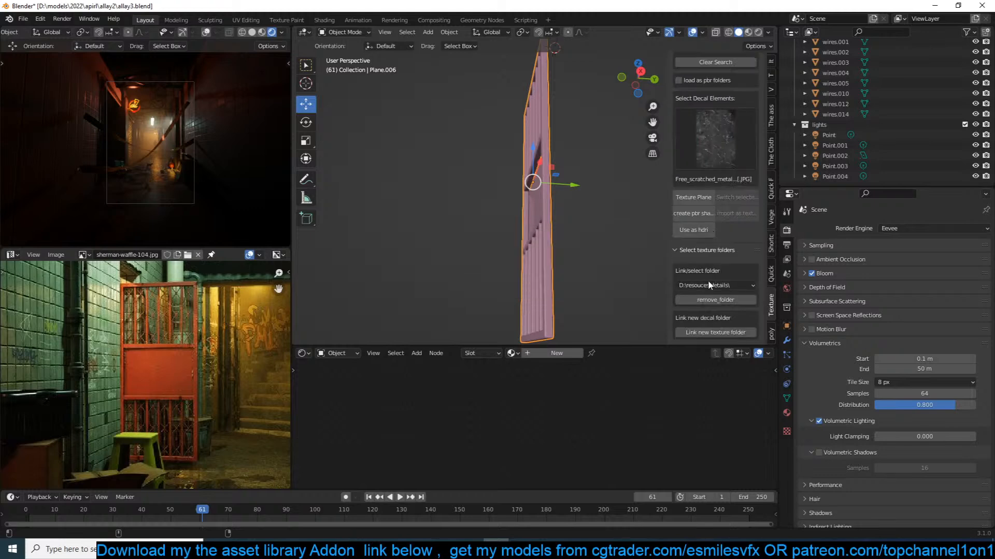
click(715, 332)
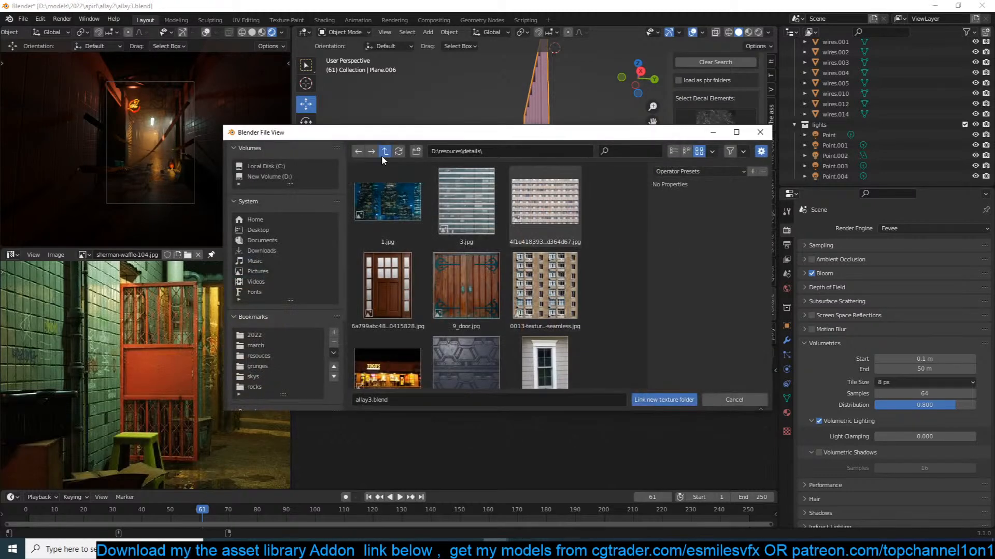
click(384, 154)
scroll(510, 275, down, 1)
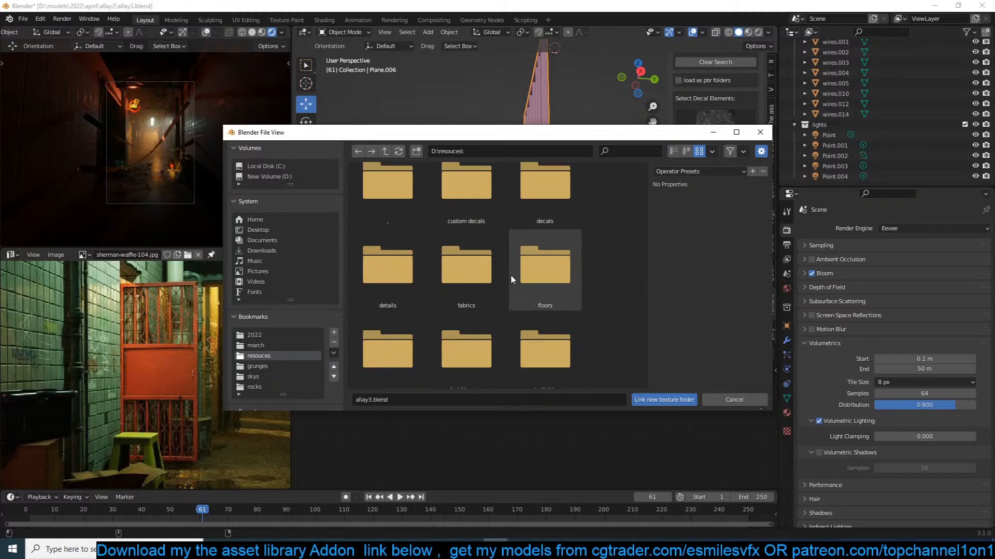
scroll(511, 275, down, 1)
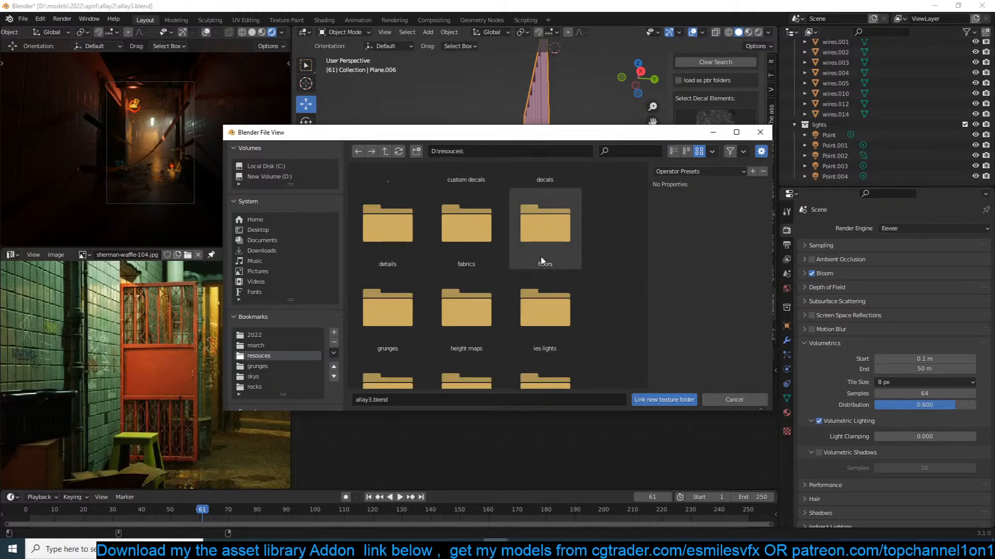
double_click(539, 263)
click(654, 399)
Refresh the "metal" texture search to include the floors folder and review the thumbnails.
scroll(693, 179, up, 3)
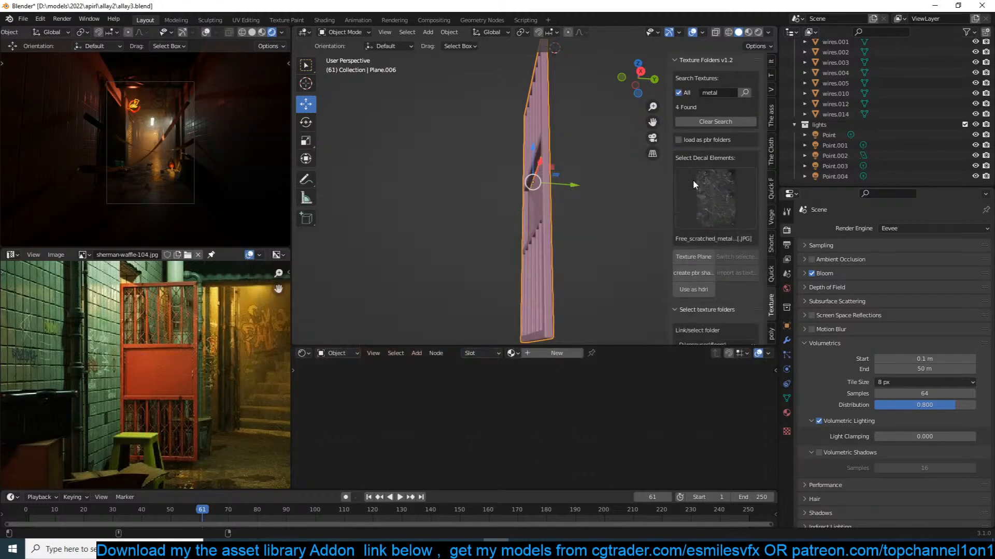
click(709, 198)
click(709, 198)
click(709, 198)
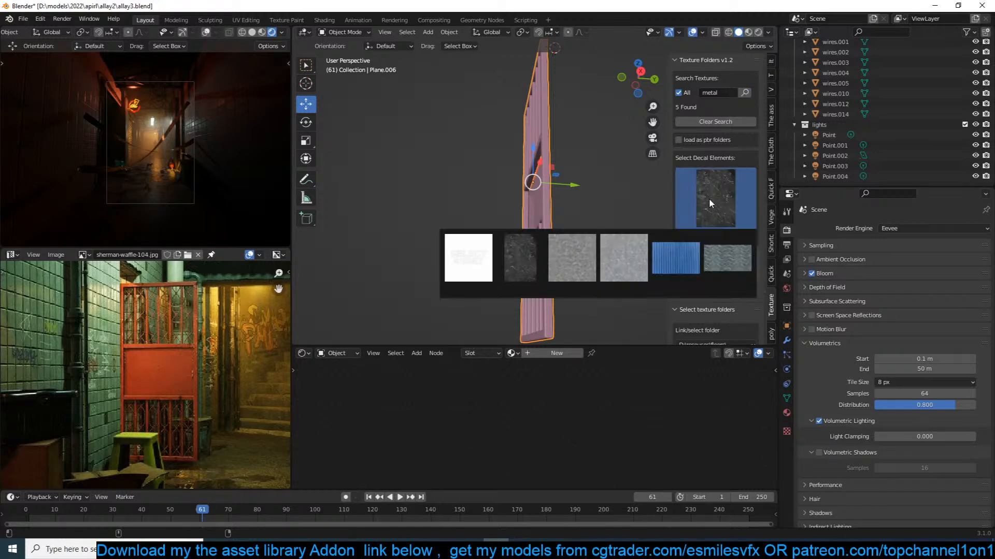
click(708, 198)
Show the gate in Material Preview shading and save the file.
middle_drag(446, 169, 357, 179)
click(748, 32)
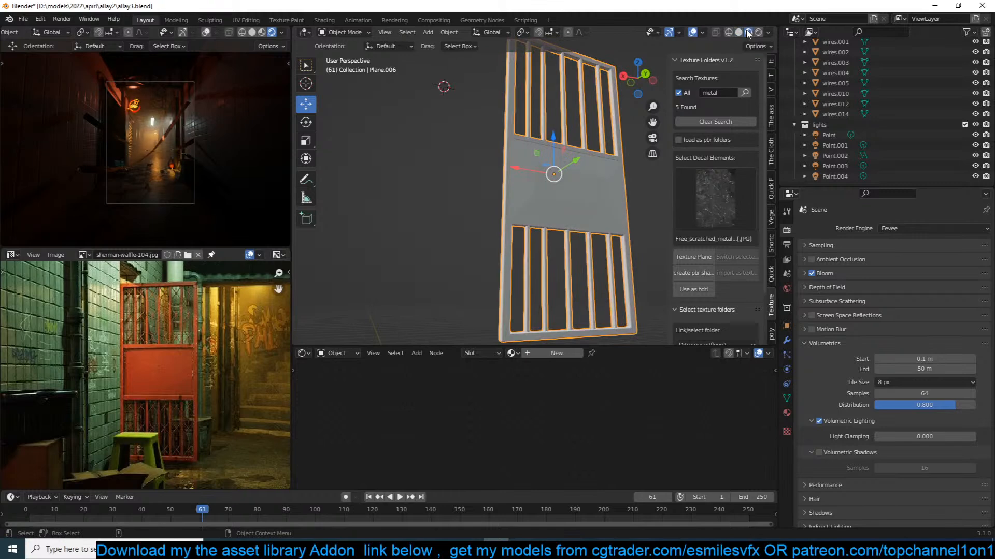
shift+middle_drag(547, 143, 472, 158)
key(ctrl+s)
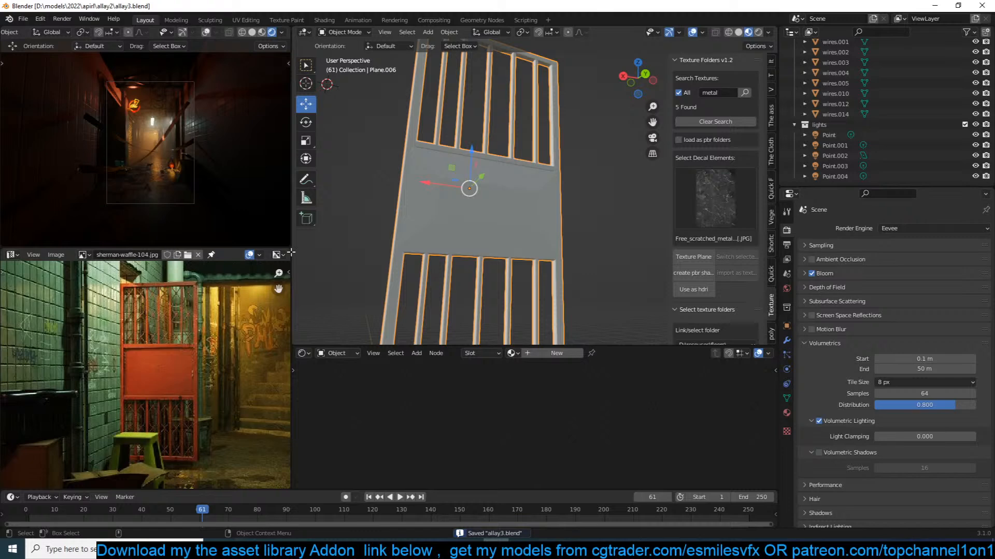
Compare the gate's centre panel with the reference photo, save the file and enable Ambient Occlusion in the Eevee render settings.
scroll(197, 336, up, 3)
scroll(198, 338, down, 2)
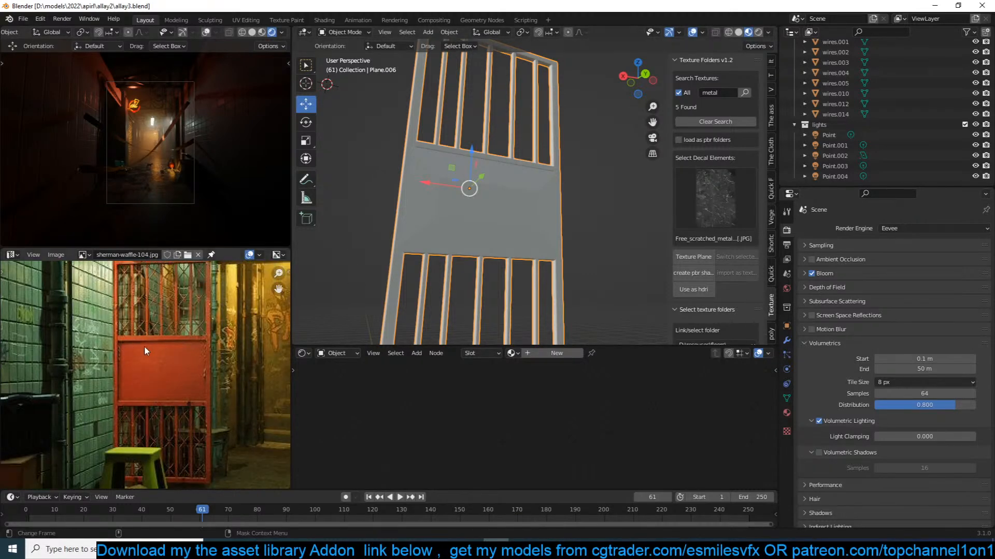
scroll(535, 144, up, 2)
middle_drag(535, 145, 515, 164)
scroll(515, 164, up, 2)
key(ctrl+s)
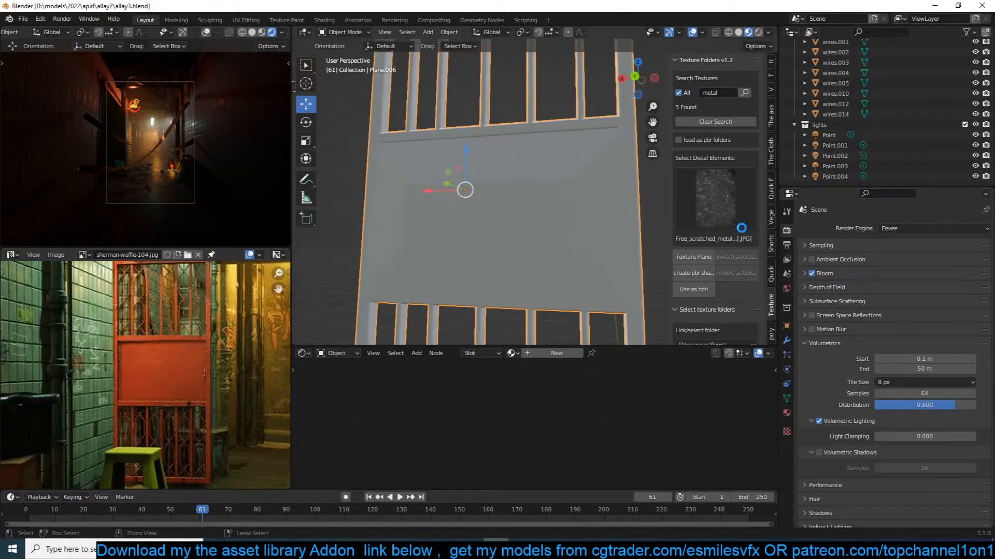
click(811, 259)
middle_drag(570, 259, 443, 202)
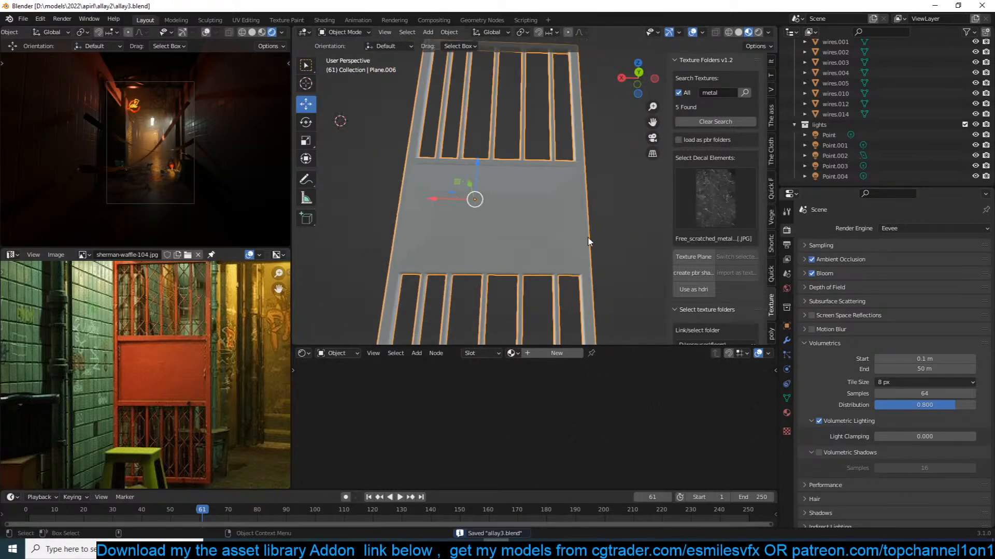
Create a new material on the gate.
click(558, 354)
scroll(545, 362, down, 3)
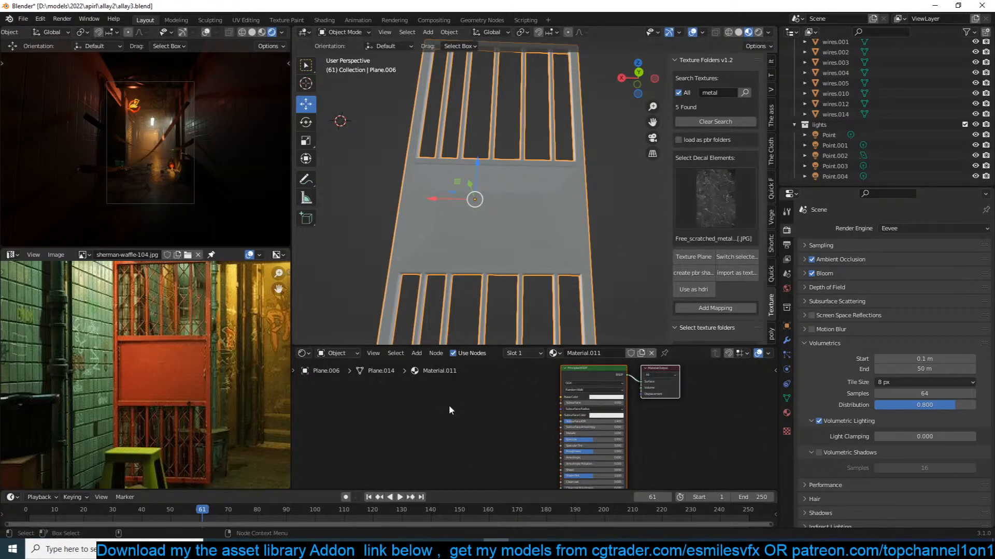
scroll(466, 413, up, 2)
key(shift+a)
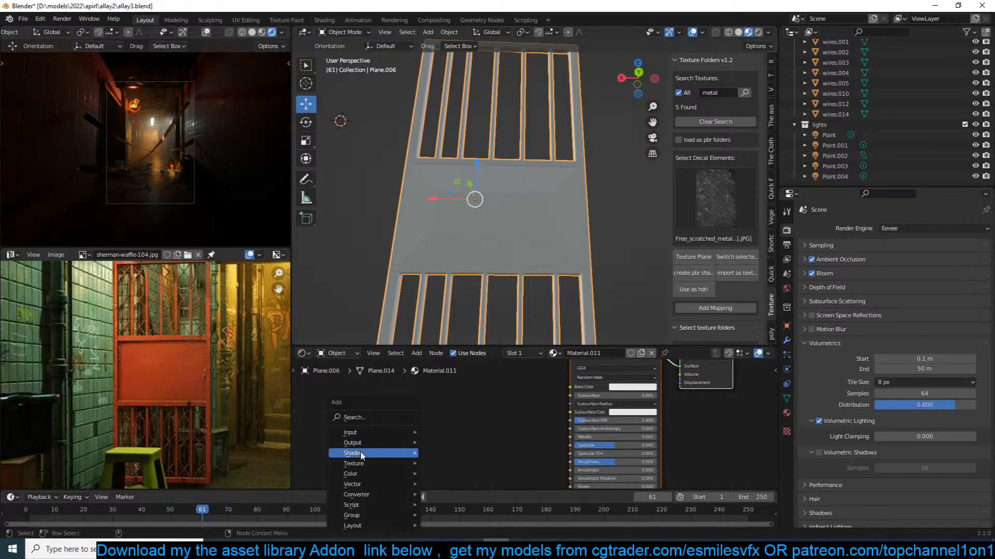
mouse_move(357, 463)
click(477, 380)
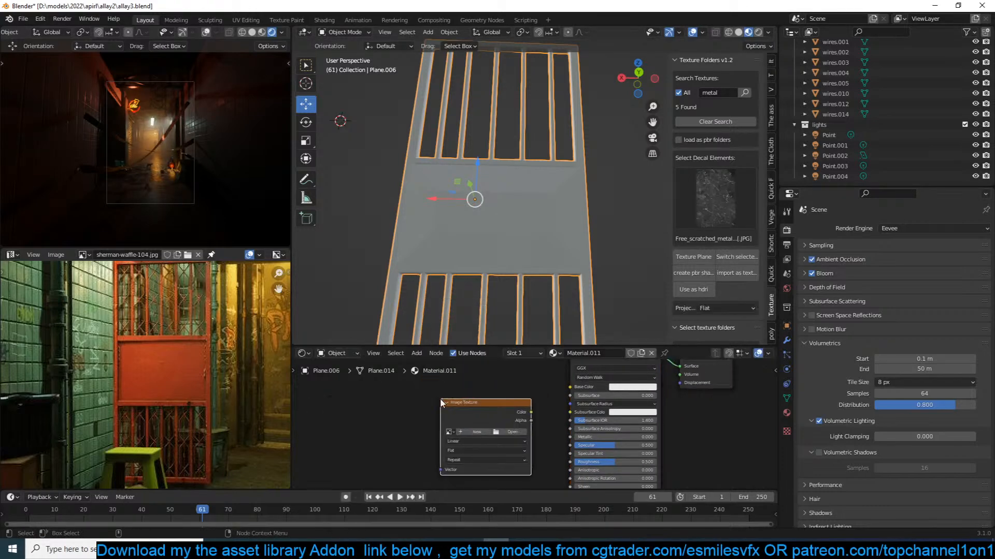
click(496, 431)
click(732, 401)
key(x)
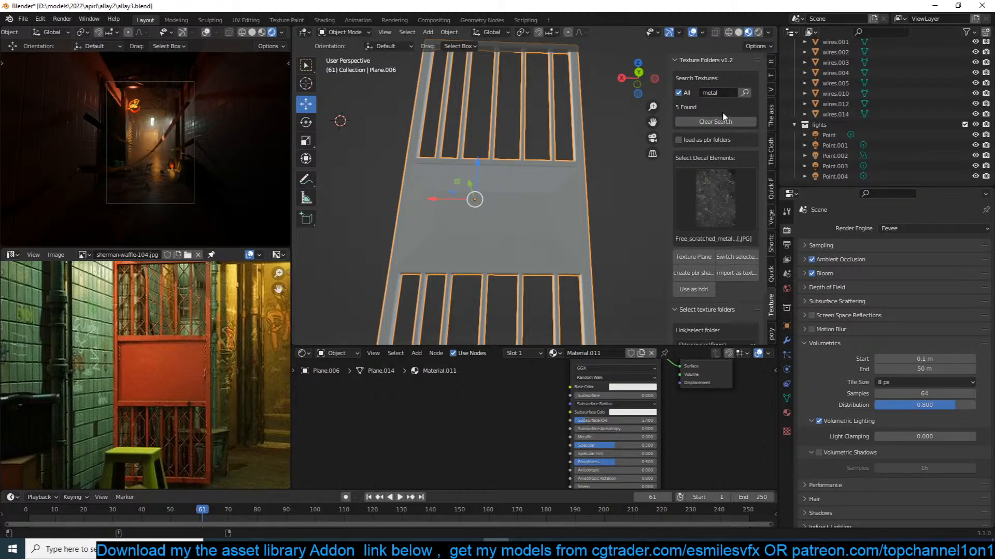
Choose the tileable eroded metal texture from the search results and import it as a texture node into the gate's material.
scroll(728, 200, down, 3)
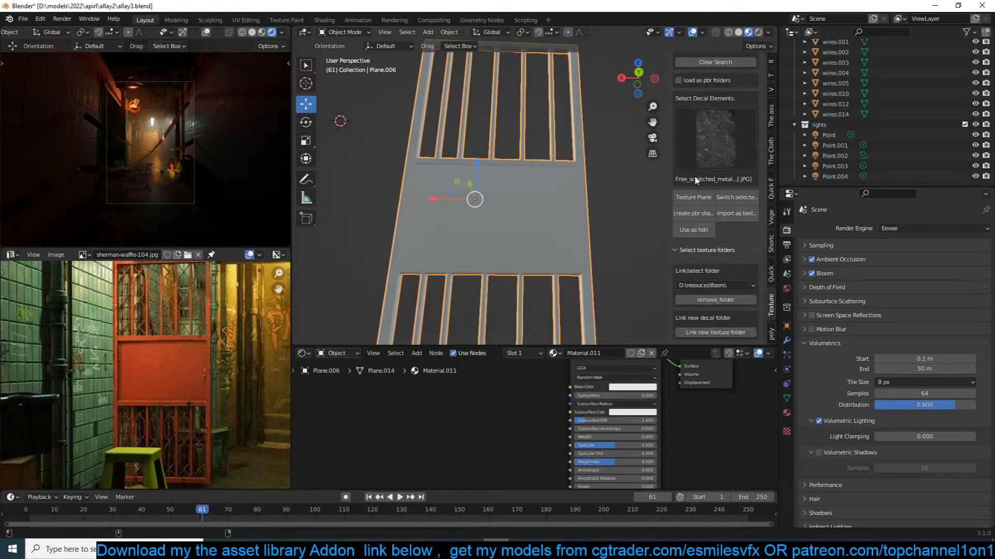
scroll(697, 196, up, 3)
click(714, 182)
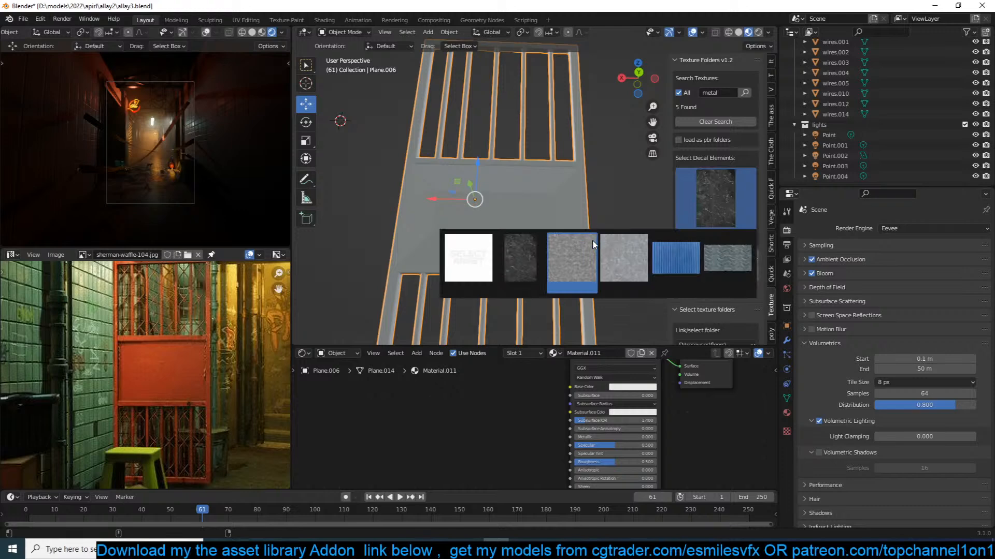
click(565, 253)
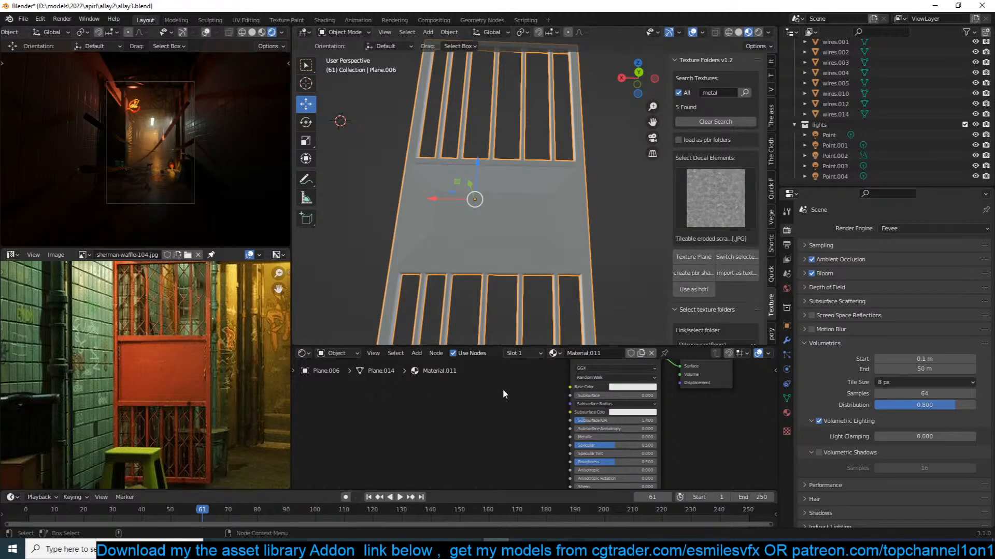
click(725, 273)
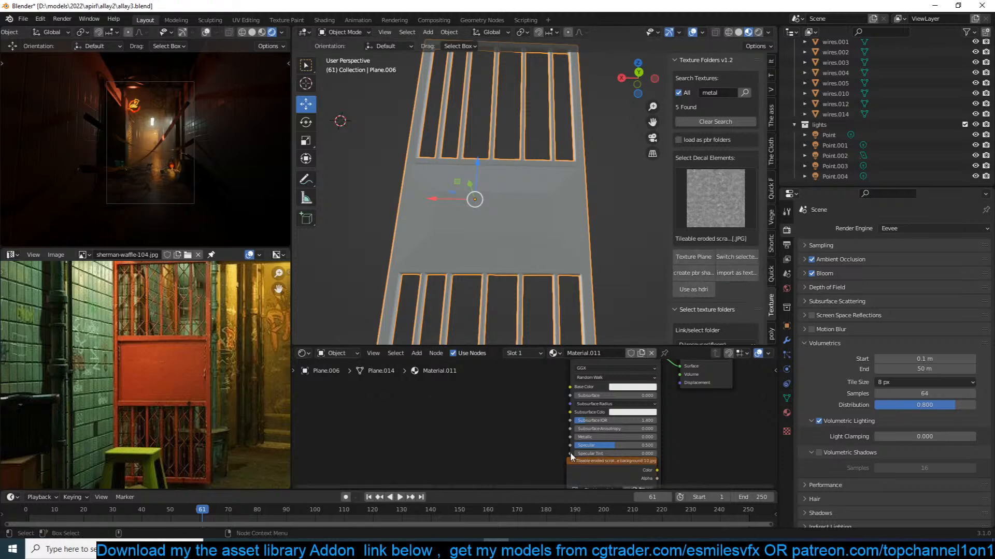
click(440, 410)
UV unwrap the whole gate mesh in Edit Mode and return to Object Mode to inspect the metal texture on it.
middle_drag(462, 245, 470, 177)
scroll(493, 204, down, 4)
key(Tab)
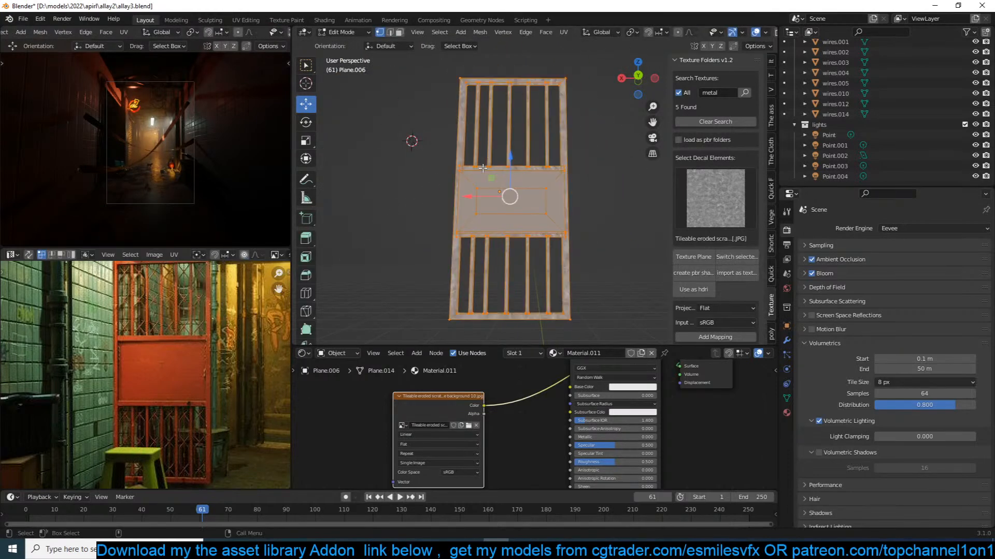
key(u)
click(447, 222)
key(Tab)
middle_drag(447, 223, 563, 194)
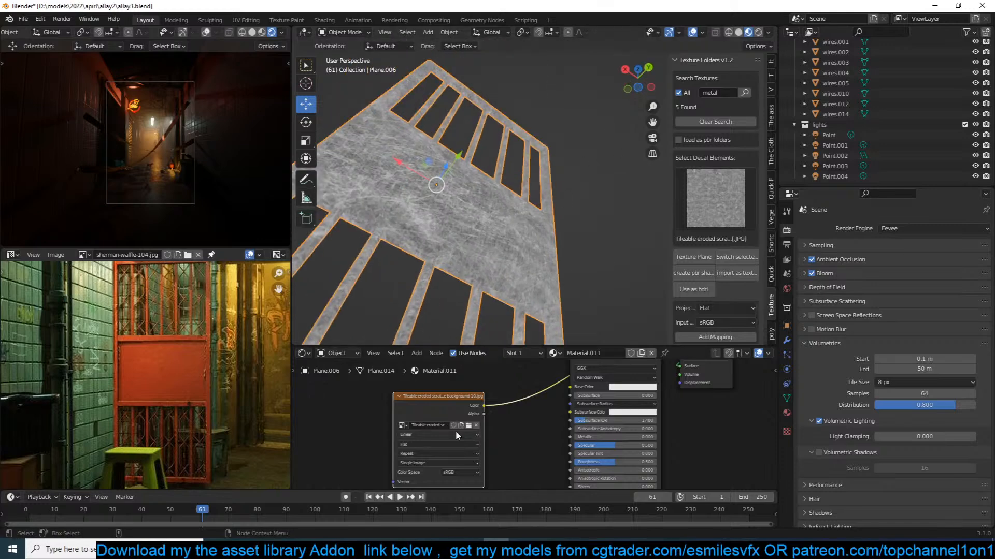
Add mapping nodes to the metal image texture and feed the Mapping node with Object coordinates.
key(Home)
scroll(700, 213, down, 3)
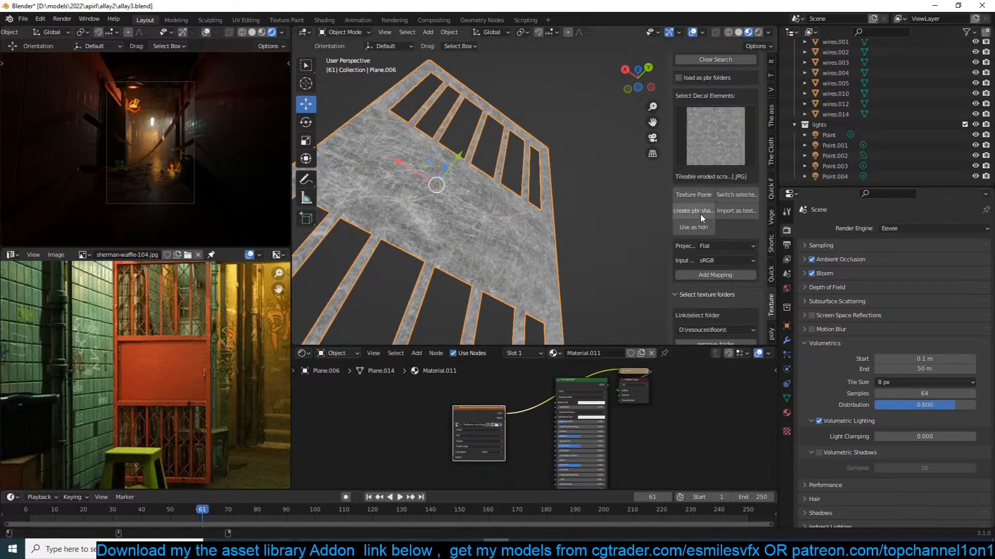
click(710, 274)
middle_drag(389, 424, 400, 414)
scroll(409, 412, up, 2)
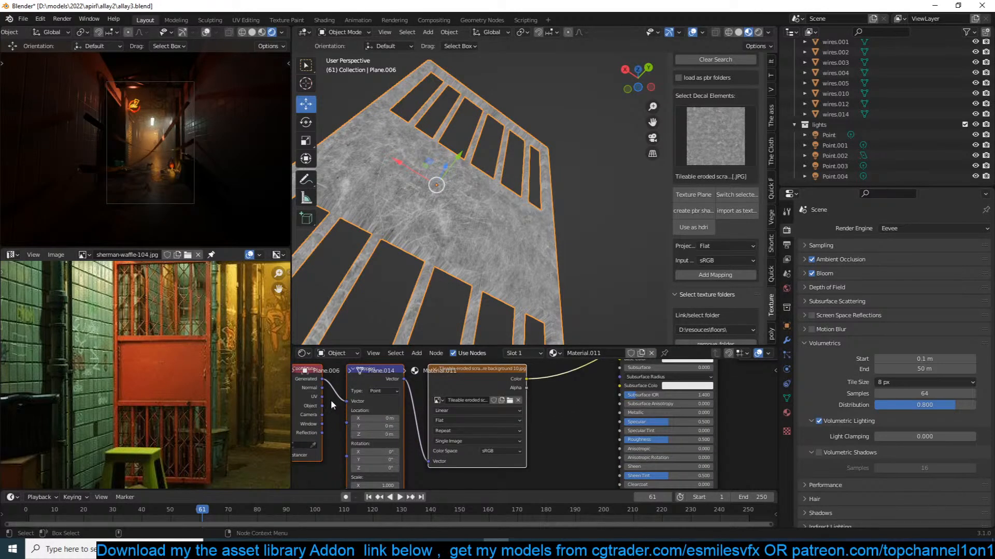
drag(320, 406, 347, 401)
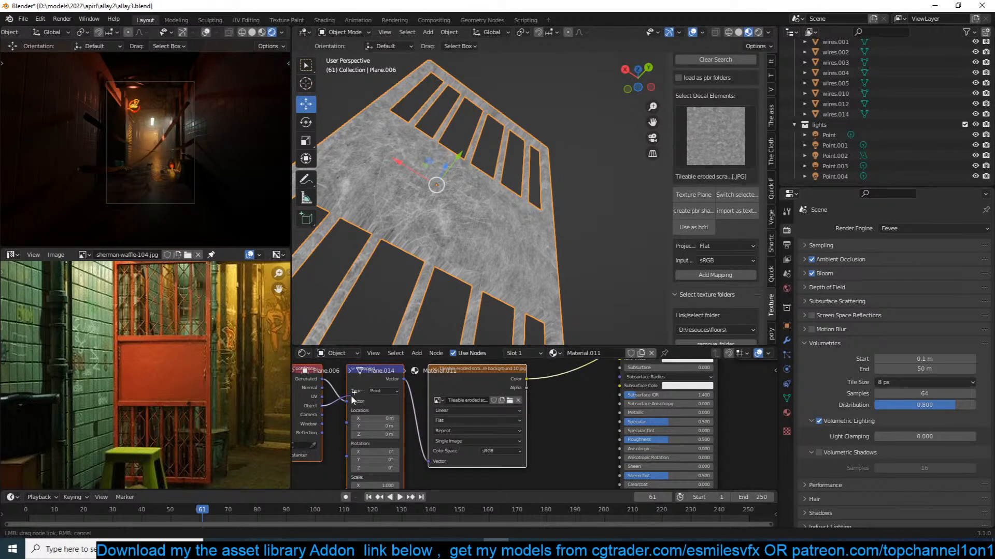
Set the metal image texture's projection to Box and save the file.
click(451, 421)
click(448, 438)
middle_drag(518, 207, 557, 159)
key(ctrl+s)
Set the Mapping node's X, Y and Z scale to 0.37.
middle_drag(408, 414, 453, 379)
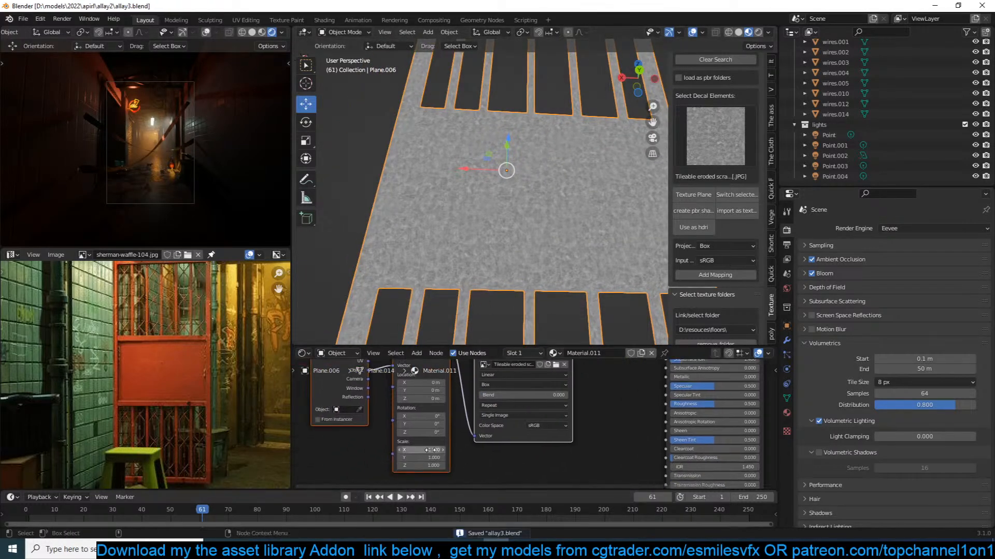
drag(422, 449, 422, 466)
text(0.37)
key(Return)
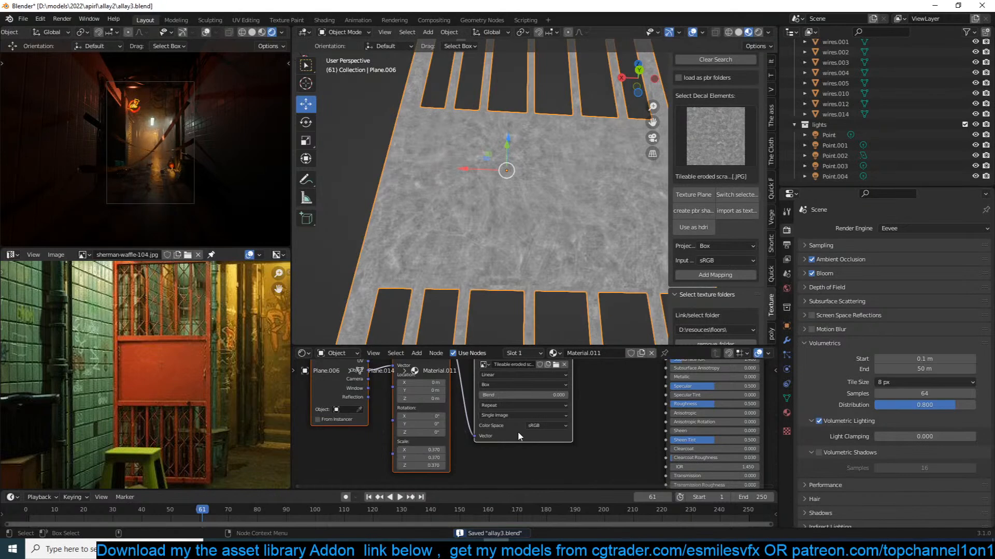
Move the texture and mapping nodes farther from the Principled BSDF to make room between them, and save the file.
scroll(494, 436, down, 1)
drag(581, 462, 334, 367)
scroll(510, 396, down, 5)
drag(526, 384, 414, 391)
click(486, 383)
key(ctrl+s)
middle_drag(486, 383, 446, 418)
Insert a ColorRamp after the metal image texture and shift its stop to give a high-contrast black-and-white scratch mask.
key(shift+a)
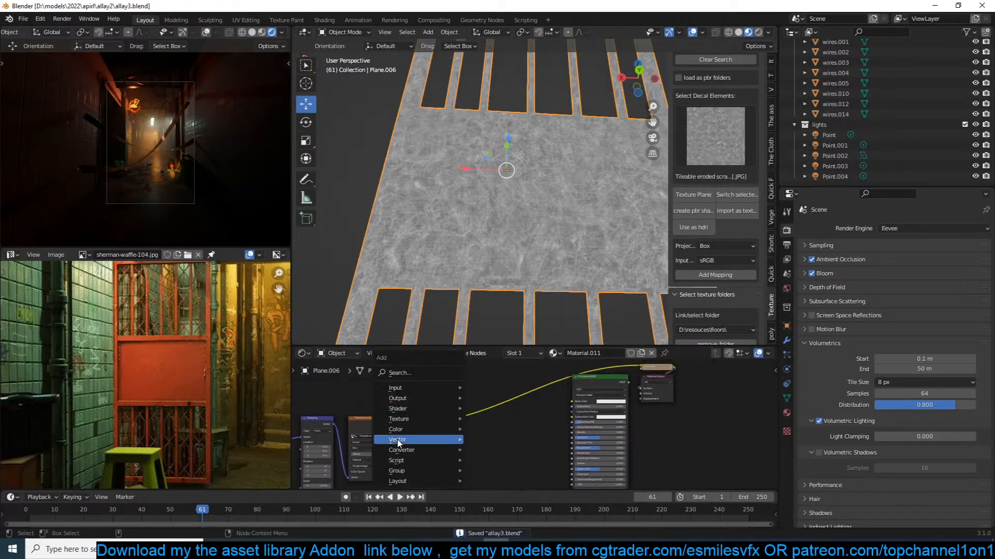
mouse_move(403, 450)
click(495, 314)
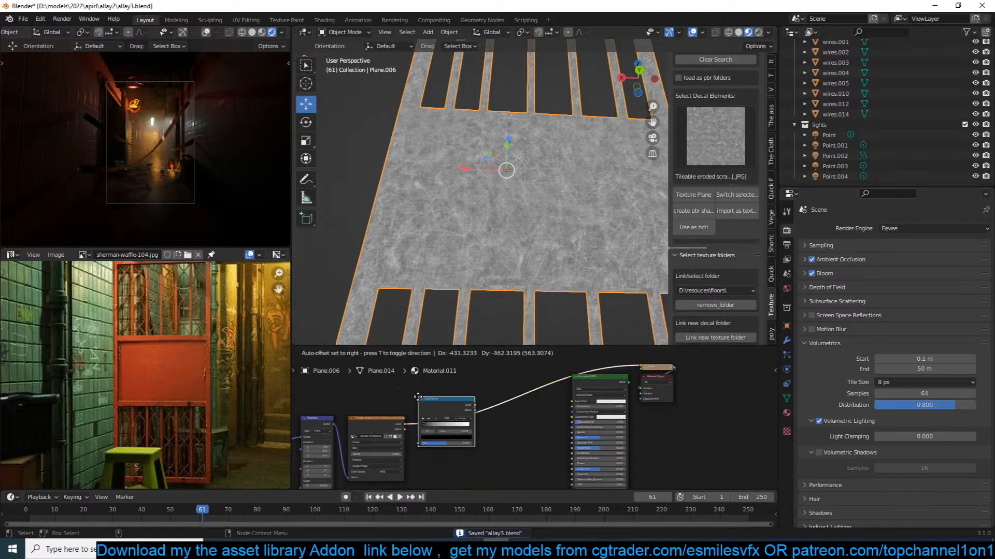
click(425, 403)
scroll(425, 403, up, 2)
mouse_move(374, 430)
mouse_down()
mouse_move(413, 425)
mouse_move(379, 428)
mouse_up()
Add a Mix colour node, drive its factor with the ColorRamp's colour, and preview the Mix output on the gate.
scroll(488, 396, down, 4)
key(shift+a)
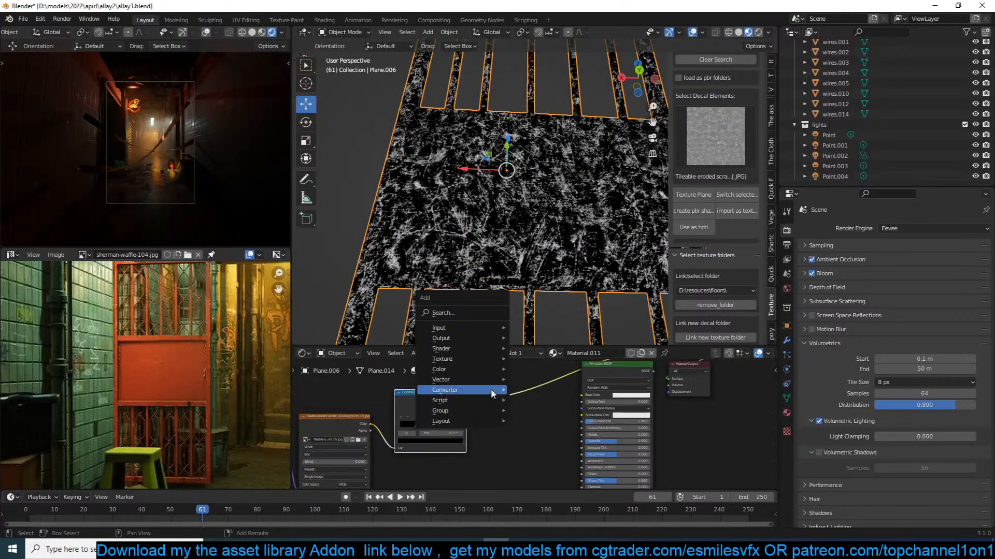
mouse_move(443, 369)
click(534, 420)
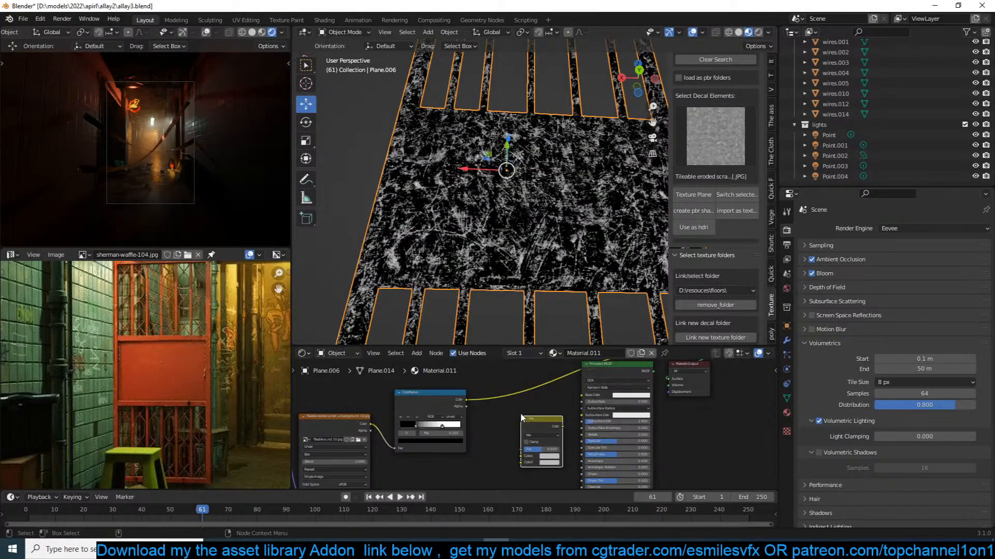
drag(466, 399, 524, 392)
ctrl+shift+click(538, 420)
scroll(538, 425, up, 6)
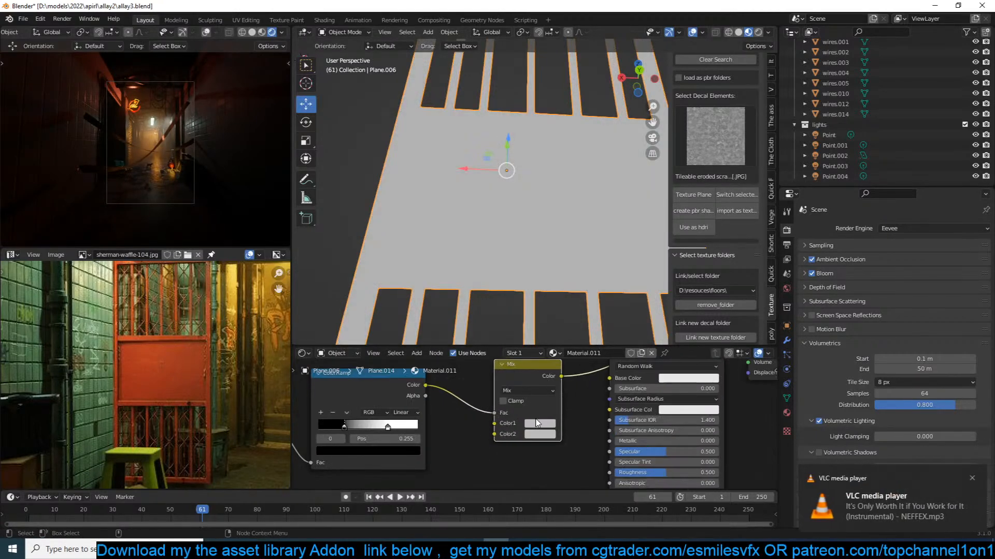
Set the Mix node's Color1 to a saturated red for the gate's paint.
click(538, 423)
click(564, 354)
middle_drag(394, 230, 559, 197)
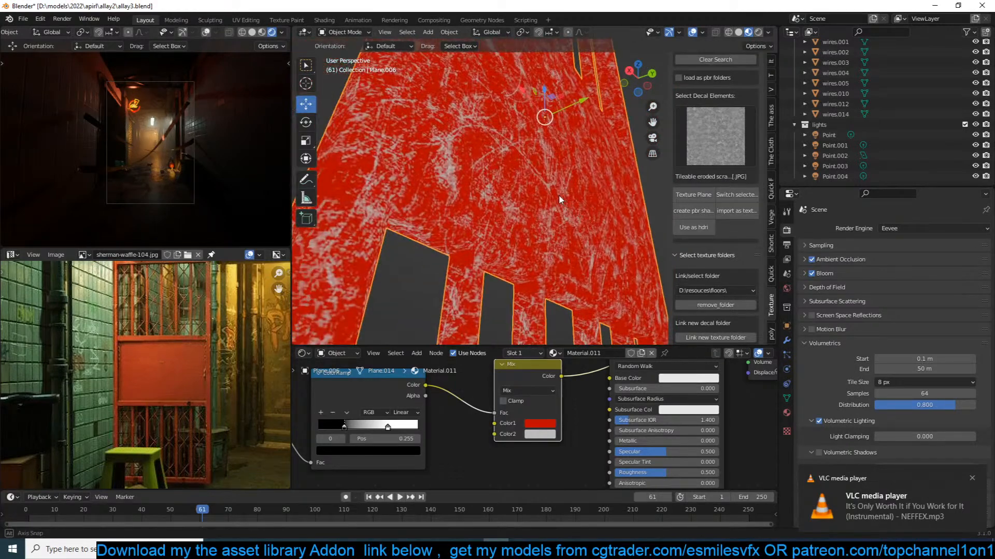
click(549, 424)
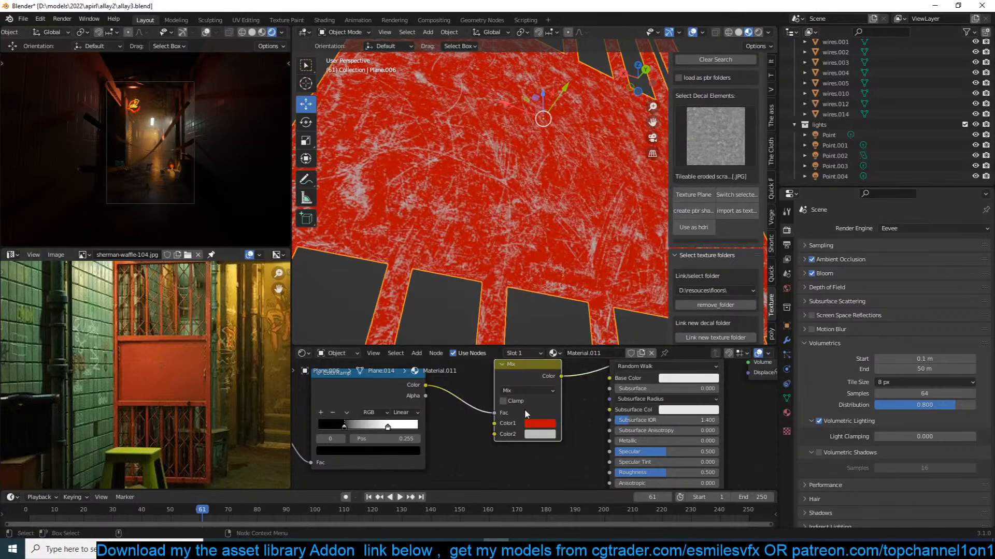
Connect the Mix colour to the Principled BSDF's Base Color and the ColorRamp's colour to Metallic, and save the file.
scroll(511, 408, down, 2)
drag(554, 389, 590, 391)
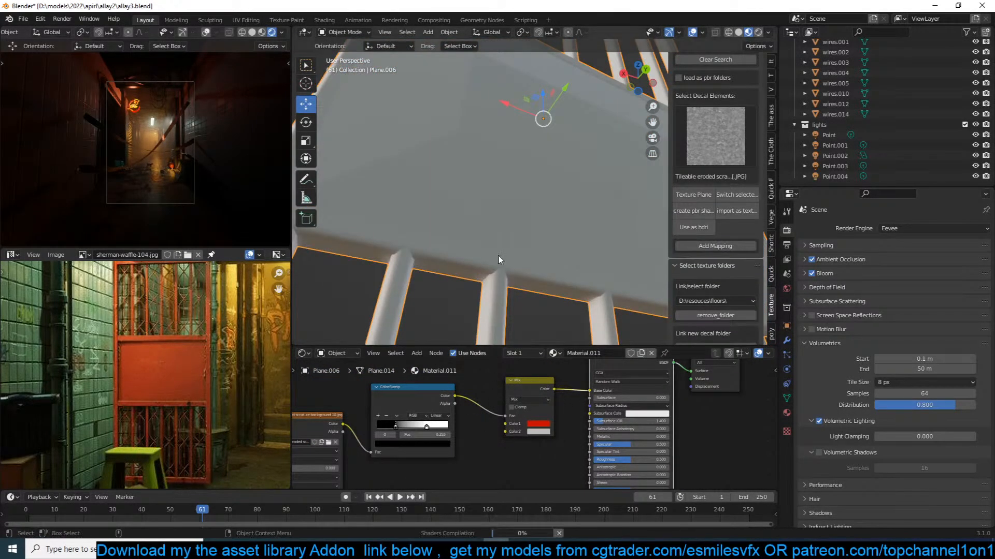
middle_drag(536, 210, 500, 229)
key(ctrl+s)
drag(519, 407, 589, 437)
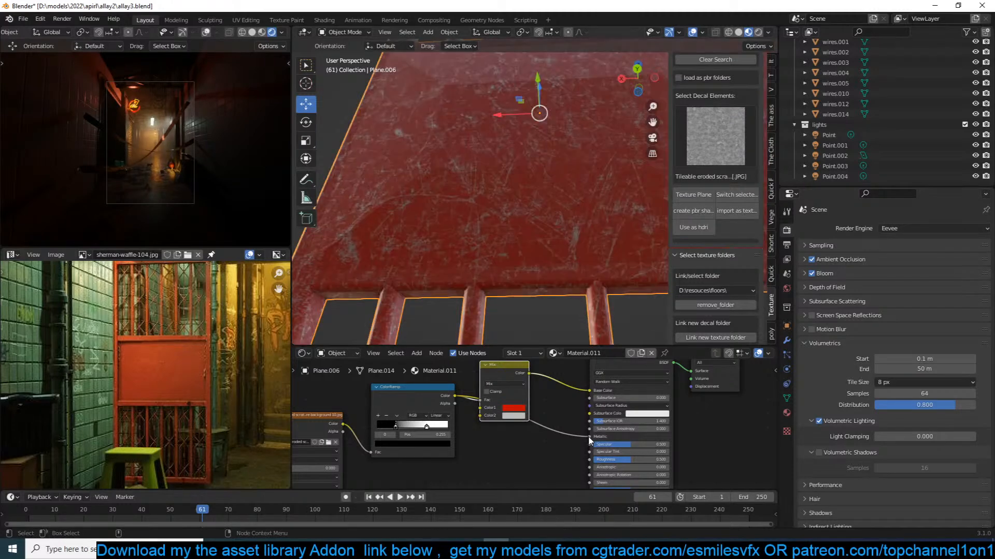
key(ctrl+s)
Brighten the Mix node's Color2 to white for the scratches and lower the Principled BSDF's roughness.
middle_drag(497, 241, 566, 226)
scroll(569, 391, up, 3)
click(505, 412)
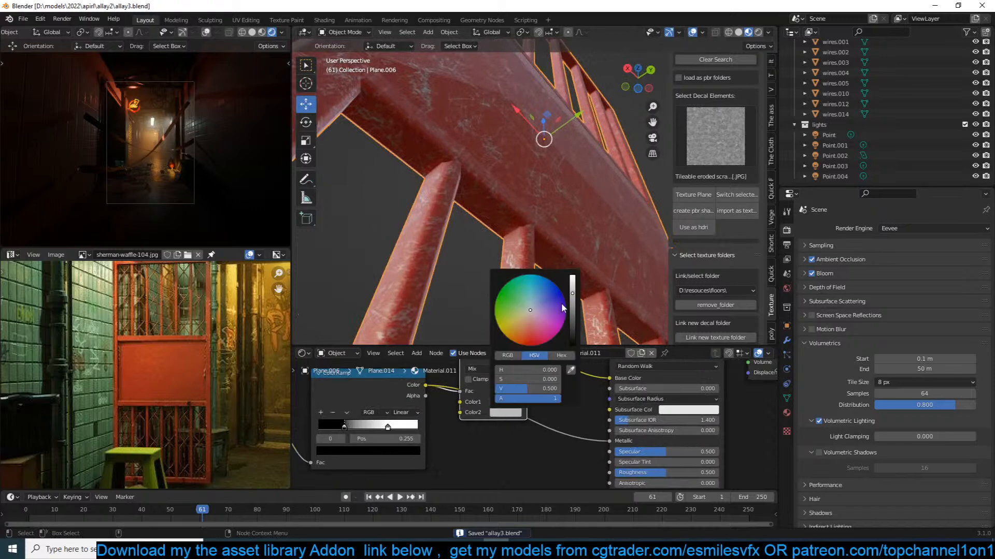
drag(573, 293, 573, 276)
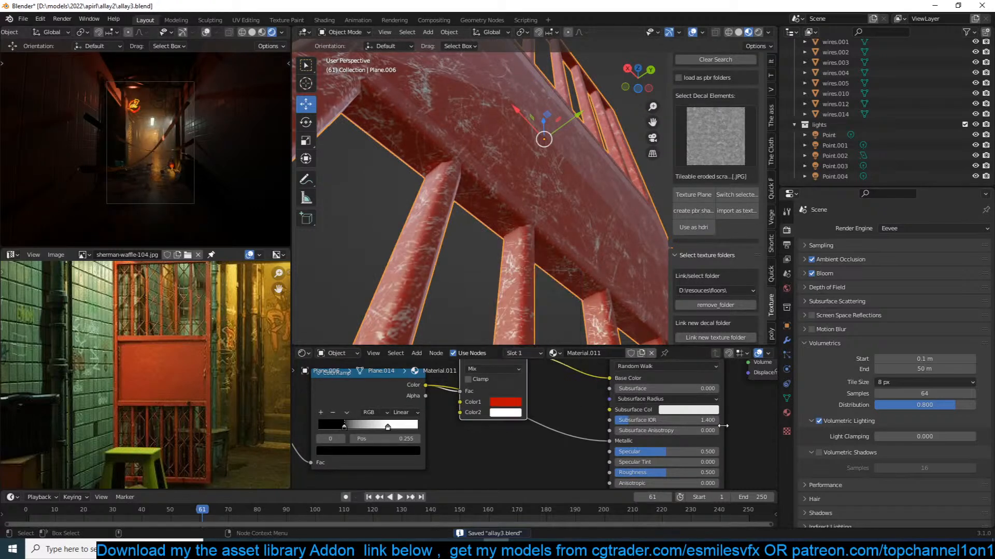
scroll(561, 426, down, 3)
drag(628, 461, 610, 461)
Connect the metal image texture's colour directly to the Principled BSDF's Roughness.
middle_drag(459, 403, 508, 373)
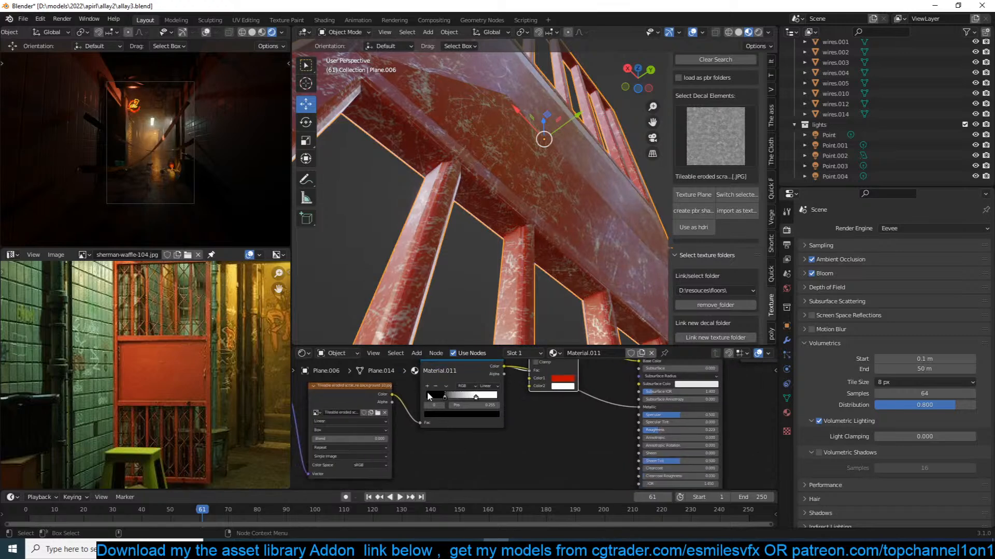
drag(392, 397, 644, 433)
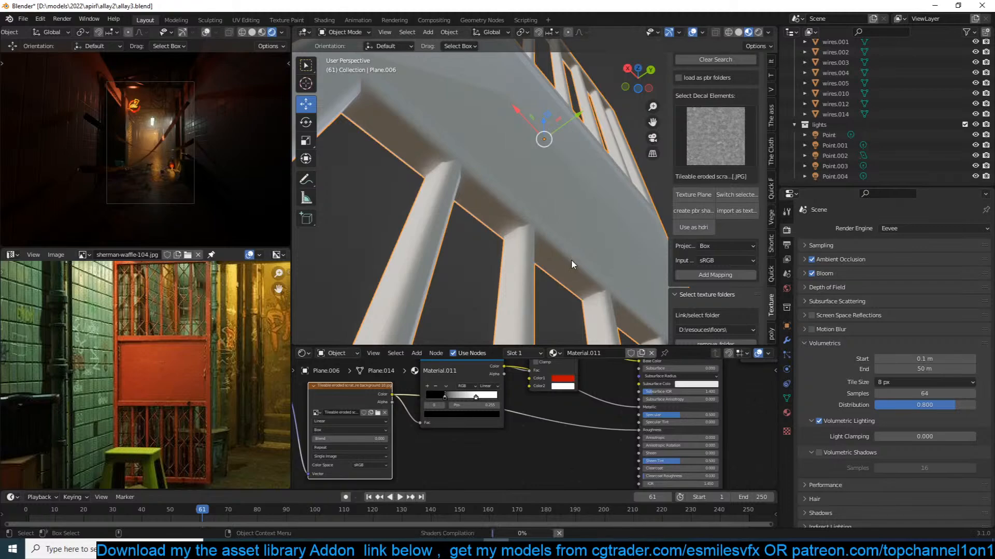
middle_drag(572, 259, 537, 306)
scroll(537, 306, up, 2)
scroll(579, 423, up, 2)
Tint the Mix node's Color2 to a light orange so the scratches blend with the red paint.
middle_drag(579, 379, 570, 460)
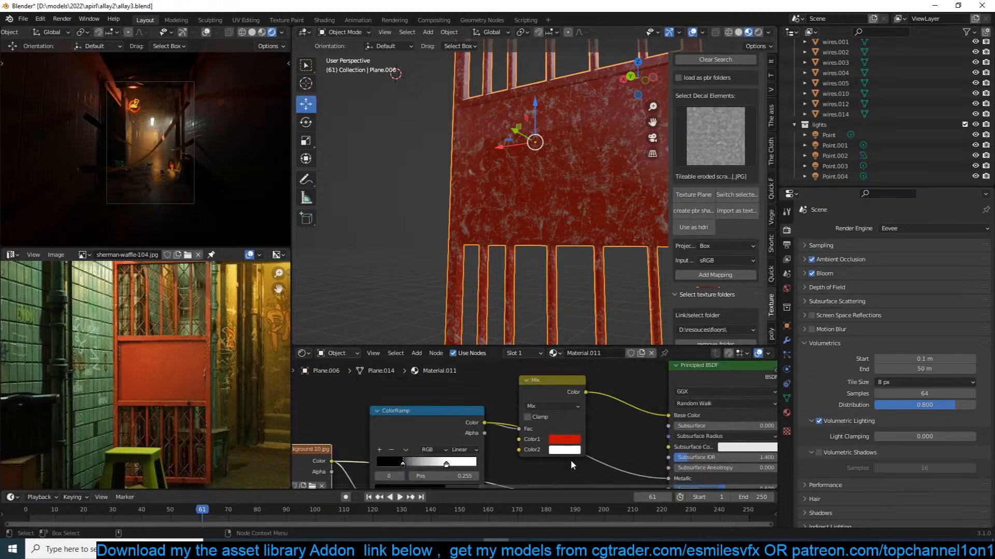
click(569, 450)
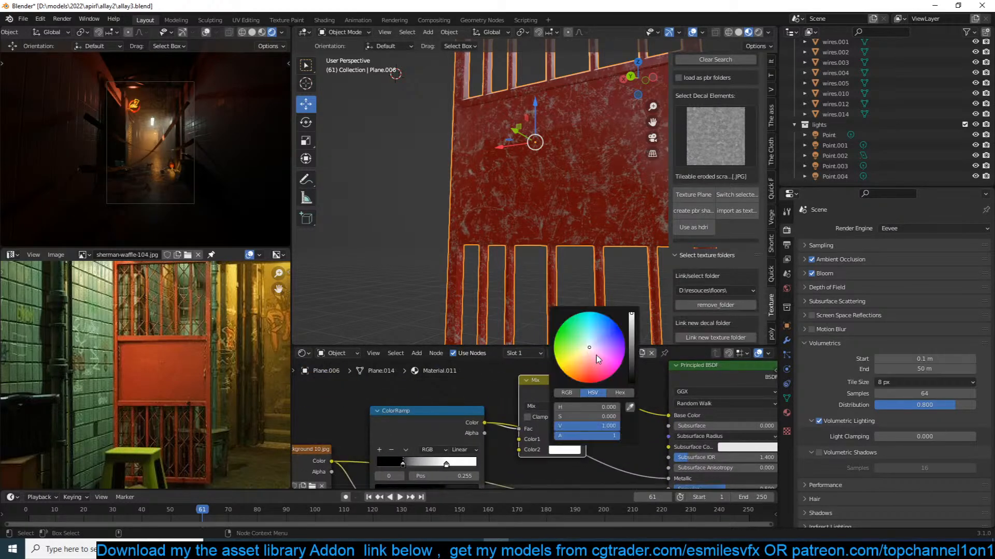
click(581, 369)
drag(580, 370, 579, 368)
drag(599, 359, 585, 363)
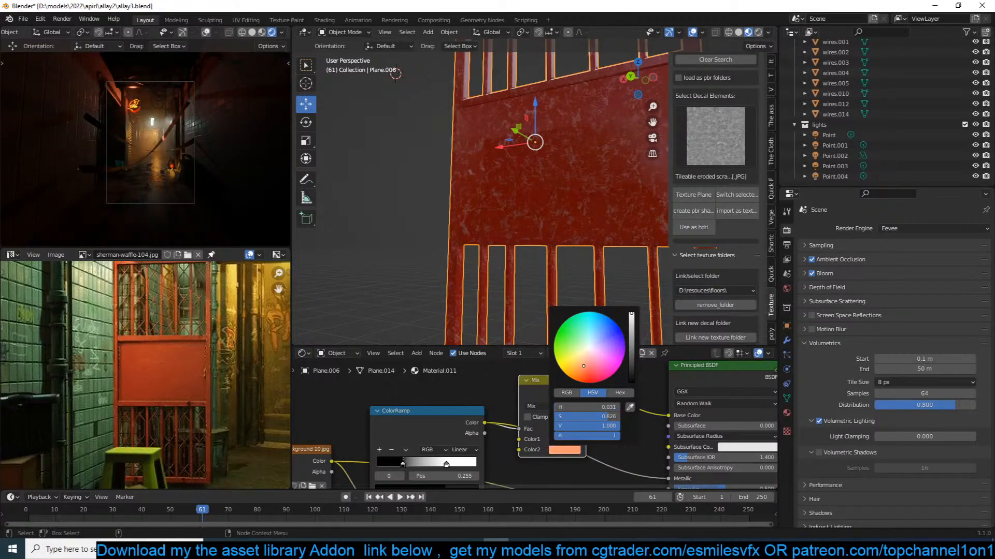
Deselect the gate and search all texture folders for "rust".
middle_drag(626, 226, 599, 195)
scroll(585, 240, down, 4)
click(613, 245)
scroll(692, 157, up, 3)
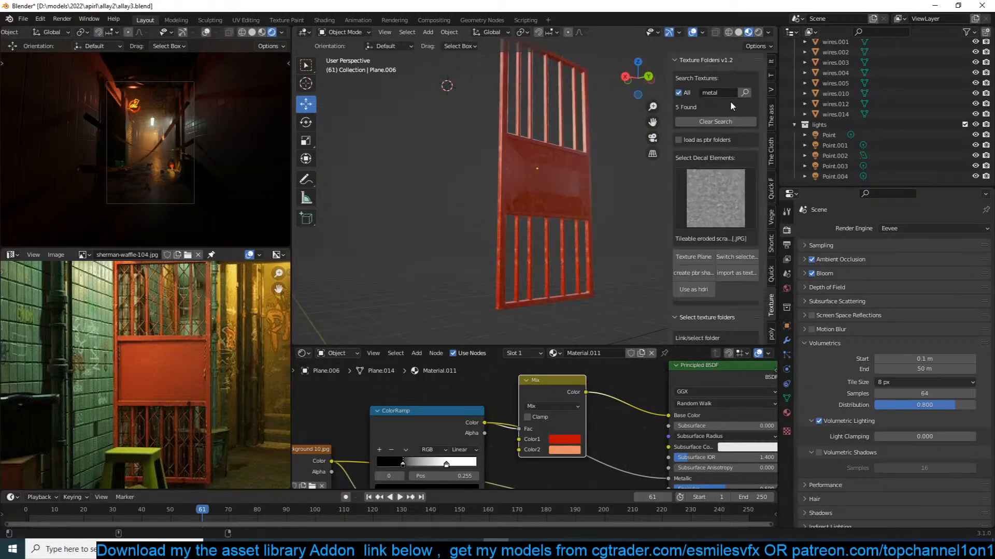
text(rust)
key(Return)
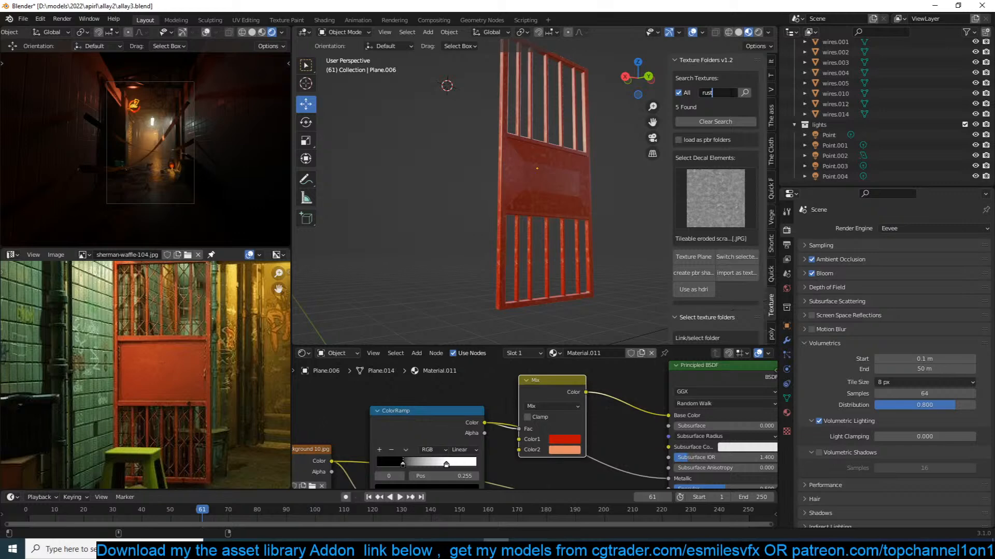